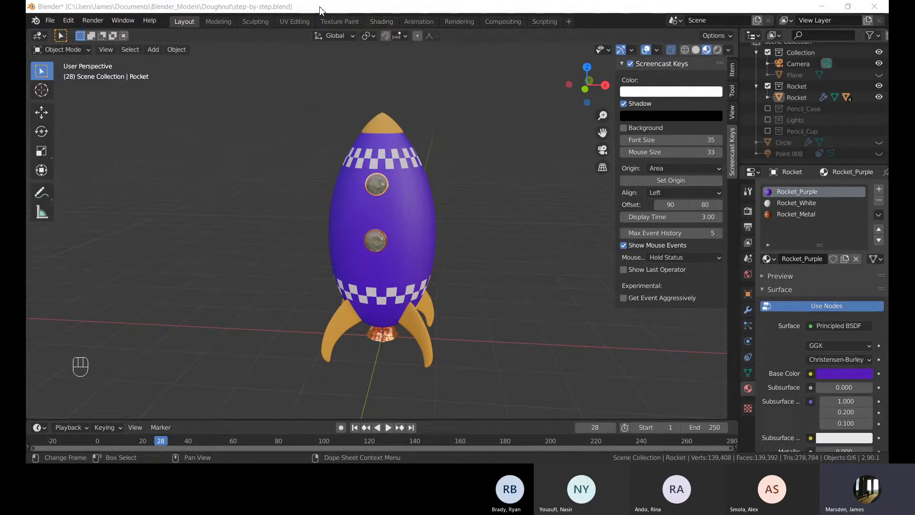
Orbit and zoom around the rocket model to examine it from different angles.
scroll(512, 230, "down", 4)
middle_click_drag(433, 208, 493, 232)
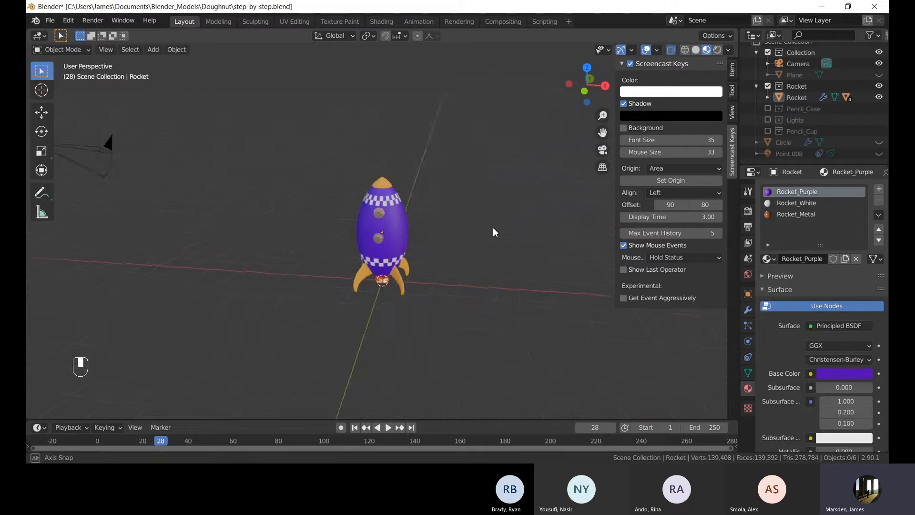
scroll(494, 228, "up", 6)
middle_click_drag(446, 253, 256, 210)
scroll(421, 245, "up", 2)
scroll(485, 247, "down", 5)
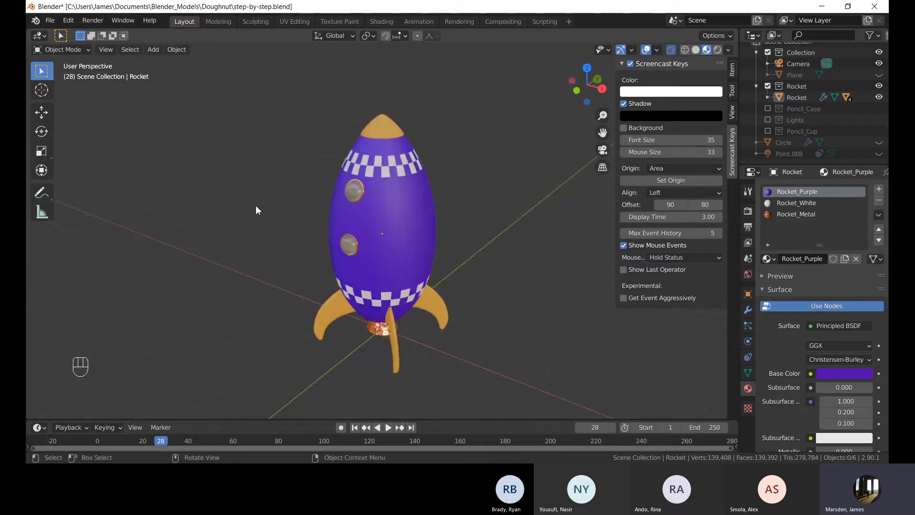
middle_click_drag(373, 247, 456, 258)
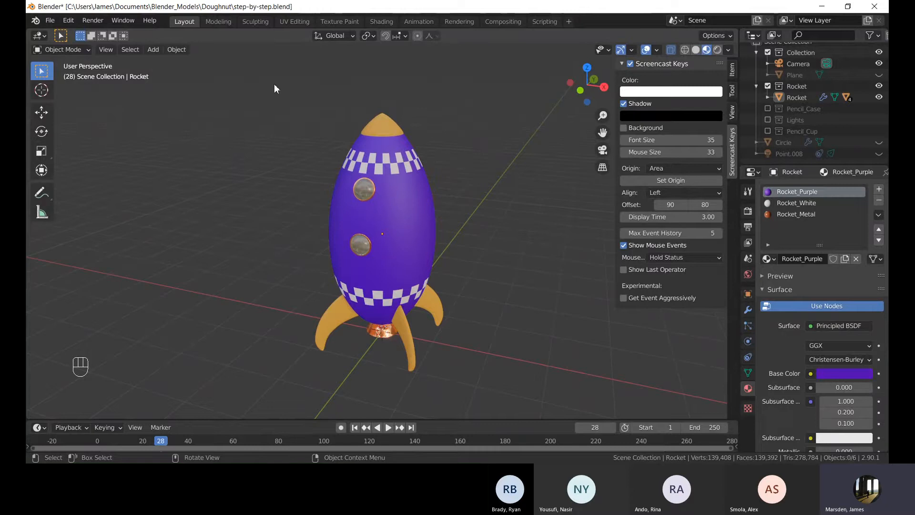
left_click_drag(274, 72, 258, 157)
middle_click_drag(447, 240, 366, 245)
scroll(286, 190, "down", 5)
middle_click_drag(361, 214, 426, 208)
scroll(423, 224, "up", 4)
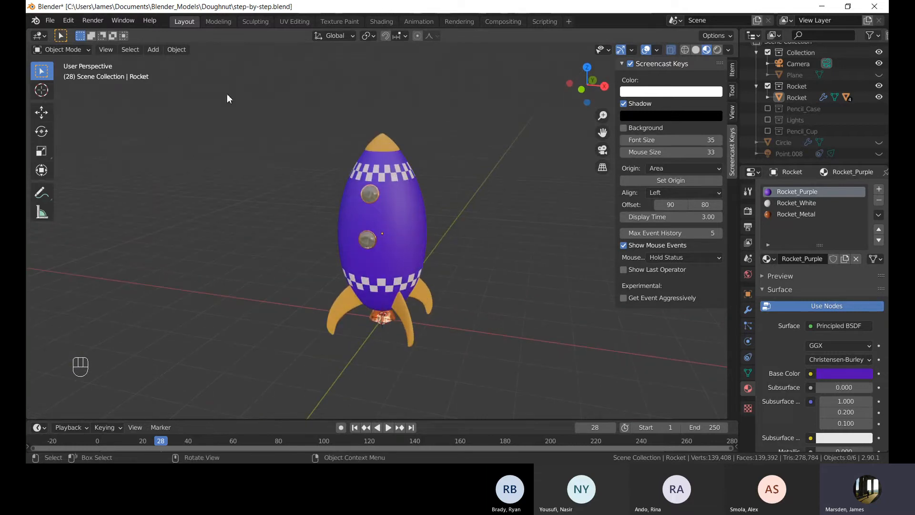
left_click_drag(225, 88, 281, 197)
middle_click_drag(307, 205, 279, 200)
middle_click_drag(384, 180, 422, 218)
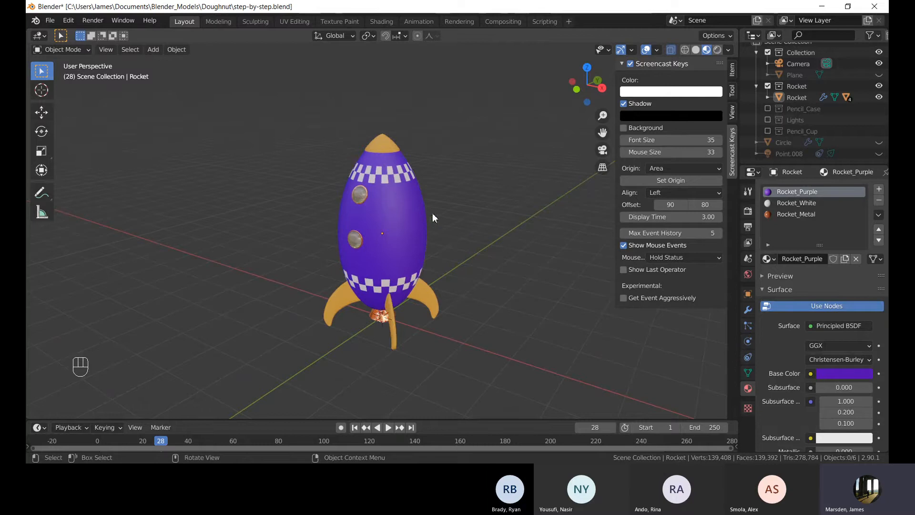
scroll(373, 205, "up", 2)
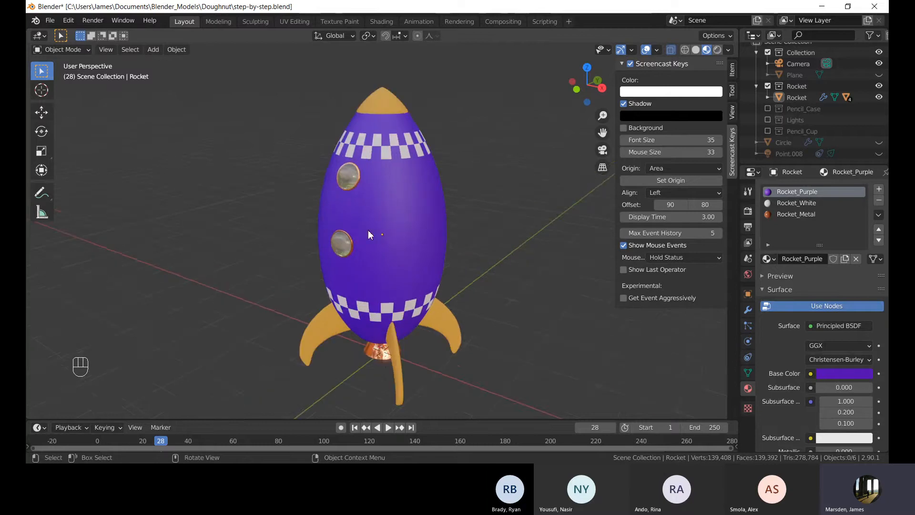
middle_click_drag(368, 234, 402, 231)
Select the nose cone and inspect the rocket's windows, fins and exhaust up close from several angles.
left_click(392, 117)
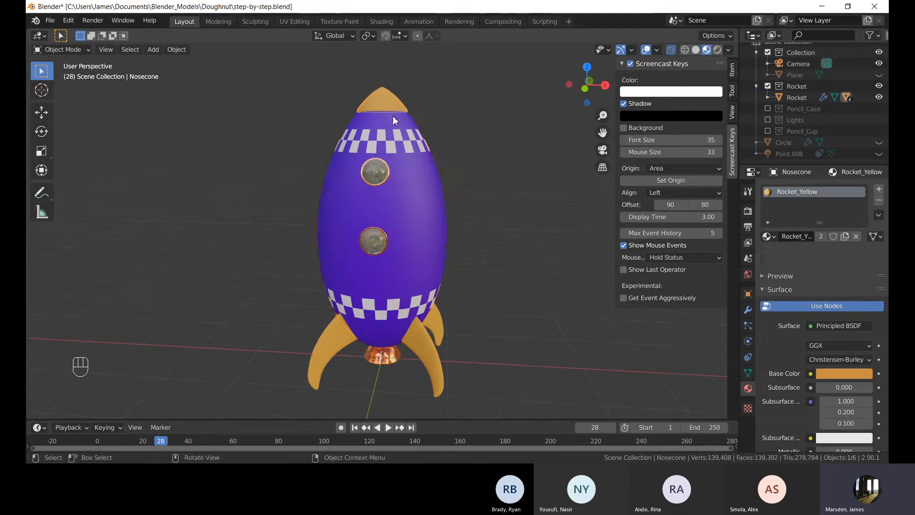
scroll(484, 296, "up", 4)
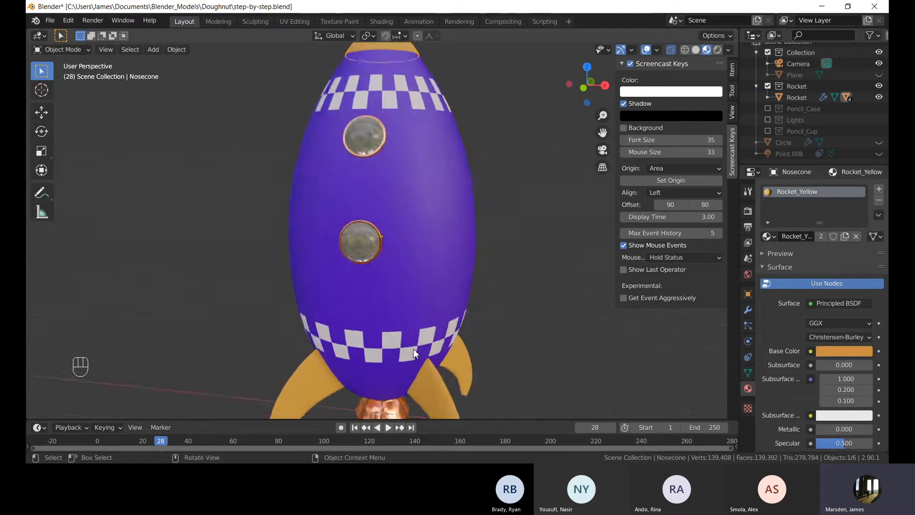
middle_click_drag(414, 353, 404, 305, "shift")
scroll(402, 305, "up", 5)
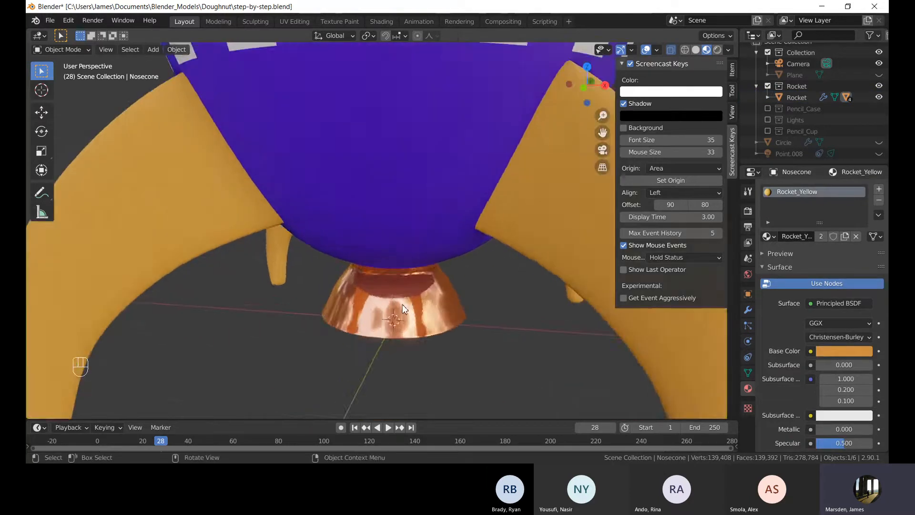
scroll(402, 305, "down", 5)
middle_click_drag(403, 147, 378, 369, "shift")
middle_click_drag(352, 213, 347, 233)
scroll(372, 156, "up", 2)
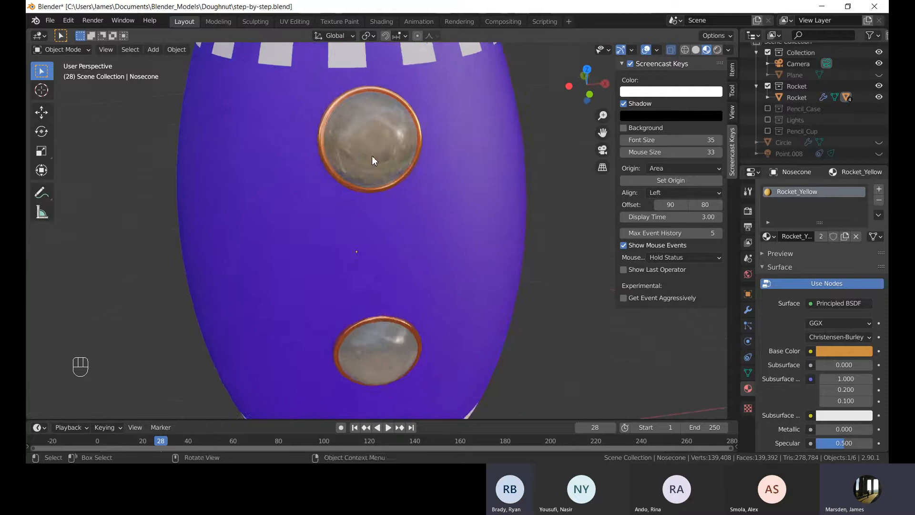
middle_click_drag(372, 156, 336, 143)
scroll(336, 142, "down", 3)
middle_click_drag(392, 201, 455, 259)
scroll(308, 213, "down", 4)
scroll(417, 185, "up", 1)
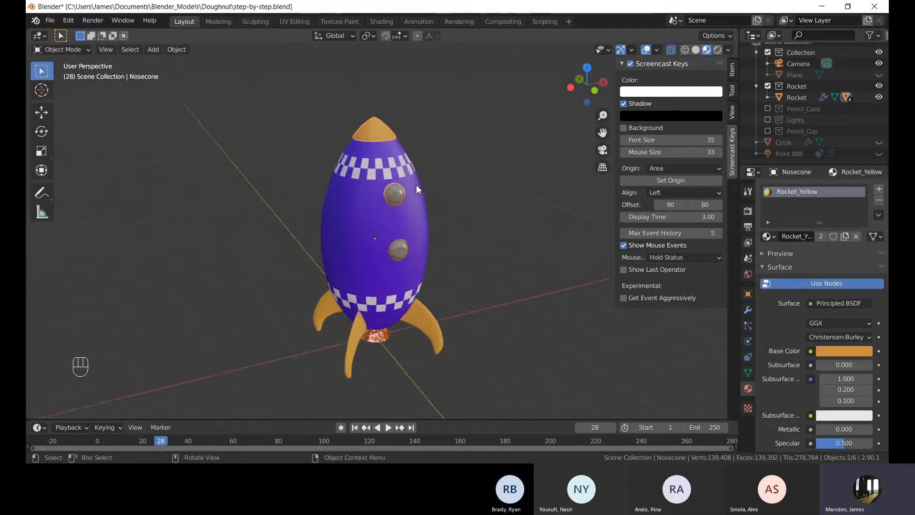
middle_click_drag(416, 188, 419, 258, "shift")
scroll(381, 277, "up", 4)
middle_click_drag(444, 291, 399, 296)
middle_click_drag(417, 305, 463, 179, "shift")
scroll(399, 252, "down", 7)
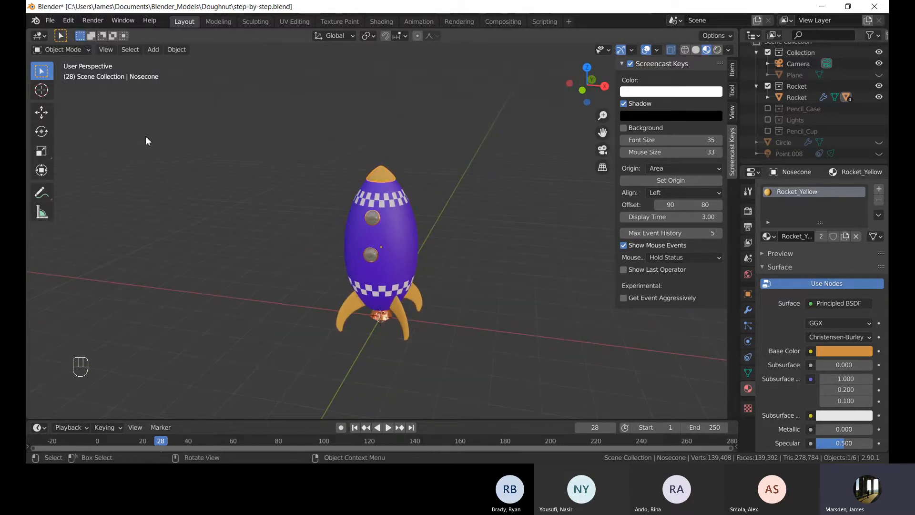
Open Tutorial.blend from the Blender_Models folder, discarding unsaved changes to the current file.
left_click(50, 20)
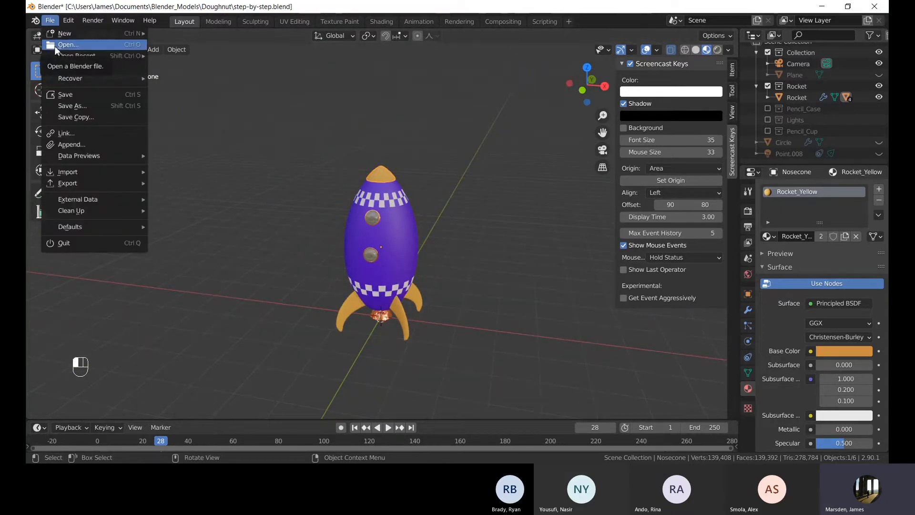
left_click(56, 46)
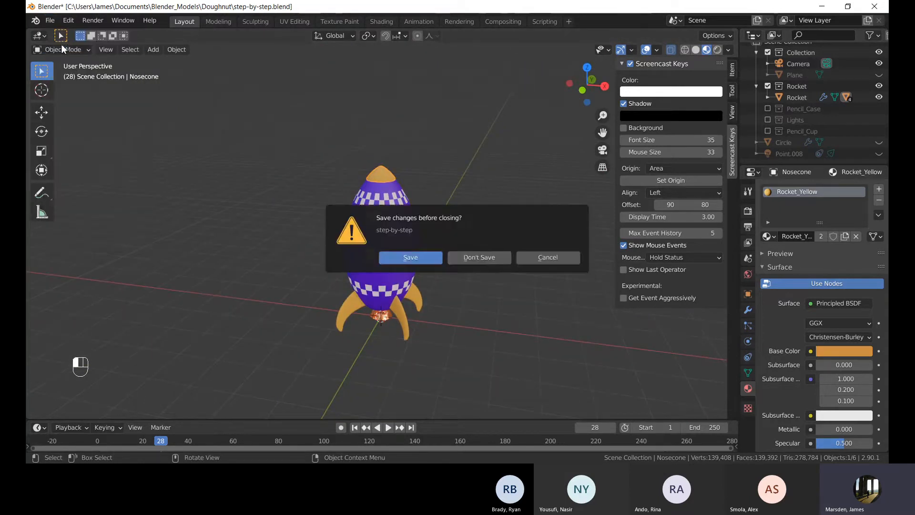
left_click(489, 258)
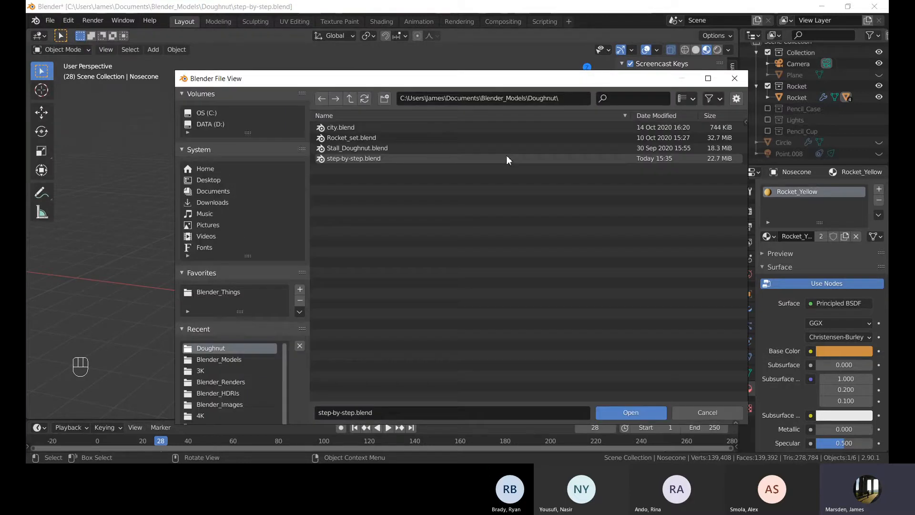
left_click(351, 100)
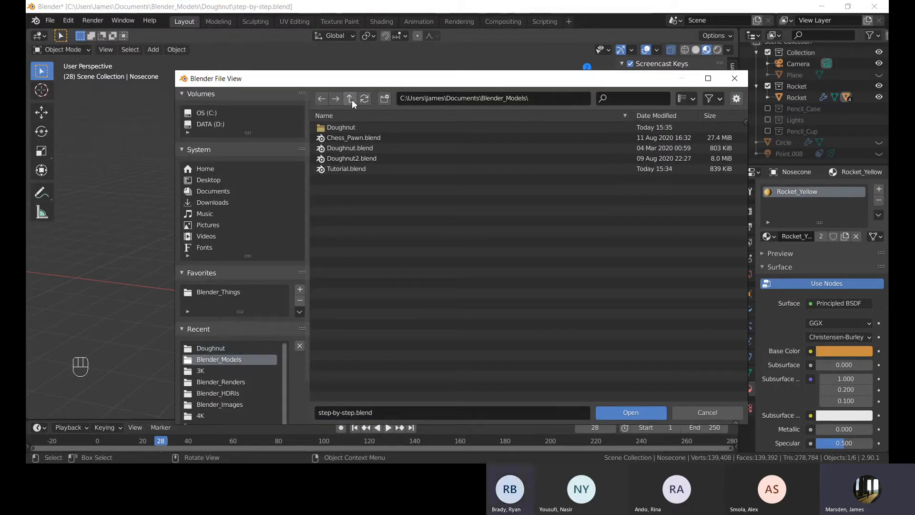
double_click(360, 170)
Orbit around the pencil cup scene to examine it.
mouse_move(487, 181)
middle_mouse_down()
mouse_move(321, 153)
mouse_move(307, 173)
mouse_move(483, 173)
middle_mouse_up()
mouse_move(295, 130)
left_mouse_down()
mouse_move(473, 317)
mouse_move(312, 210)
mouse_move(287, 122)
left_mouse_up()
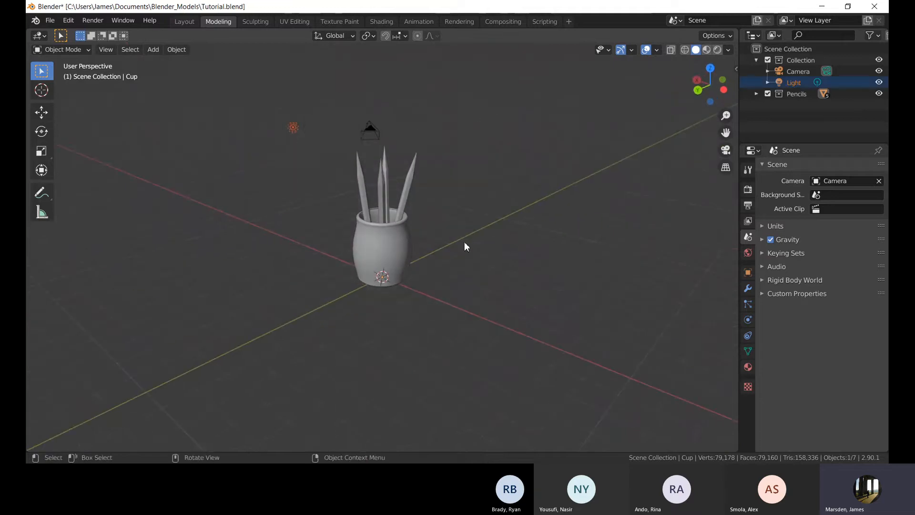
mouse_move(464, 242)
middle_mouse_down()
mouse_move(531, 241)
mouse_move(534, 217)
mouse_move(494, 229)
mouse_move(511, 282)
mouse_move(359, 290)
mouse_move(376, 293)
middle_mouse_up()
left_click(534, 216)
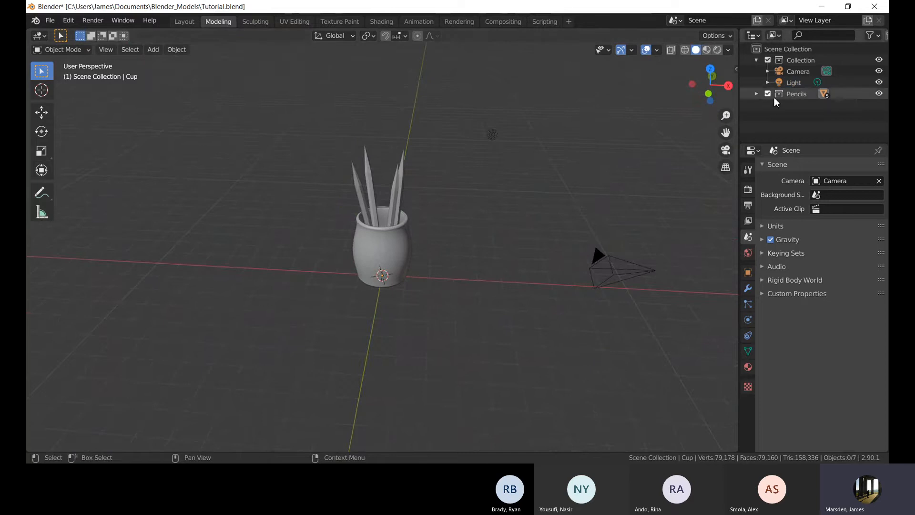
middle_click_drag(467, 157, 433, 145)
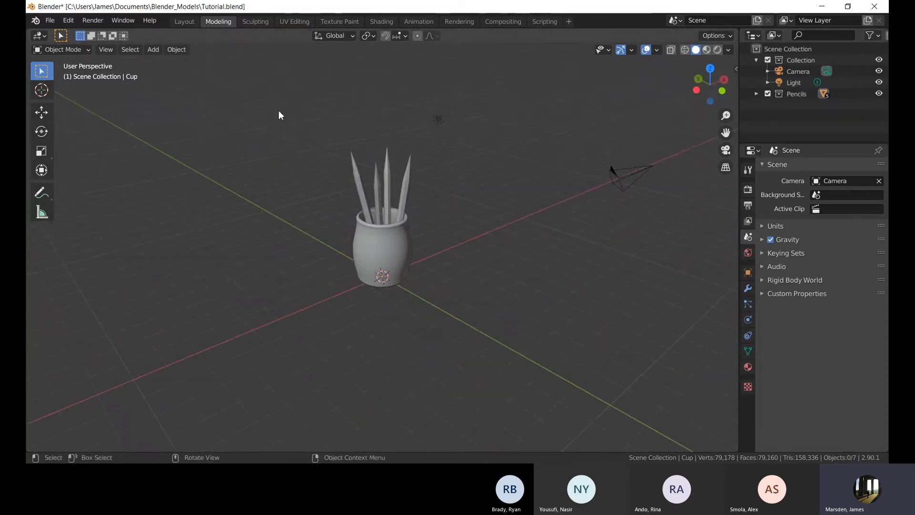
middle_click_drag(310, 181, 518, 219)
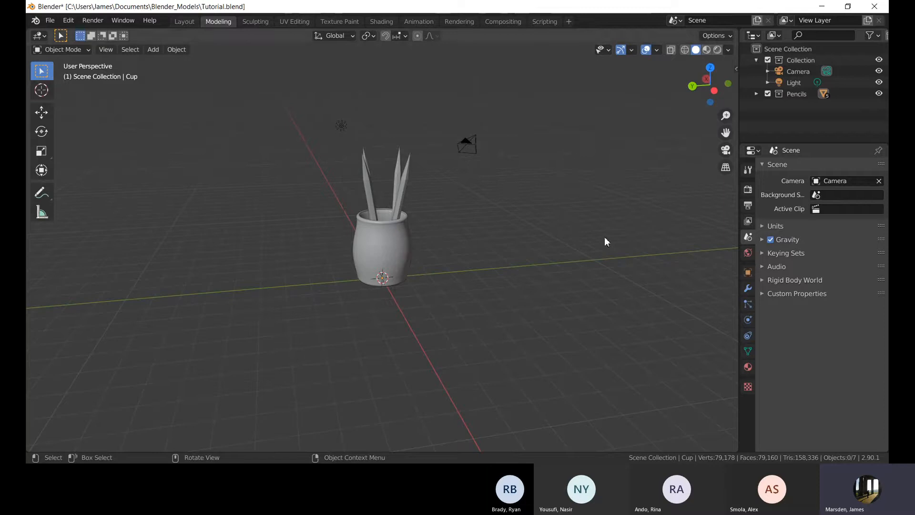
mouse_move(536, 220)
middle_mouse_down()
mouse_move(468, 194)
mouse_move(480, 221)
mouse_move(557, 211)
mouse_move(459, 210)
mouse_move(469, 206)
middle_mouse_up()
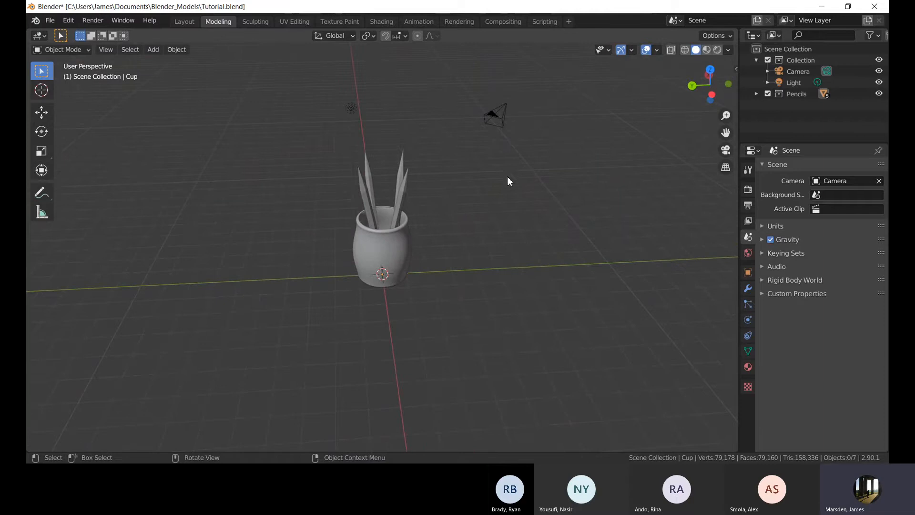
Open the viewport sidebar and enable the Screencast Keys display.
key("n")
left_click(732, 152)
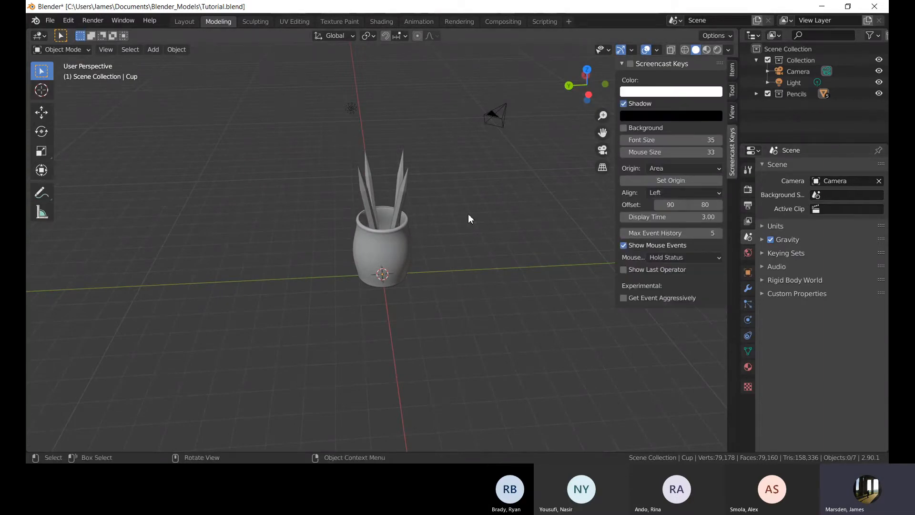
scroll(473, 256, "up", 3)
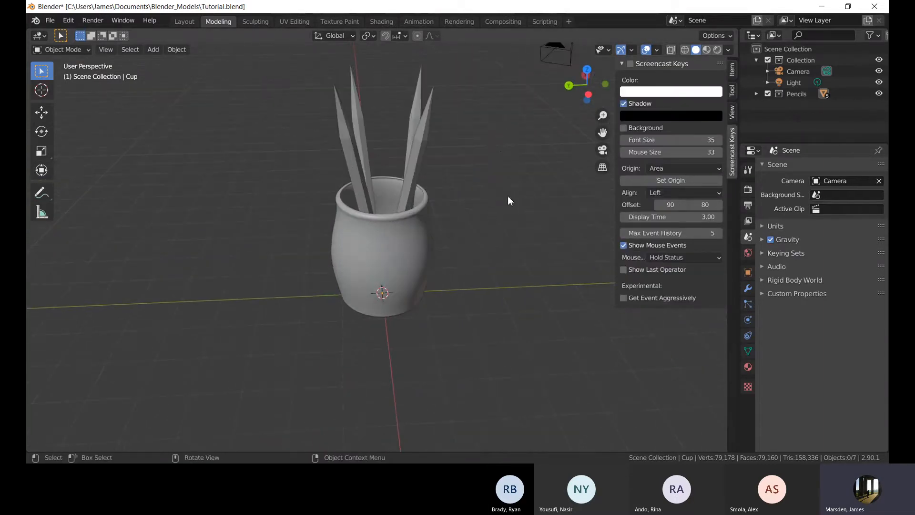
middle_click_drag(511, 151, 525, 200)
left_click(630, 63)
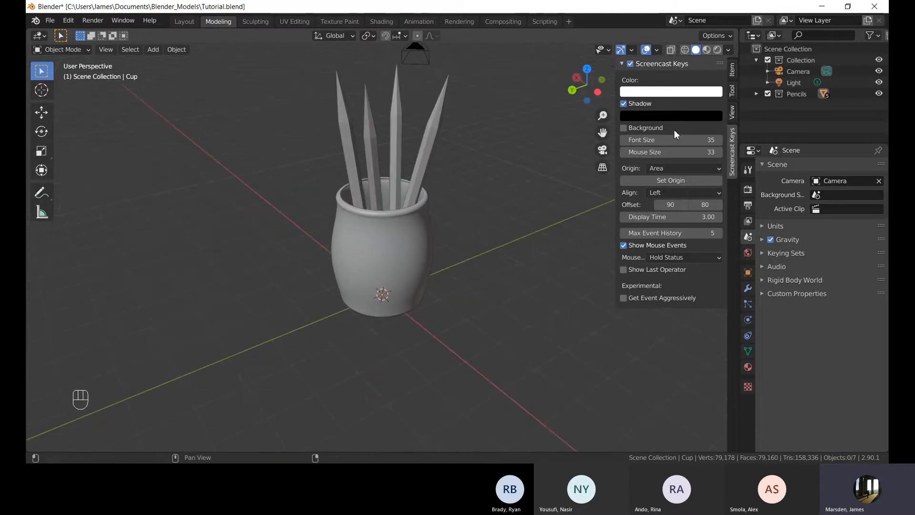
Hide the Pencils collection from the viewport.
left_click(768, 94)
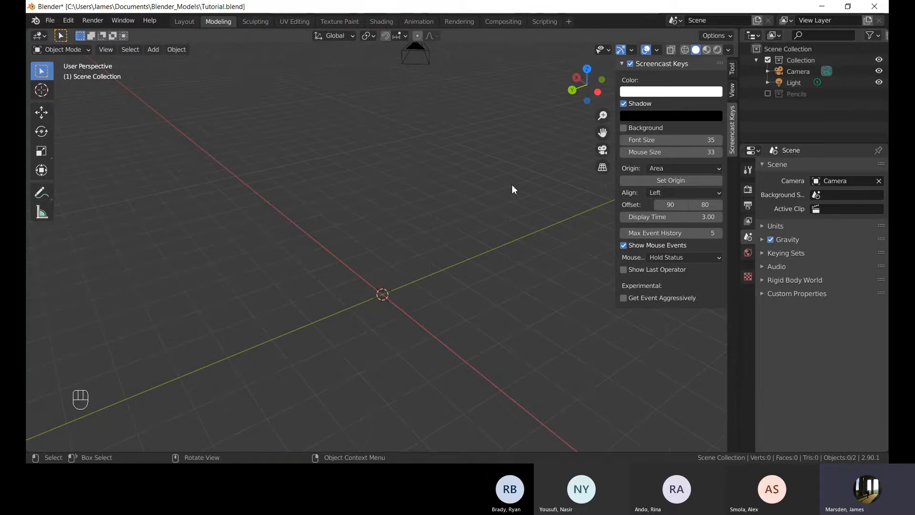
middle_click_drag(512, 186, 270, 248)
middle_click_drag(465, 225, 396, 305)
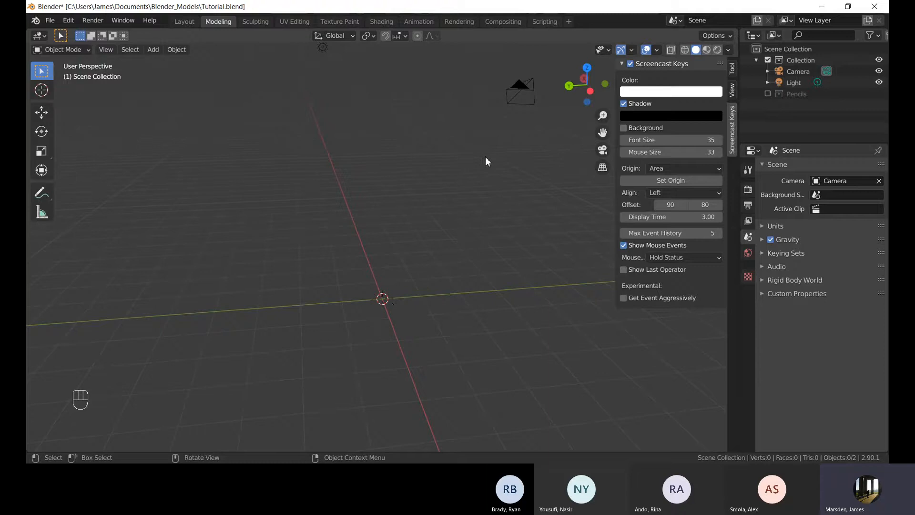
middle_click_drag(485, 157, 463, 169)
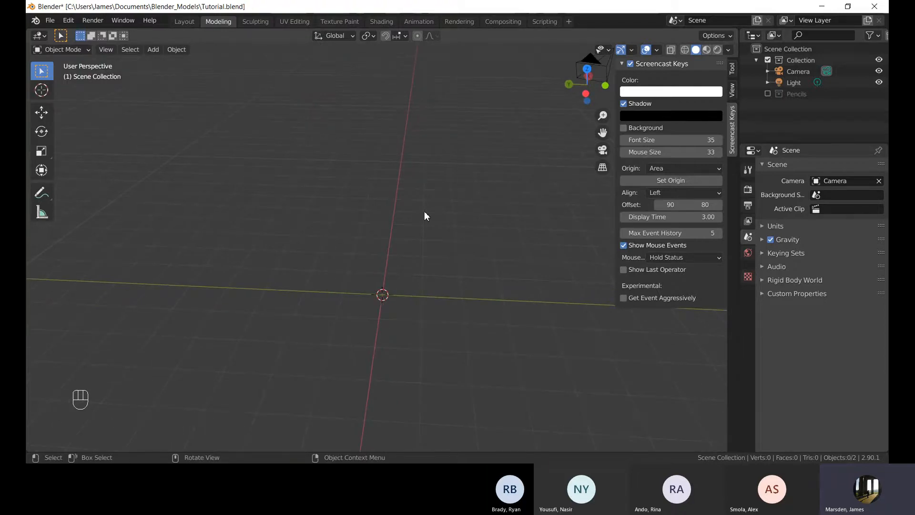
middle_click_drag(379, 227, 405, 264)
scroll(419, 235, "up", 3)
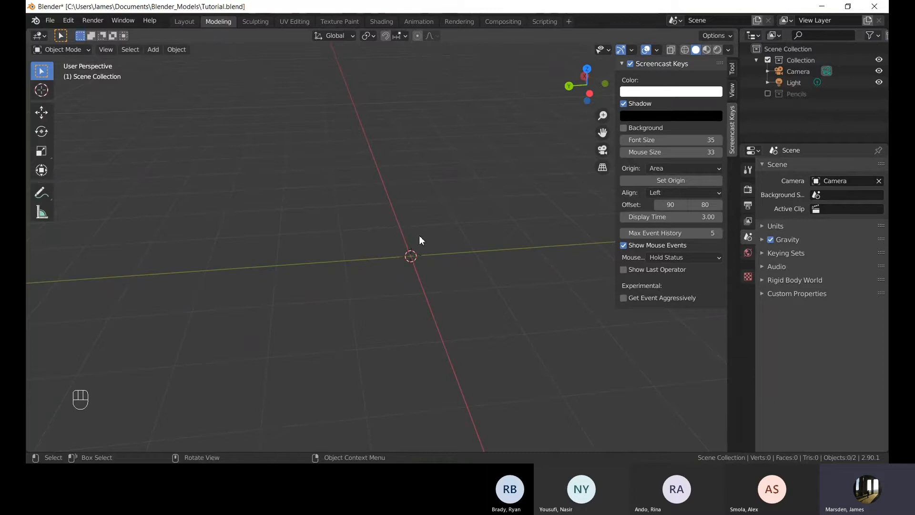
Add a UV sphere mesh at the scene origin.
key("shift+a")
mouse_move(419, 235)
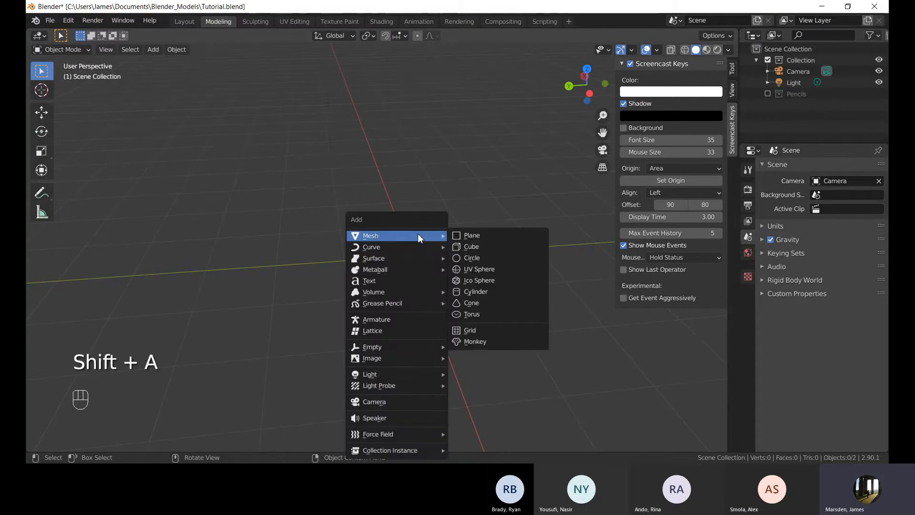
left_click(474, 269)
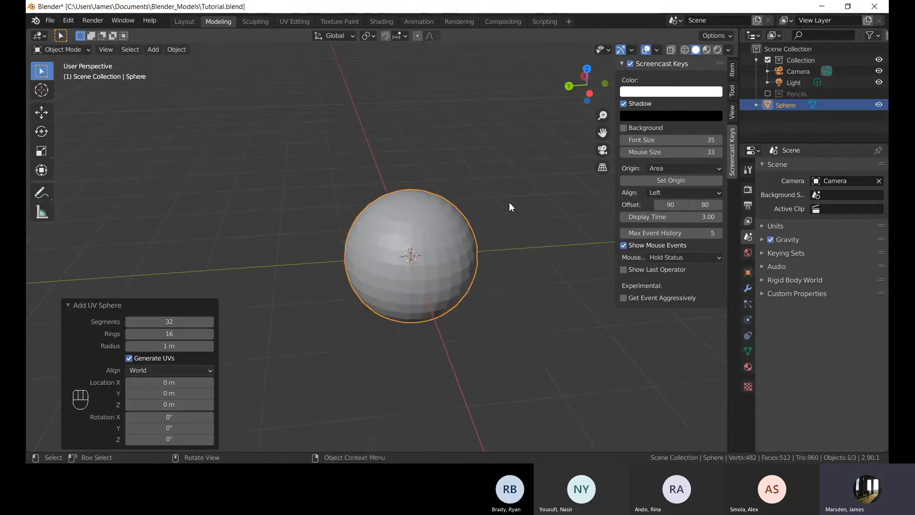
middle_click_drag(510, 203, 500, 270)
scroll(499, 270, "up", 4)
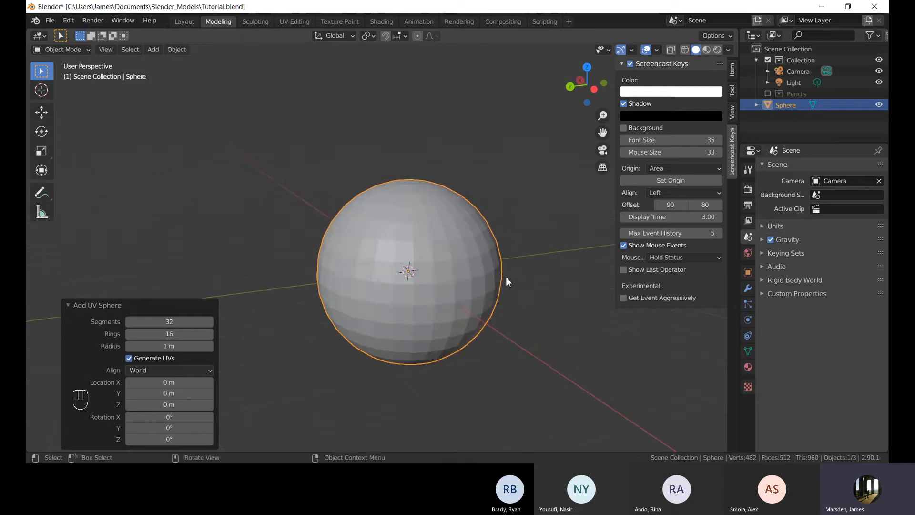
middle_click_drag(504, 282, 459, 291)
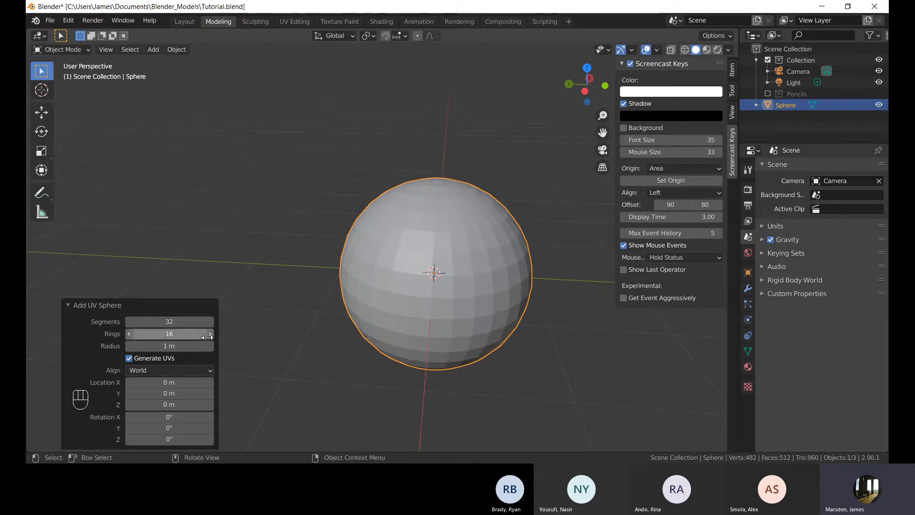
Set the new UV sphere to 24 rings and 16 segments.
left_click_drag(211, 333, 245, 334)
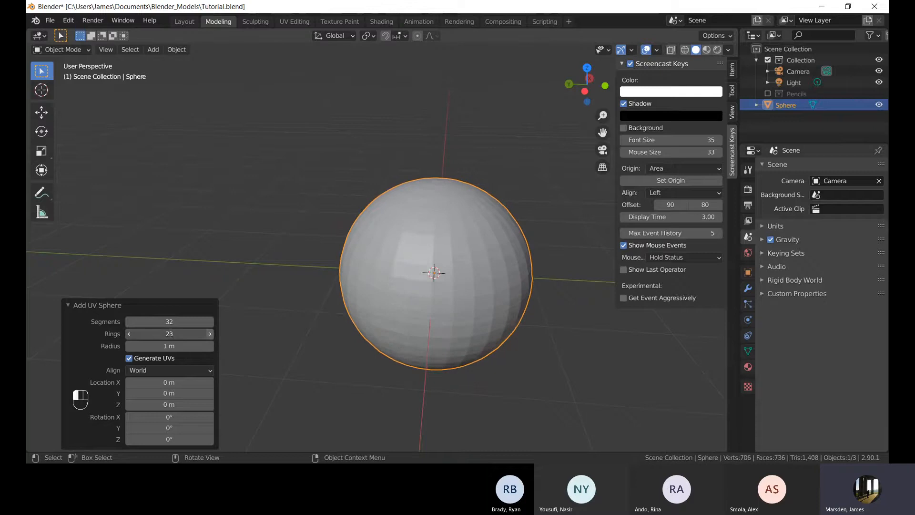
left_click(210, 323)
left_click(211, 322)
left_click(210, 322)
left_click(210, 322)
left_click(211, 323)
left_click(187, 322)
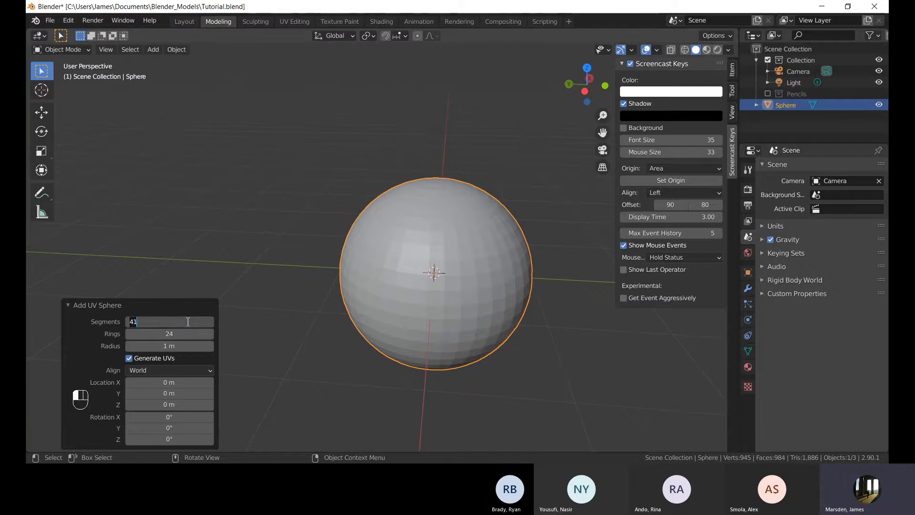
type("16")
key("Return")
Set the UV sphere's rings to 8.
left_click(182, 334)
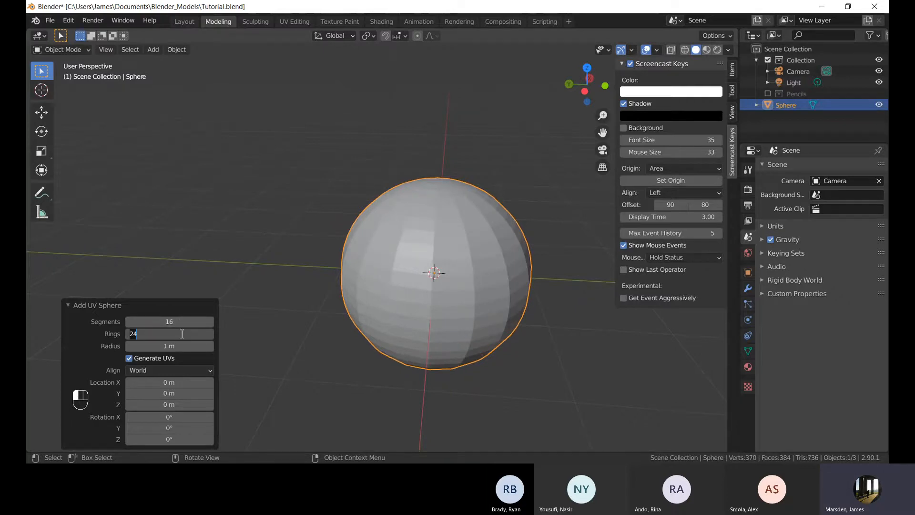
type("8")
key("Return")
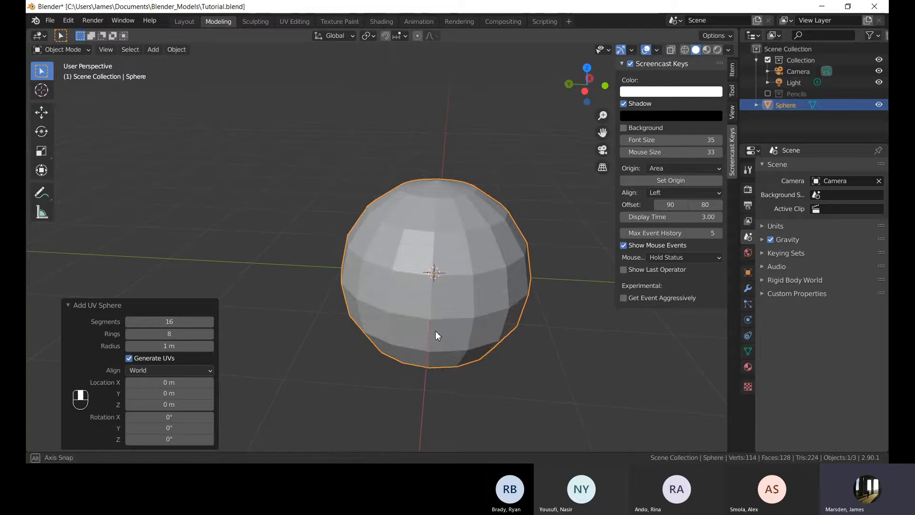
Show the Pencils collection in the viewport again.
mouse_move(435, 331)
middle_mouse_down()
mouse_move(483, 282)
mouse_move(384, 332)
mouse_move(445, 335)
middle_mouse_up()
left_click(768, 94)
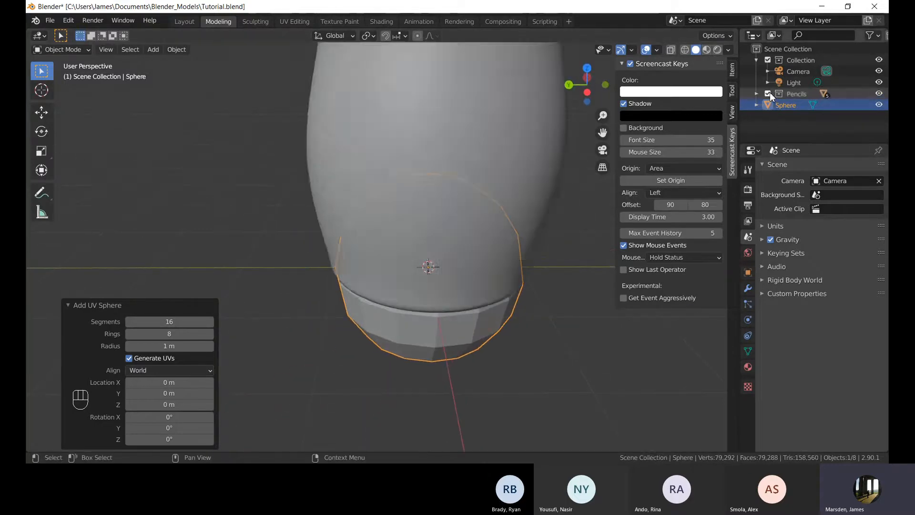
Scale the sphere uniformly to about 3.222 to compare it with the pencil holder.
scroll(553, 178, "down", 6)
middle_click_drag(453, 206, 381, 207)
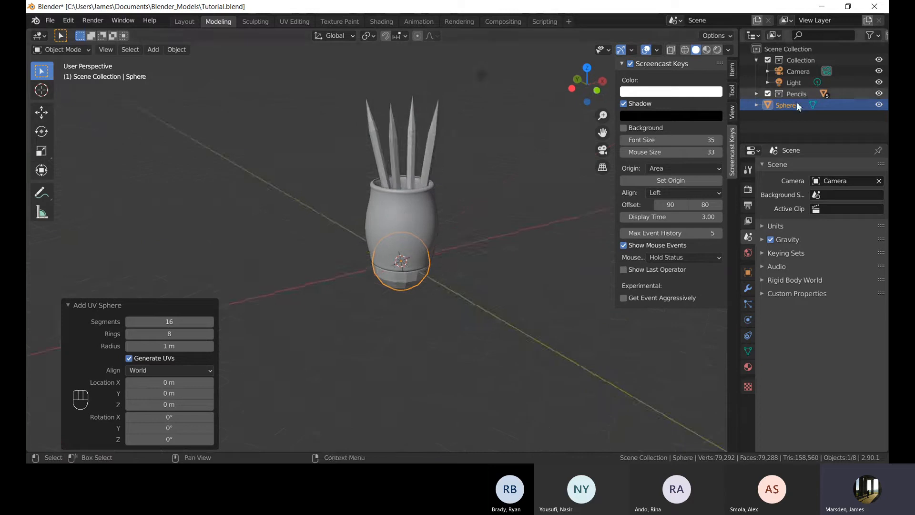
mouse_move(443, 212)
middle_mouse_down()
mouse_move(419, 215)
mouse_move(430, 210)
mouse_move(420, 231)
middle_mouse_up()
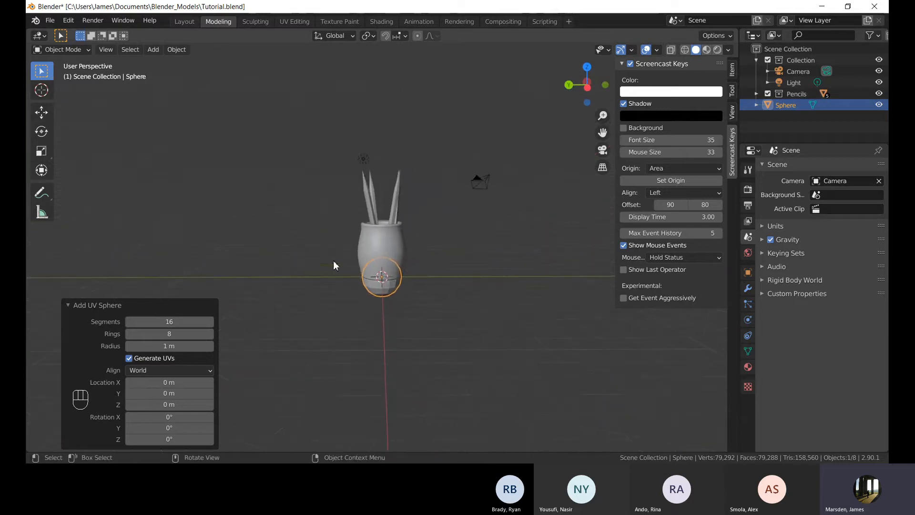
middle_click_drag(333, 261, 332, 277)
scroll(300, 233, "up", 3)
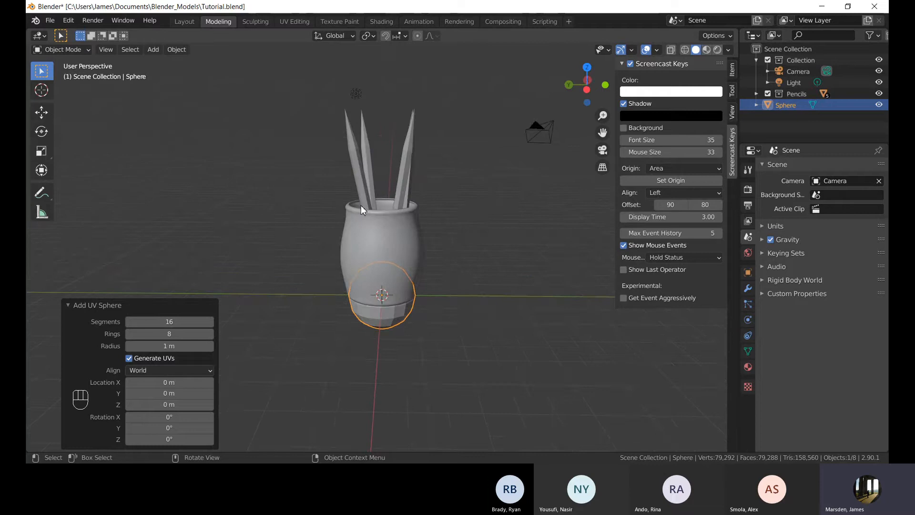
mouse_move(361, 205)
middle_mouse_down()
mouse_move(392, 227)
mouse_move(324, 240)
mouse_move(405, 218)
middle_mouse_up()
scroll(398, 220, "down", 1)
scroll(405, 218, "down", 2)
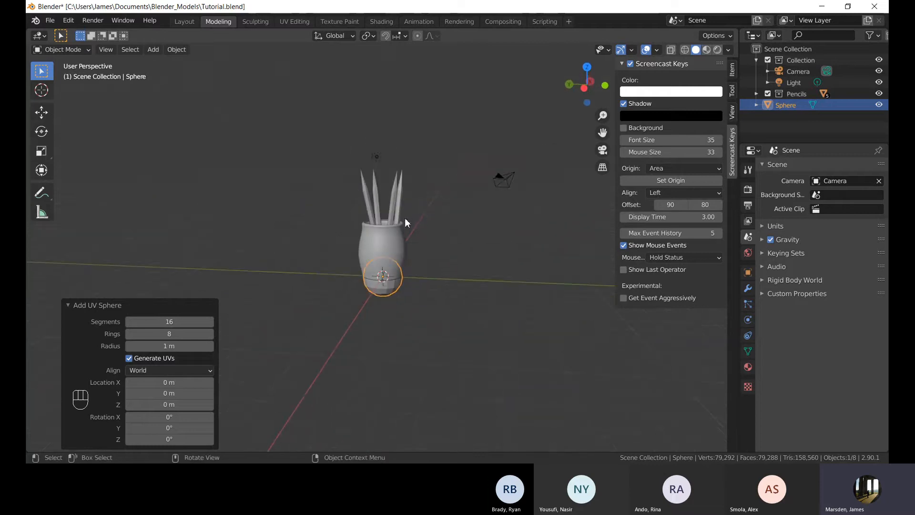
middle_click_drag(350, 211, 393, 192)
key("s")
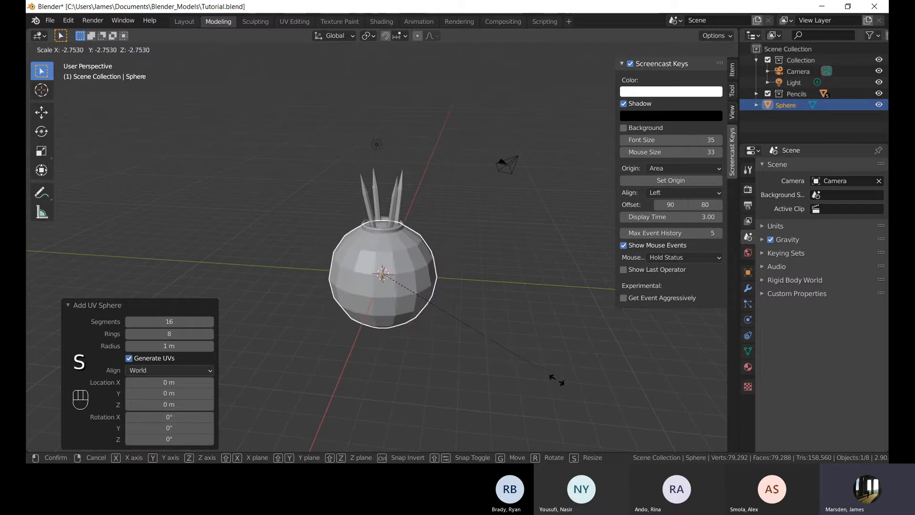
left_click(579, 392)
Hide the Pencils collection from the viewport again.
left_click(768, 93)
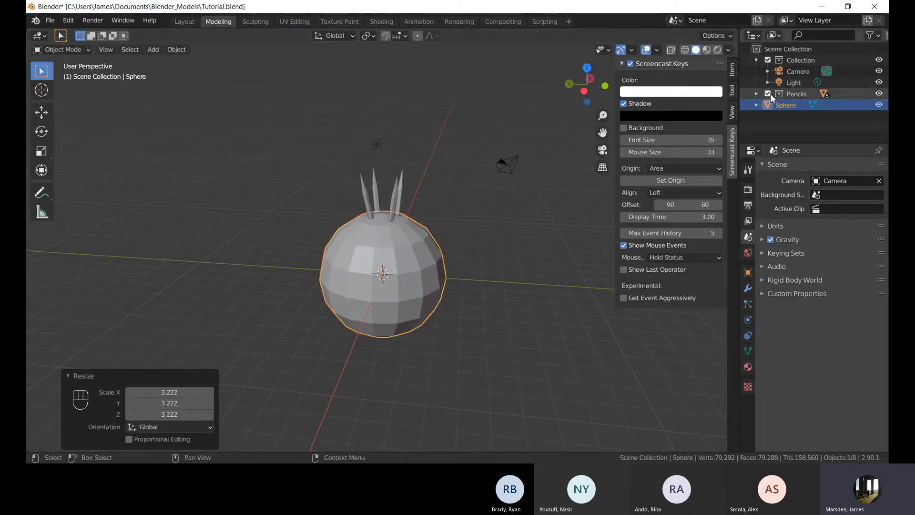
middle_click_drag(365, 281, 411, 320)
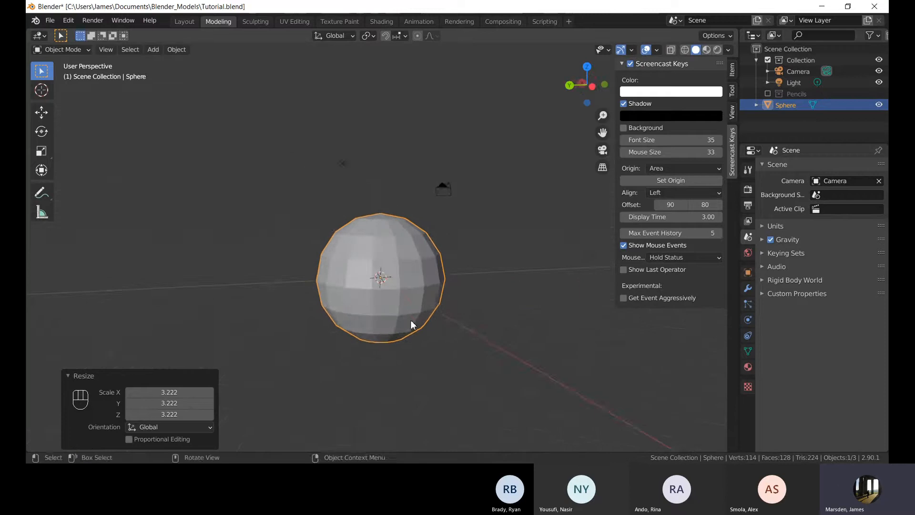
scroll(404, 275, "up", 3)
mouse_move(404, 274)
middle_mouse_down()
mouse_move(396, 333)
mouse_move(396, 267)
middle_mouse_up()
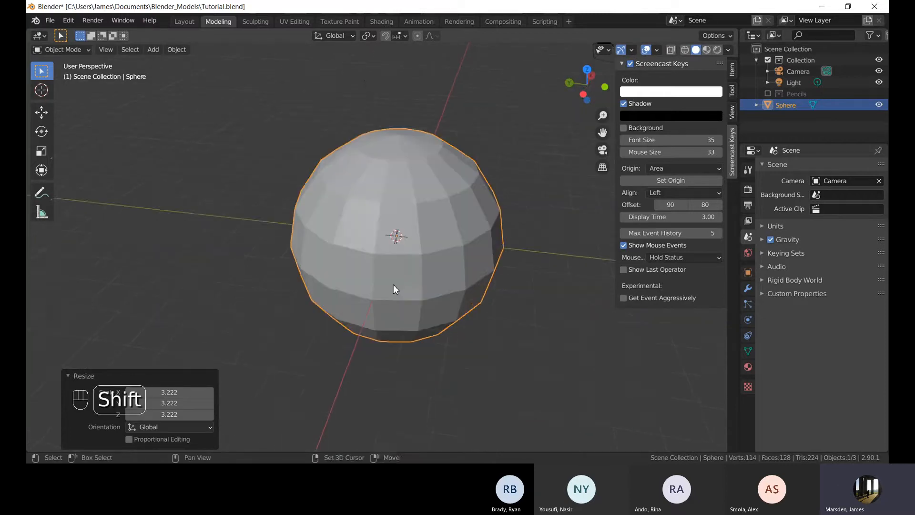
mouse_move(394, 300)
middle_mouse_down()
mouse_move(414, 255)
mouse_move(441, 239)
middle_mouse_up()
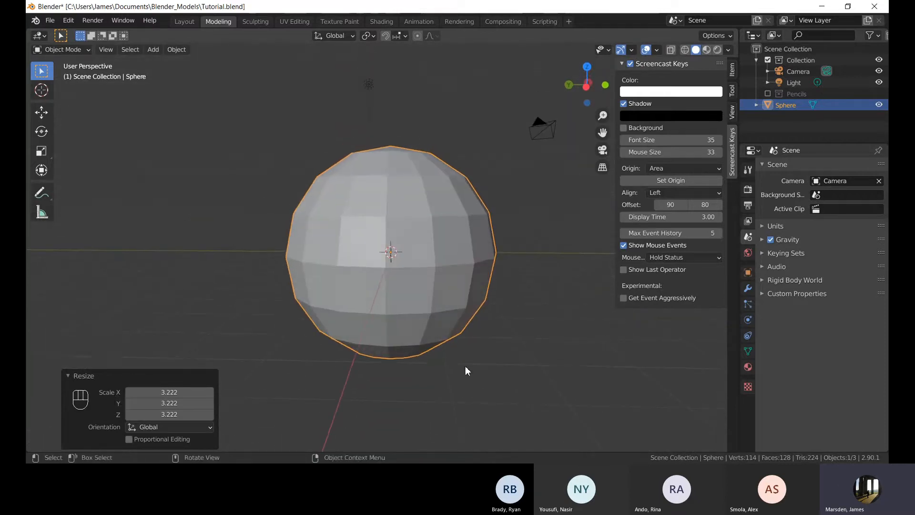
Enter Edit Mode on the sphere, switch to vertex selection and turn on proportional editing.
key("Tab")
middle_click_drag(496, 194, 439, 217)
key("1")
key("o")
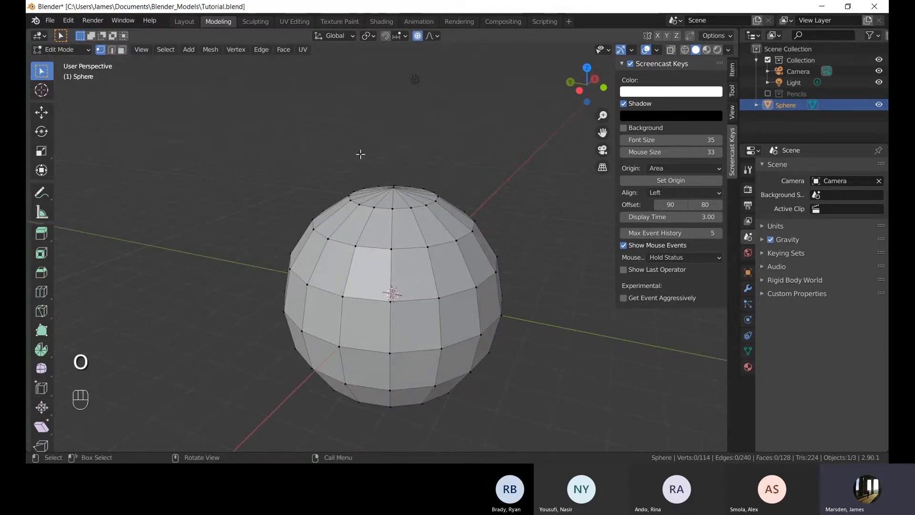
Select the sphere's top pole vertex and frame the view on it.
middle_click_drag(360, 155, 395, 193)
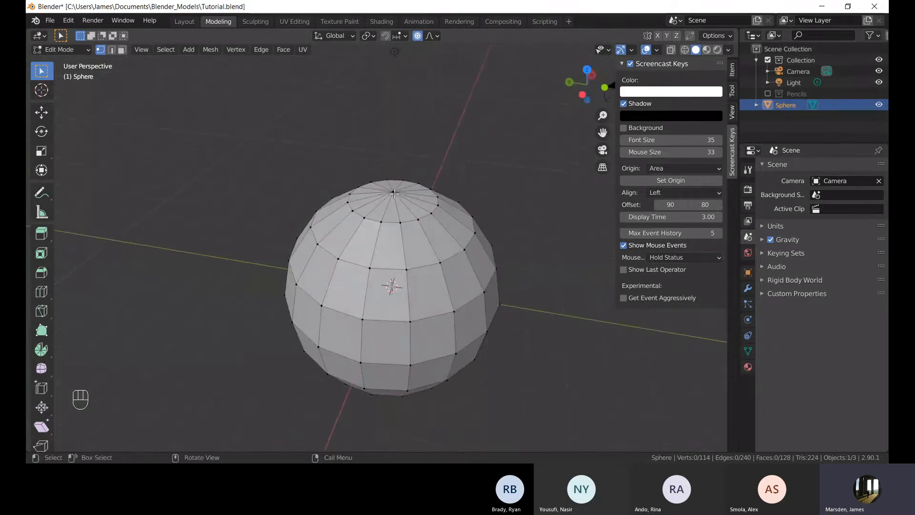
mouse_move(395, 193)
middle_mouse_down()
mouse_move(418, 149)
mouse_move(421, 176)
mouse_move(394, 199)
mouse_move(388, 189)
mouse_move(404, 205)
mouse_move(395, 204)
middle_mouse_up()
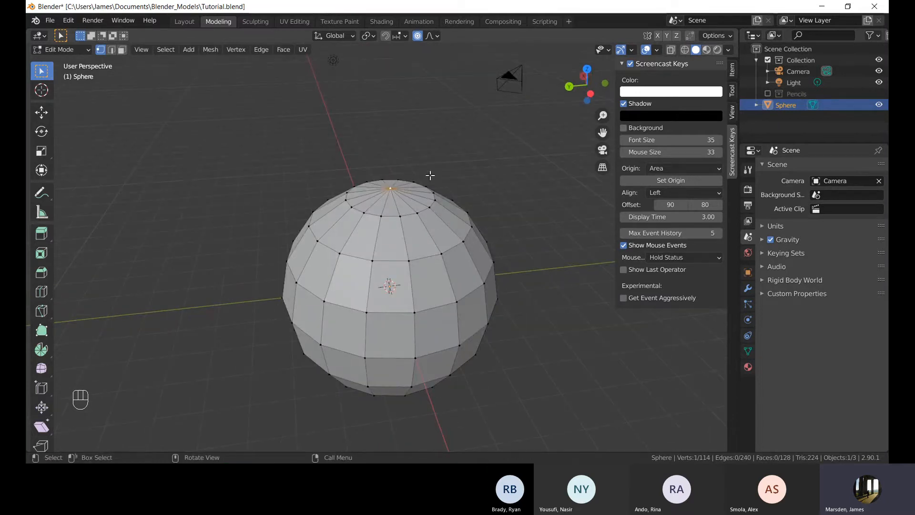
middle_click_drag(430, 175, 373, 142)
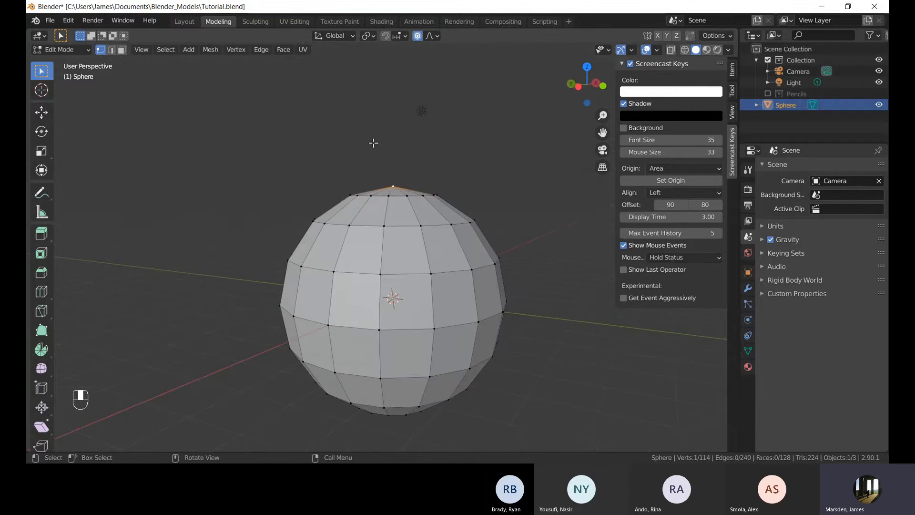
middle_click_drag(294, 190, 390, 221)
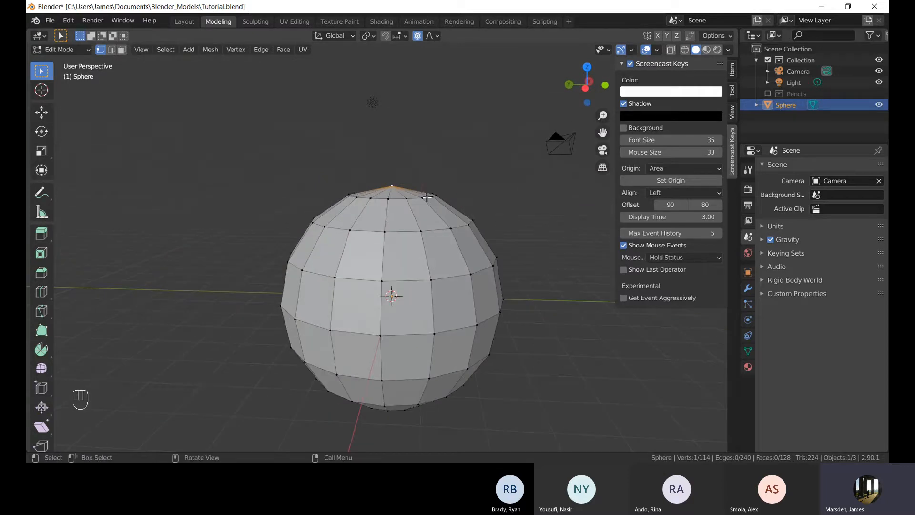
middle_click_drag(465, 189, 460, 164)
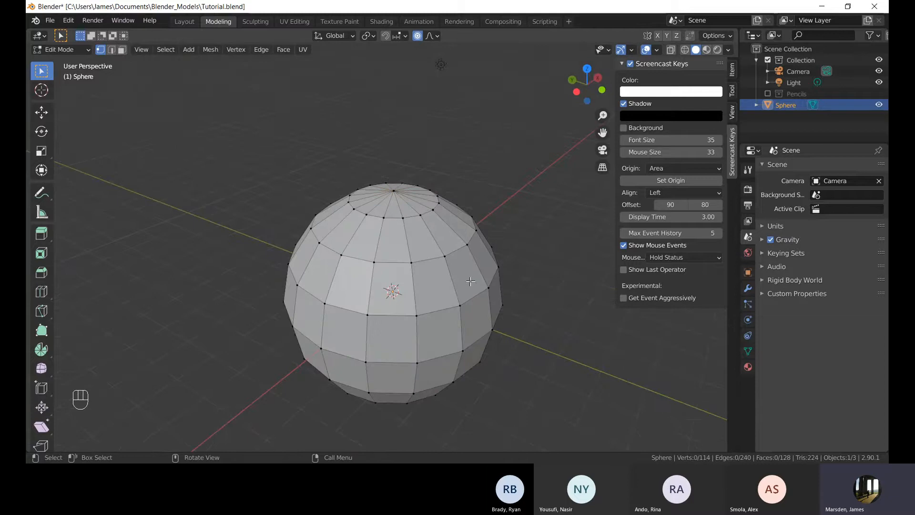
middle_click_drag(543, 317, 447, 287)
key("Tab")
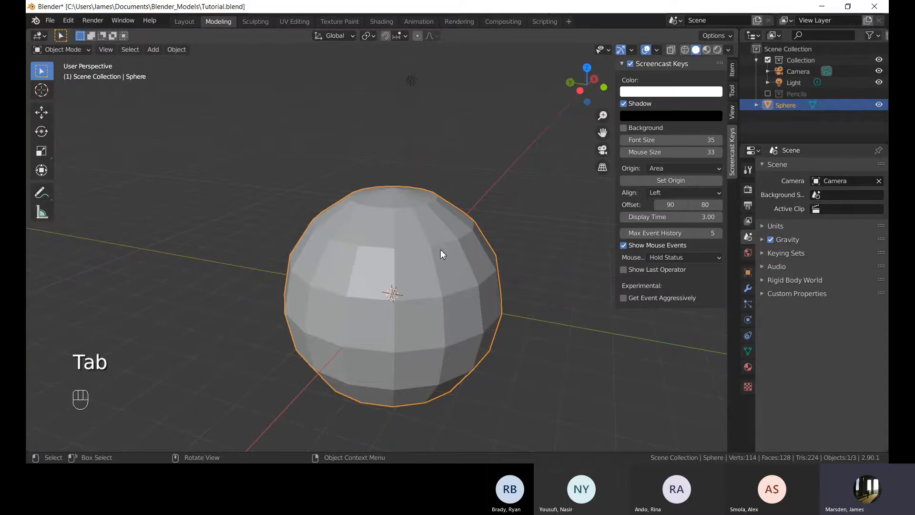
key("Tab")
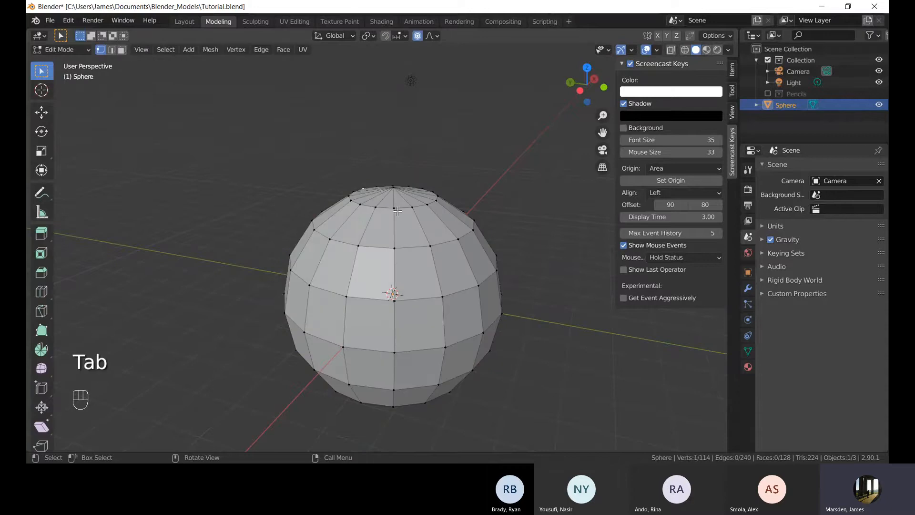
key("Tab")
key("Tab")
key("KP_Decimal")
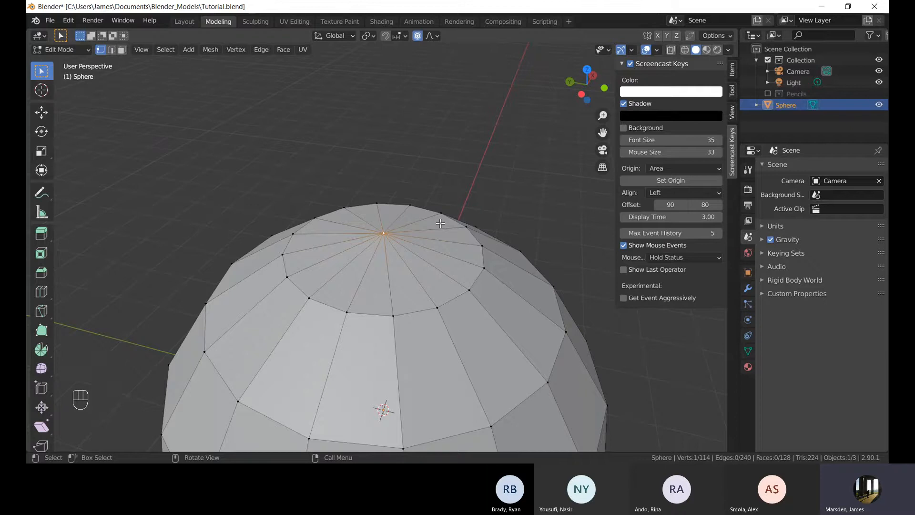
middle_click_drag(412, 233, 424, 211)
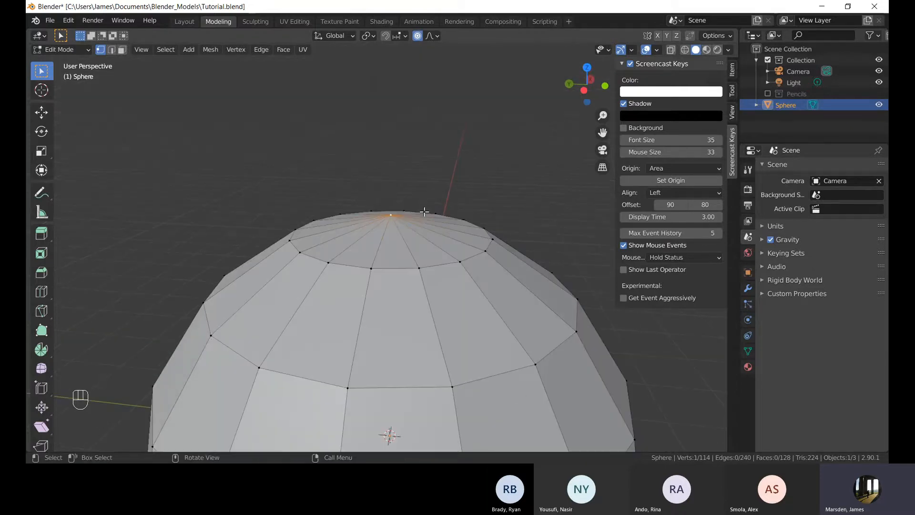
scroll(423, 212, "down", 6)
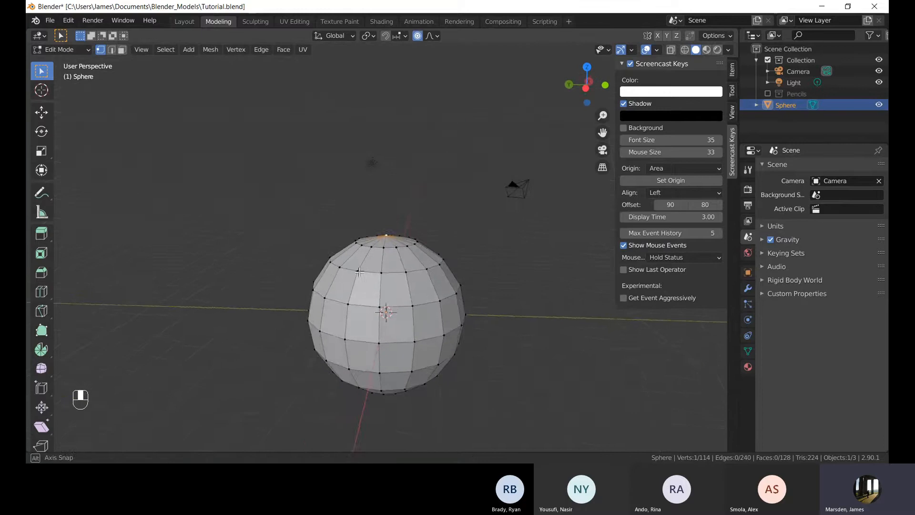
mouse_move(401, 309)
middle_mouse_down("shift")
mouse_move(403, 258)
mouse_move(410, 315)
middle_mouse_up("shift")
middle_click_drag(422, 236, 428, 266, "shift")
scroll(418, 280, "up", 1)
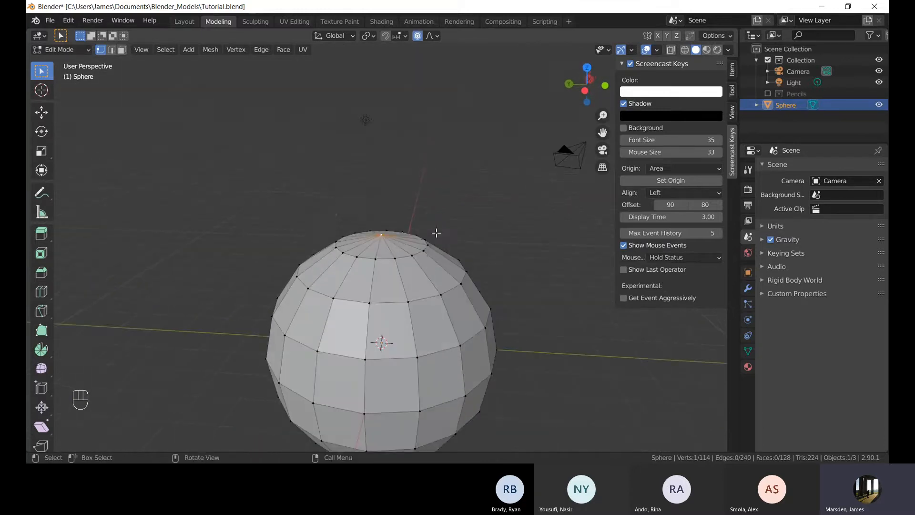
key("g")
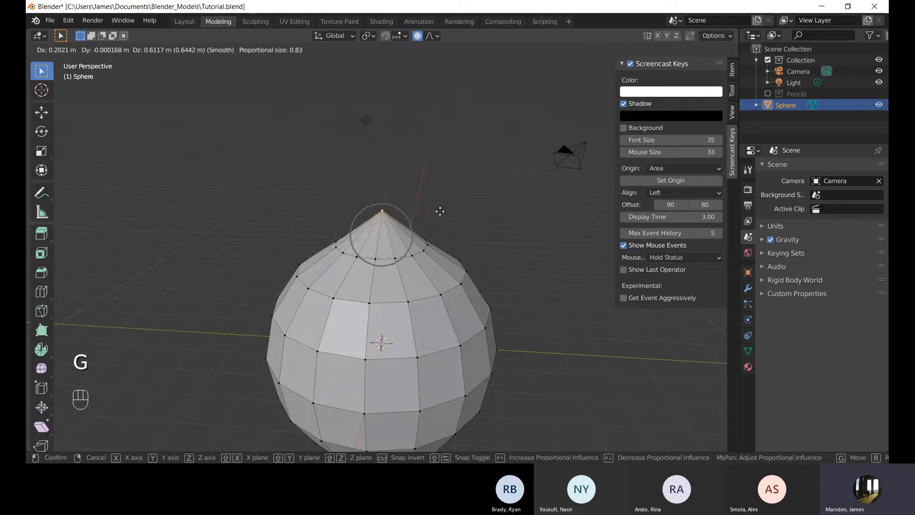
scroll(440, 211, "down", 18)
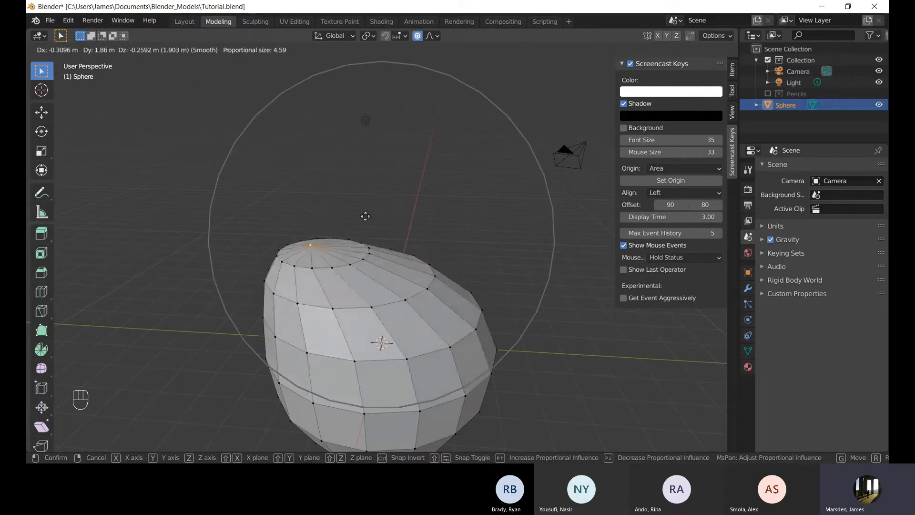
right_click(461, 206)
Move the top pole vertex up 2.3361 m along Z with proportional editing at size 5.56.
middle_click_drag(474, 272, 409, 288)
middle_click_drag(408, 288, 428, 222, "shift")
middle_click_drag(424, 253, 435, 222)
middle_click_drag(435, 222, 421, 285, "shift")
middle_click_drag(421, 285, 441, 251)
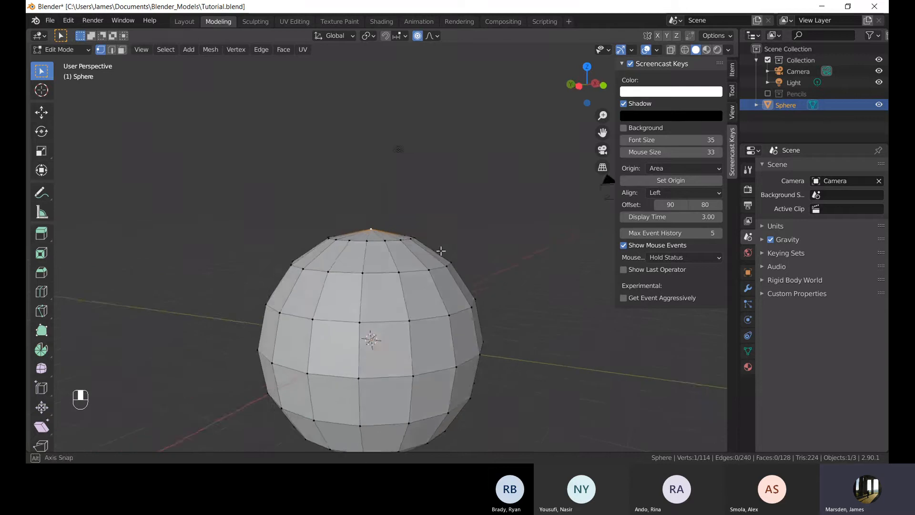
key("g")
scroll(491, 218, "up", 1)
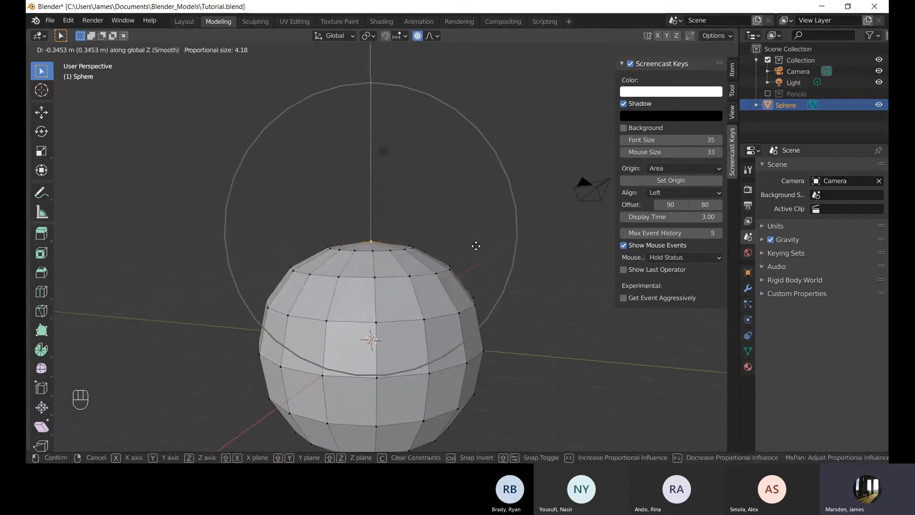
key("z")
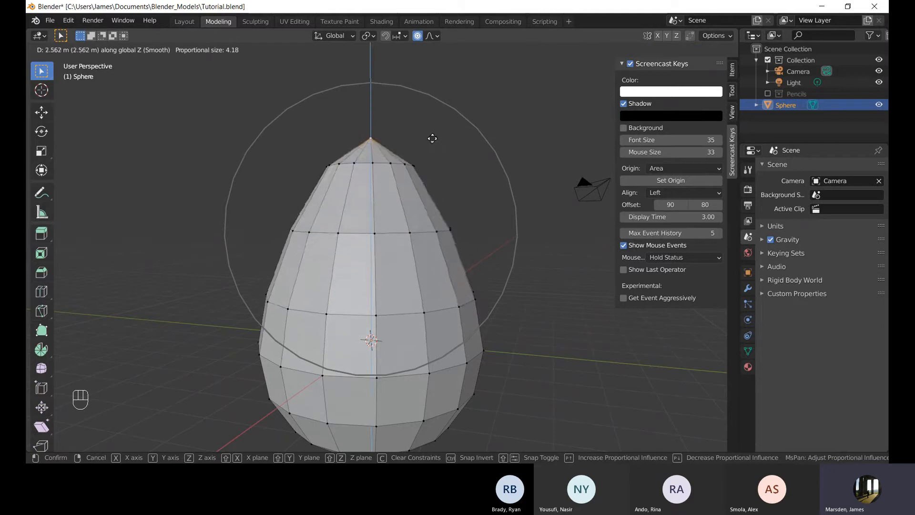
scroll(433, 166, "down", 3)
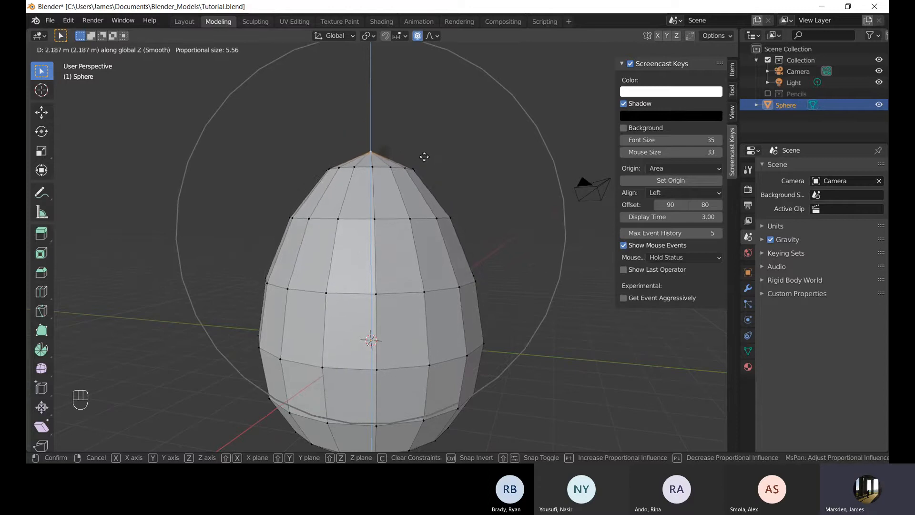
left_click(409, 152)
middle_click_drag(410, 149, 452, 184)
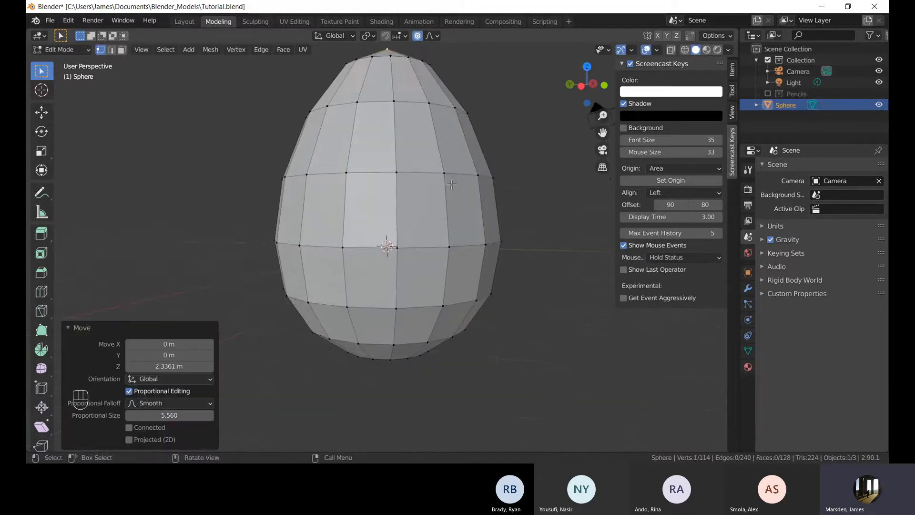
Select the bottom pole vertex and move it down 2.0373 m along Z with proportional editing.
scroll(487, 215, "down", 5)
middle_click_drag(486, 214, 432, 191)
scroll(435, 220, "up", 3)
middle_click_drag(435, 276, 477, 204, "shift")
left_click(391, 232)
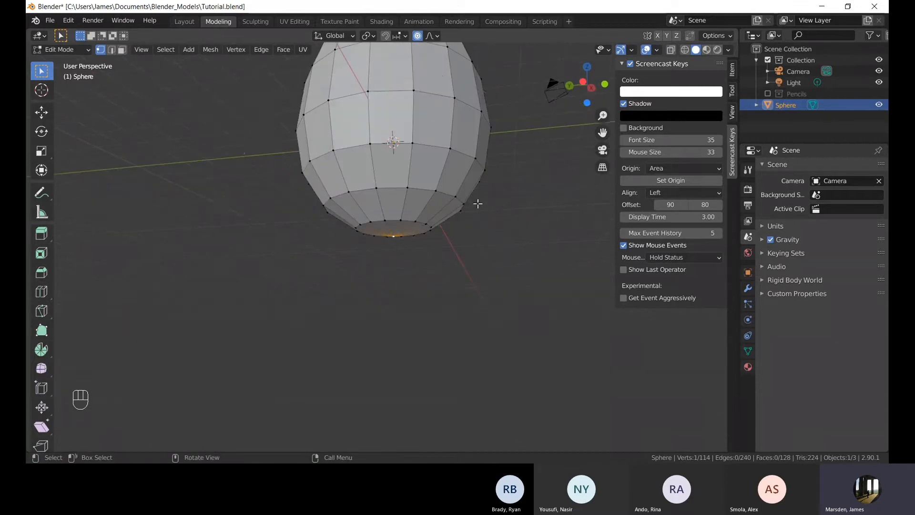
key("g")
key("z")
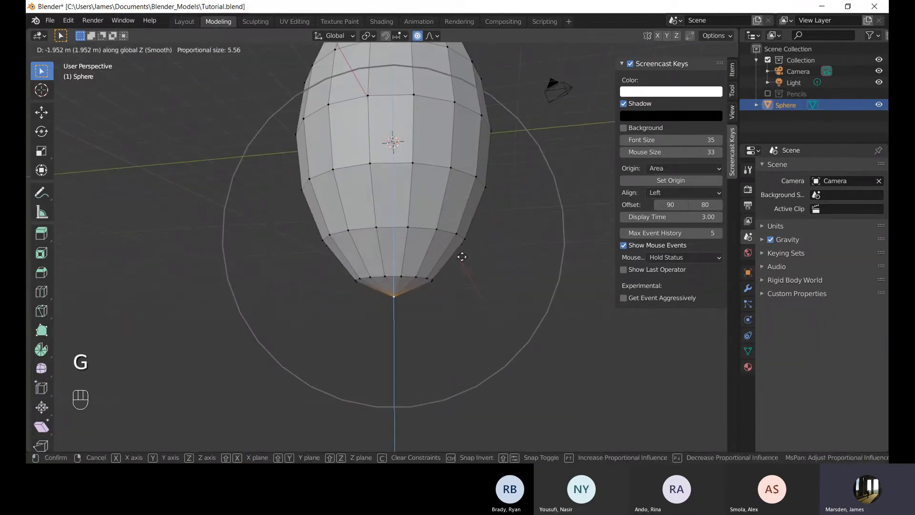
left_click(465, 261)
scroll(467, 218, "down", 4)
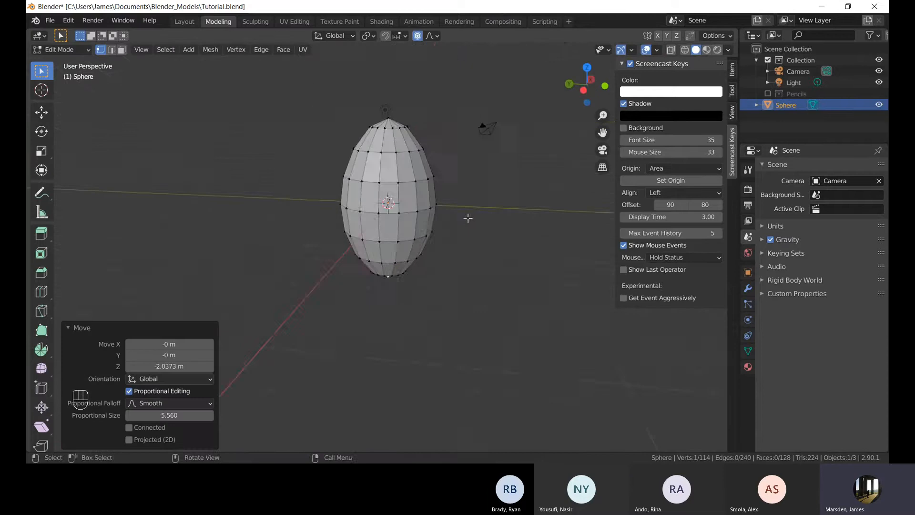
middle_click_drag(468, 218, 391, 205)
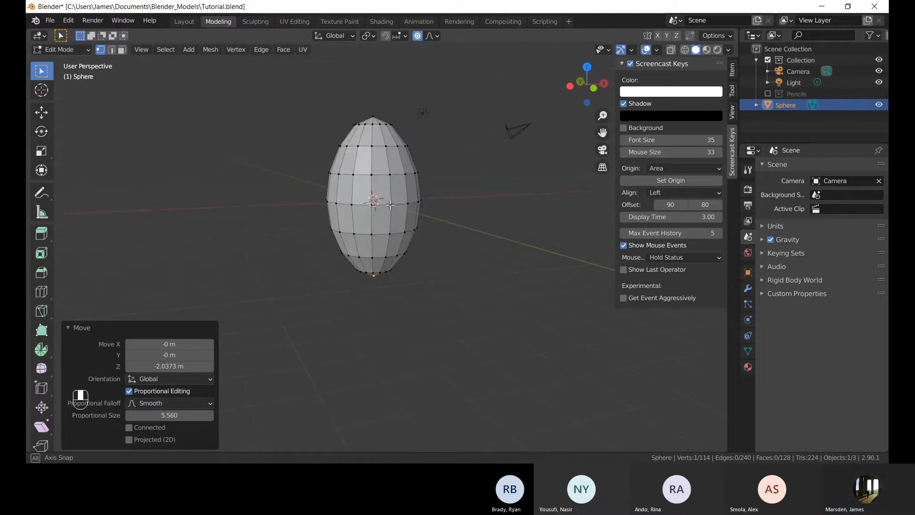
Adjust the bottom pole vertex again along Z with proportional editing and return to Object Mode.
scroll(436, 221, "up", 4)
key("g")
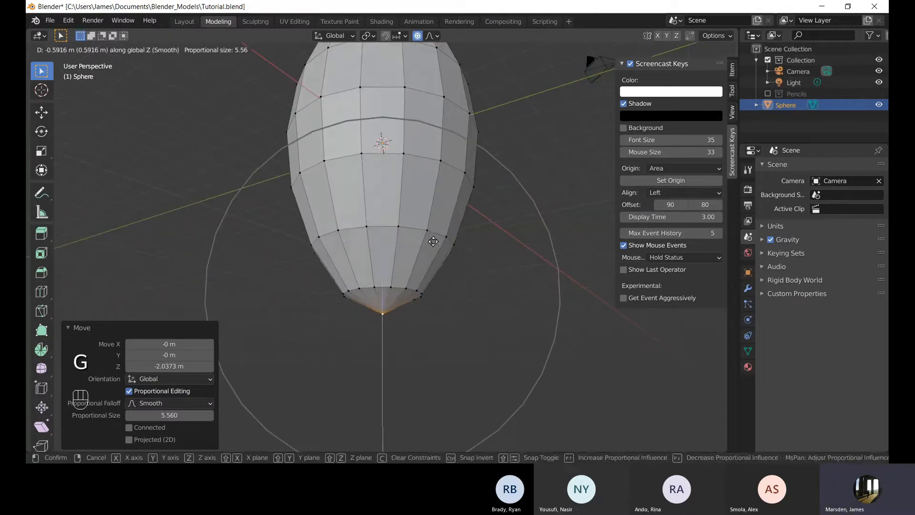
left_click(434, 243)
middle_click_drag(433, 244, 409, 223)
scroll(450, 183, "down", 3)
middle_click_drag(409, 222, 416, 204)
middle_click_drag(417, 255, 444, 262, "shift")
mouse_move(444, 262)
middle_mouse_down()
mouse_move(427, 291)
mouse_move(476, 249)
mouse_move(448, 249)
mouse_move(461, 249)
mouse_move(462, 188)
mouse_move(472, 233)
mouse_move(493, 260)
mouse_move(472, 241)
middle_mouse_up()
key("g")
key("z")
left_click(440, 275)
key("Tab")
Apply Shade Smooth to the sphere, comparing it with Shade Flat along the way.
left_click(452, 246)
middle_click_drag(421, 217, 453, 218)
left_click(449, 214)
middle_click_drag(502, 253, 443, 240)
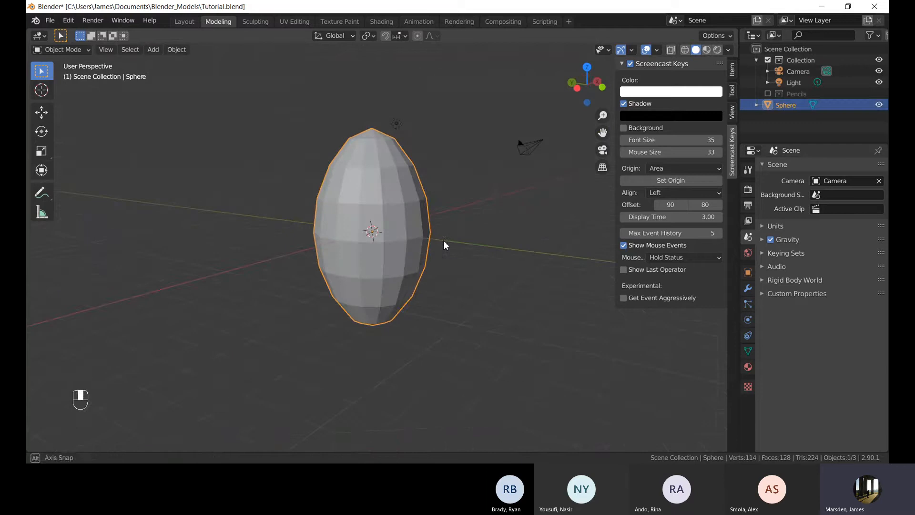
right_click(410, 224)
left_click(372, 224)
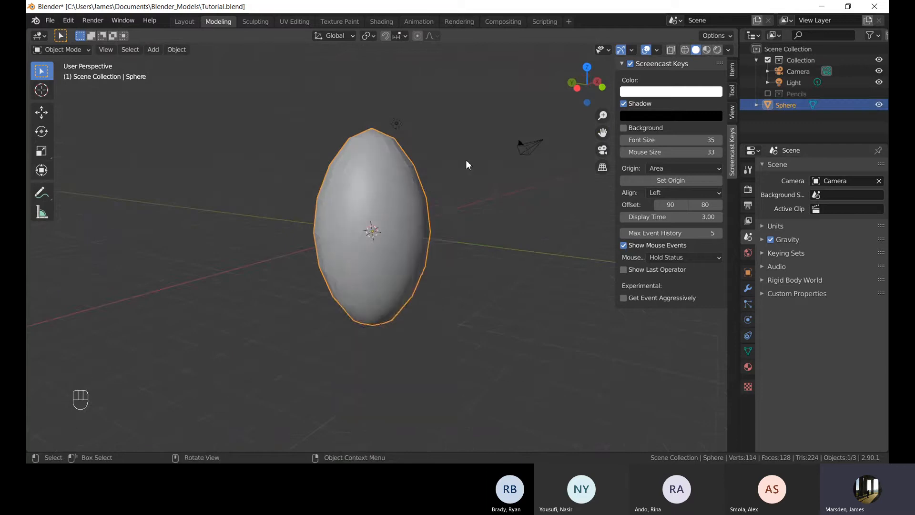
middle_click_drag(466, 159, 404, 216)
left_click(522, 144)
left_click(403, 216)
right_click(402, 216)
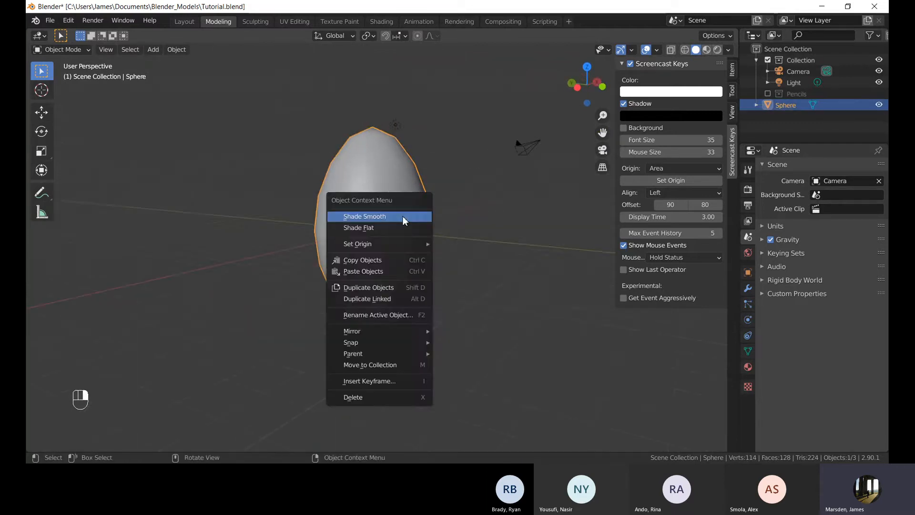
left_click(398, 226)
right_click(387, 196)
left_click(386, 186)
left_click(490, 212)
scroll(461, 214, "up", 1)
middle_click_drag(459, 214, 361, 207)
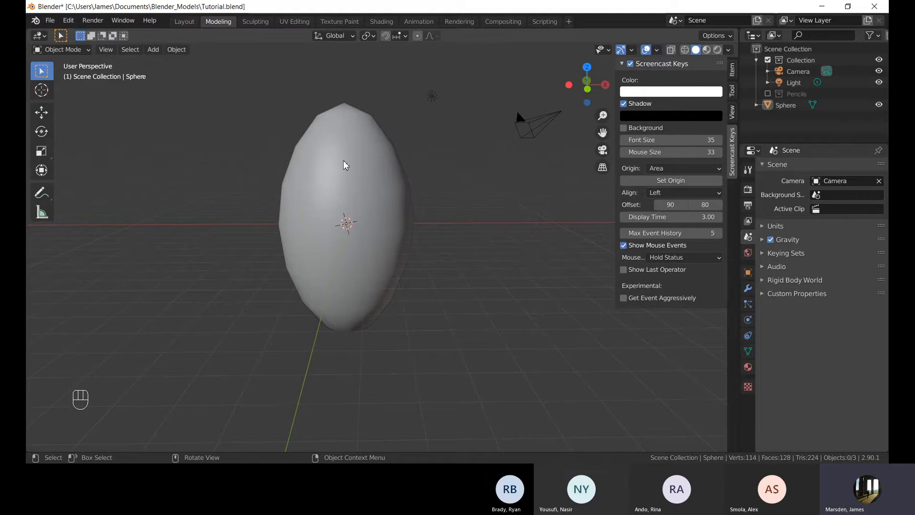
Select the sphere and move it up about 4.06 m along the Z axis.
middle_click_drag(341, 162, 477, 225)
left_click(410, 215)
left_click(477, 229)
middle_click_drag(434, 164, 416, 200)
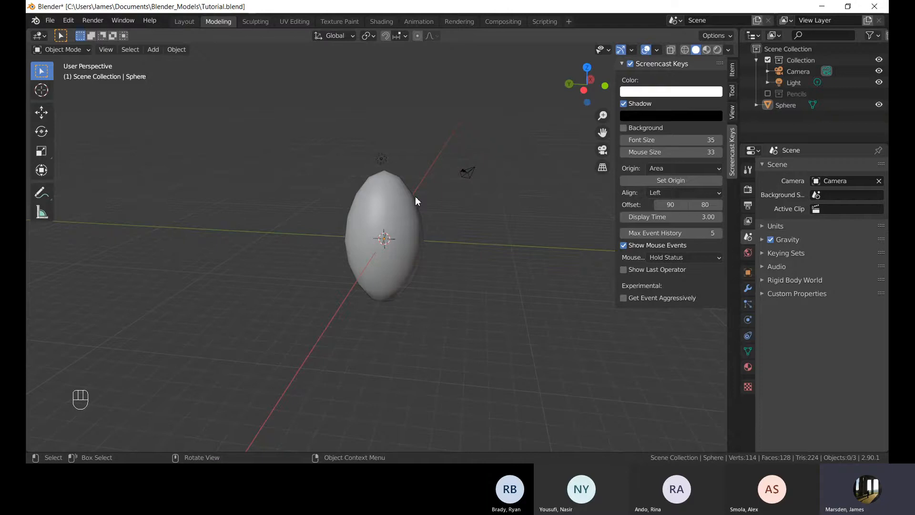
middle_click_drag(419, 218, 460, 245)
left_click(423, 210, "shift")
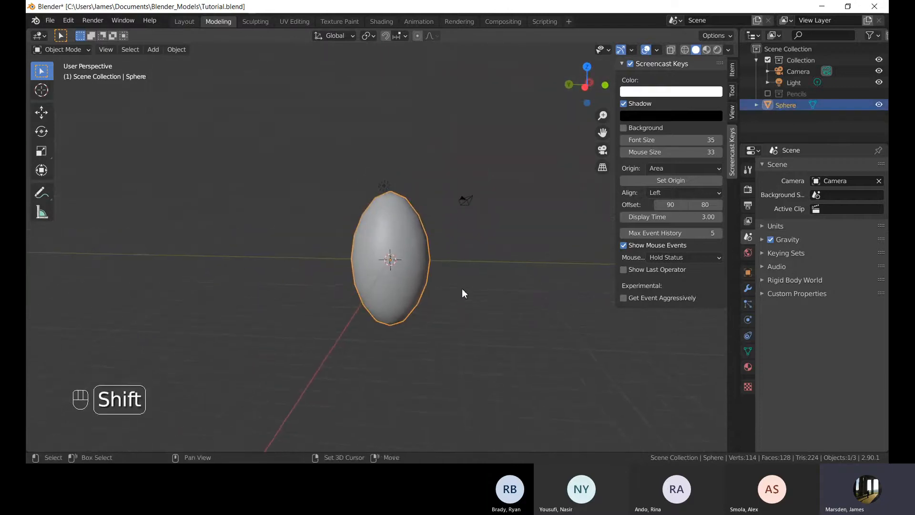
scroll(471, 265, "up", 2)
middle_click_drag(462, 288, 426, 287, "shift")
key("g")
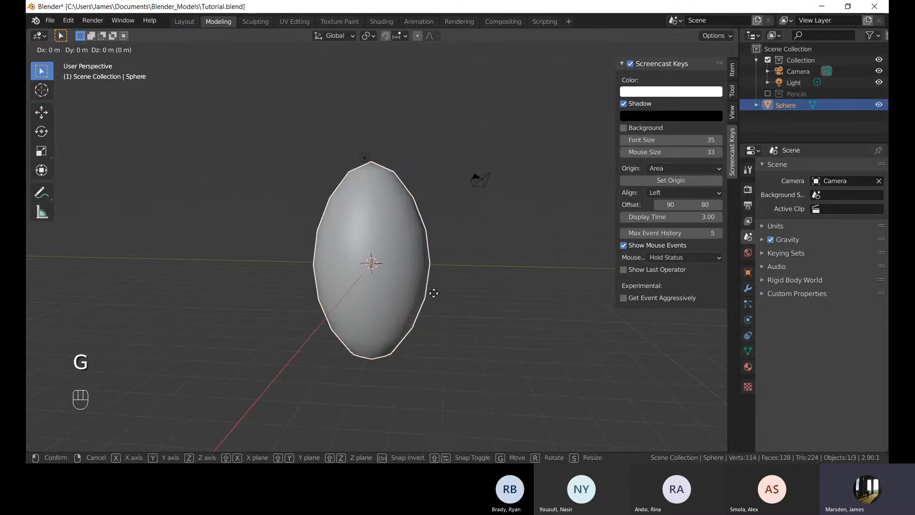
key("z")
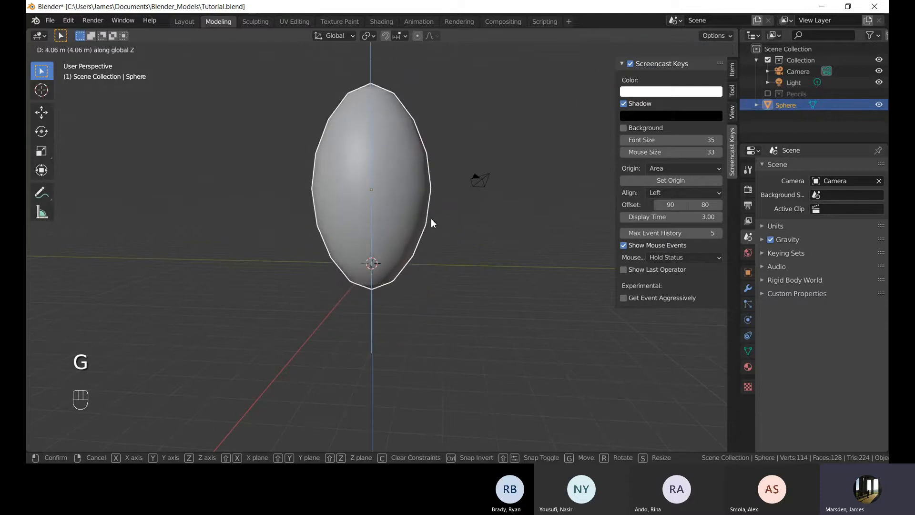
left_click(431, 219)
Add a Subdivision Surface modifier to the sphere.
left_click(465, 243)
middle_click_drag(472, 248, 346, 221)
left_click(362, 205)
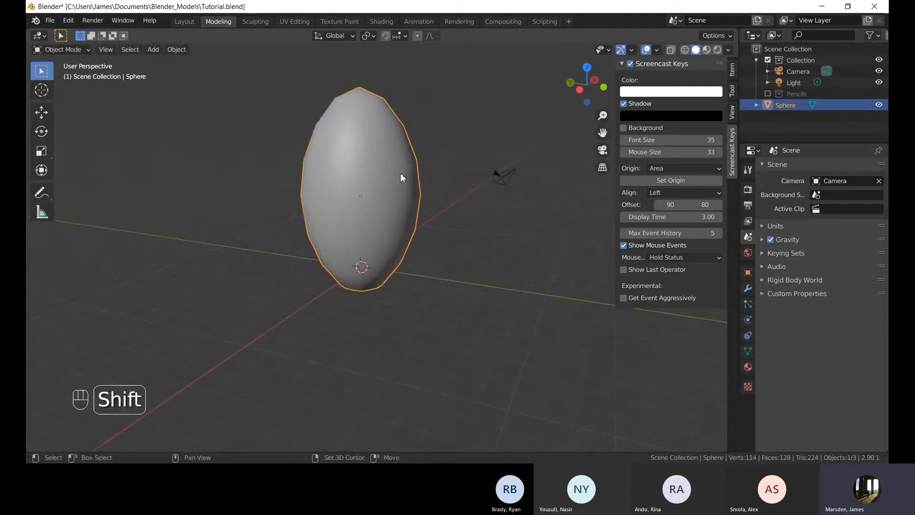
middle_click_drag(401, 174, 411, 202, "shift")
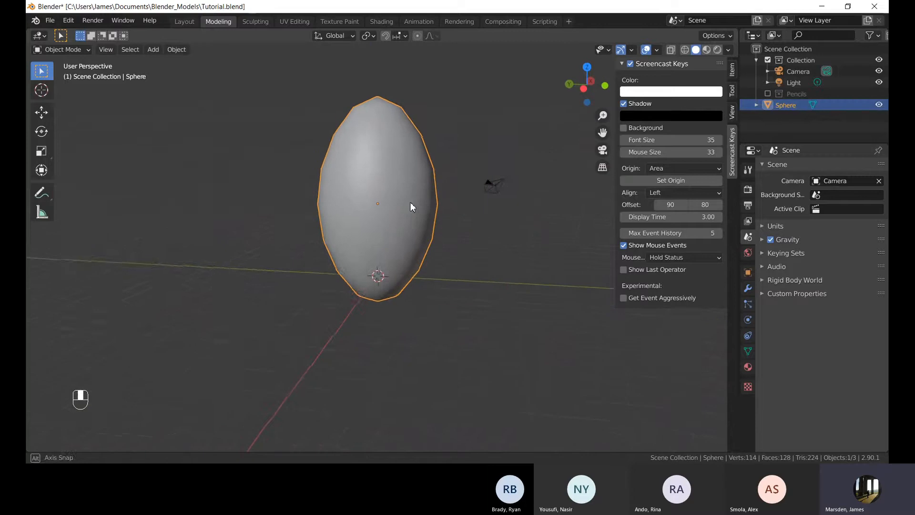
scroll(411, 201, "up", 2)
middle_click_drag(410, 165, 423, 211, "shift")
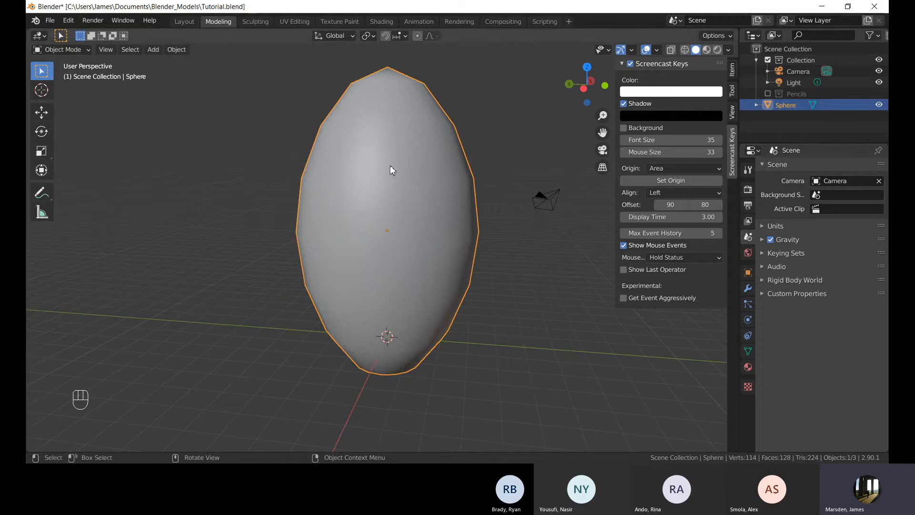
left_click(748, 288)
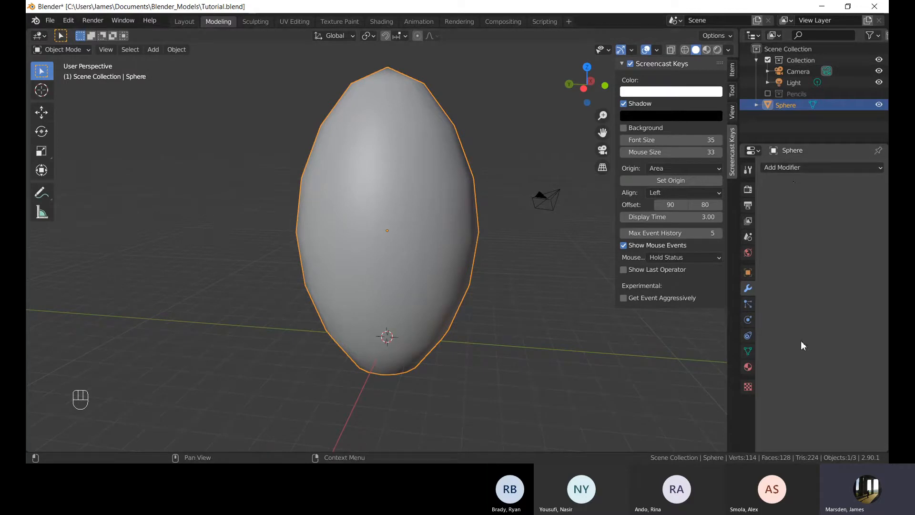
left_click(808, 167)
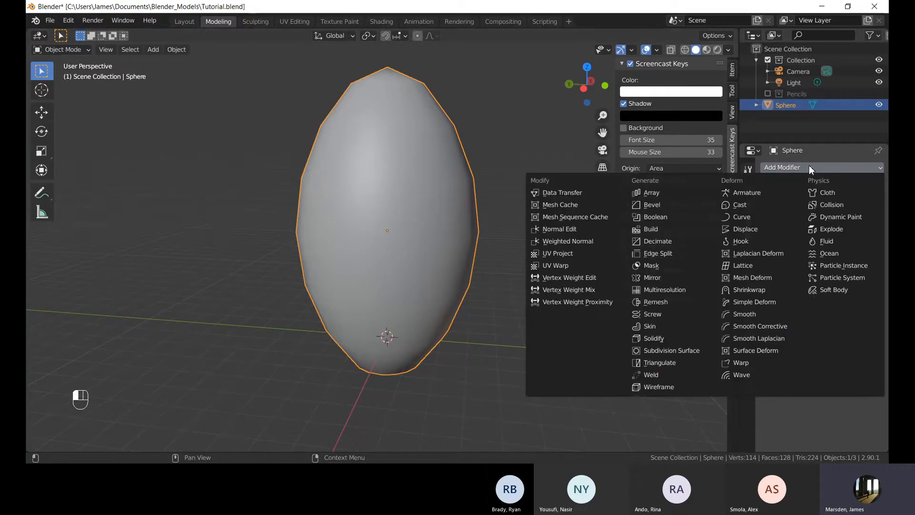
left_click(670, 352)
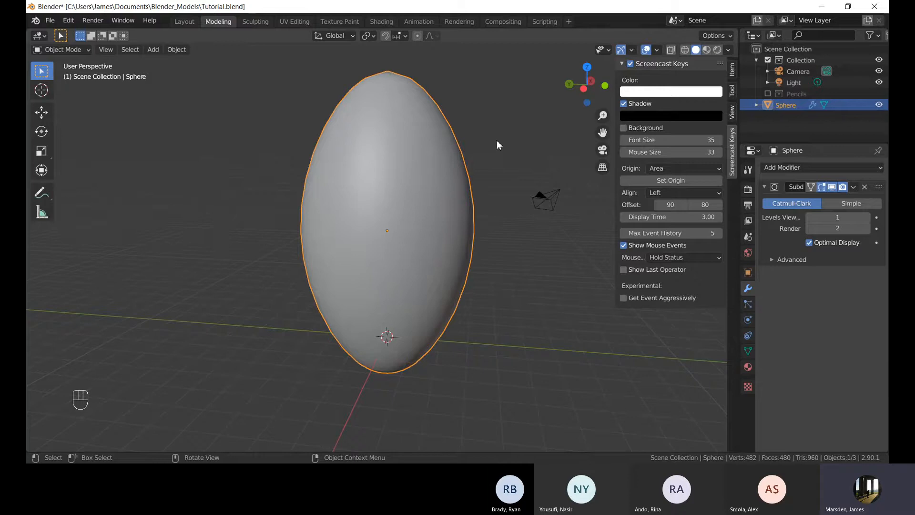
Set the sphere to Shade Flat, frame it, and delete the Subdivision Surface modifier.
right_click(426, 144)
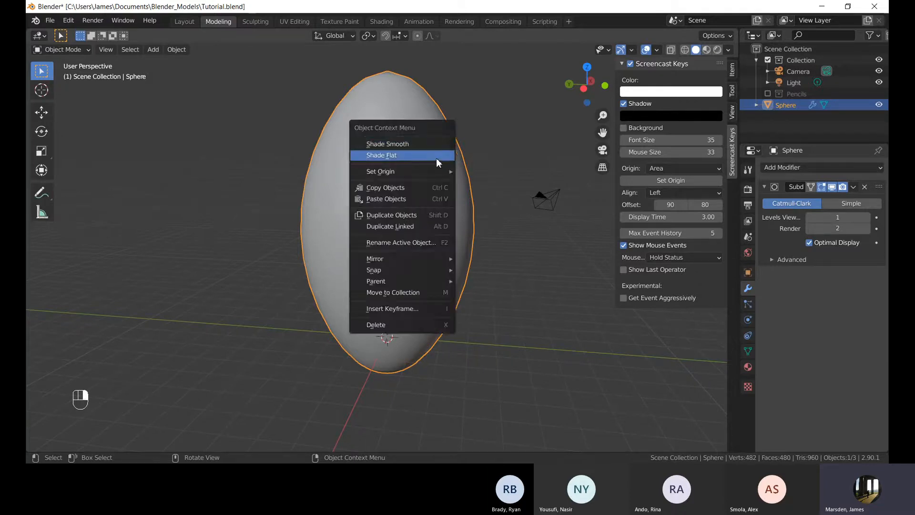
left_click(436, 159)
middle_click_drag(491, 204, 424, 220)
key("KP_Decimal")
scroll(411, 230, "up", 3)
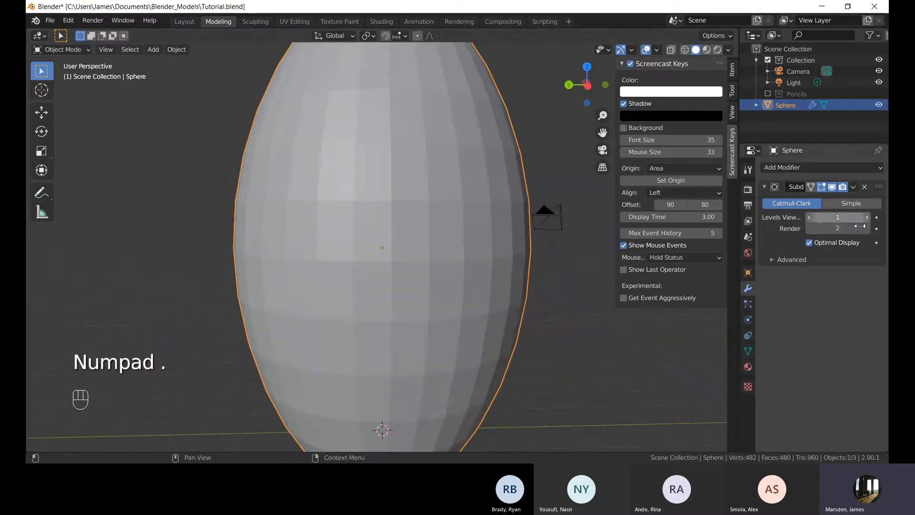
left_click(863, 187)
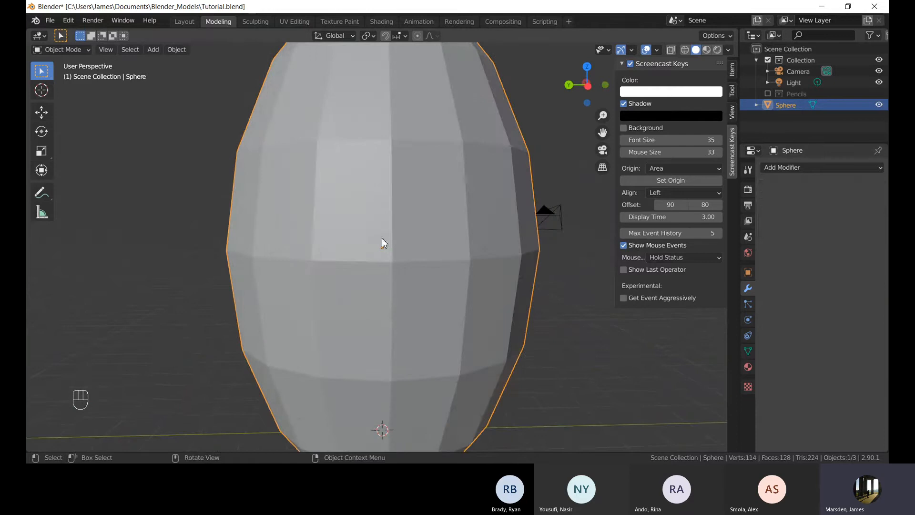
scroll(374, 193, "down", 2)
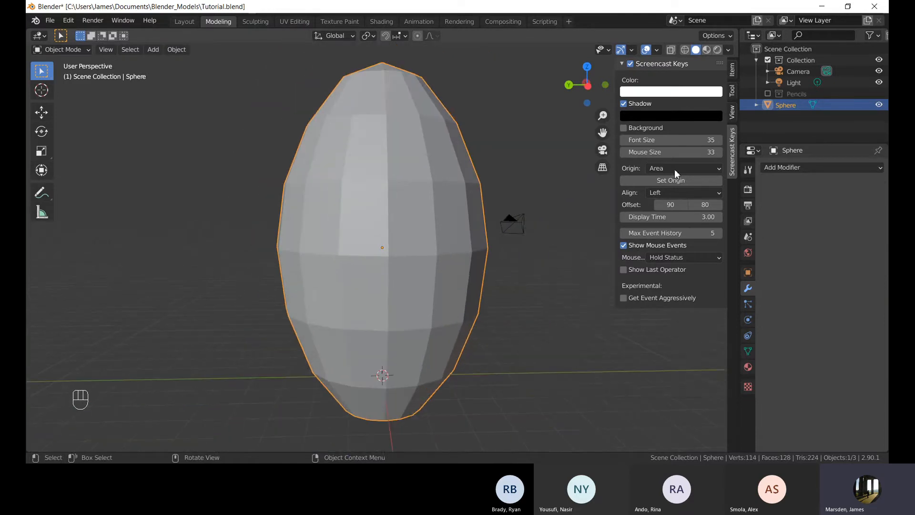
Add a Subdivision Surface modifier again and set its viewport levels to 2.
left_click(789, 167)
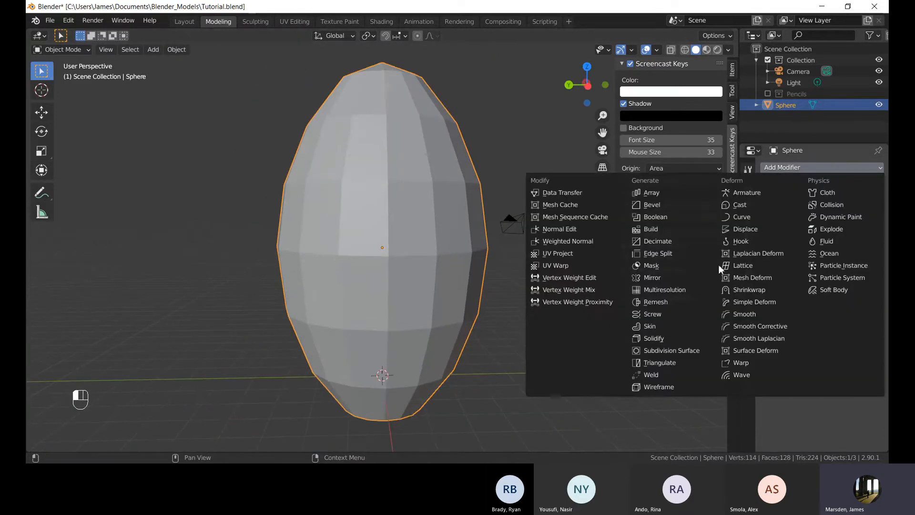
left_click(693, 350)
scroll(381, 227, "up", 4)
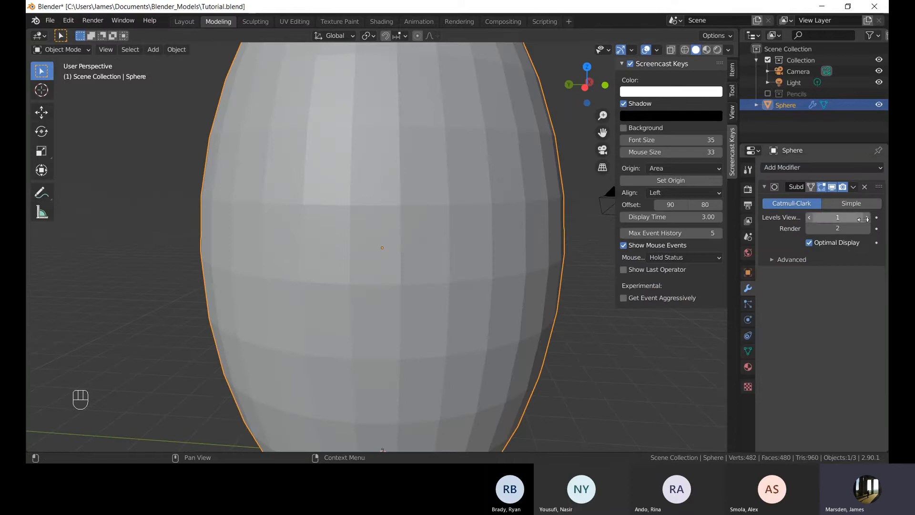
left_click(868, 217)
left_click(867, 218)
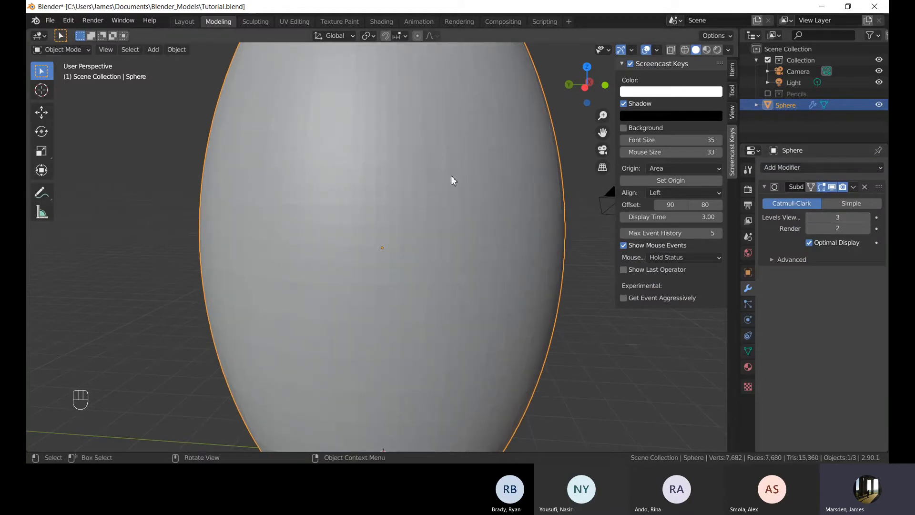
scroll(450, 176, "down", 2)
scroll(448, 158, "down", 4)
left_click(811, 217)
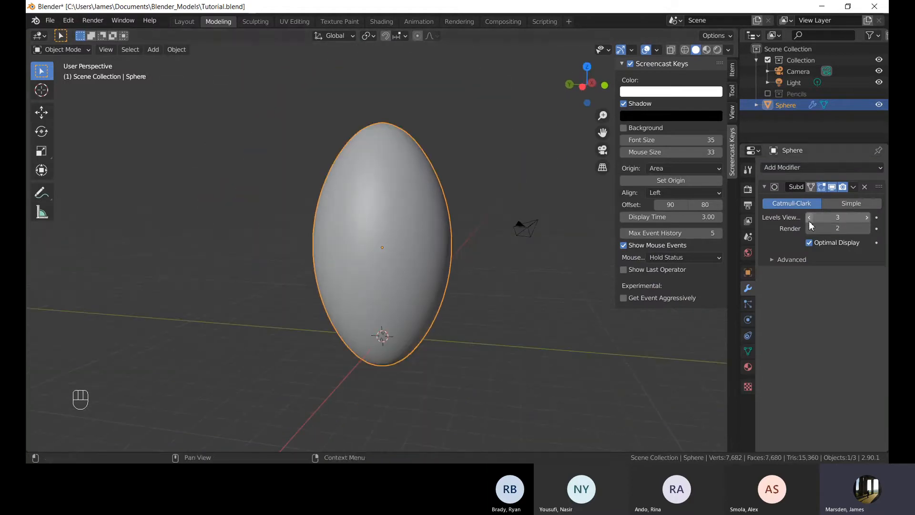
middle_click_drag(596, 221, 391, 201)
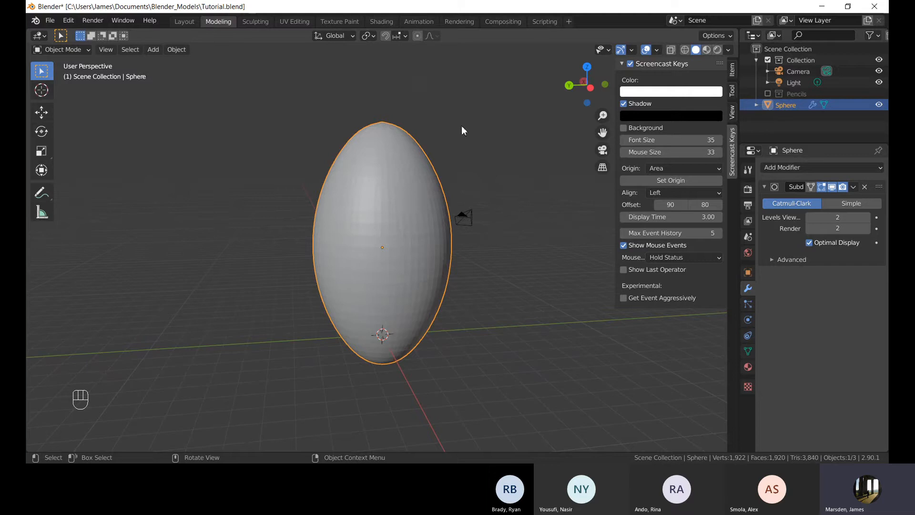
Select the subdivided sphere and apply Shade Smooth to it.
left_click(462, 126)
middle_click_drag(462, 126, 455, 160)
left_click(403, 189)
right_click(402, 189)
left_click(400, 178)
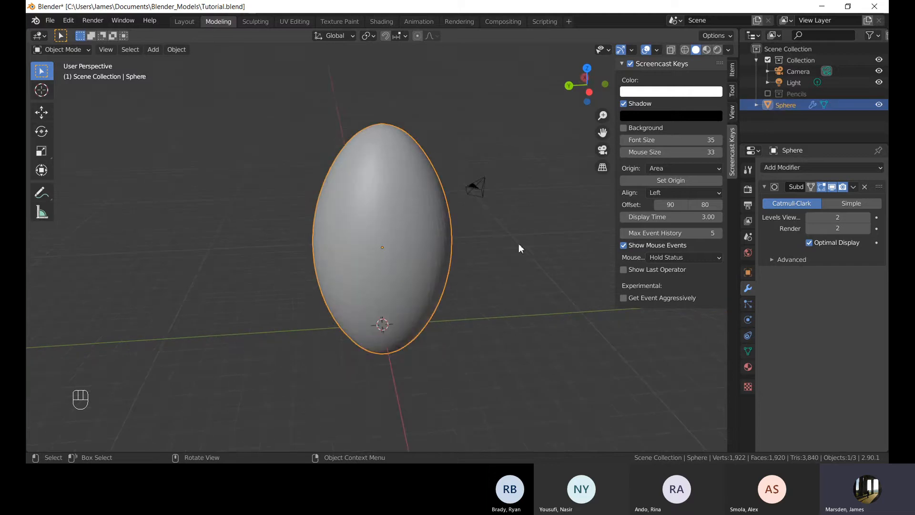
Enter Edit Mode and move the top pole vertex up along Z with proportional size 3.45.
middle_click_drag(520, 247, 486, 237)
scroll(462, 267, "down", 3)
left_click(461, 267)
left_click(400, 220)
scroll(408, 147, "up", 5)
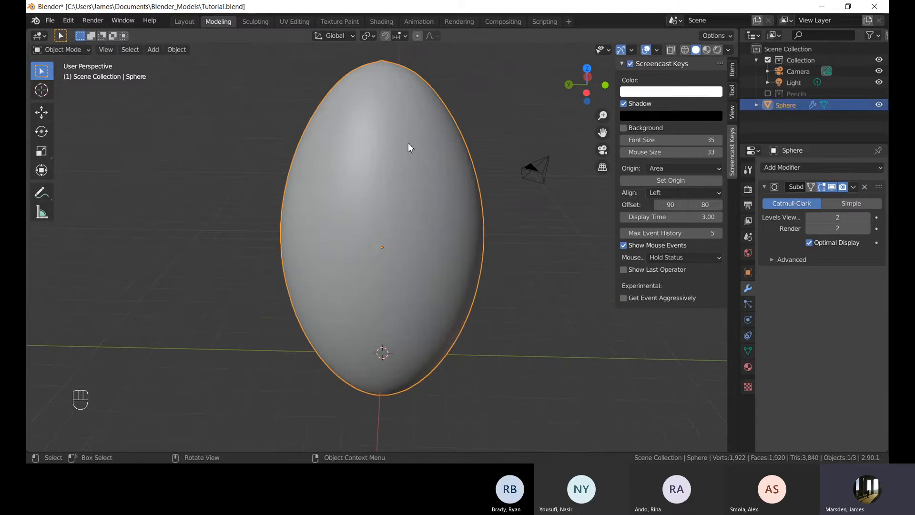
key("Tab")
middle_click_drag(408, 147, 402, 181, "shift")
middle_click_drag(495, 205, 379, 131)
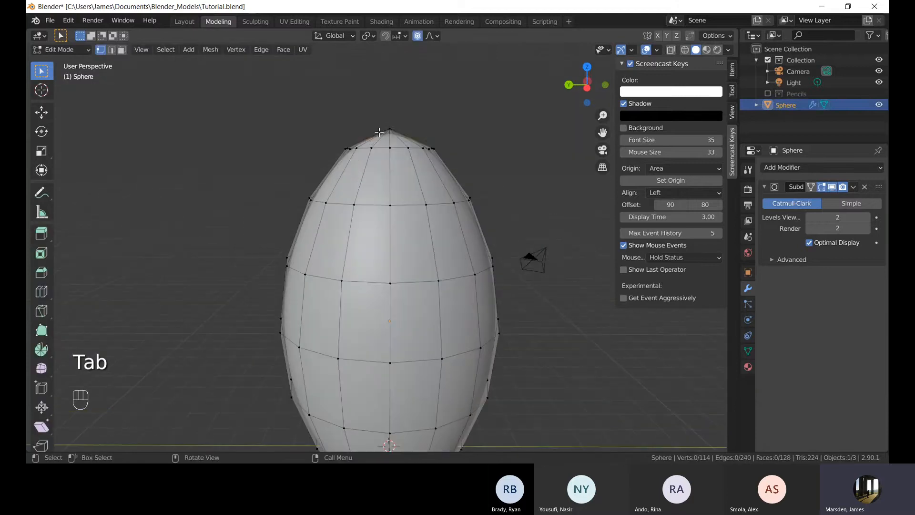
key("g")
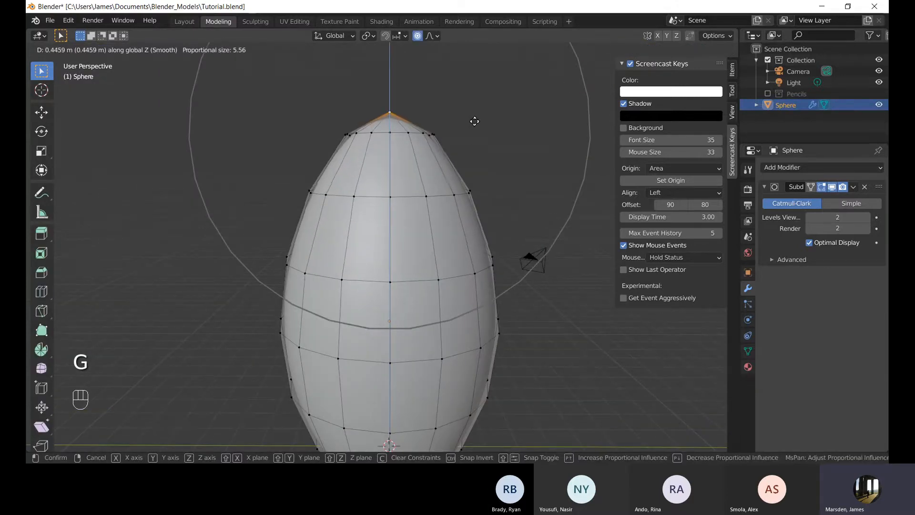
scroll(475, 114, "up", 2)
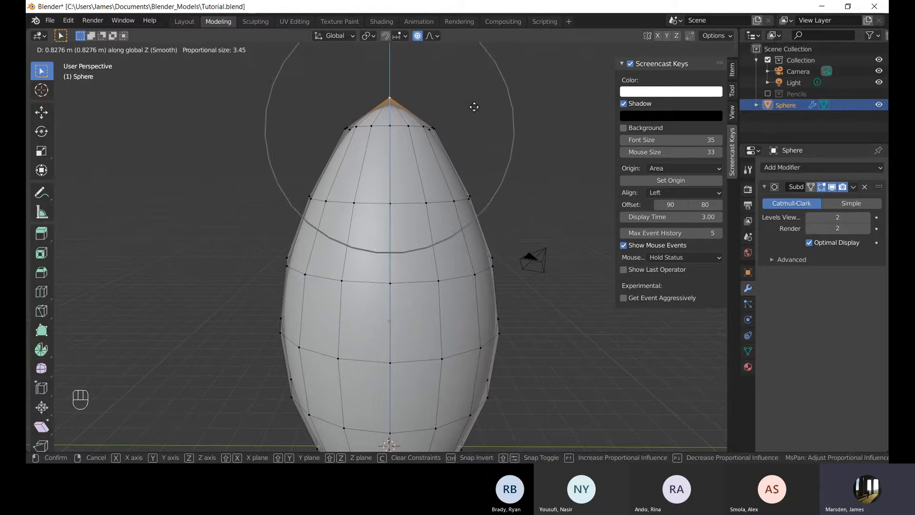
left_click(474, 107)
Reselect the top pole vertex in Edit Mode and move it down along Z with proportional size 3.452.
key("Tab")
scroll(452, 219, "down", 5)
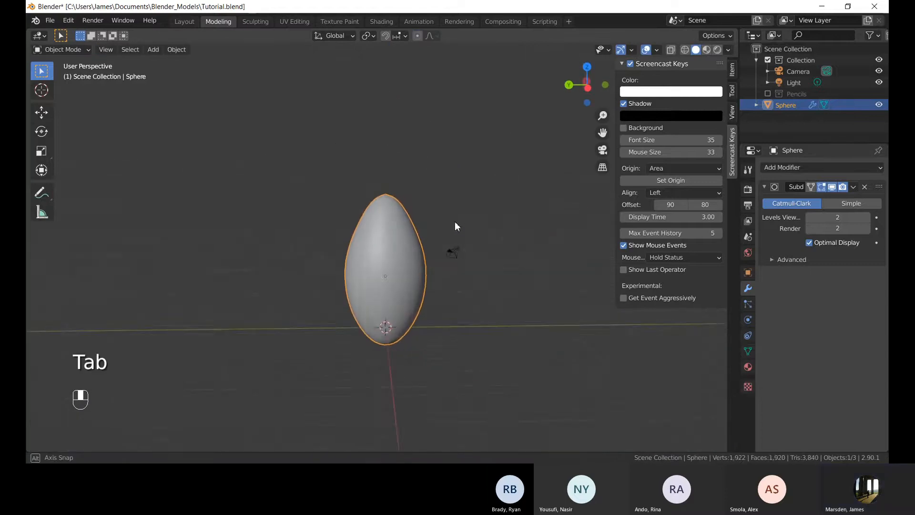
key("Tab")
scroll(405, 147, "up", 5)
left_click(400, 129)
key("g")
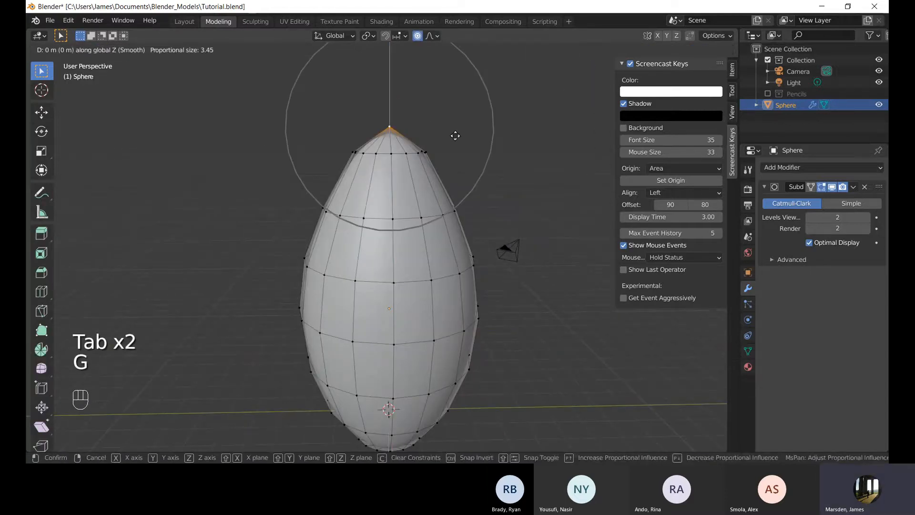
left_click(455, 149)
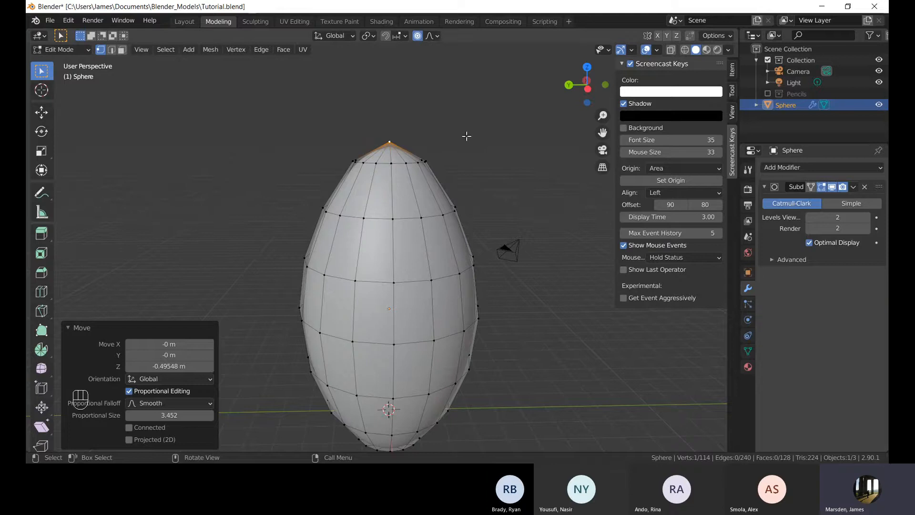
key("g")
scroll(444, 158, "down", 9)
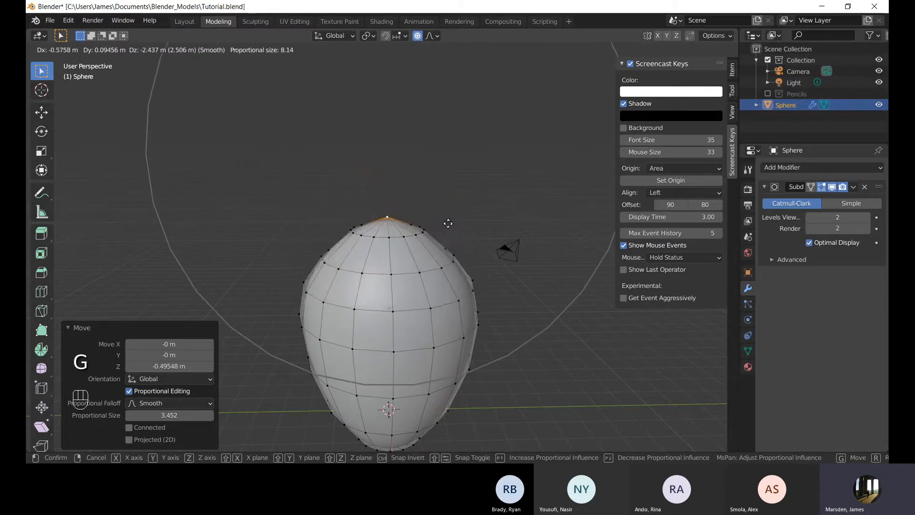
key("Escape")
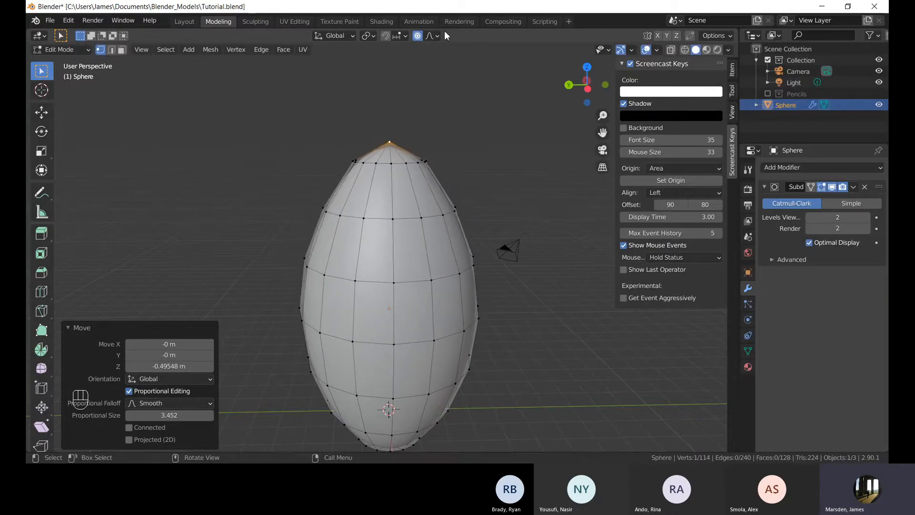
Switch the proportional falloff to Constant and try moving the top pole vertex, then cancel the move.
left_click(435, 35)
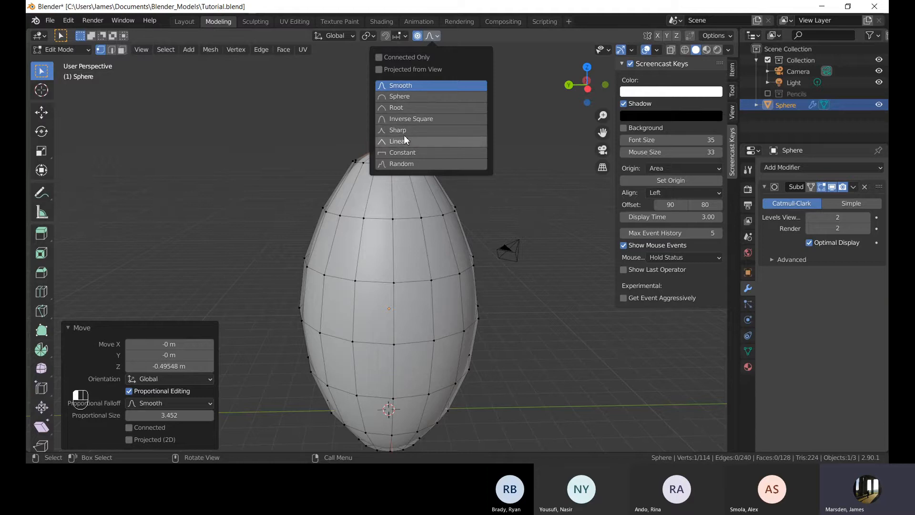
left_click(412, 153)
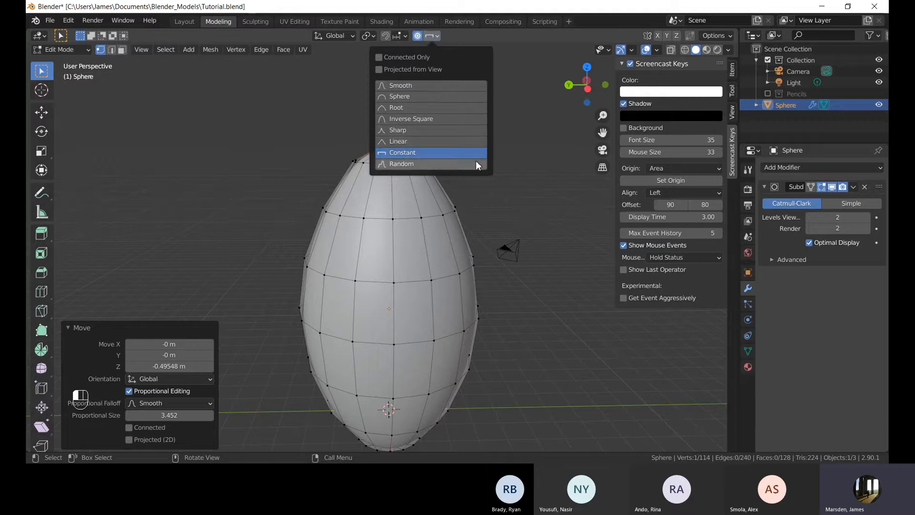
key("g")
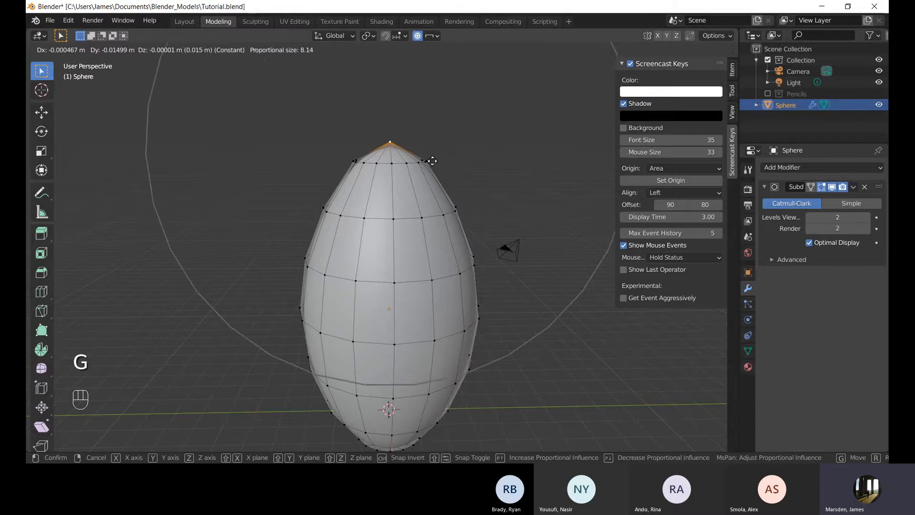
scroll(419, 143, "up", 5)
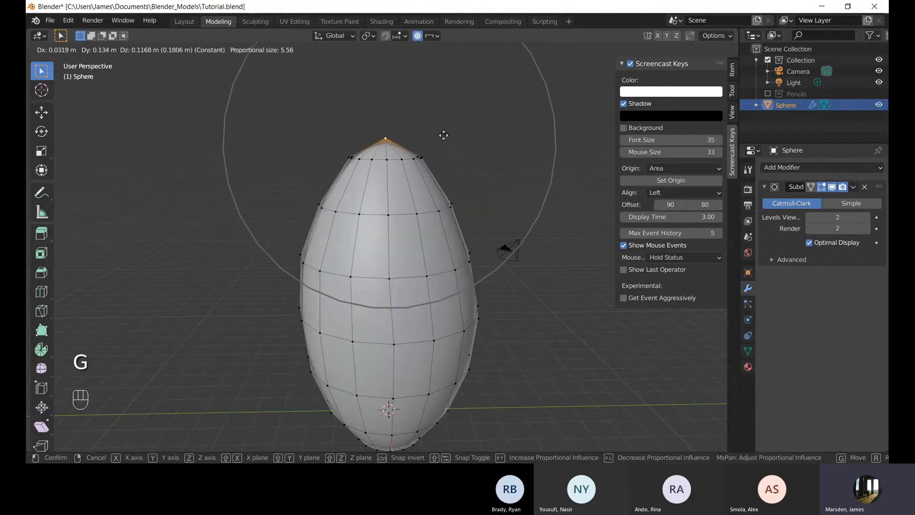
right_click(440, 160)
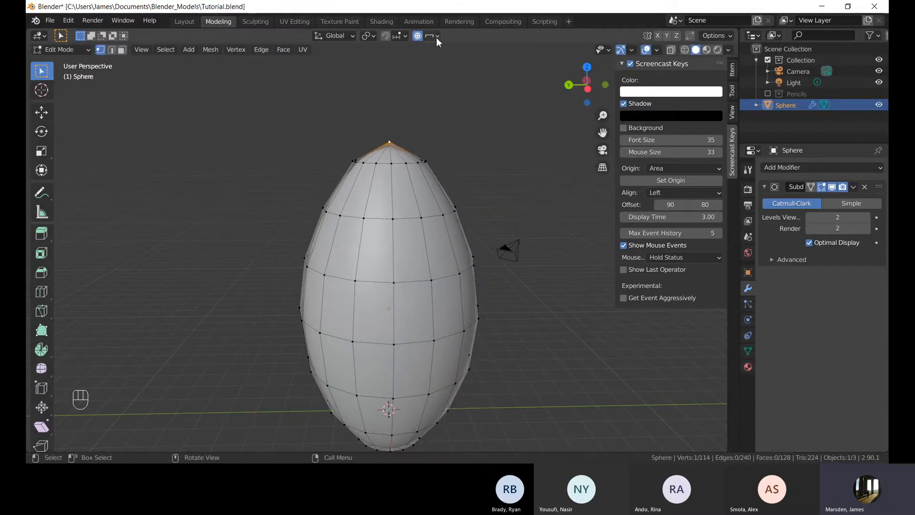
Switch the proportional falloff to Sphere and try moving the top pole vertex, then cancel the move.
left_click(435, 36)
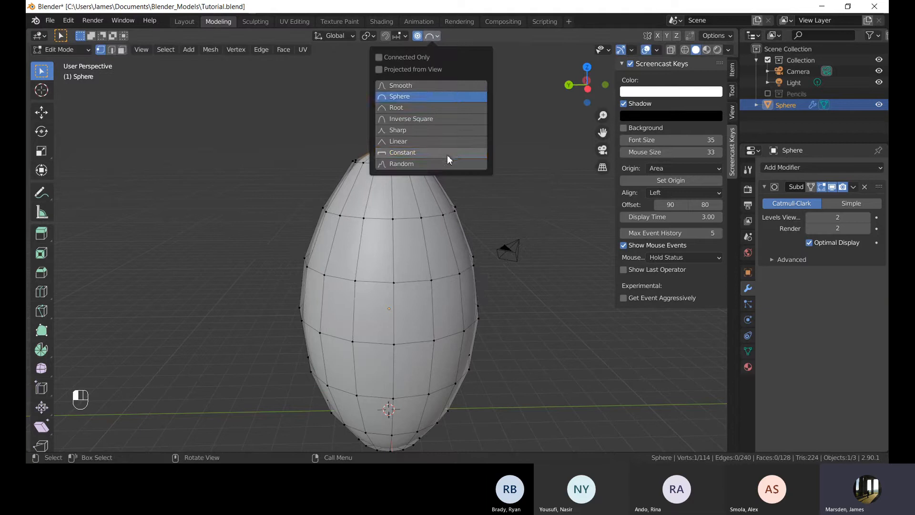
key("g")
scroll(466, 214, "up", 4)
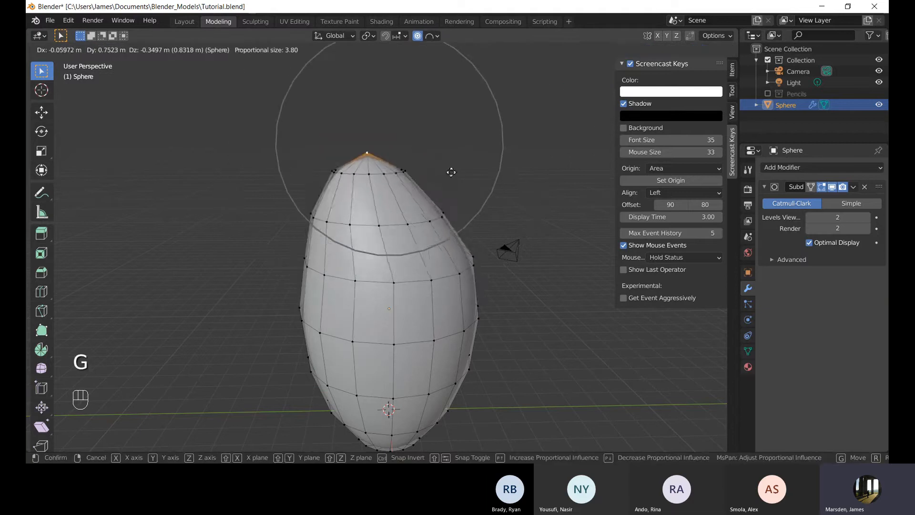
scroll(473, 156, "down", 3)
right_click(462, 158)
Switch the proportional falloff to Sharp and move the top pole vertex up along Z with proportional size 4.59.
left_click(436, 35)
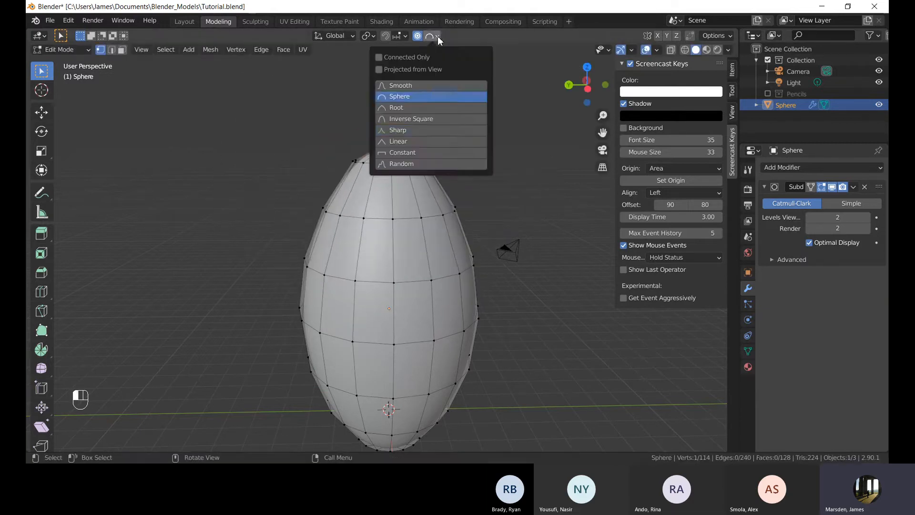
left_click(433, 128)
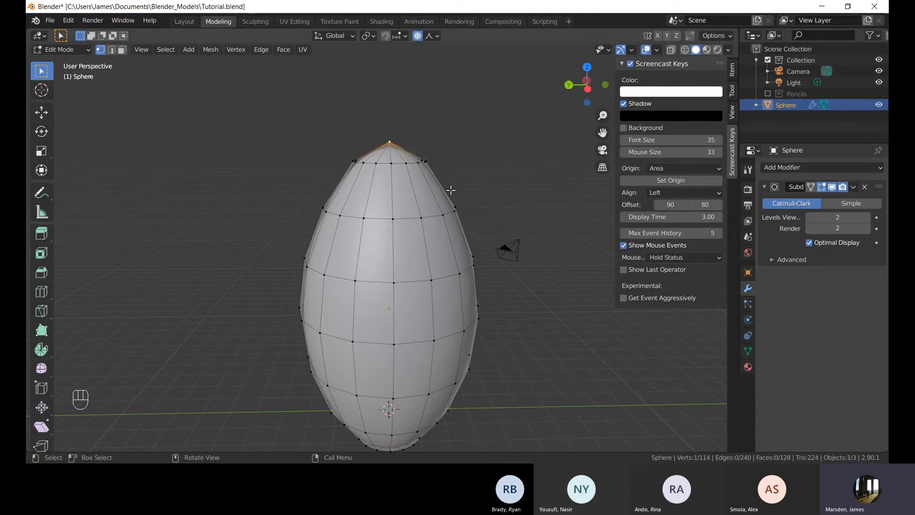
key("g")
key("z")
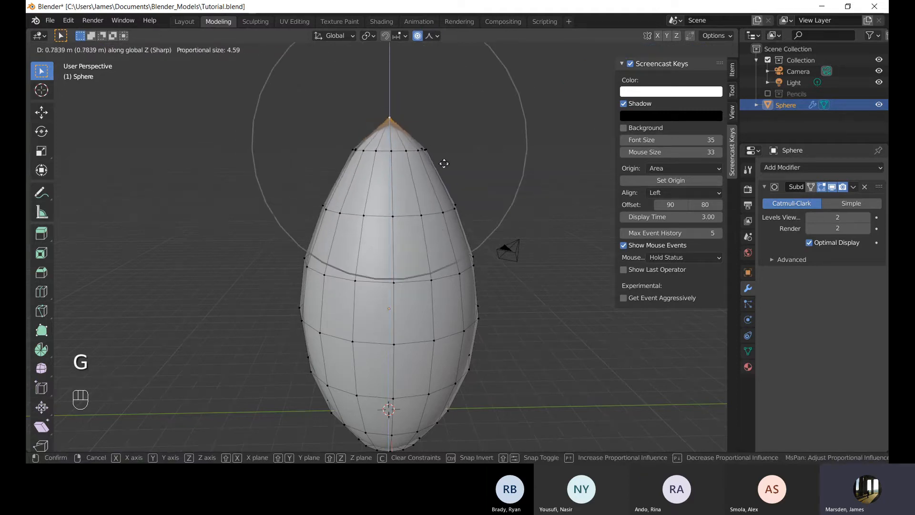
left_click(451, 162)
Reselect the top pole vertex and move it further up along Z with Sharp falloff.
key("Tab")
scroll(462, 199, "down", 4)
middle_click_drag(459, 191, 447, 177)
key("Tab")
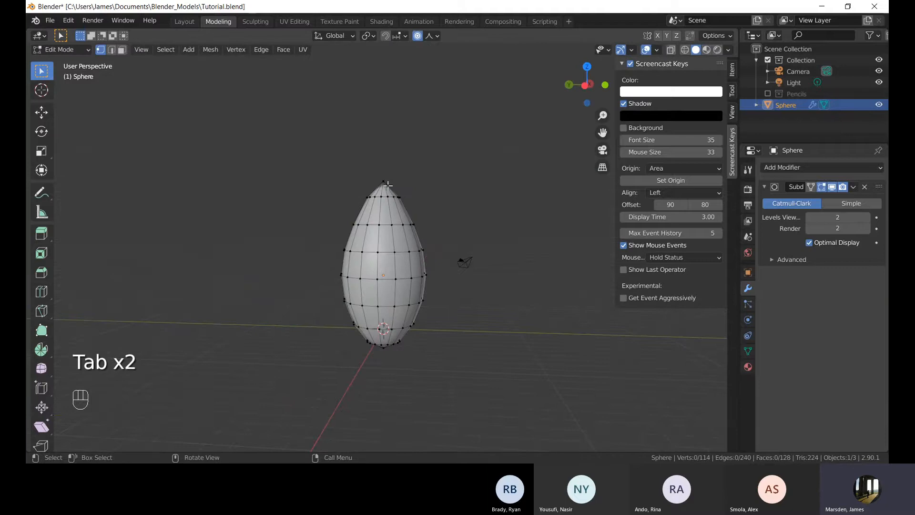
left_click(387, 185)
key("g")
key("z")
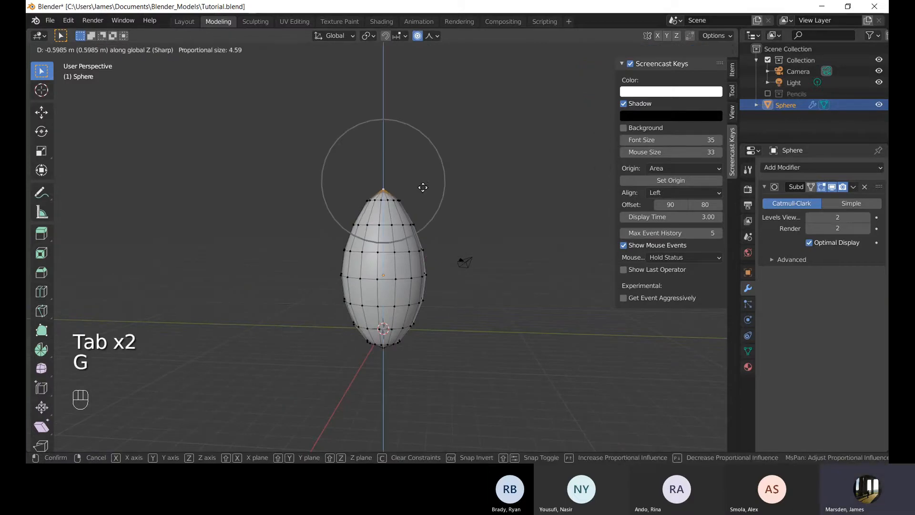
left_click(423, 192)
Return to Object Mode and inspect the egg shape from several angles.
key("Tab")
middle_click_drag(470, 182, 486, 173)
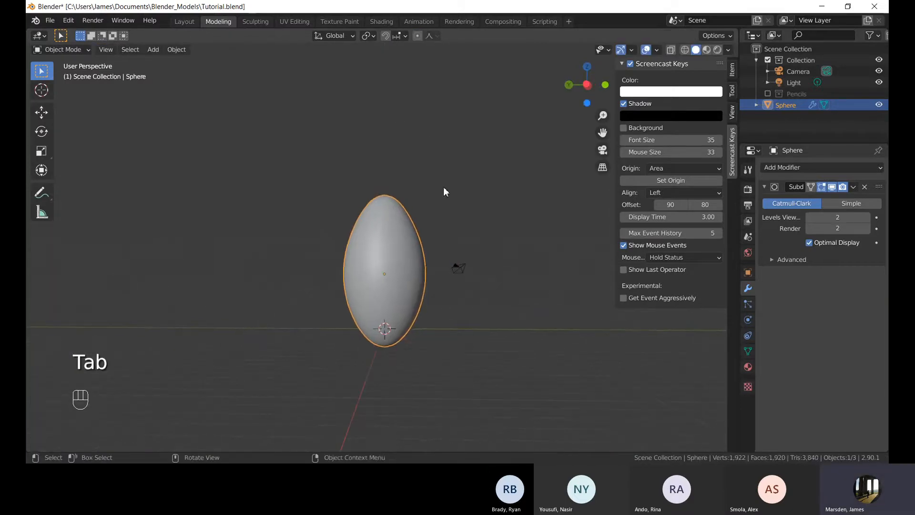
key("Tab")
scroll(493, 113, "up", 4)
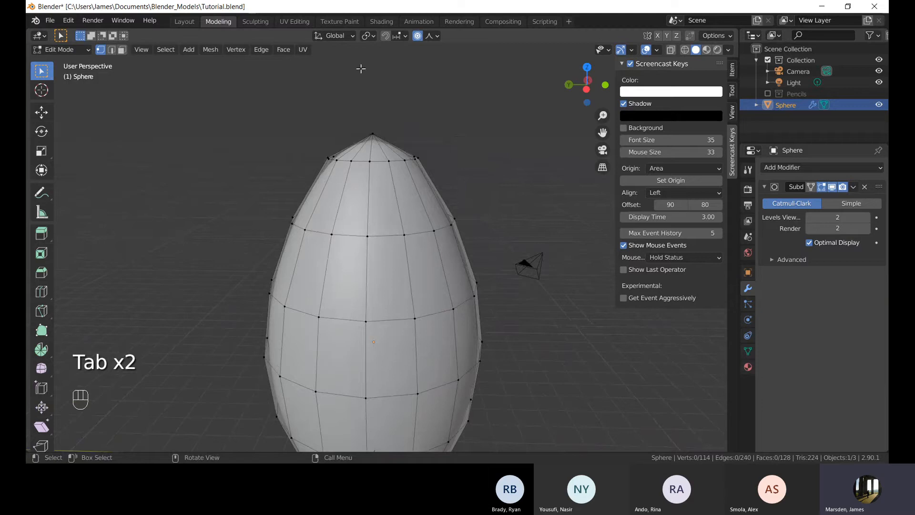
middle_click_drag(361, 69, 384, 110)
middle_click_drag(445, 297, 431, 218, "shift")
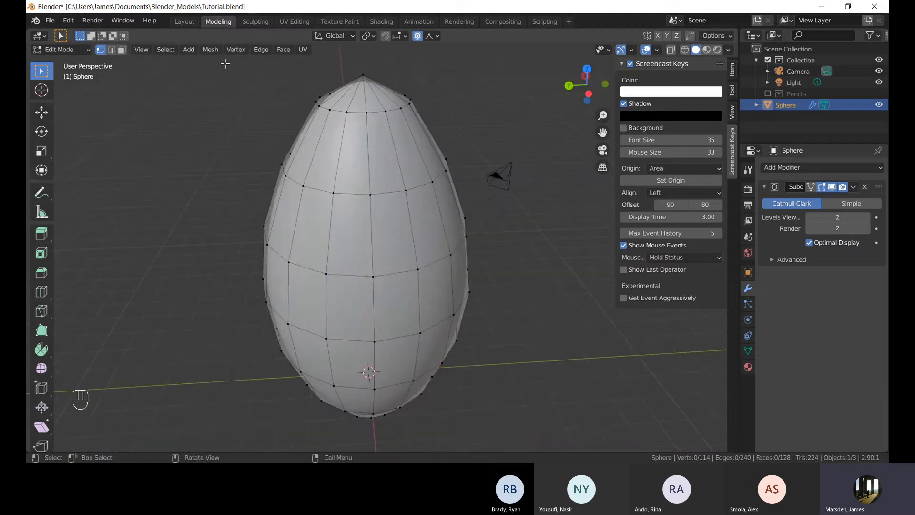
key("Tab")
middle_click_drag(431, 259, 430, 186, "shift")
left_click(441, 290)
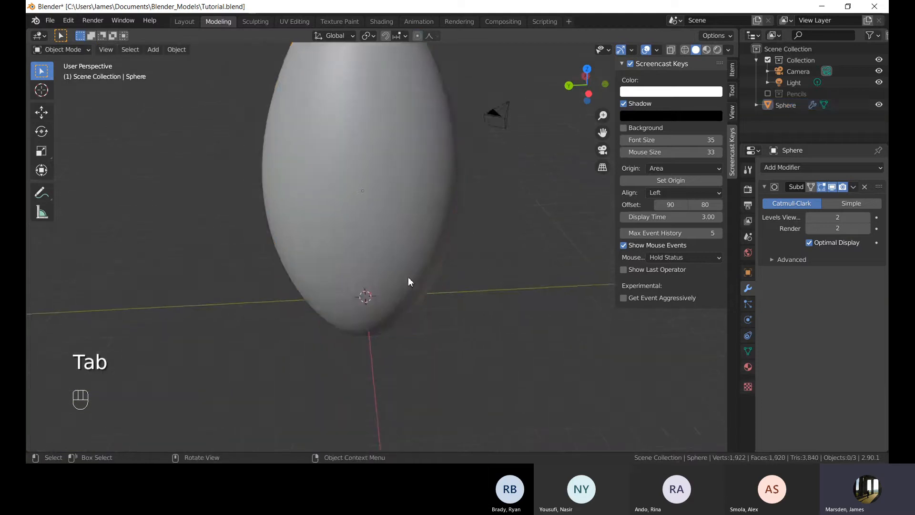
middle_click_drag(408, 277, 398, 252)
middle_click_drag(307, 234, 383, 219, "shift")
middle_click_drag(292, 276, 274, 274, "shift")
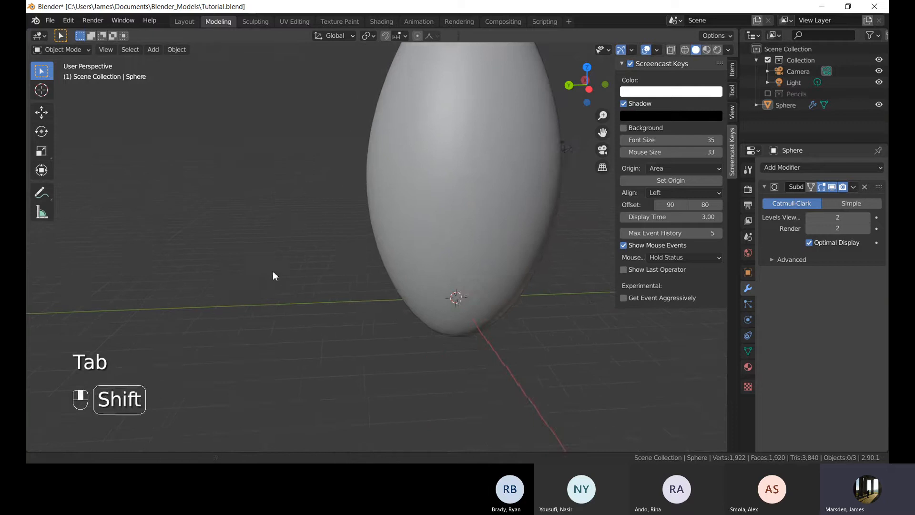
scroll(419, 211, "down", 4)
middle_click_drag(479, 218, 378, 208)
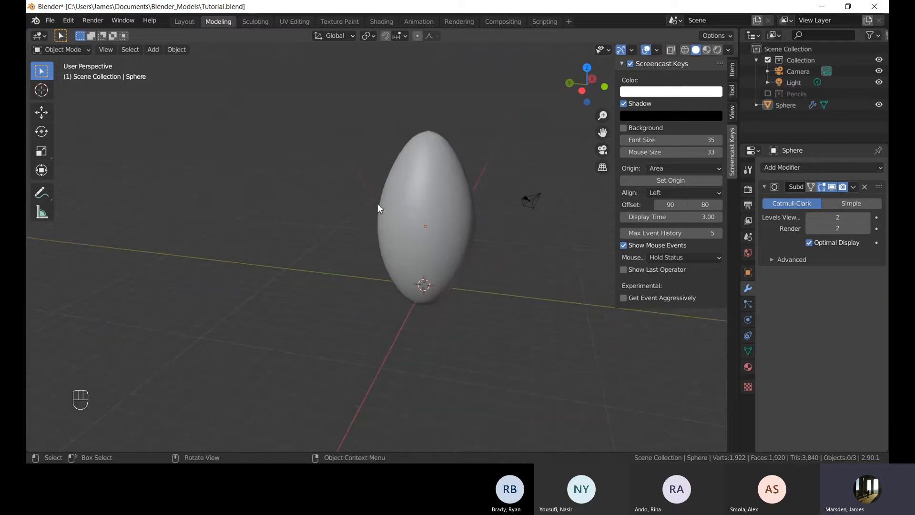
mouse_move(327, 221)
middle_mouse_down()
mouse_move(296, 241)
mouse_move(325, 260)
middle_mouse_up()
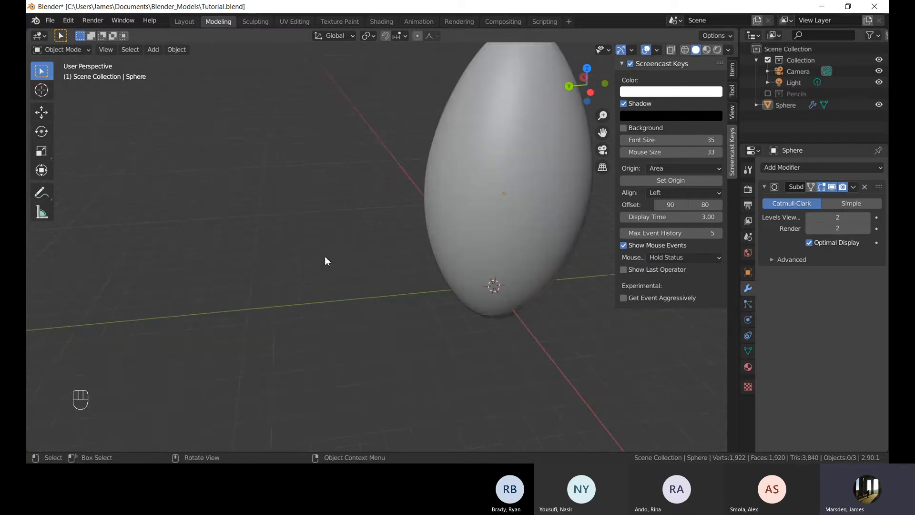
Add a mesh plane and move it along the Y axis about 4.37 m.
key("shift+a")
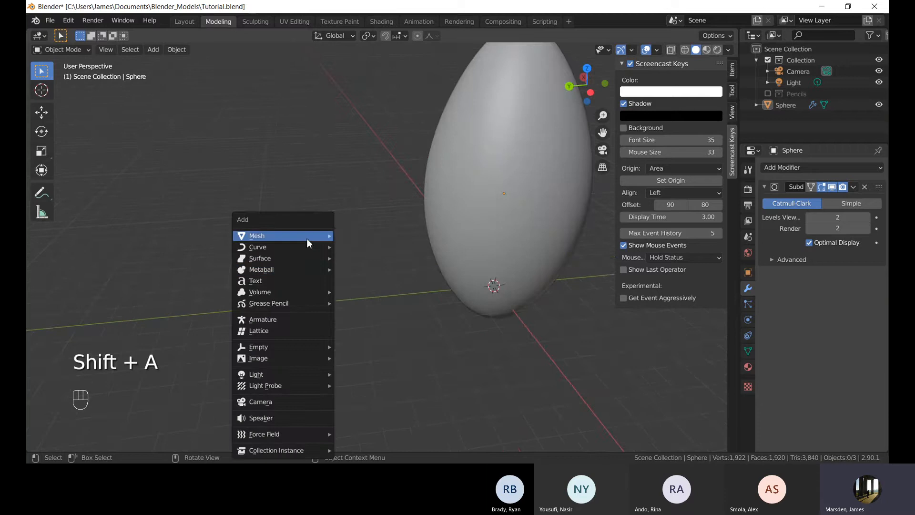
mouse_move(307, 241)
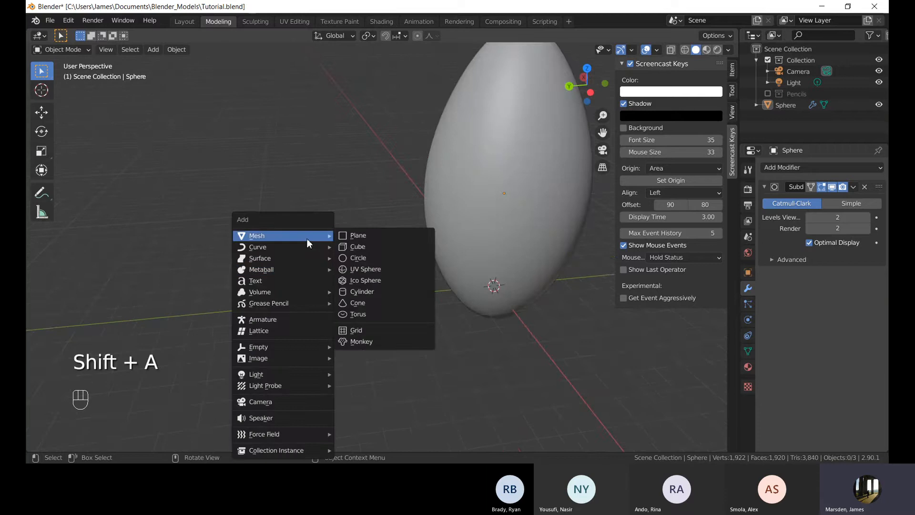
left_click(368, 235)
scroll(529, 253, "down", 2)
middle_click_drag(542, 298, 519, 279)
key("g")
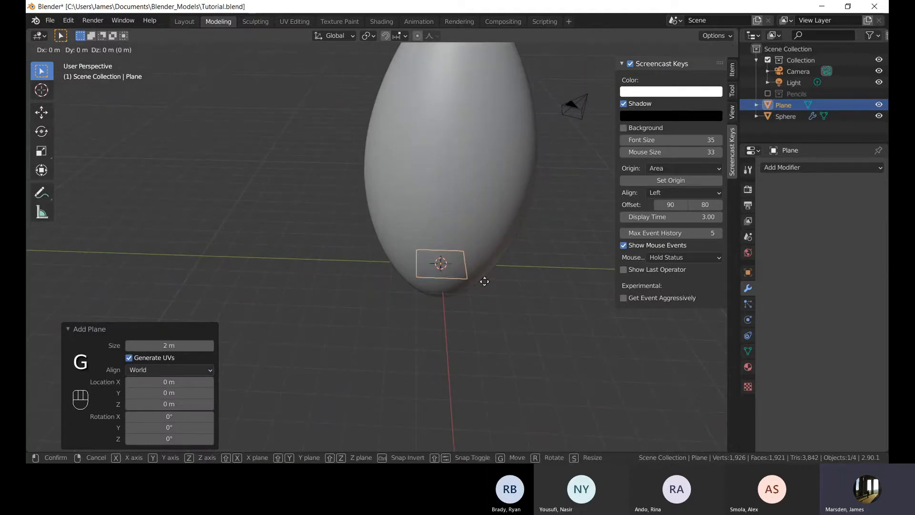
key("y")
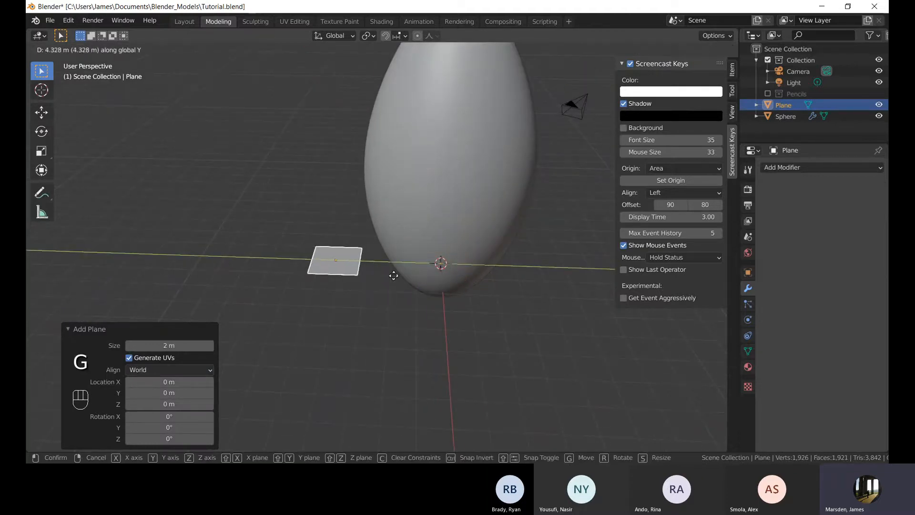
left_click(348, 286)
Rotate the plane 90 degrees about the Y axis.
middle_click_drag(338, 294, 396, 288)
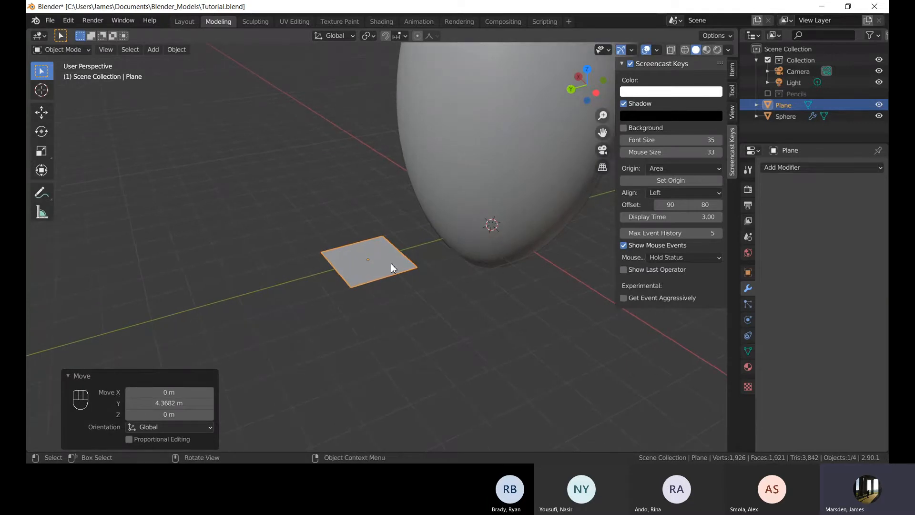
key("r")
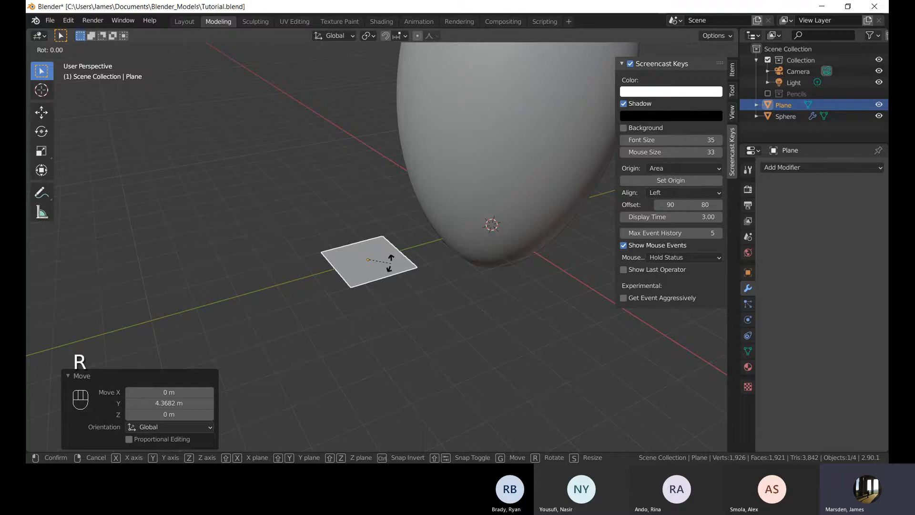
key("y")
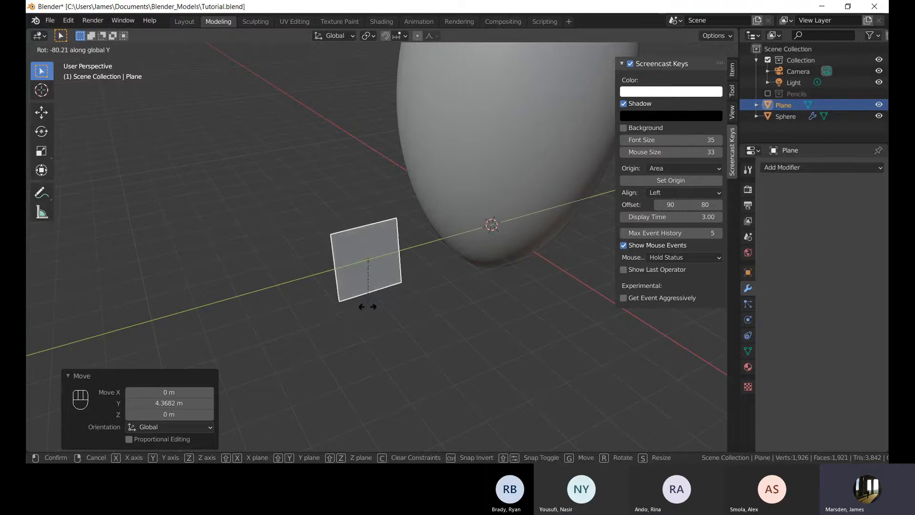
type("90")
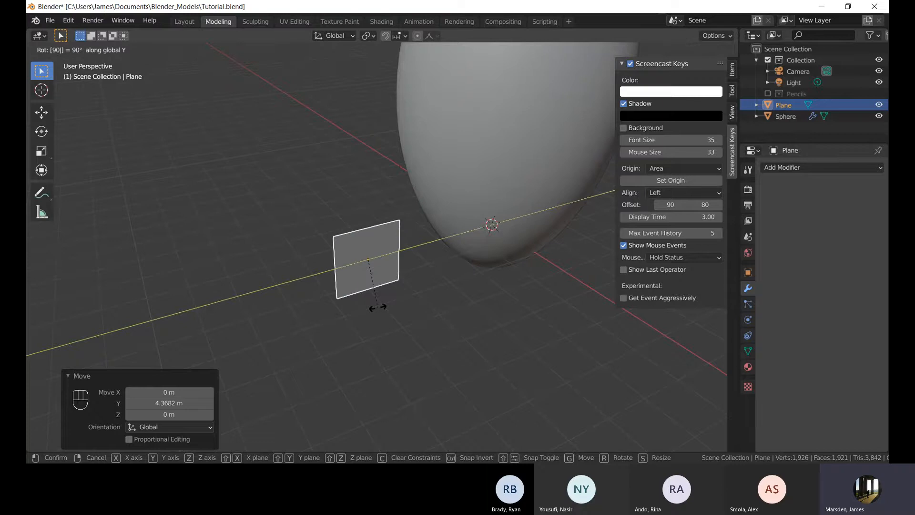
key("Return")
Examine the plane and egg from the front, right and left orthographic views.
middle_click_drag(390, 301, 407, 262)
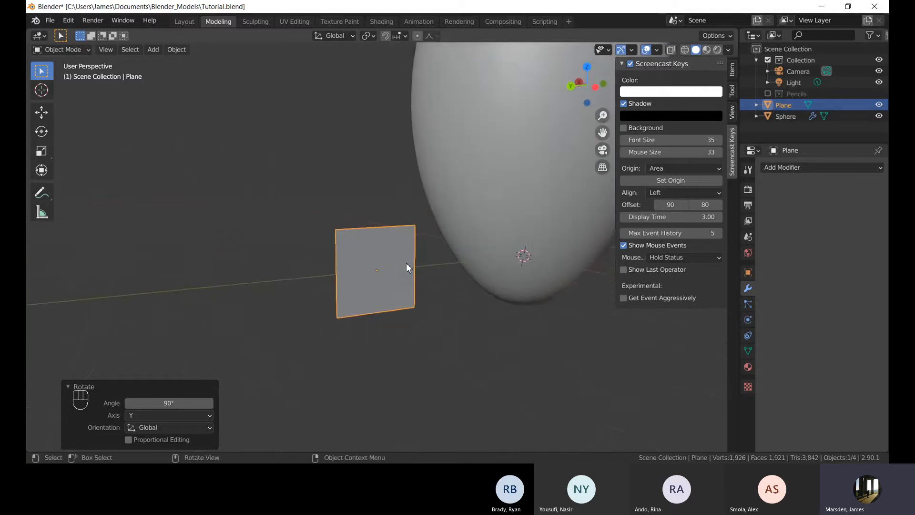
key("KP_1")
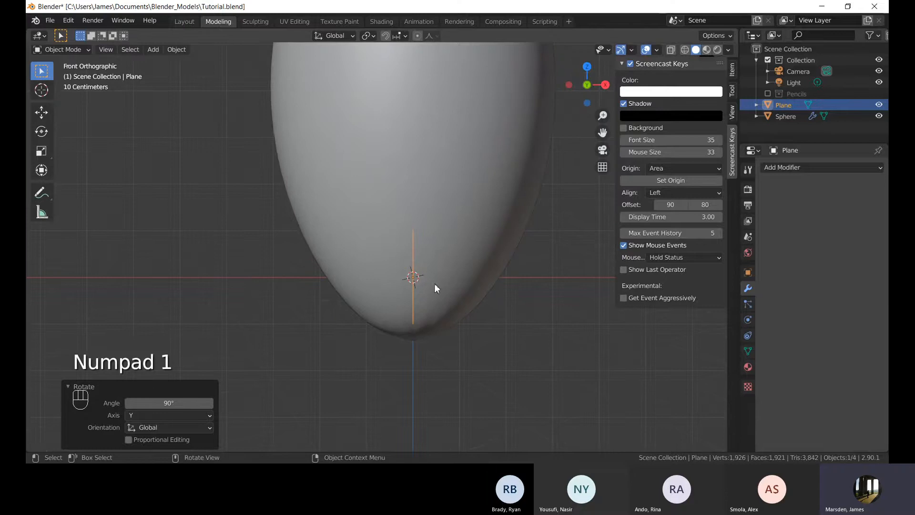
key("KP_3")
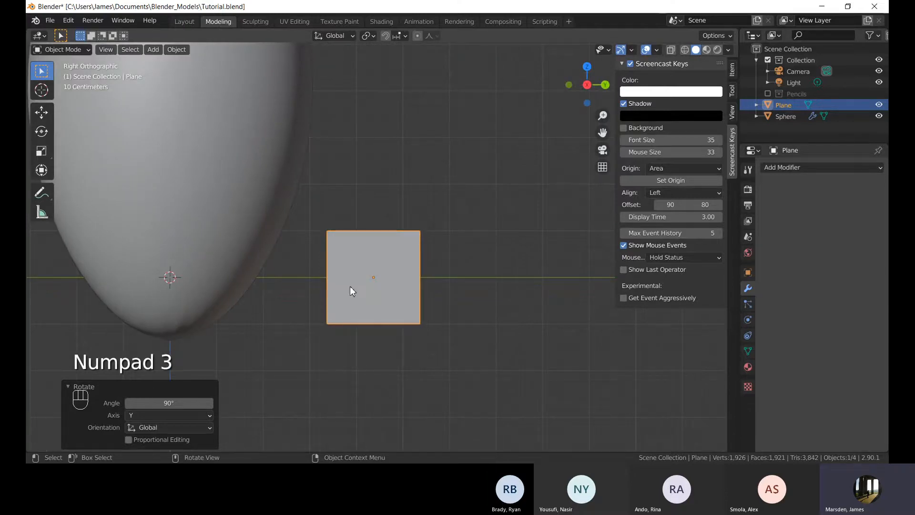
middle_click_drag(499, 256, 292, 384, "alt")
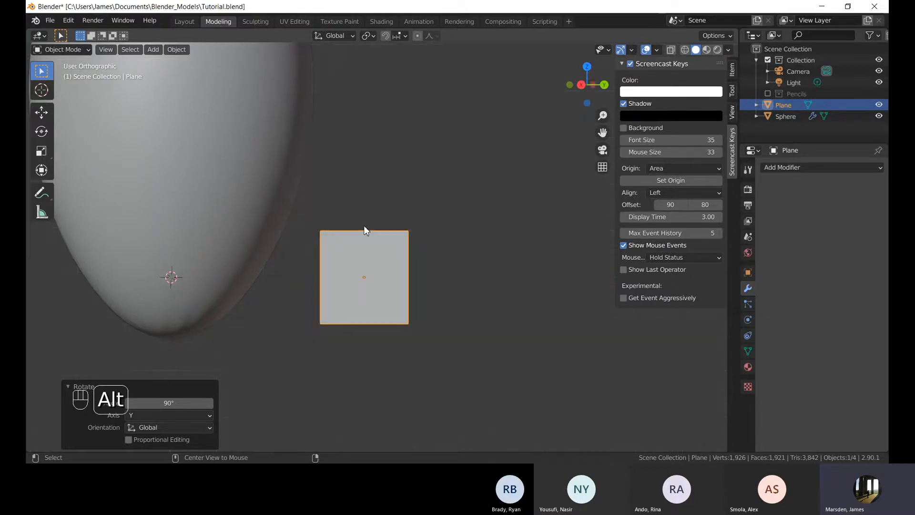
middle_click_drag(364, 230, 457, 250, "alt")
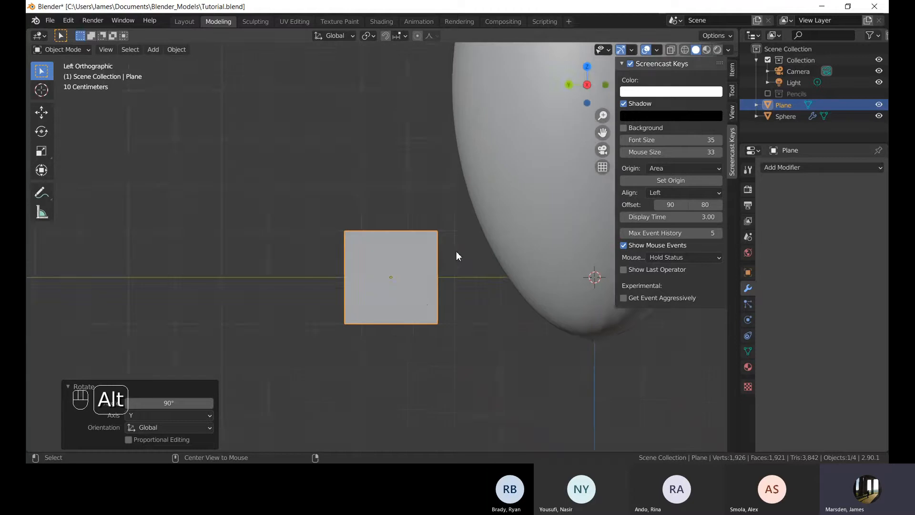
middle_click_drag(389, 340, 364, 278, "shift")
scroll(364, 278, "up", 3)
middle_click_drag(426, 162, 404, 276, "shift")
scroll(421, 270, "down", 5)
scroll(412, 287, "down", 2)
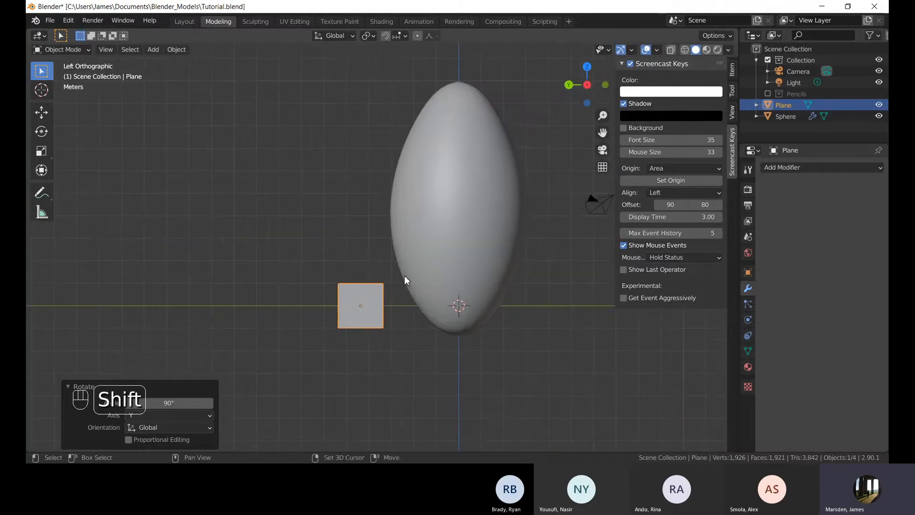
middle_click_drag(364, 301, 361, 270, "shift")
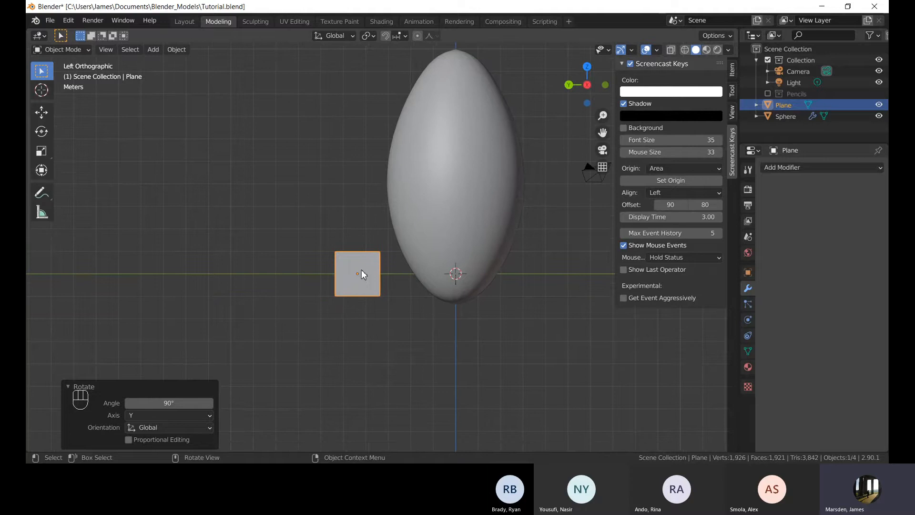
scroll(347, 282, "up", 4)
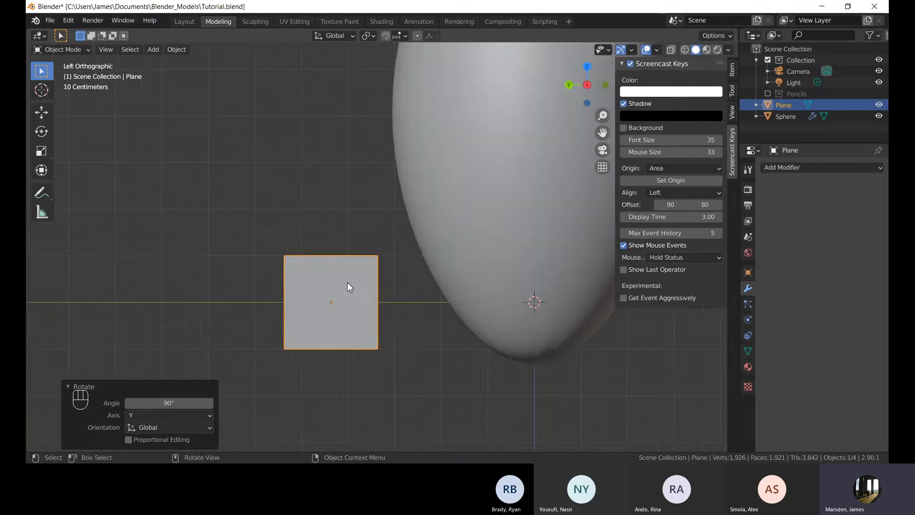
Switch the selected plane into Edit Mode.
middle_click_drag(372, 355, 384, 310, "shift")
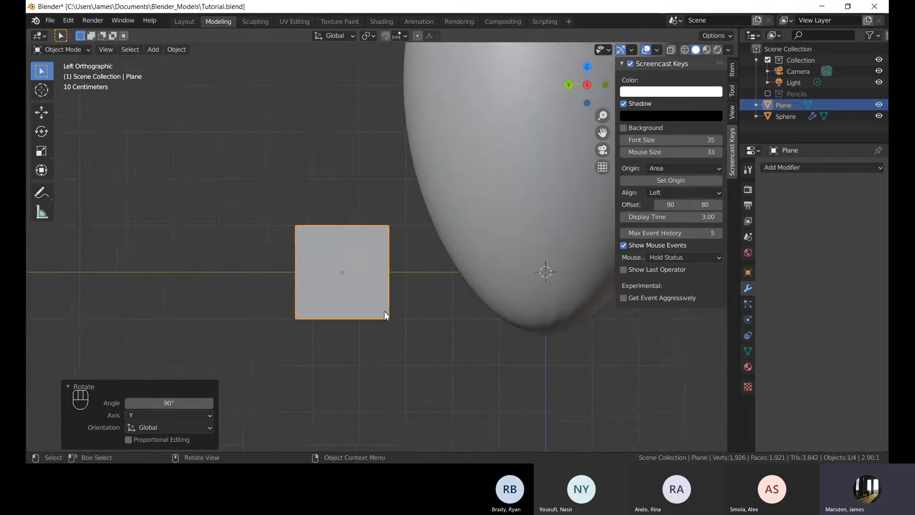
scroll(381, 306, "up", 1)
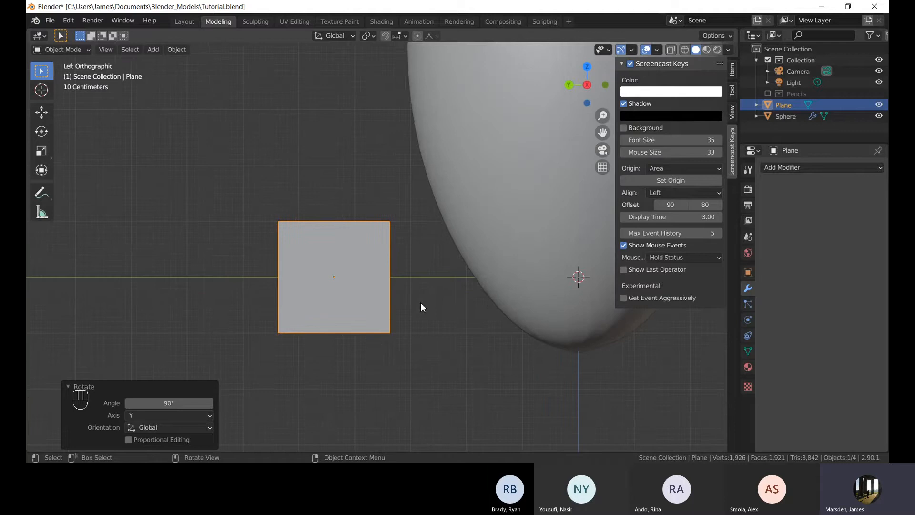
key("Tab")
middle_click_drag(421, 305, 446, 276, "shift")
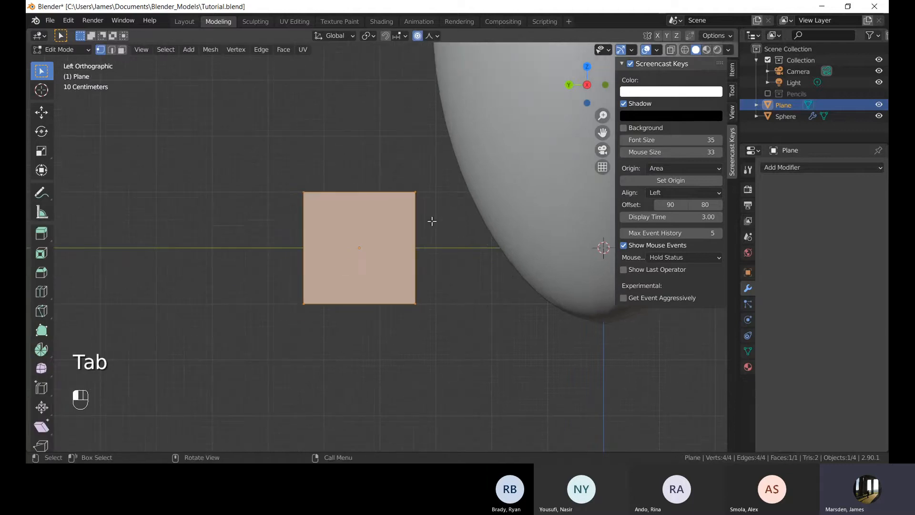
left_click_drag(391, 163, 427, 329)
middle_click_drag(420, 264, 419, 300, "shift")
key("a")
scroll(427, 299, "down", 1)
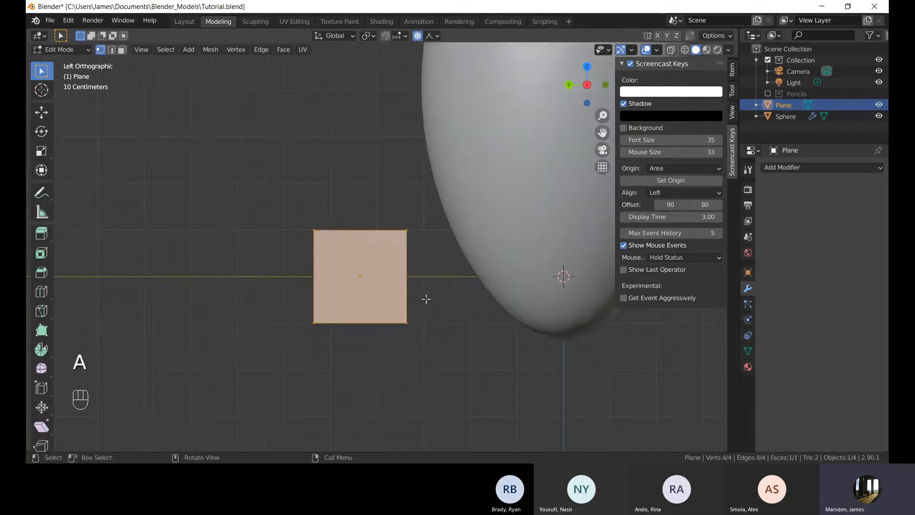
key("Tab")
key("g")
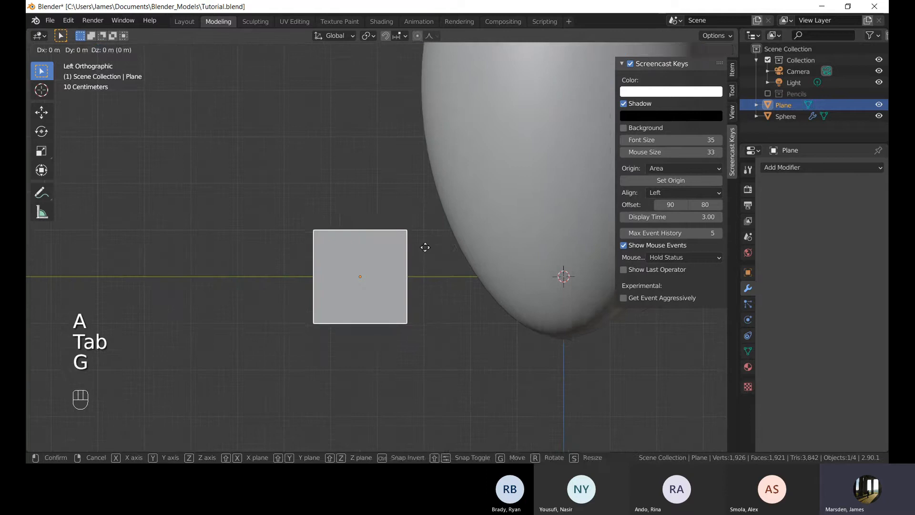
left_click(424, 221)
key("Tab")
scroll(443, 303, "up", 1)
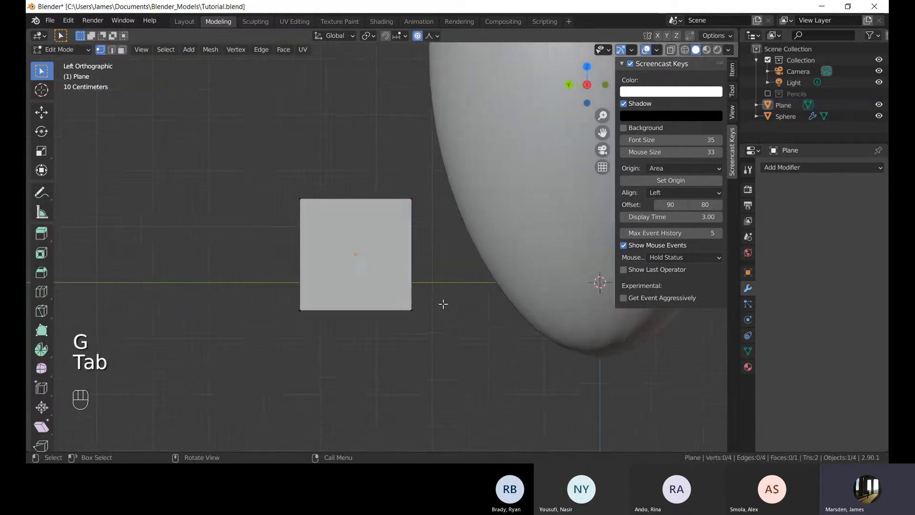
scroll(458, 355, "up", 2)
scroll(475, 328, "down", 3)
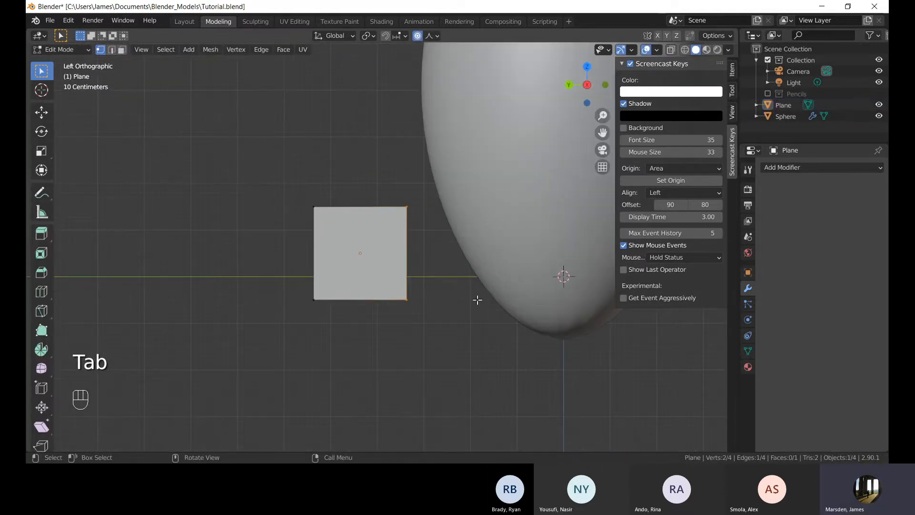
scroll(513, 265, "down", 2)
left_click(406, 207)
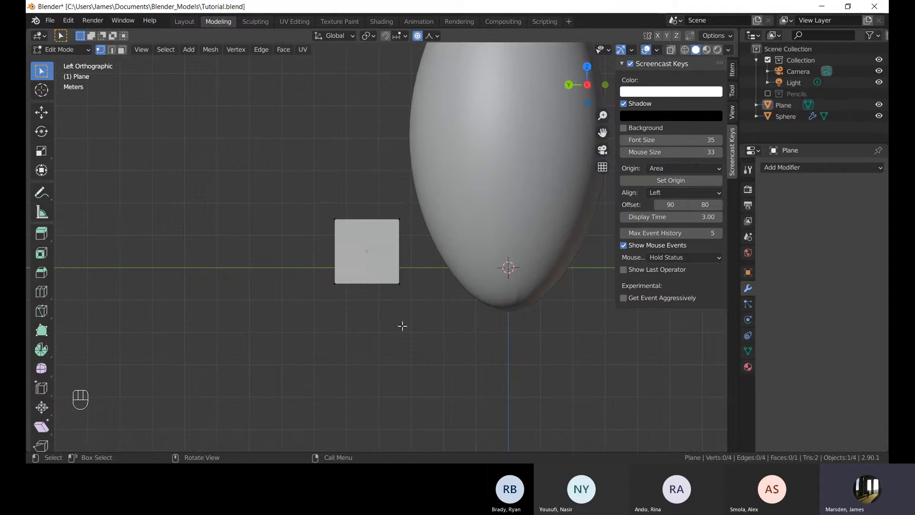
Select the plane's left edge, scale it to 0.704 and move it to taper the plane.
scroll(285, 252, "up", 4)
left_click_drag(210, 144, 365, 340)
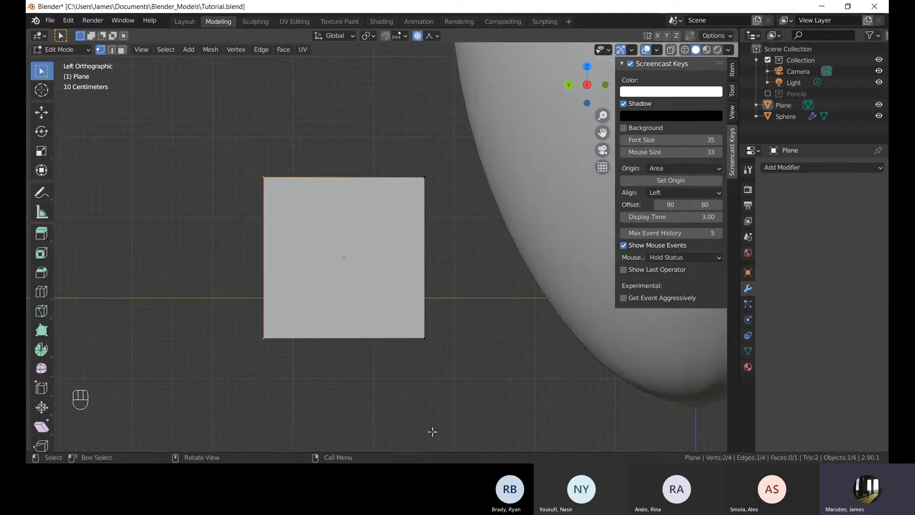
key("s")
right_click(499, 395)
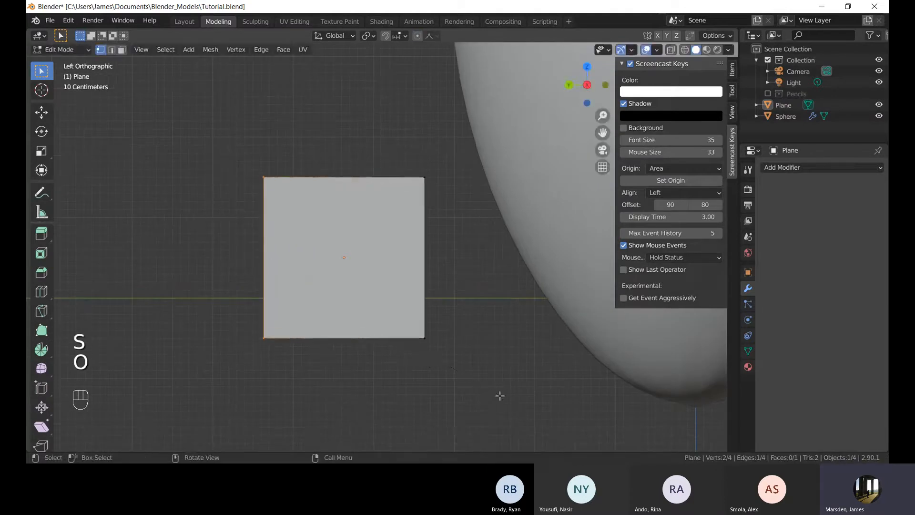
key("s")
left_click(423, 365)
key("g")
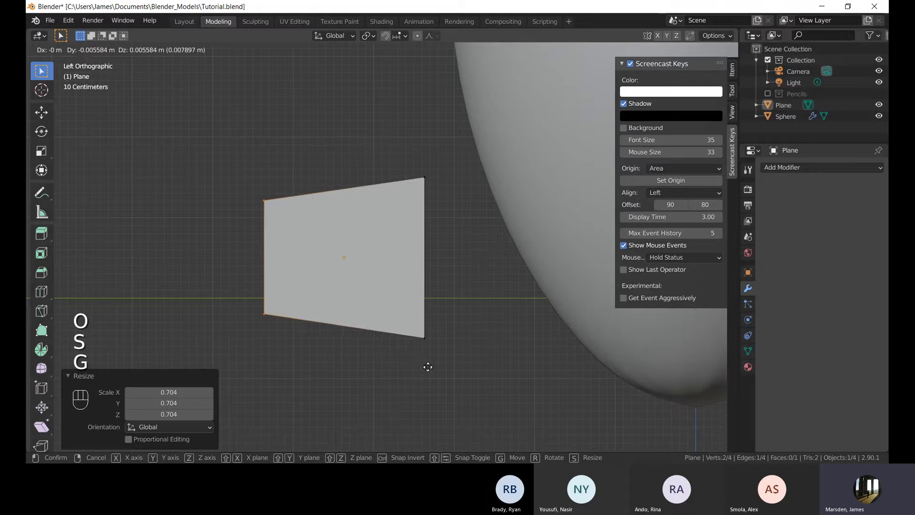
left_click(504, 377)
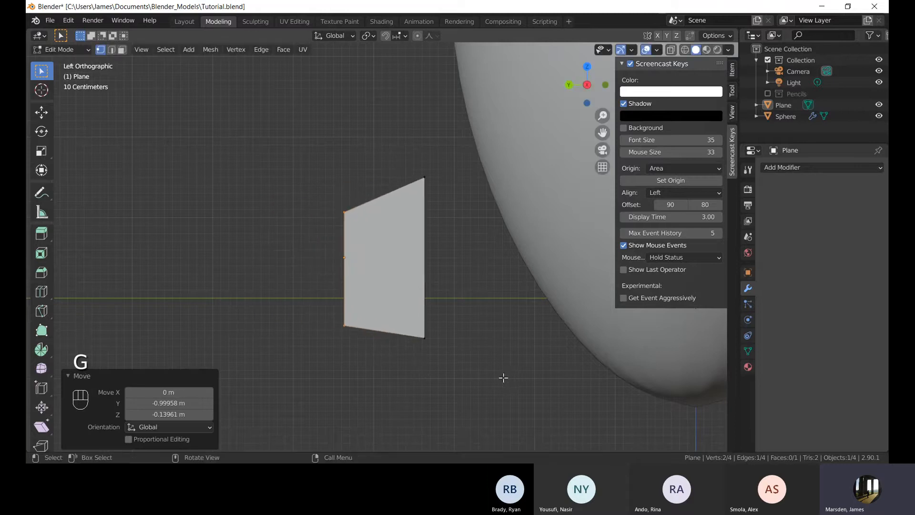
Rescale the left edge by 1.163 and reposition it to refine the taper.
key("s")
left_click(511, 384)
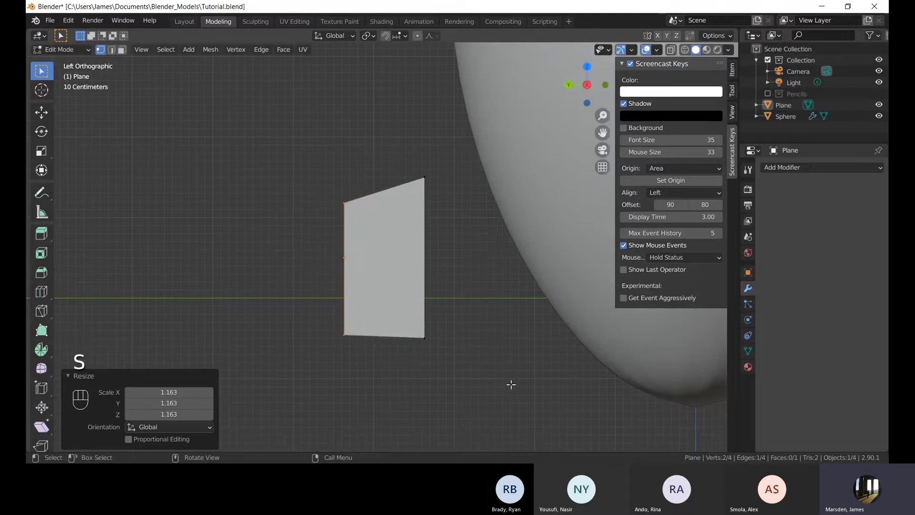
key("g")
left_click(520, 386)
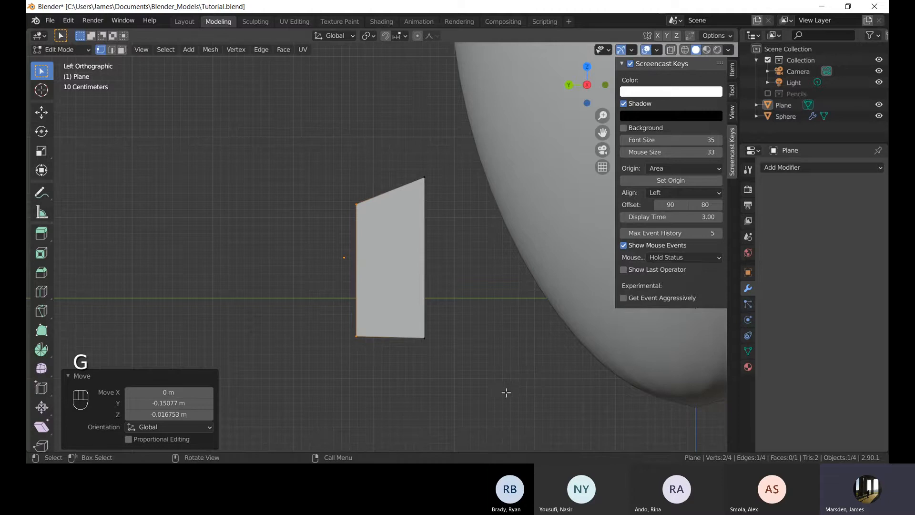
key("r")
key("g")
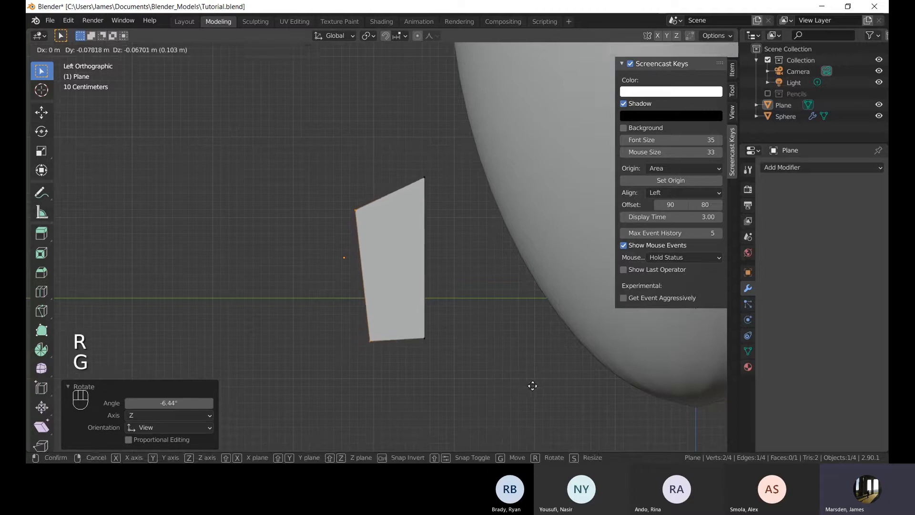
left_click(532, 386)
key("g")
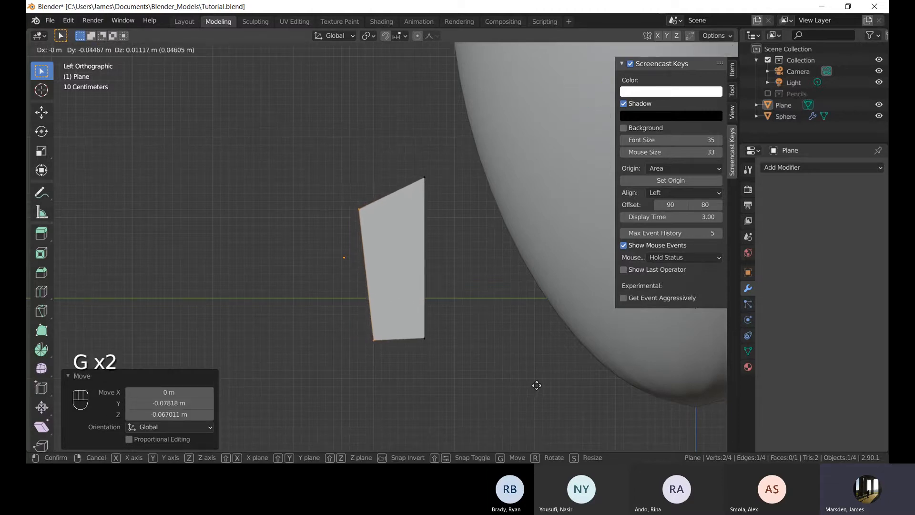
left_click(537, 385)
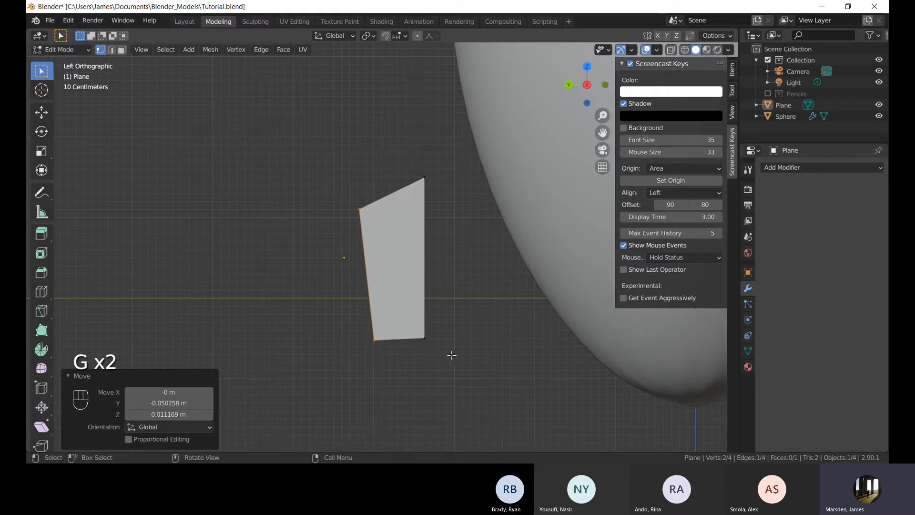
Extrude the plane's left edge outward and move its lower vertex to angle the new face.
middle_click_drag(406, 314, 428, 285, "shift")
left_click(337, 239)
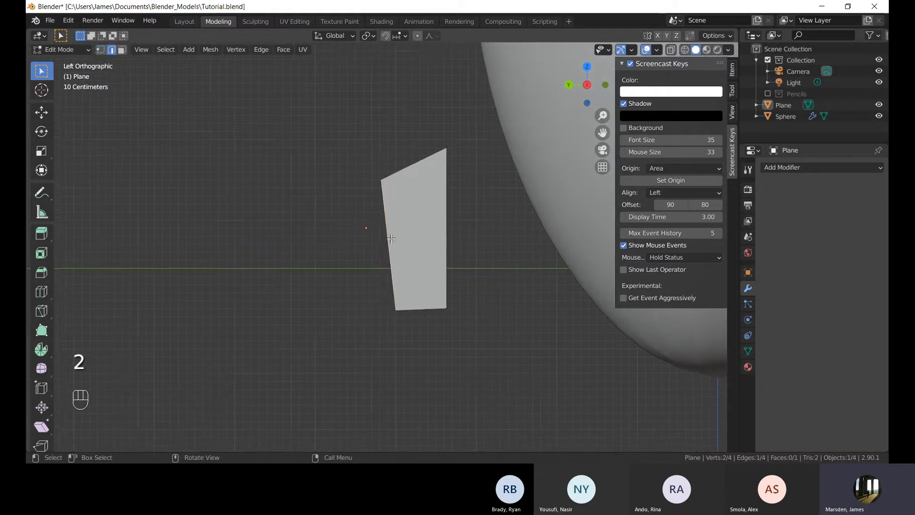
left_click_drag(357, 159, 407, 350)
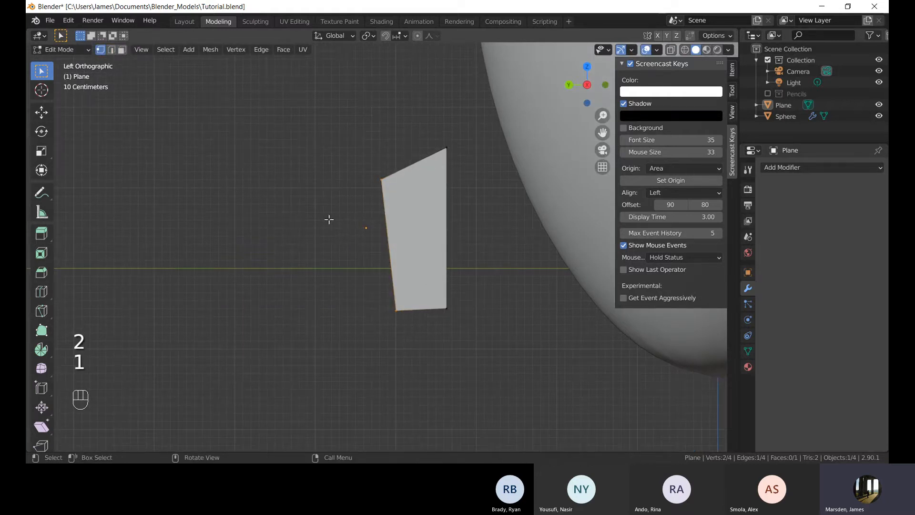
key("e")
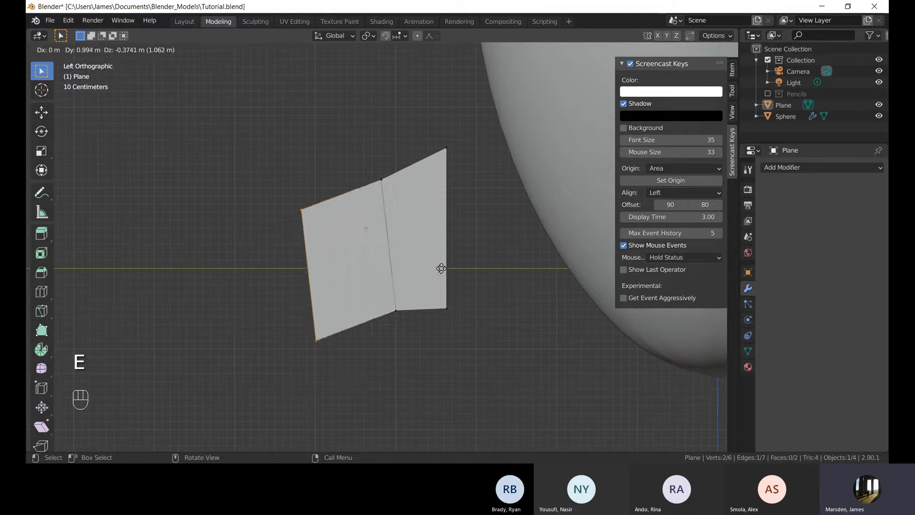
left_click(482, 272)
left_click(355, 340)
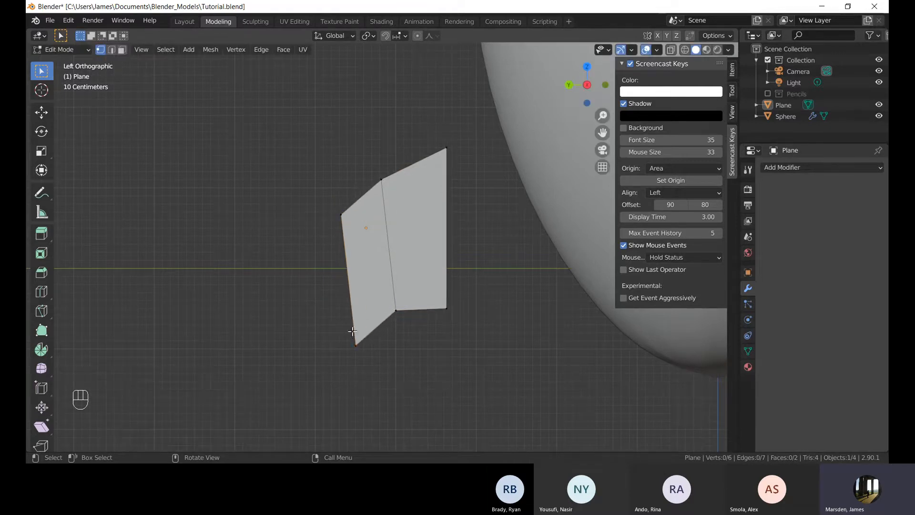
key("g")
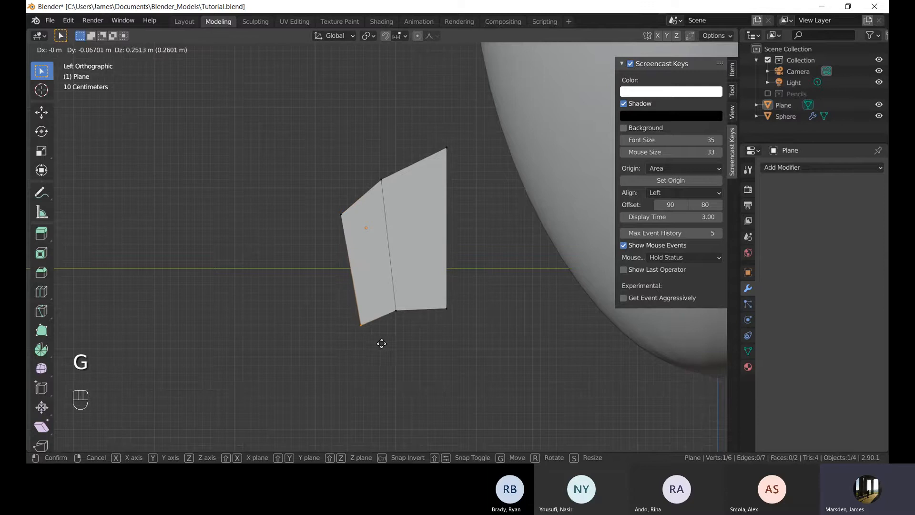
left_click(382, 343)
Extrude the outer edge again and reposition its vertices to continue the curve.
left_click_drag(302, 215, 369, 349)
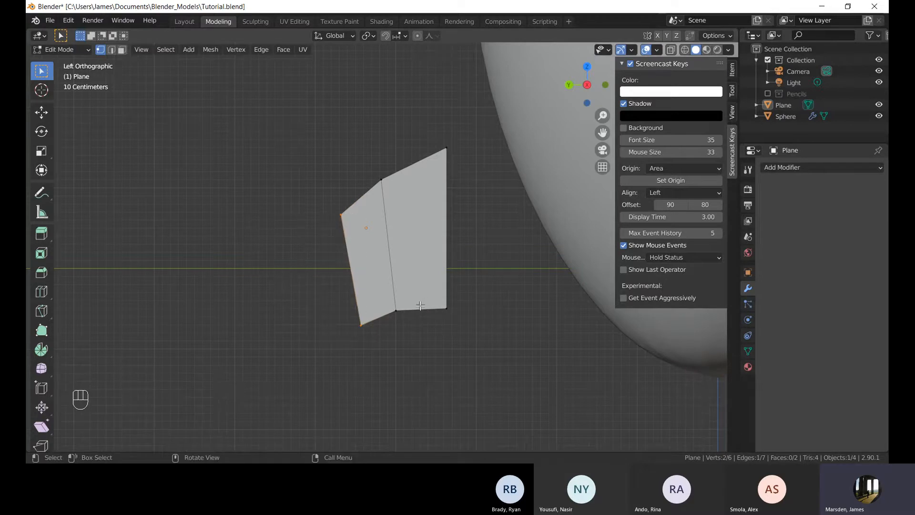
key("e")
left_click(390, 337)
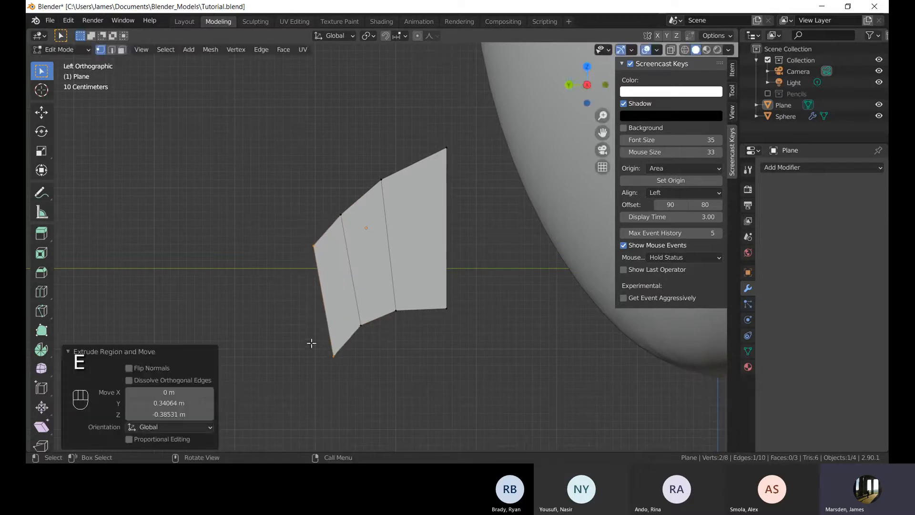
left_click(334, 355)
key("g")
left_click(282, 241)
key("g")
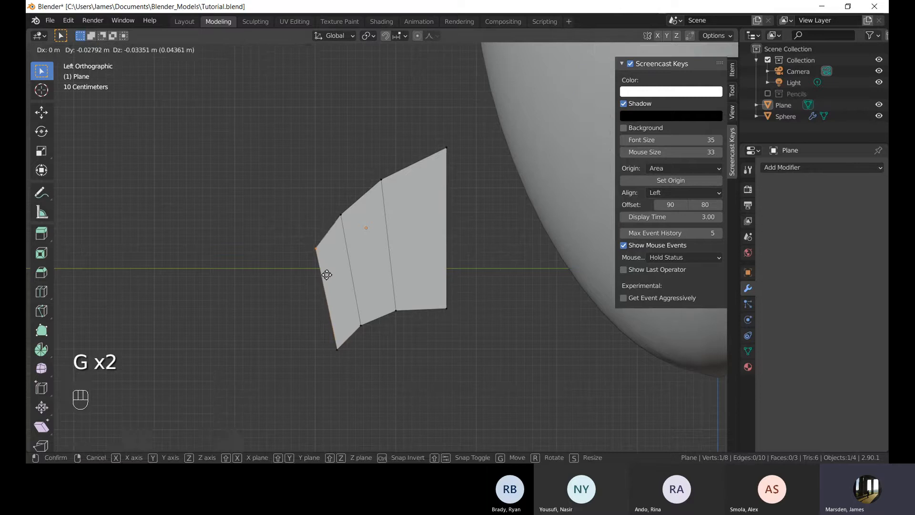
left_click(319, 252)
Extrude another face from the outer edge and move its vertices to bend the strip downward.
middle_click_drag(376, 322, 376, 277, "shift")
left_click_drag(275, 190, 337, 317)
key("e")
left_click(325, 348)
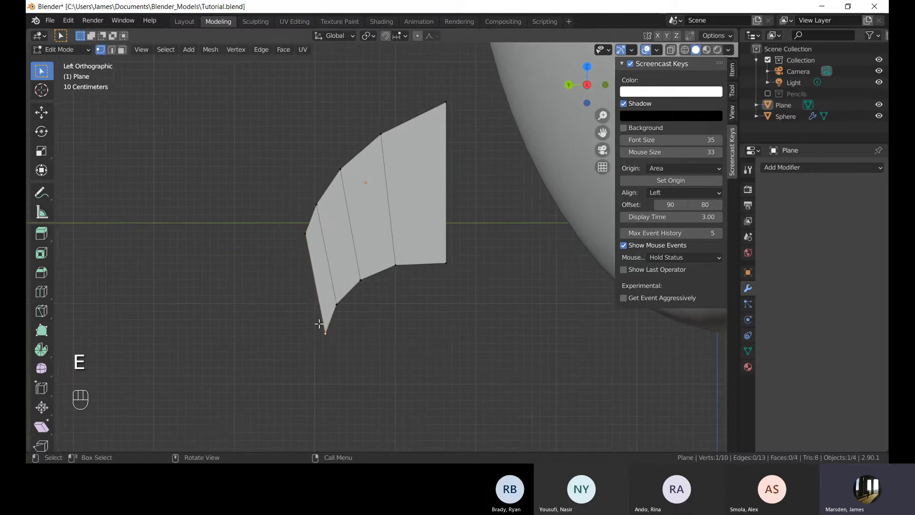
left_click(335, 355)
key("g")
left_click(332, 348)
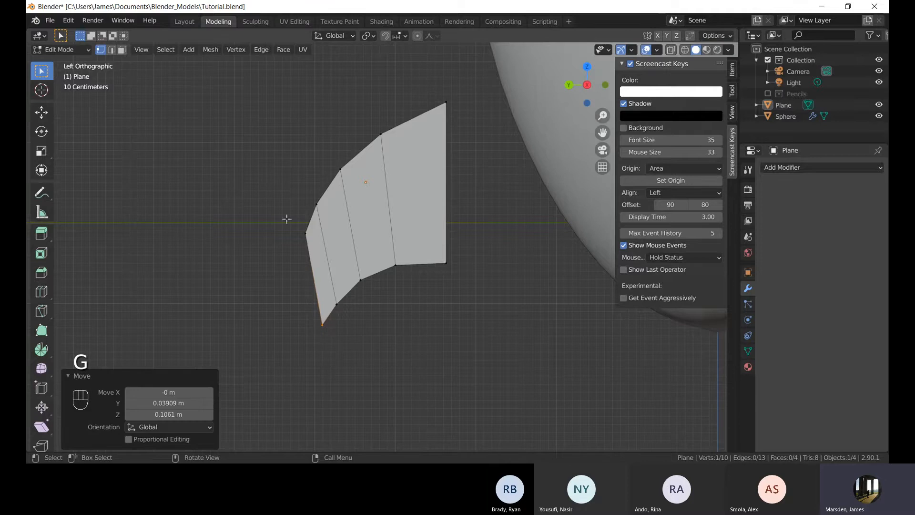
left_click(290, 223)
key("g")
left_click(304, 291)
left_click_drag(308, 300, 327, 339)
key("g")
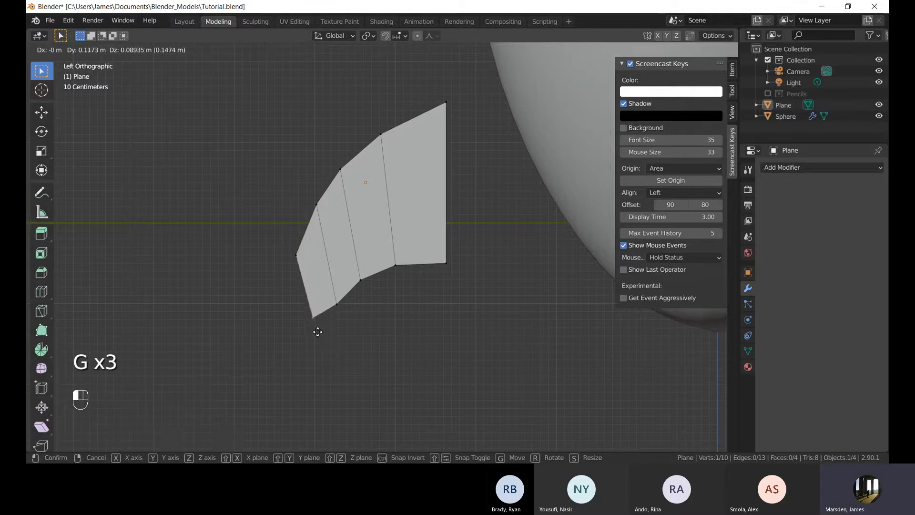
left_click(327, 342)
Select the outermost edge, scale it to 0.793 and move it.
key("2")
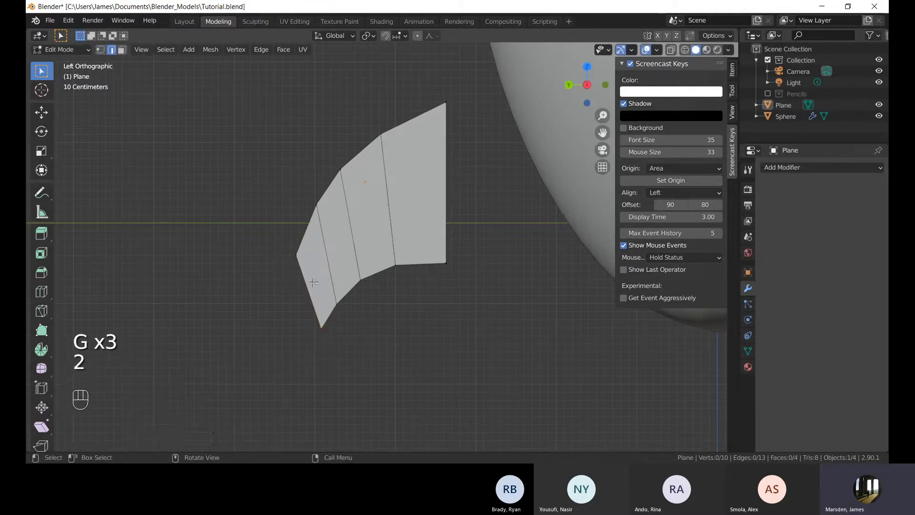
left_click(307, 284)
middle_click_drag(426, 400, 472, 373, "shift")
key("s")
left_click(448, 351)
key("g")
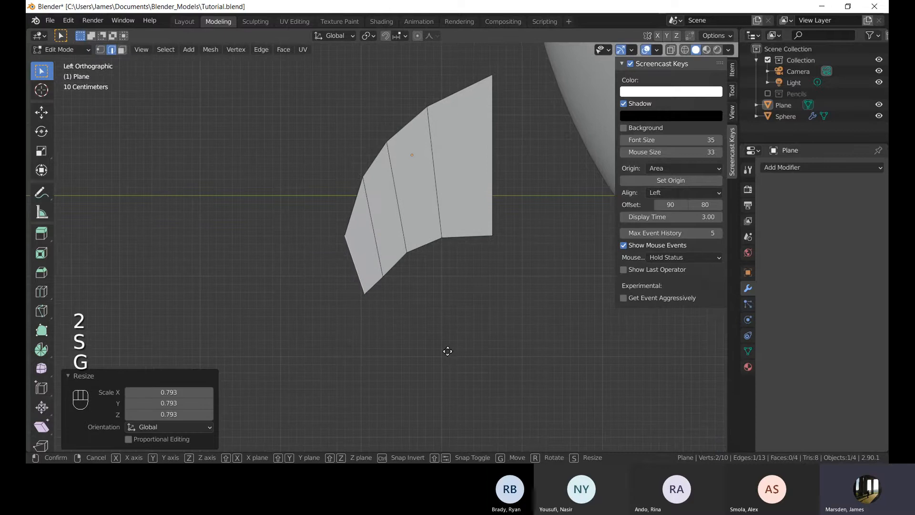
left_click(451, 350)
Move the outer vertices individually to smooth the curved edge.
key("1")
key("g")
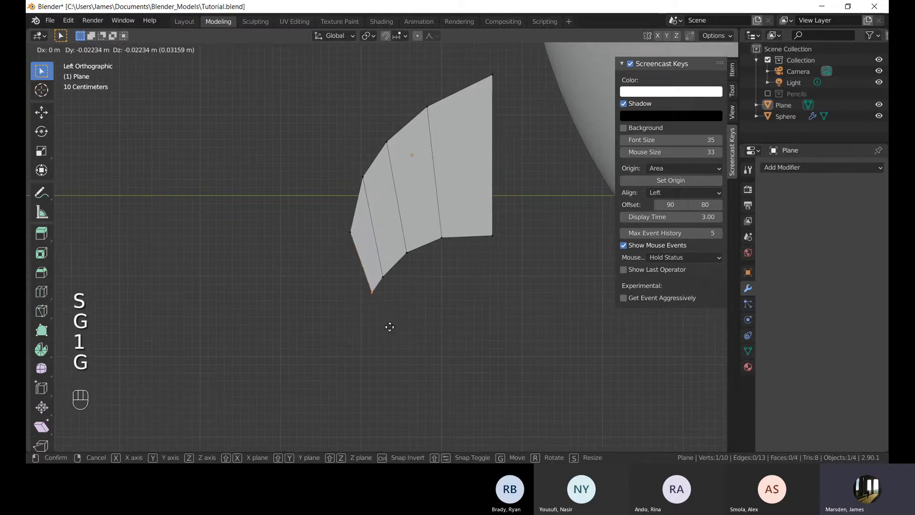
left_click(391, 330)
left_click(351, 235)
key("g")
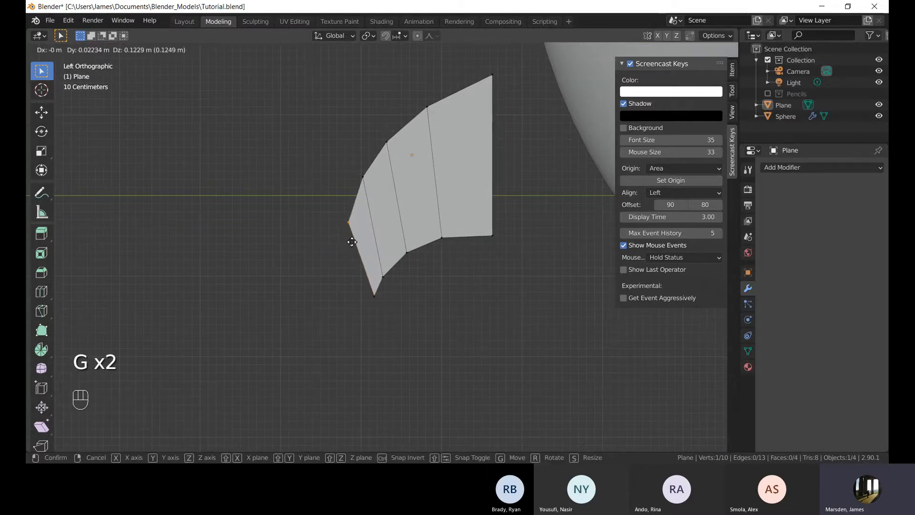
left_click(354, 244)
left_click(375, 299)
key("g")
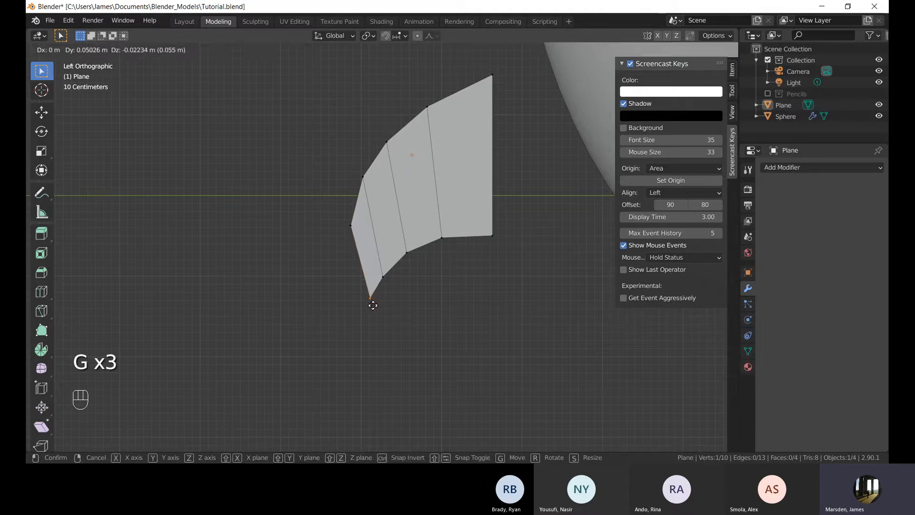
left_click(382, 315)
Extrude the strip's outer edge once more and reposition the new vertices to continue the downward curve.
left_click(350, 224)
left_click(370, 298, "shift")
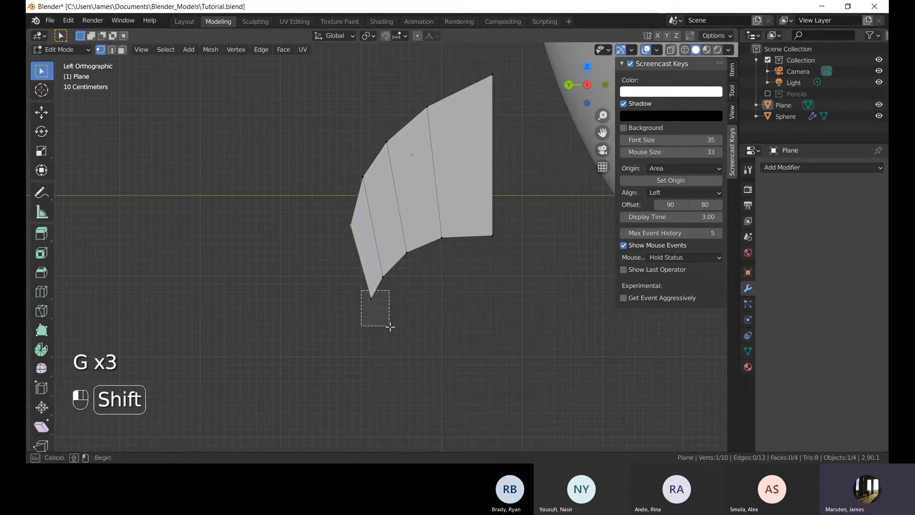
key("e")
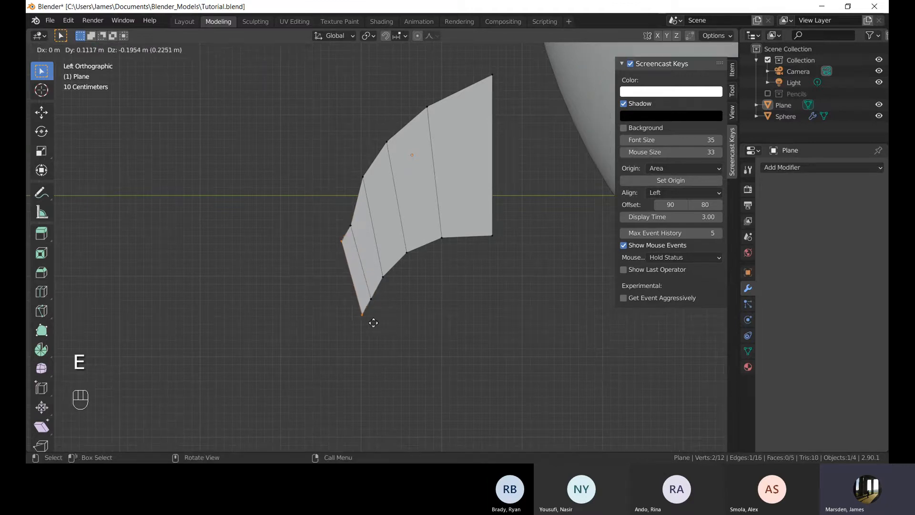
left_click(379, 338)
left_click(368, 329)
key("g")
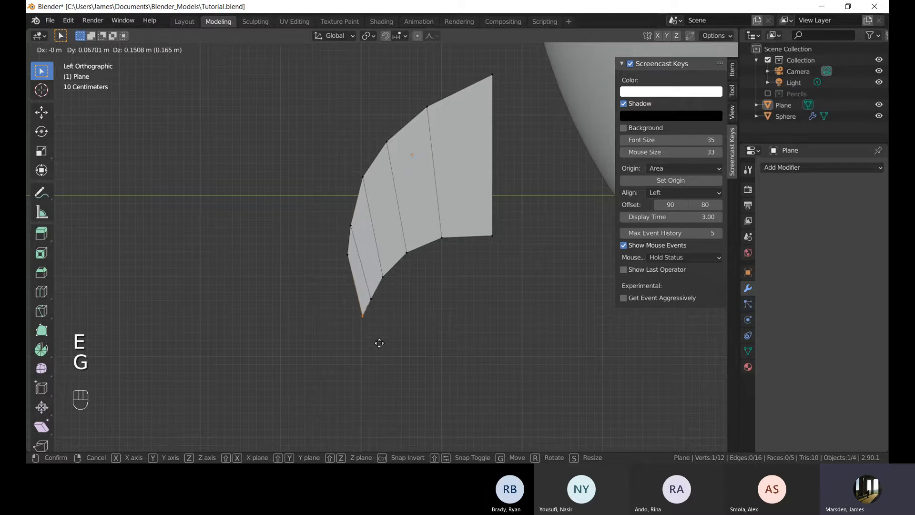
left_click(378, 342)
left_click(349, 249)
key("g")
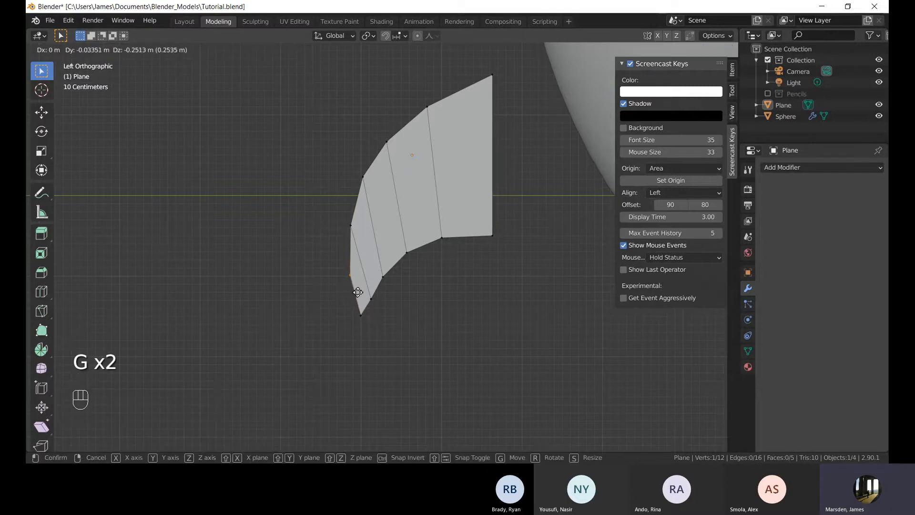
left_click(357, 292)
left_click(363, 316)
key("g")
left_click(370, 329)
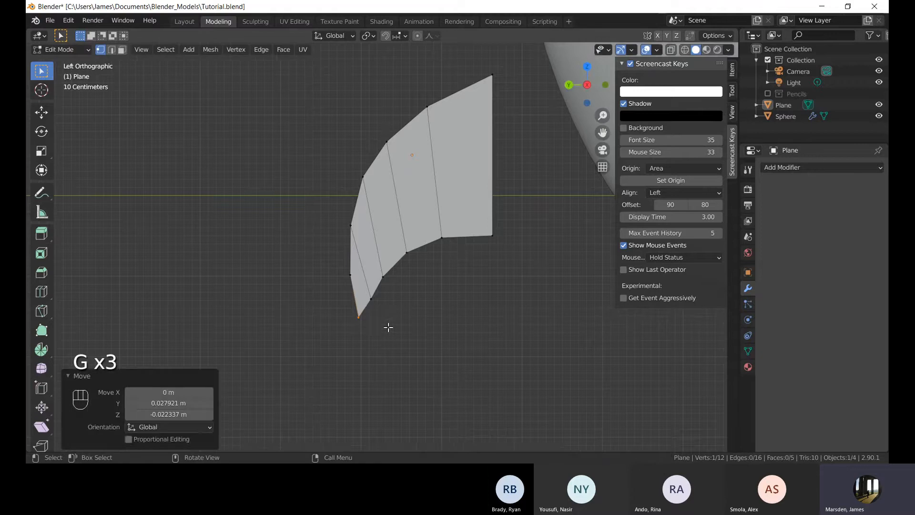
left_click(388, 327)
scroll(399, 279, "down", 4)
middle_click_drag(399, 294, 409, 326, "shift")
scroll(404, 273, "down", 4)
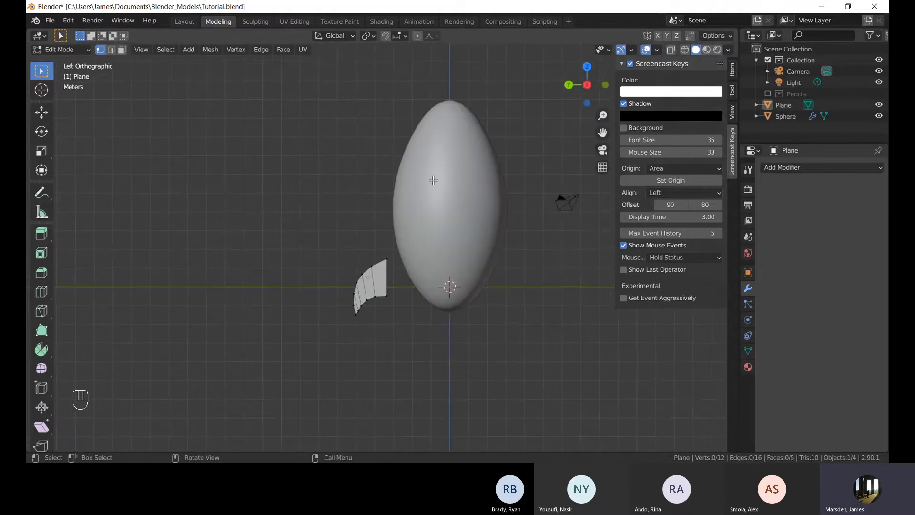
middle_click_drag(434, 180, 433, 170, "shift")
scroll(358, 321, "up", 2)
scroll(359, 321, "up", 4)
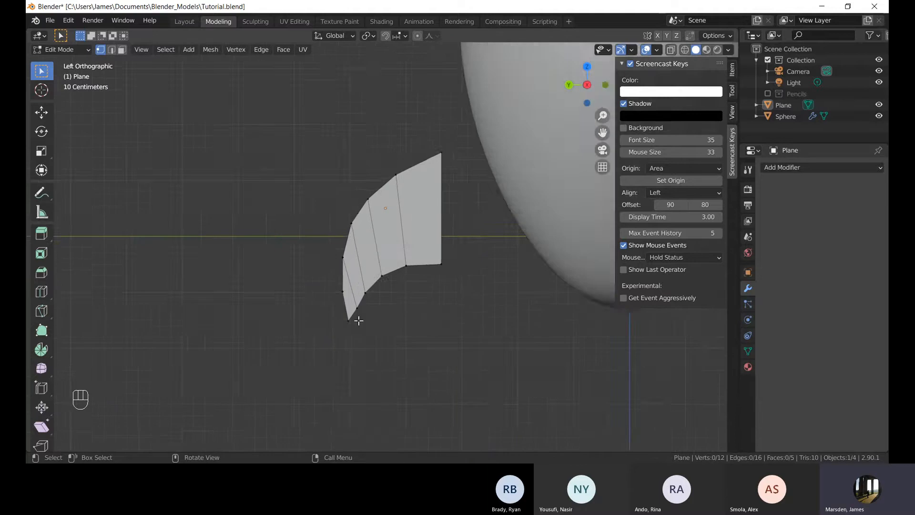
scroll(359, 321, "up", 4)
left_click_drag(337, 229, 373, 331)
key("e")
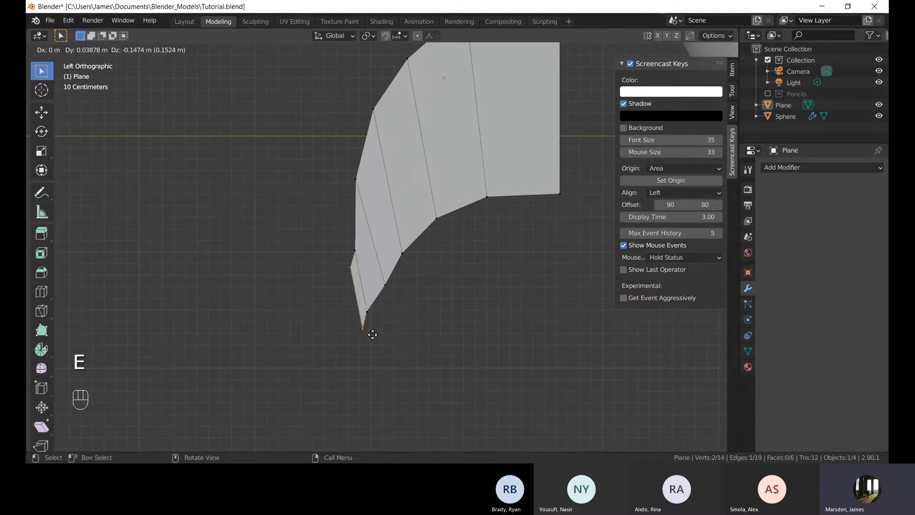
left_click(373, 349)
key("f")
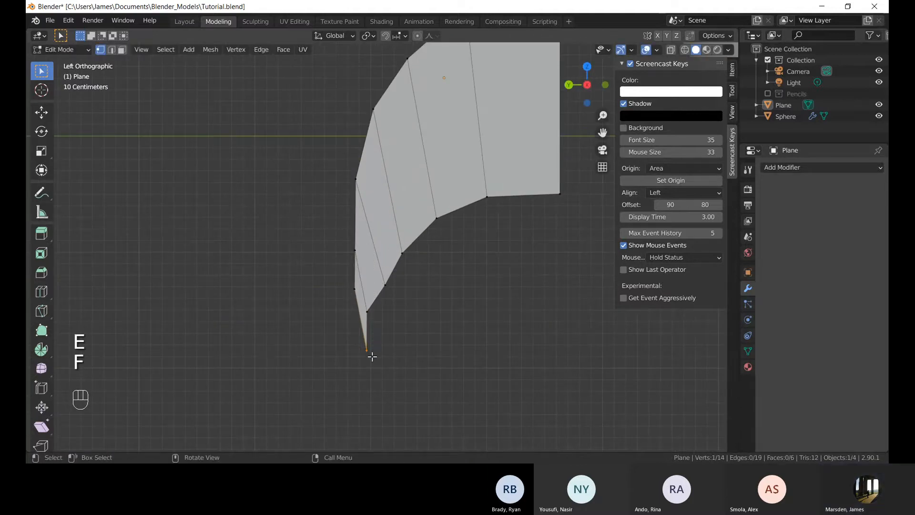
key("g")
left_click(365, 330)
key("g")
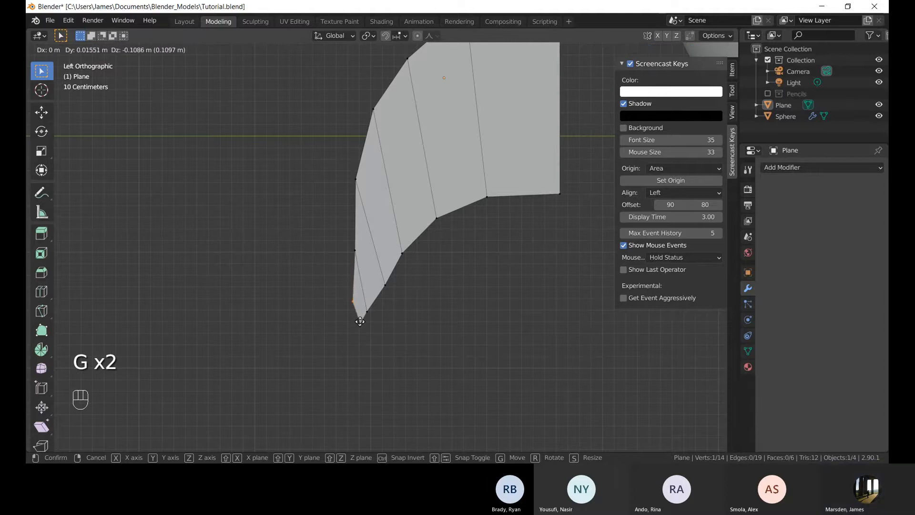
left_click(370, 318)
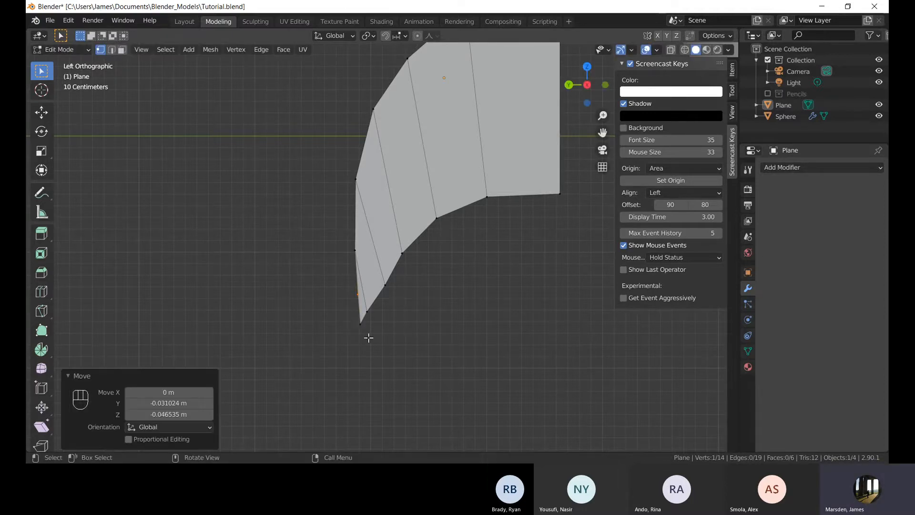
left_click(356, 319, "shift")
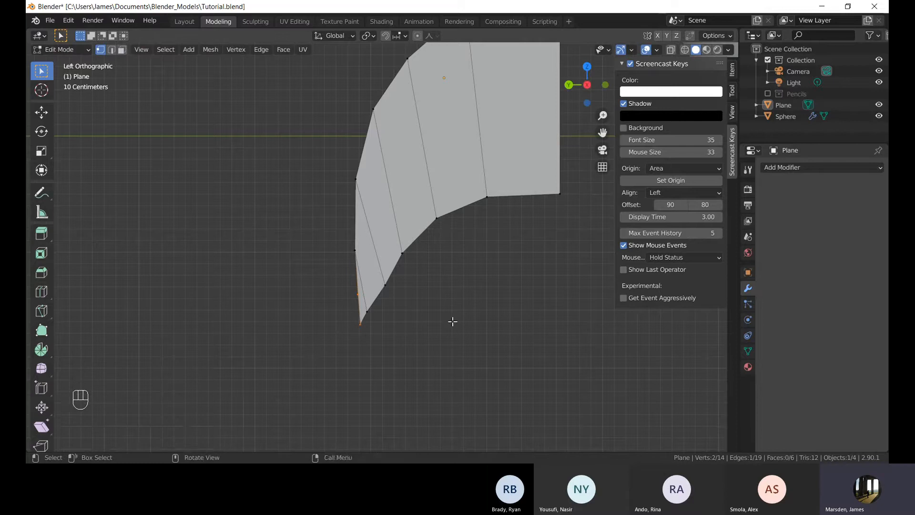
key("ctrl+z")
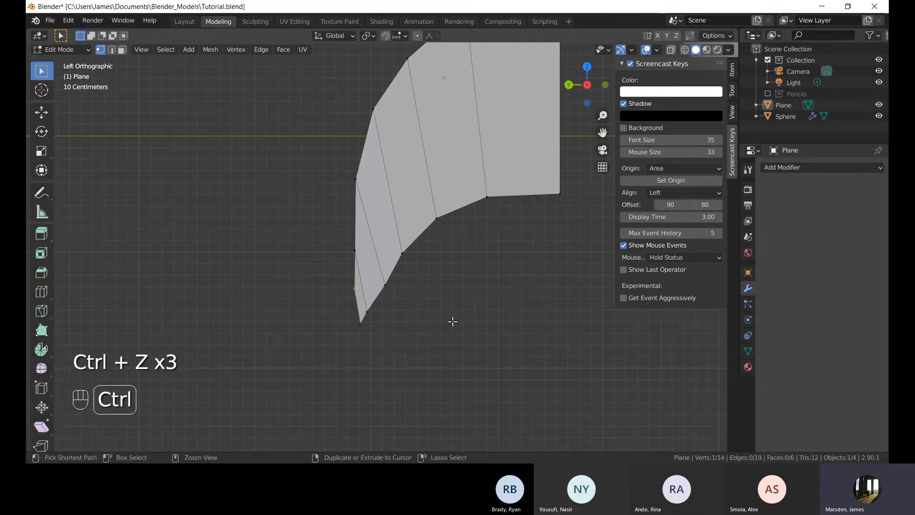
key("ctrl+z")
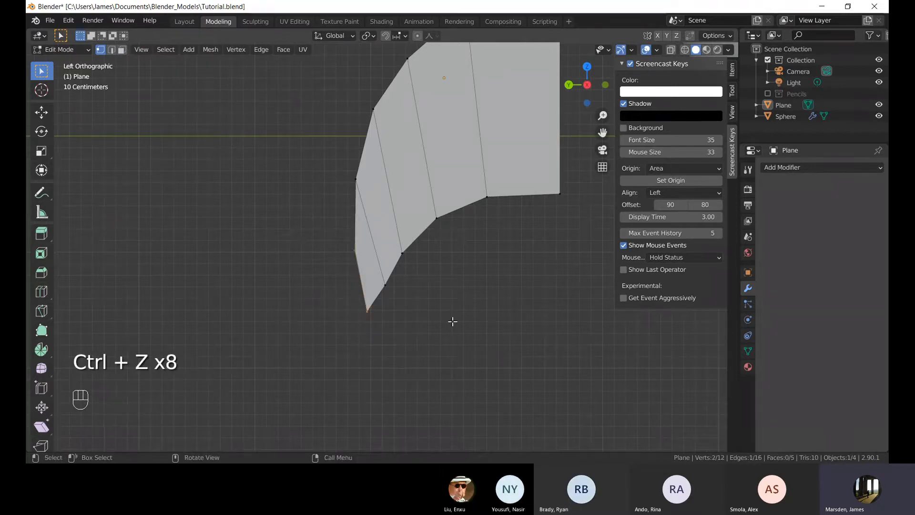
Select all of the strip's geometry, return to object mode and move the plane next to the egg.
scroll(455, 310, "down", 5)
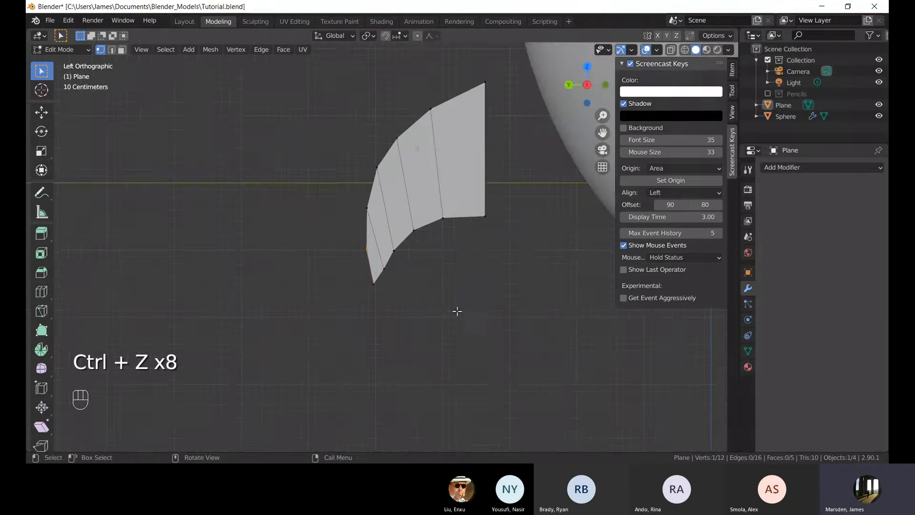
middle_click_drag(470, 265, 434, 312, "shift")
left_click_drag(229, 135, 403, 322)
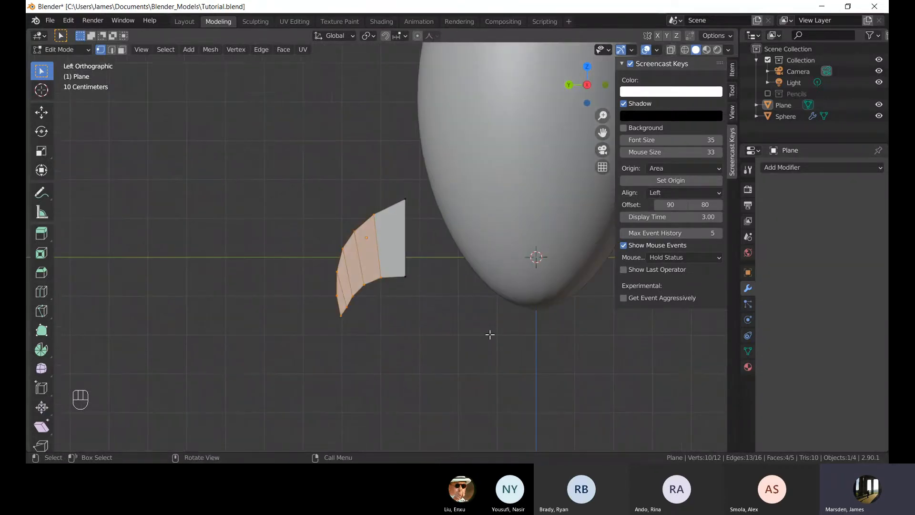
key("Tab")
key("g")
left_click(500, 288)
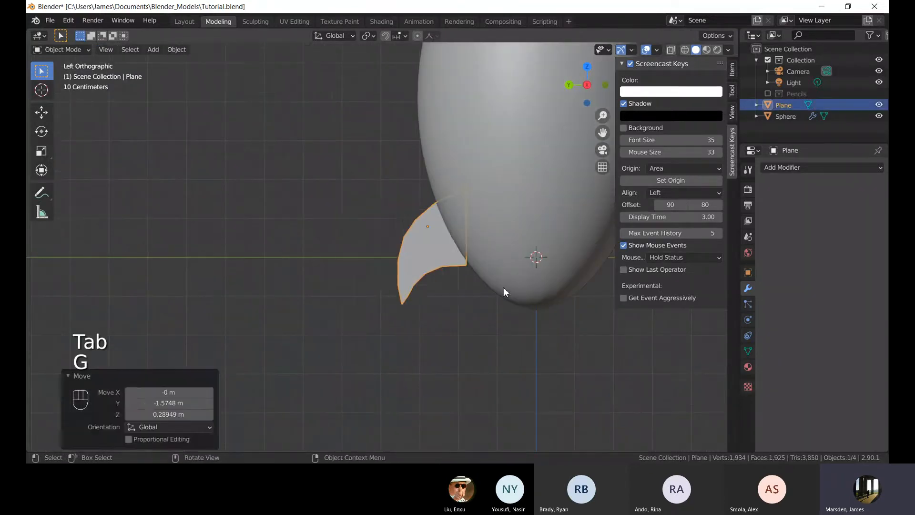
Scale the plane up by 1.591 and move it against the egg's lower side.
scroll(386, 321, "down", 5)
scroll(398, 311, "up", 4)
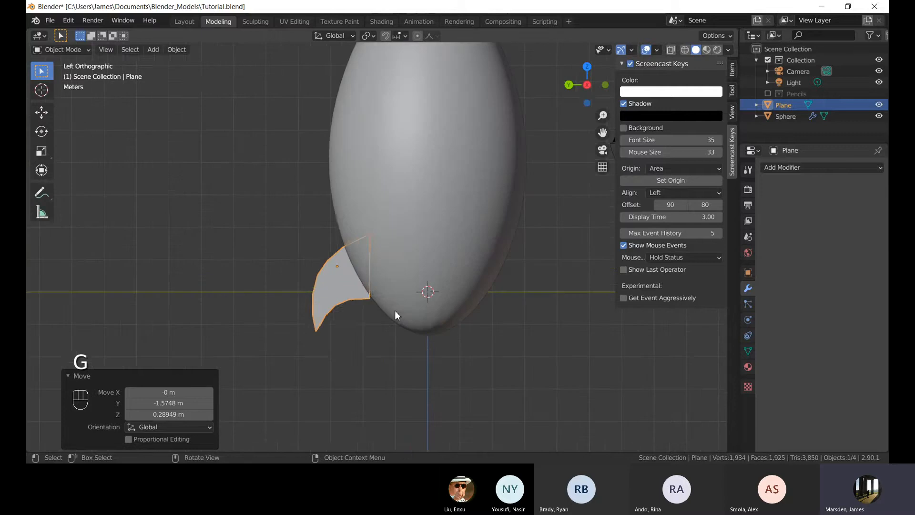
key("s")
left_click(437, 333)
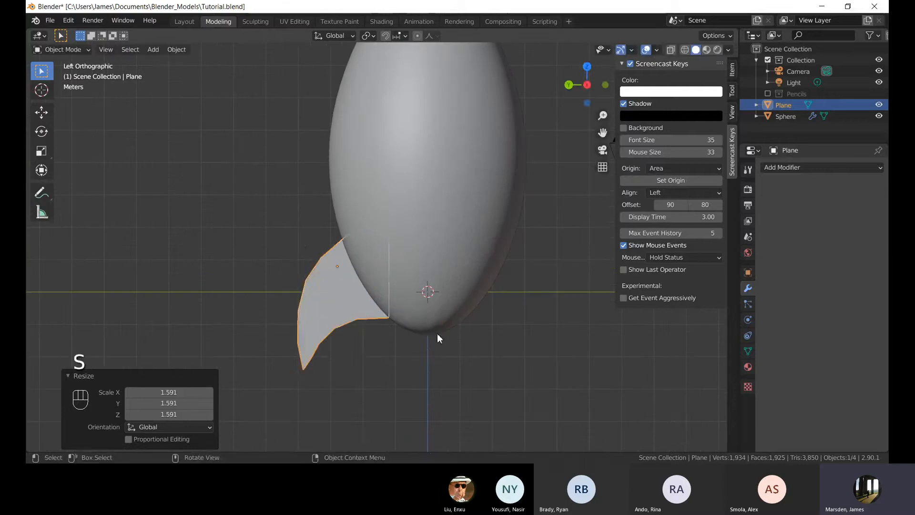
key("g")
left_click(425, 315)
Scale the plane down by 0.797, reposition it beside the egg and rescale it slightly.
key("s")
left_click(450, 317)
key("g")
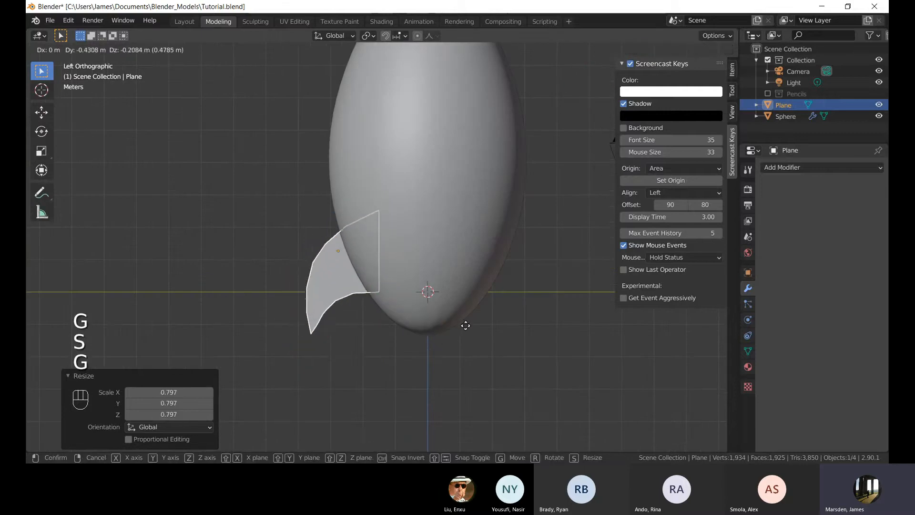
left_click(464, 335)
scroll(476, 318, "down", 5)
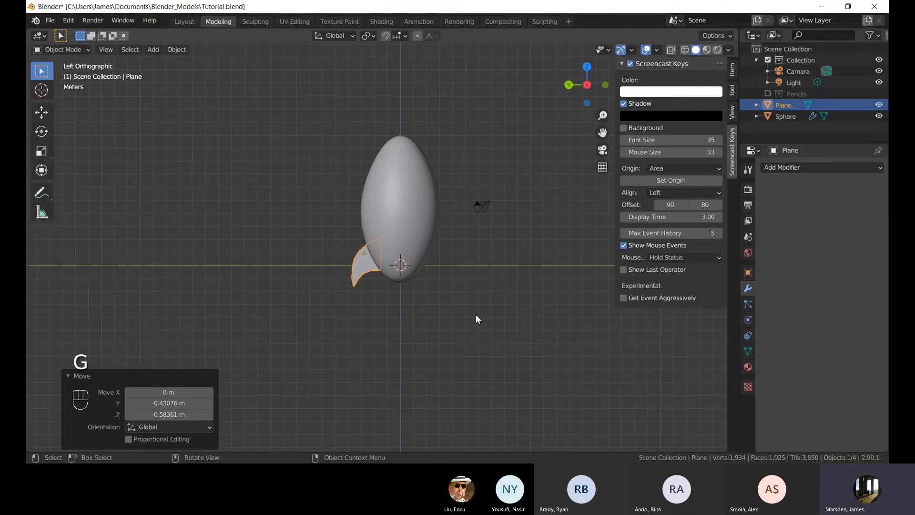
key("s")
left_click(465, 336)
Select the egg, enter edit mode and move its bottom vertex along the Z axis.
left_click(400, 215)
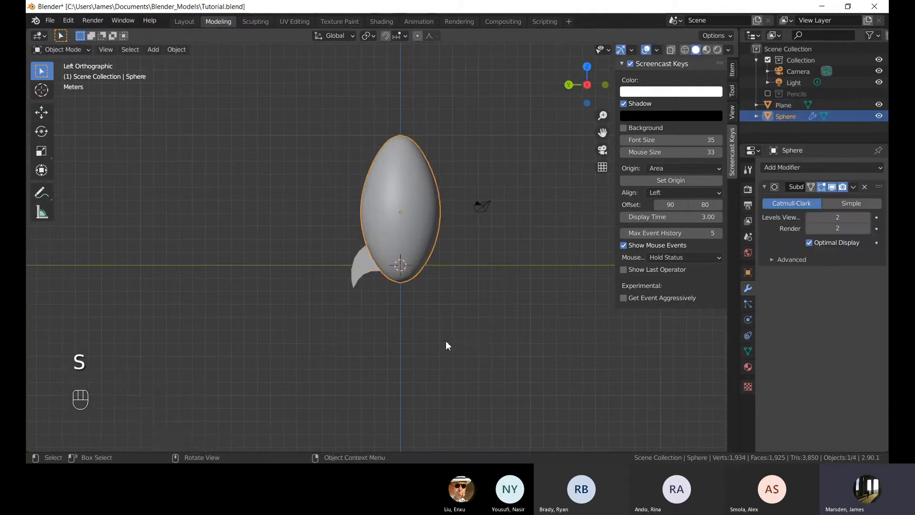
key("Tab")
scroll(419, 311, "up", 6)
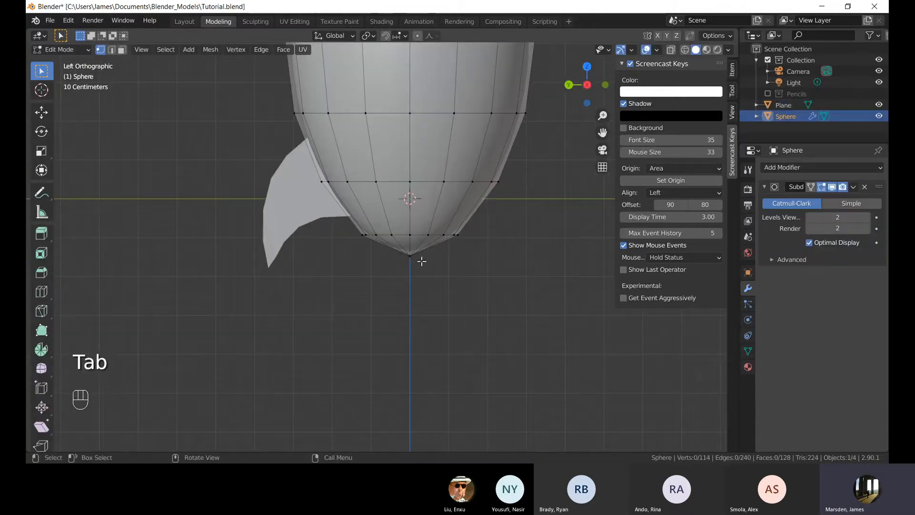
key("g")
key("z")
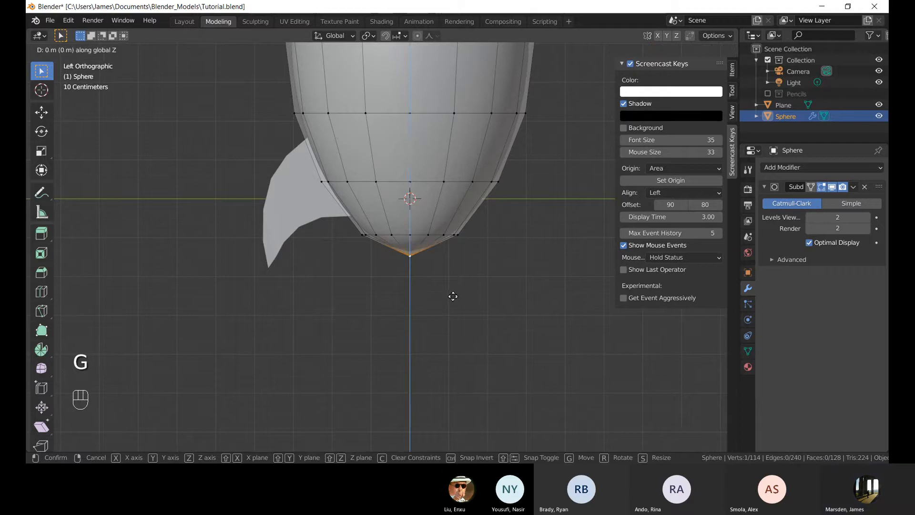
left_click(453, 311)
key("Tab")
scroll(472, 285, "down", 5)
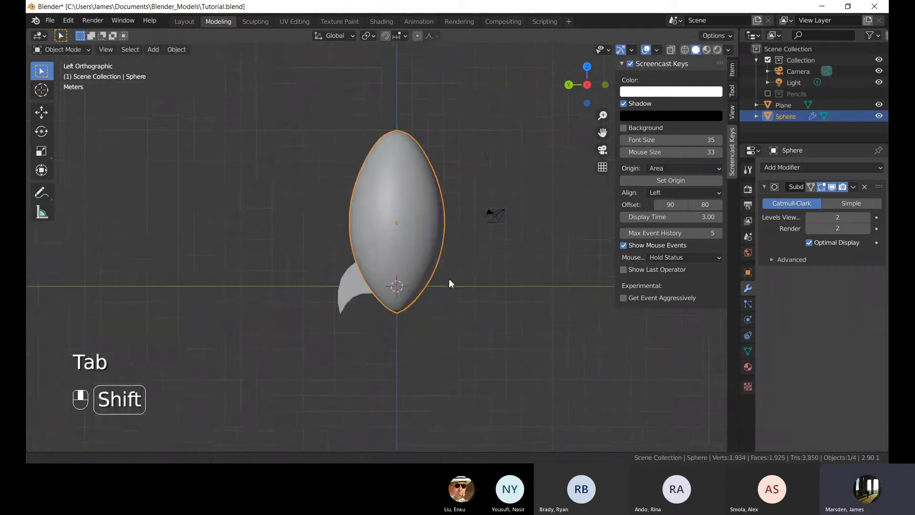
Raise the egg's top vertex 0.36017 m along the Z axis.
key("Tab")
middle_click_drag(434, 133, 434, 215, "shift")
scroll(405, 213, "up", 1)
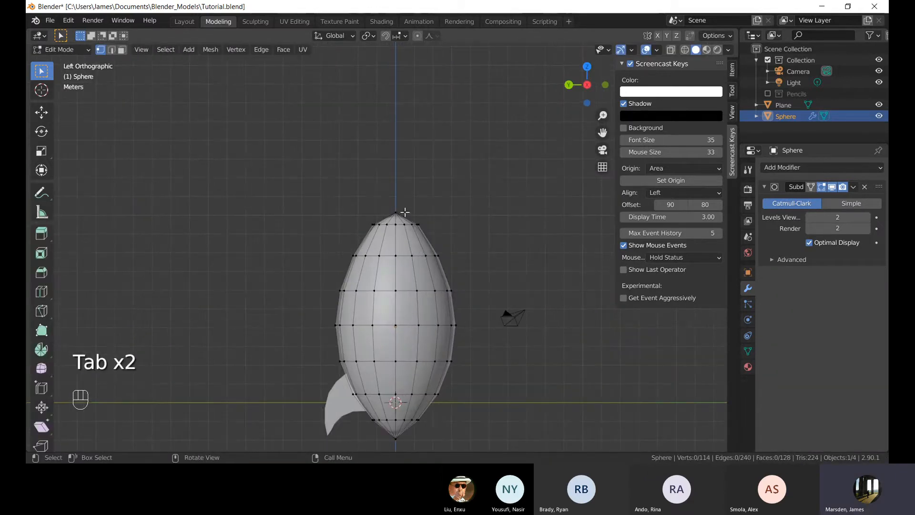
key("g")
left_click(471, 205)
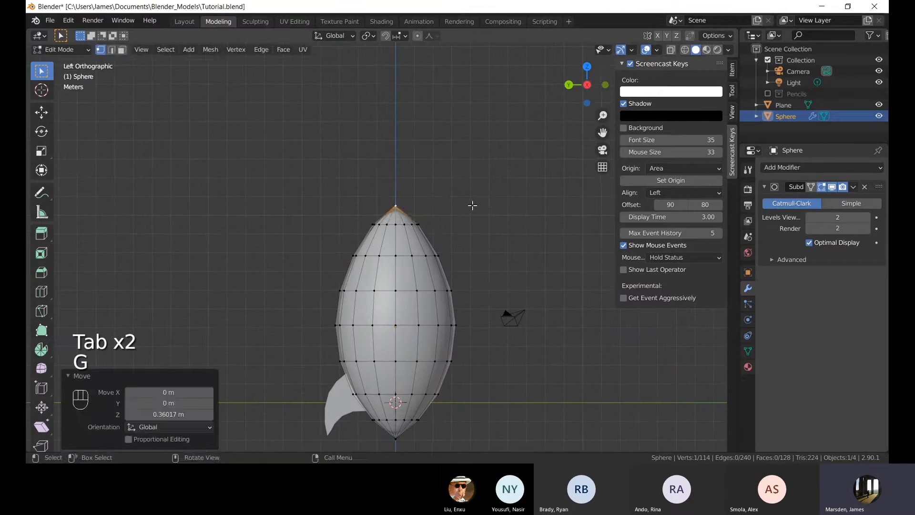
key("Tab")
middle_click_drag(471, 258, 465, 207, "shift")
key("Tab")
key("g")
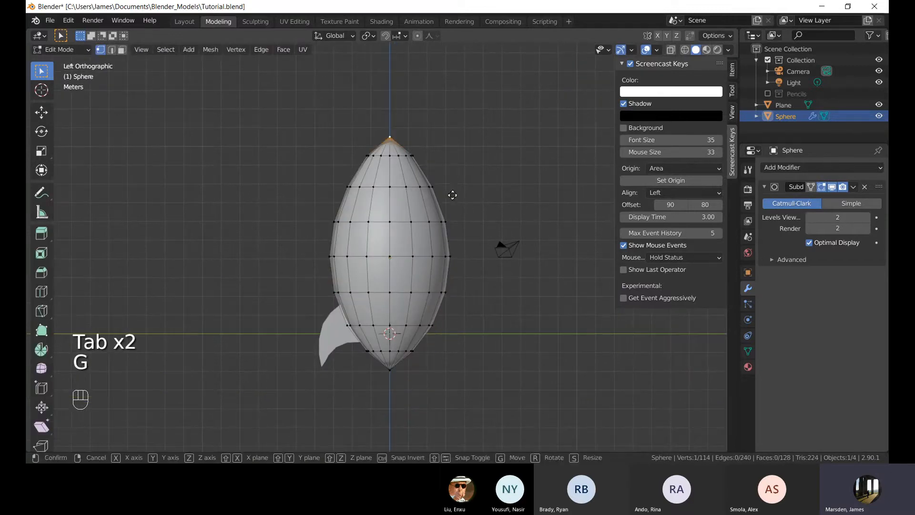
key("Tab")
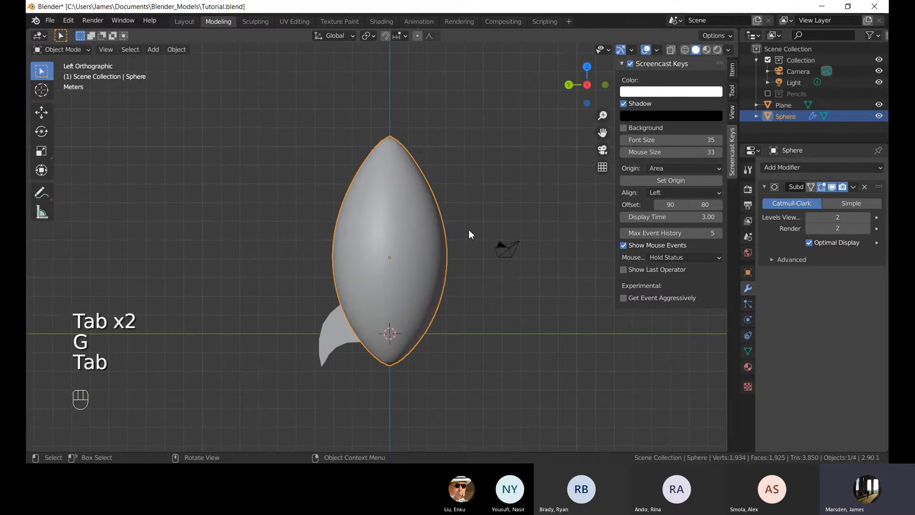
Pull the egg's top vertex further up along Z to lengthen its point.
key("Tab")
key("g")
key("z")
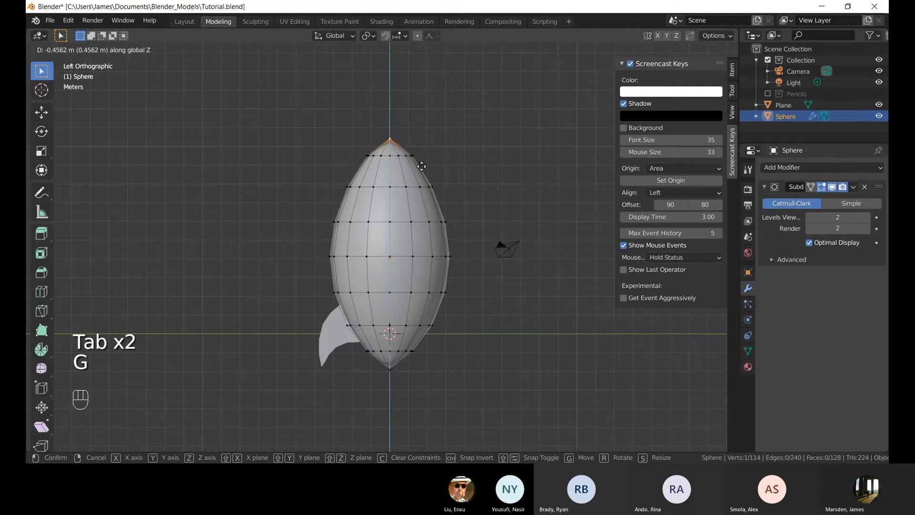
middle_click_drag(420, 159, 469, 85, "shift")
key("Tab")
Confirm the egg tip's new height, then open the plane in edit mode with see-through display in side view.
left_click(381, 260)
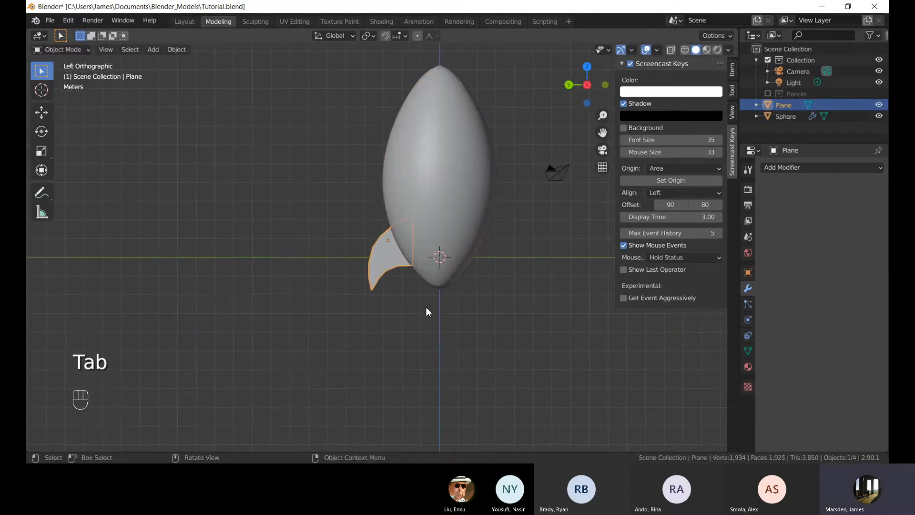
key("g")
key("Tab")
scroll(393, 157, "up", 3)
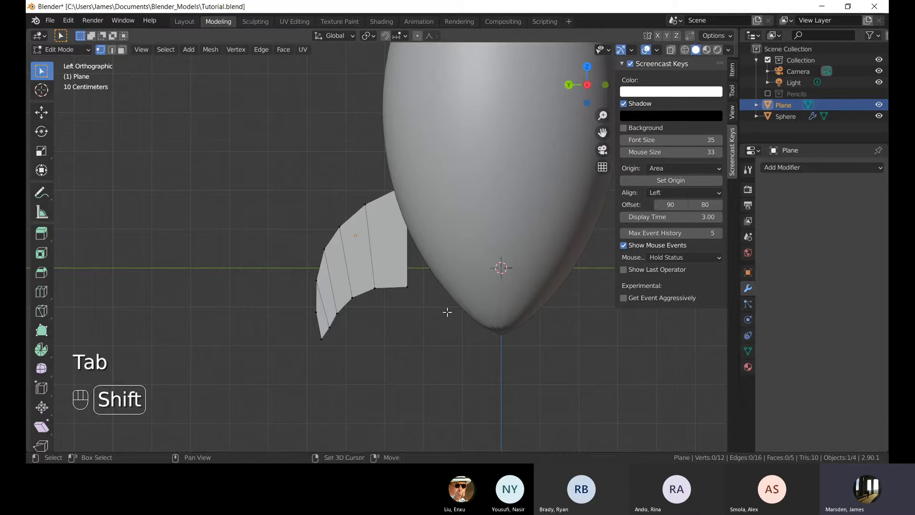
middle_click_drag(448, 310, 429, 325, "shift")
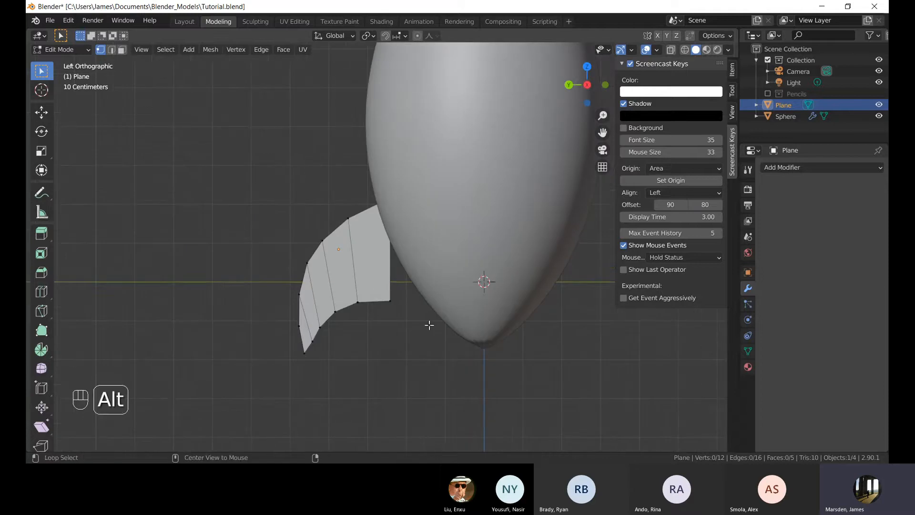
key("alt+z")
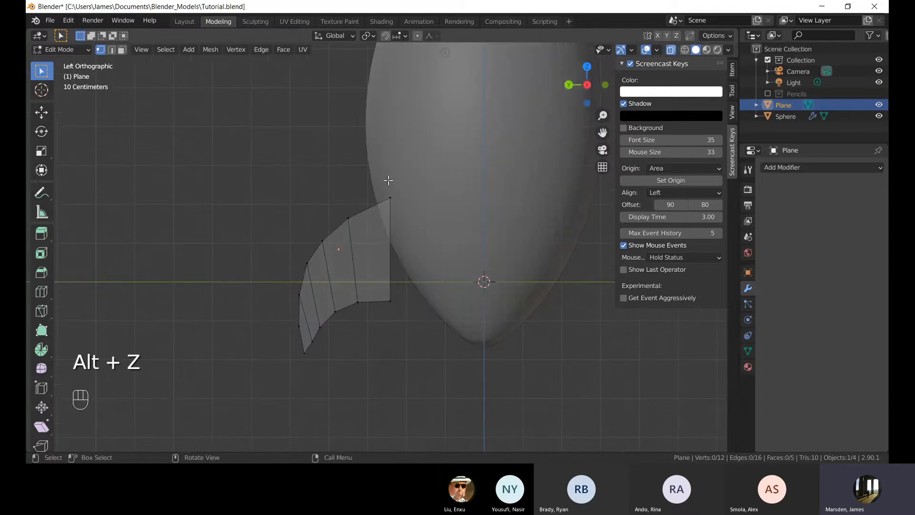
scroll(484, 211, "down", 3)
middle_click_drag(485, 211, 462, 147, "shift")
key("KP_3")
scroll(386, 254, "up", 5)
Select the plane's inner edge and extrude it toward the egg to extend the sheet.
left_click(401, 253, "alt")
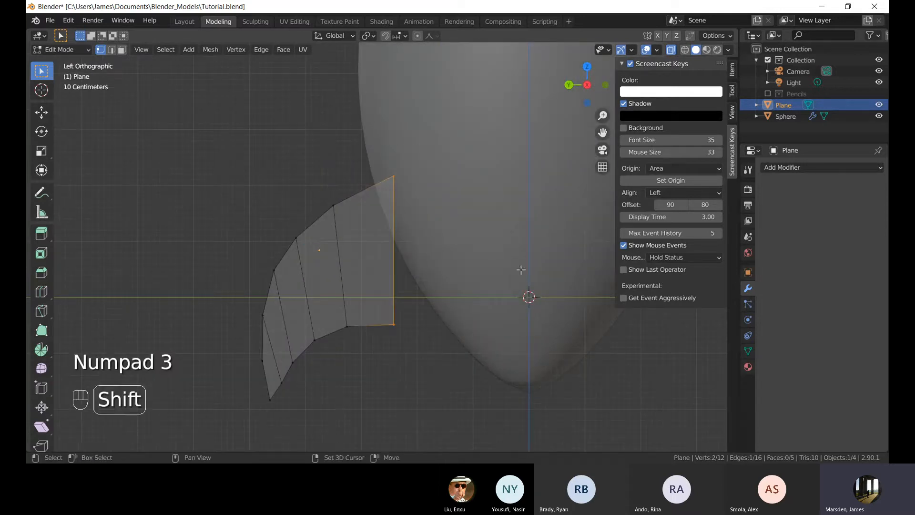
middle_click_drag(521, 270, 462, 323, "shift")
scroll(452, 322, "down", 3)
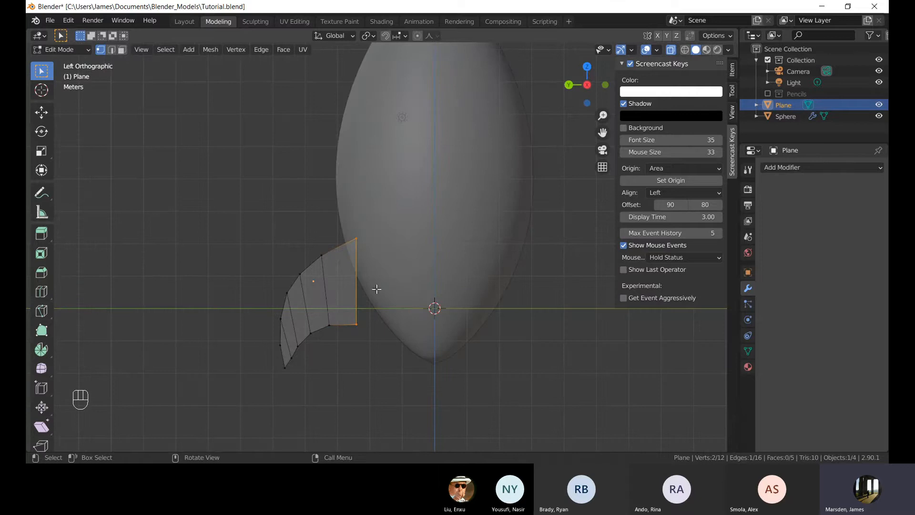
middle_click_drag(414, 197, 424, 223, "shift")
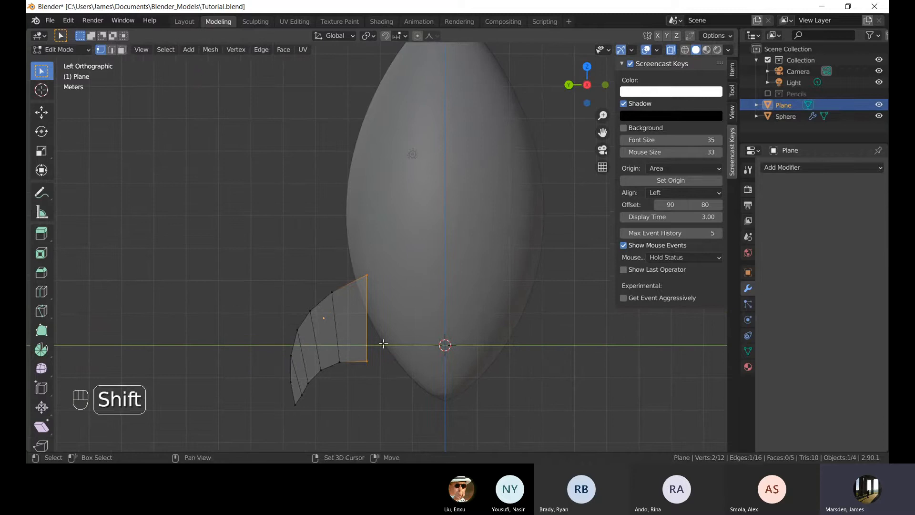
middle_click_drag(370, 400, 380, 345, "shift")
scroll(452, 363, "up", 4)
middle_click_drag(409, 396, 399, 357, "shift")
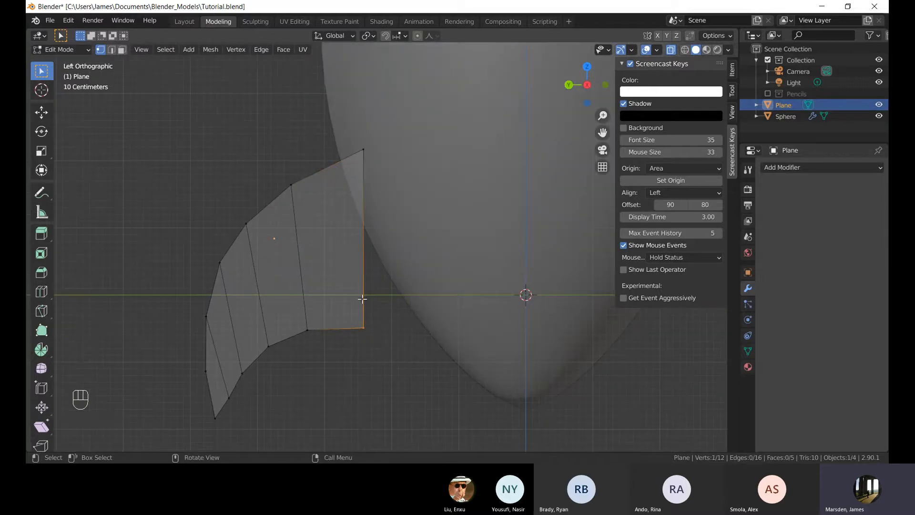
scroll(363, 299, "down", 2)
left_click_drag(356, 124, 383, 298)
left_click_drag(342, 166, 406, 366)
key("e")
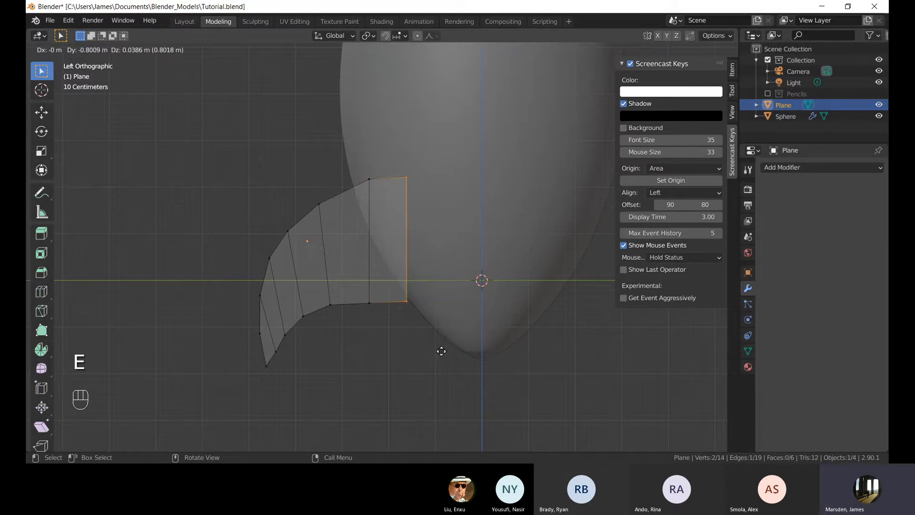
left_click(441, 351)
Taper the new edge by scaling it down and moving its top and bottom vertices inward.
key("s")
left_click(434, 338)
left_click(404, 181)
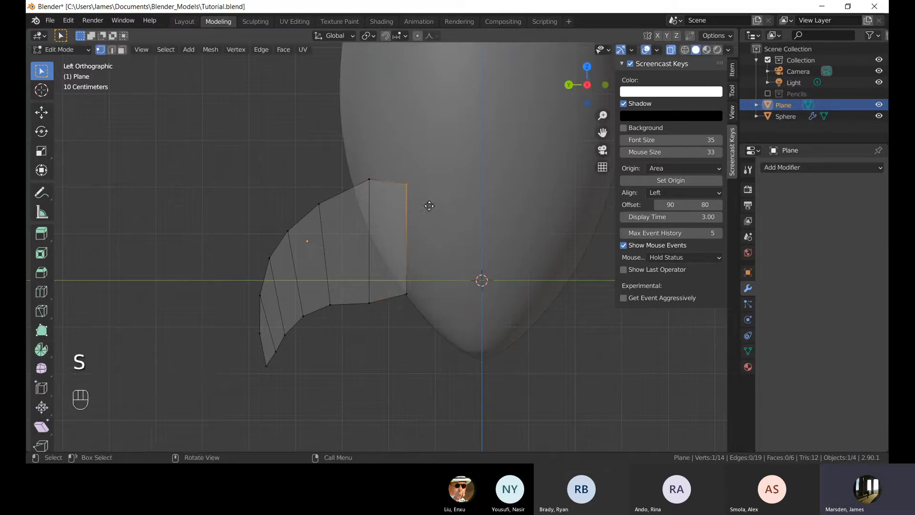
key("g")
left_click(421, 202)
left_click_drag(383, 262, 428, 327)
key("g")
left_click(427, 333)
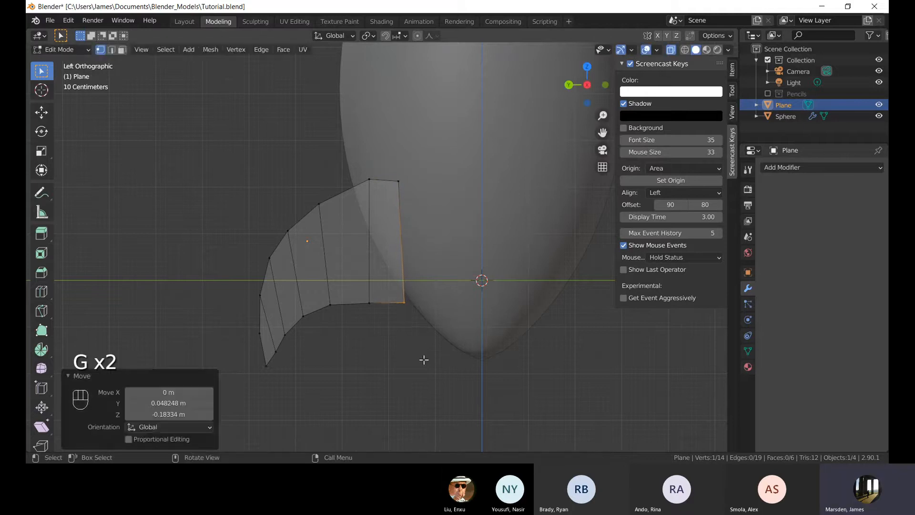
Return to object mode and move the plane closer against the egg's side.
key("Tab")
key("Tab")
key("alt+z")
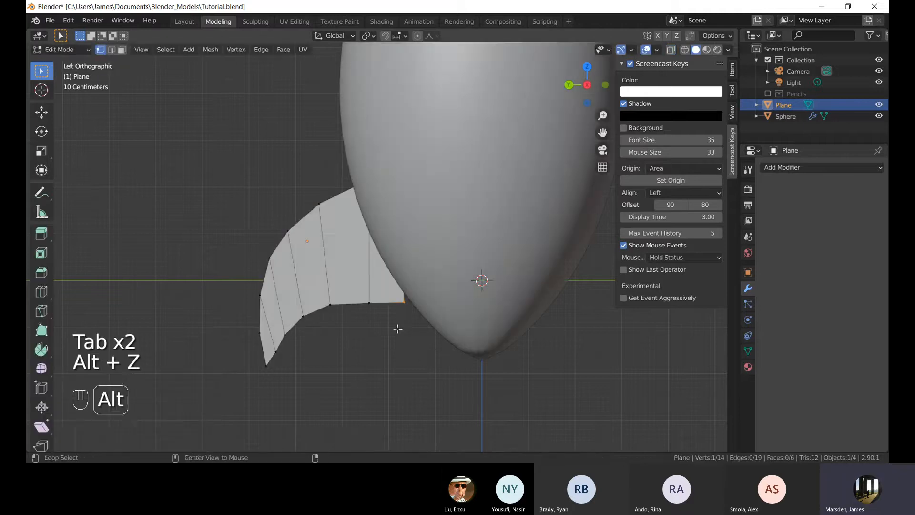
left_click(323, 265)
key("Tab")
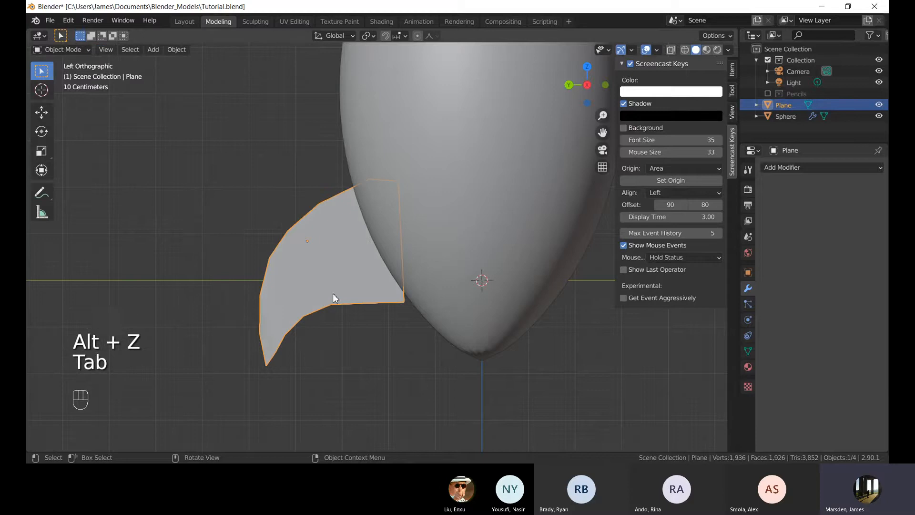
key("g")
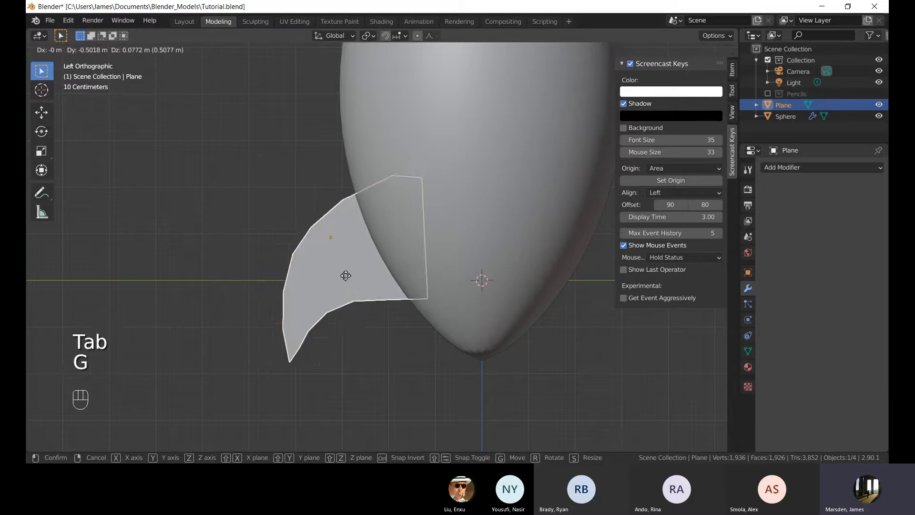
left_click(355, 277)
Orbit around the plane in face-select edit mode to inspect the sheet from behind.
scroll(462, 316, "down", 5)
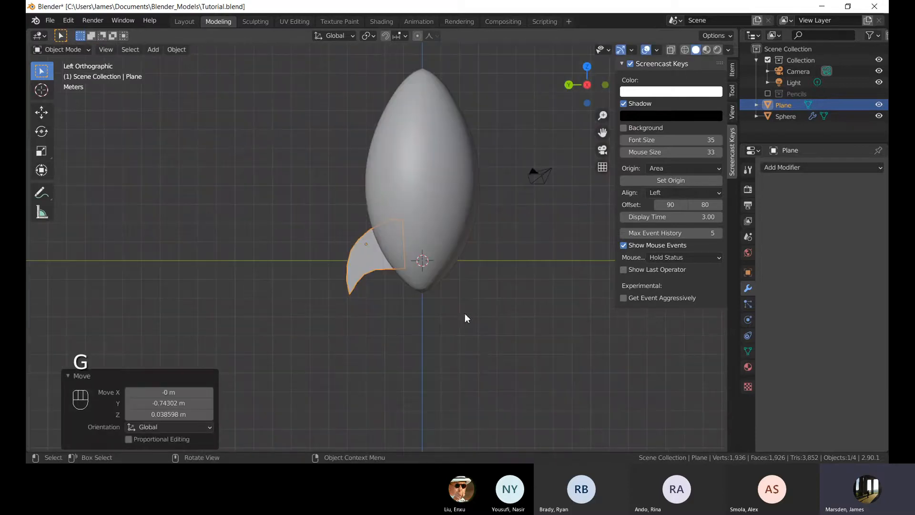
left_click(465, 318)
scroll(524, 319, "up", 3)
middle_click_drag(375, 285, 403, 273)
left_click(404, 267)
key("Tab")
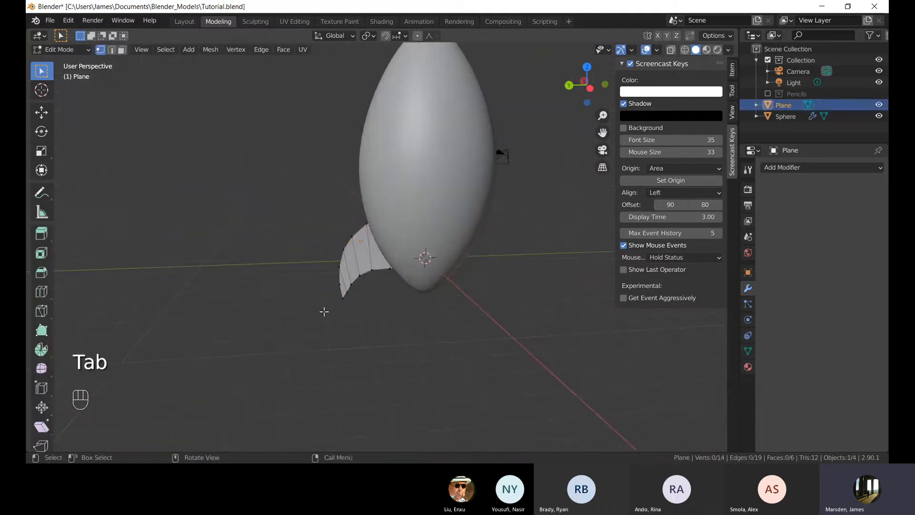
middle_click_drag(323, 311, 365, 193)
key("3")
key("alt+z")
middle_click_drag(504, 278, 429, 262)
key("alt+z")
key("alt+z")
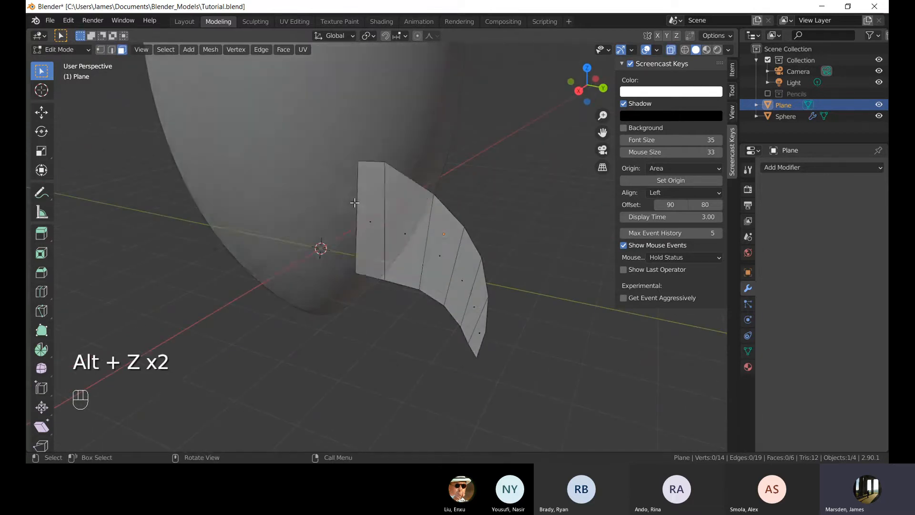
Select all of the plane's faces and extrude them along their normals to give the sheet thickness.
middle_click_drag(418, 221, 368, 227)
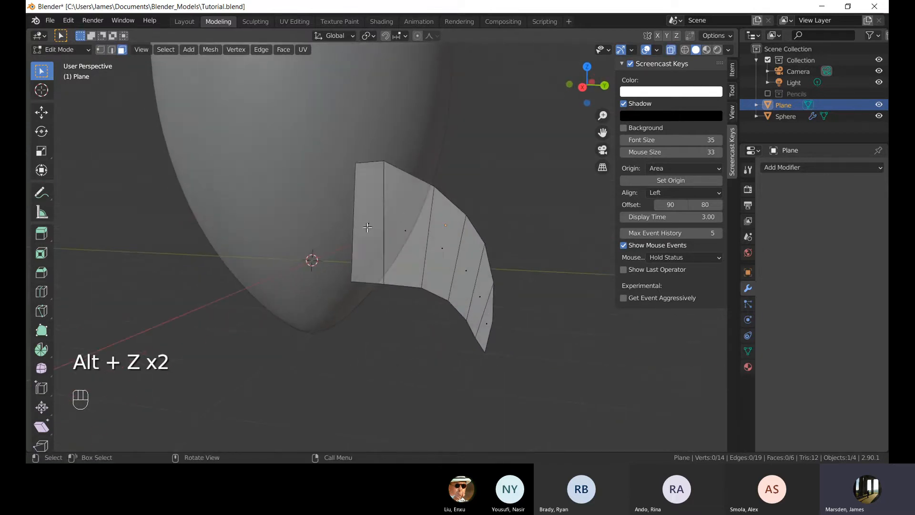
left_click(368, 227)
middle_click_drag(422, 239, 409, 235)
left_click(444, 192)
left_click_drag(280, 99, 565, 404)
middle_click_drag(543, 299, 515, 300)
left_click(519, 261)
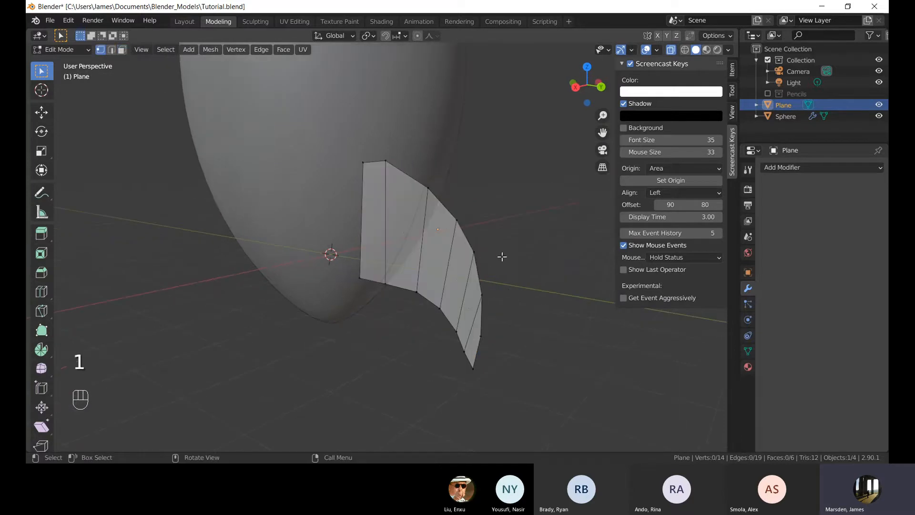
middle_click_drag(528, 259, 546, 255)
left_click_drag(290, 123, 554, 396)
middle_click_drag(550, 309, 503, 329)
key("e")
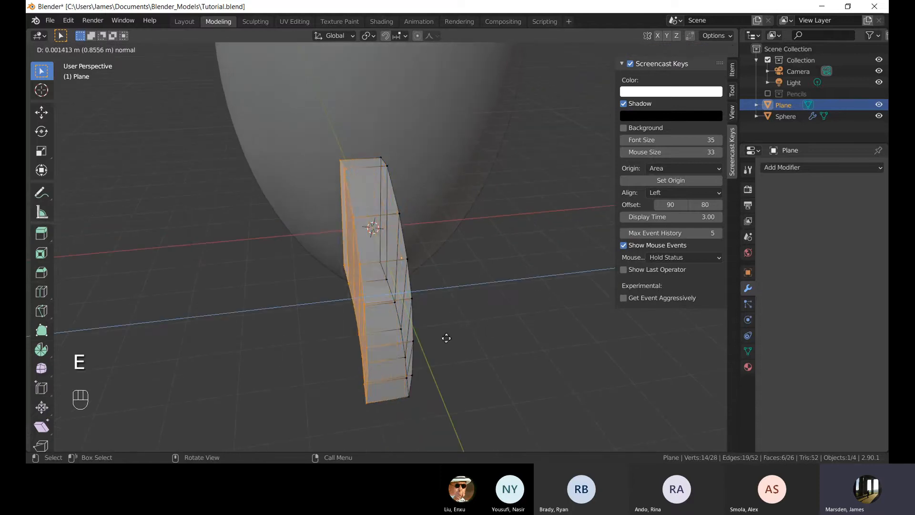
left_click(496, 352)
In top view, shift all of the sheet's geometry to centre it on the egg's axis and leave edit mode.
key("alt+z")
middle_click_drag(494, 321, 507, 350, "alt")
left_click(480, 275)
key("KP_7")
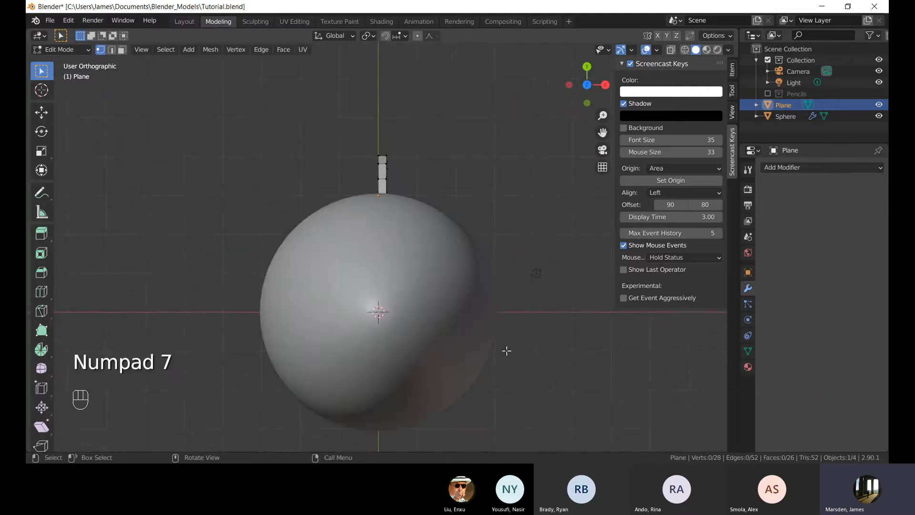
scroll(452, 244, "up", 3)
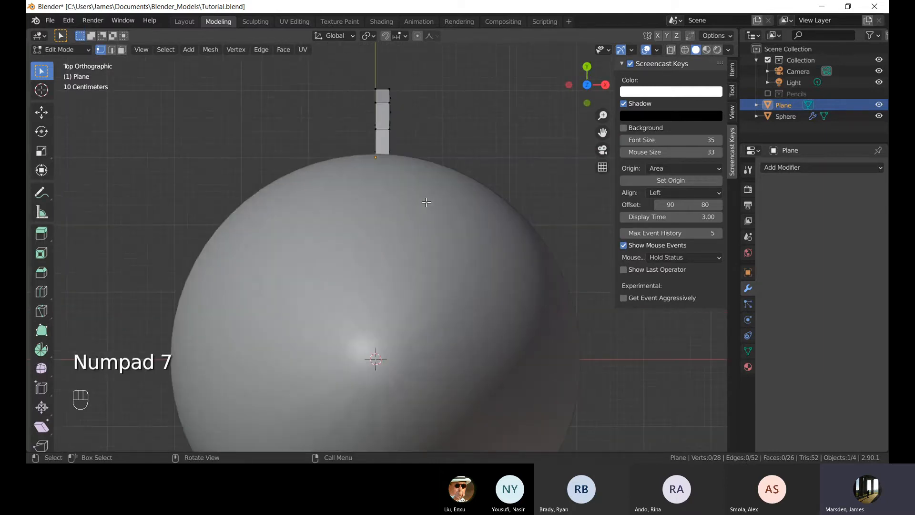
key("alt+z")
middle_click_drag(462, 149, 459, 194, "shift")
left_click_drag(298, 92, 457, 347)
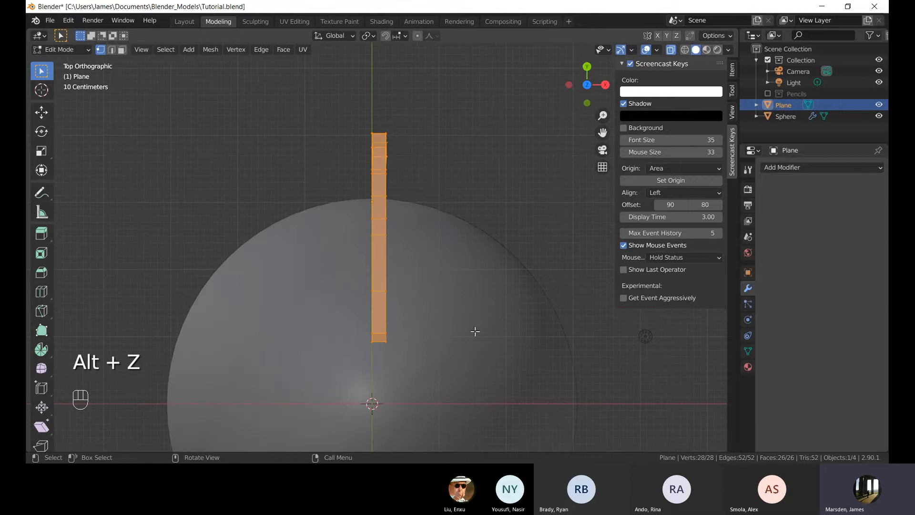
key("g")
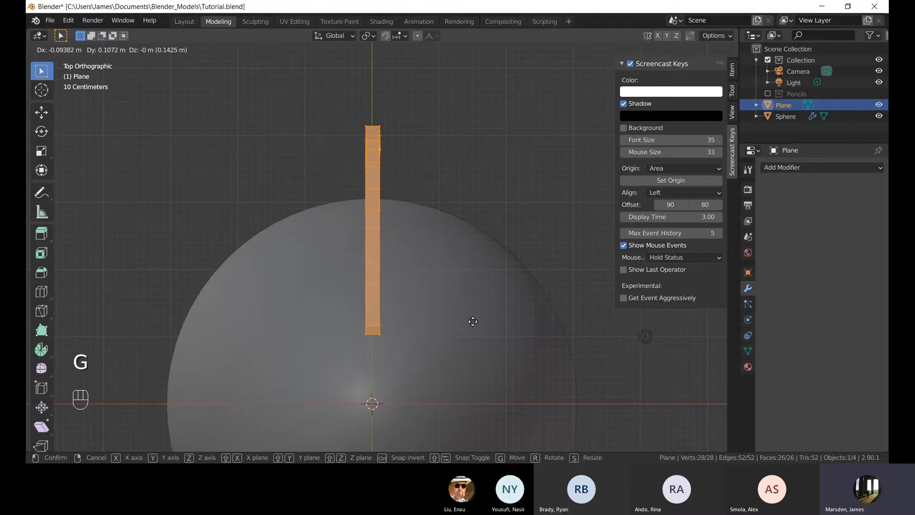
left_click(472, 321)
left_click(460, 178)
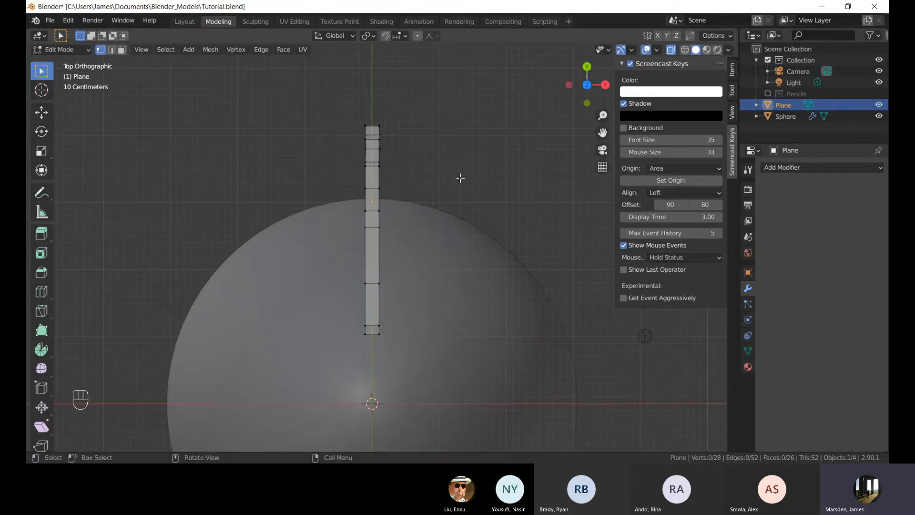
key("Tab")
Duplicate the sheet, rotate the copy 84.2° about Z and move it around the egg.
middle_click_drag(248, 291, 505, 260)
key("alt+z")
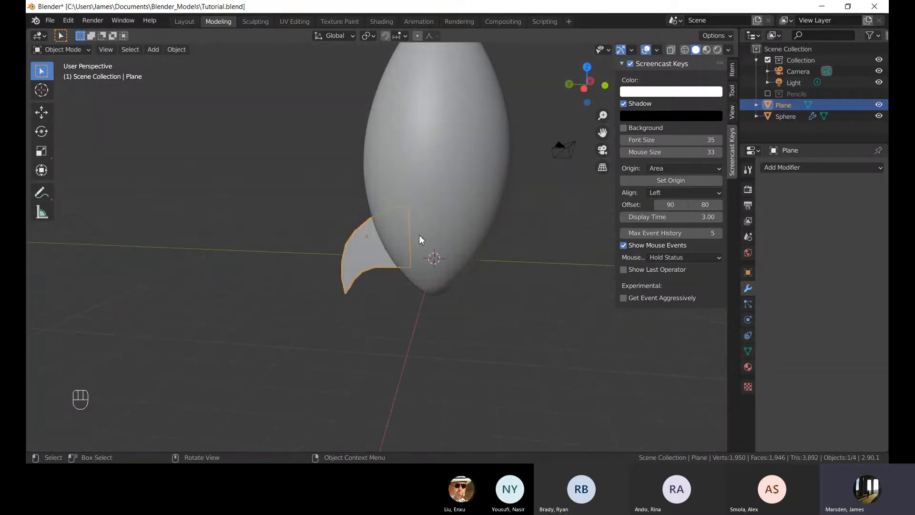
middle_click_drag(419, 234, 476, 194)
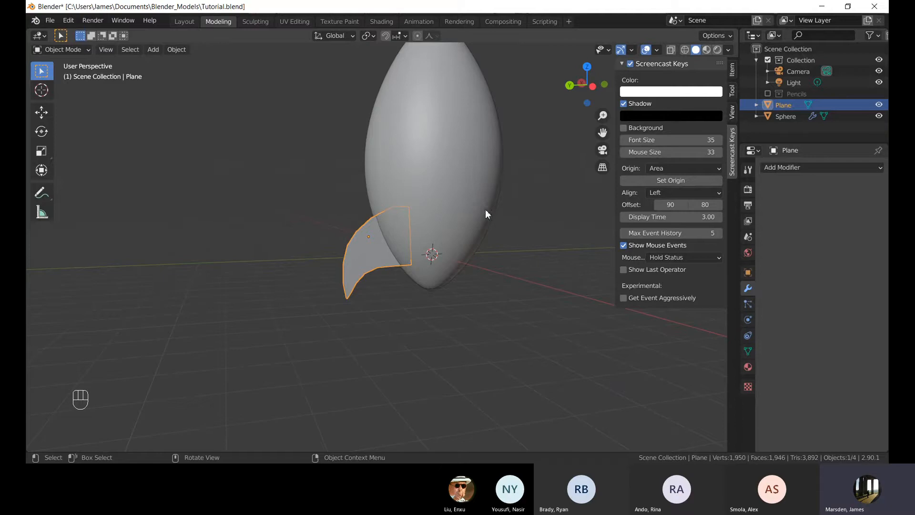
middle_click_drag(479, 205, 466, 246)
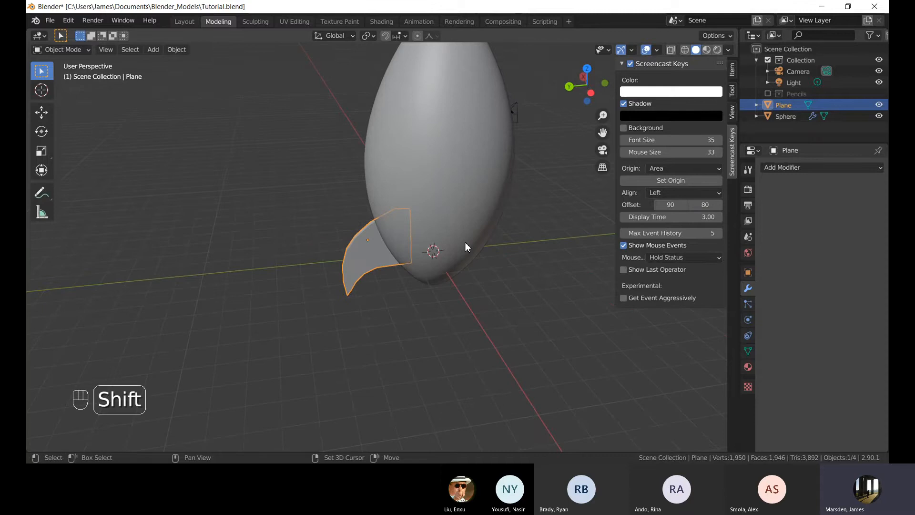
key("shift+d")
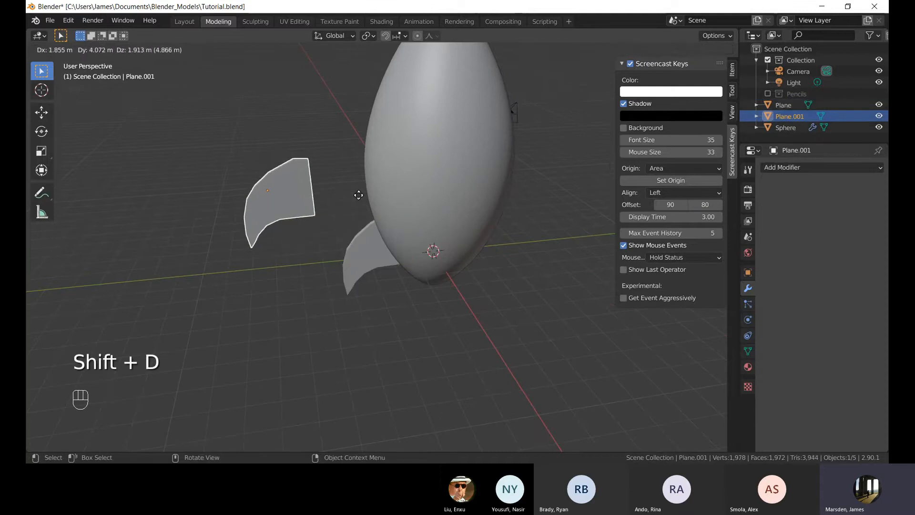
left_click(287, 235)
middle_click_drag(269, 285, 323, 281)
key("r")
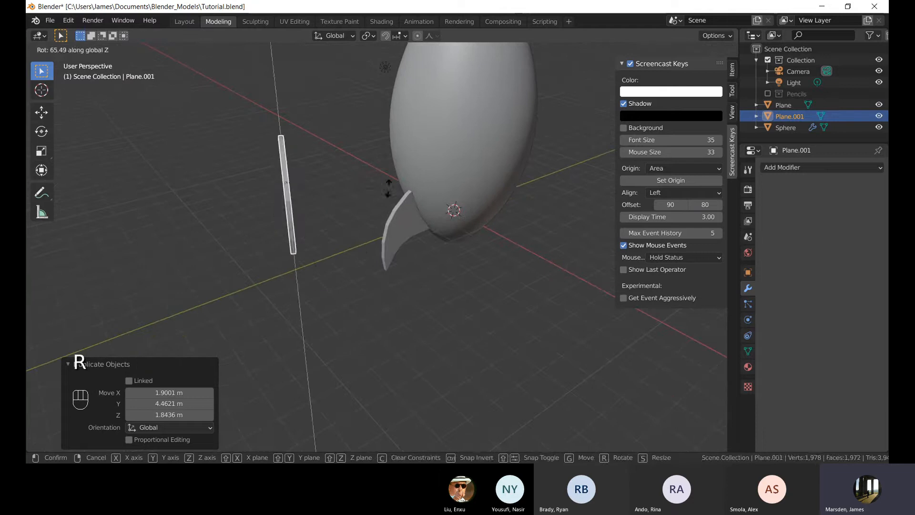
left_click(387, 156)
key("KP_7")
middle_click_drag(422, 201, 468, 163, "shift")
key("g")
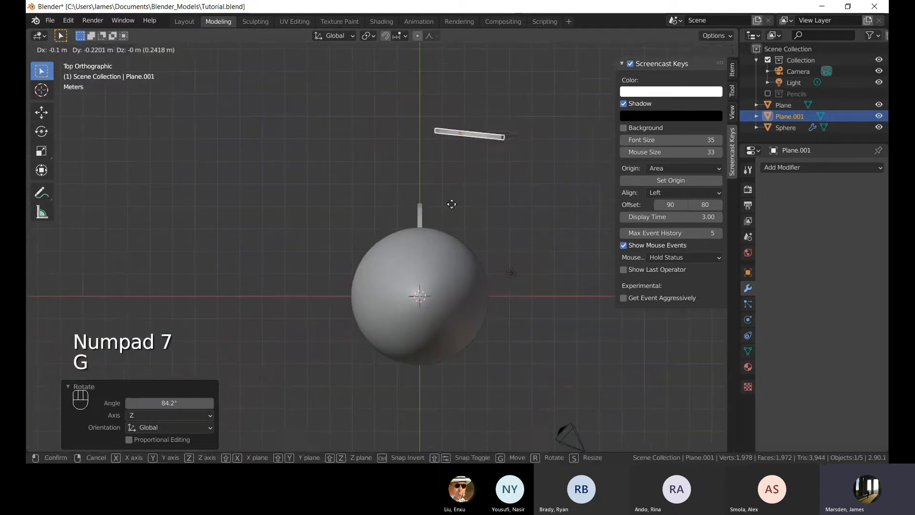
left_click(338, 332)
Duplicate the copy once more, then undo all the duplications, rotations and moves.
key("shift+d")
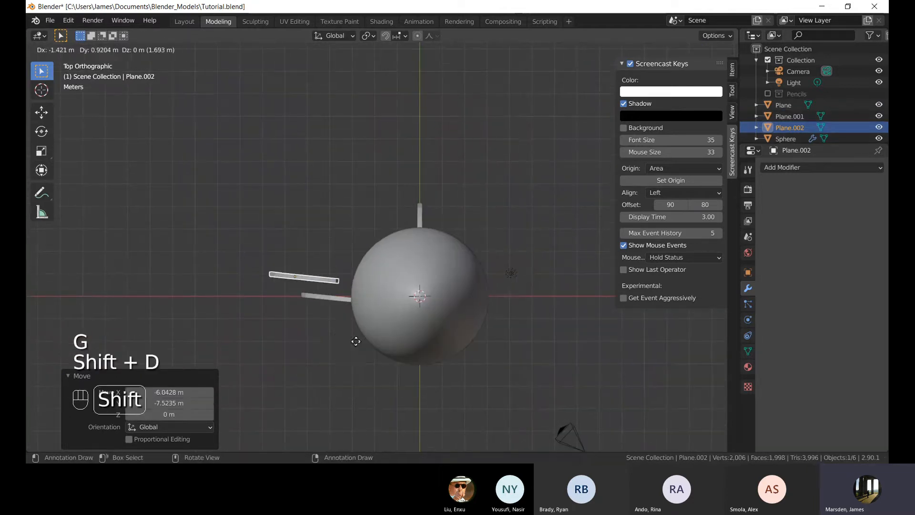
left_click(453, 351)
key("ctrl+z")
key("ctrl+z")
key("ctrl+z")
key("ctrl+z")
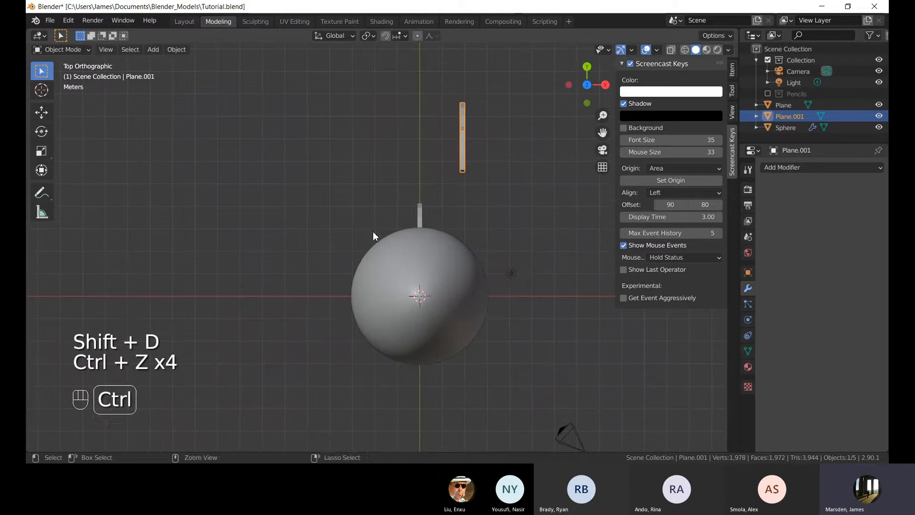
key("ctrl+z")
Reselect the plane and orbit around the egg to review the fin.
middle_click_drag(283, 265, 390, 201)
scroll(427, 252, "down", 4)
left_click(438, 264)
left_click(366, 248)
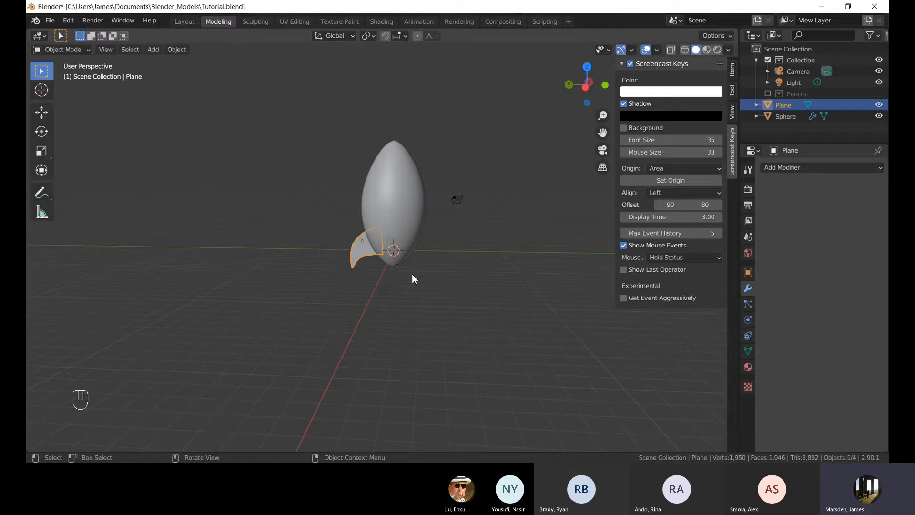
middle_click_drag(411, 274, 416, 252)
scroll(417, 252, "up", 5)
middle_click_drag(493, 283, 490, 281, "shift")
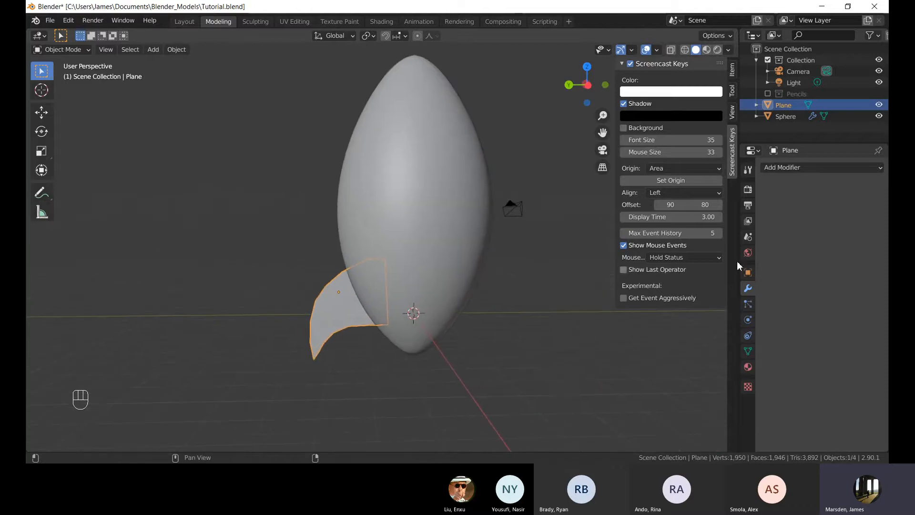
Rename the plane object as Fins.
double_click(784, 106)
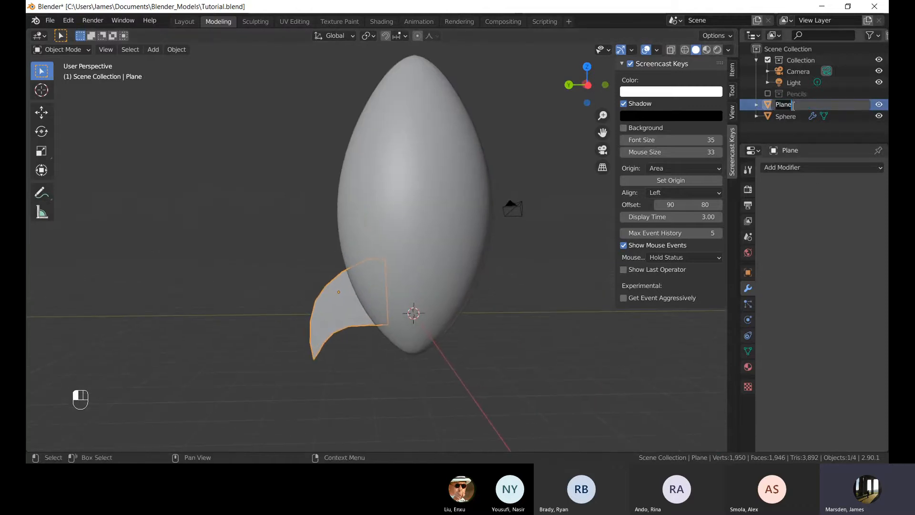
type("Fins")
key("Return")
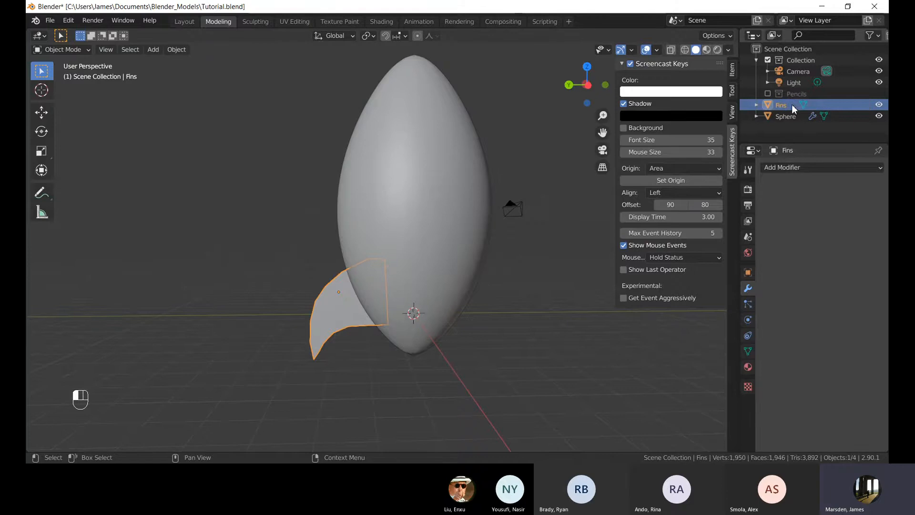
Select the egg-shaped sphere and rename it as Rocket.
left_click(472, 152)
double_click(787, 116)
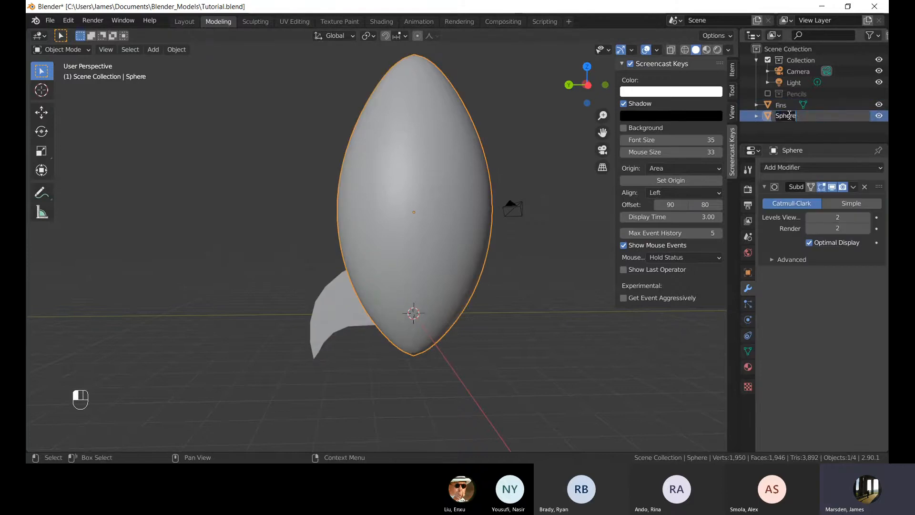
key("Return")
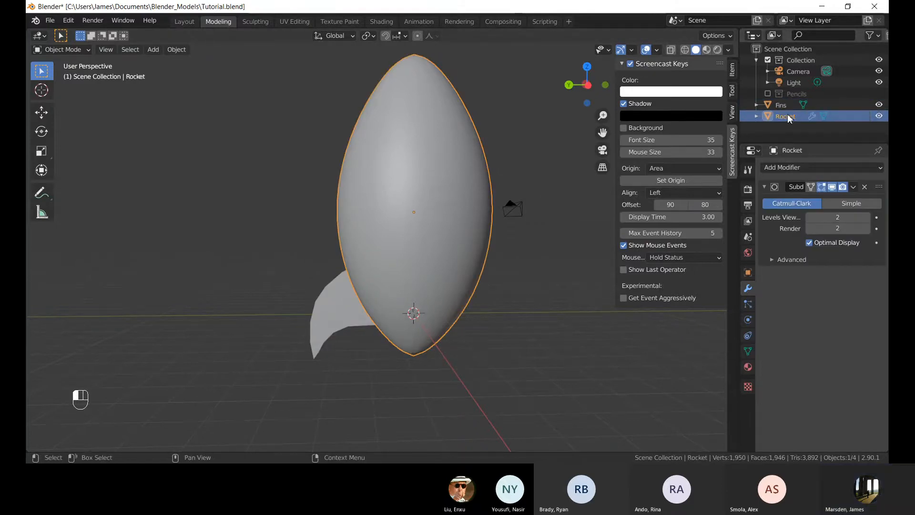
Select the Fins object and add a Mirror modifier to it.
middle_click_drag(474, 259, 473, 214, "shift")
scroll(473, 213, "up", 1)
left_click(534, 275)
middle_click_drag(359, 256, 361, 271)
left_click(325, 258)
middle_click_drag(400, 228, 421, 231, "shift")
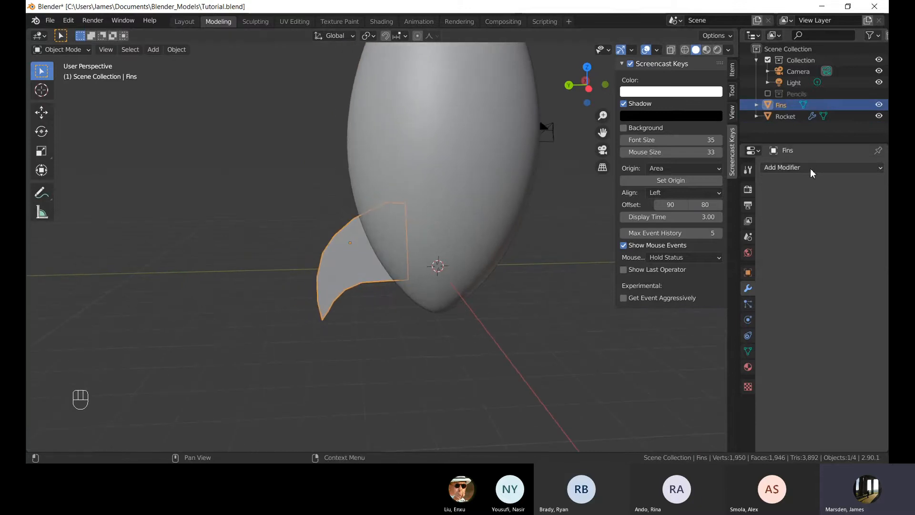
left_click(813, 169)
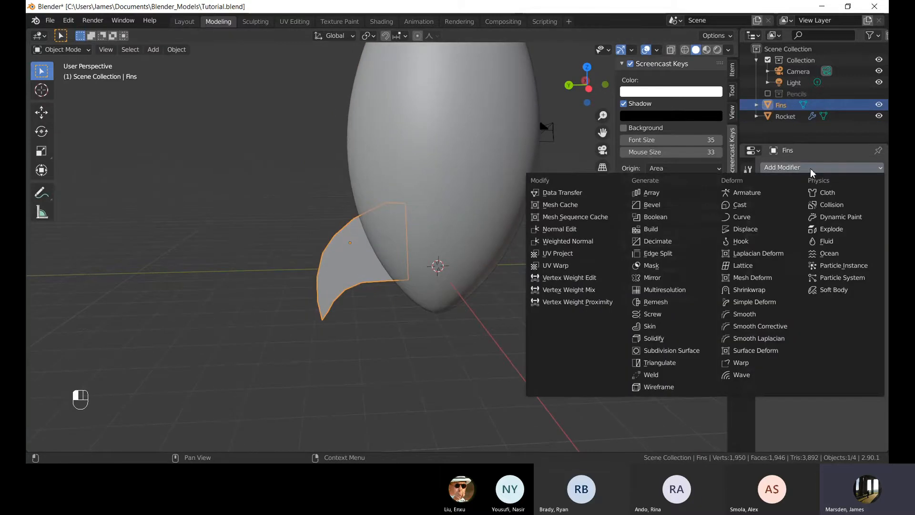
left_click(669, 283)
Enable mirroring on the Y axis in addition to X for the Fins.
middle_click_drag(500, 229, 349, 229)
middle_click_drag(358, 269, 313, 251)
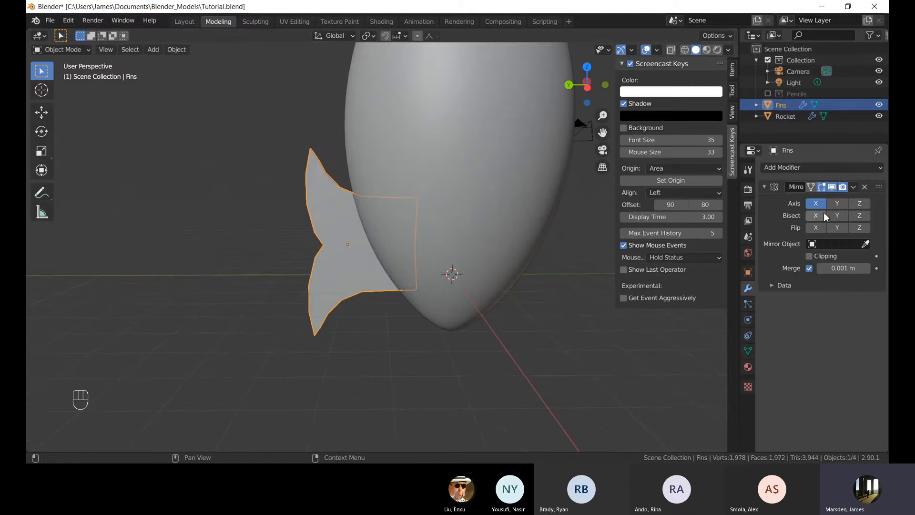
scroll(421, 183, "down", 3)
middle_click_drag(422, 183, 296, 258)
scroll(350, 278, "up", 3)
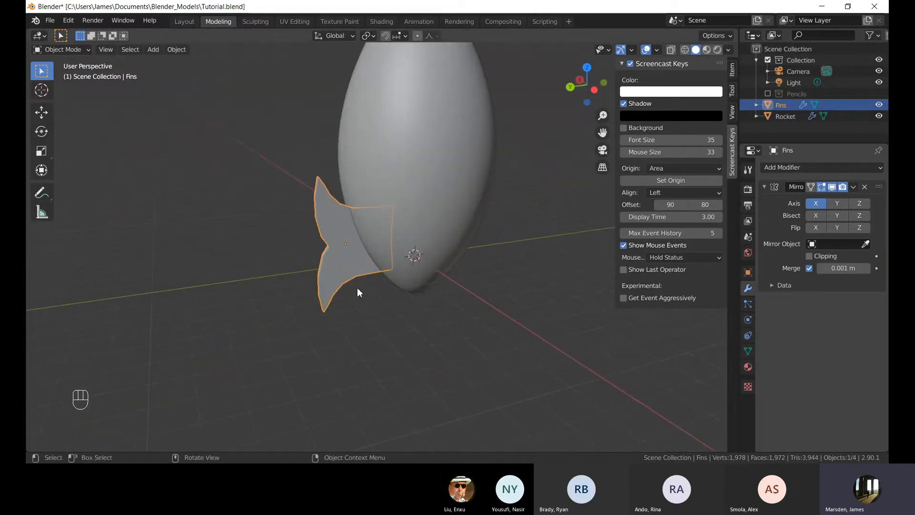
left_click(838, 204)
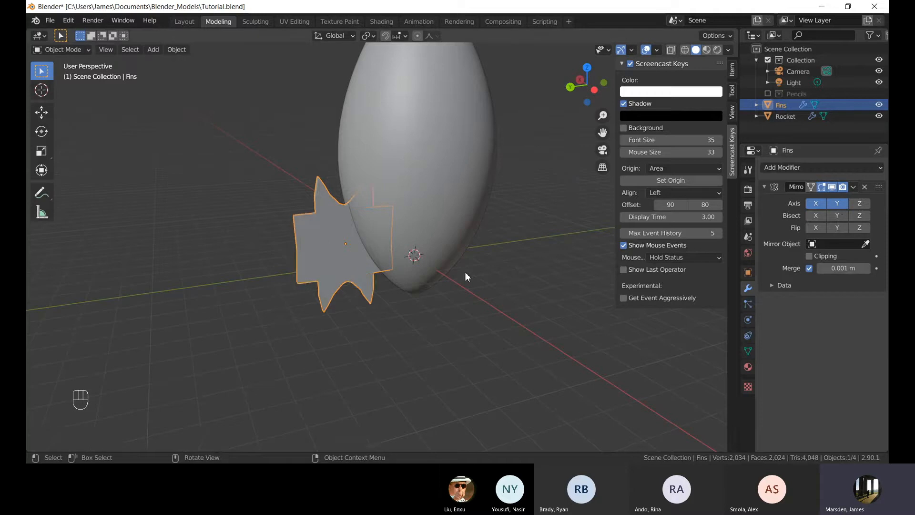
Set the Mirror modifier's mirror object to Rocket by picking the rocket in the viewport.
middle_click_drag(466, 271, 314, 248)
scroll(295, 243, "up", 3)
scroll(576, 272, "down", 1)
middle_click_drag(576, 271, 582, 277)
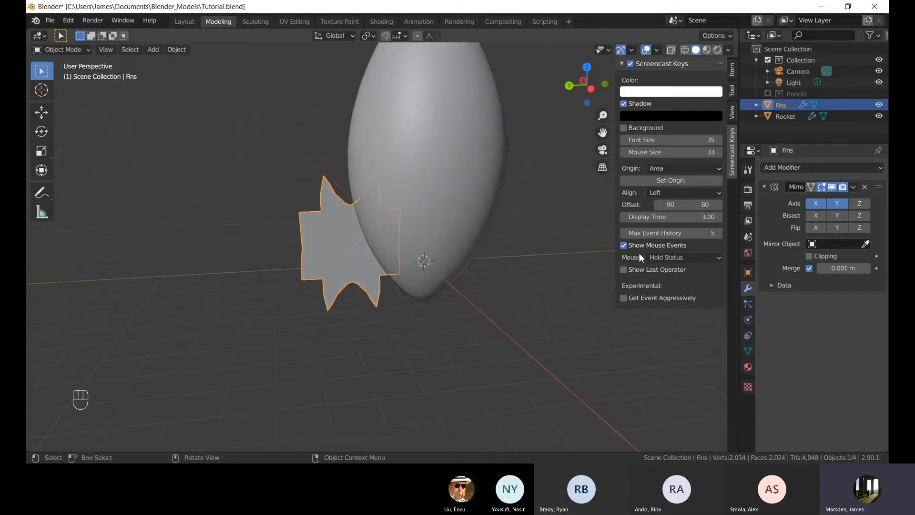
left_click(866, 244)
left_click(442, 164)
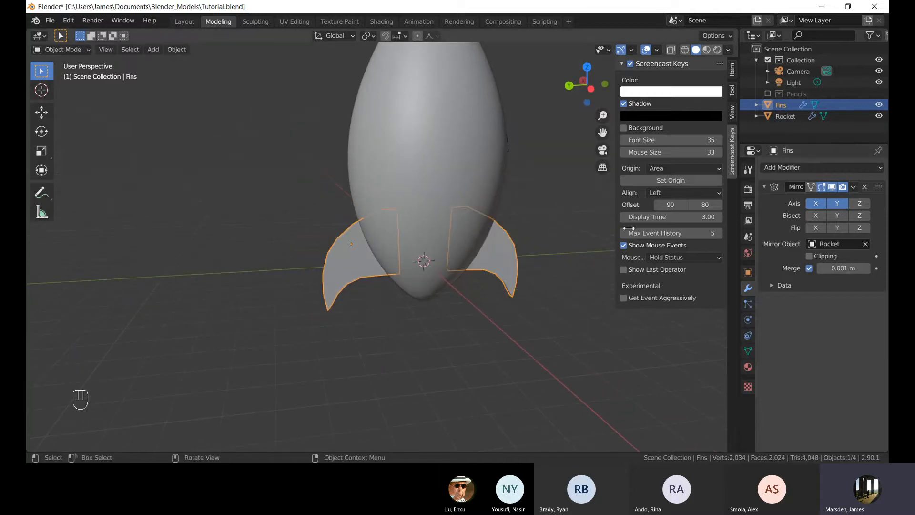
Clear the Fins' mirror object, then pick the Rocket as mirror object again and reselect the Fins.
middle_click_drag(457, 210, 495, 238)
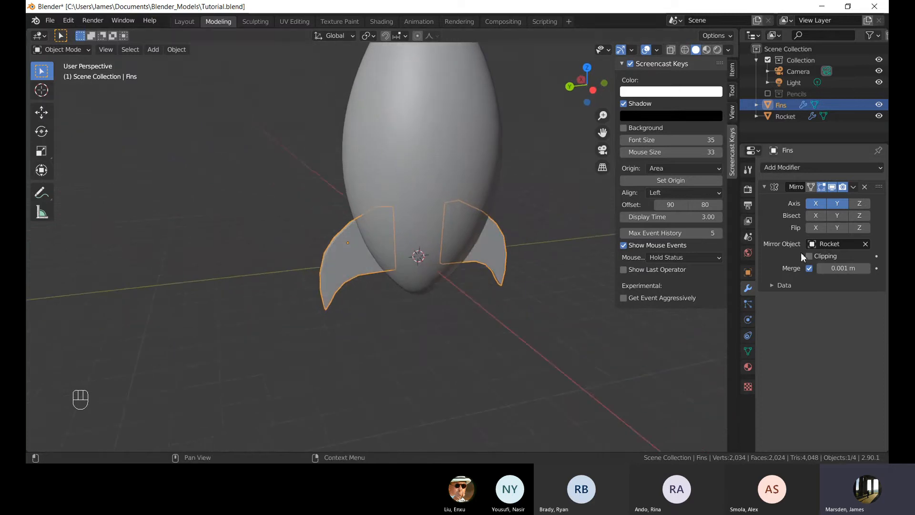
left_click(866, 244)
left_click(865, 244)
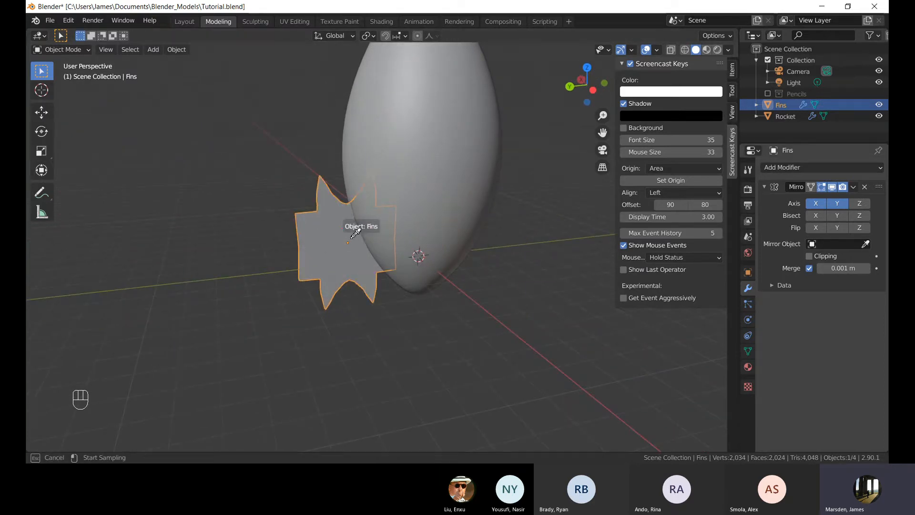
key("Escape")
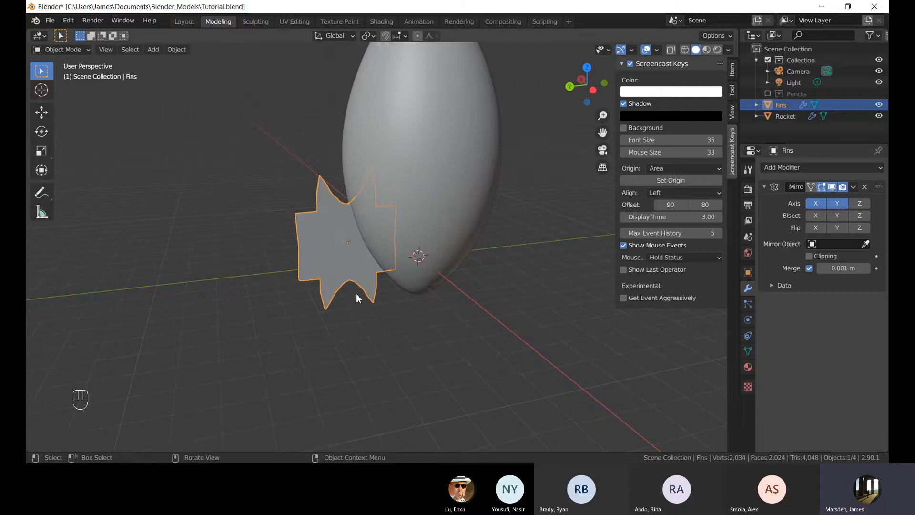
scroll(317, 258, "up", 3)
middle_click_drag(317, 257, 364, 280, "shift")
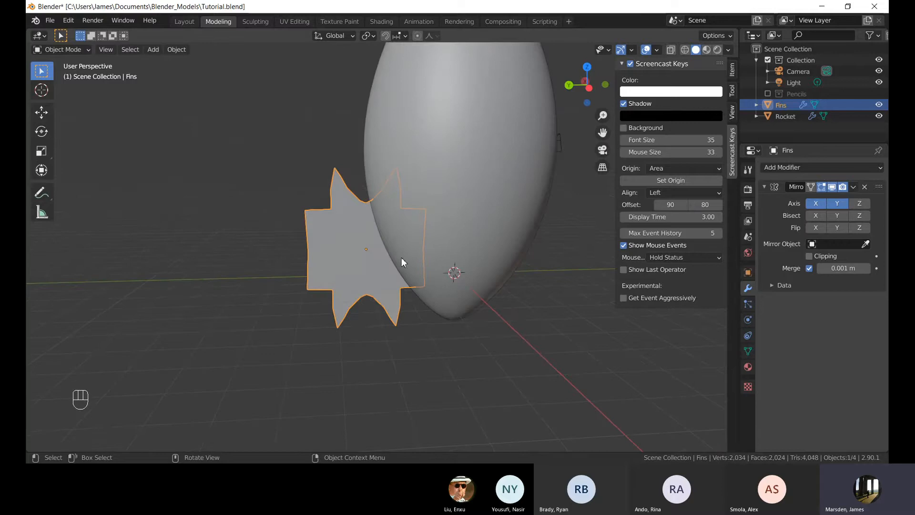
middle_click_drag(403, 253, 344, 253, "shift")
middle_click_drag(378, 261, 402, 267)
scroll(401, 267, "down", 1)
left_click(865, 244)
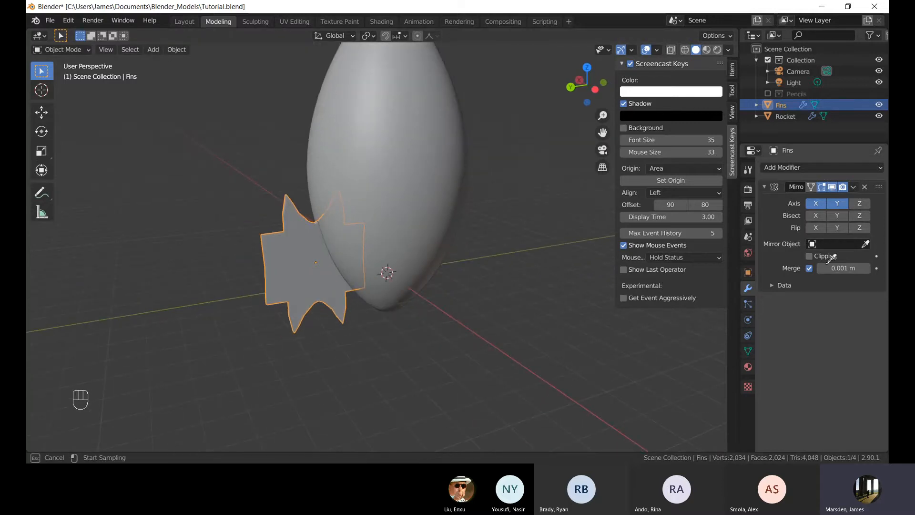
left_click(395, 143)
left_click(418, 139)
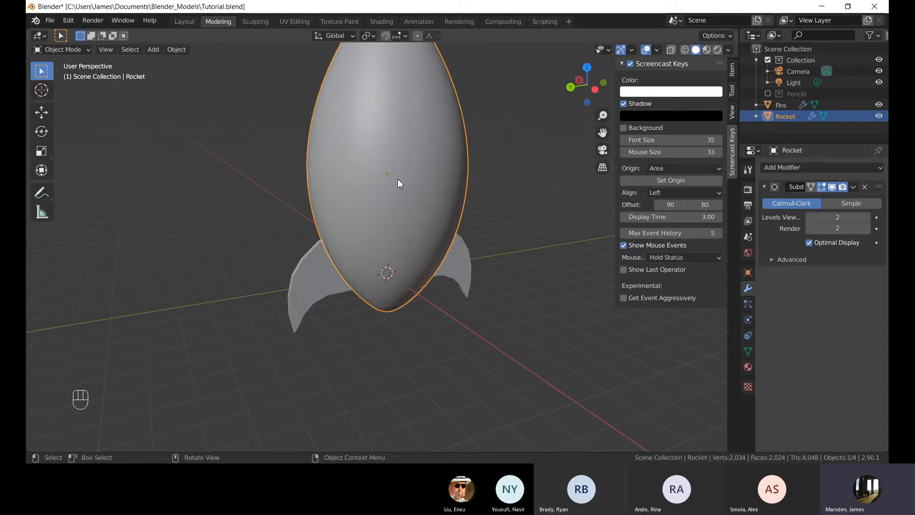
left_click(330, 267)
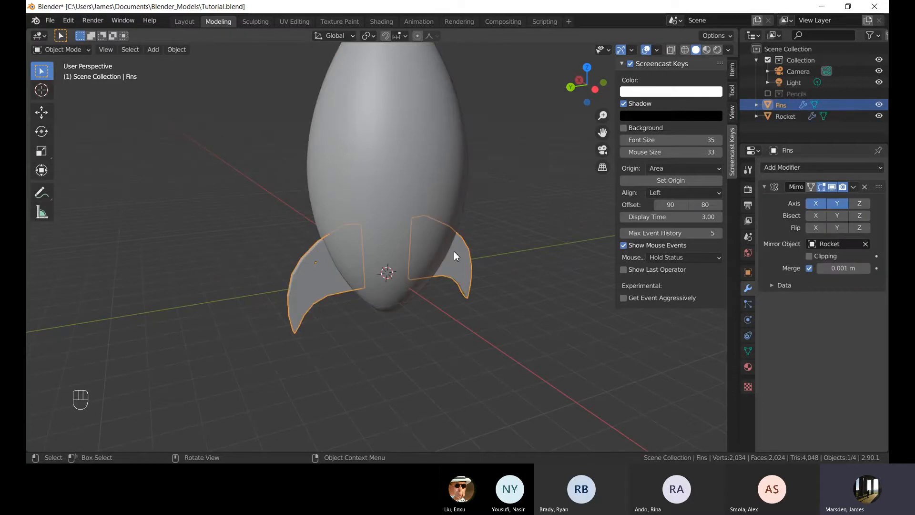
In top view, move the Fins object about -1.65 m in X and 0.25 m in Y.
mouse_move(454, 251)
middle_mouse_down()
mouse_move(402, 296)
mouse_move(454, 250)
mouse_move(465, 255)
middle_mouse_up()
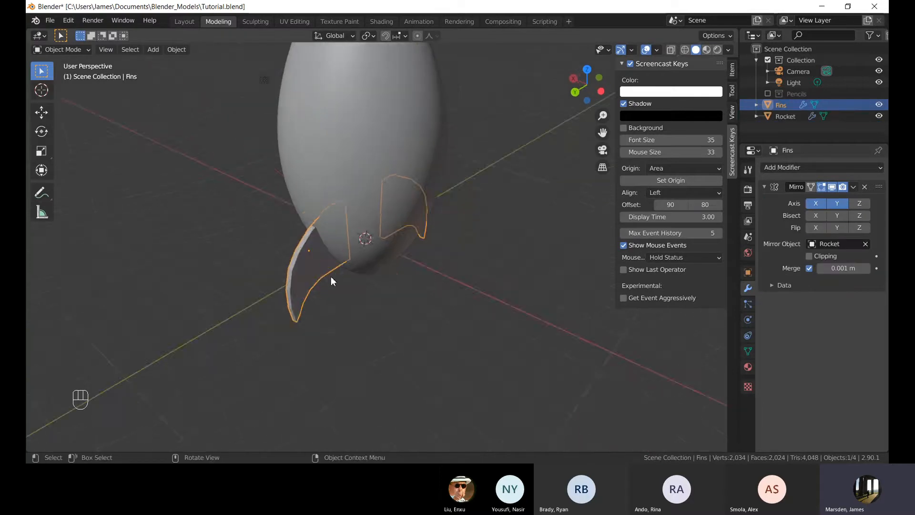
middle_click_drag(332, 280, 441, 265)
middle_click_drag(351, 204, 415, 219)
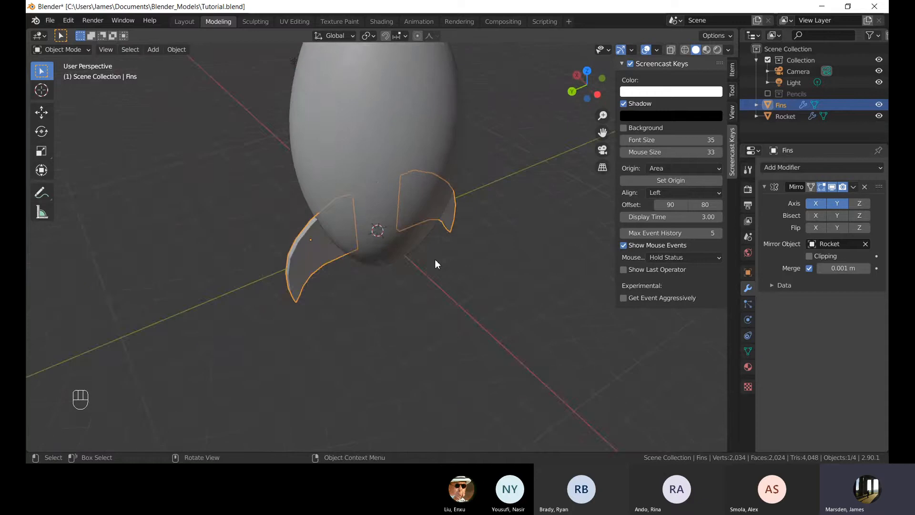
middle_click_drag(434, 259, 487, 238)
middle_click_drag(399, 293, 444, 253, "shift")
key("KP_7")
scroll(455, 240, "up", 1)
key("g")
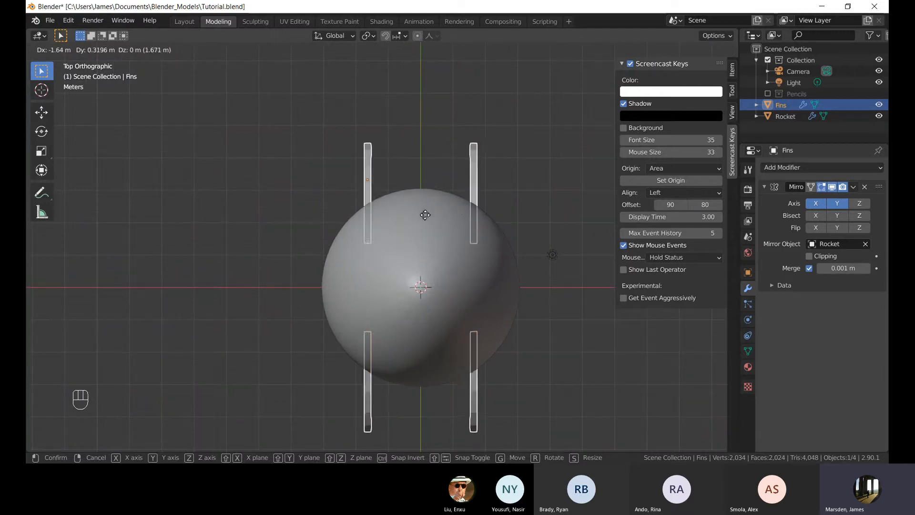
left_click(425, 218)
Rotate the Fins object 45° about the Z axis.
key("r")
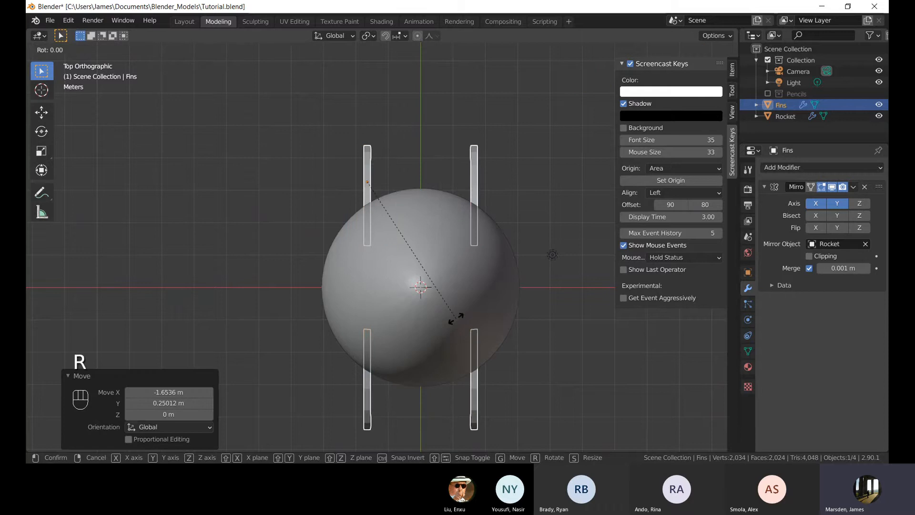
key("z")
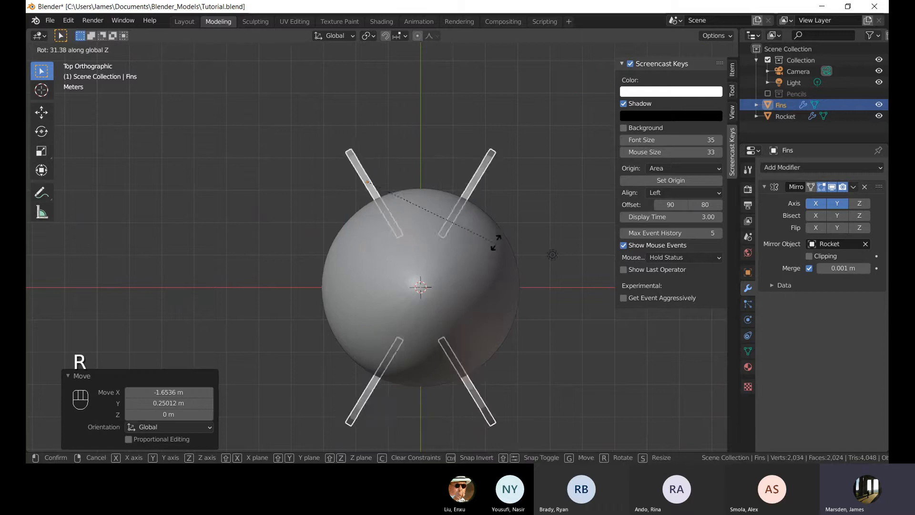
type("45")
key("Return")
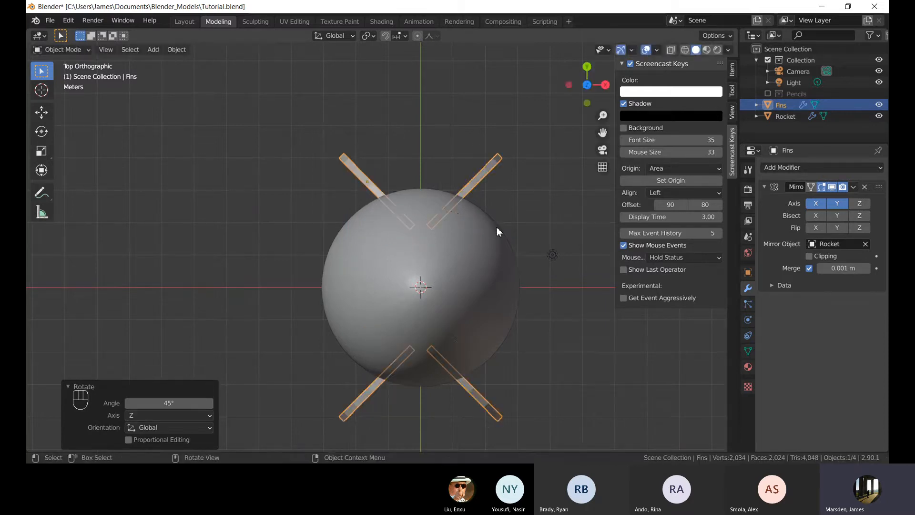
Start moving the Fins object in top view.
key("g")
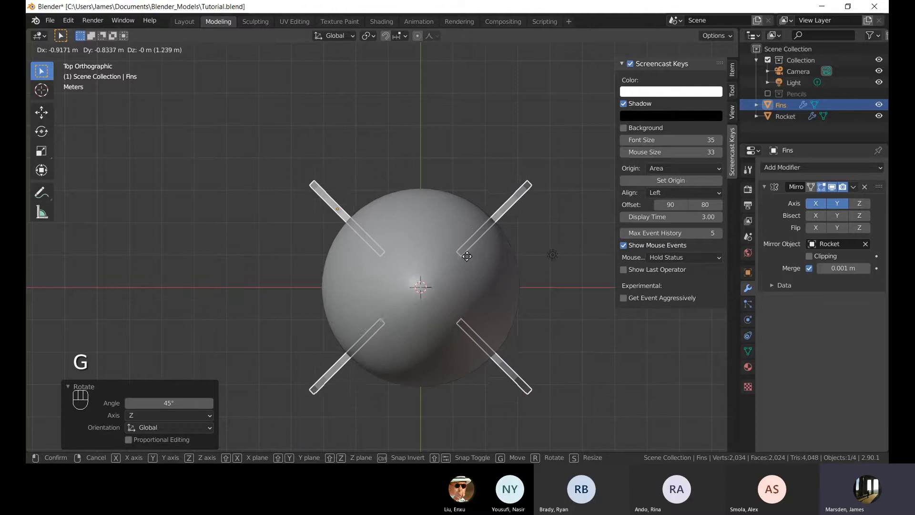
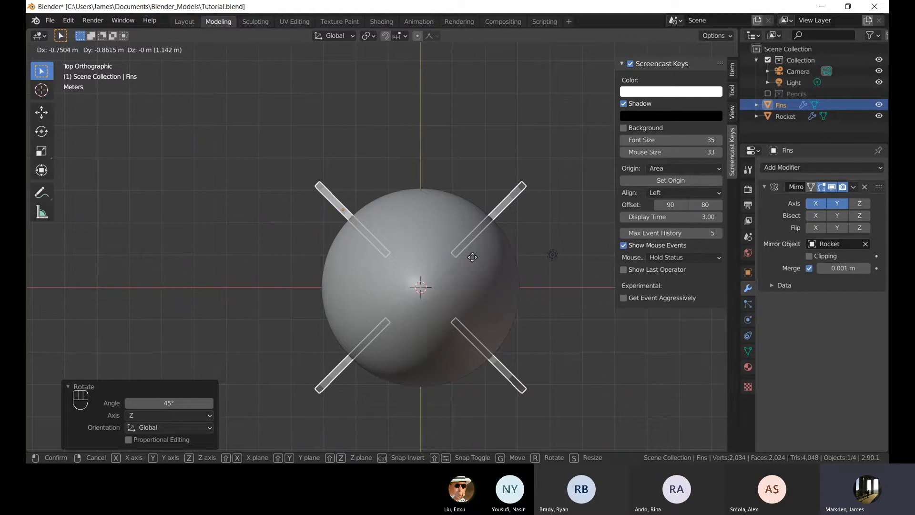
Redo the Fins move in top view, shifting the object about -0.71 m in X and -0.89 m in Y.
right_click(472, 257)
left_click(464, 260)
left_click(370, 173)
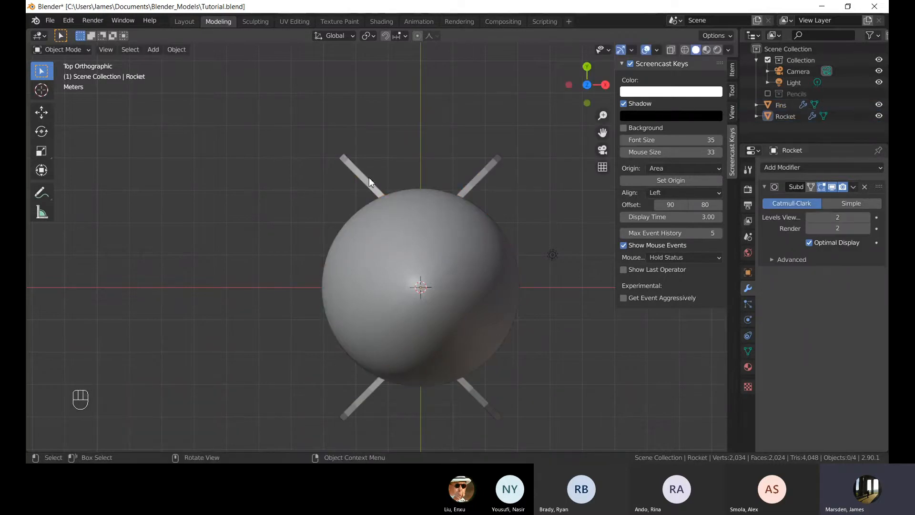
left_click(369, 178)
key("g")
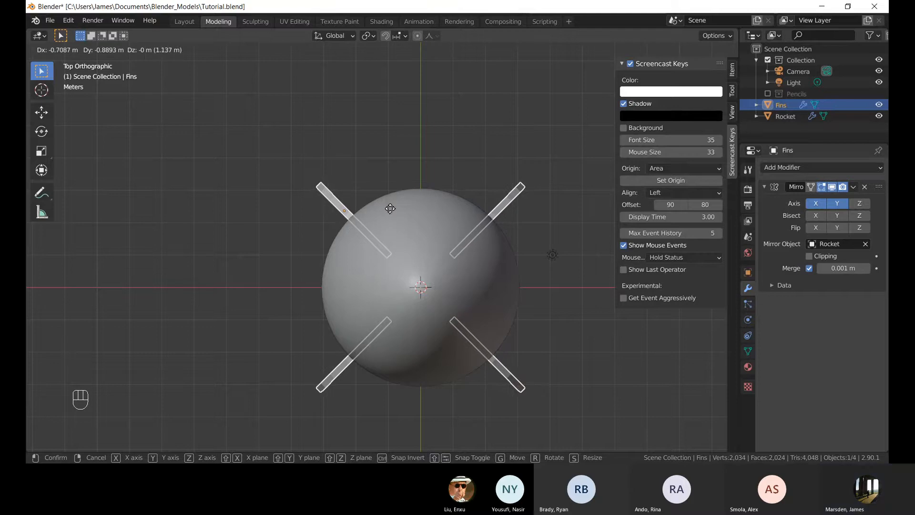
left_click(390, 208)
Move the Fins object about 0.42 m up along the Z axis.
left_click(253, 229)
middle_click_drag(252, 229, 412, 199)
left_click(406, 204, "shift")
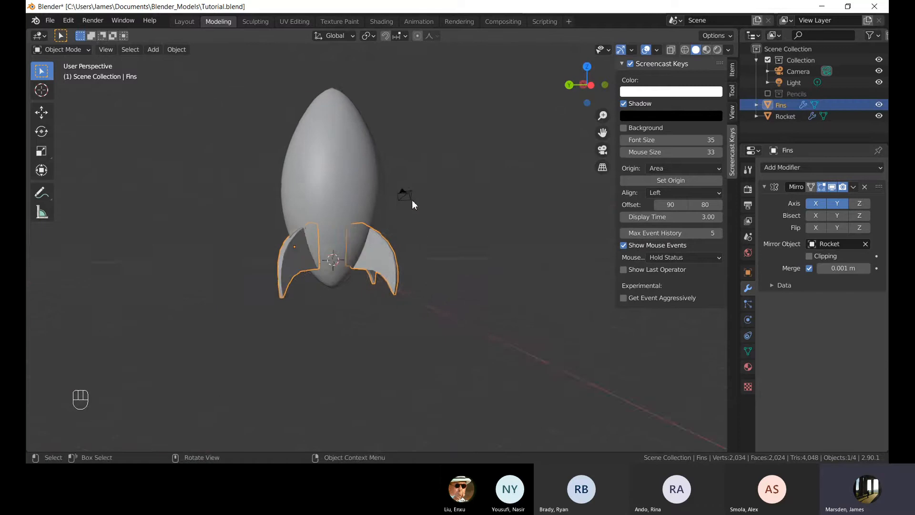
middle_click_drag(420, 238, 388, 285)
scroll(382, 280, "up", 3)
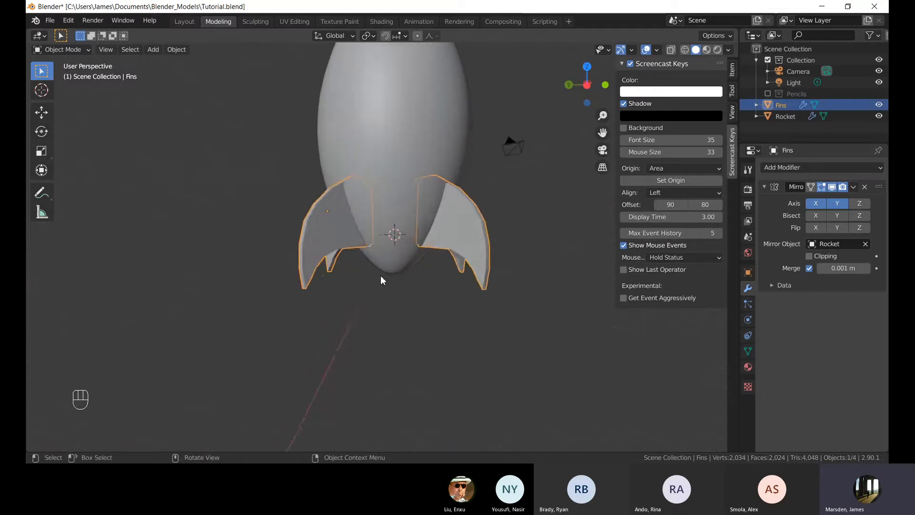
key("g")
key("z")
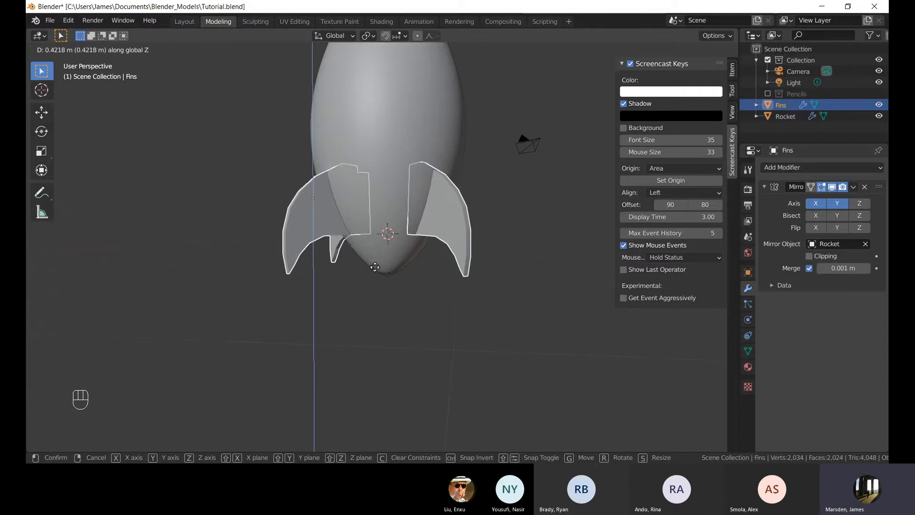
left_click(374, 269)
key("s")
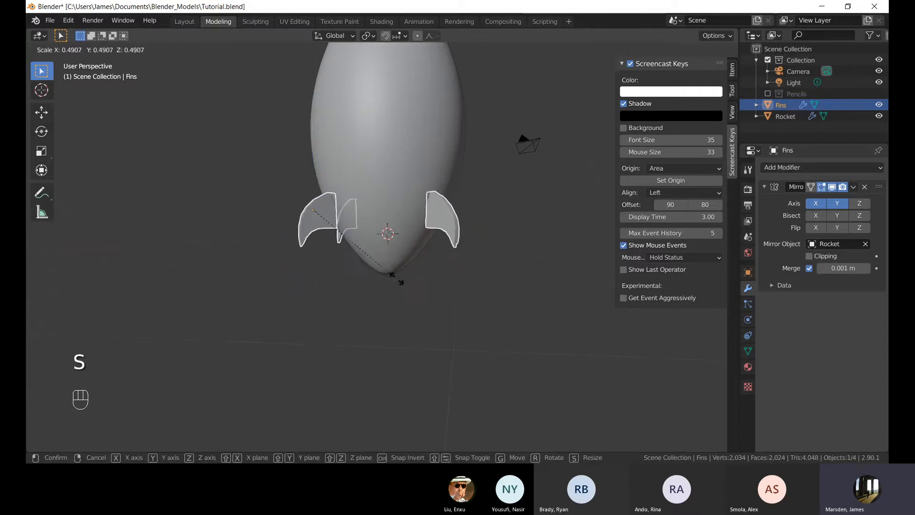
right_click(426, 293)
left_click(173, 191)
middle_click_drag(259, 155, 270, 179)
scroll(334, 224, "down", 1)
middle_click_drag(392, 268, 380, 172)
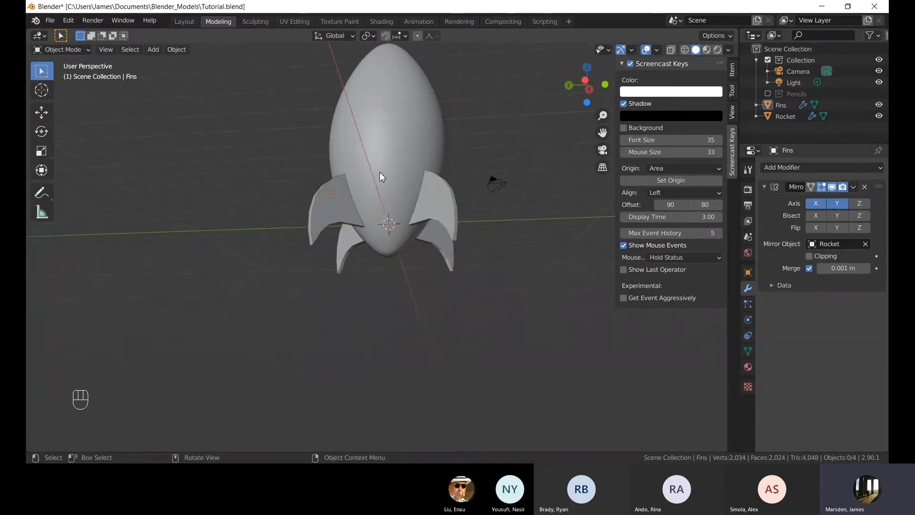
Shade the Fins object smooth.
middle_click_drag(439, 194, 445, 248)
left_click(440, 258)
scroll(352, 286, "up", 4)
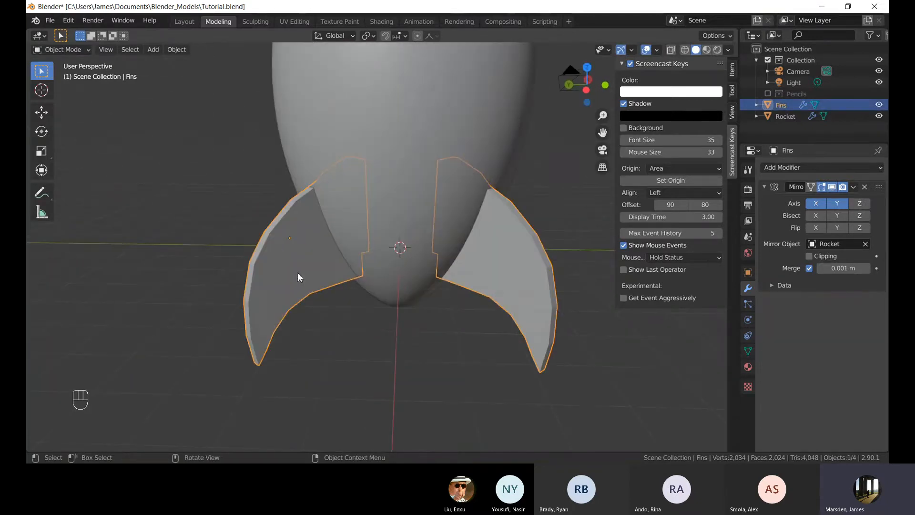
right_click(305, 296)
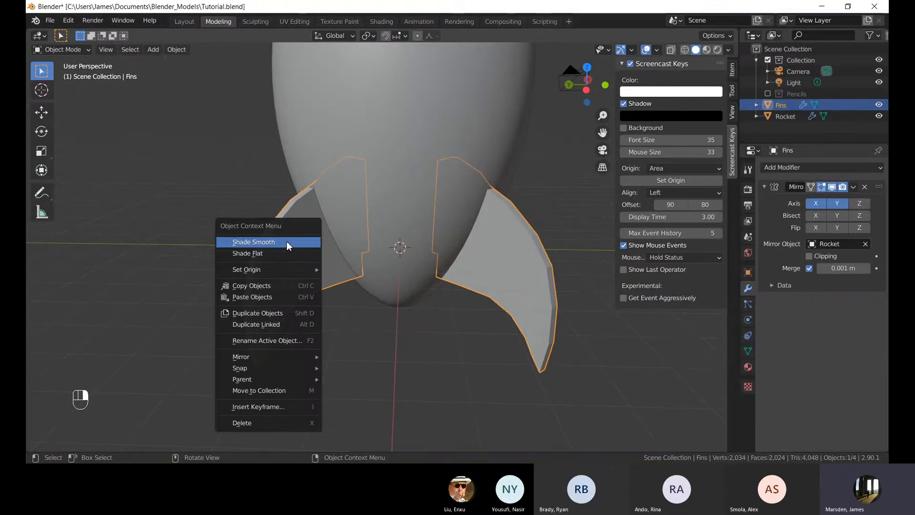
left_click(287, 241)
Collapse the Fins' Mirror modifier and add a Subdivision Surface modifier.
left_click(416, 347)
middle_click_drag(416, 347, 406, 330)
left_click(280, 234)
middle_click_drag(352, 263, 401, 255, "shift")
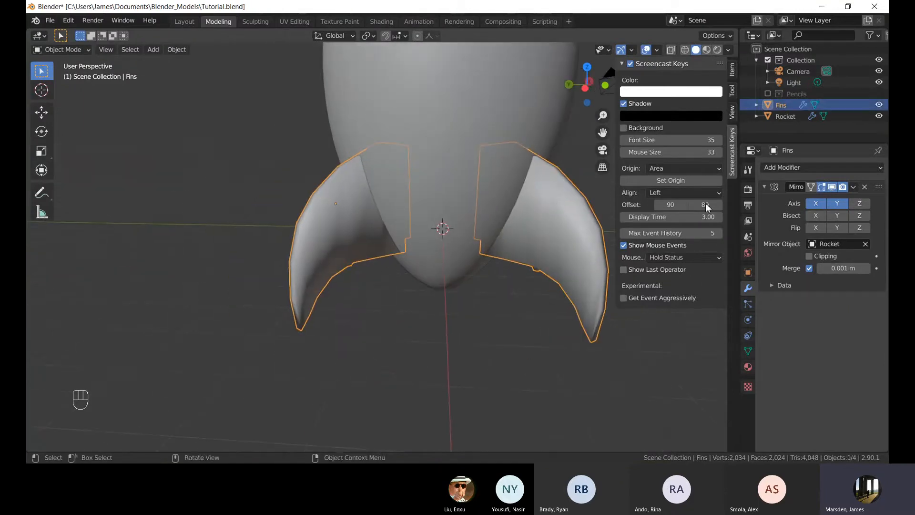
left_click(764, 186)
left_click(765, 186)
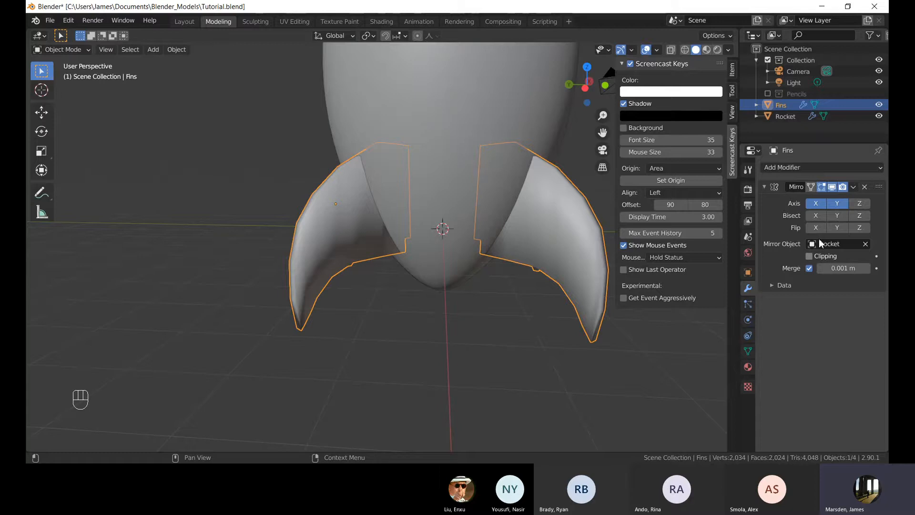
left_click(766, 187)
left_click(799, 167)
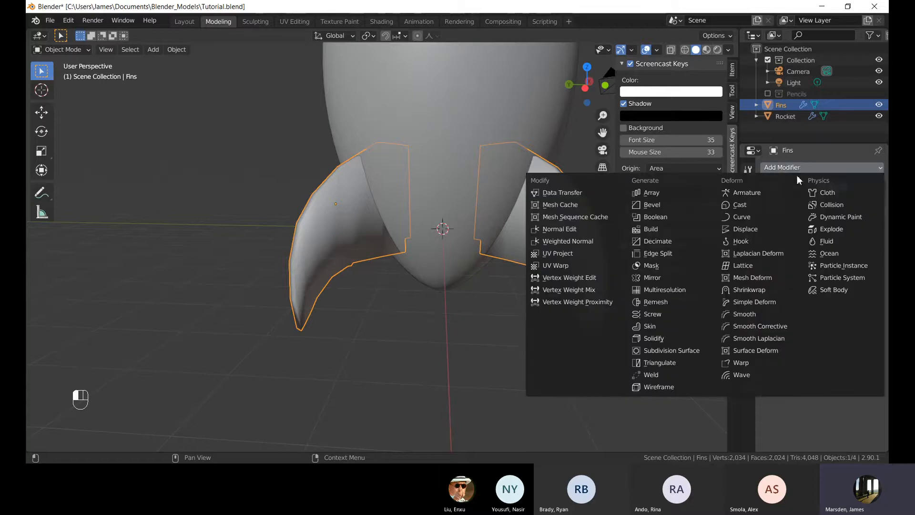
left_click(685, 351)
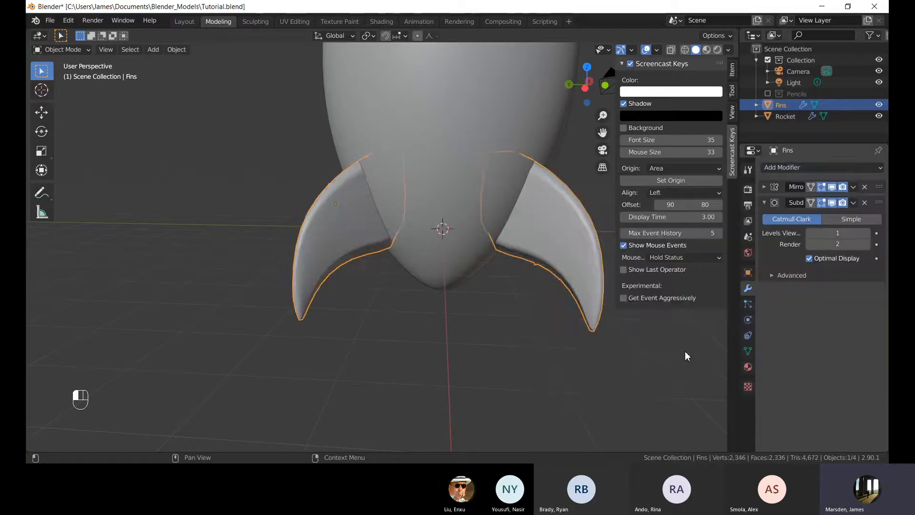
Set the Subdivision Surface viewport levels to 3.
middle_click_drag(430, 299, 397, 294)
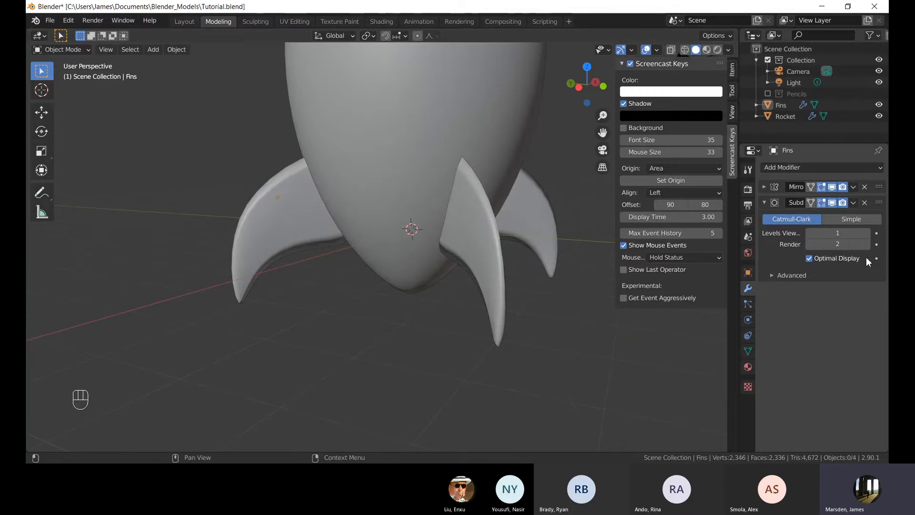
left_click(866, 233)
left_click(867, 233)
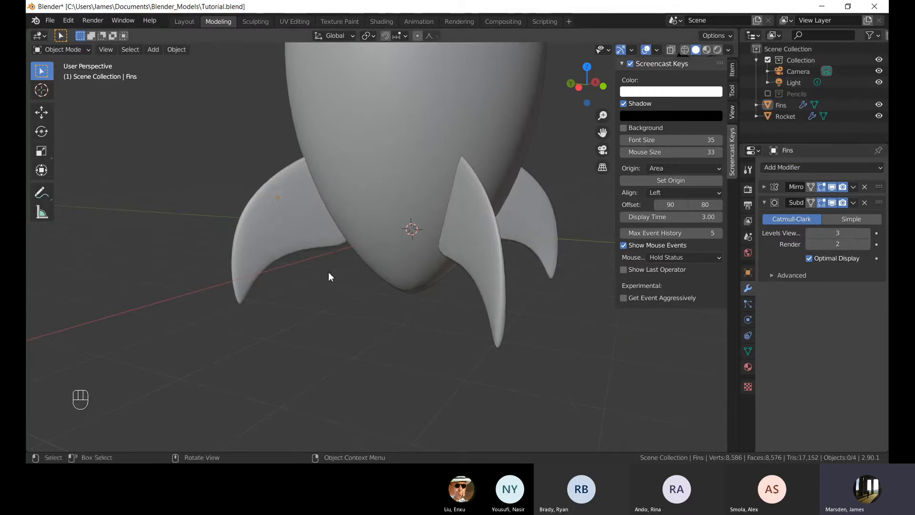
Enter Edit Mode on the Fins and turn on X-ray.
middle_click_drag(328, 272, 372, 292)
scroll(363, 278, "down", 3)
scroll(453, 281, "down", 2)
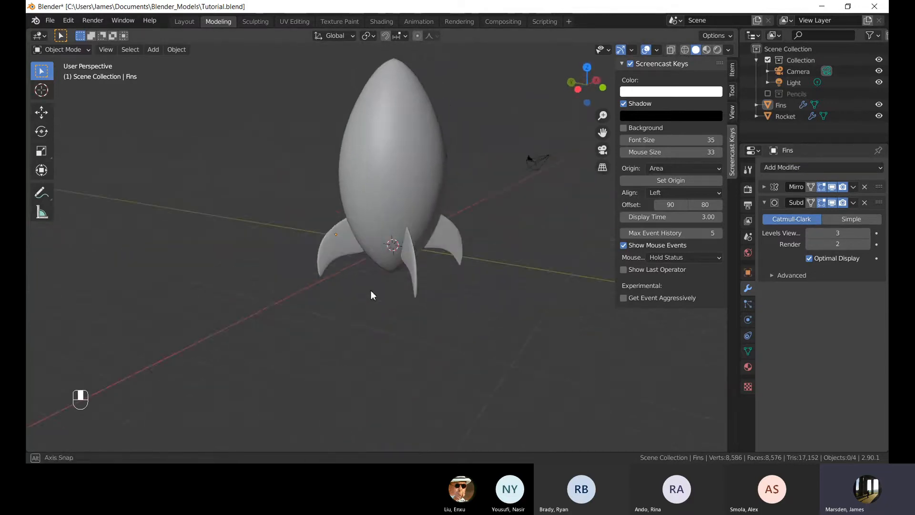
scroll(396, 280, "up", 5)
left_click(296, 227)
middle_click_drag(297, 223, 326, 243, "shift")
middle_click_drag(326, 243, 338, 301)
key("Tab")
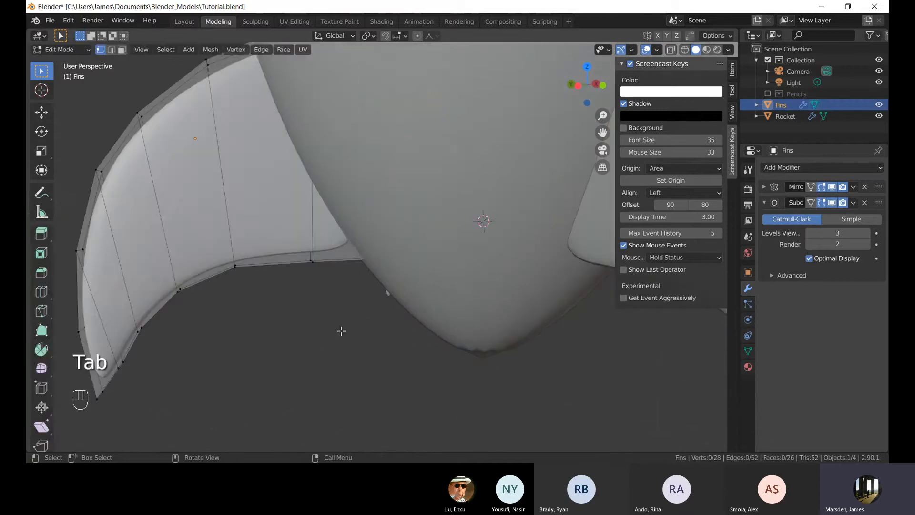
key("alt+z")
In face mode, select the fin's inner end face and extrude it about 0.64 m along its normal.
scroll(353, 238, "down", 4)
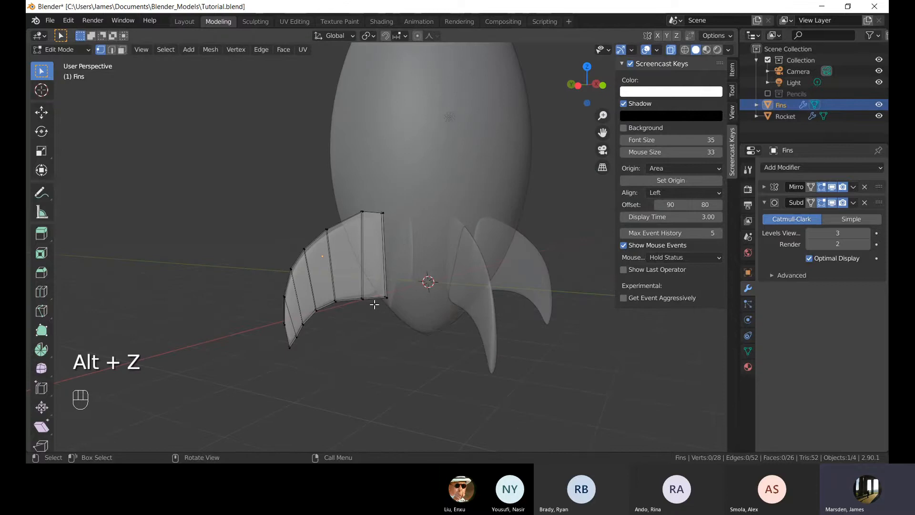
middle_click_drag(374, 304, 356, 303)
middle_click_drag(375, 299, 382, 266, "shift")
scroll(382, 266, "up", 2)
middle_click_drag(383, 266, 316, 248)
key("3")
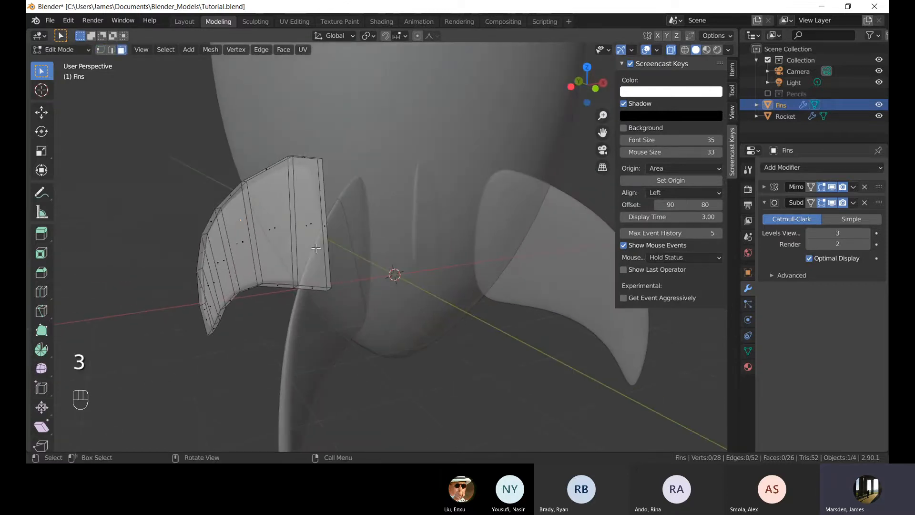
left_click(329, 228)
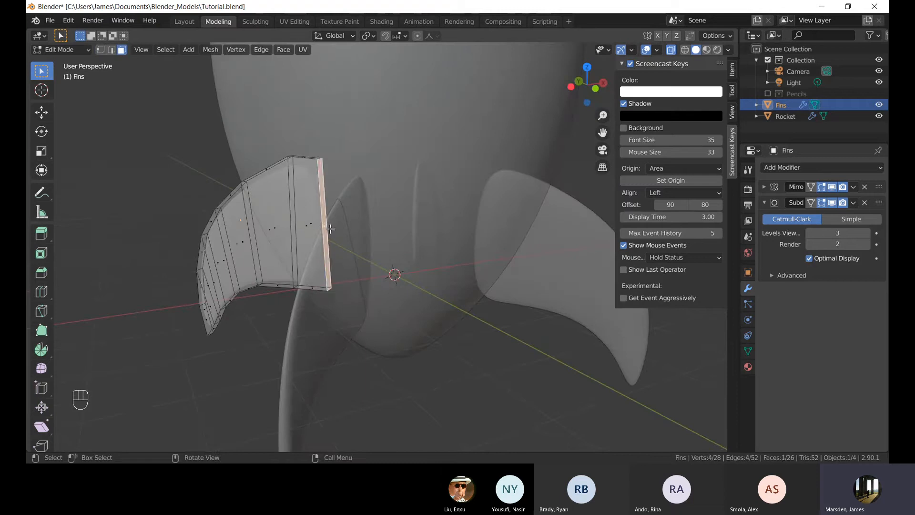
scroll(349, 254, "up", 3)
middle_click_drag(319, 265, 409, 268)
key("e")
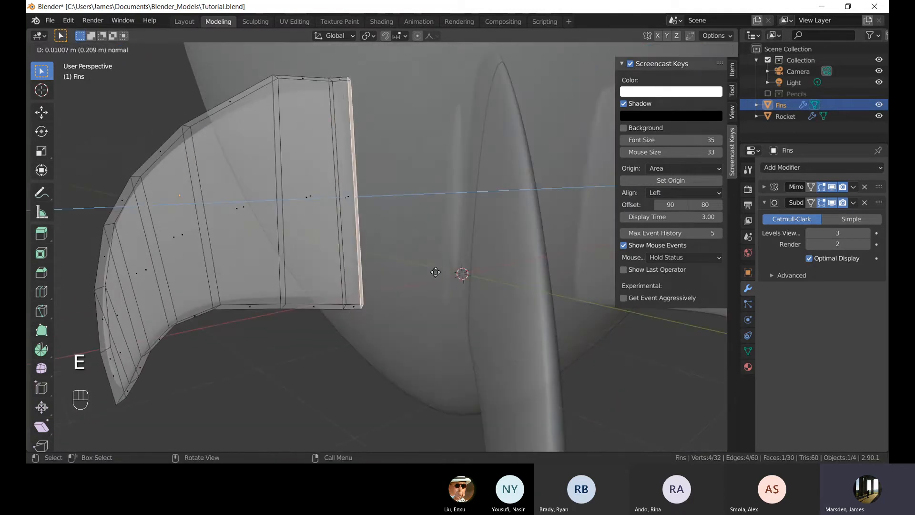
left_click(464, 276)
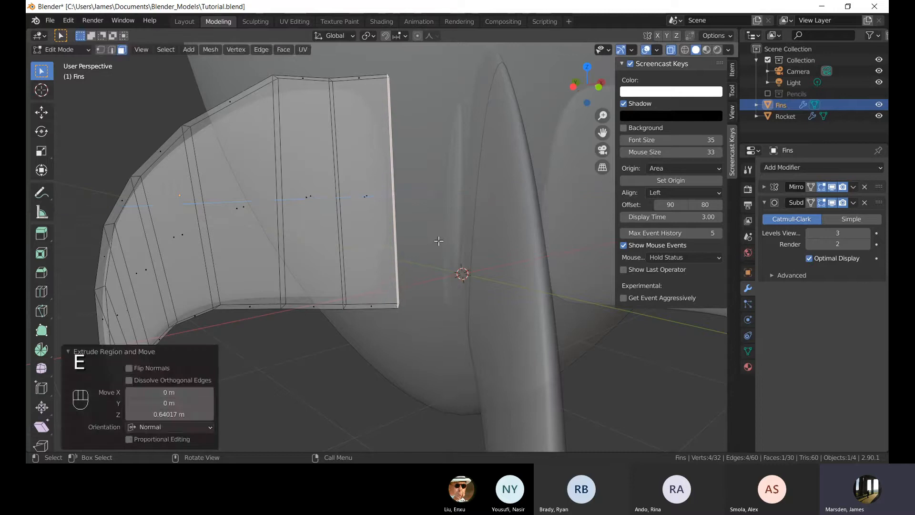
Return the Fins to Object Mode and turn X-ray off.
key("Tab")
key("Tab")
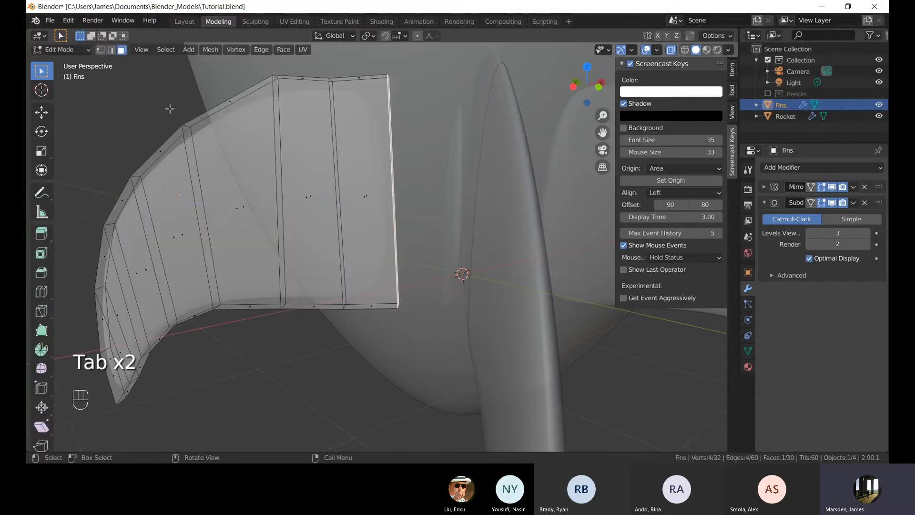
middle_click_drag(170, 109, 382, 110)
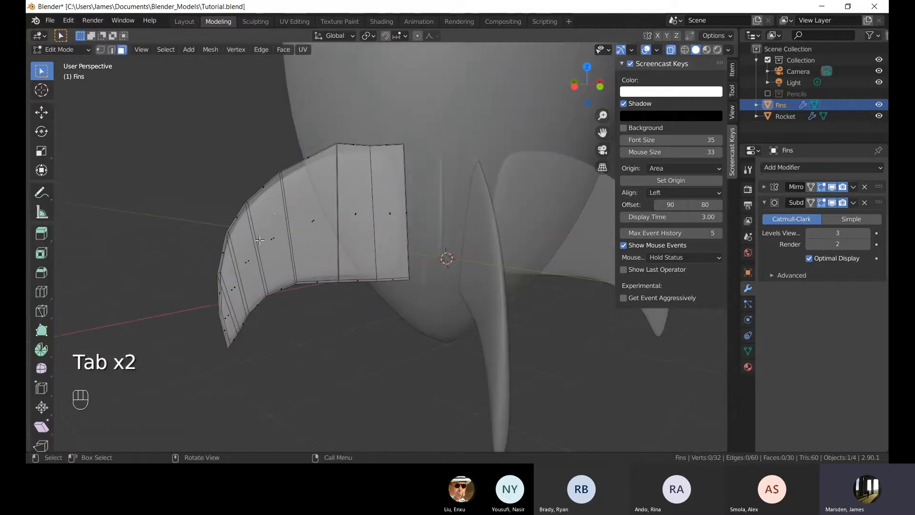
key("Tab")
key("alt+z")
left_click(345, 326)
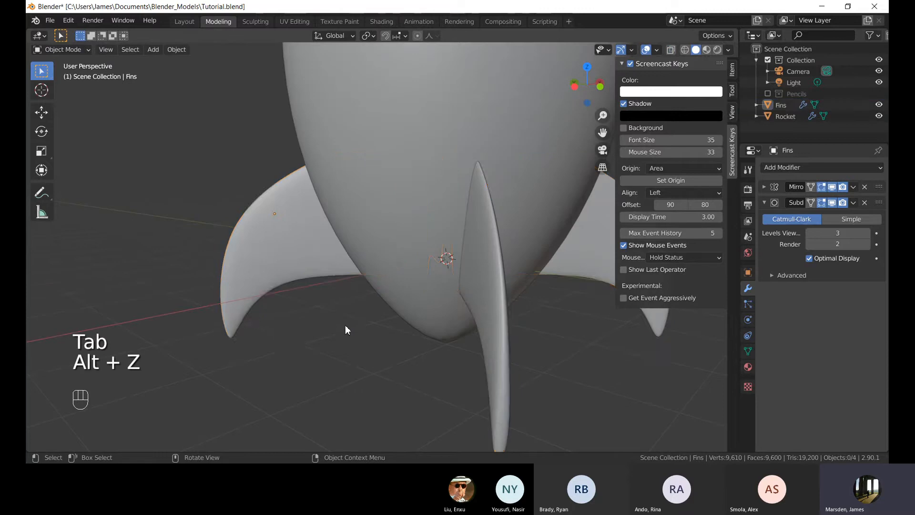
Orbit and zoom around the rocket to examine the finished fins.
middle_click_drag(345, 325, 373, 299)
scroll(402, 313, "down", 3)
scroll(375, 298, "up", 6)
scroll(354, 258, "up", 3)
scroll(355, 258, "down", 9)
scroll(433, 263, "down", 3)
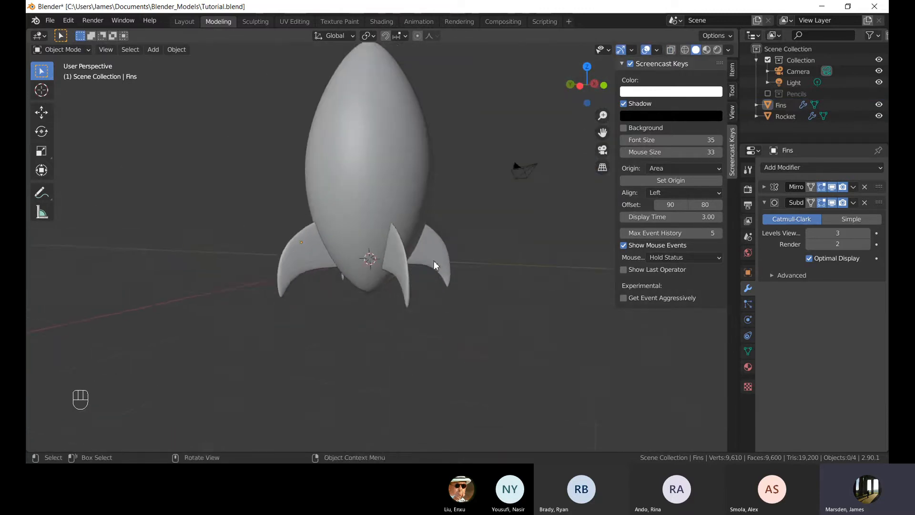
middle_click_drag(434, 262, 392, 231)
middle_click_drag(403, 197, 371, 237, "shift")
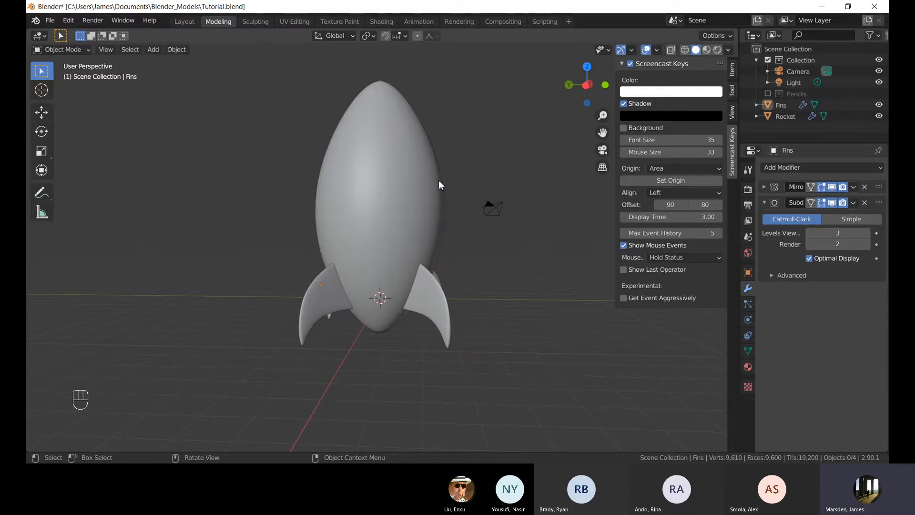
middle_click_drag(416, 169, 400, 290)
scroll(399, 286, "up", 3)
Select the Rocket, enter Edit Mode in vertex mode, and delete the vertex at its bottom tip.
left_click(393, 248)
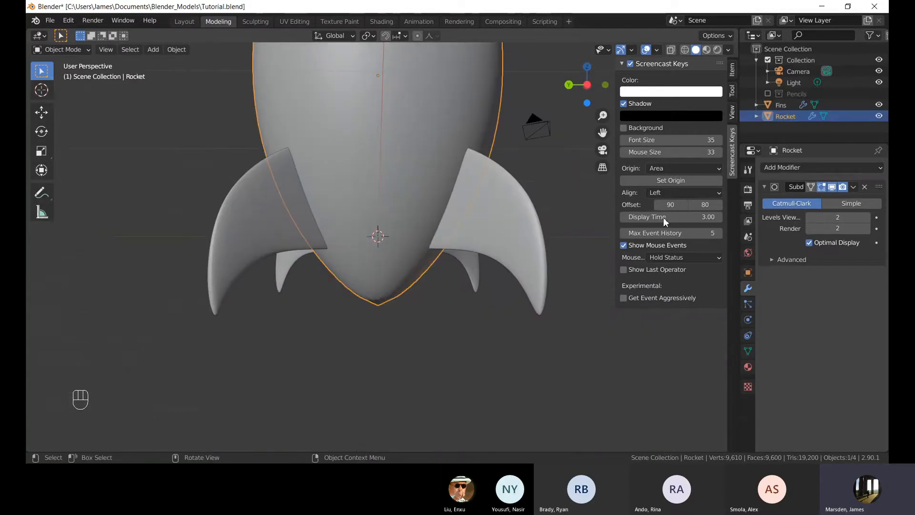
scroll(410, 188, "down", 4)
middle_click_drag(382, 170, 461, 225, "shift")
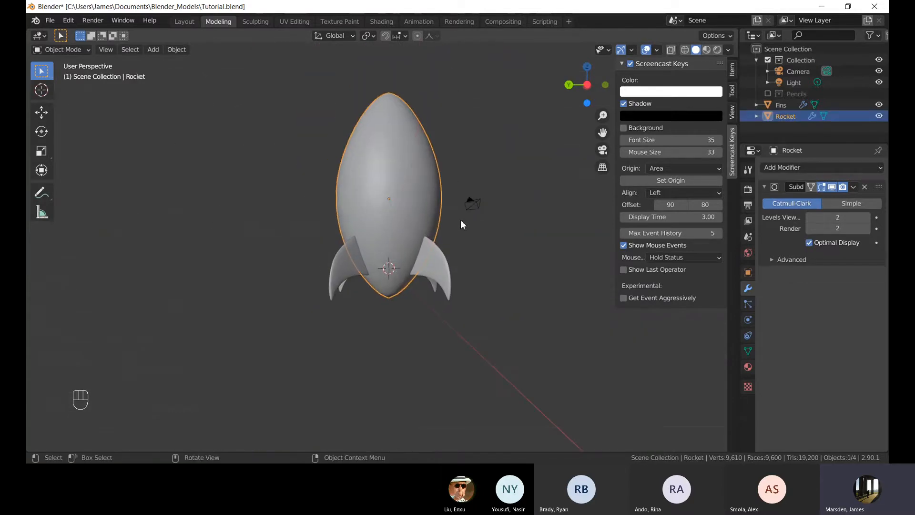
key("Tab")
scroll(403, 301, "up", 5)
middle_click_drag(416, 304, 360, 246)
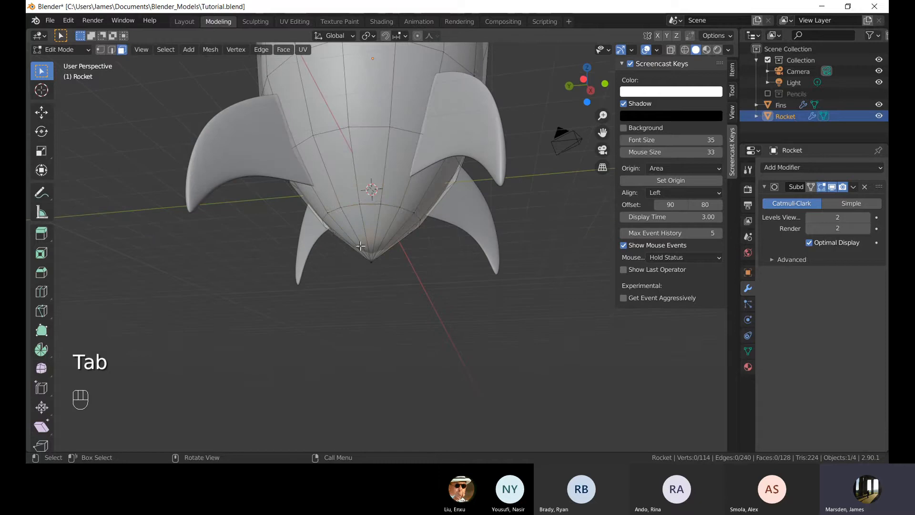
left_click_drag(360, 246, 421, 300)
key("1")
left_click(421, 301)
left_click_drag(346, 236, 393, 285)
middle_click_drag(393, 284, 321, 243)
middle_click_drag(356, 278, 427, 261, "shift")
scroll(428, 227, "up", 3)
middle_click_drag(407, 181, 422, 204)
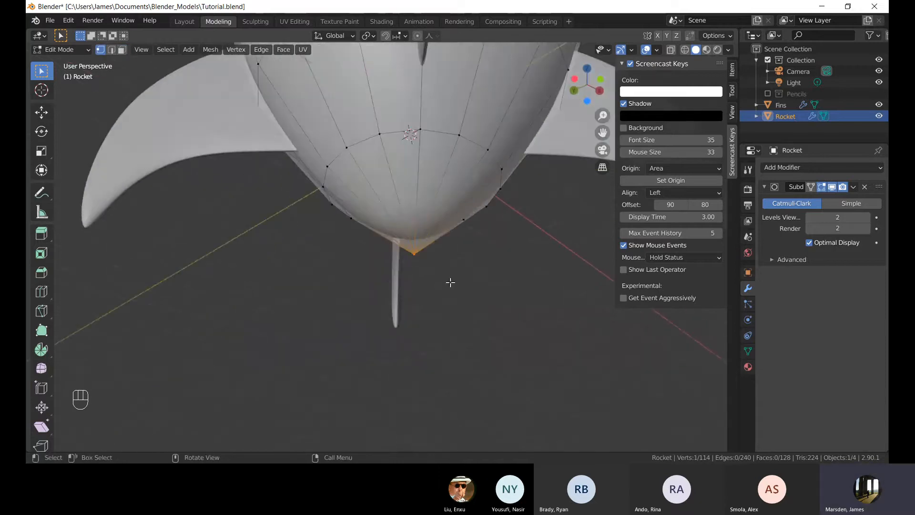
key("x")
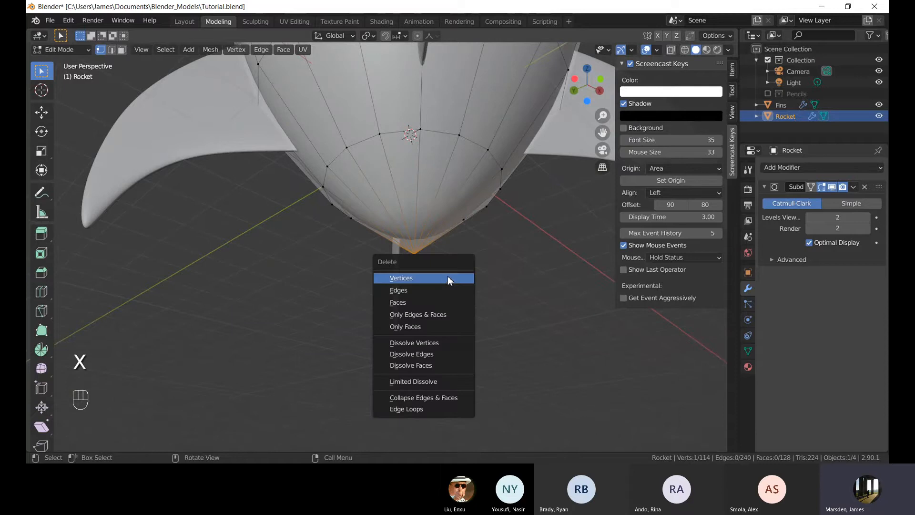
left_click(449, 276)
Select the edge loop around the opening at the Rocket's base.
middle_click_drag(466, 258, 355, 219)
scroll(355, 219, "up", 3)
middle_click_drag(414, 205, 411, 320)
middle_click_drag(411, 320, 407, 278, "shift")
scroll(407, 278, "down", 2)
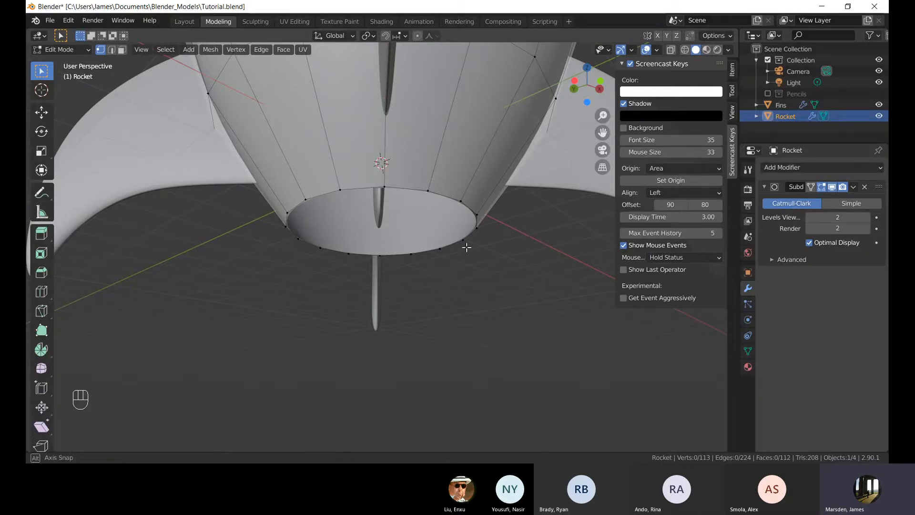
middle_click_drag(465, 247, 392, 193)
middle_click_drag(440, 232, 491, 278)
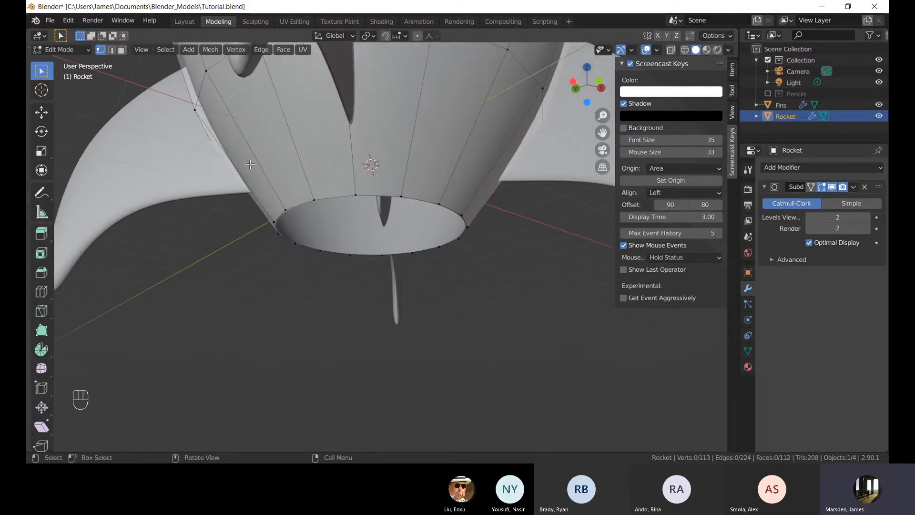
left_click_drag(250, 164, 511, 322)
middle_click_drag(570, 312, 503, 323)
scroll(503, 323, "up", 1)
left_click(503, 323)
middle_click_drag(383, 327, 445, 328)
scroll(442, 320, "up", 1)
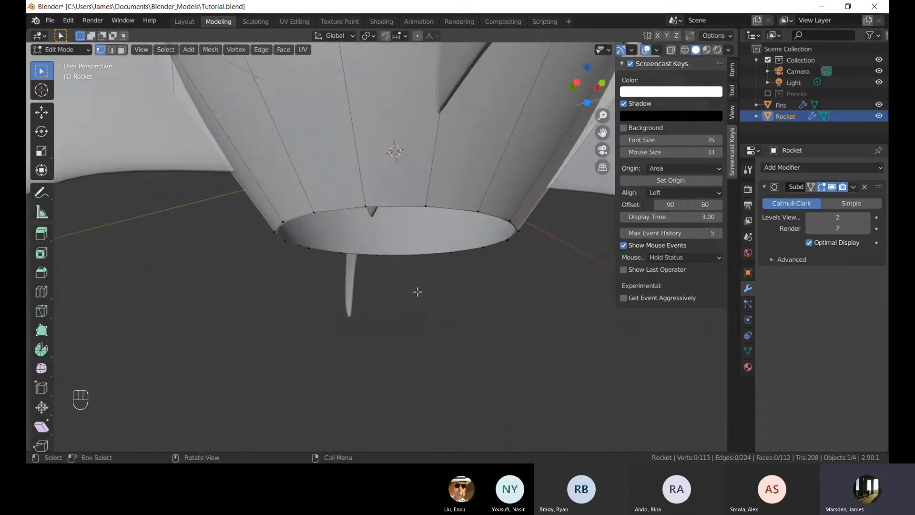
middle_click_drag(417, 291, 400, 275)
key("alt")
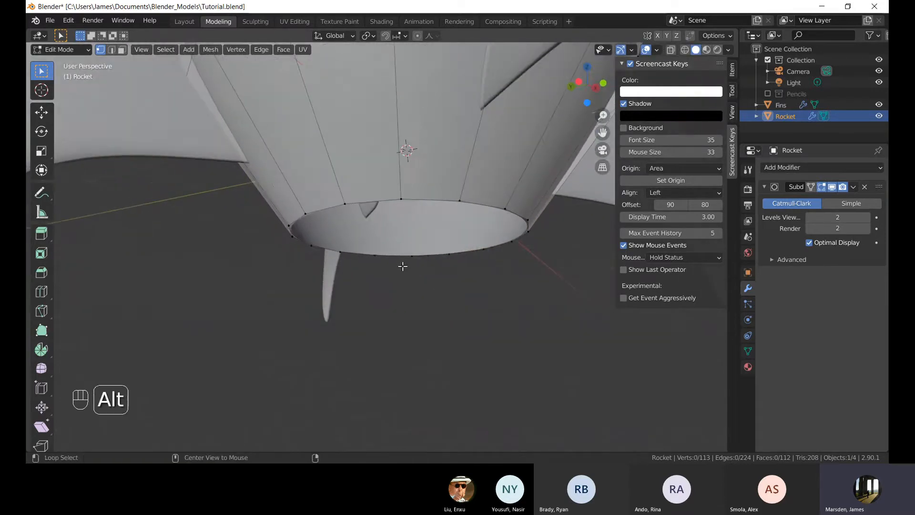
Select the edge loop around the Rocket's base opening and fill it with a face.
left_click(406, 199, "alt")
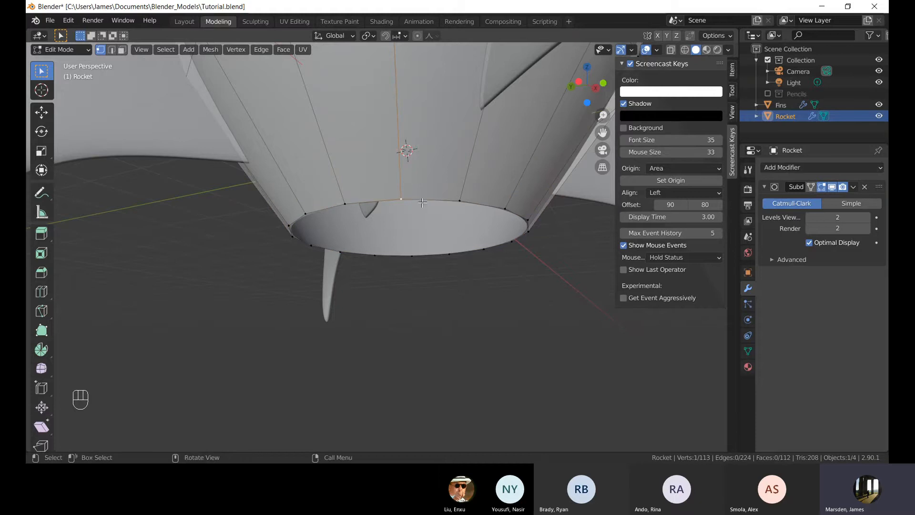
key("alt")
middle_click_drag(423, 204, 428, 234)
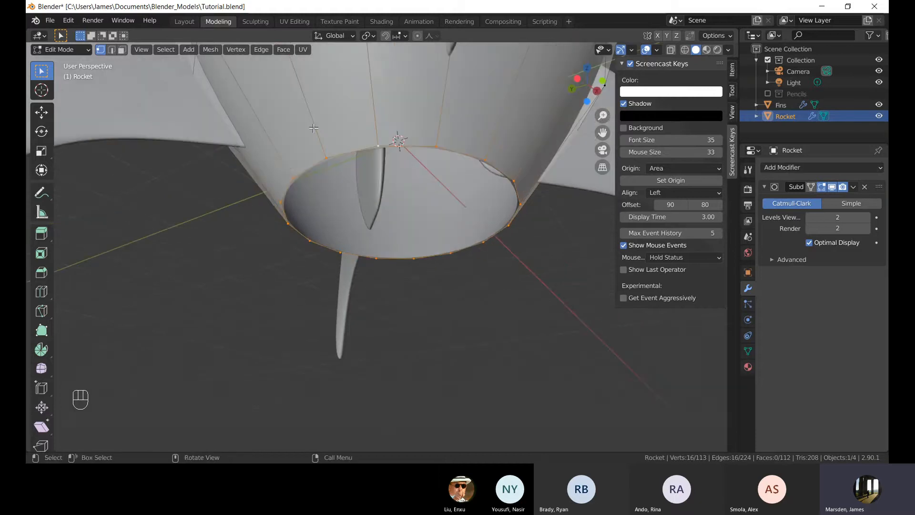
middle_click_drag(501, 205, 359, 196)
left_click(472, 274)
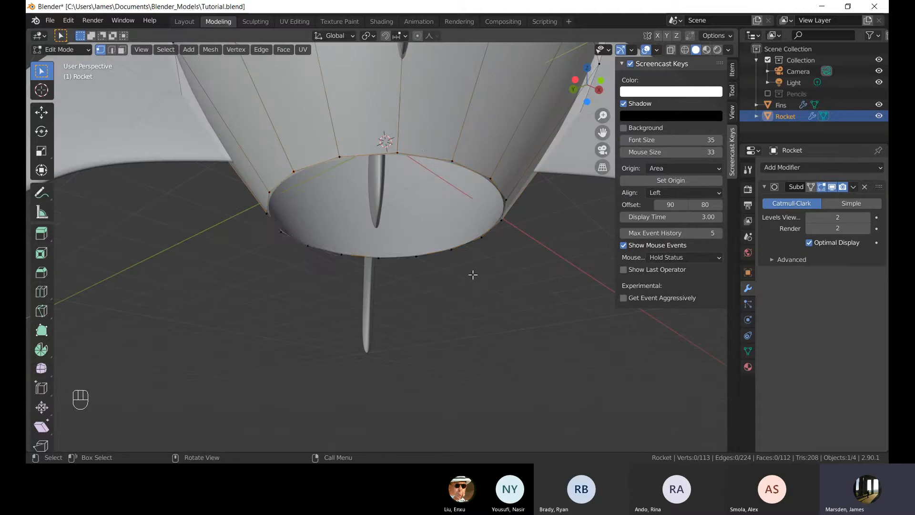
key("2")
left_click(427, 156, "alt")
key("1")
left_click(510, 243, "alt")
key("f")
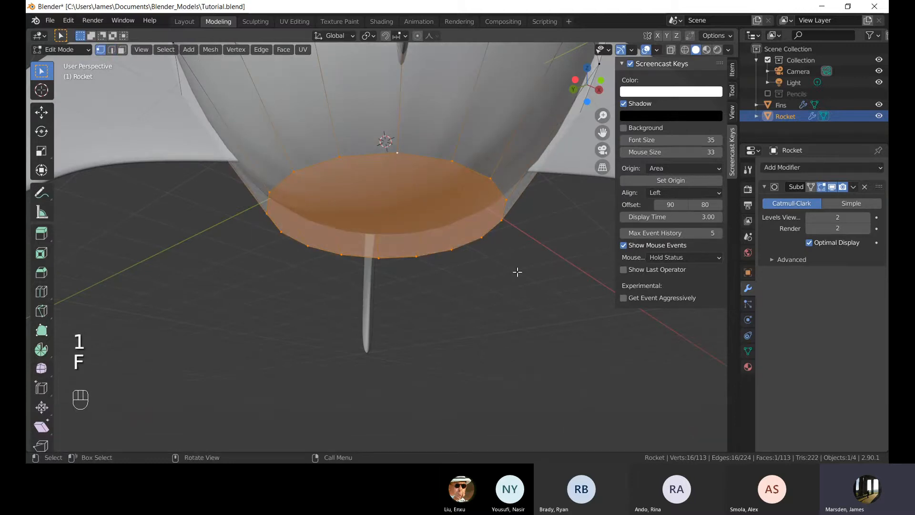
Select the new base face and inset it by about 0.15 m.
left_click(522, 310)
middle_click_drag(513, 301, 524, 284)
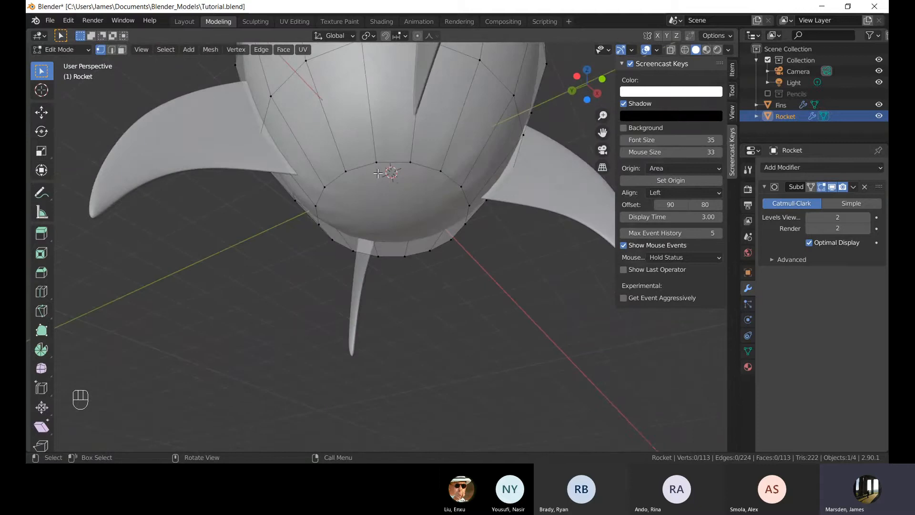
left_click(500, 276, "alt")
left_click(474, 250)
middle_click_drag(483, 251, 493, 253)
left_click(442, 179, "alt")
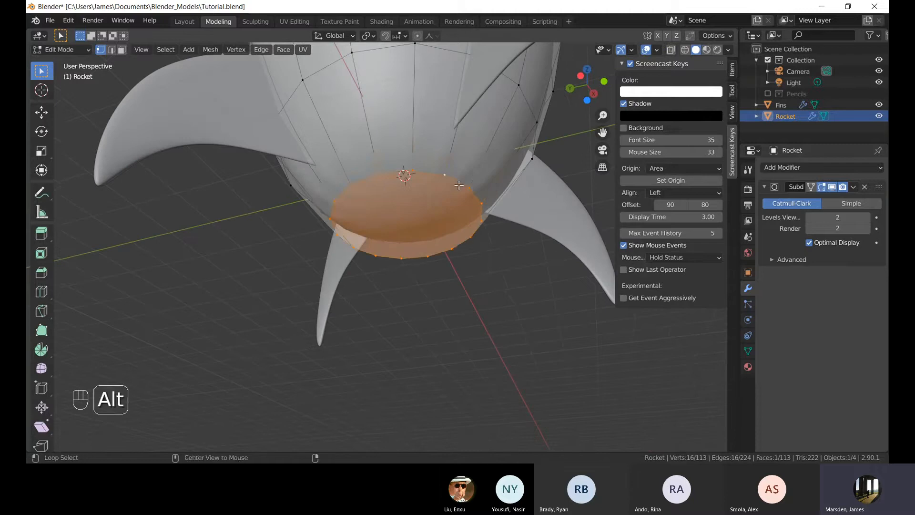
middle_click_drag(544, 272, 518, 245)
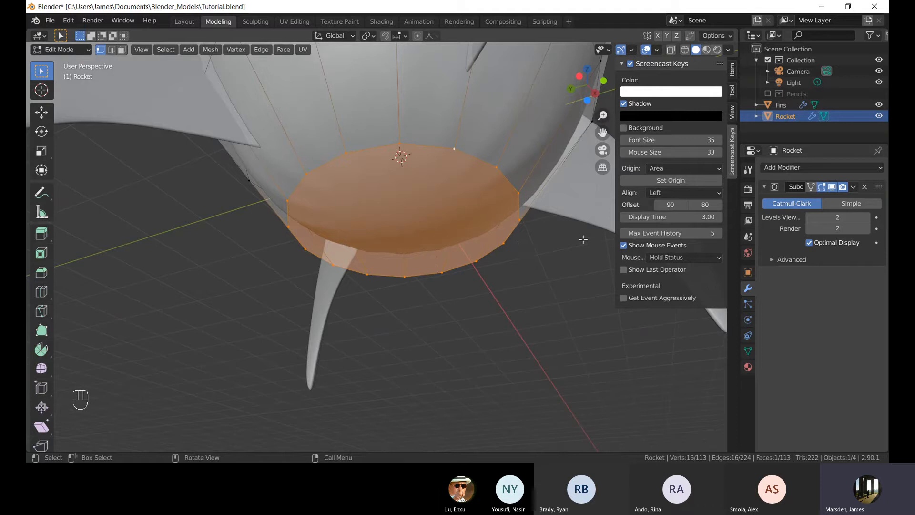
key("i")
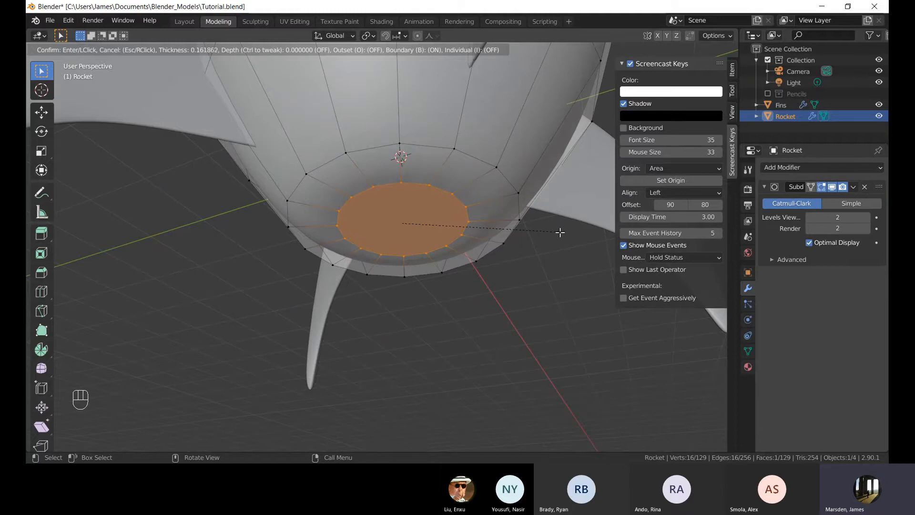
left_click(562, 232)
Extrude the inset face downward about 0.28 m to form a nozzle, and turn X-ray on.
middle_click_drag(491, 286, 492, 255)
key("e")
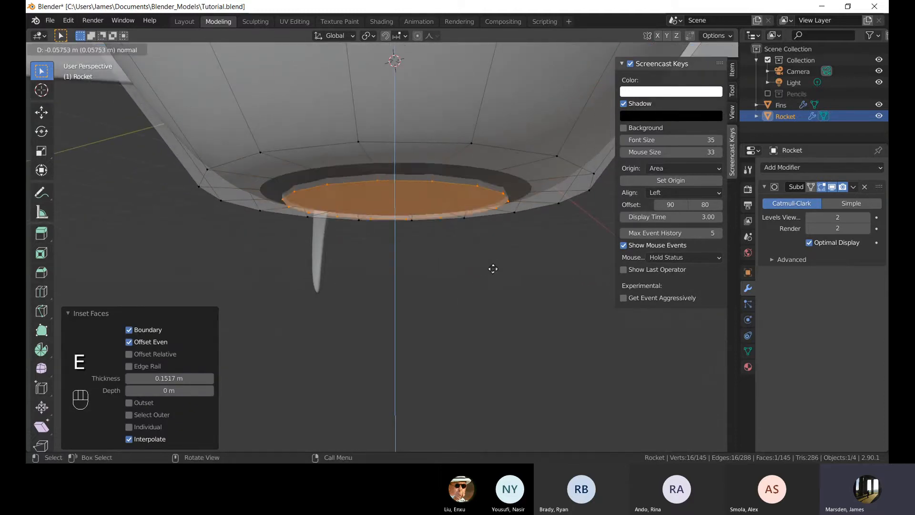
left_click(482, 301)
key("alt+z")
middle_click_drag(552, 319, 470, 283)
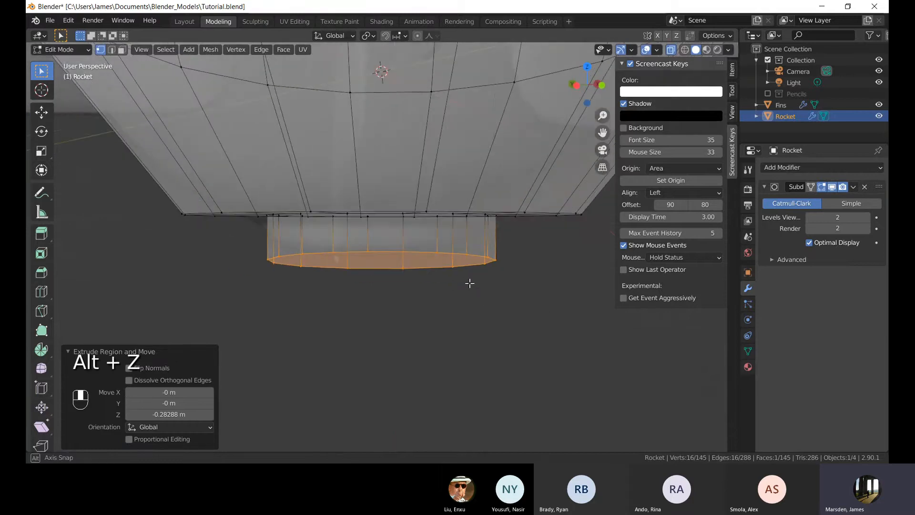
Switch to the front view and scale the nozzle's bottom face to 1.070.
key("KP_1")
scroll(411, 253, "down", 3)
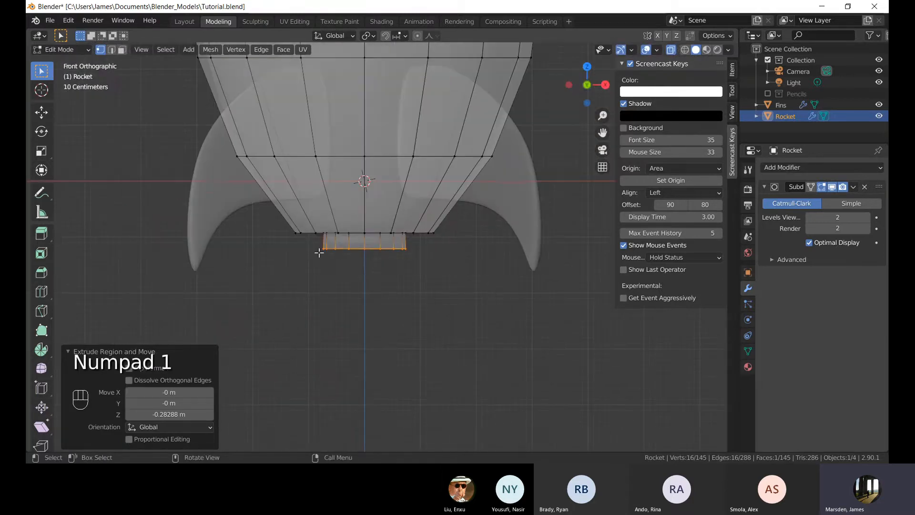
scroll(328, 245, "up", 2)
middle_click_drag(311, 252, 354, 259, "shift")
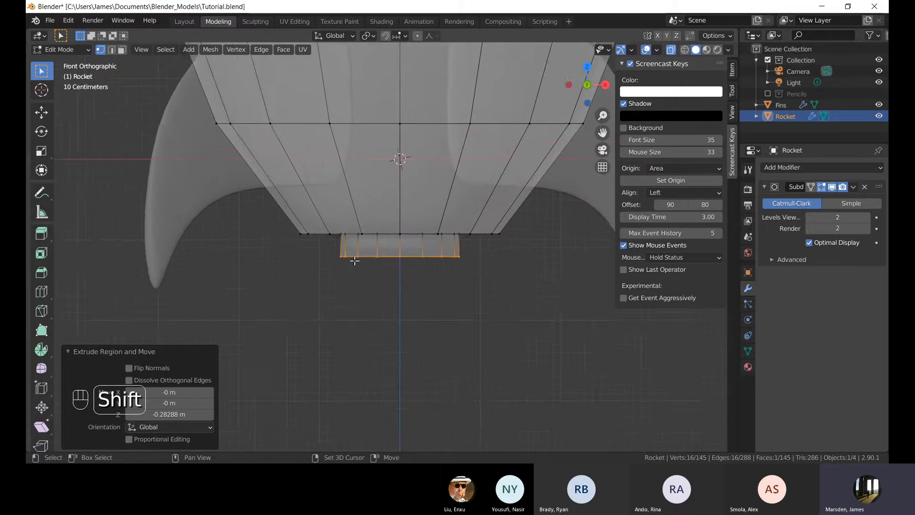
scroll(401, 269, "up", 1)
scroll(464, 303, "up", 2)
middle_click_drag(465, 303, 470, 288, "shift")
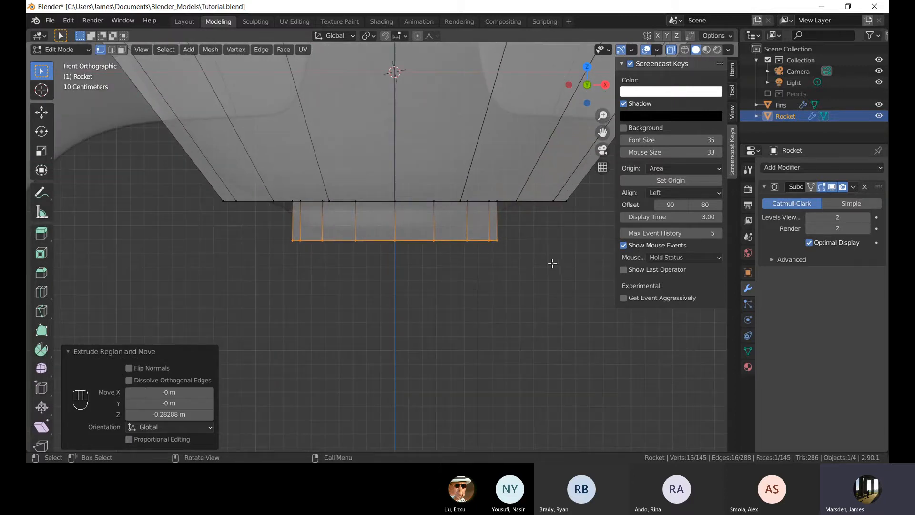
key("s")
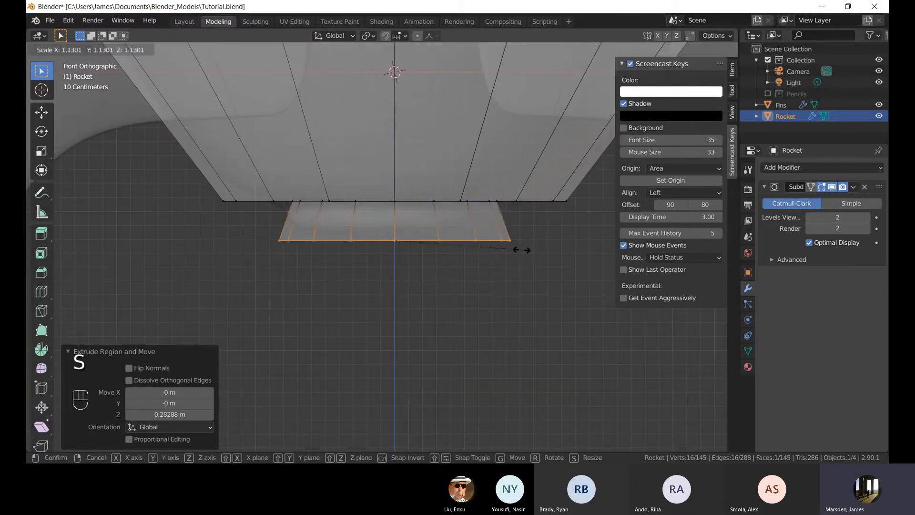
left_click(515, 250)
Select the edge loop at the top of the nozzle and scale it to 0.707.
middle_click_drag(339, 235, 391, 205)
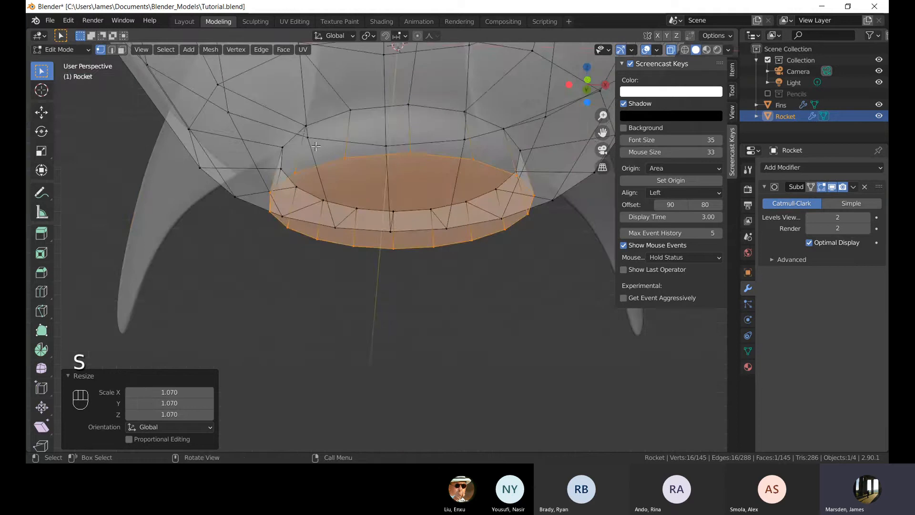
left_click(414, 180, "alt")
key("KP_1")
key("s")
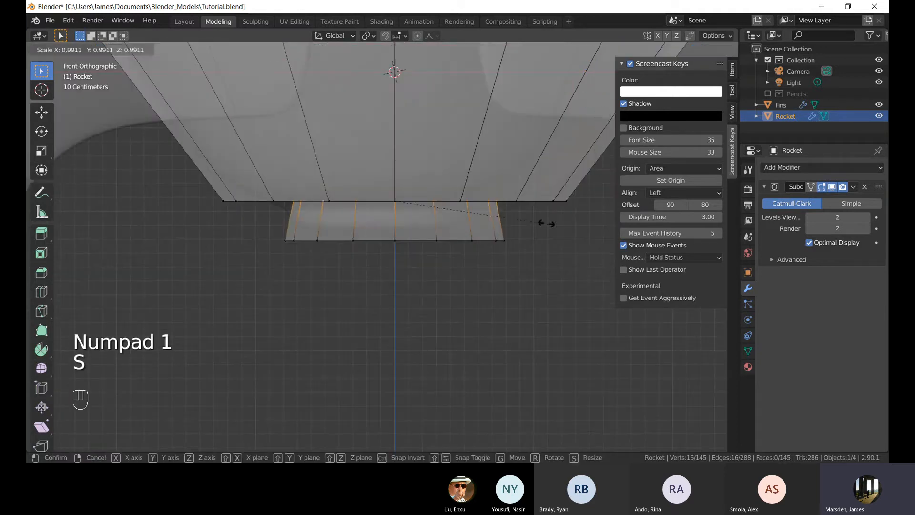
left_click(500, 227)
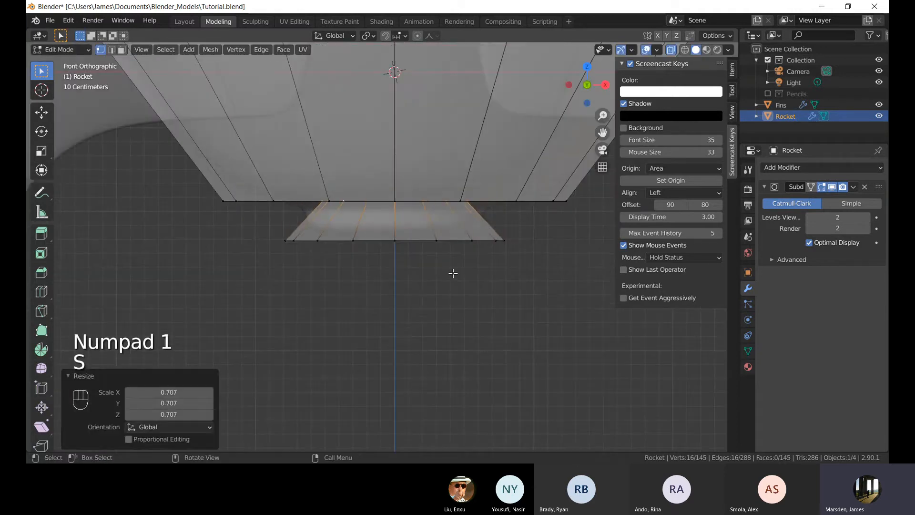
Select the nozzle's bottom edge loop and scale it to 0.859.
middle_click_drag(454, 271, 454, 278)
key("KP_1")
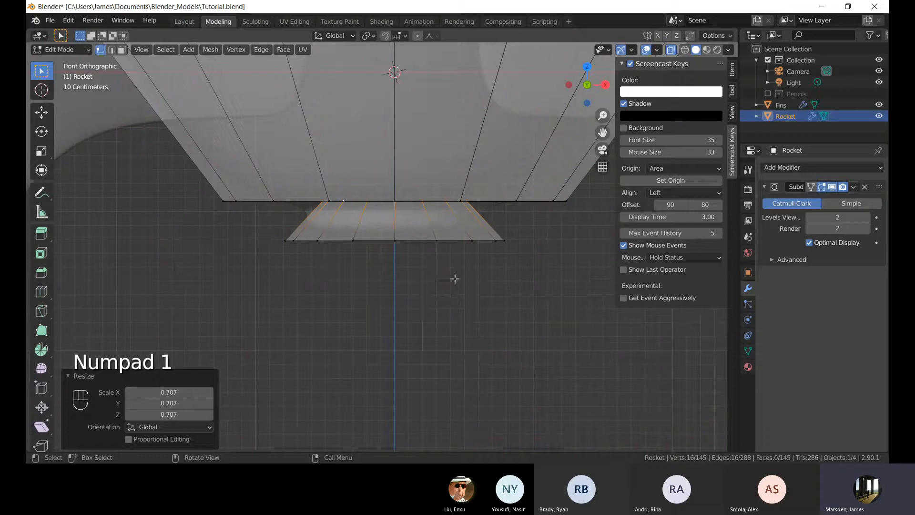
left_click(408, 240, "alt")
key("s")
left_click(453, 276)
Extrude the bottom of the nozzle down about 0.24 m and scale it to 1.222.
middle_click_drag(457, 285, 454, 264, "shift")
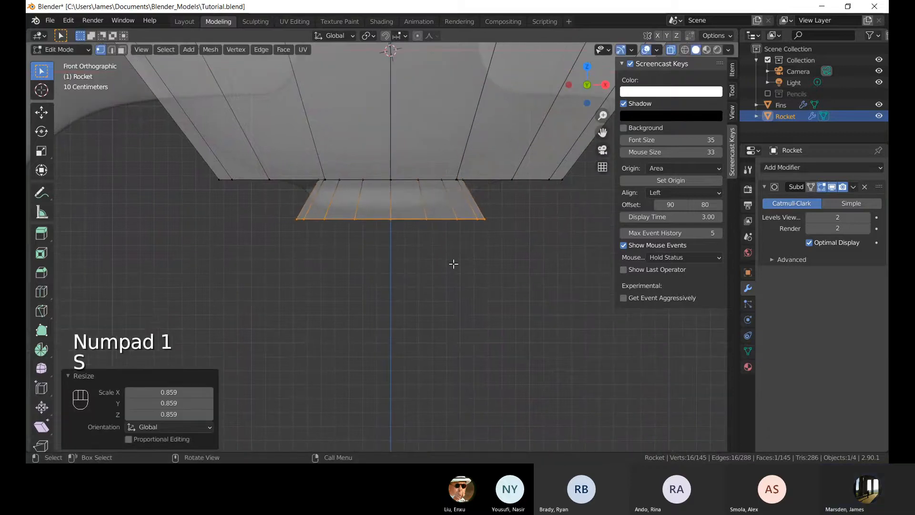
key("e")
left_click(450, 297)
key("s")
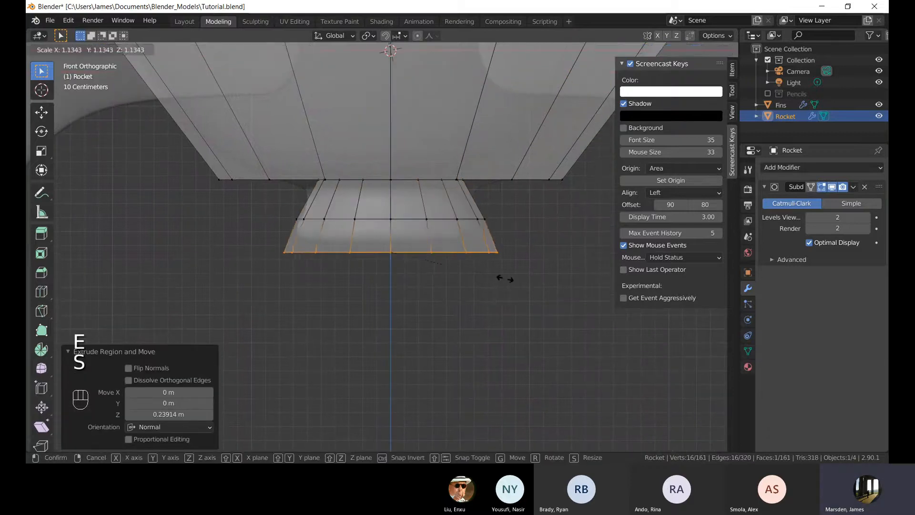
left_click(514, 278)
Extrude the bottom again about 0.2 m and scale it outward into a flared rim.
scroll(511, 282, "down", 7)
scroll(508, 284, "up", 5)
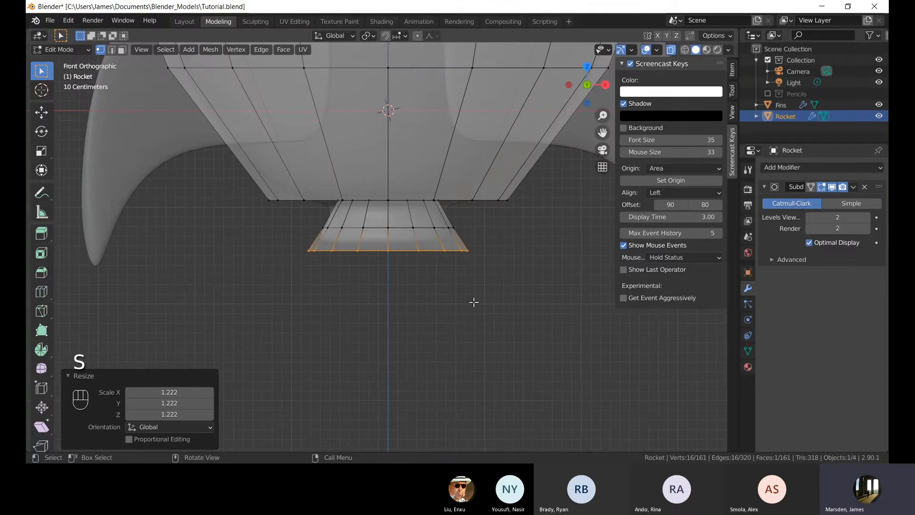
key("e")
left_click(477, 317)
key("s")
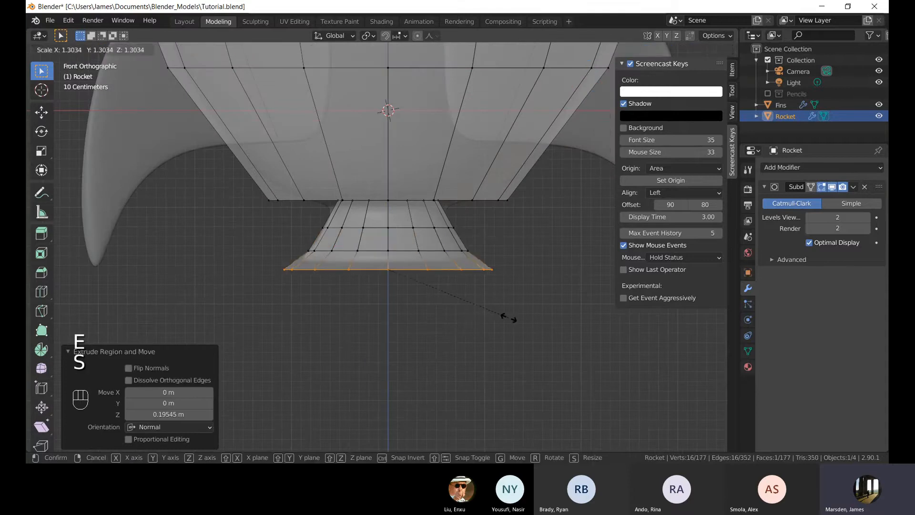
left_click(502, 318)
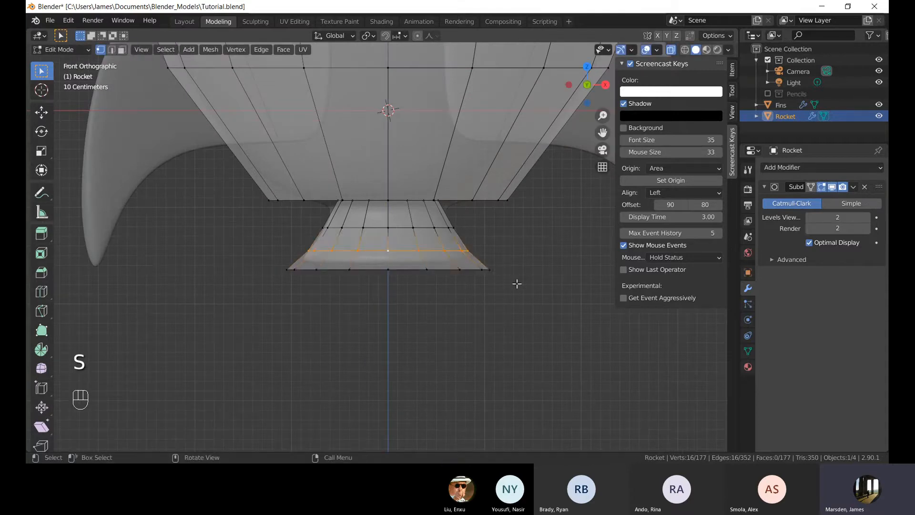
key("s")
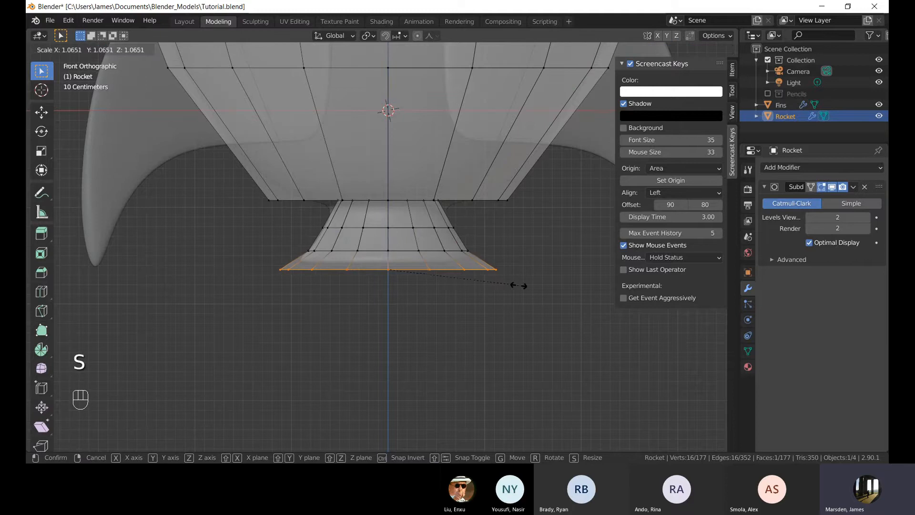
left_click(520, 319)
Return to Object Mode and turn X-ray off.
key("Tab")
left_click(507, 323)
middle_click_drag(503, 306, 456, 264)
key("alt+z")
scroll(410, 248, "up", 2)
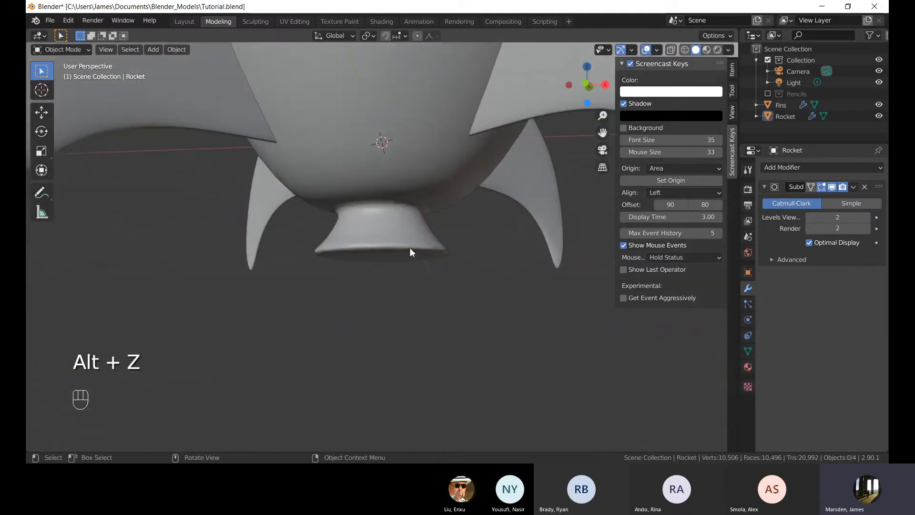
Enter Edit Mode in face mode and delete the face at the bottom of the nozzle.
left_click(410, 247)
key("Tab")
scroll(410, 249, "up", 3)
key("3")
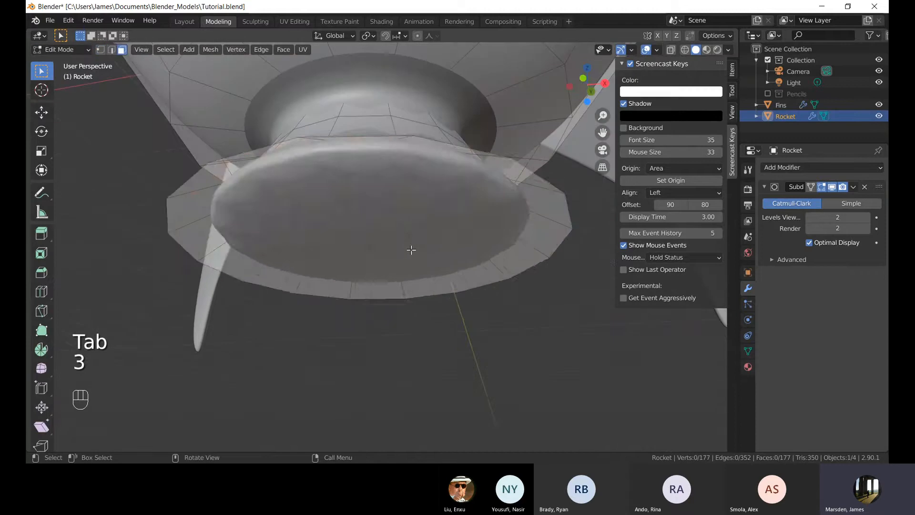
left_click(441, 268)
scroll(463, 313, "up", 2)
key("x")
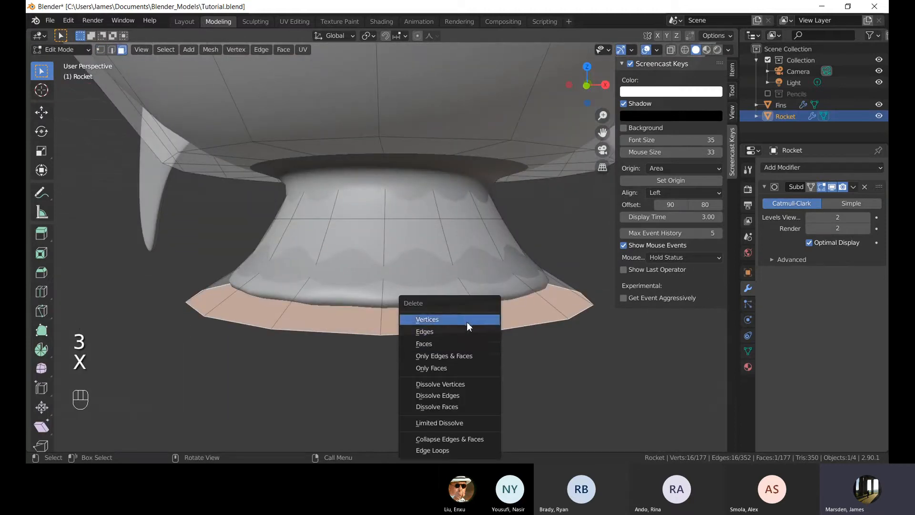
left_click(463, 341)
Select the edge loop at the top inside of the nozzle and fill it with a face.
middle_click_drag(463, 341, 334, 197)
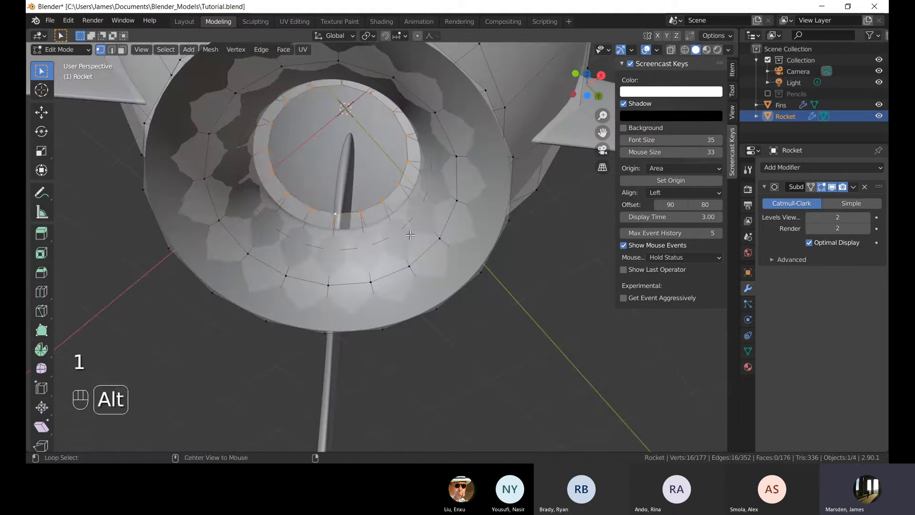
middle_click_drag(410, 235, 443, 340)
key("f")
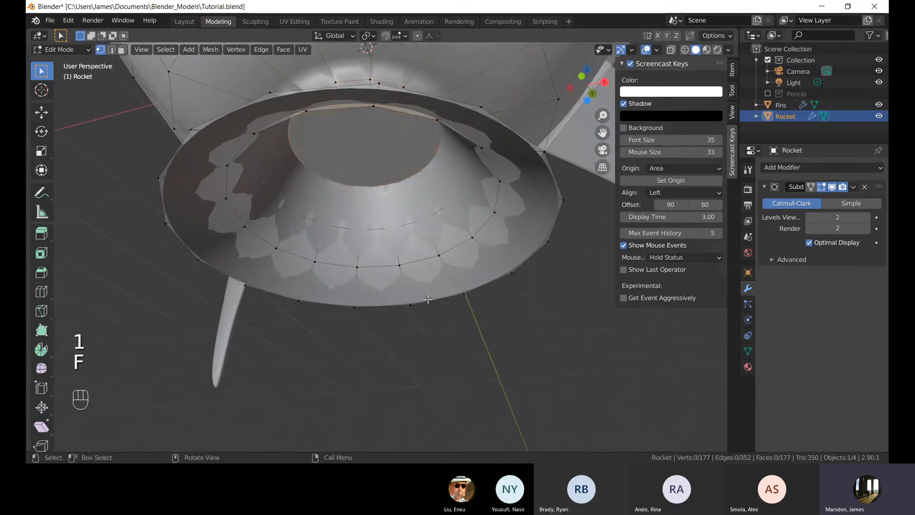
Switch between modes and orbit and zoom around the rocket to examine the nozzle.
key("Tab")
middle_click_drag(428, 299, 375, 231)
key("Tab")
middle_click_drag(369, 194, 387, 215, "shift")
scroll(386, 215, "up", 3)
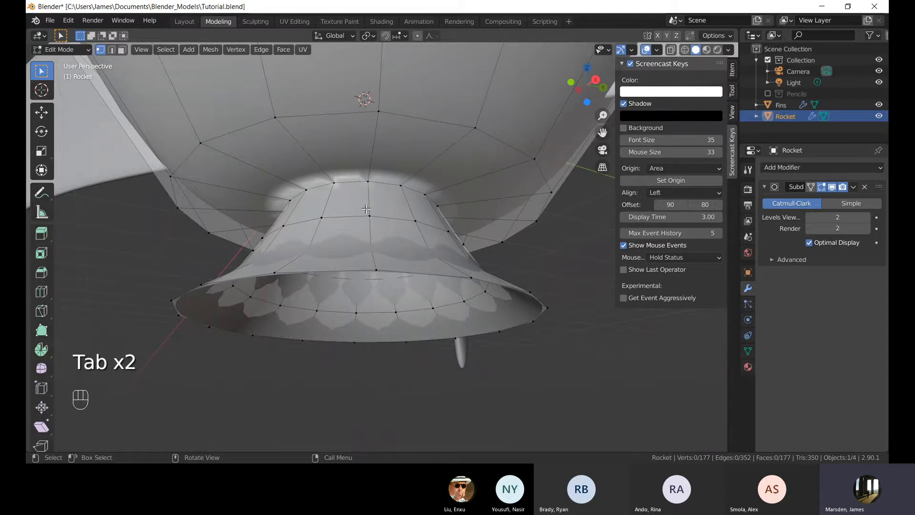
key("Tab")
right_click(417, 213)
middle_click_drag(532, 226, 425, 188)
scroll(382, 215, "down", 4)
scroll(396, 251, "down", 4)
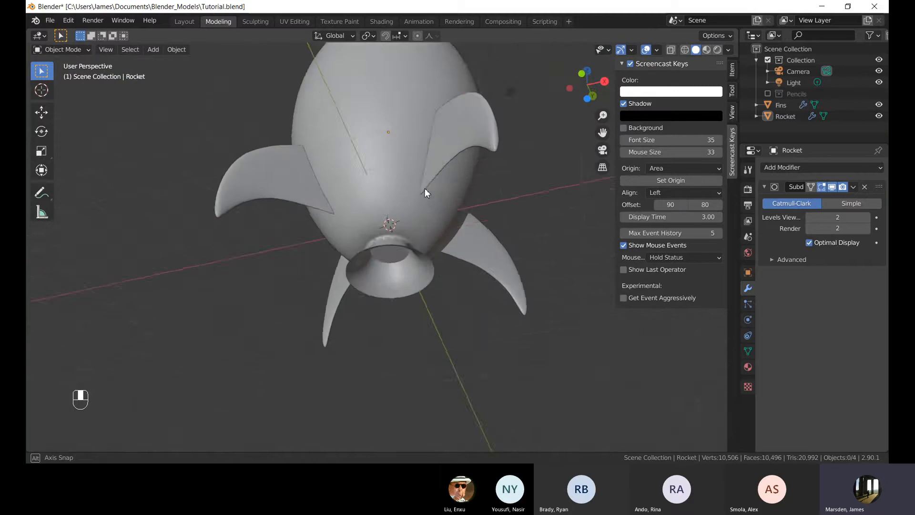
scroll(402, 252, "up", 6)
In Edit Mode, add a loop cut around the rocket body just above the nozzle.
key("Tab")
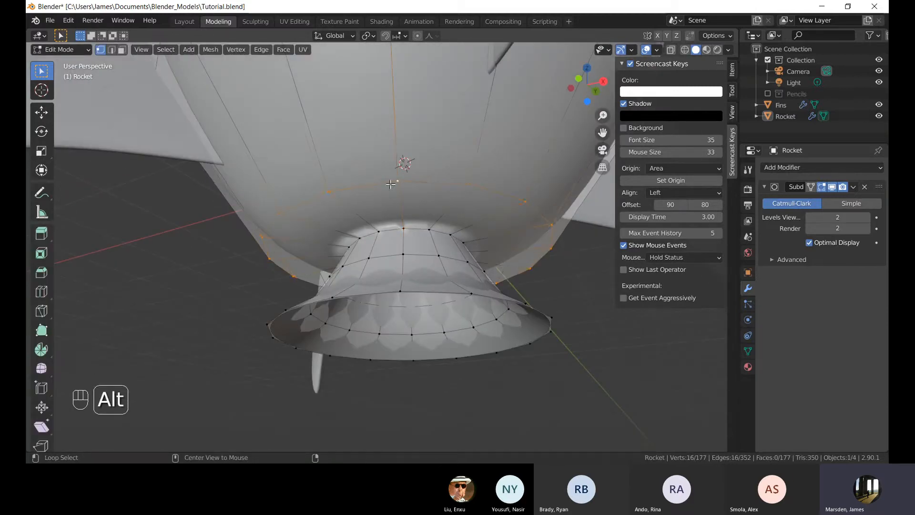
middle_click_drag(519, 253, 473, 257)
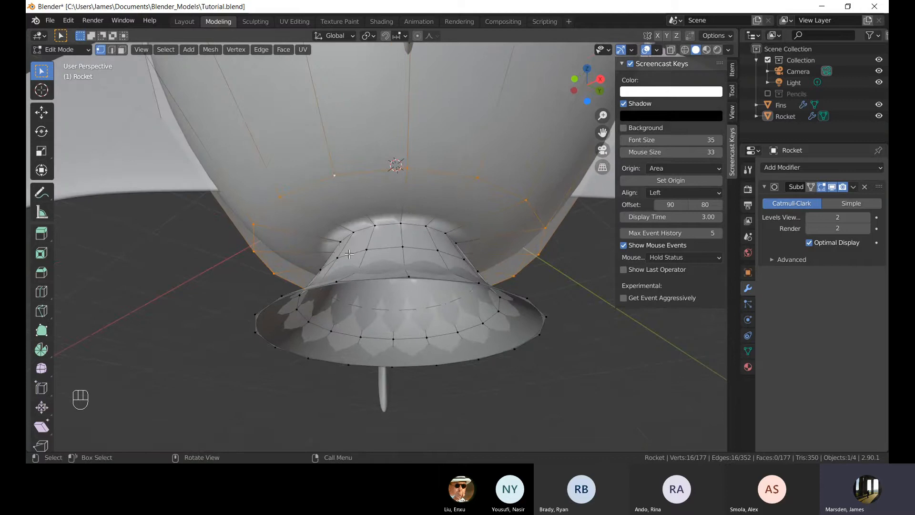
key("ctrl+r")
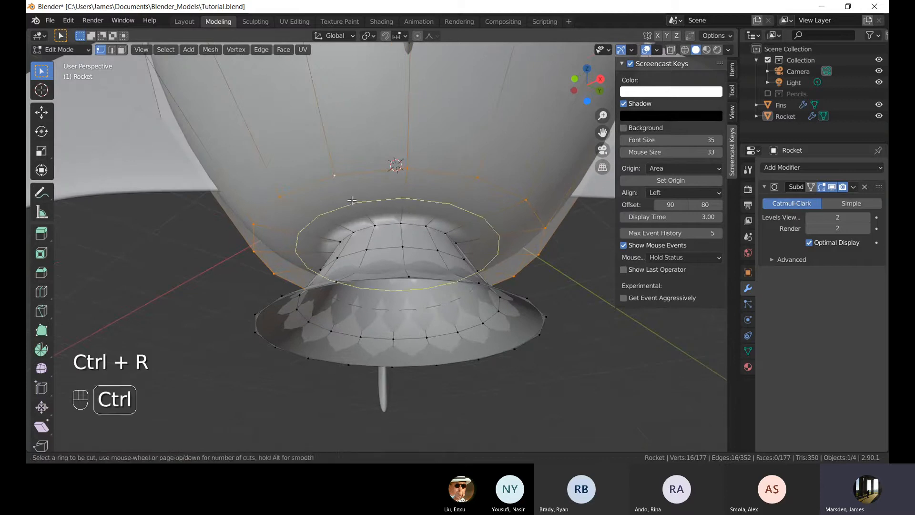
left_click(352, 200)
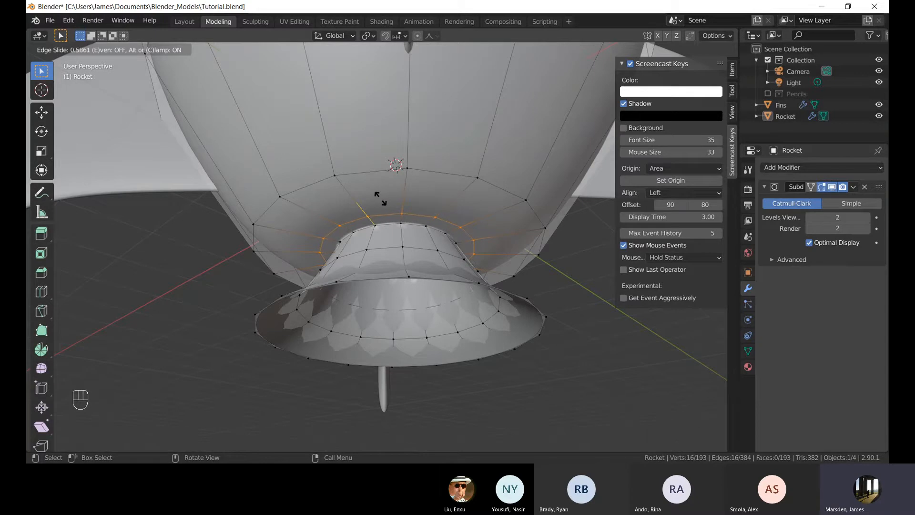
left_click(382, 198)
Add a loop cut around the middle of the nozzle.
middle_click_drag(536, 269, 513, 227)
key("Tab")
scroll(513, 226, "up", 3)
key("Tab")
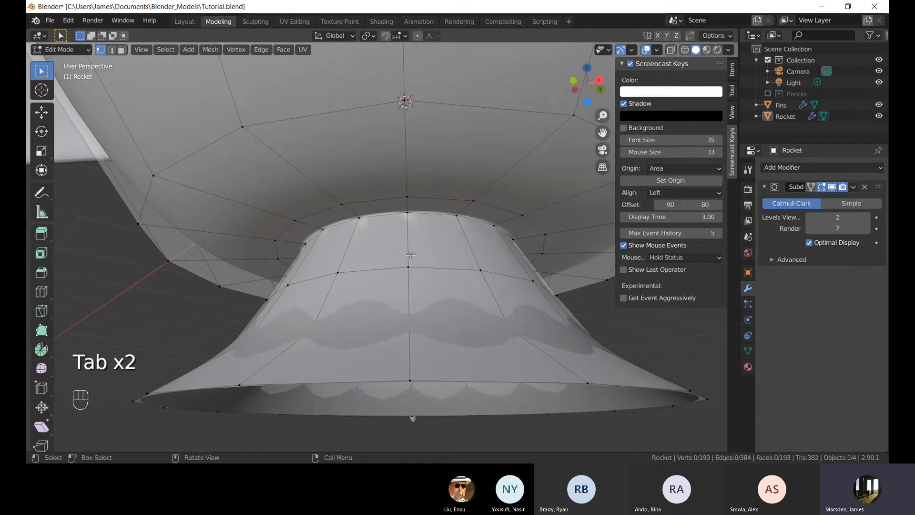
key("ctrl+r")
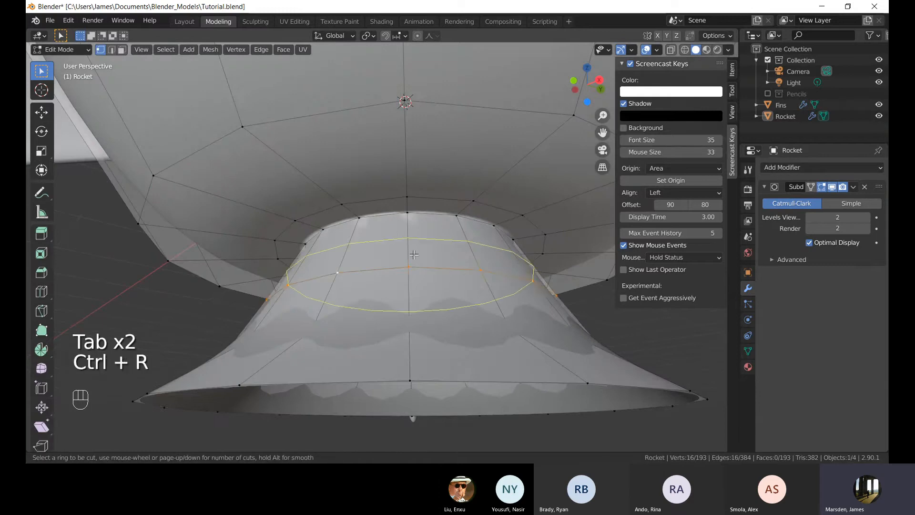
left_click(410, 250)
left_click(413, 228)
Select the edge loop at the nozzle's bottom rim and fill it with a face.
key("Tab")
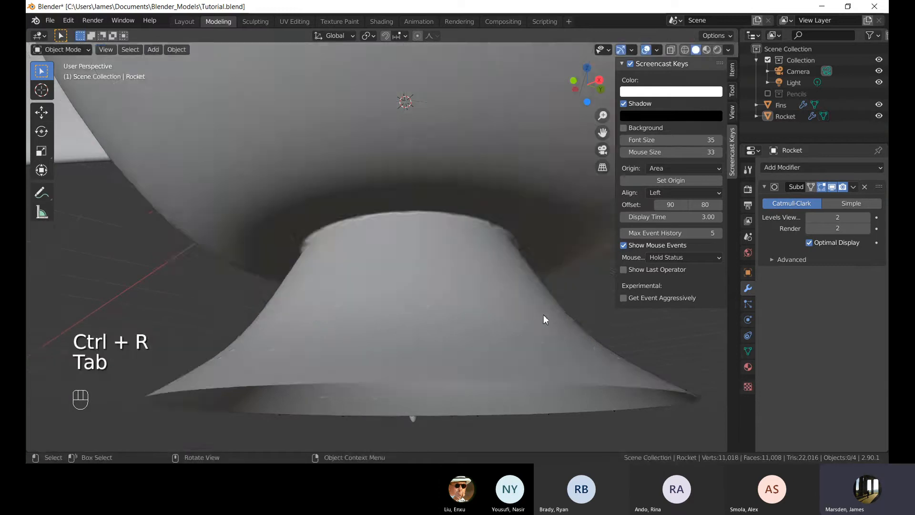
scroll(543, 315, "down", 2)
middle_click_drag(510, 268, 549, 329)
scroll(547, 329, "down", 3)
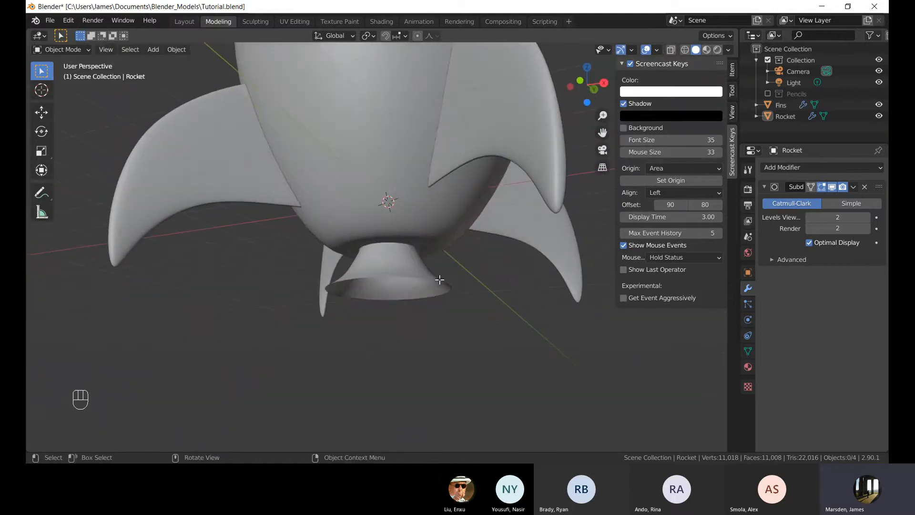
key("Tab")
scroll(403, 289, "up", 1)
middle_click_drag(391, 318, 386, 278, "shift")
scroll(388, 238, "up", 1)
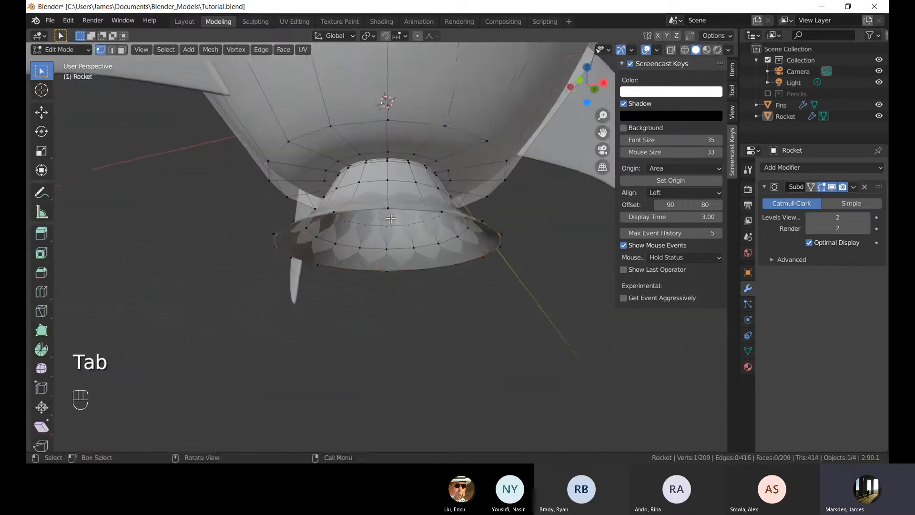
left_click(391, 209, "alt")
middle_click_drag(431, 255, 515, 298)
key("f")
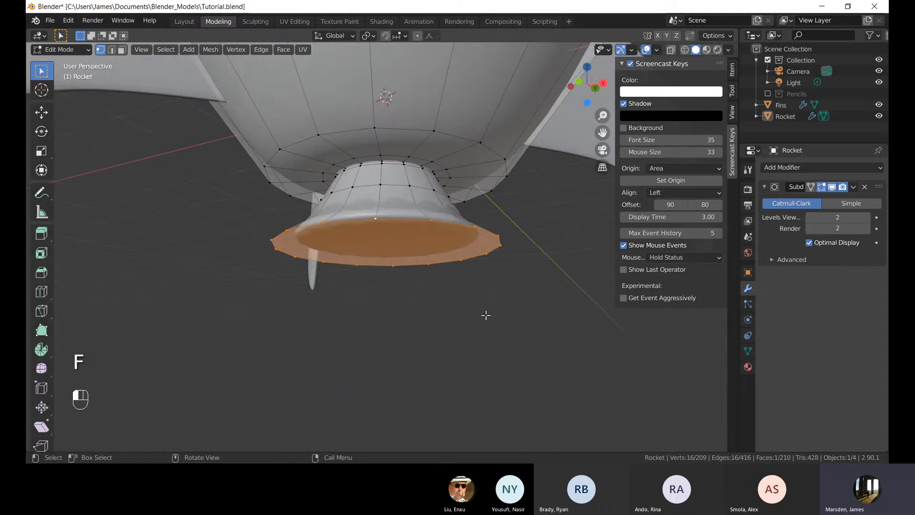
In face mode, inset the nozzle's bottom face by about 0.077 m.
key("3")
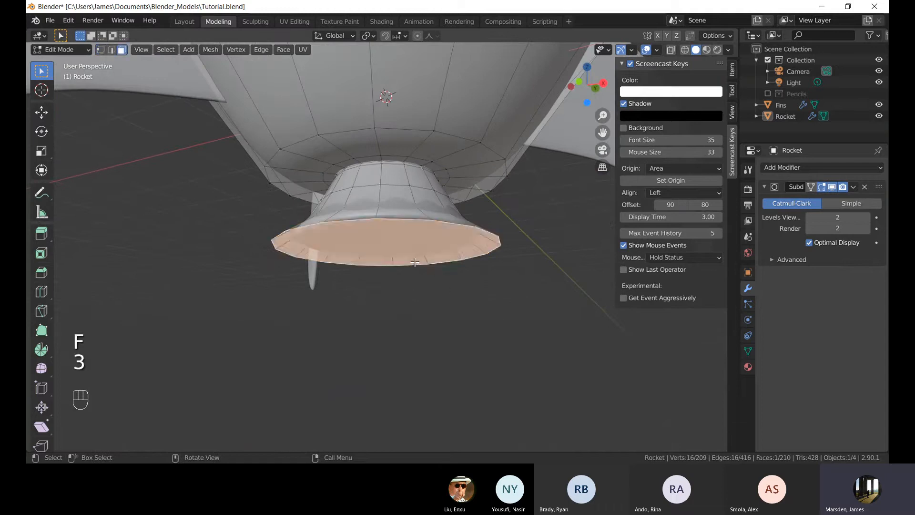
middle_click_drag(491, 290, 617, 274)
key("i")
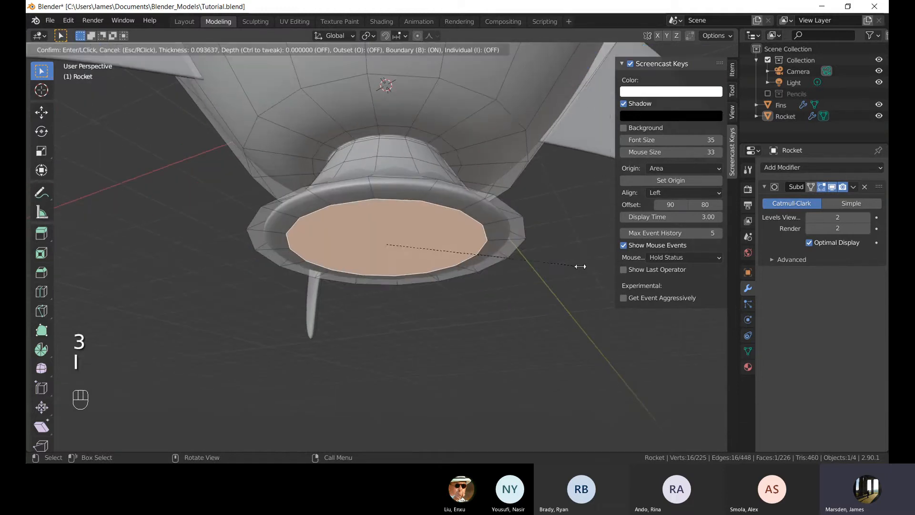
left_click(580, 279)
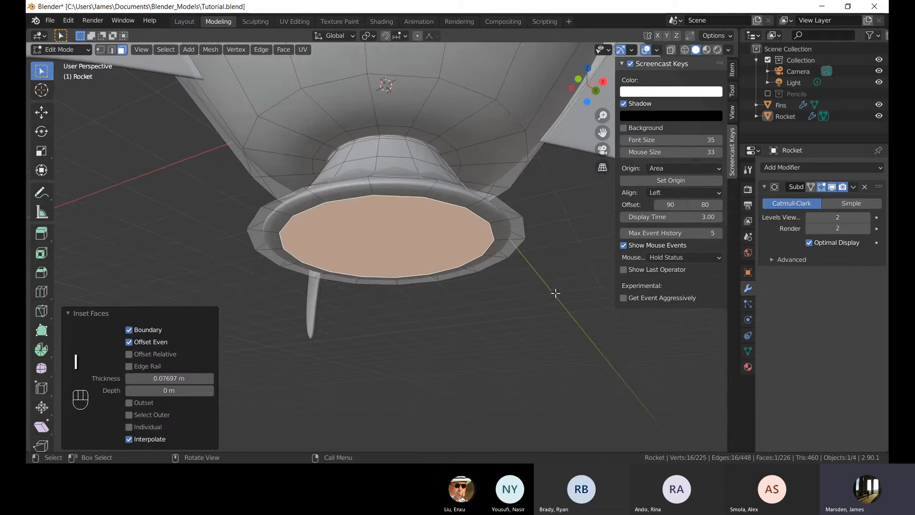
In front X-ray view, move the inset face up along Z about 0.58 m into the nozzle.
key("KP_1")
key("alt+z")
middle_click_drag(537, 321, 533, 311, "shift")
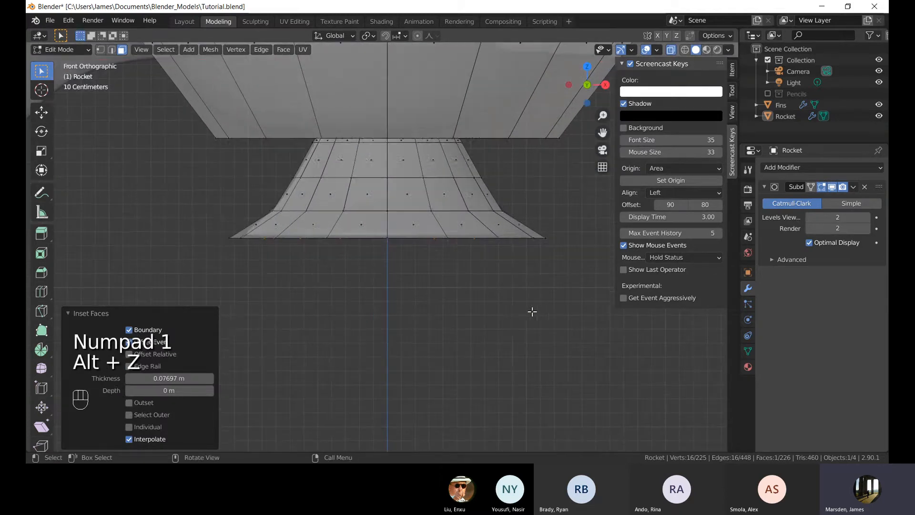
key("1")
key("alt+z")
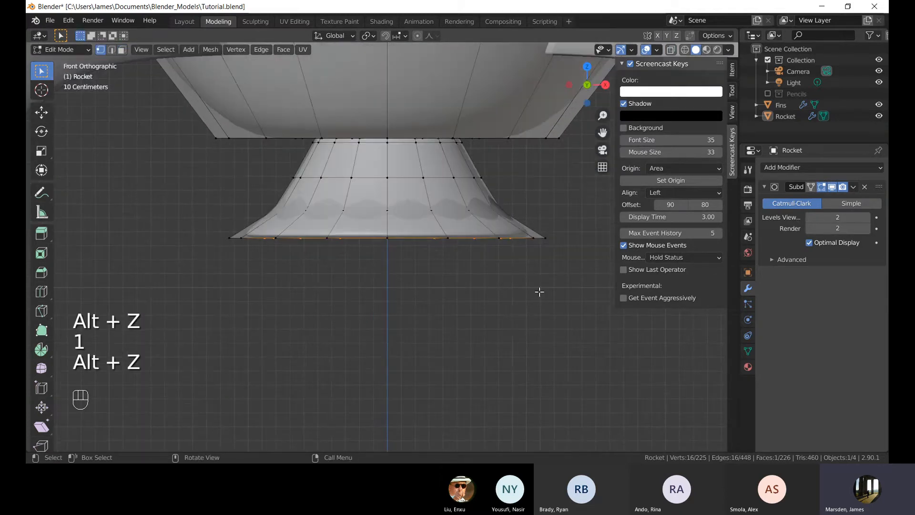
key("alt+z")
middle_click_drag(540, 290, 541, 302, "shift")
key("g")
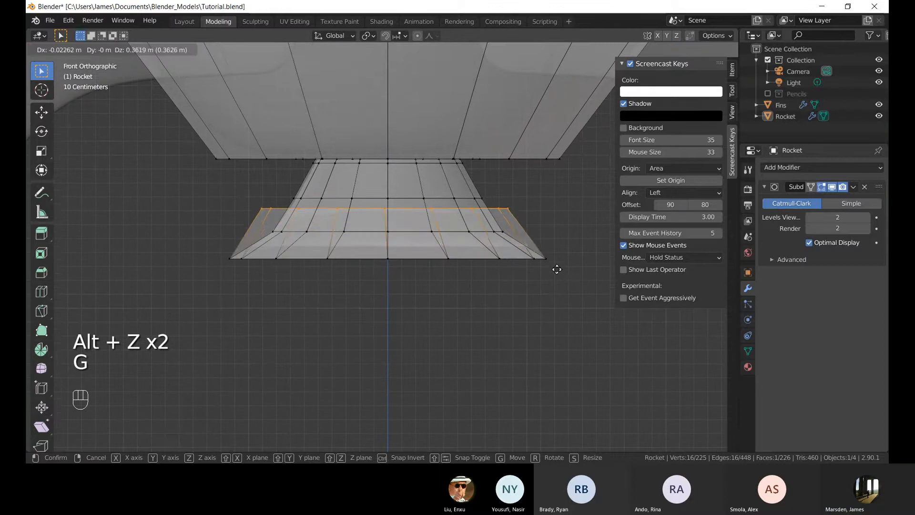
key("z")
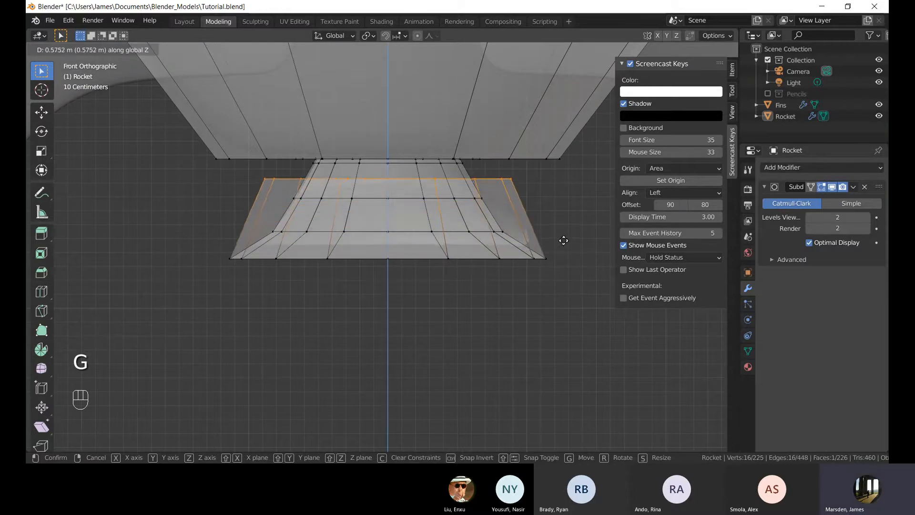
left_click(563, 240)
Scale the inner face to 0.462 and move it down 0.29408 m along Z.
key("s")
left_click(472, 197)
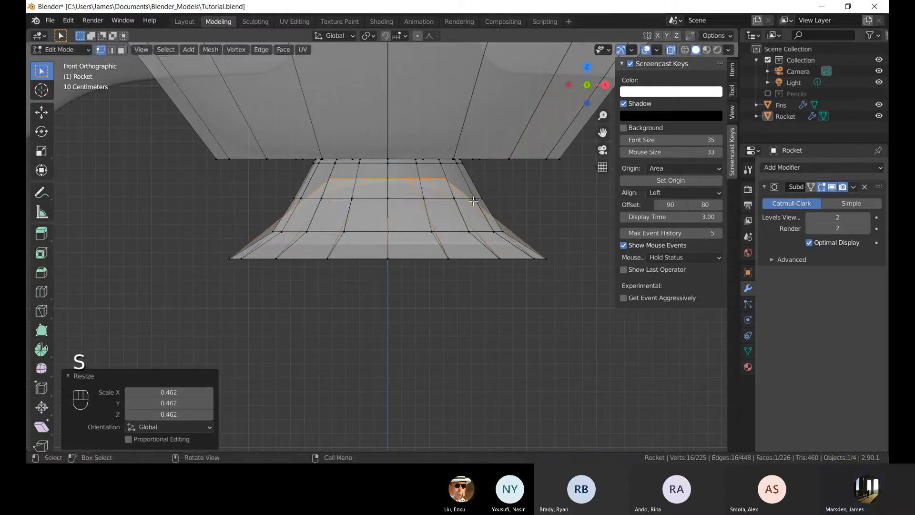
key("g")
key("z")
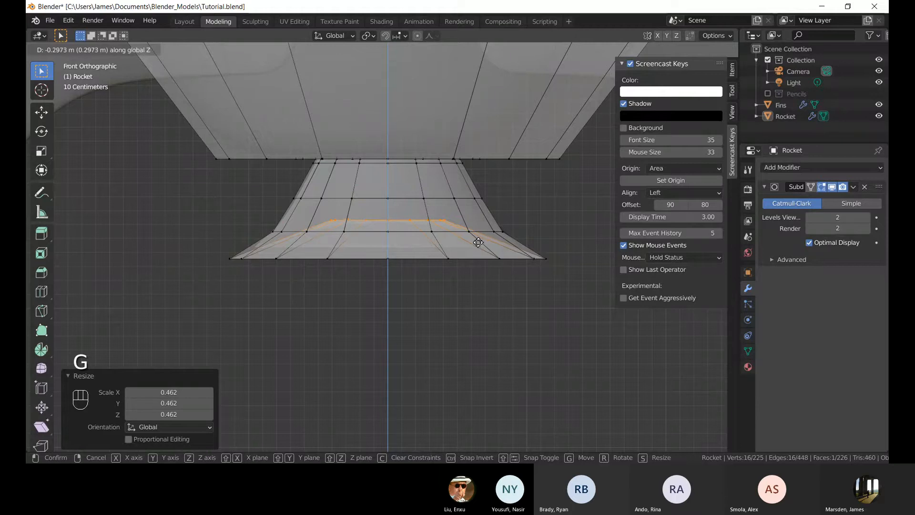
left_click(478, 242)
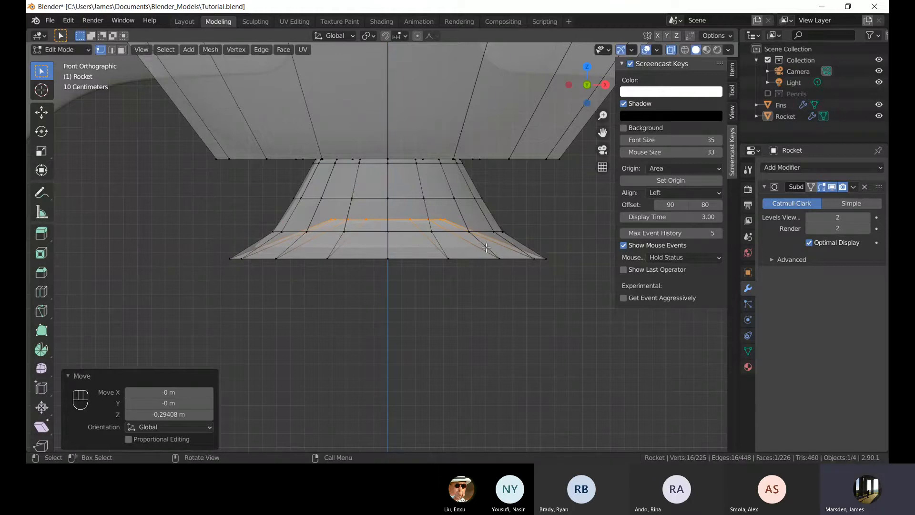
Extrude the inner face up about 0.29 m along Z and scale it out to about 1.07.
key("e")
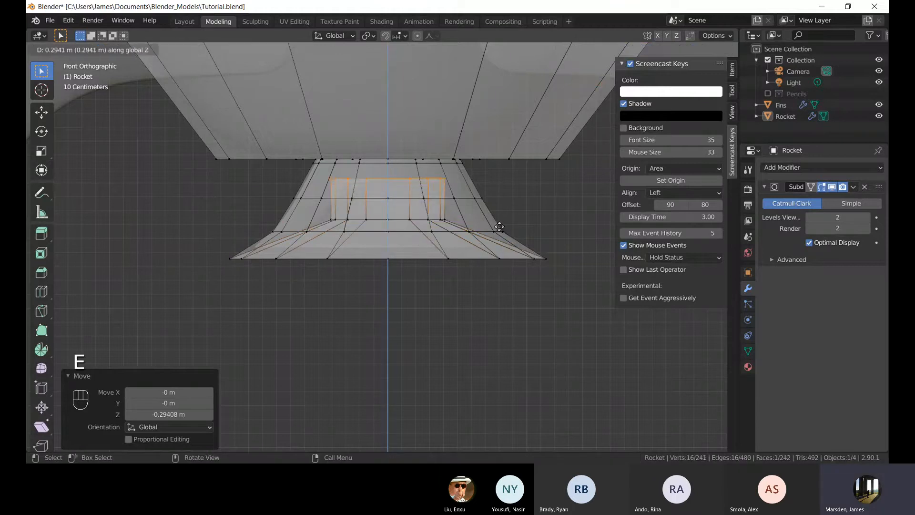
left_click(499, 226)
key("s")
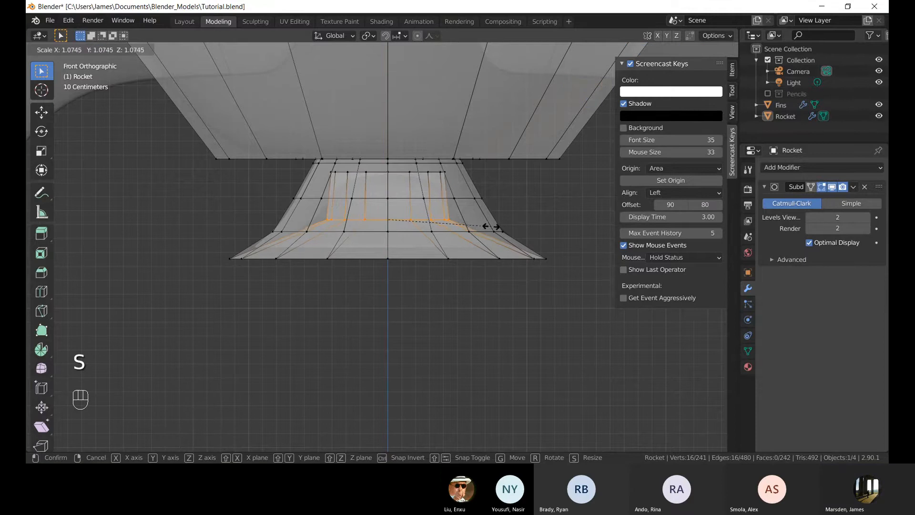
left_click(500, 227)
Toggle between Object and Edit Mode and X-ray while orbiting to inspect the inside of the nozzle.
key("Tab")
middle_click_drag(488, 301, 318, 237)
key("Tab")
key("alt+z")
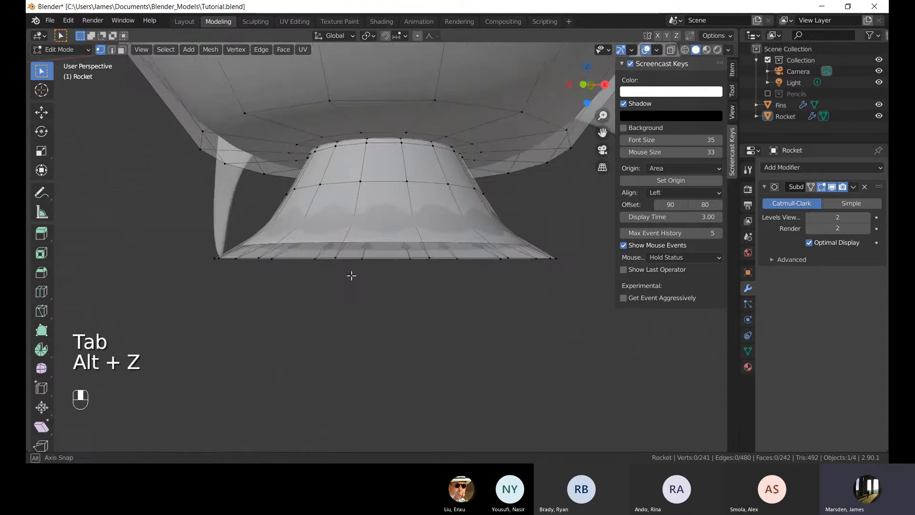
middle_click_drag(352, 273, 440, 339)
key("Tab")
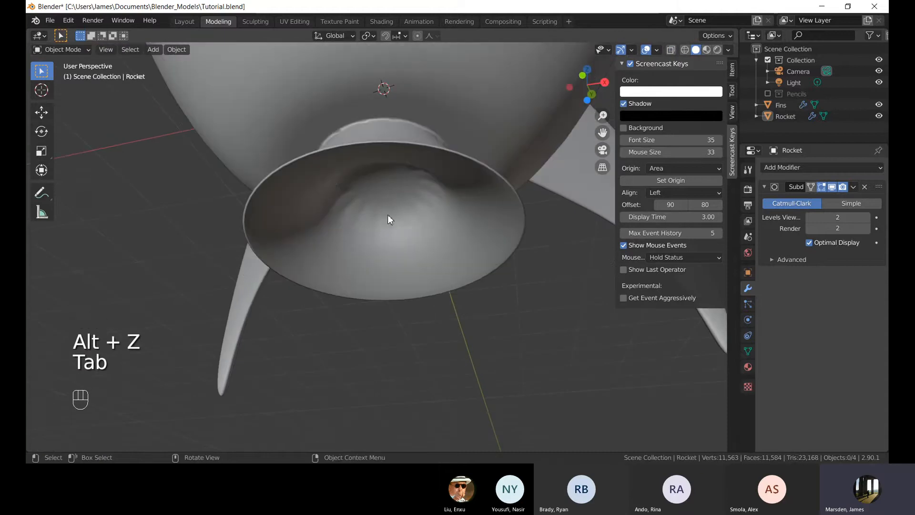
middle_click_drag(387, 219, 391, 226)
key("Tab")
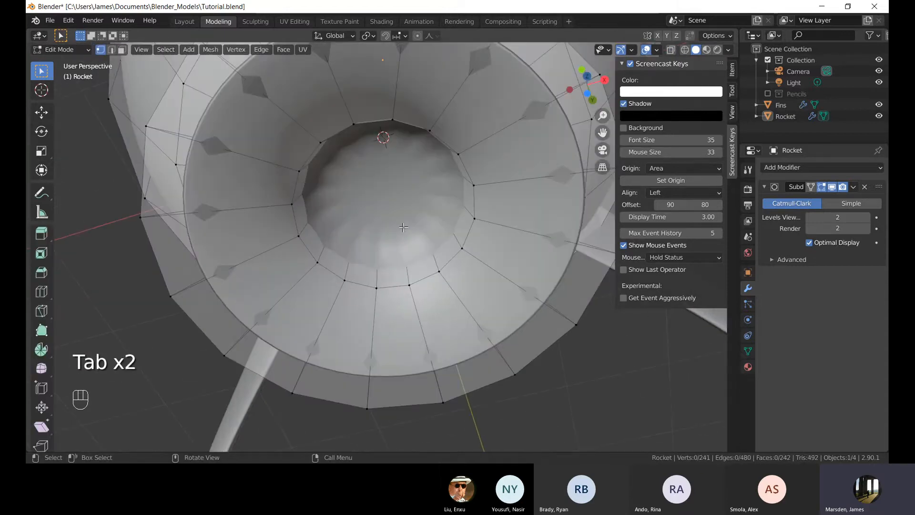
key("alt+z")
Select the top face inside the nozzle cavity and inset it twice.
key("alt+z")
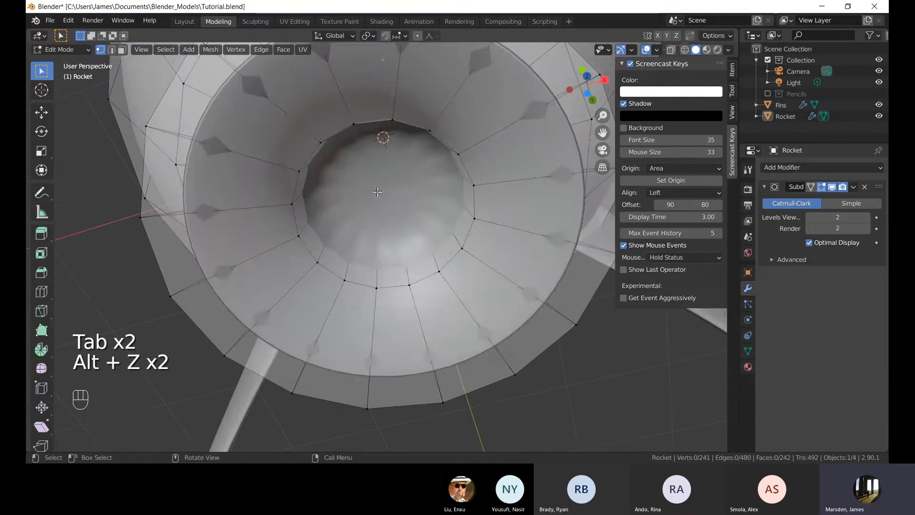
middle_click_drag(378, 192, 398, 126)
key("3")
key("alt+z")
key("1")
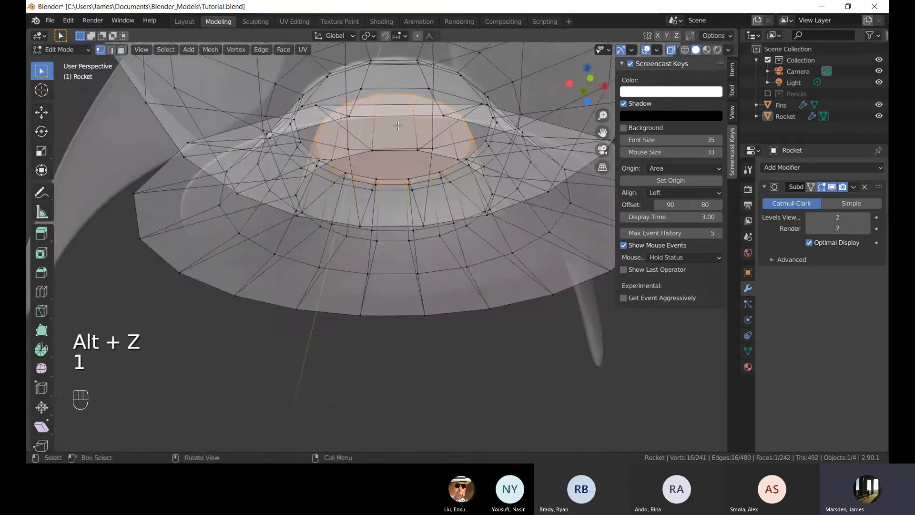
left_click(377, 95, "alt")
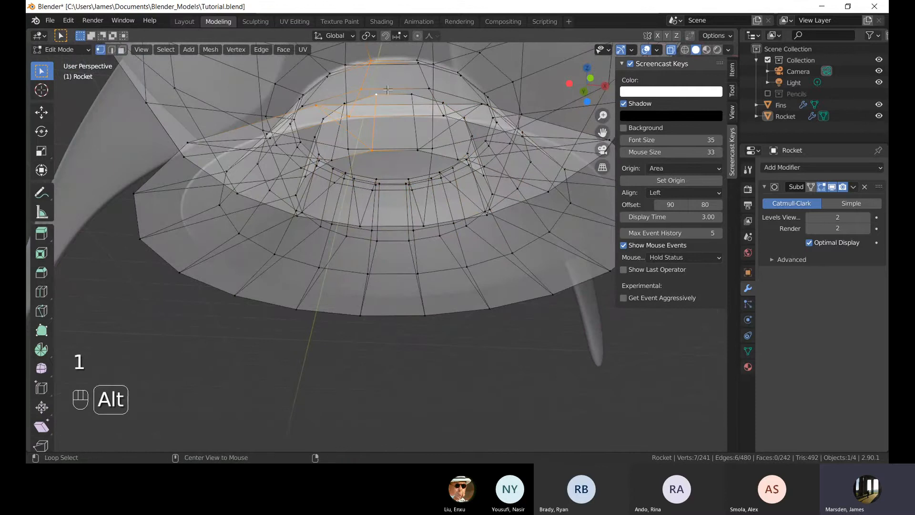
left_click(389, 96, "alt")
scroll(552, 248, "up", 2)
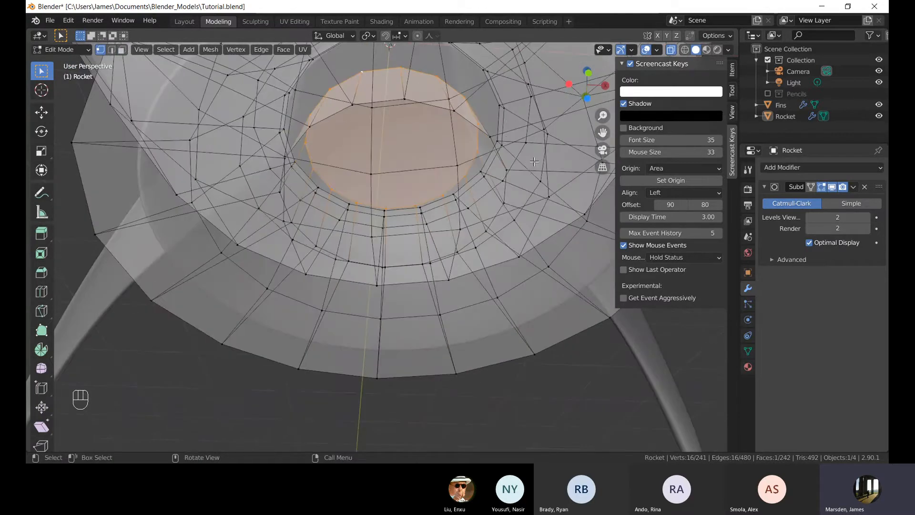
key("i")
left_click(506, 155)
key("i")
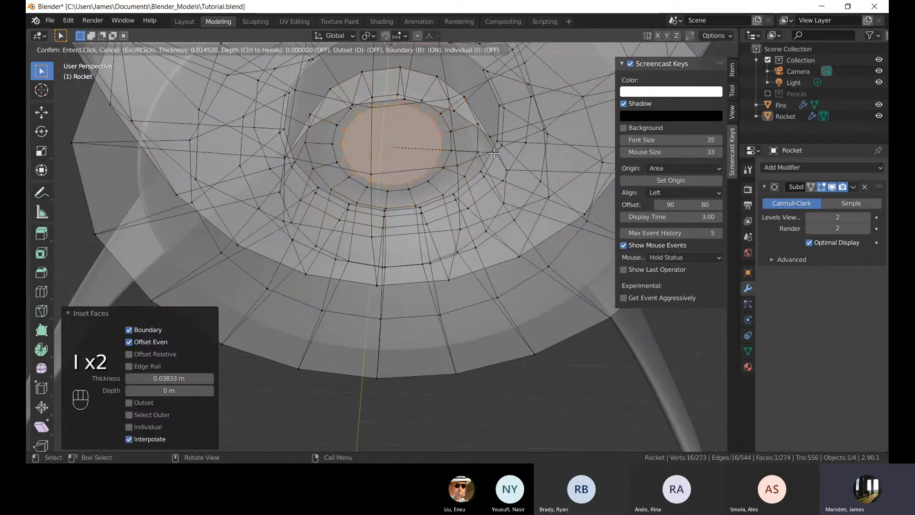
left_click(461, 154)
Return to Object Mode with X-ray off and orbit and zoom around the finished nozzle.
key("Tab")
middle_click_drag(473, 381, 450, 256)
key("alt+z")
scroll(450, 256, "up", 2)
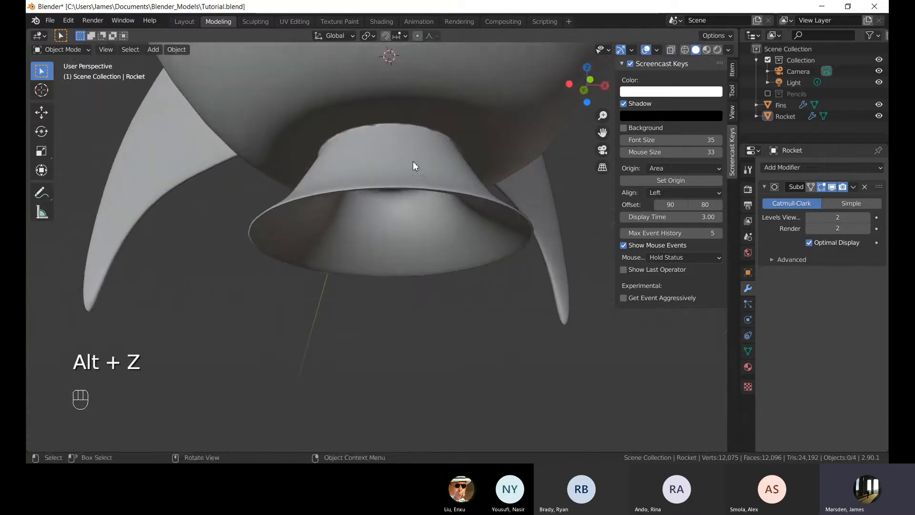
middle_click_drag(413, 161, 408, 207, "shift")
scroll(408, 207, "up", 4)
scroll(345, 75, "down", 6)
middle_click_drag(339, 168, 287, 204)
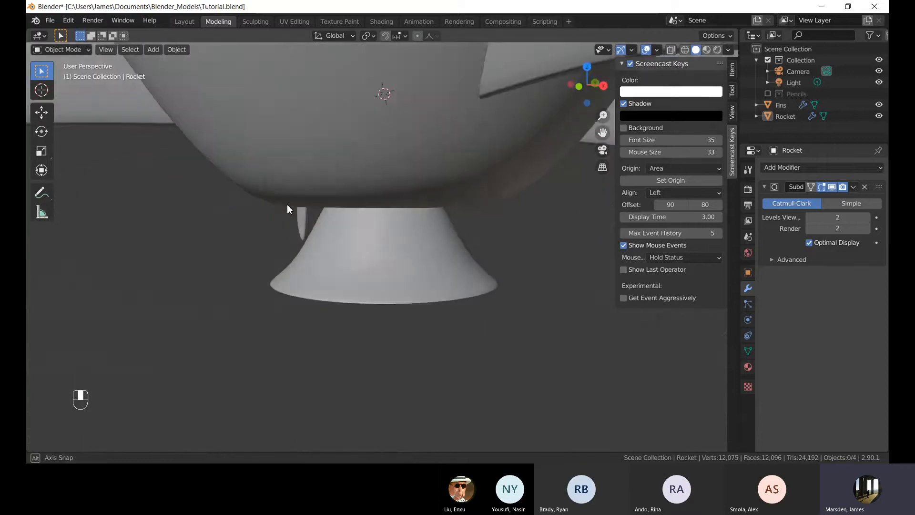
scroll(286, 204, "down", 8)
middle_click_drag(388, 291, 430, 258)
scroll(399, 257, "up", 5)
scroll(390, 241, "down", 3)
scroll(427, 229, "down", 3)
middle_click_drag(408, 145, 399, 221, "shift")
scroll(400, 221, "down", 2)
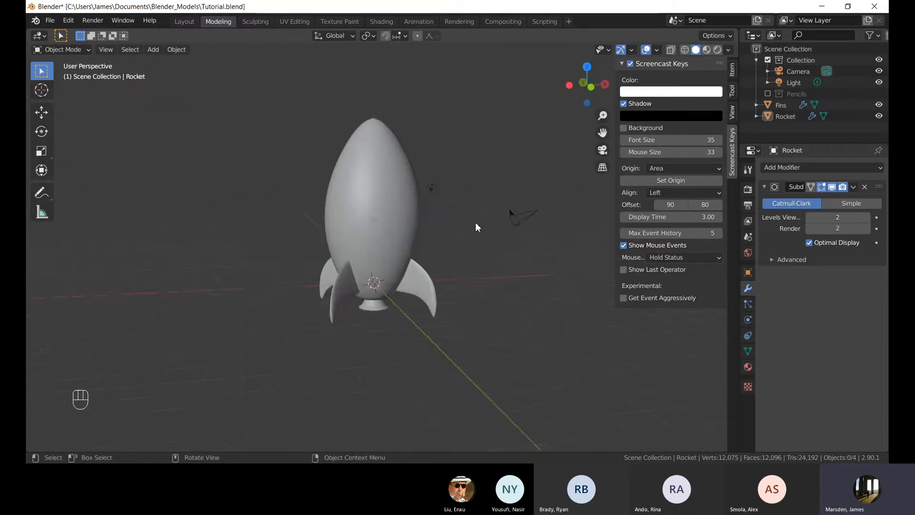
Orbit around the whole rocket and select the fins object.
middle_click_drag(462, 247, 408, 245)
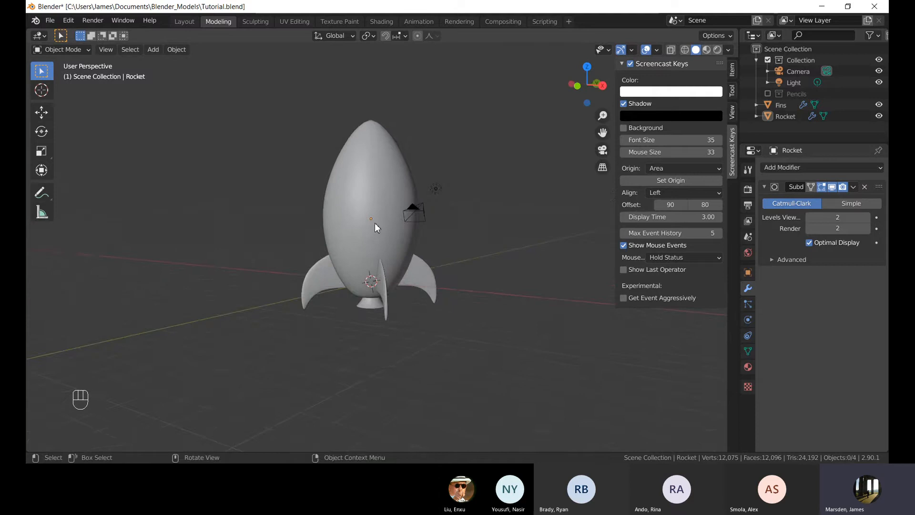
scroll(375, 222, "down", 3)
scroll(375, 207, "up", 1)
middle_click_drag(375, 191, 334, 205)
scroll(385, 238, "up", 1)
left_click(387, 238)
middle_click_drag(385, 226, 424, 258, "shift")
left_click(444, 220)
middle_click_drag(426, 320, 449, 269, "shift")
scroll(396, 276, "up", 1)
scroll(396, 276, "up", 2)
left_click(334, 249)
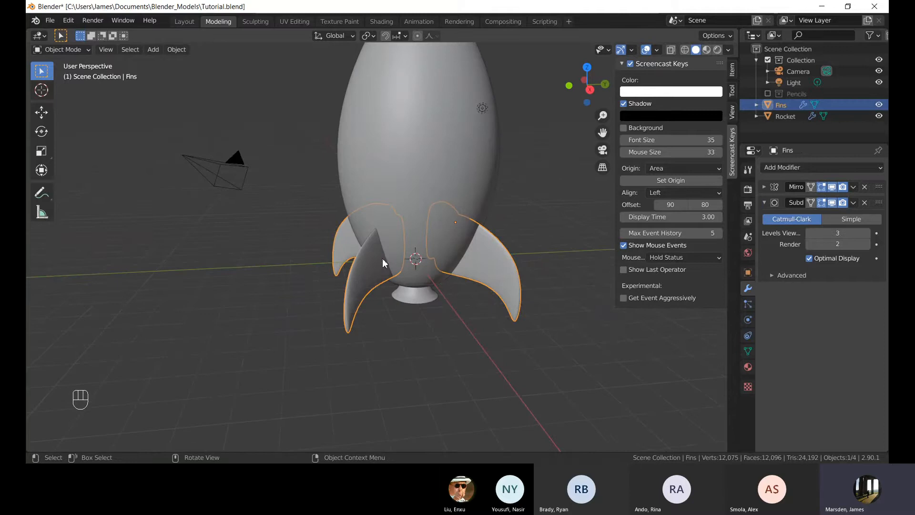
Select the rocket body and toggle Edit Mode while orbiting and zooming to inspect its mesh.
left_click(427, 331)
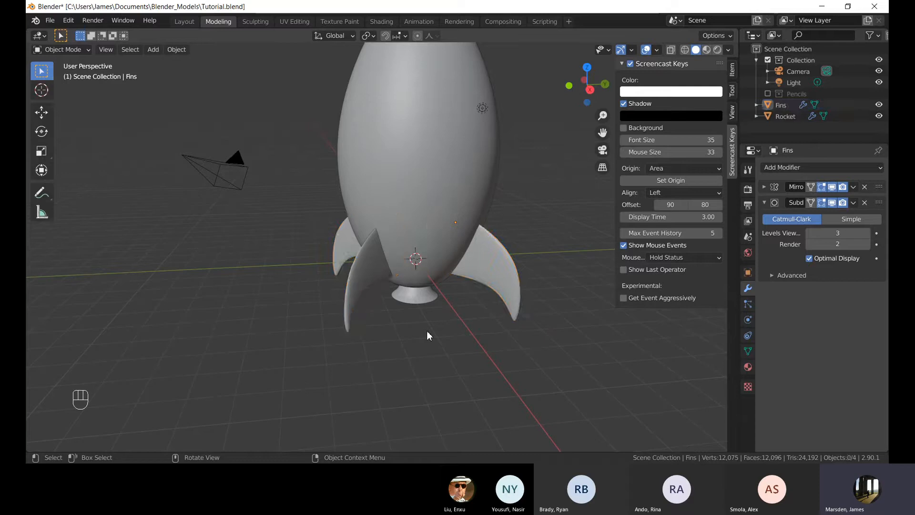
middle_click_drag(430, 313, 432, 352, "shift")
left_click(424, 214)
middle_click_drag(454, 172, 433, 230, "shift")
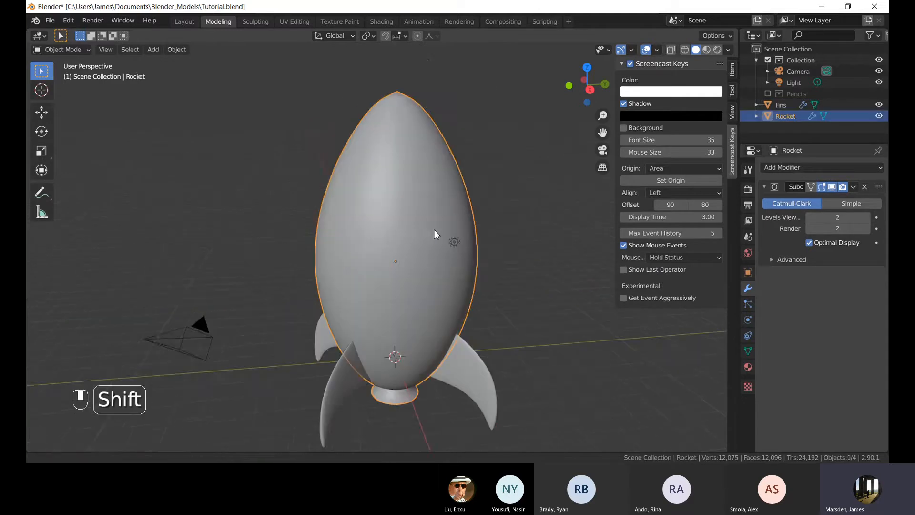
key("Tab")
scroll(411, 186, "up", 2)
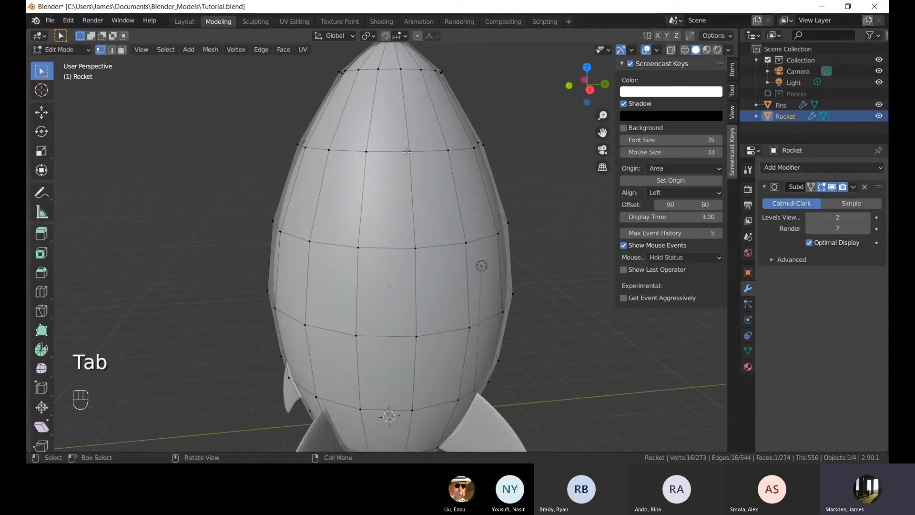
middle_click_drag(406, 152, 437, 205)
key("Tab")
scroll(451, 146, "down", 4)
left_click(450, 140)
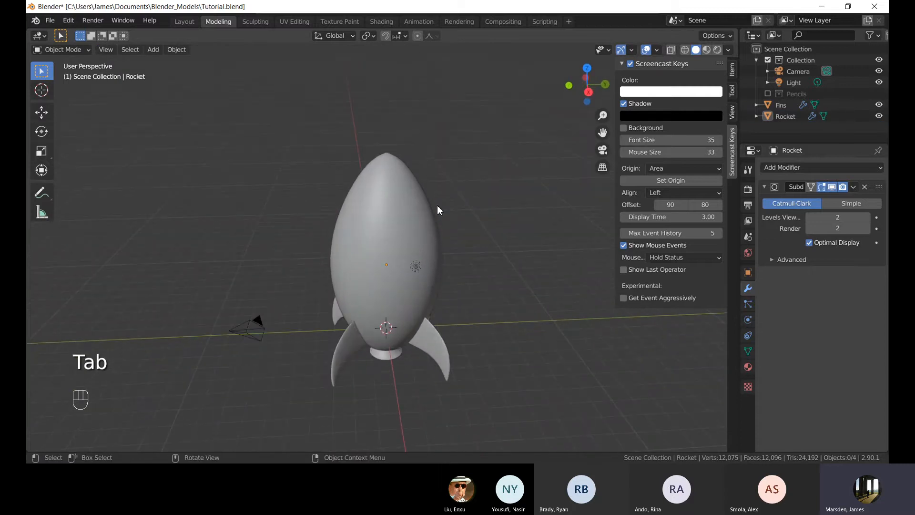
Orbit and zoom around the rocket's base, then add a circle mesh at the origin.
middle_click_drag(416, 267, 382, 247, "shift")
scroll(296, 253, "up", 4)
middle_click_drag(443, 260, 389, 222, "shift")
middle_click_drag(437, 253, 345, 238)
scroll(329, 186, "down", 3)
middle_click_drag(329, 186, 411, 209)
middle_click_drag(412, 208, 374, 233, "shift")
scroll(351, 283, "up", 2)
scroll(341, 253, "down", 2)
mouse_move(368, 276)
middle_mouse_down()
mouse_move(342, 253)
mouse_move(364, 276)
middle_mouse_up()
scroll(363, 287, "up", 3)
key("shift+a")
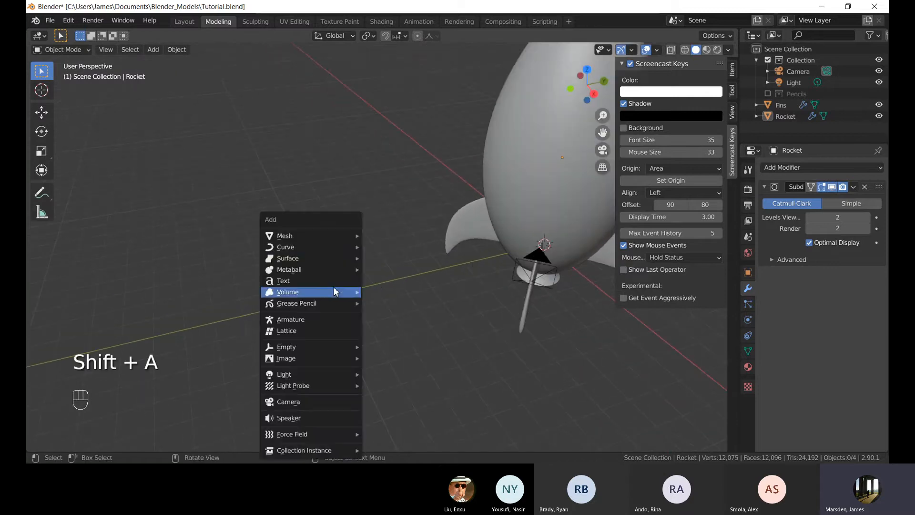
mouse_move(336, 237)
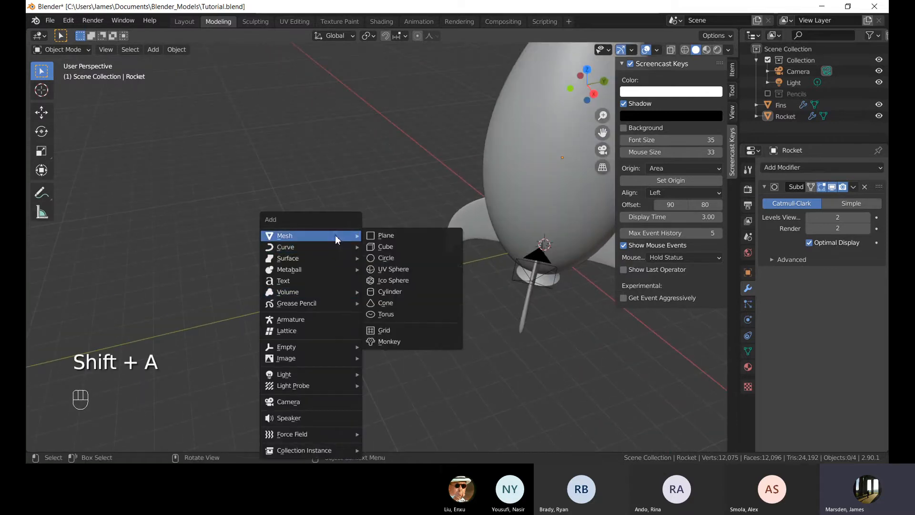
left_click(390, 259)
Turn on X-ray and set the new circle's vertex count to 16.
scroll(468, 247, "down", 2)
scroll(511, 301, "up", 3)
middle_click_drag(511, 306, 436, 178)
scroll(448, 276, "down", 4)
scroll(464, 287, "up", 3)
mouse_move(482, 288)
middle_mouse_down("shift")
mouse_move(428, 254)
mouse_move(463, 286)
middle_mouse_up("shift")
scroll(428, 255, "up", 2)
scroll(345, 238, "up", 3)
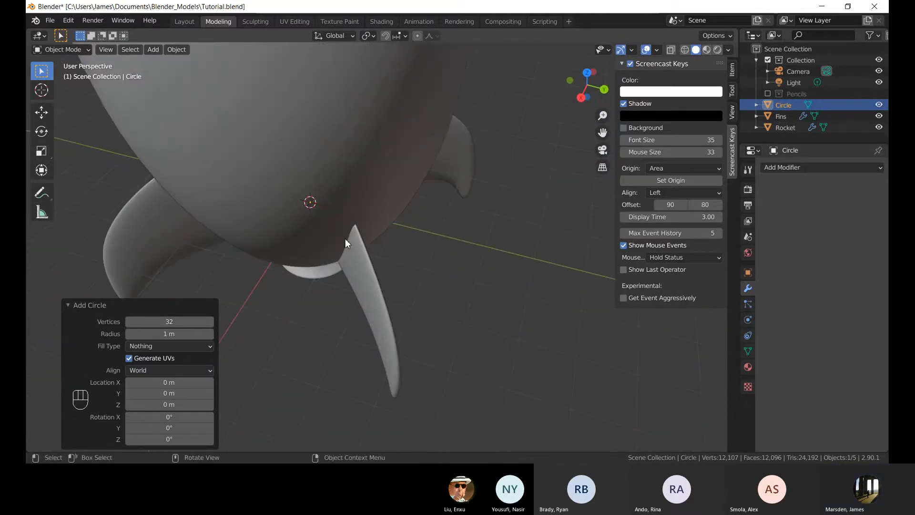
middle_click_drag(346, 238, 384, 220, "shift")
scroll(417, 256, "up", 3)
key("alt+z")
scroll(425, 258, "down", 3)
mouse_move(424, 258)
middle_mouse_down("shift")
mouse_move(422, 301)
mouse_move(382, 210)
mouse_move(421, 244)
middle_mouse_up("shift")
left_click(191, 321)
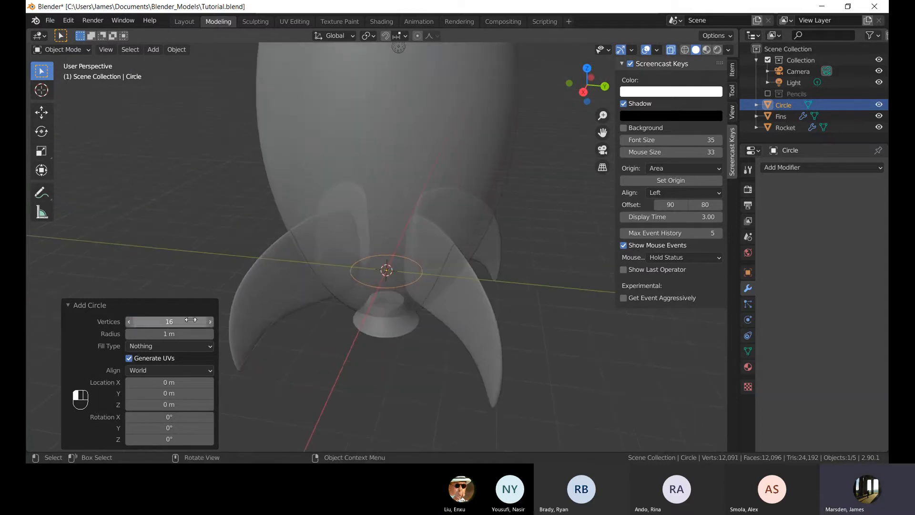
Move the circle sideways along the Y axis to sit beside the rocket.
middle_click_drag(355, 230, 371, 257)
middle_click_drag(432, 286, 407, 245)
middle_click_drag(459, 282, 521, 251, "shift")
key("g")
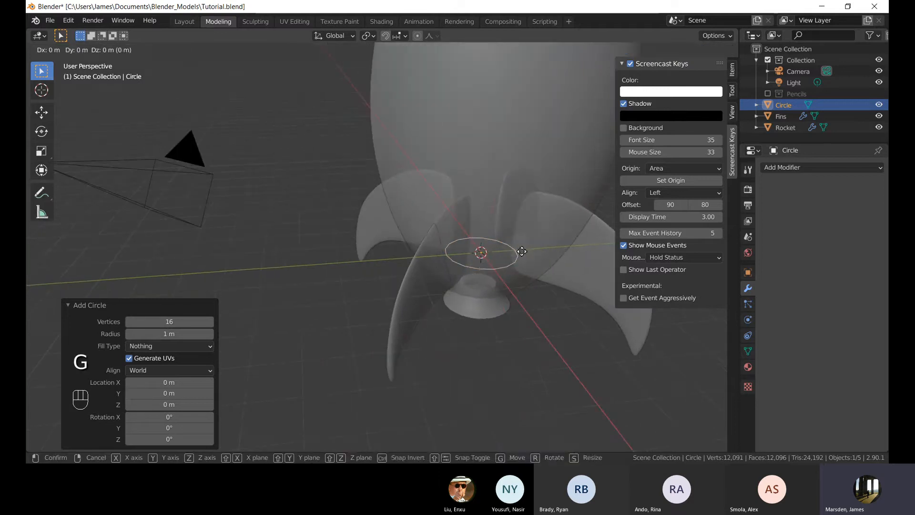
key("z")
key("y")
left_click(345, 257)
In Edit Mode with X-ray off, rotate the circle 90° about the Y axis.
key("Tab")
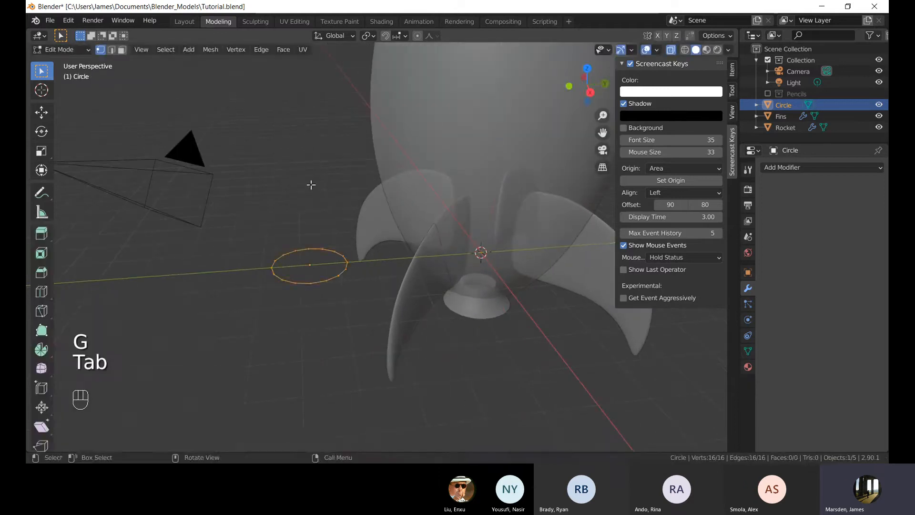
left_click(311, 185)
middle_click_drag(311, 185, 350, 252)
key("alt+z")
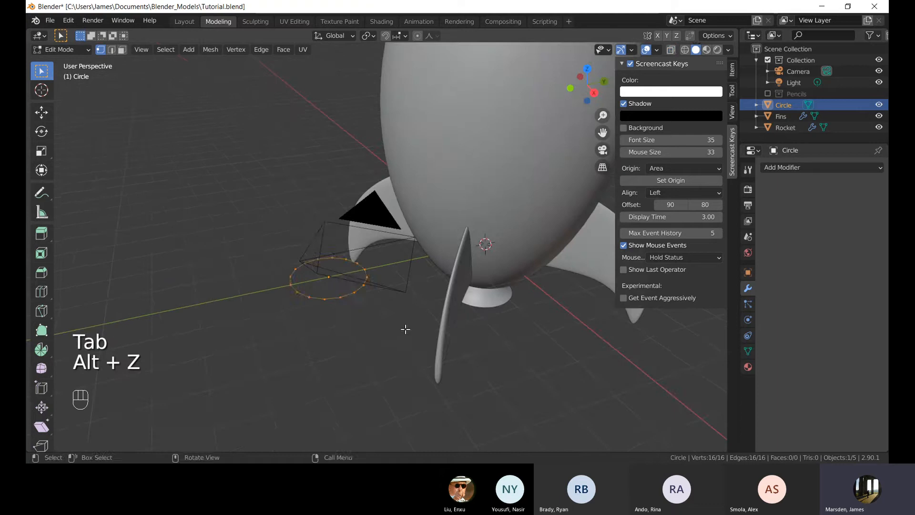
middle_click_drag(405, 328, 499, 310)
key("r")
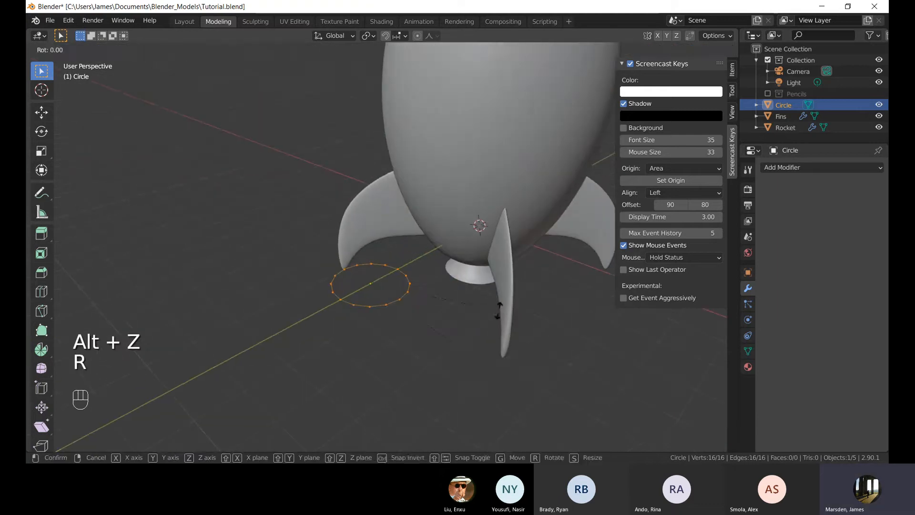
key("y")
key("Return")
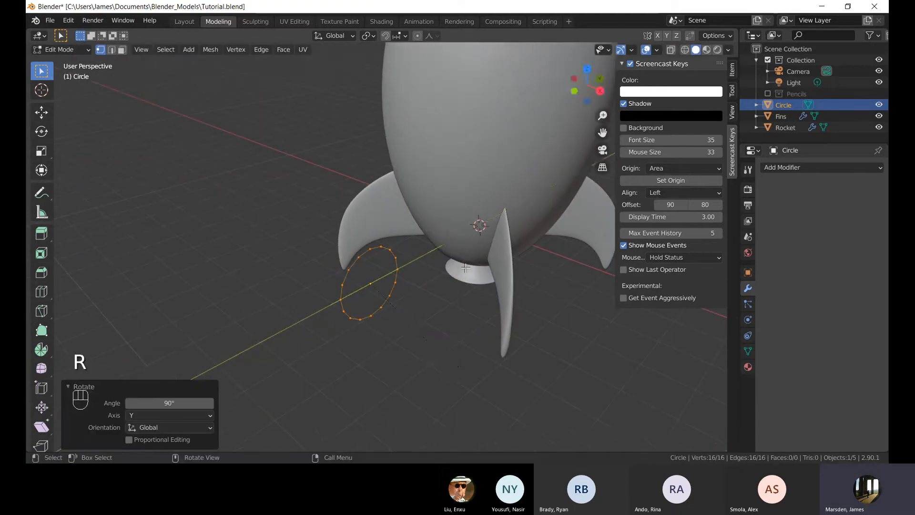
Scale the circle down to about 0.9.
middle_click_drag(465, 268, 521, 286)
key("s")
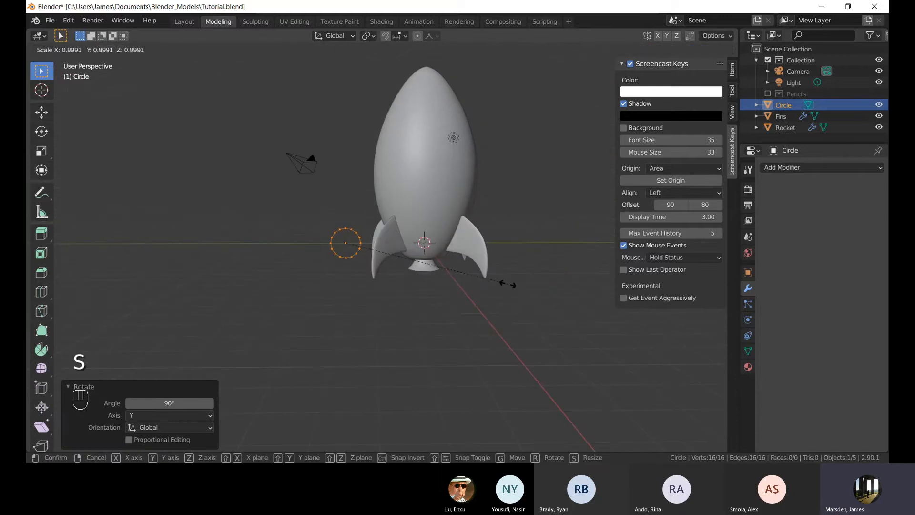
left_click(499, 281)
Orbit and zoom in on the circle and fill it with a face.
middle_click_drag(378, 236, 405, 244)
scroll(362, 281, "up", 4)
left_click(337, 315)
middle_click_drag(357, 293, 497, 279, "shift")
scroll(371, 233, "up", 5)
left_click(353, 171, "alt")
key("f")
Switch to face selection, select the circle's face and extrude it about 0.17 m.
left_click(394, 305)
middle_click_drag(557, 276, 485, 312)
key("3")
left_click(388, 247)
key("e")
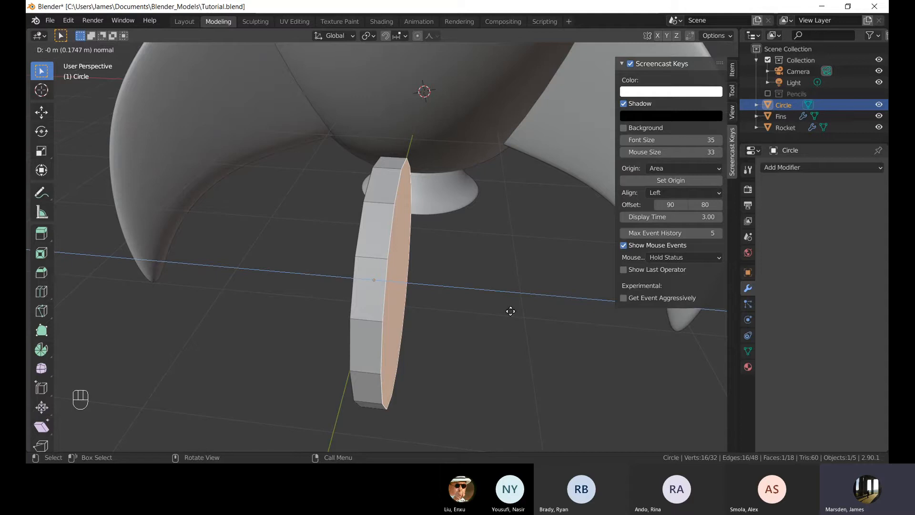
left_click(510, 310)
Orbit around the extruded disc and toggle between Edit and Object Mode to inspect it.
middle_click_drag(511, 311, 415, 262)
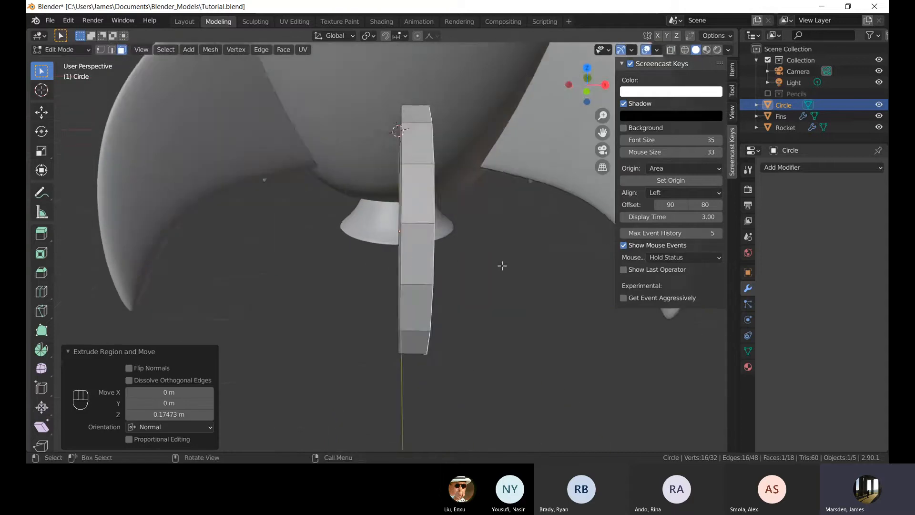
middle_click_drag(502, 265, 461, 271)
middle_click_drag(402, 277, 374, 196, "shift")
key("Tab")
key("Tab")
key("Tab")
scroll(447, 261, "up", 4)
key("Tab")
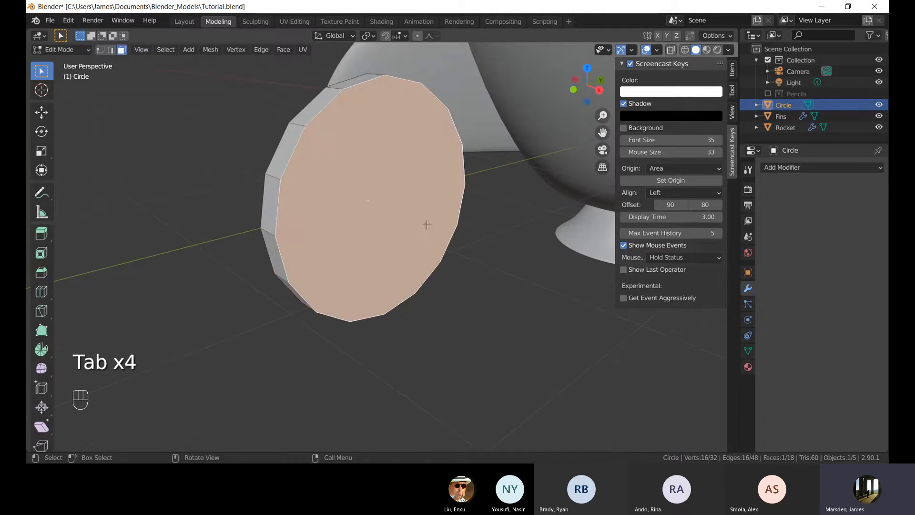
Switch to vertex selection and inset the disc's outer face by 0.097 m.
key("1")
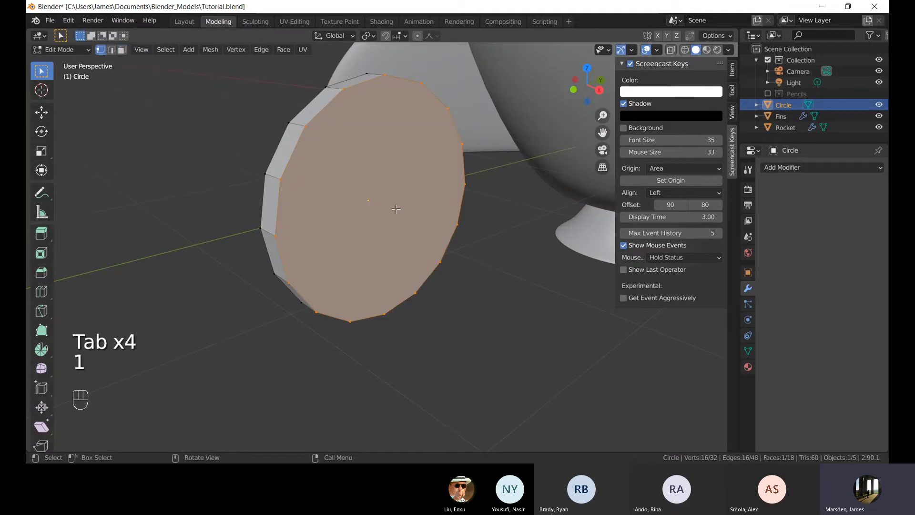
middle_click_drag(491, 207, 523, 199)
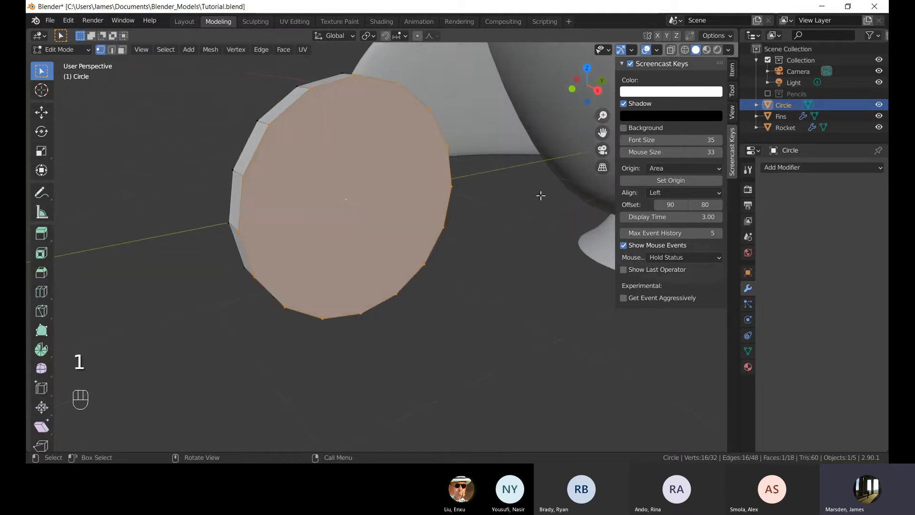
key("i")
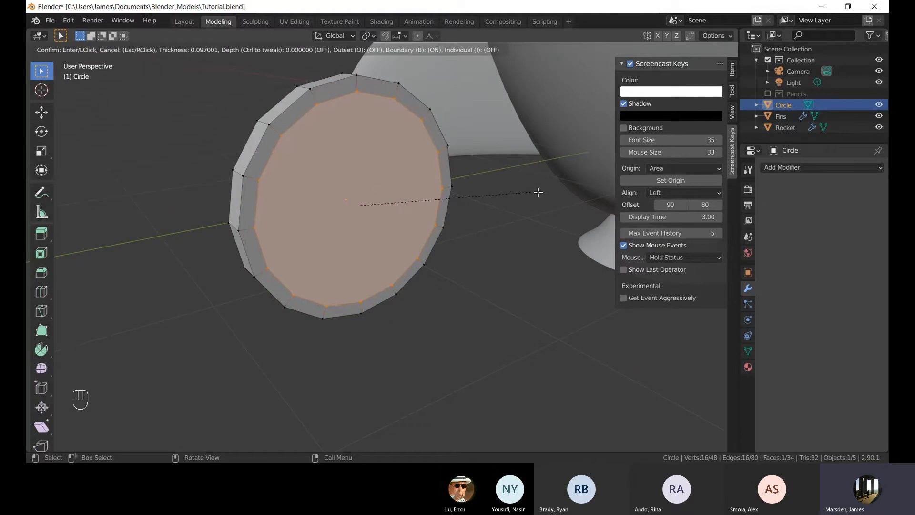
left_click(539, 192)
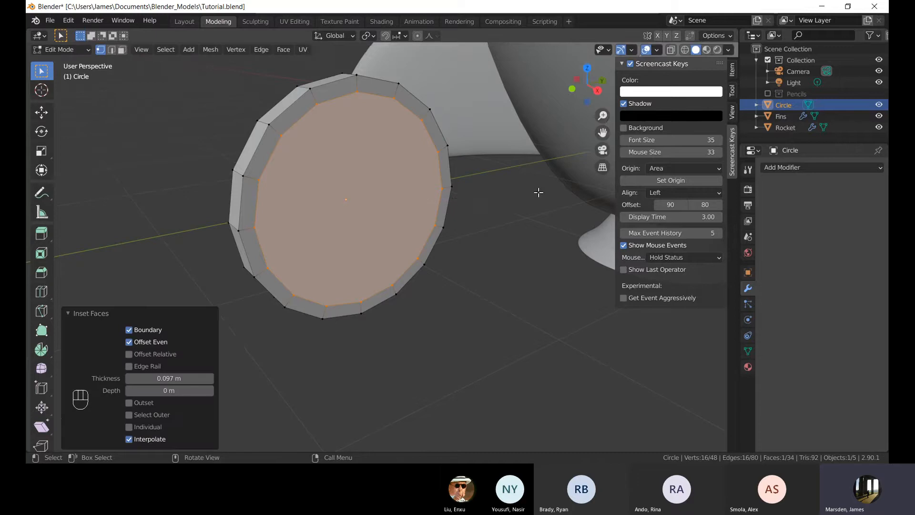
In front view, extrude the inset face outward about 0.094 m.
middle_click_drag(538, 190, 415, 212)
key("KP_1")
scroll(428, 193, "up", 1)
key("e")
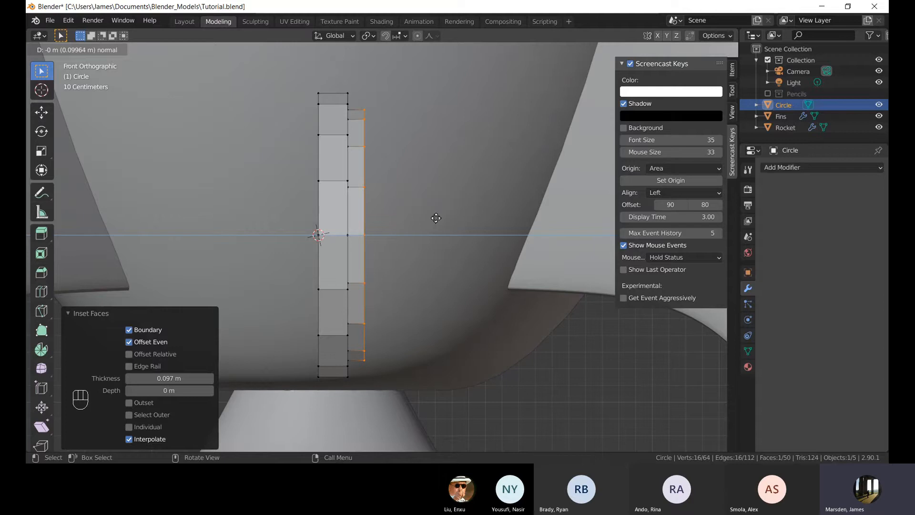
left_click(435, 217)
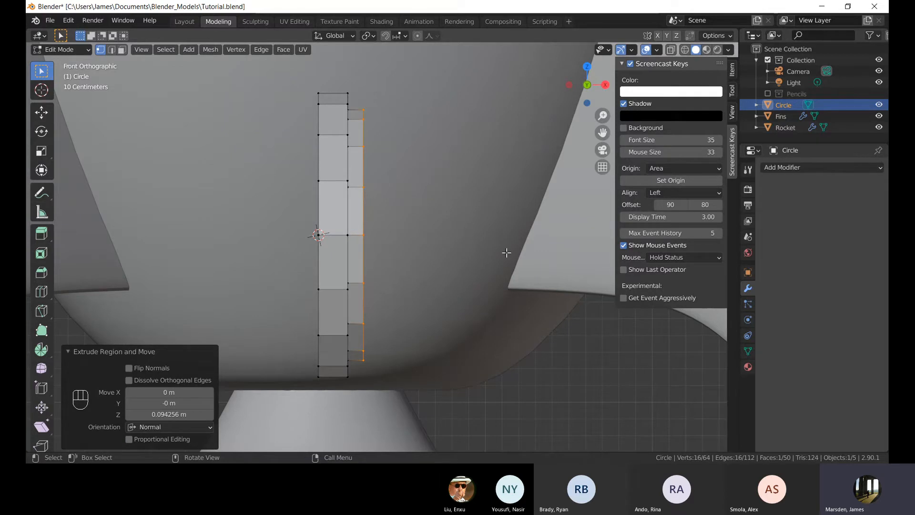
Extrude the face again about 0.17 m and scale it to 0.91.
mouse_move(506, 253)
middle_mouse_down()
mouse_move(515, 235)
mouse_move(510, 250)
mouse_move(503, 246)
middle_mouse_up()
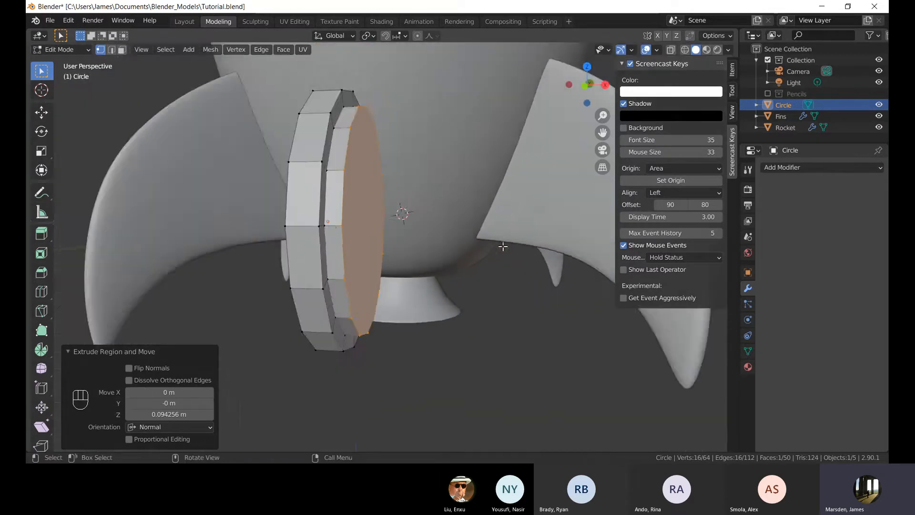
key("KP_1")
key("e")
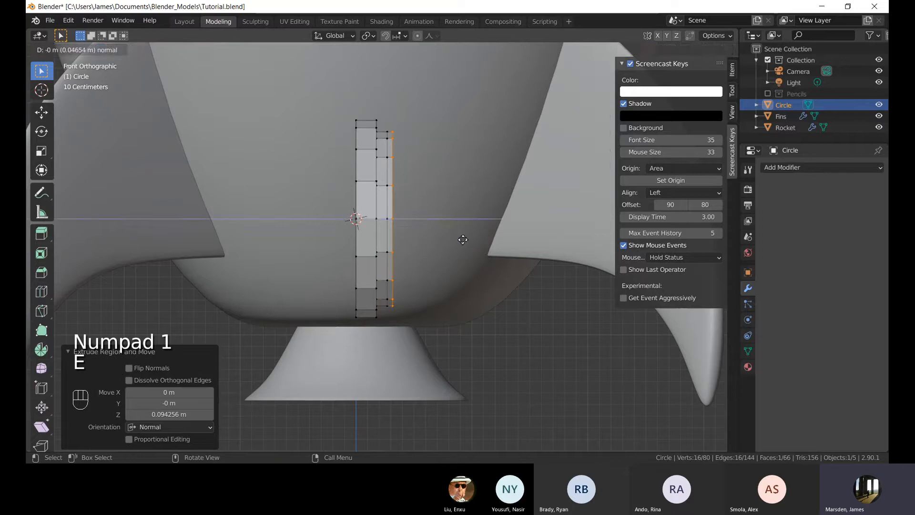
left_click(472, 241)
key("s")
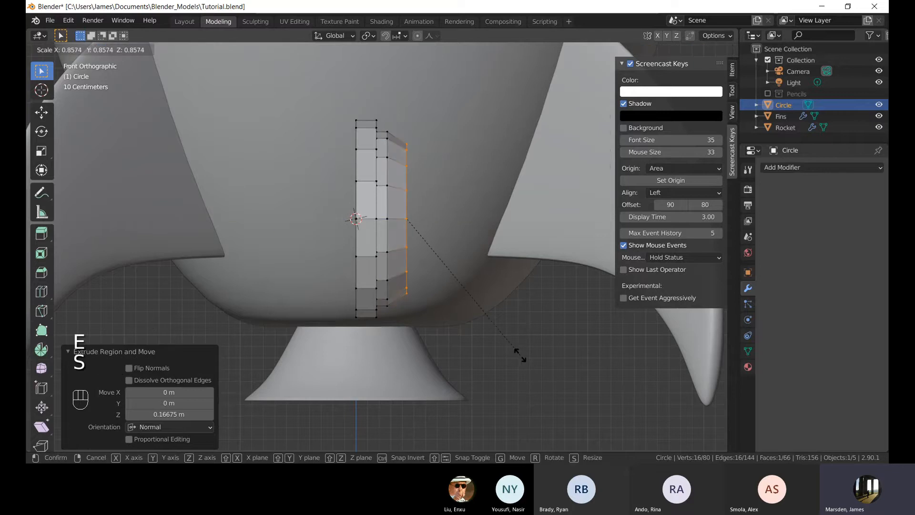
left_click(527, 364)
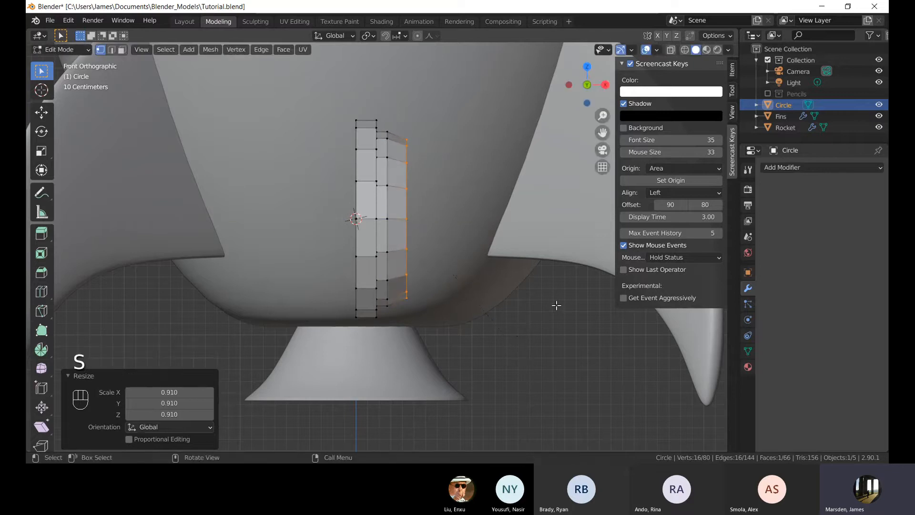
Select the middle edge loop of the disc rim and scale it down slightly.
left_click(395, 163, "alt")
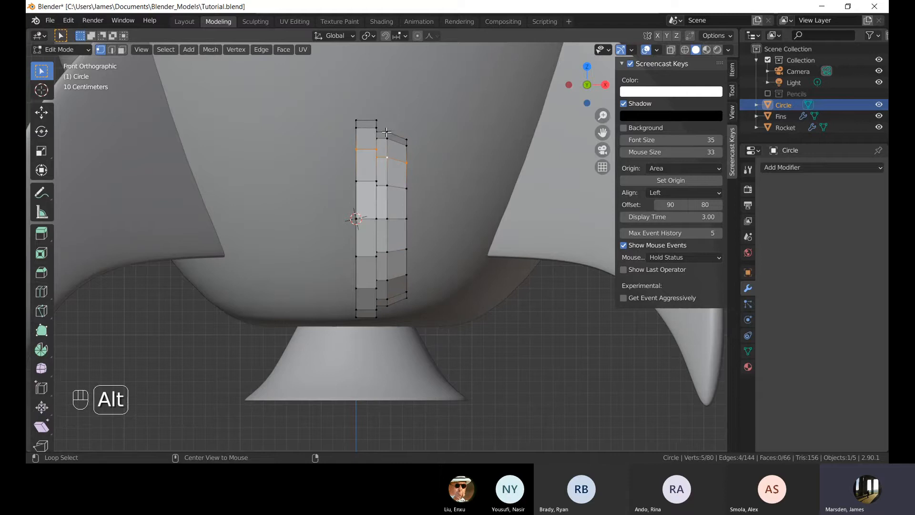
key("s")
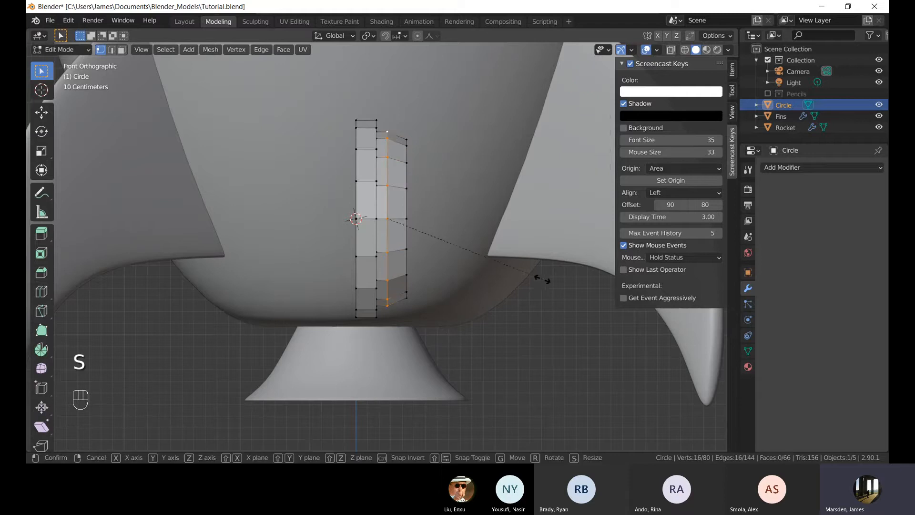
left_click(540, 275)
Select the outer edge loop and move it about 0.08 m along the X axis.
left_click(408, 171, "alt")
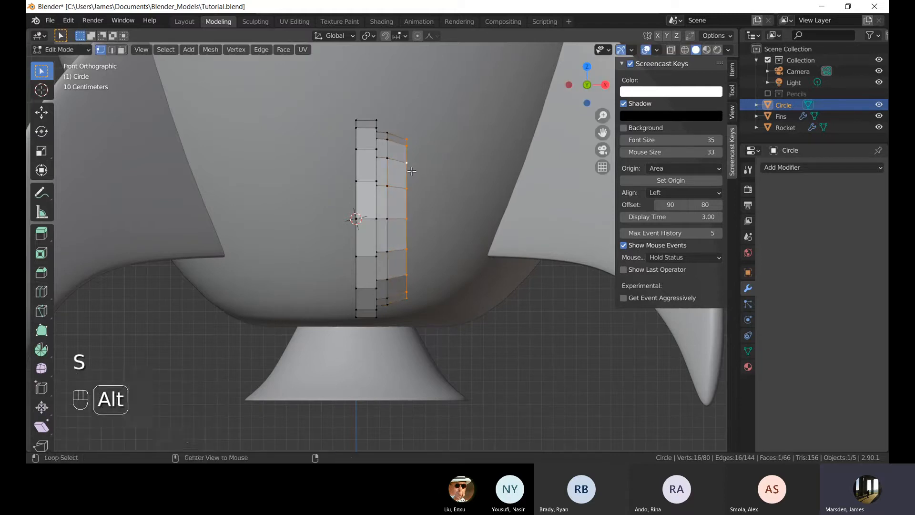
key("g")
key("z")
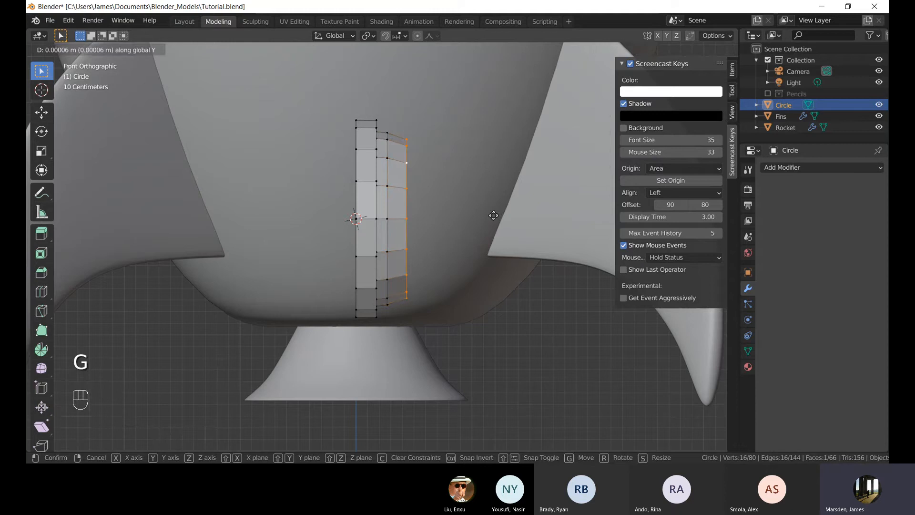
key("x")
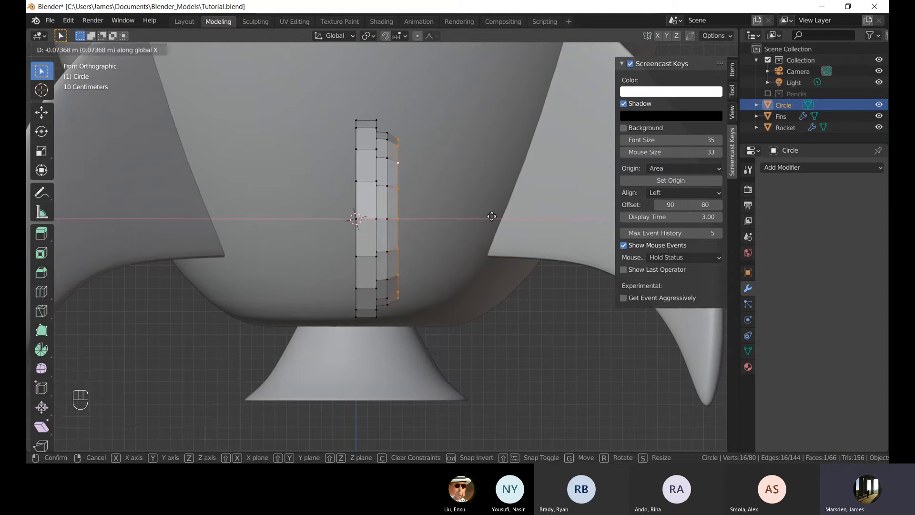
left_click(492, 217)
Extrude the outer face about 0.085 m, scale it to about 0.87, and extrude it once more.
middle_click_drag(492, 216, 481, 227, "shift")
key("e")
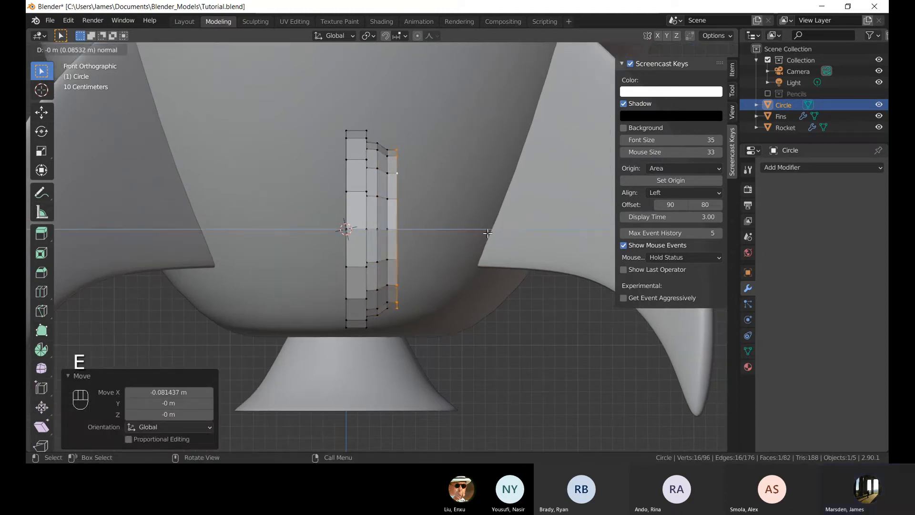
left_click(487, 232)
key("s")
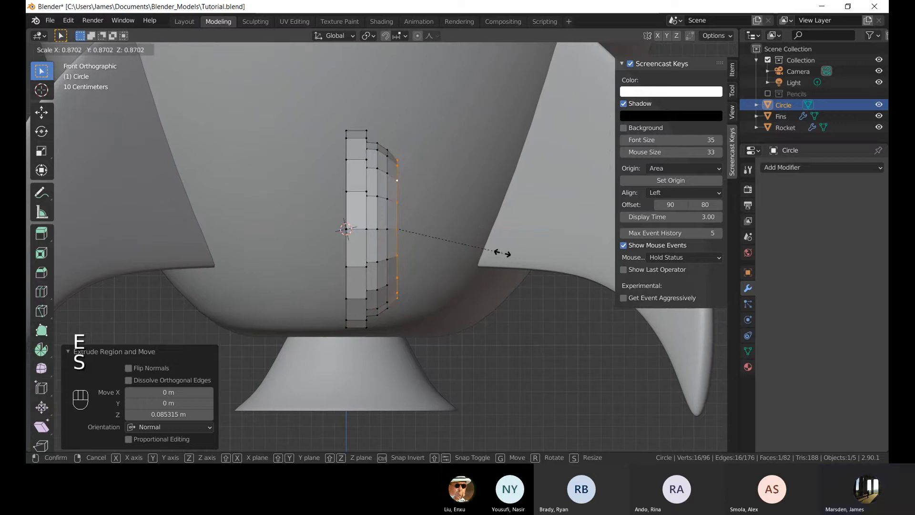
left_click(502, 252)
key("e")
left_click(513, 260)
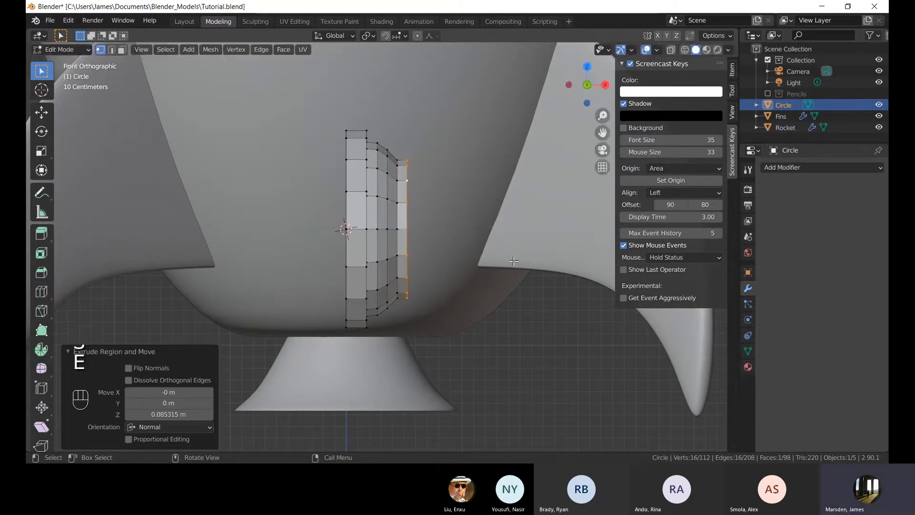
Scale the porthole's outer face down to 0.77.
key("s")
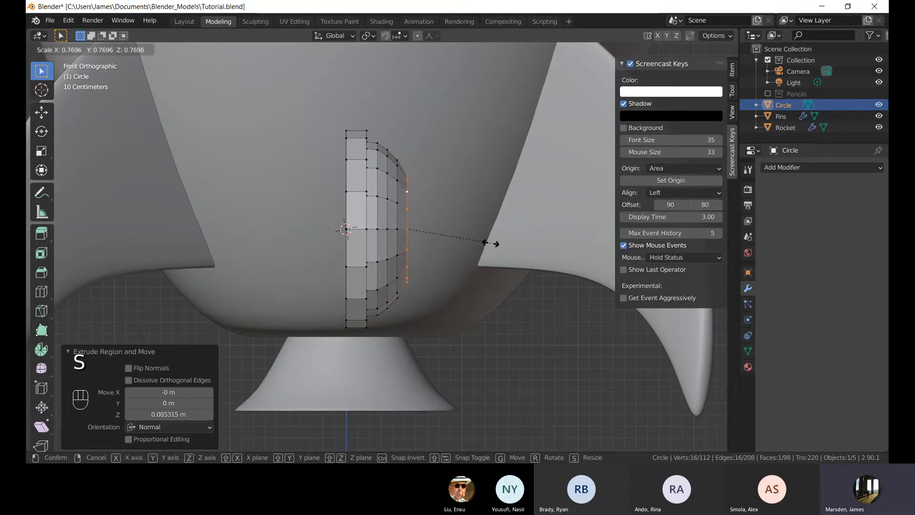
left_click(491, 244)
middle_click_drag(505, 256, 491, 255, "shift")
scroll(490, 255, "up", 2)
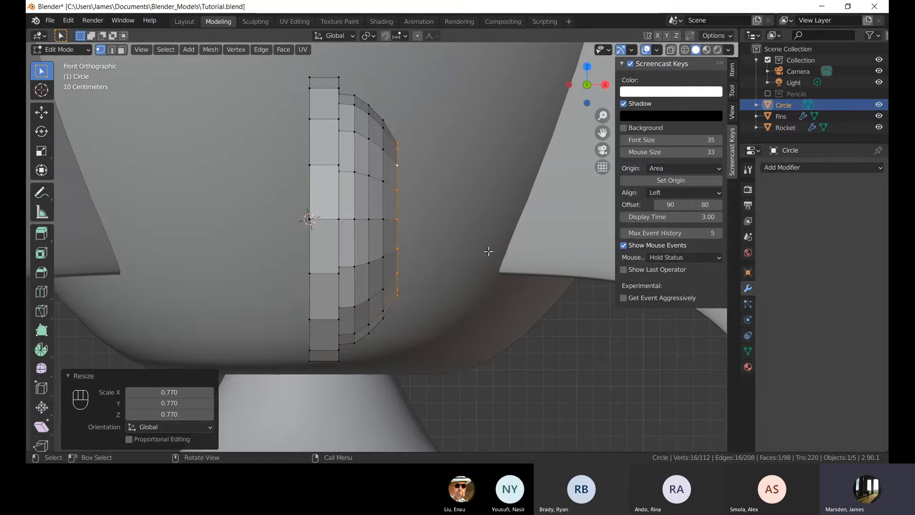
Extrude the face about 0.067 m and scale it to about 0.73.
key("e")
left_click(500, 253)
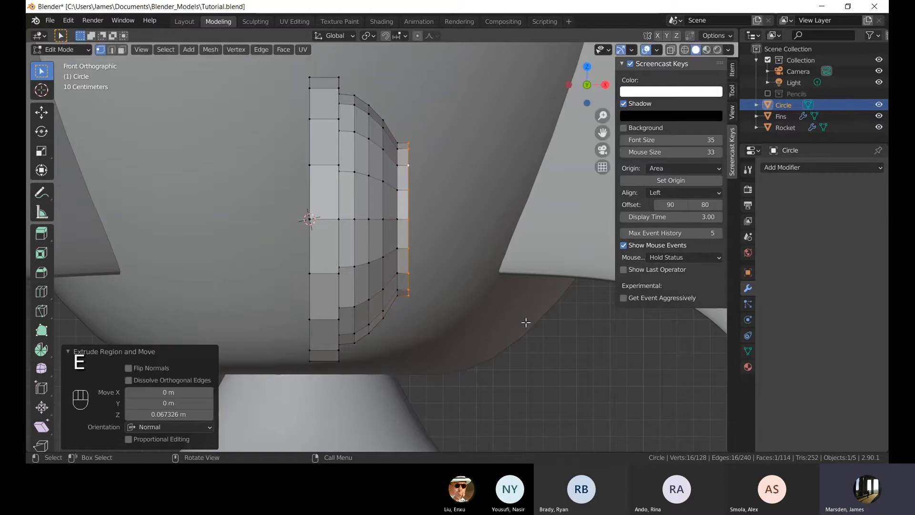
key("s")
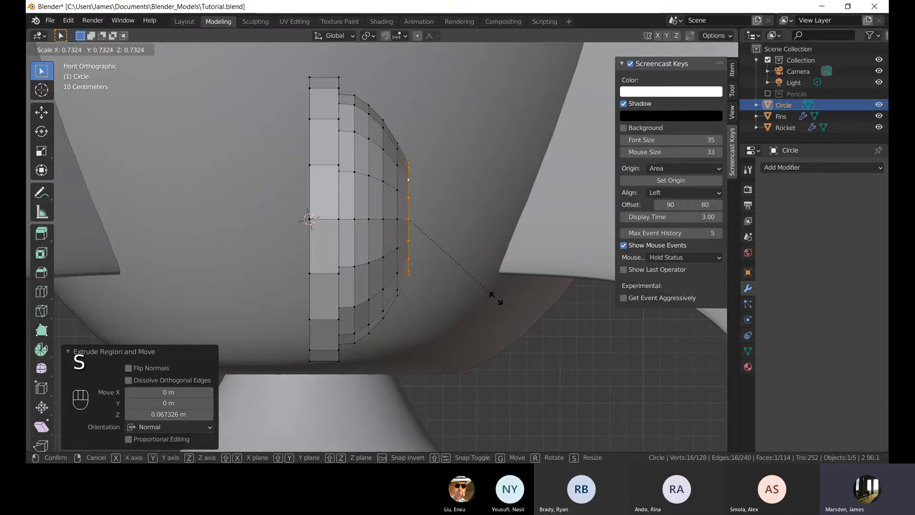
left_click(496, 298)
Move the face slightly along the X axis.
key("g")
key("x")
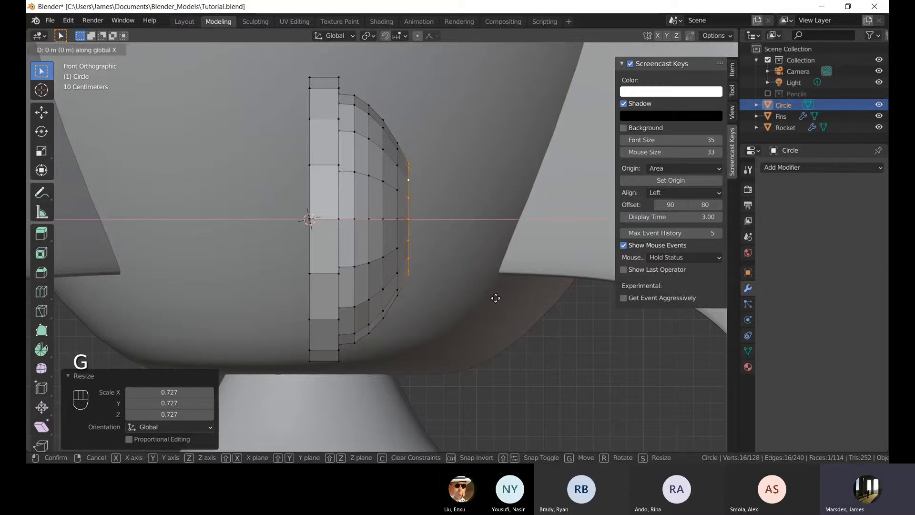
left_click(508, 297)
middle_click_drag(508, 298, 423, 302)
key("Tab")
mouse_move(400, 273)
middle_mouse_down()
mouse_move(363, 253)
mouse_move(402, 219)
mouse_move(390, 244)
mouse_move(412, 257)
mouse_move(387, 262)
middle_mouse_up()
key("Tab")
scroll(410, 249, "up", 1)
scroll(388, 262, "up", 1)
Extrude the face again about 0.057 m and scale it to about 0.6.
key("e")
left_click(443, 271)
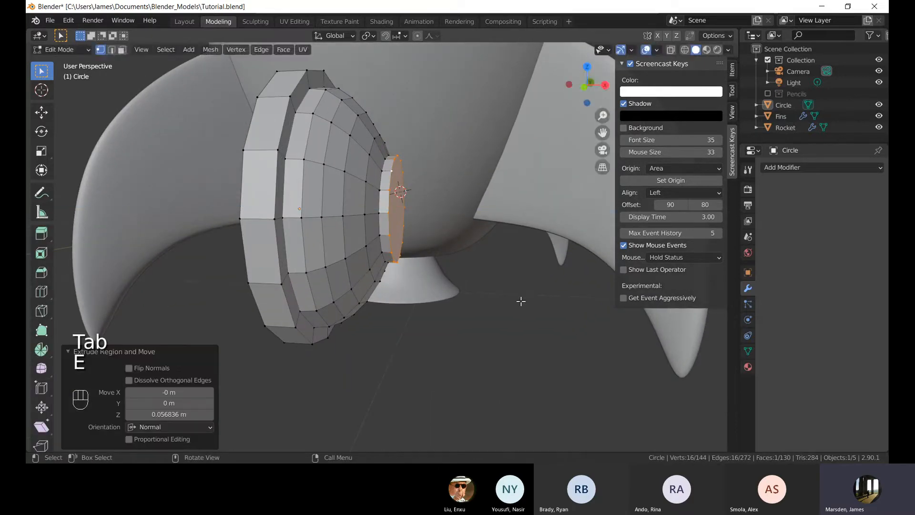
key("s")
left_click(477, 260)
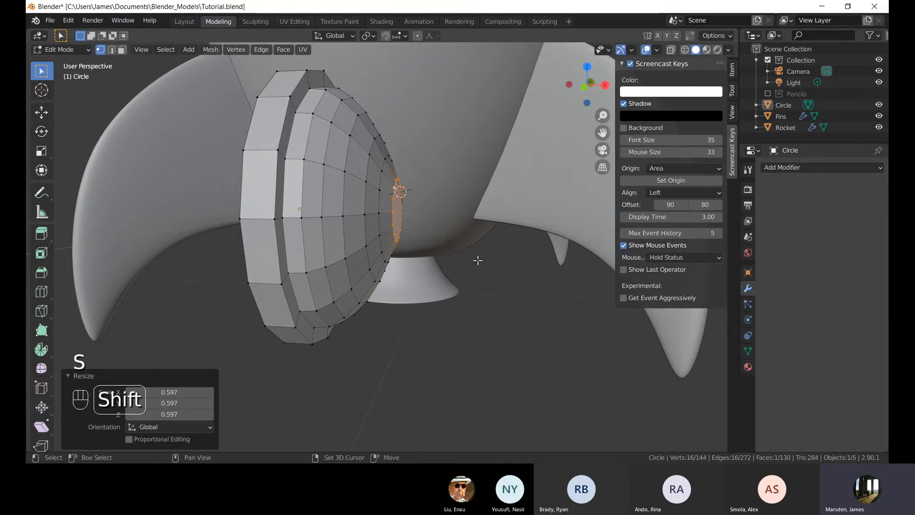
Move the face about 0.019 m back along the negative X axis.
key("KP_1")
scroll(476, 265, "up", 5)
key("g")
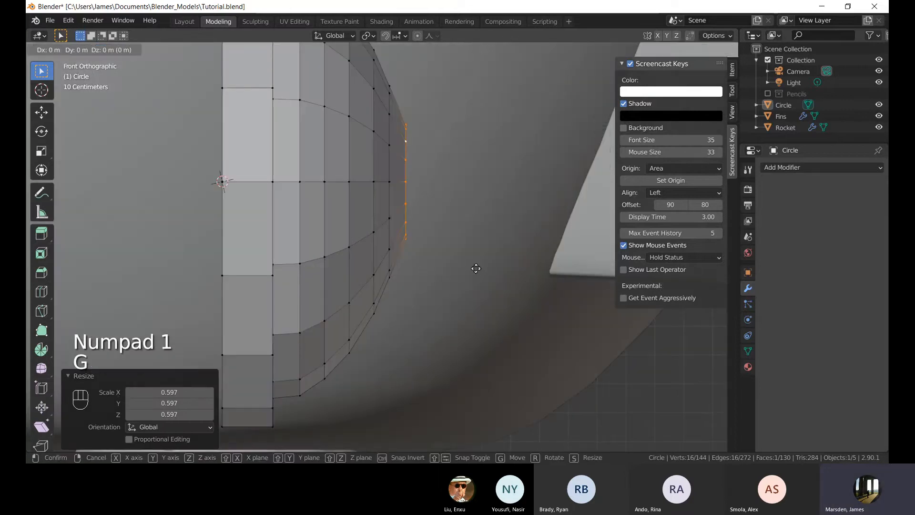
left_click(472, 268)
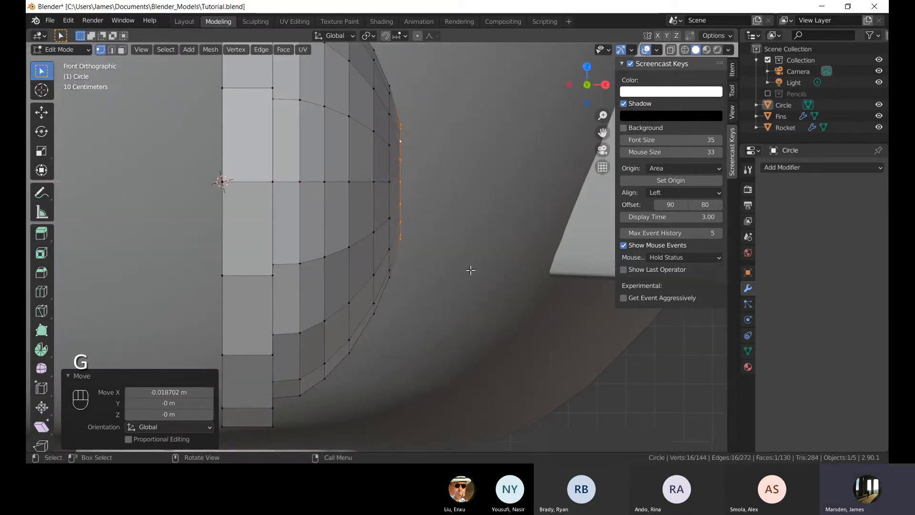
middle_click_drag(489, 247, 453, 255)
scroll(429, 262, "down", 6)
scroll(453, 255, "up", 3)
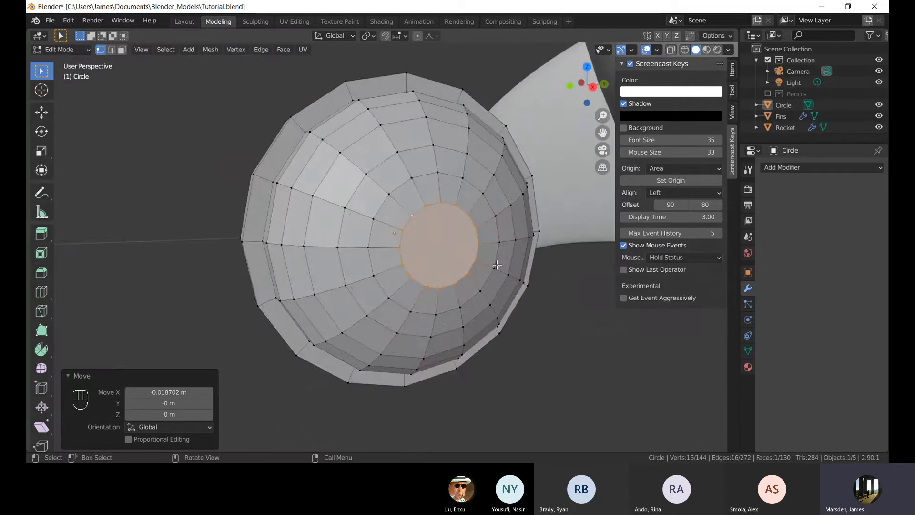
Try smooth and then flat shading on the porthole object.
key("Tab")
middle_click_drag(533, 299, 476, 208)
left_click(384, 207)
right_click(385, 207)
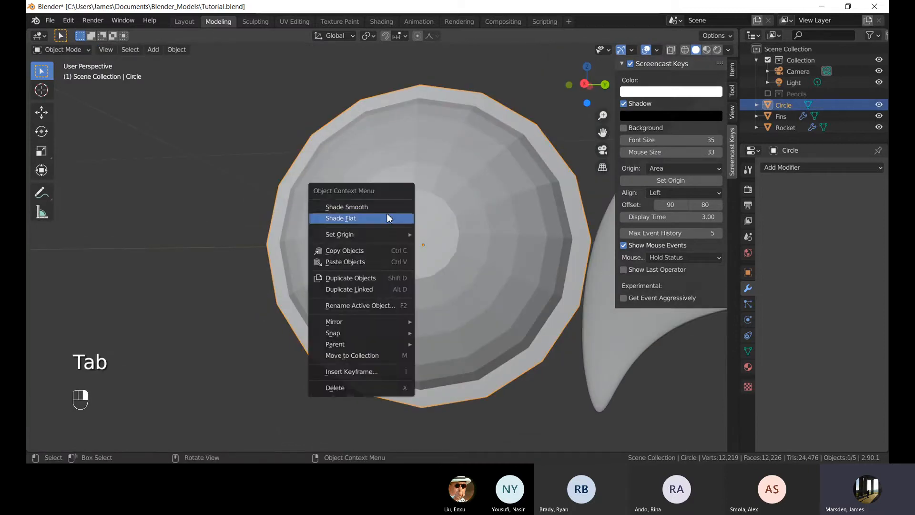
left_click(389, 210)
mouse_move(403, 216)
middle_mouse_down()
mouse_move(472, 212)
mouse_move(379, 195)
mouse_move(433, 240)
mouse_move(435, 220)
mouse_move(366, 245)
mouse_move(374, 245)
middle_mouse_up()
right_click(419, 231)
left_click(422, 243)
Select the porthole's centre face and inset it about 0.08 m.
key("Tab")
left_click(420, 195)
left_click(416, 190, "alt")
scroll(533, 258, "up", 1)
key("i")
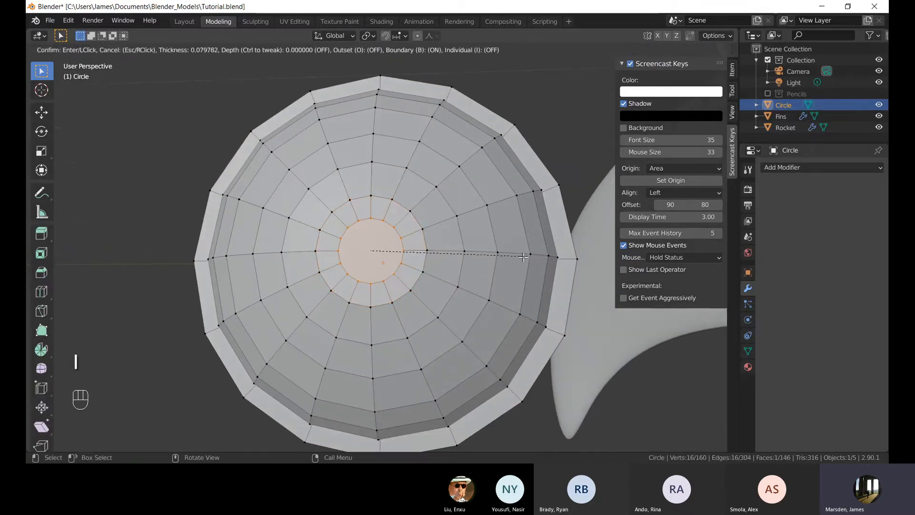
left_click(521, 256)
Return to object mode, select the porthole and shade it smooth.
scroll(477, 248, "down", 4)
left_click(286, 208)
middle_click_drag(365, 222, 387, 272)
scroll(438, 239, "down", 5)
middle_click_drag(387, 272, 395, 236)
middle_click_drag(395, 236, 363, 196, "shift")
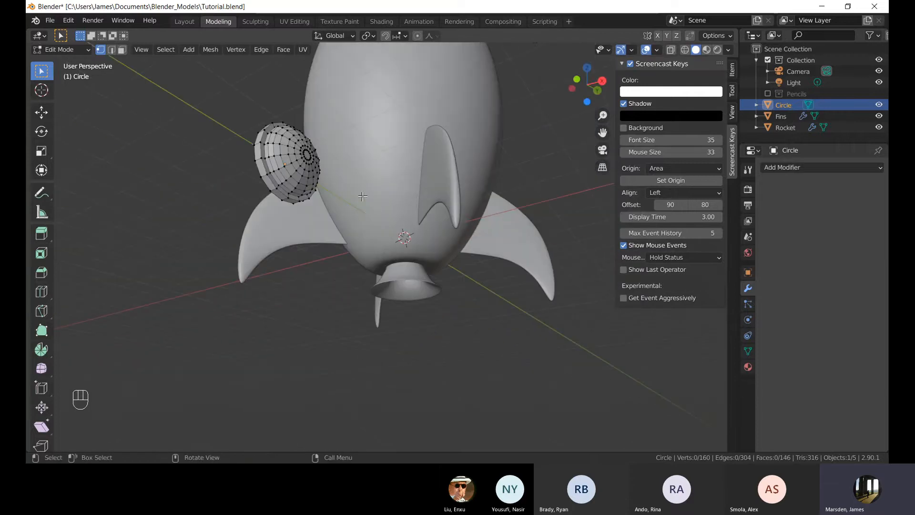
middle_click_drag(287, 172, 310, 260, "shift")
key("Tab")
scroll(320, 233, "up", 4)
left_click(358, 213)
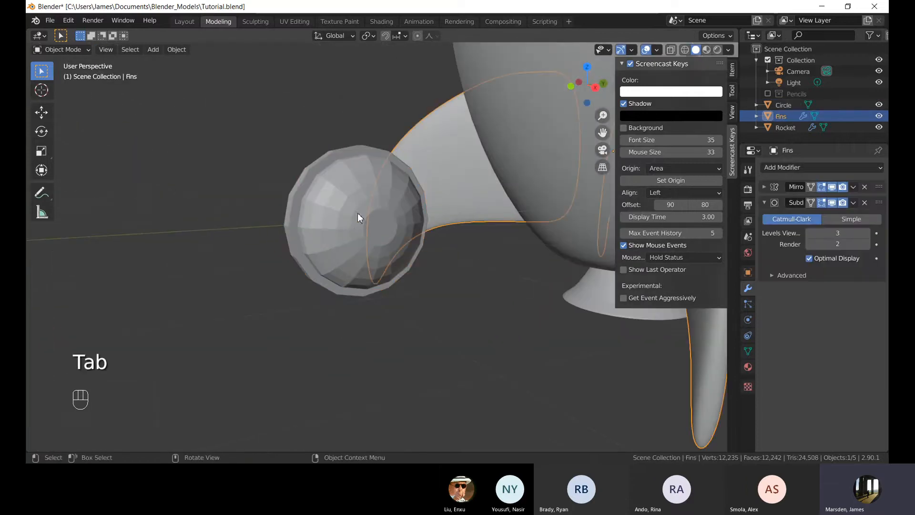
left_click(341, 199)
left_click(341, 200)
middle_click_drag(342, 200, 392, 251, "shift")
scroll(358, 216, "up", 2)
right_click(358, 216)
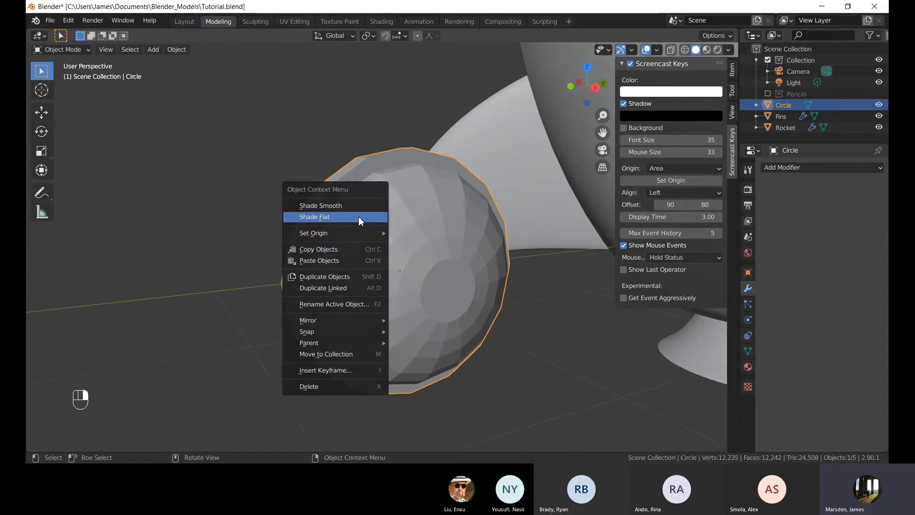
left_click(358, 202)
Add a Subdivision Surface modifier to the porthole with viewport levels set to 3.
left_click(777, 167)
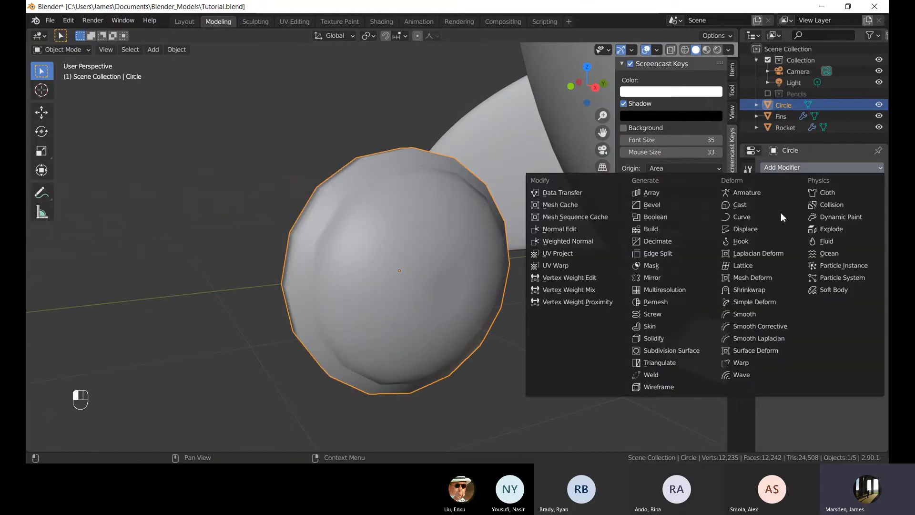
left_click(697, 350)
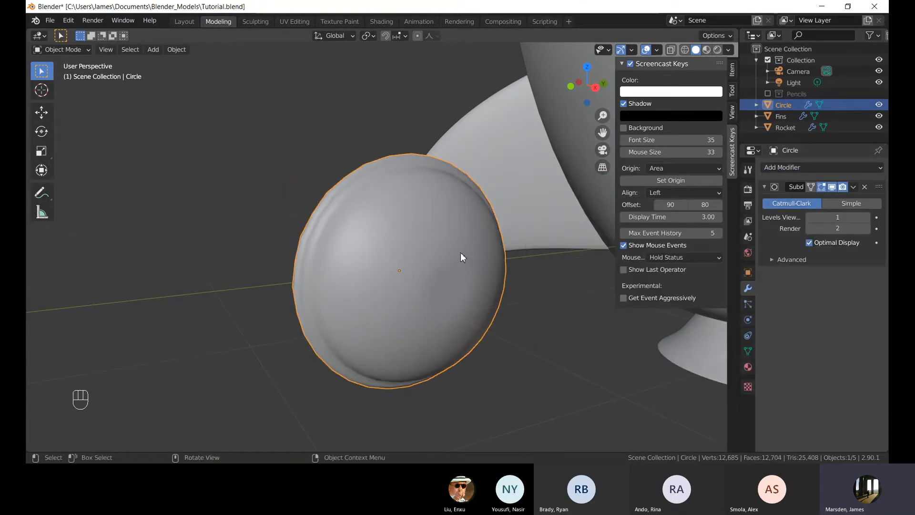
mouse_move(460, 256)
middle_mouse_down()
mouse_move(548, 255)
mouse_move(526, 264)
mouse_move(507, 236)
mouse_move(409, 258)
mouse_move(467, 265)
middle_mouse_up()
left_click(866, 218)
left_click(866, 217)
In edit mode, move the selected centre face about 0.01 m along the X axis.
scroll(467, 261, "up", 4)
middle_click_drag(418, 321, 379, 292, "shift")
middle_click_drag(379, 293, 418, 300)
key("Tab")
left_click(409, 260, "alt")
key("KP_1")
scroll(405, 310, "up", 5)
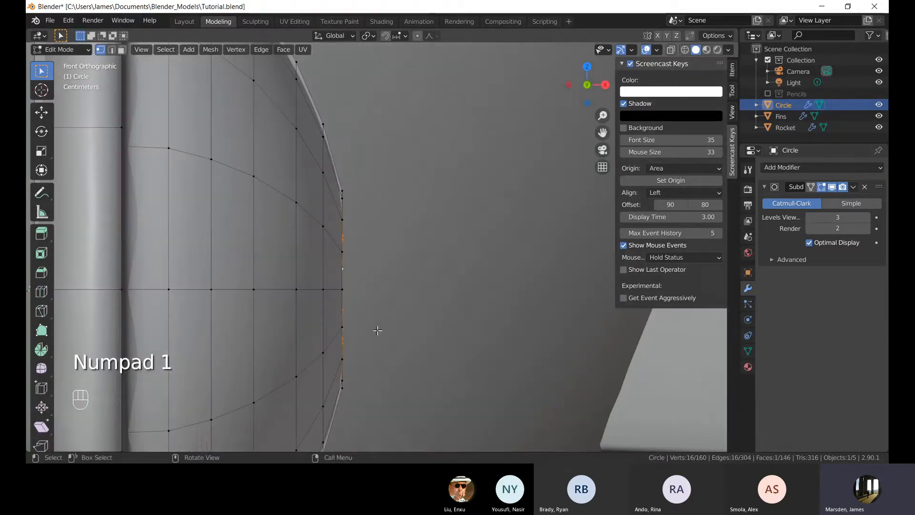
key("g")
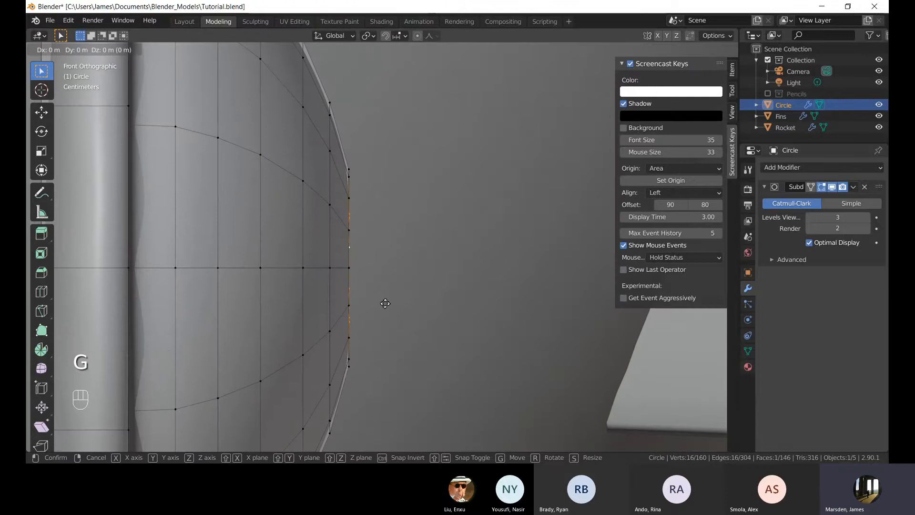
key("x")
left_click(390, 305)
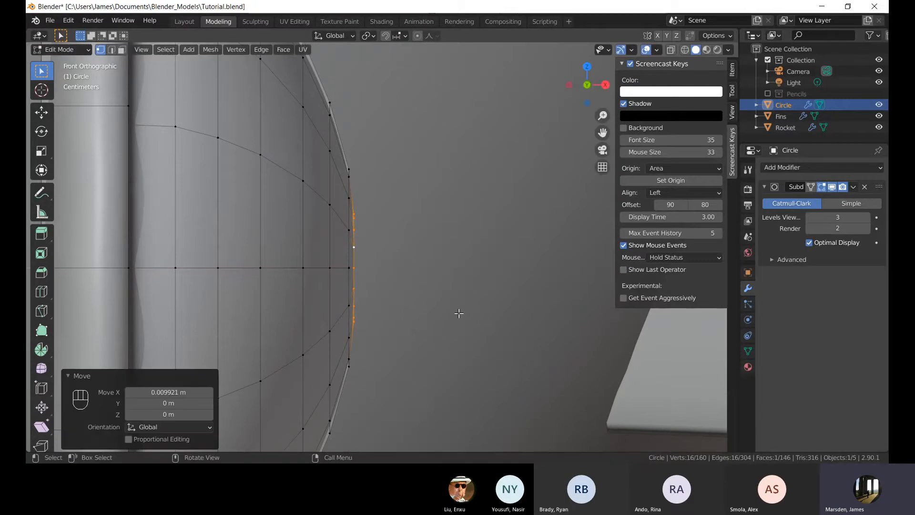
middle_click_drag(457, 315, 543, 314)
Inset the centre face again about 0.04 m and return to object mode.
key("i")
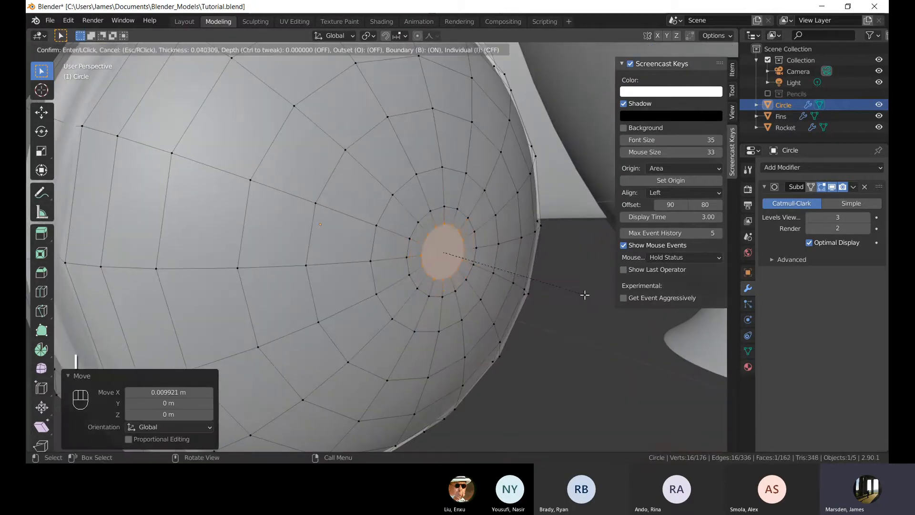
left_click(585, 295)
key("Tab")
scroll(525, 303, "down", 4)
scroll(477, 276, "up", 1)
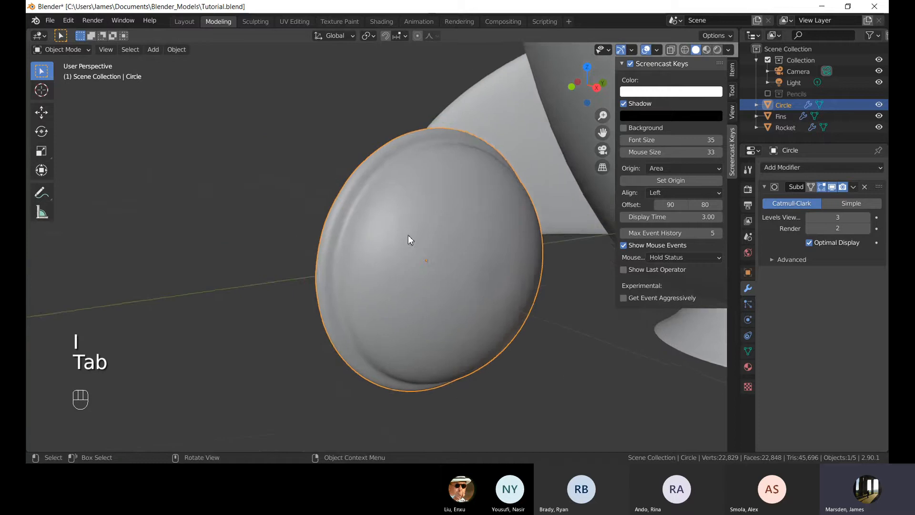
Inspect the smoothed porthole from several angles, toggling between edit and object mode.
key("Tab")
scroll(367, 224, "up", 3)
middle_click_drag(354, 207, 333, 207)
key("Tab")
scroll(408, 266, "down", 3)
middle_click_drag(409, 266, 394, 273)
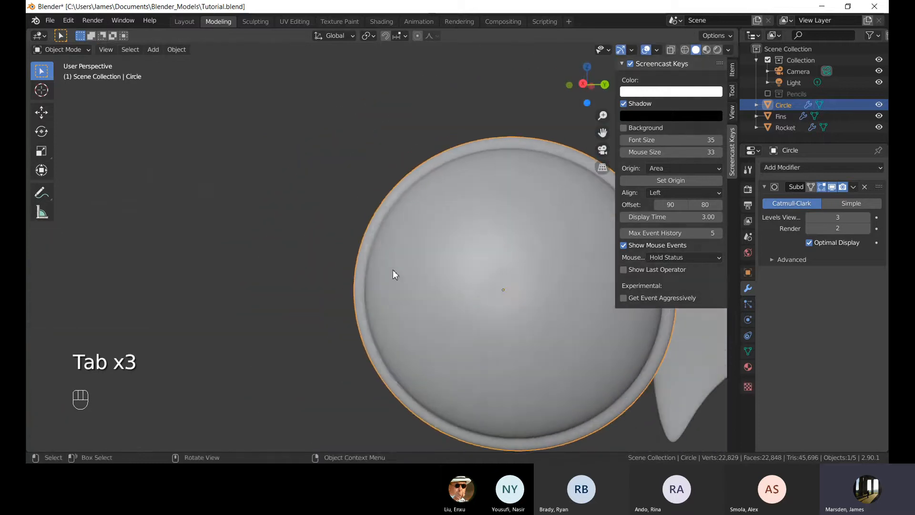
scroll(395, 274, "down", 3)
middle_click_drag(462, 257, 419, 257, "shift")
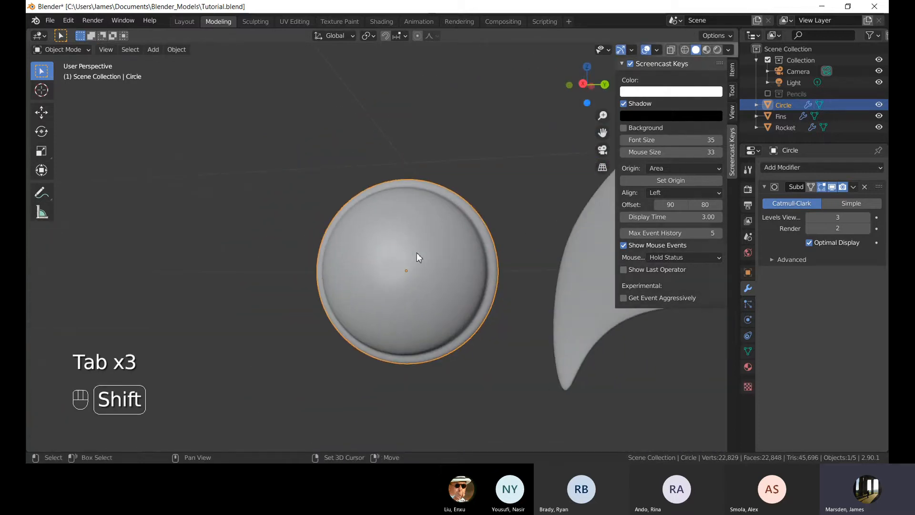
Set the porthole's viewport subdivision levels to 2.
left_click(810, 218)
middle_click_drag(353, 248, 370, 251)
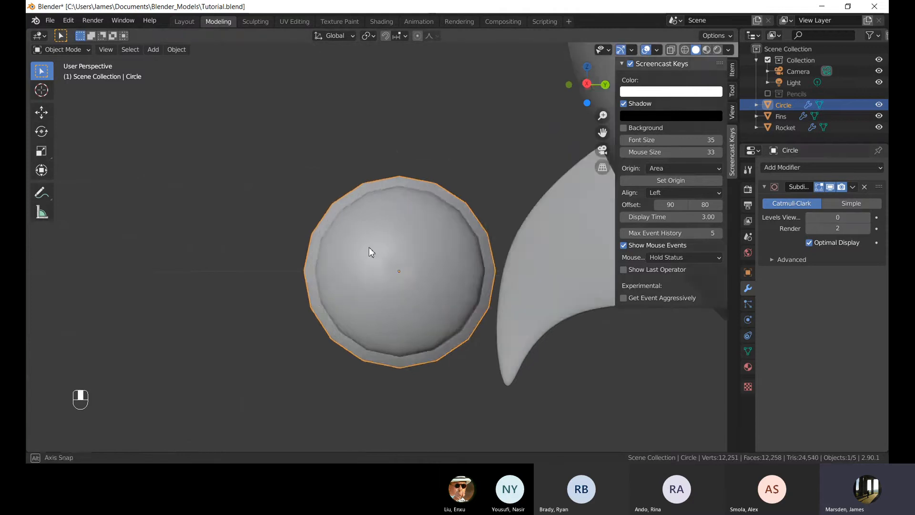
scroll(385, 256, "up", 3)
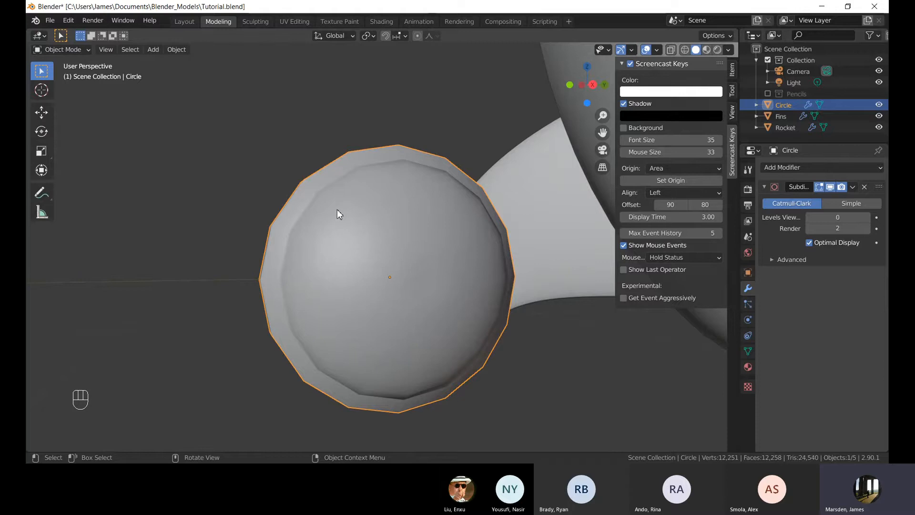
middle_click_drag(306, 193, 620, 186)
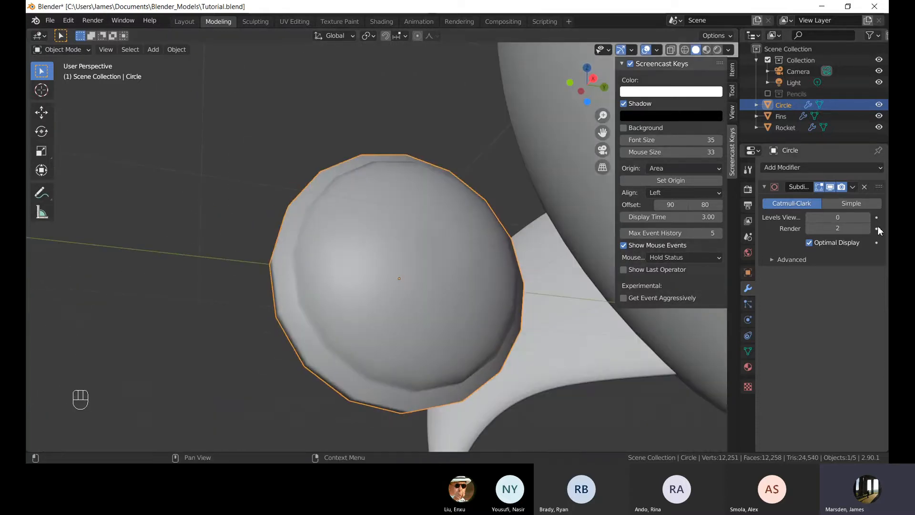
left_click(867, 217)
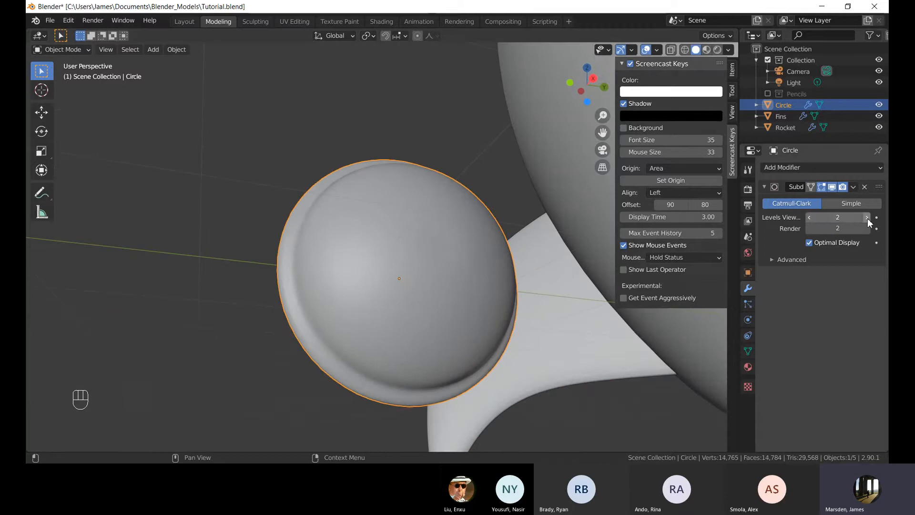
Add a loop cut around the porthole's rim in edit mode and undo it.
middle_click_drag(466, 227, 394, 275)
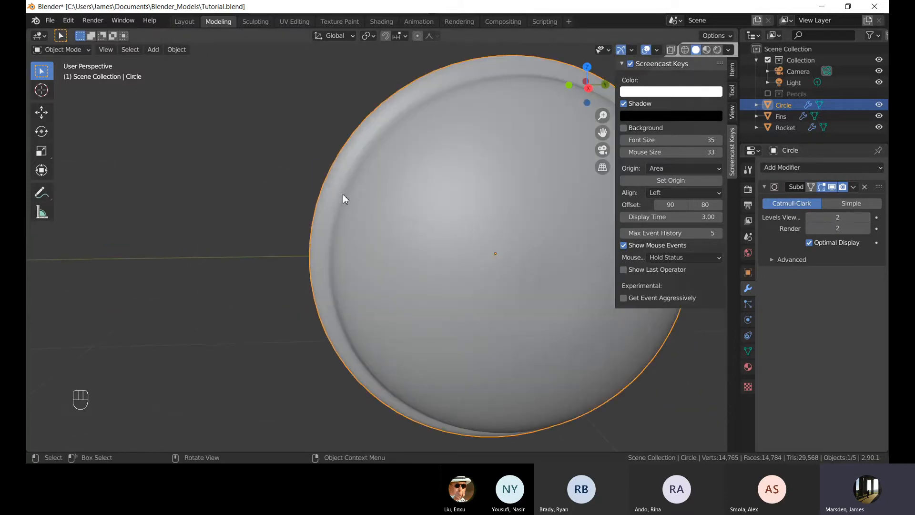
key("Tab")
middle_click_drag(345, 198, 475, 194)
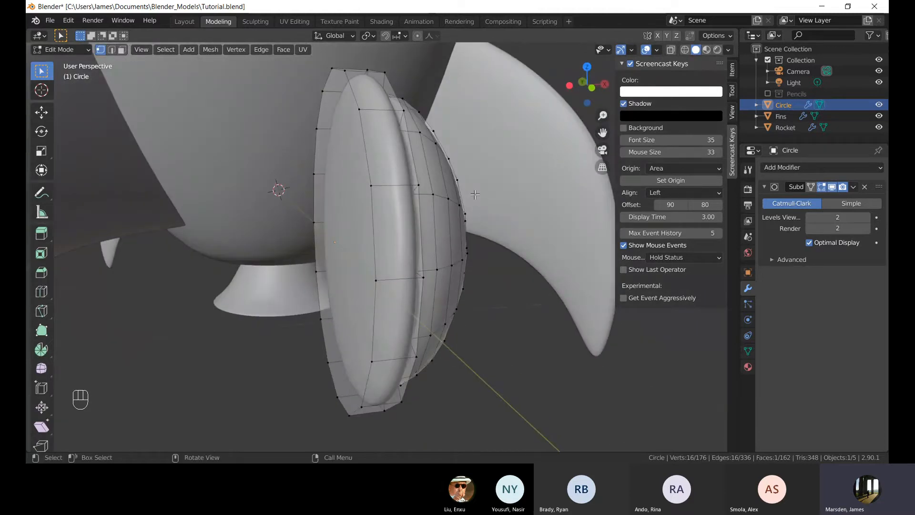
middle_click_drag(319, 204, 281, 213)
middle_click_drag(281, 213, 442, 229, "shift")
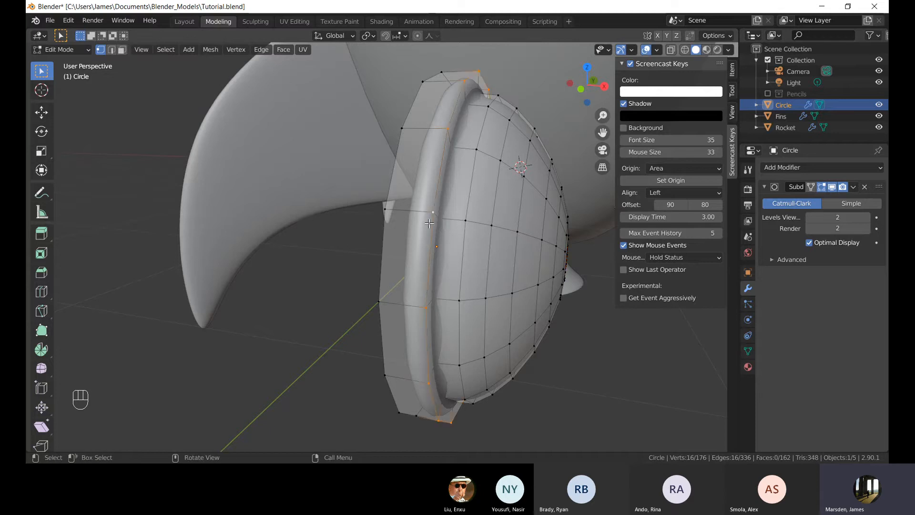
middle_click_drag(458, 225, 425, 217)
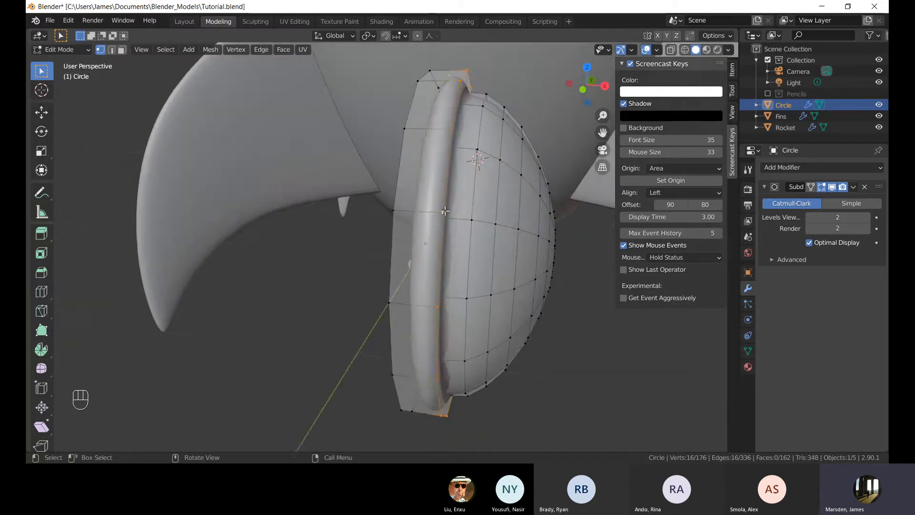
key("ctrl+r")
left_click(424, 217)
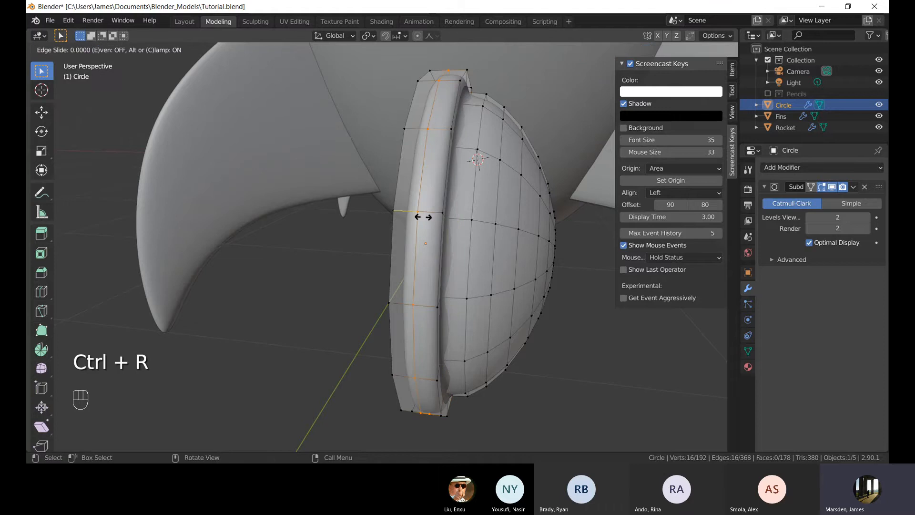
right_click(495, 229)
mouse_move(495, 229)
middle_mouse_down()
mouse_move(472, 224)
mouse_move(503, 225)
middle_mouse_up()
key("ctrl+z")
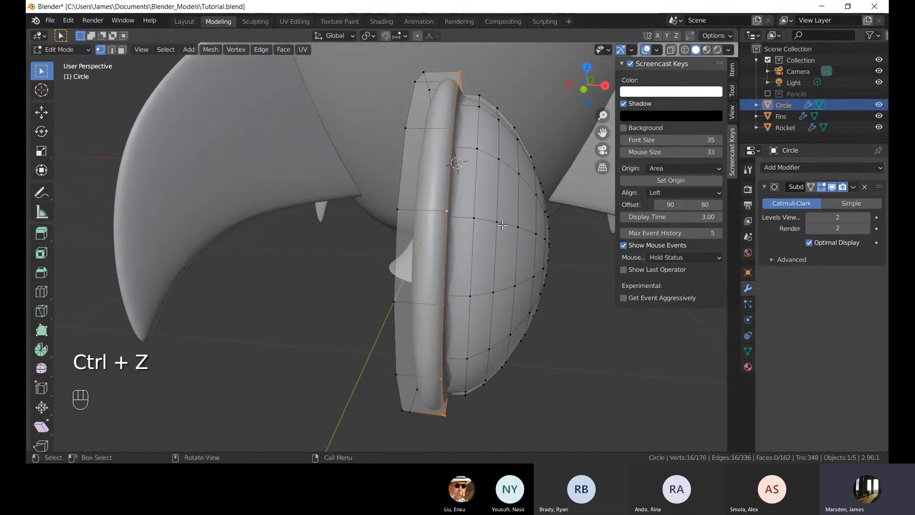
right_click(503, 225)
middle_click_drag(396, 196, 421, 134)
scroll(418, 168, "up", 2)
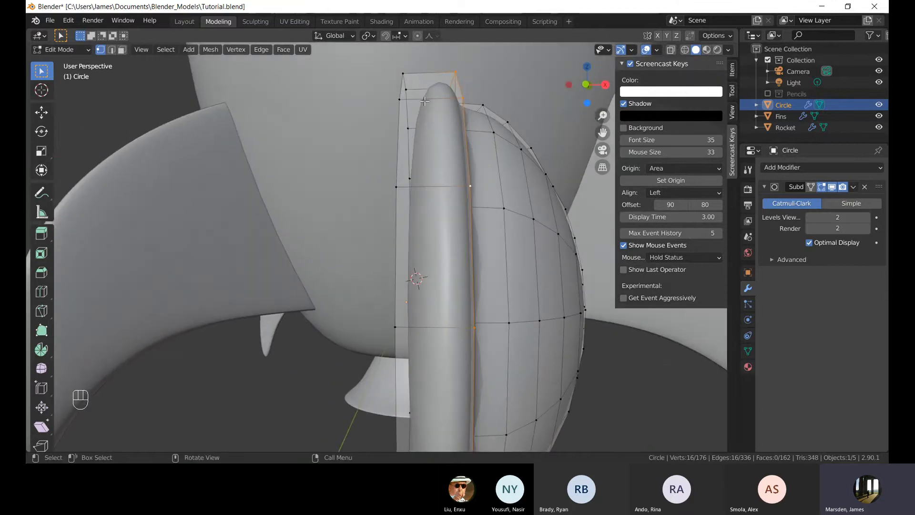
middle_click_drag(495, 136, 463, 165)
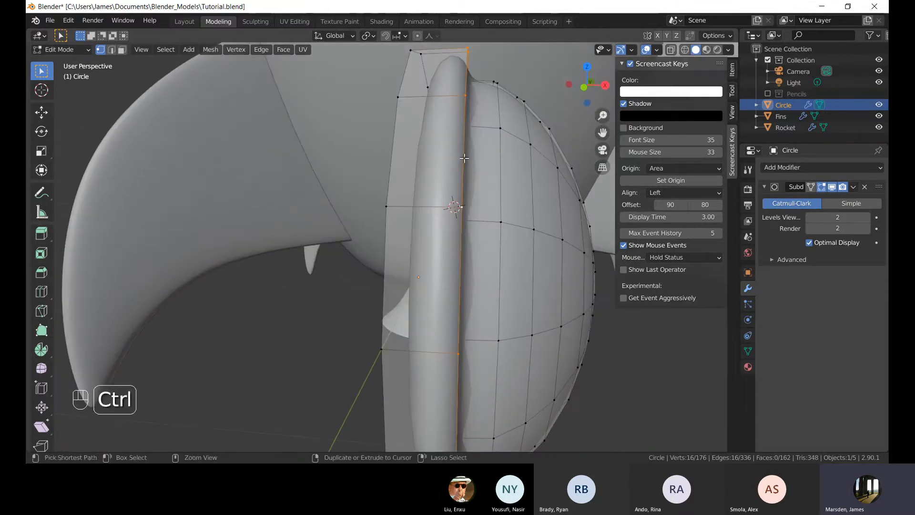
key("ctrl+r")
left_click(436, 100)
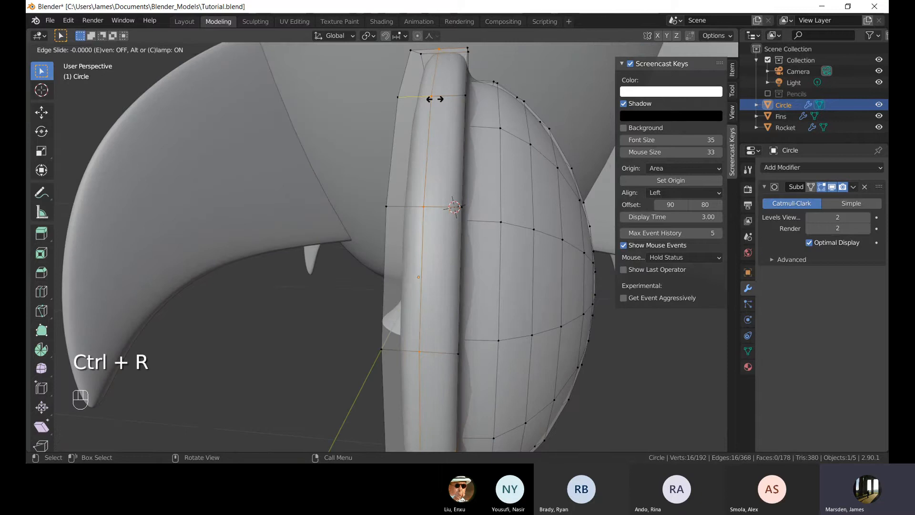
left_click(436, 100)
key("ctrl+z")
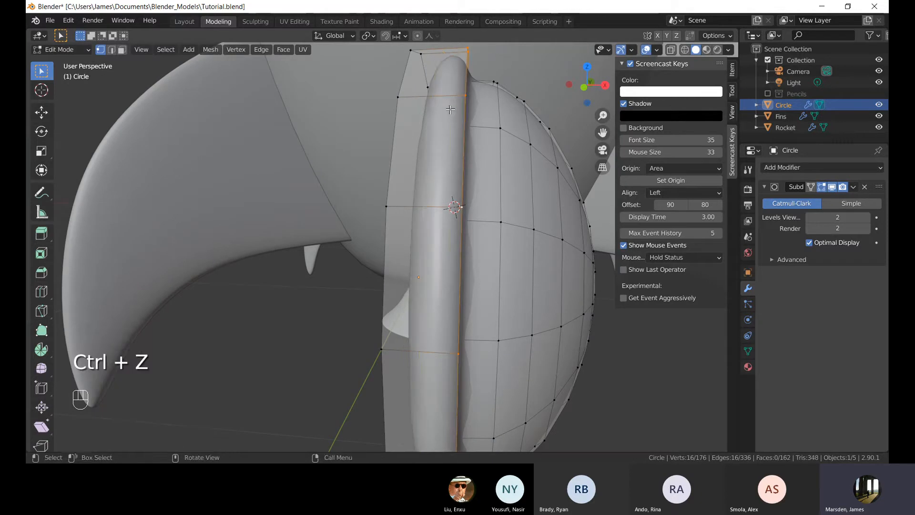
Add two loop cuts around the porthole's rim in edit mode.
key("ctrl+r")
scroll(448, 101, "up", 1)
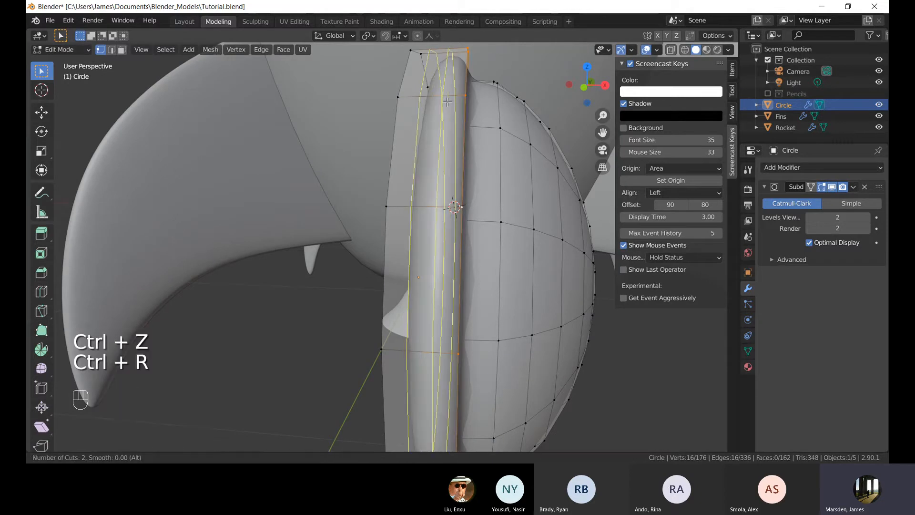
scroll(448, 102, "down", 1)
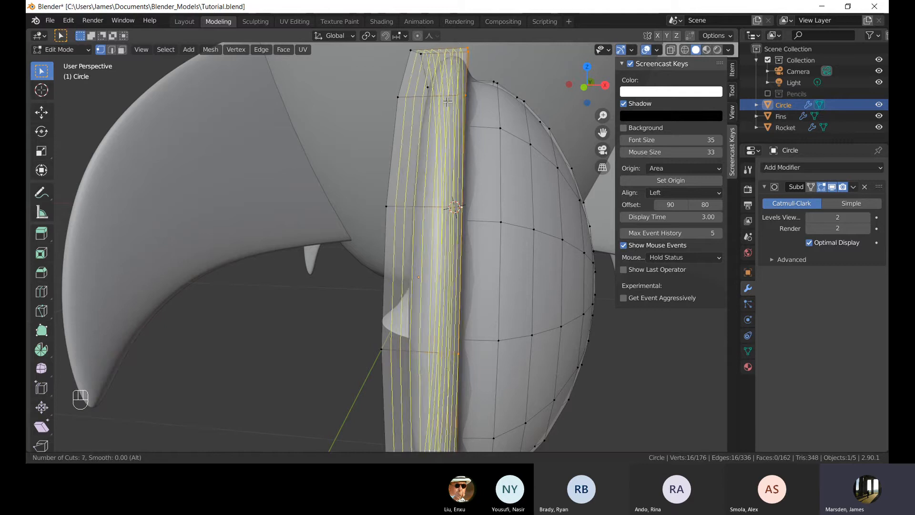
scroll(448, 102, "up", 1)
left_click(448, 102)
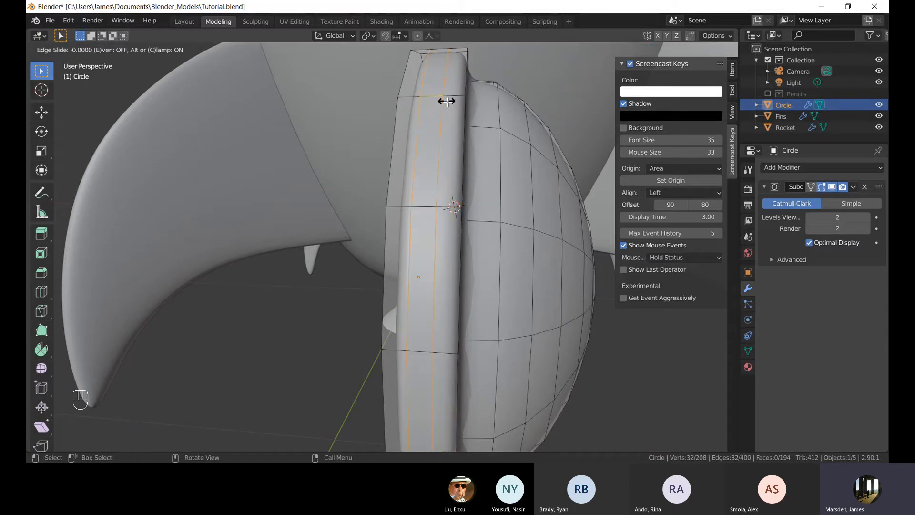
left_click(447, 102)
Examine the porthole's mesh from several angles, switching between edit and object mode and toggling X-ray.
key("alt+a")
middle_click_drag(461, 160, 443, 199)
key("Tab")
scroll(447, 162, "up", 4)
key("Tab")
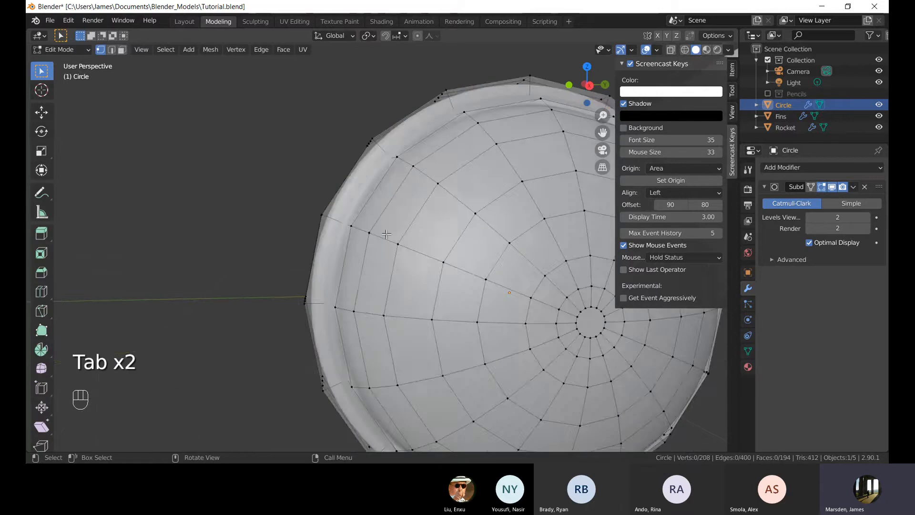
middle_click_drag(384, 235, 409, 177)
scroll(365, 224, "up", 1)
scroll(372, 215, "down", 3)
scroll(372, 215, "up", 2)
key("Tab")
middle_click_drag(409, 175, 396, 214)
key("Tab")
key("Tab")
key("Tab")
key("Tab")
key("Tab")
key("alt+z")
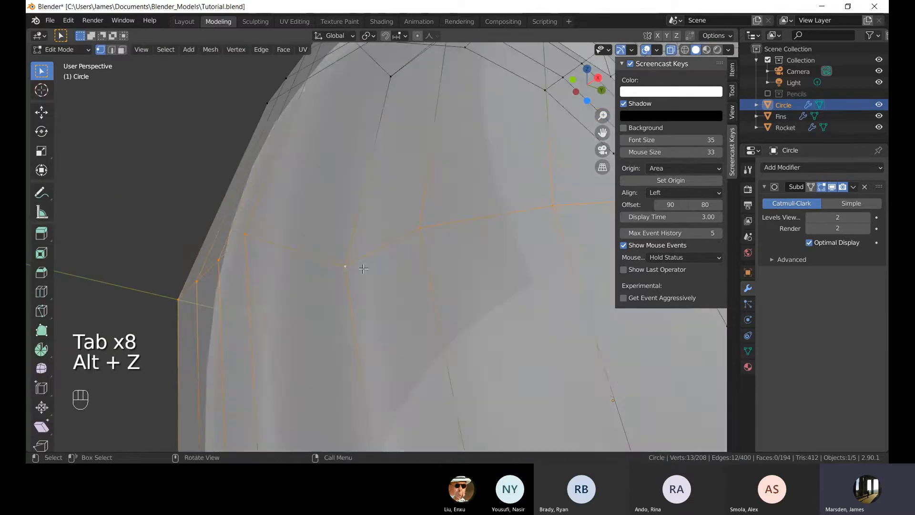
Select an edge loop on the porthole's dome and add a loop cut near its outer edge.
scroll(361, 266, "down", 5)
left_click(376, 247, "alt")
scroll(427, 214, "up", 2)
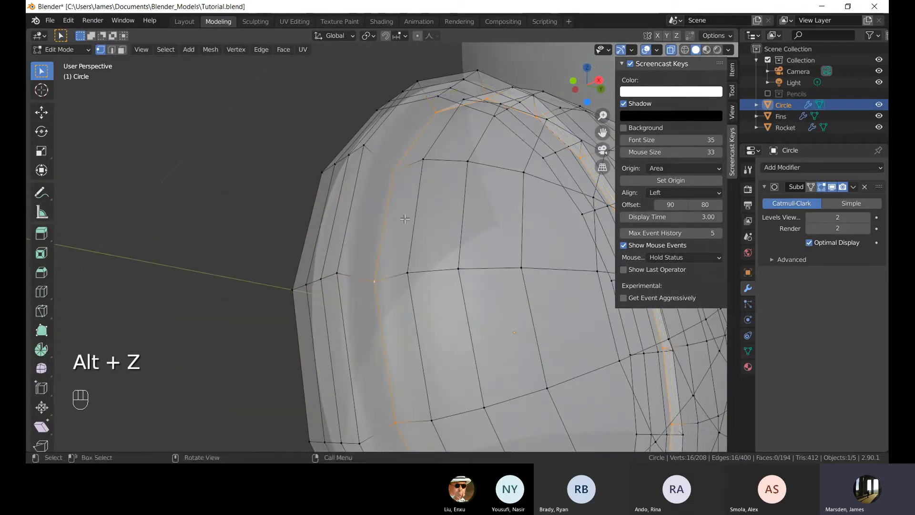
key("ctrl+r")
left_click(386, 165)
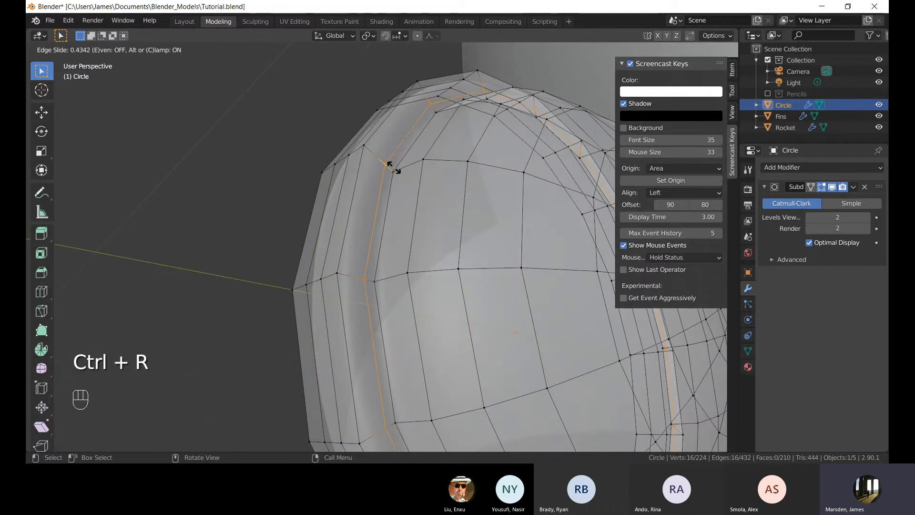
left_click(397, 170)
Return to object mode and view the porthole and rocket from front and right orthographic views.
key("Tab")
middle_click_drag(396, 239, 292, 326)
key("alt+z")
scroll(347, 206, "down", 3)
key("Tab")
key("Tab")
scroll(344, 285, "down", 9)
middle_click_drag(350, 261, 364, 284, "shift")
scroll(364, 284, "up", 2)
key("KP_1")
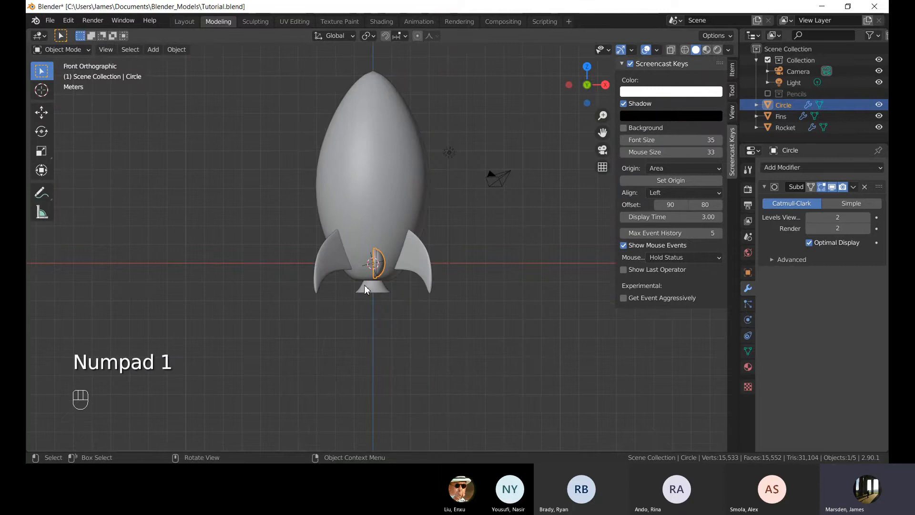
key("KP_3")
middle_click_drag(361, 225, 345, 281, "shift")
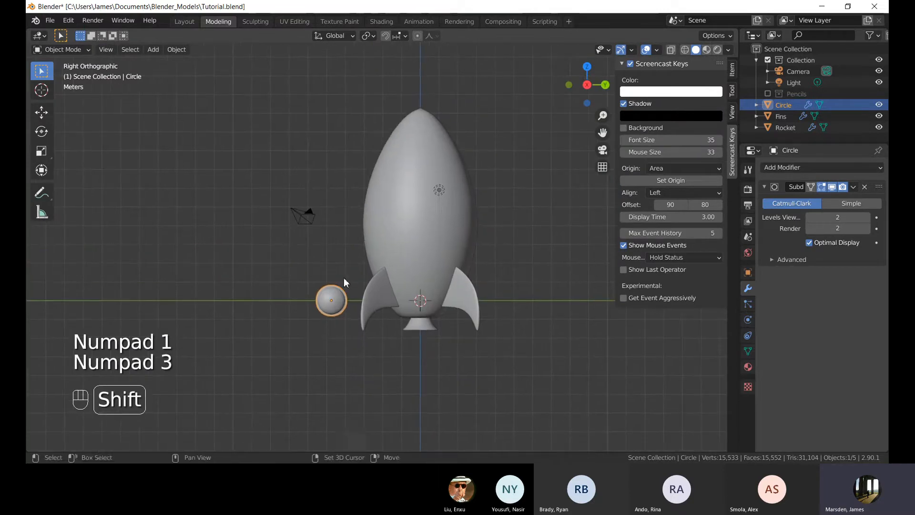
key("g")
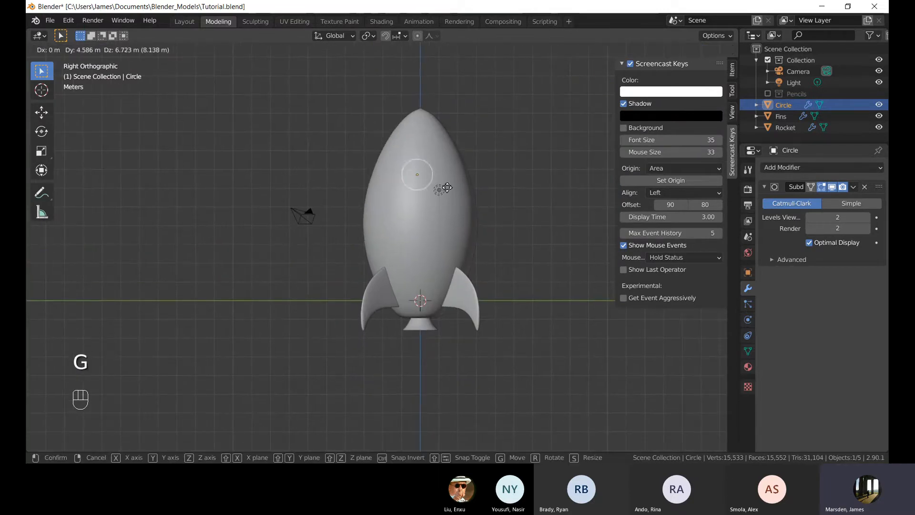
right_click(424, 189)
key("alt+z")
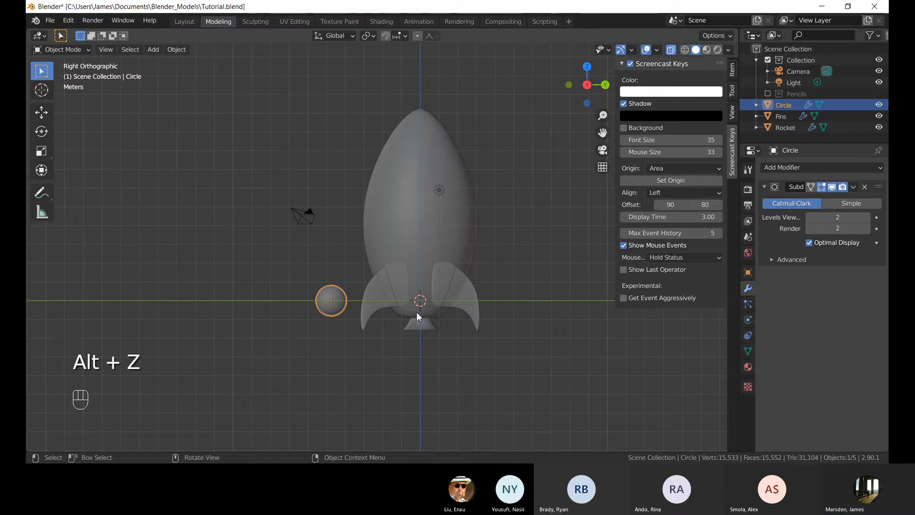
key("g")
right_click(465, 183)
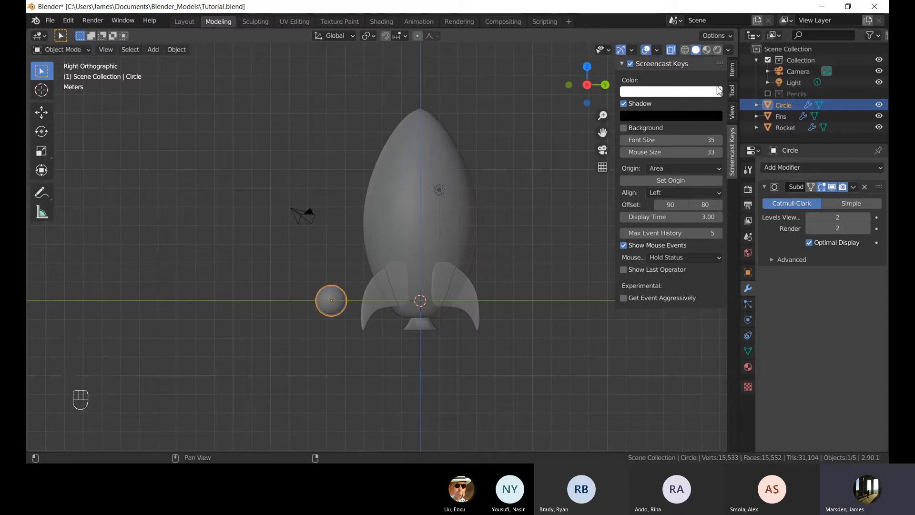
Set the porthole's Y location to 0 m.
left_click(733, 71)
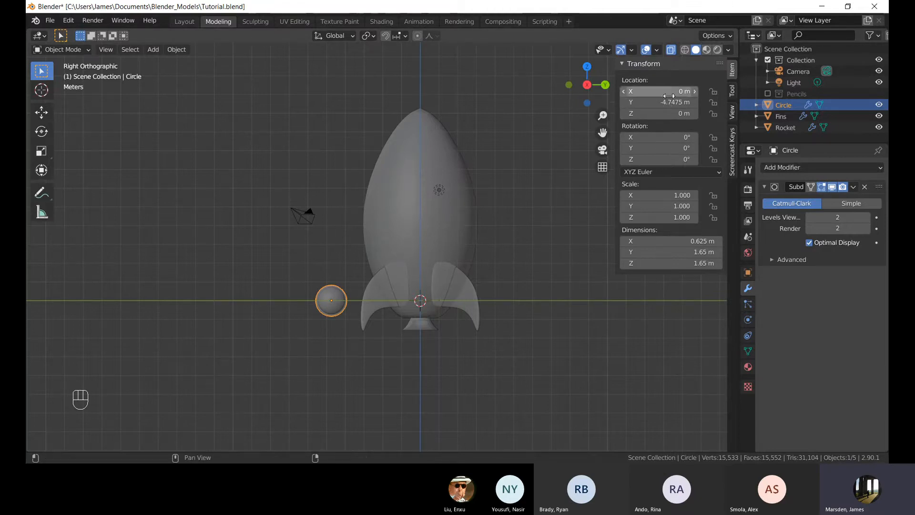
type("0")
key("Return")
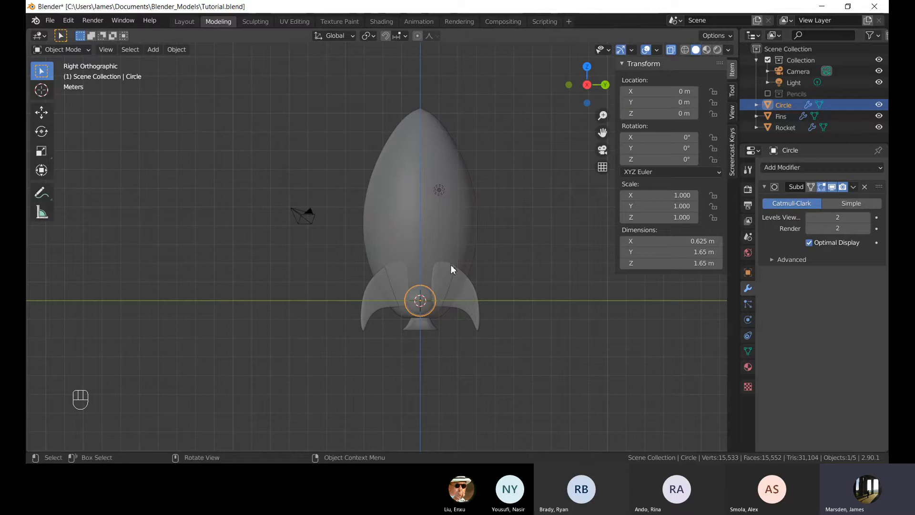
Move the porthole about 3.3 m along X out to the rocket's side.
middle_click_drag(379, 247, 412, 263)
scroll(473, 274, "up", 2)
scroll(442, 250, "up", 2)
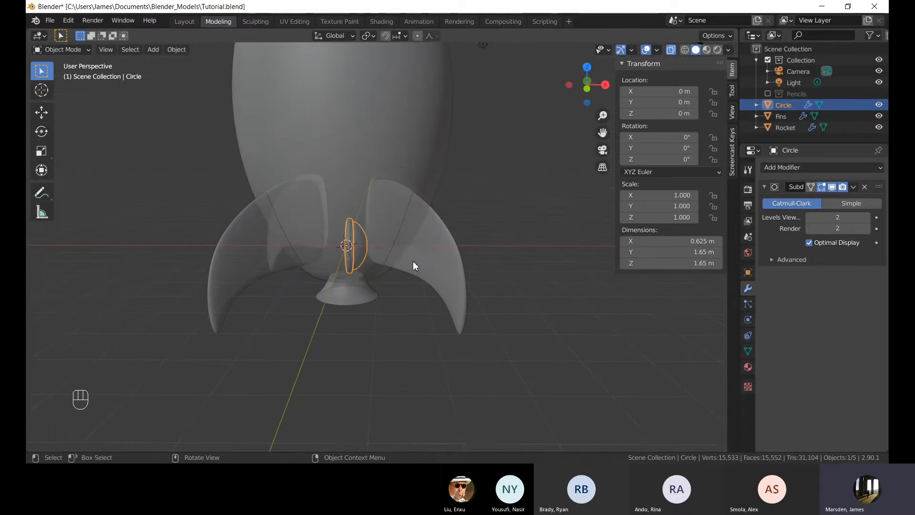
key("g")
left_click(524, 267)
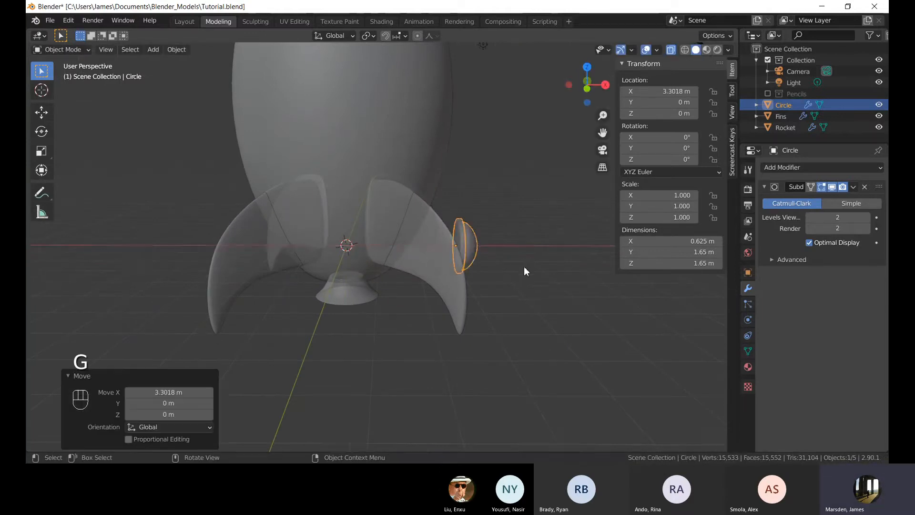
Move the porthole up about 5.56 m along Z onto the rocket body.
key("KP_3")
key("alt+z")
middle_click_drag(524, 267, 466, 341, "shift")
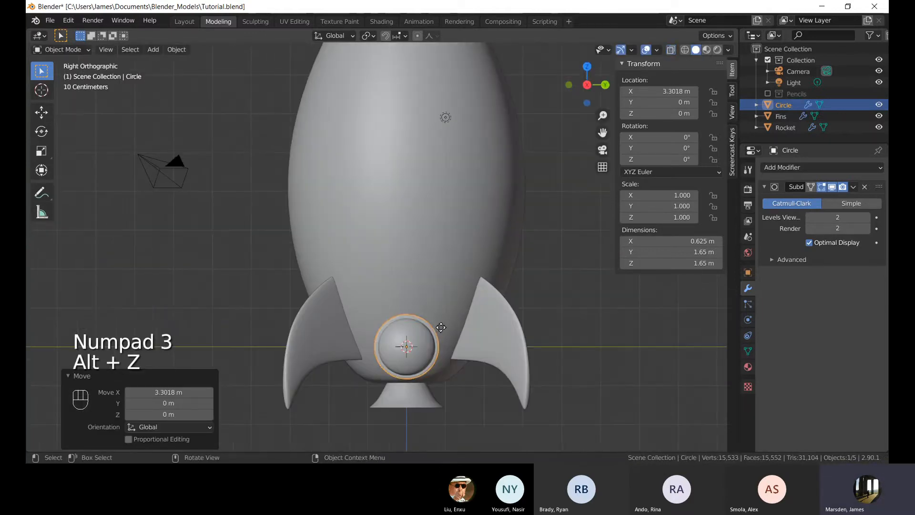
key("g")
left_click(463, 111)
scroll(465, 158, "down", 5)
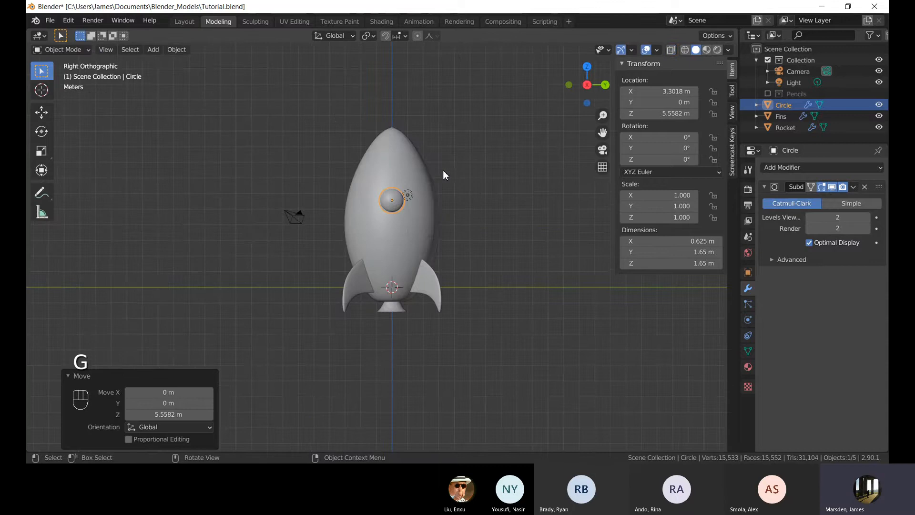
Move the porthole about 0.35 m inward along X toward the hull.
middle_click_drag(447, 172, 476, 205)
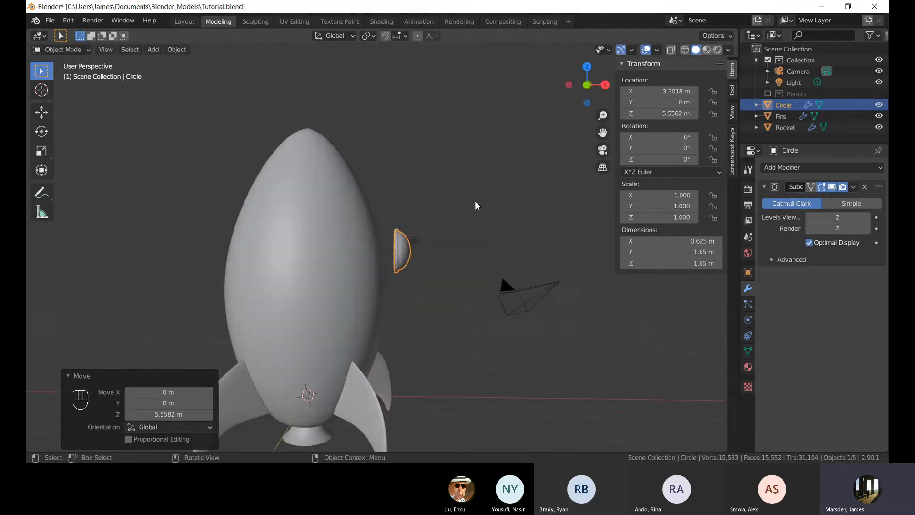
scroll(475, 201, "up", 4)
middle_click_drag(479, 288, 480, 273, "shift")
scroll(480, 273, "up", 1)
key("KP_1")
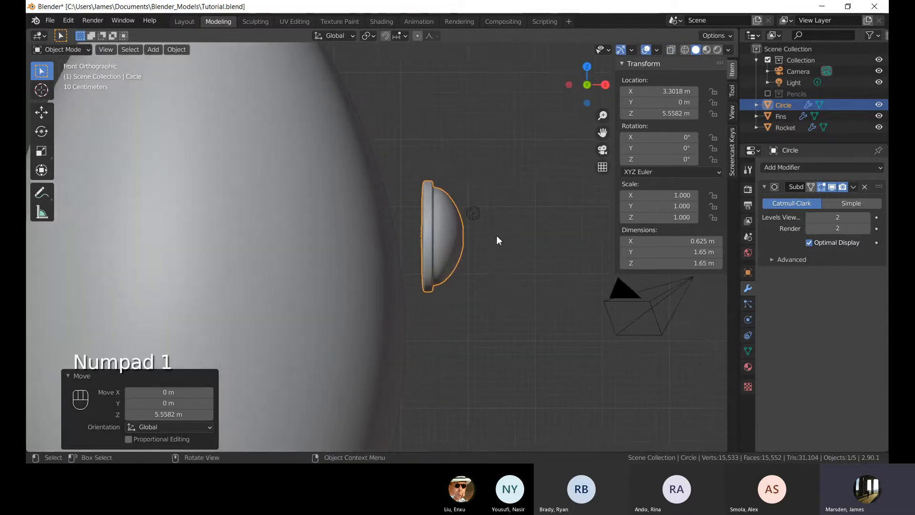
middle_click_drag(496, 235, 485, 265, "shift")
scroll(522, 268, "up", 1)
key("g")
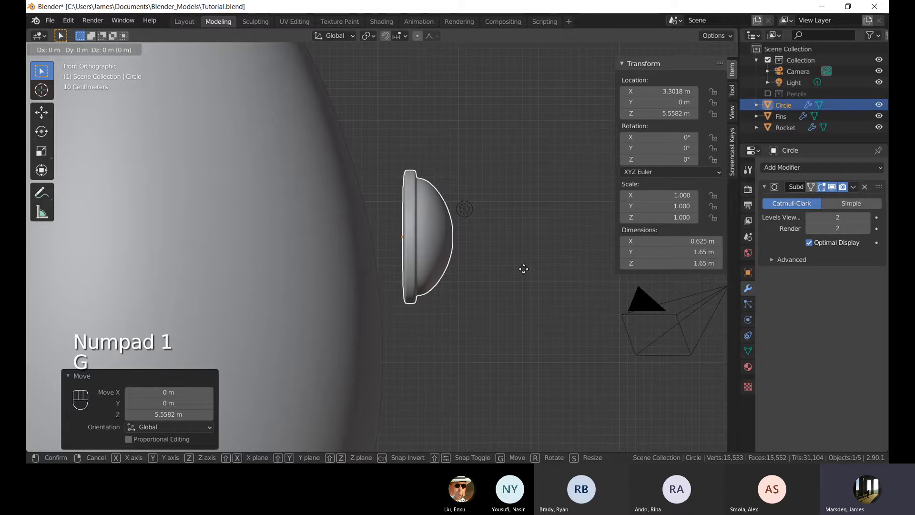
key("x")
left_click(497, 267)
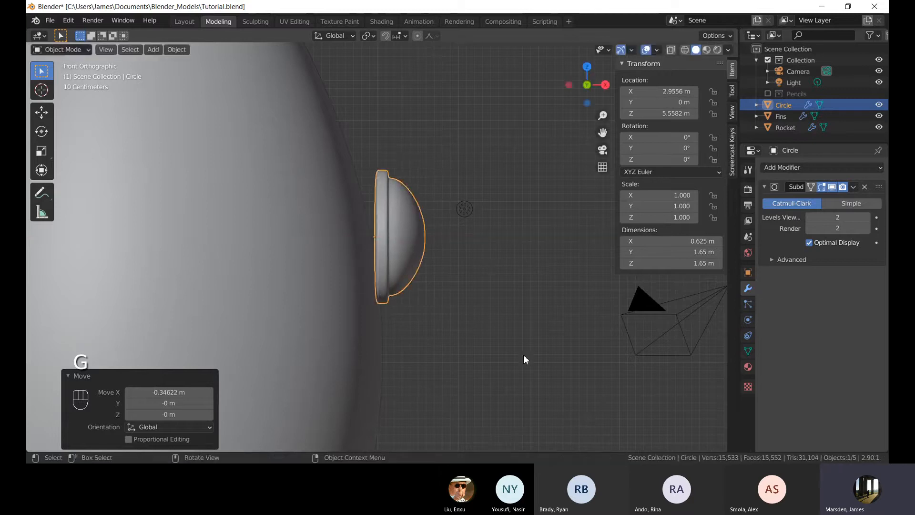
Tilt the porthole about -11.4° around the Y axis to follow the hull's curve.
key("r")
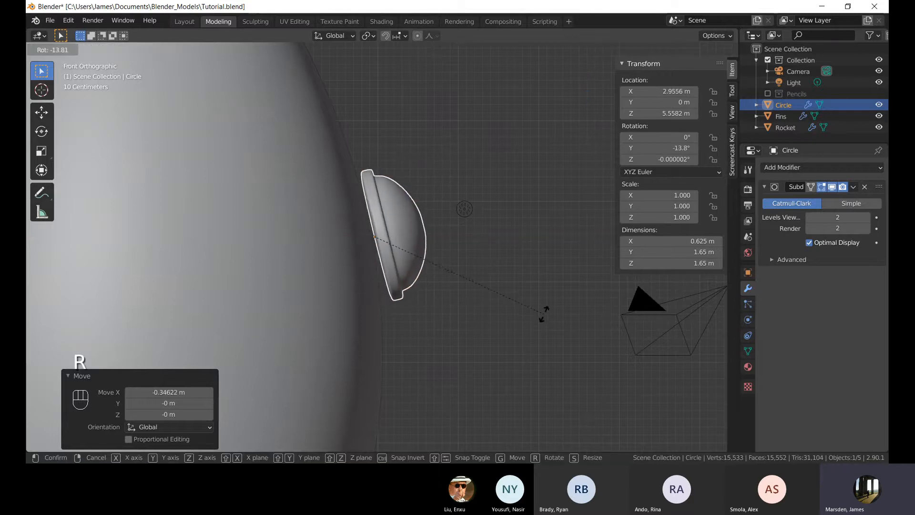
left_click(544, 322)
Move the porthole about 0.16 m further inward along X.
key("g")
key("x")
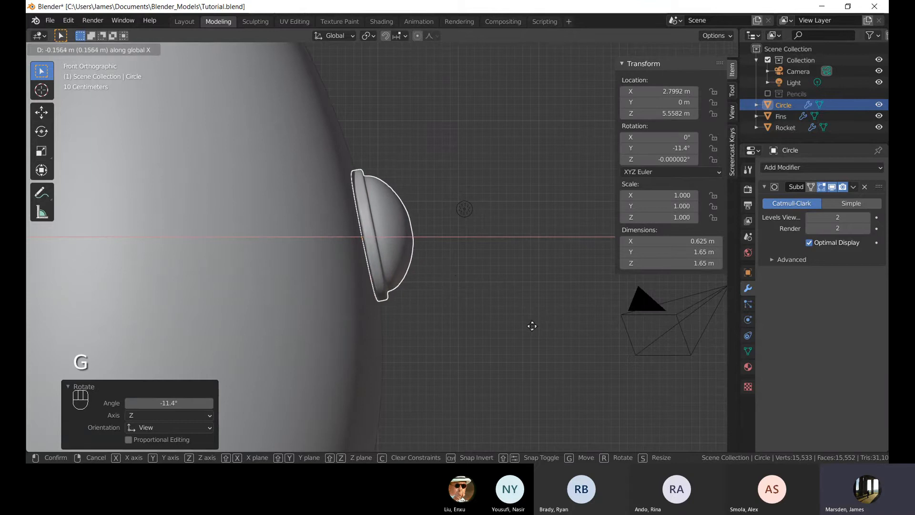
left_click(532, 331)
scroll(523, 290, "up", 2)
key("r")
key("x")
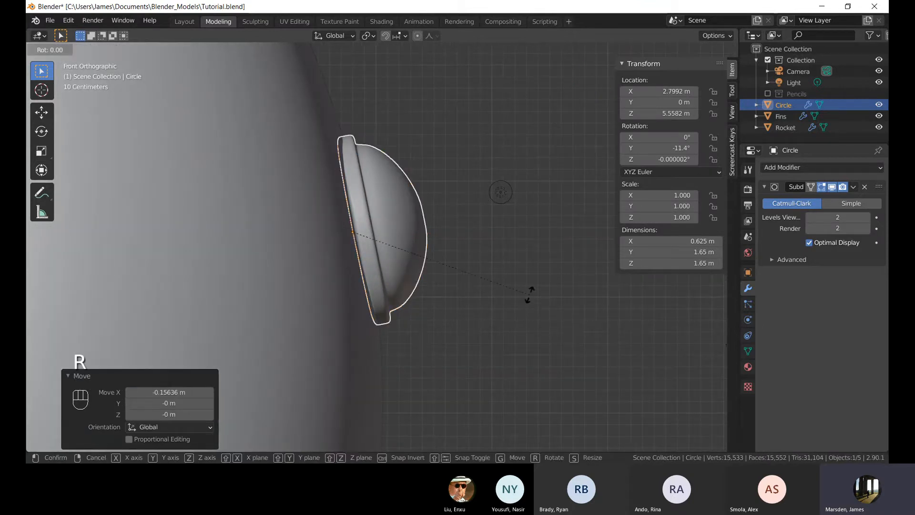
right_click(525, 294)
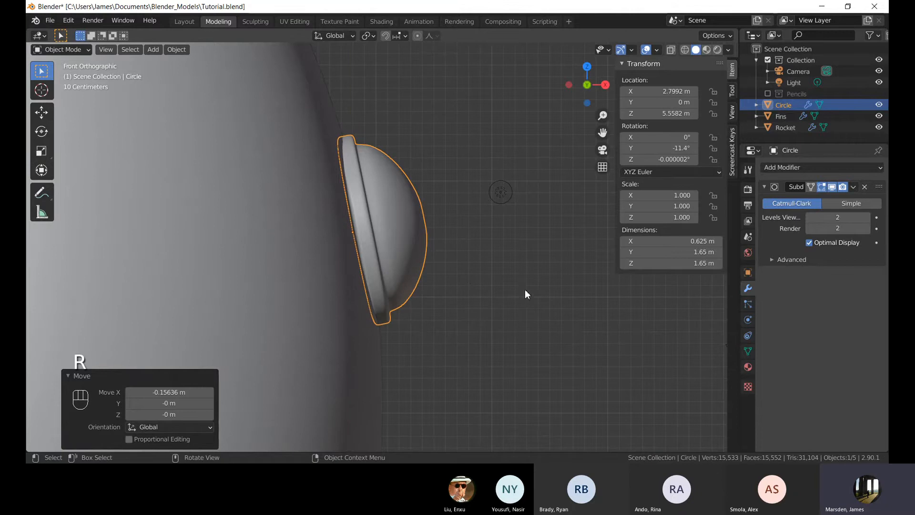
Adjust the porthole's tilt by about 1.15° around the Y axis.
key("r")
key("y")
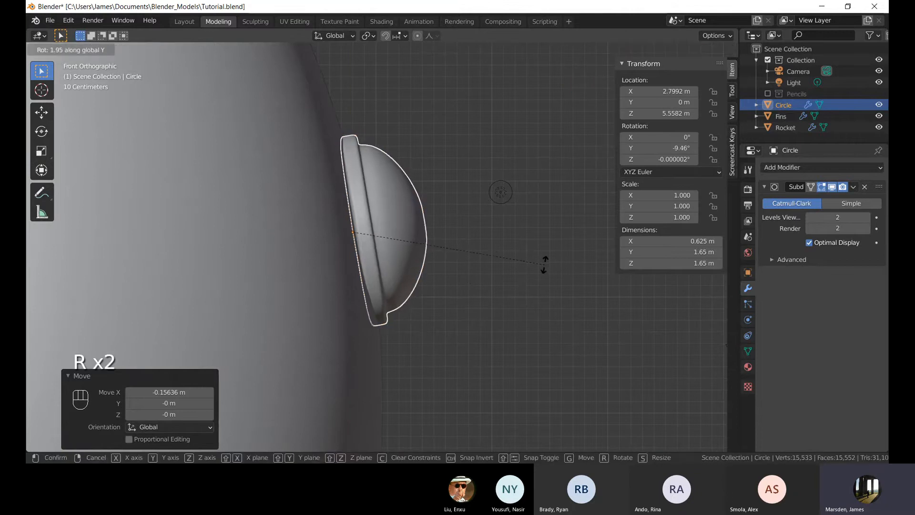
left_click(548, 261)
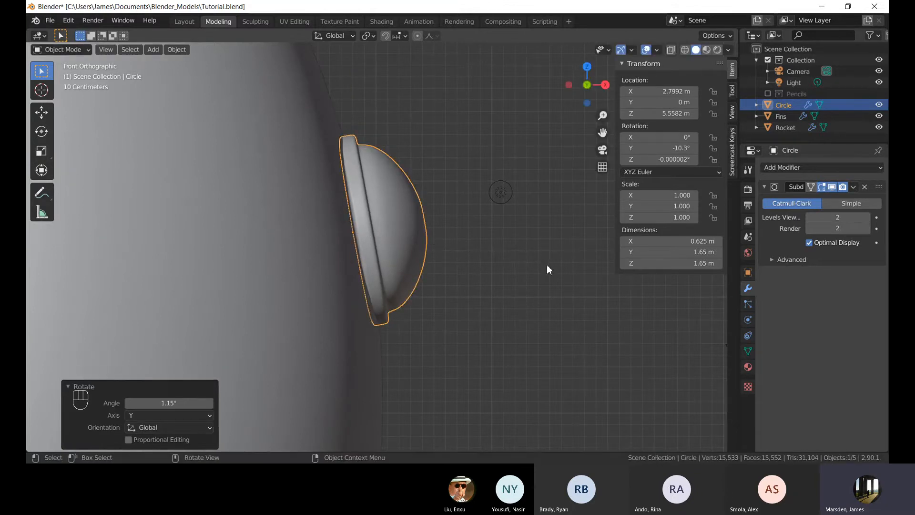
Reselect the porthole and nudge it about 0.04 m further inward along X.
left_click(526, 264)
middle_click_drag(531, 262, 279, 239)
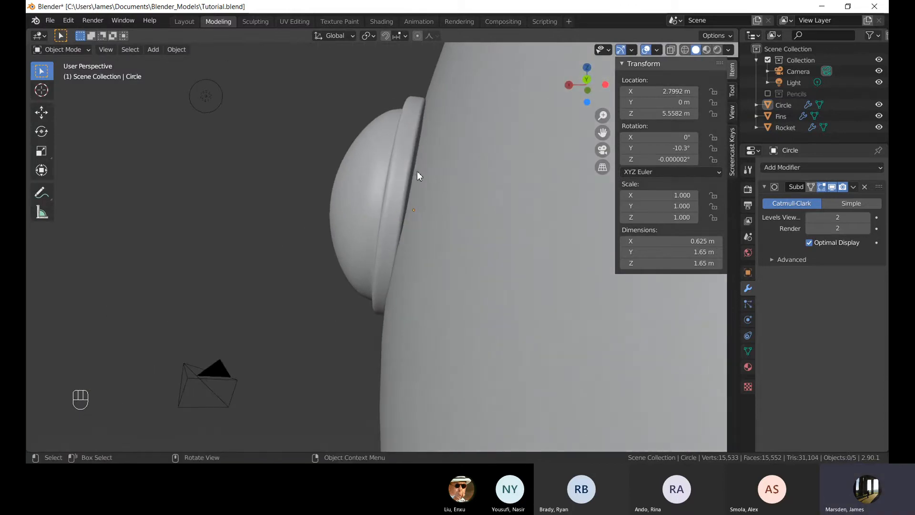
left_click(364, 175)
middle_click_drag(364, 177, 475, 204)
key("g")
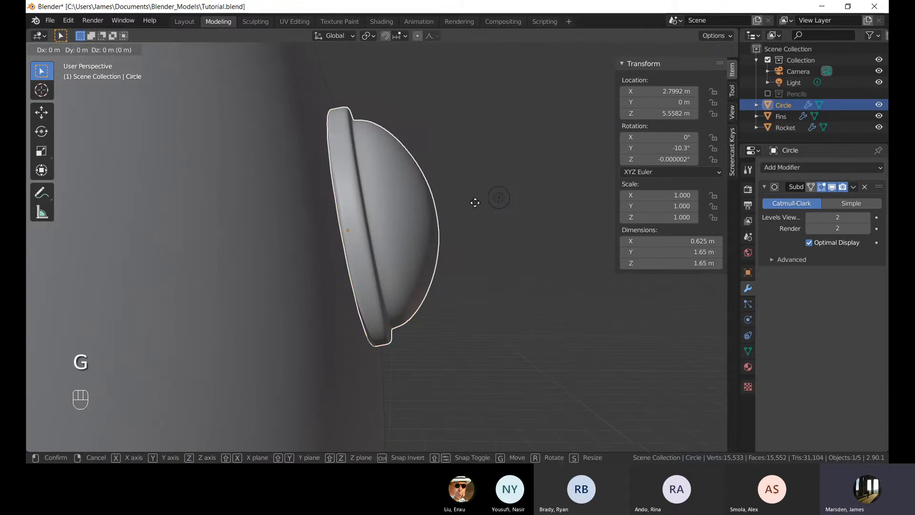
left_click(468, 203)
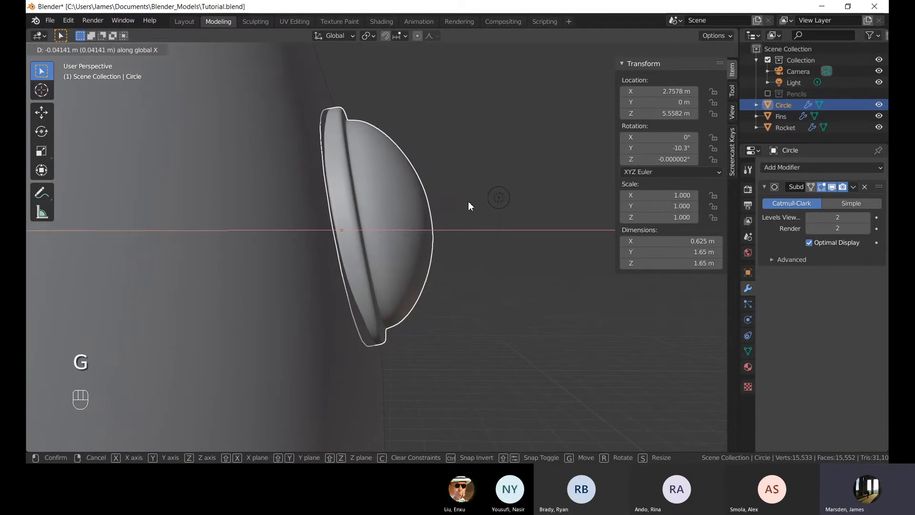
left_click(499, 197)
middle_click_drag(501, 197, 375, 231)
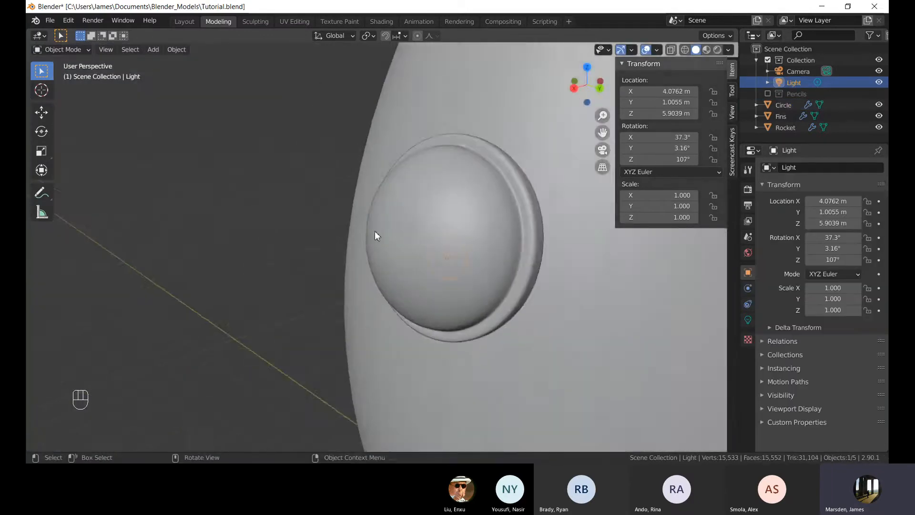
Select the porthole and scale it down uniformly to about 0.88.
left_click(429, 228)
scroll(436, 227, "down", 5)
scroll(522, 231, "down", 3)
middle_click_drag(435, 227, 522, 236)
scroll(522, 231, "up", 7)
key("s")
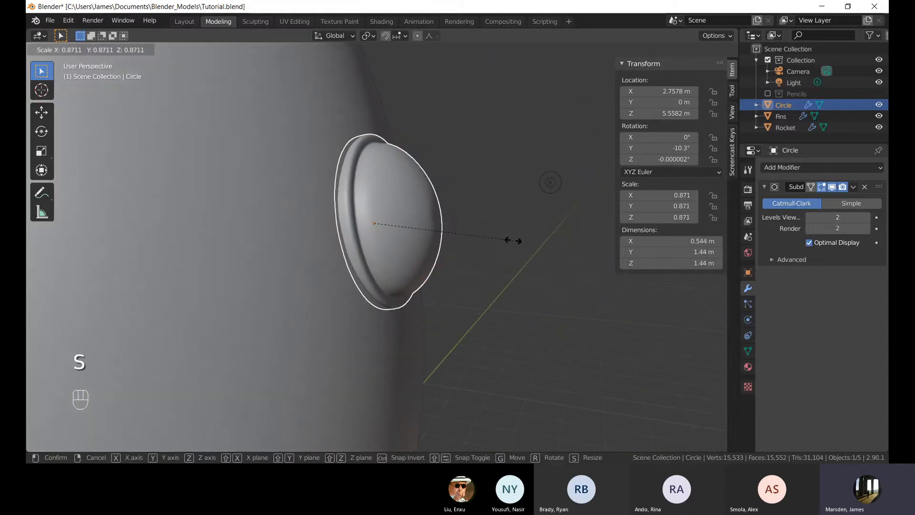
left_click(484, 236)
key("s")
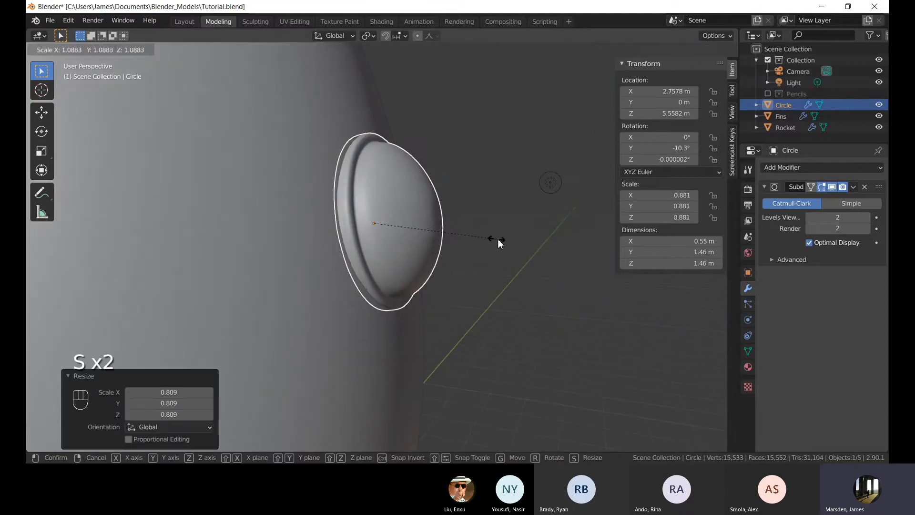
left_click(491, 238)
Move the porthole about 0.03 m outward along X.
key("g")
key("x")
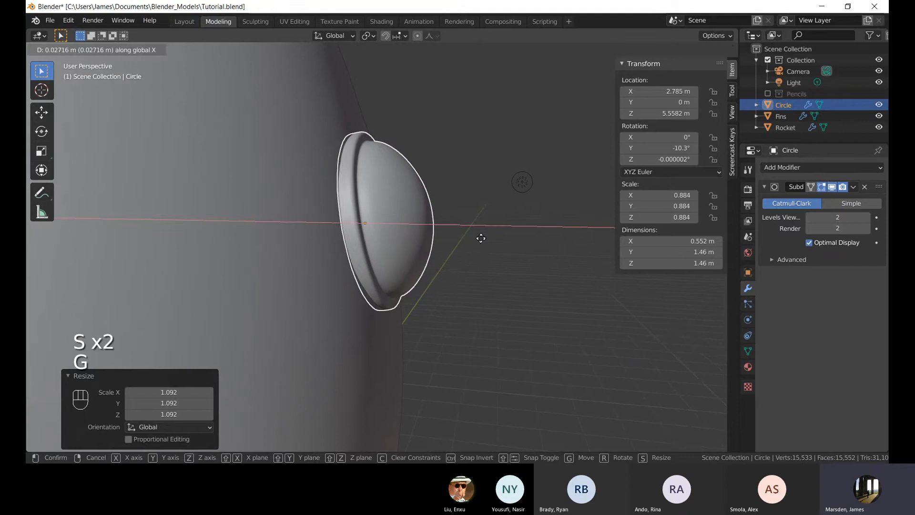
left_click(480, 238)
Try to move the porthole about 0.04 m further along X.
left_click(524, 269)
scroll(525, 271, "down", 1)
middle_click_drag(525, 271, 532, 243)
left_click(376, 246)
key("g")
key("x")
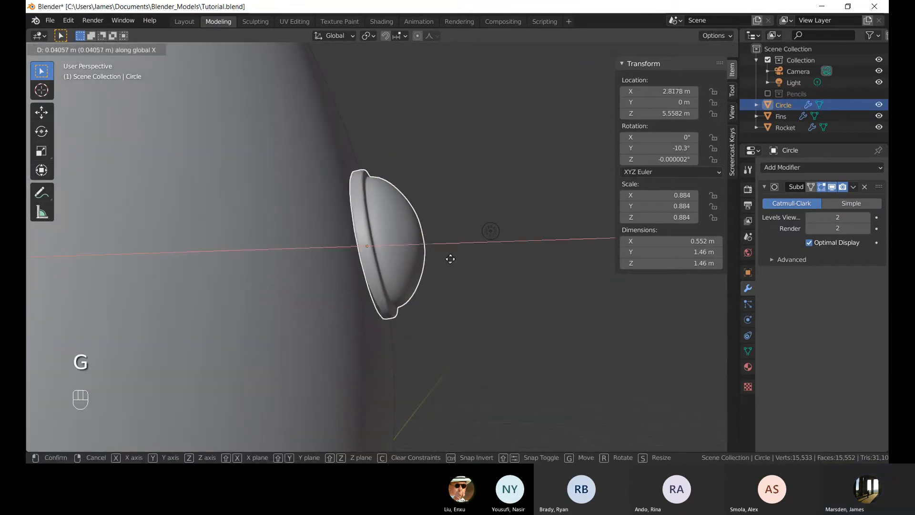
left_click(448, 259)
Rename the porthole object as Window.
middle_click_drag(480, 253, 314, 234)
left_click(231, 211)
scroll(343, 227, "down", 5)
middle_click_drag(391, 220, 502, 203)
scroll(491, 210, "down", 5)
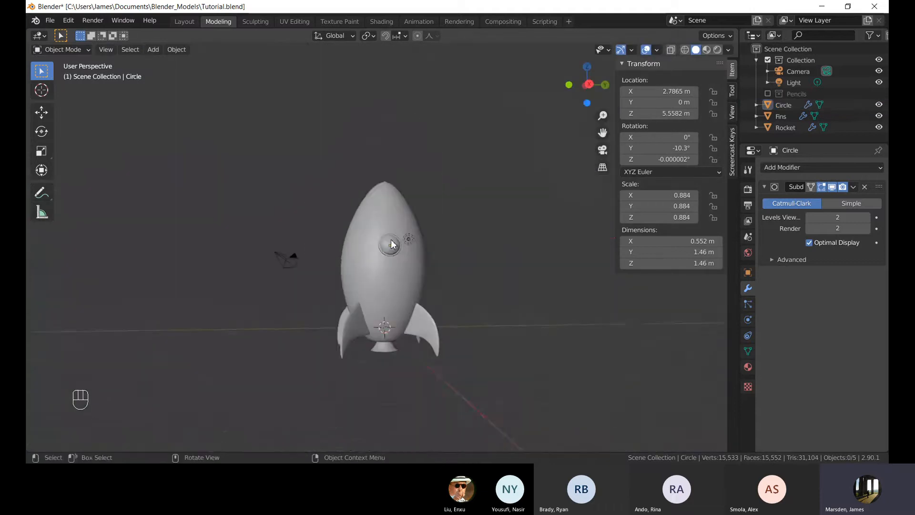
middle_click_drag(395, 243, 419, 271)
scroll(417, 259, "up", 3)
left_click(397, 246)
scroll(456, 216, "up", 4)
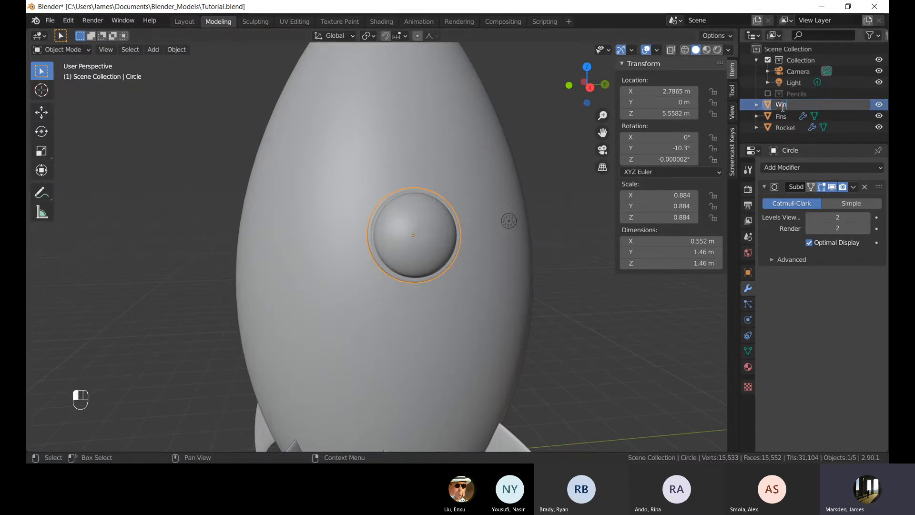
key("Return")
middle_click_drag(420, 248, 306, 262)
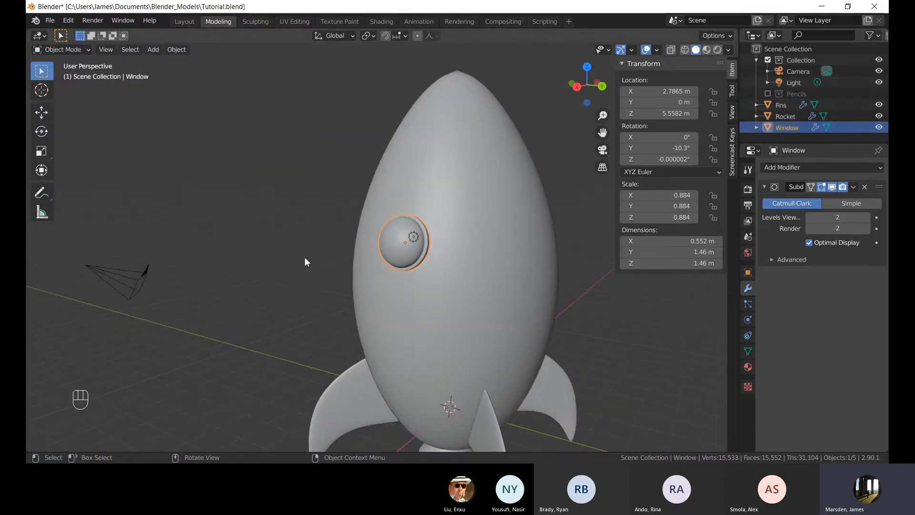
Duplicate the Window porthole in place.
key("shift+d")
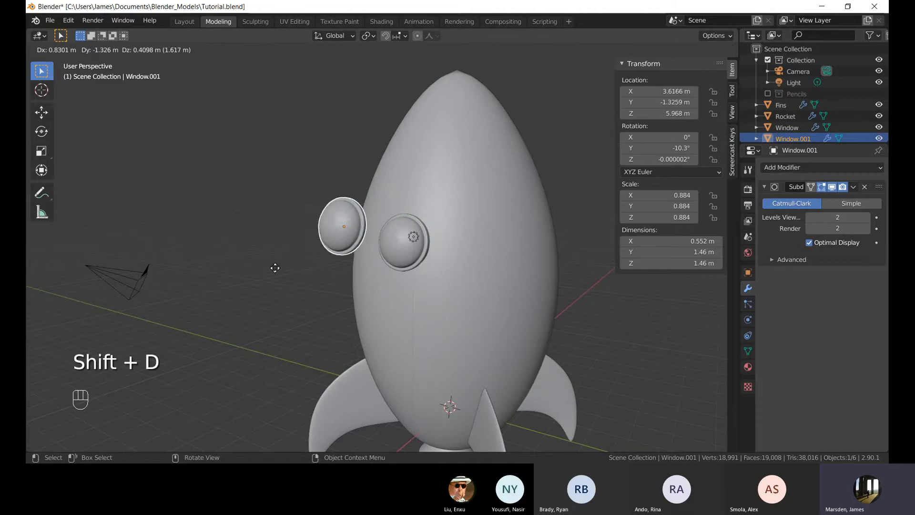
key("Escape")
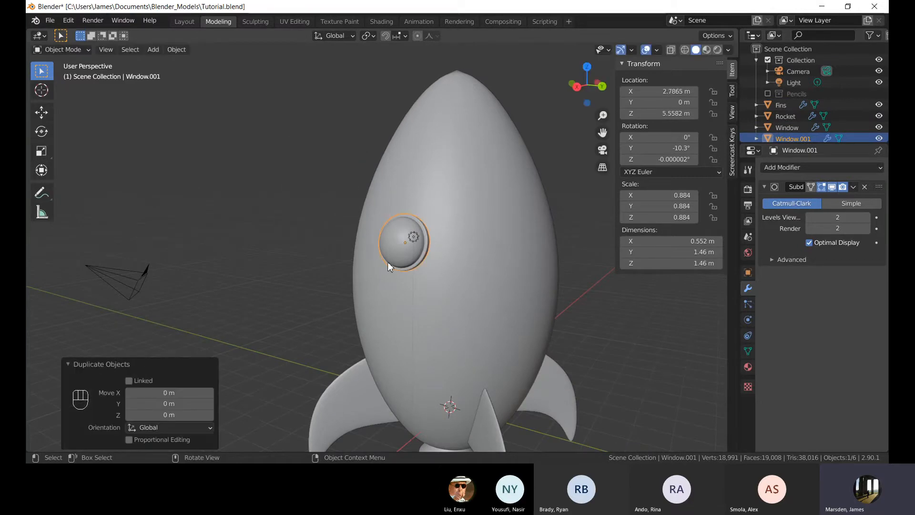
middle_click_drag(393, 259, 435, 294)
Move the duplicate porthole about 1.7 m up along Z.
key("g")
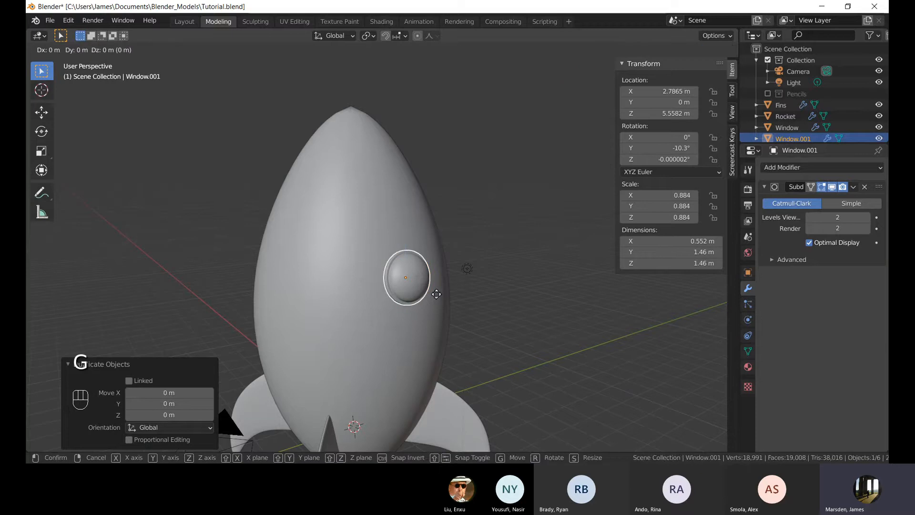
key("z")
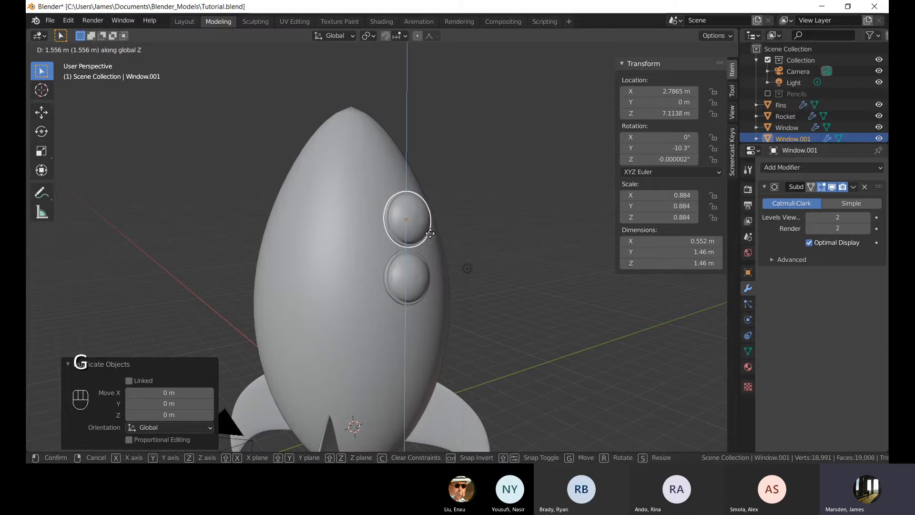
left_click(453, 240)
middle_click_drag(453, 239, 445, 261)
scroll(533, 240, "down", 5)
scroll(477, 267, "up", 4)
Scale the upper porthole down by a factor of about 0.725.
key("s")
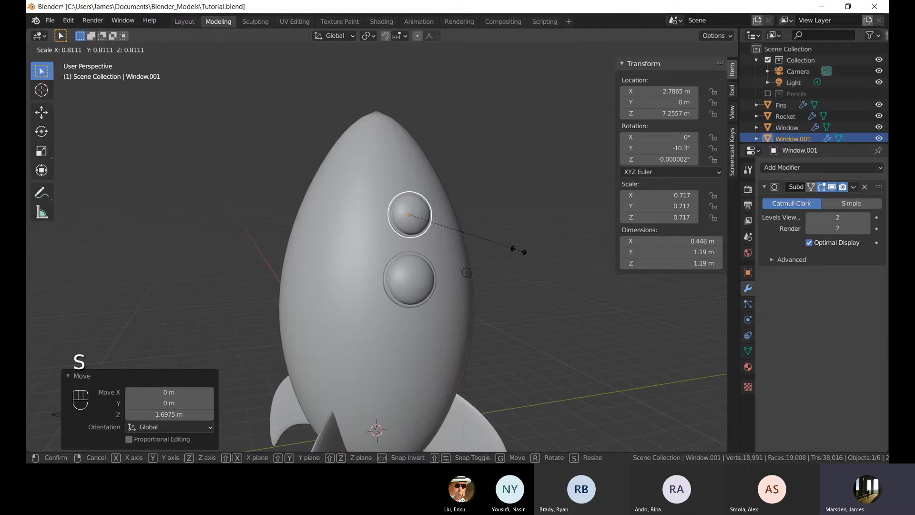
left_click(509, 252)
middle_click_drag(509, 252, 457, 241)
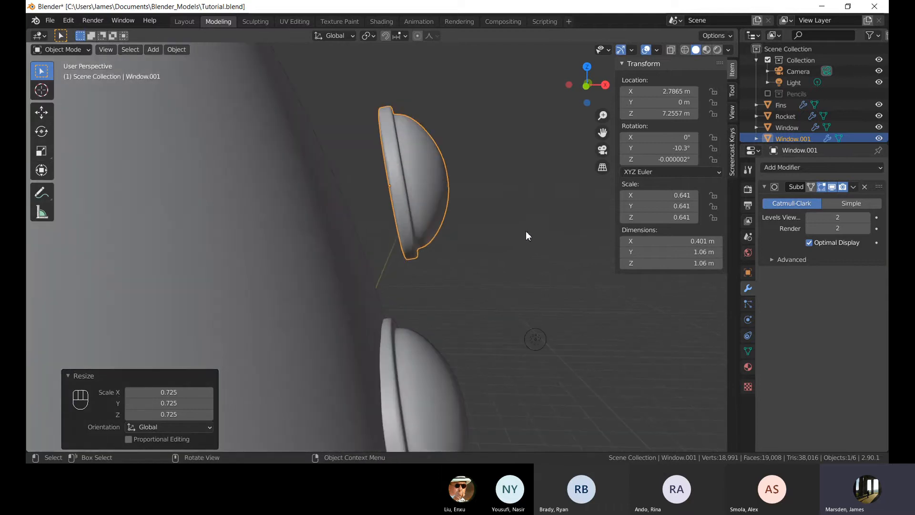
Move the upper porthole about 0.34 m inward along X.
key("g")
key("x")
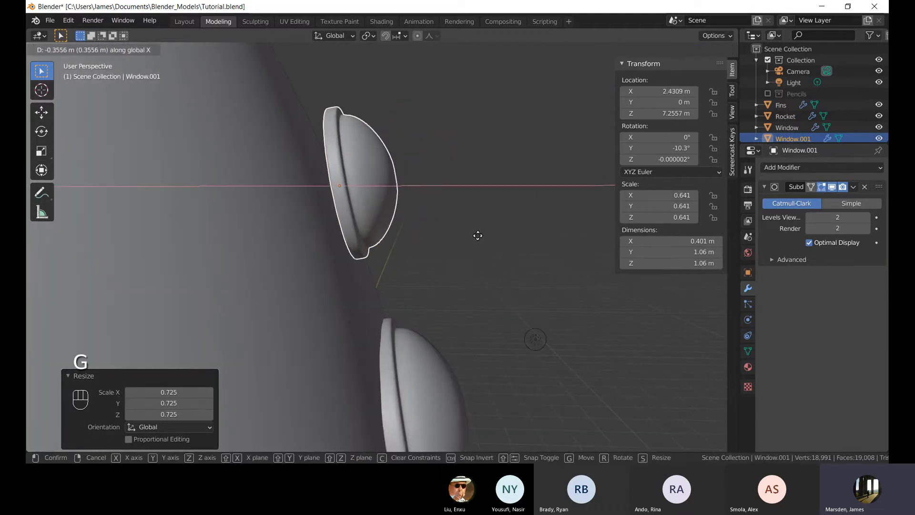
left_click(507, 283)
Tilt the upper porthole about -11.6° in the front view to follow the hull's curve.
key("r")
right_click(433, 290)
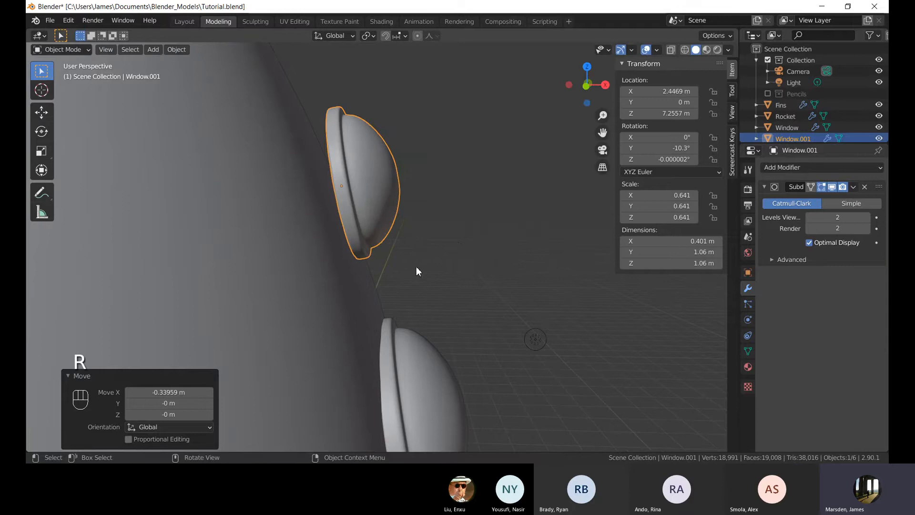
middle_click_drag(416, 267, 382, 284)
key("KP_1")
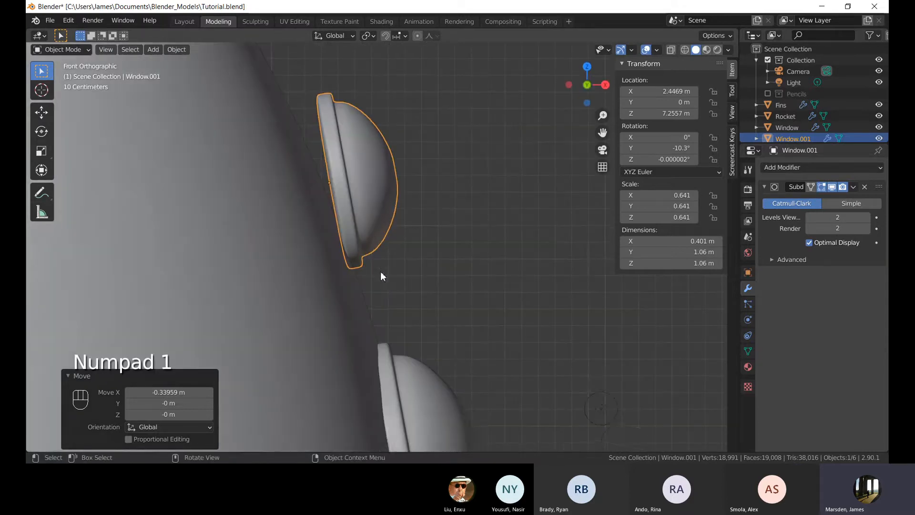
key("r")
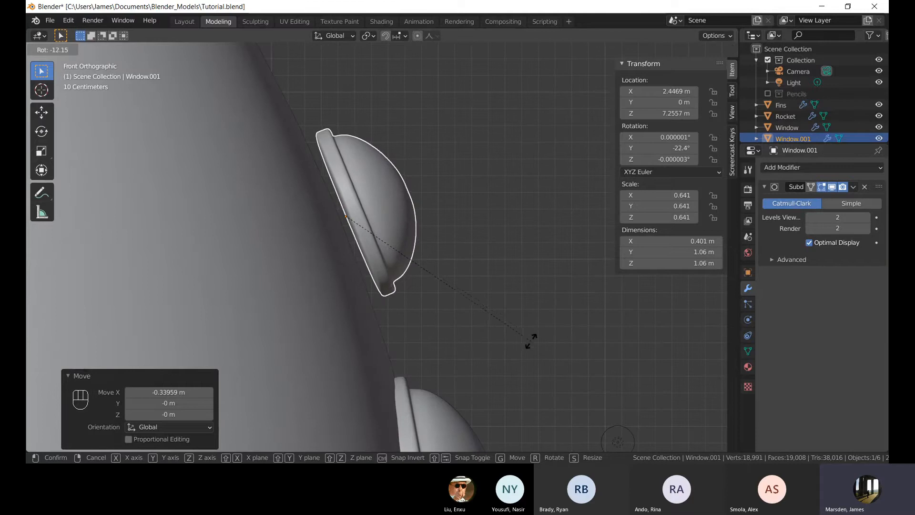
left_click(529, 343)
Nudge the upper porthole about 0.09 m inward and 0.02 m down.
key("g")
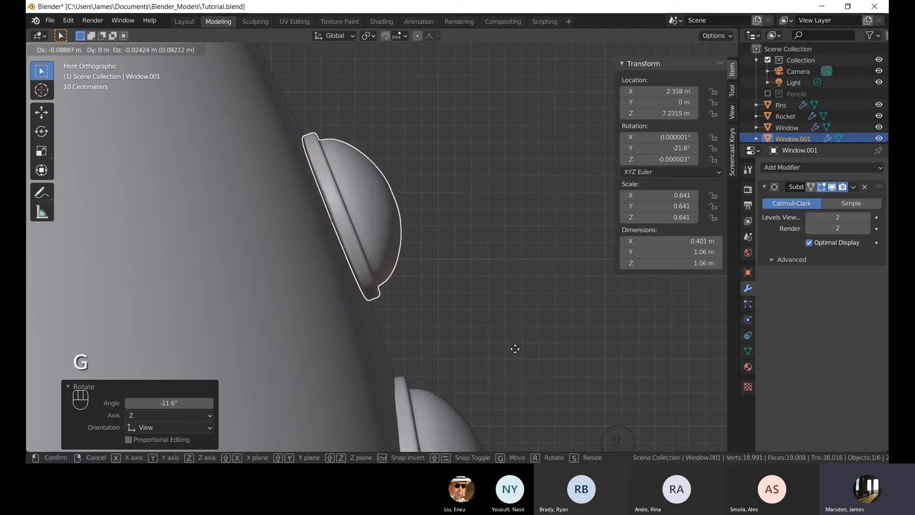
left_click(513, 347)
left_click(511, 290)
middle_click_drag(512, 295, 360, 231)
left_click(359, 233)
key("KP_1")
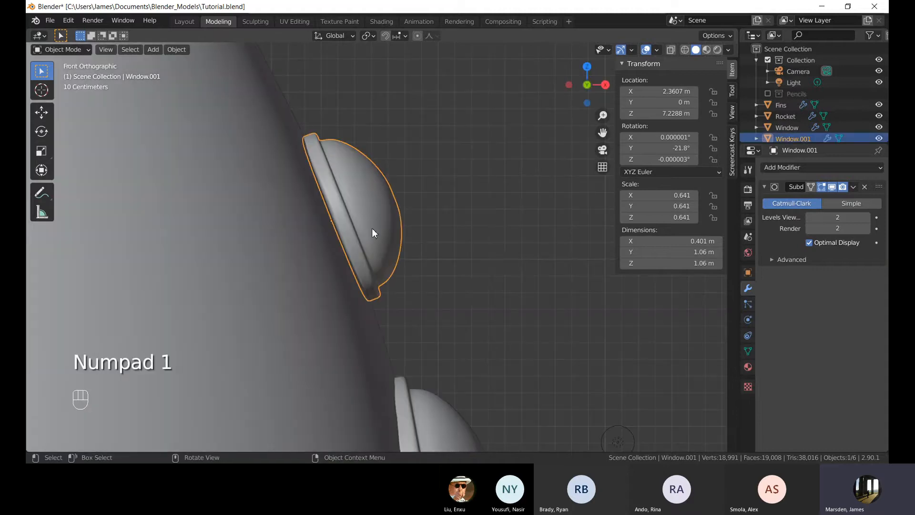
Nudge the upper porthole a further 0.02 m inward and 0.02 m down.
key("g")
left_click(485, 251)
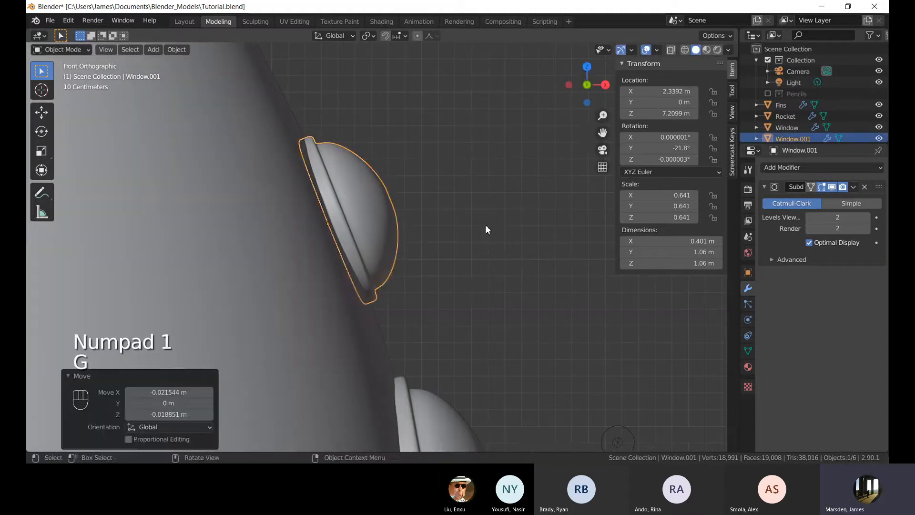
left_click(485, 225)
middle_click_drag(485, 224, 380, 250)
scroll(348, 266, "down", 8)
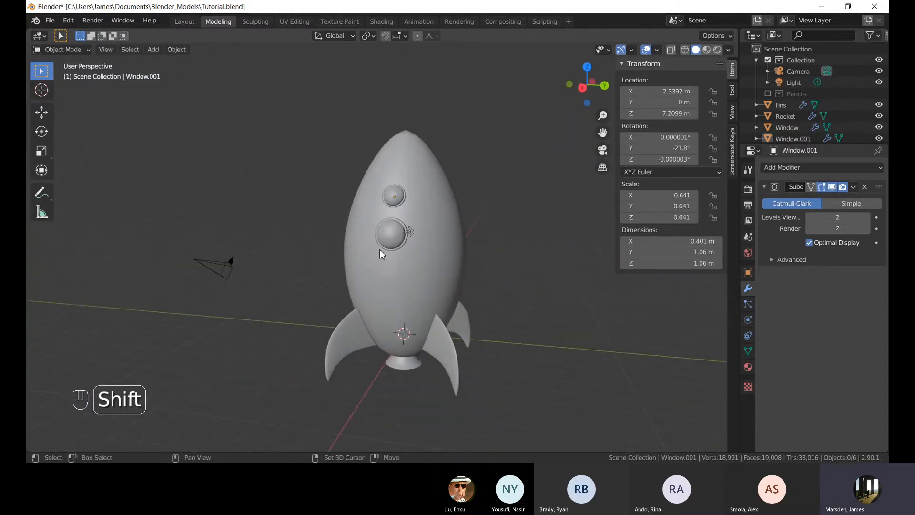
Orbit around the rocket to inspect the placement of both portholes.
scroll(405, 262, "down", 3)
middle_click_drag(431, 277, 382, 193)
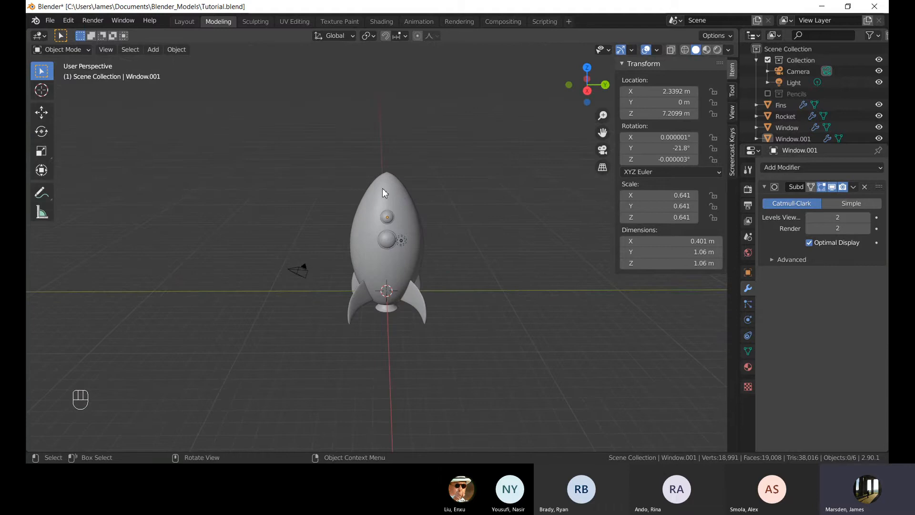
middle_click_drag(431, 219, 429, 268, "shift")
middle_click_drag(416, 305, 388, 358)
scroll(390, 313, "up", 6)
mouse_move(390, 313)
middle_mouse_down()
mouse_move(419, 258)
mouse_move(404, 284)
mouse_move(348, 321)
mouse_move(393, 322)
middle_mouse_up()
scroll(403, 285, "up", 4)
scroll(394, 319, "down", 3)
left_click(397, 260)
middle_click_drag(395, 292, 385, 232, "shift")
scroll(414, 242, "down", 8)
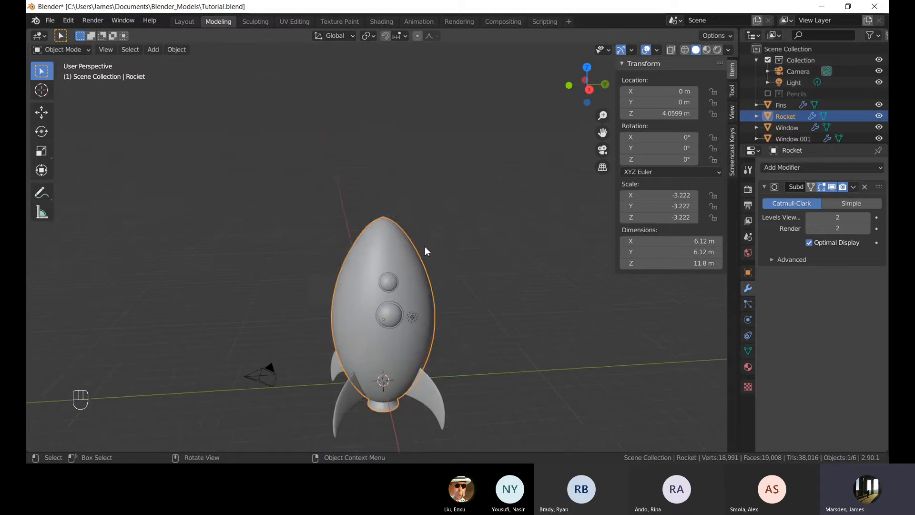
left_click(471, 341)
scroll(475, 355, "up", 2)
middle_click_drag(466, 359, 403, 333)
scroll(401, 311, "down", 3)
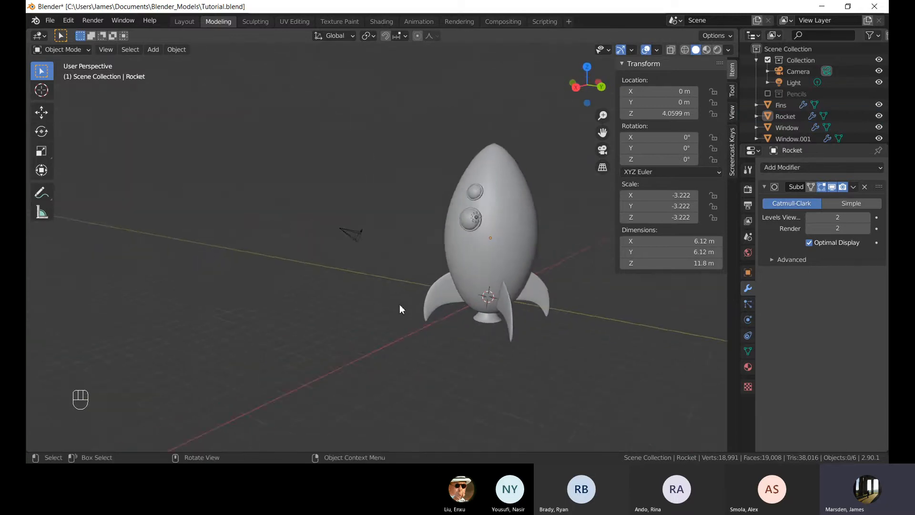
scroll(462, 308, "up", 4)
left_click(469, 305)
scroll(484, 303, "down", 1)
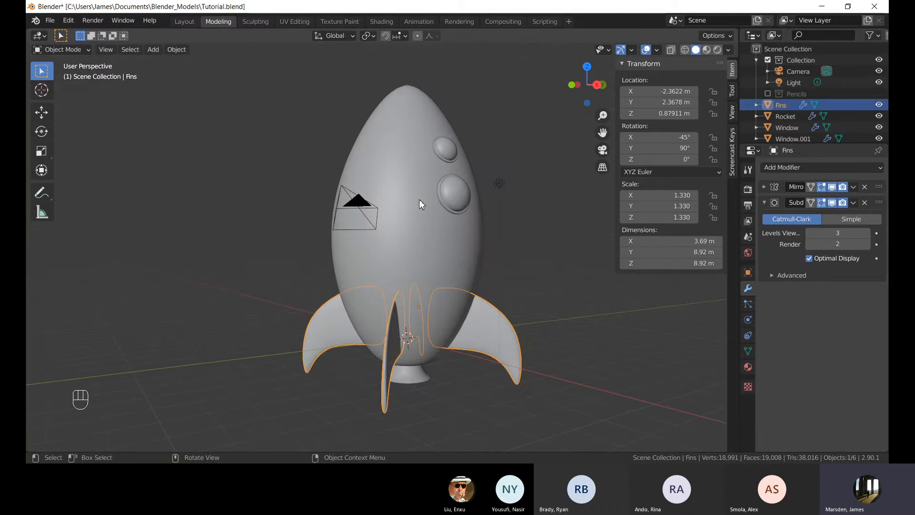
mouse_move(419, 200)
middle_mouse_down()
mouse_move(388, 163)
mouse_move(373, 201)
mouse_move(410, 205)
middle_mouse_up()
key("shift+d")
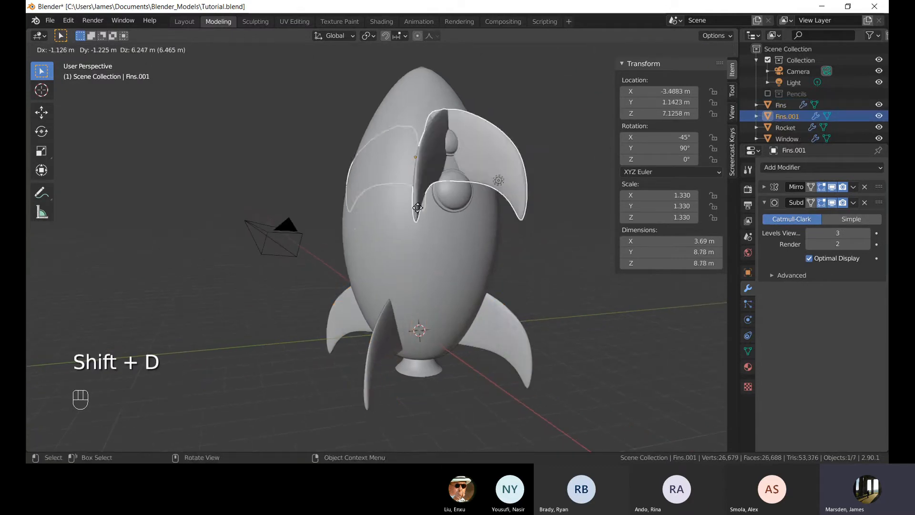
right_click(388, 250)
middle_click_drag(388, 251, 417, 353)
scroll(417, 353, "up", 2)
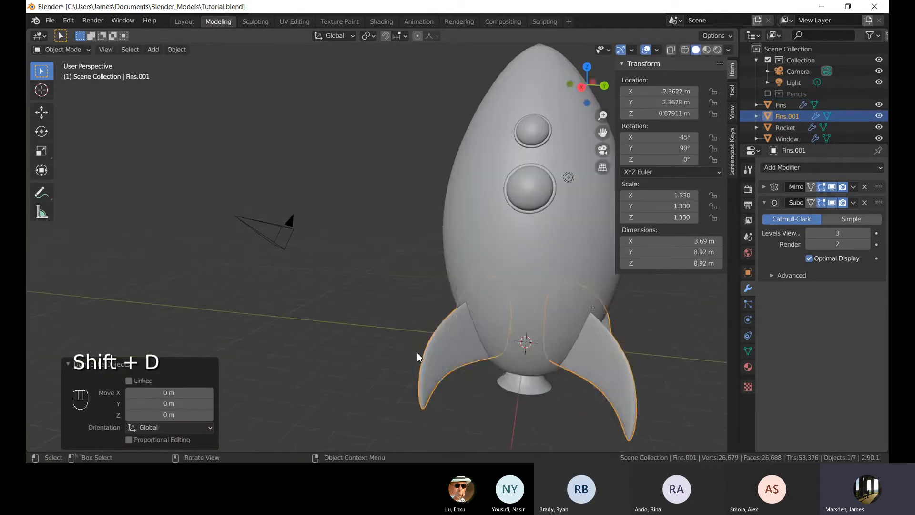
key("g")
right_click(398, 351)
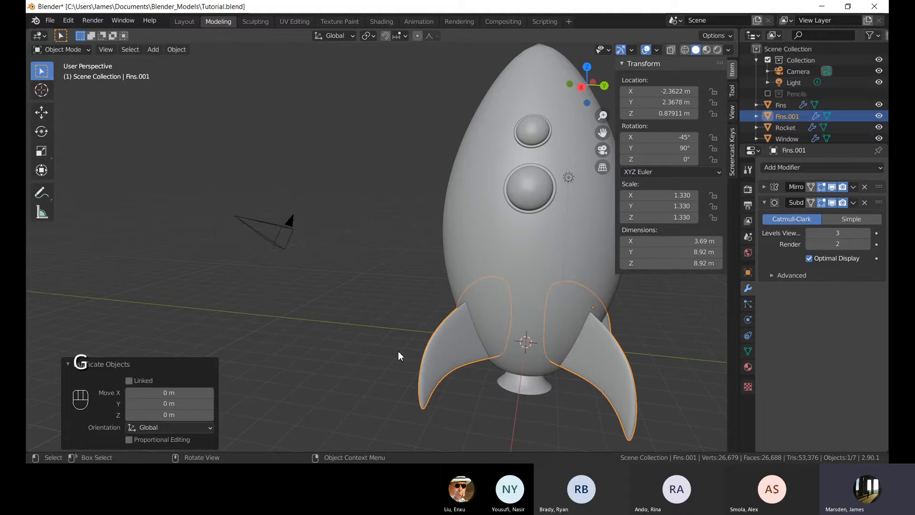
middle_click_drag(402, 340, 339, 295, "shift")
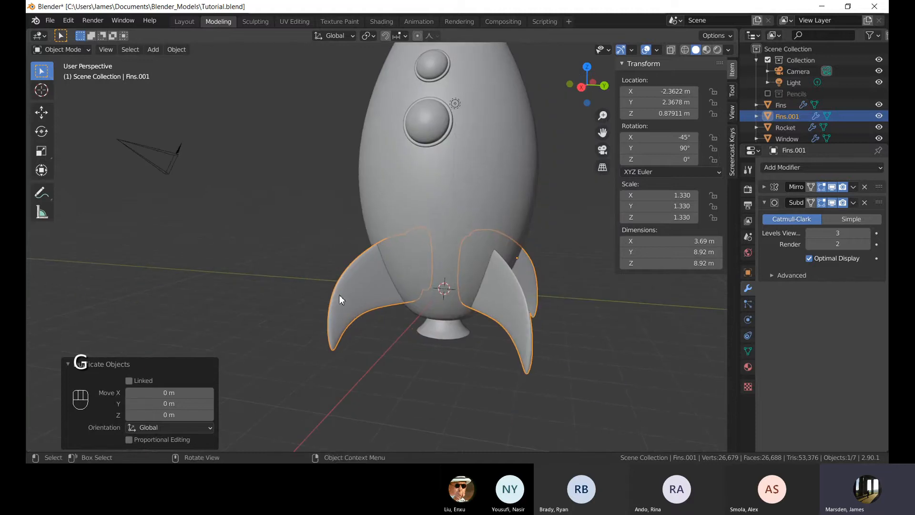
right_click(790, 117)
left_click(786, 144)
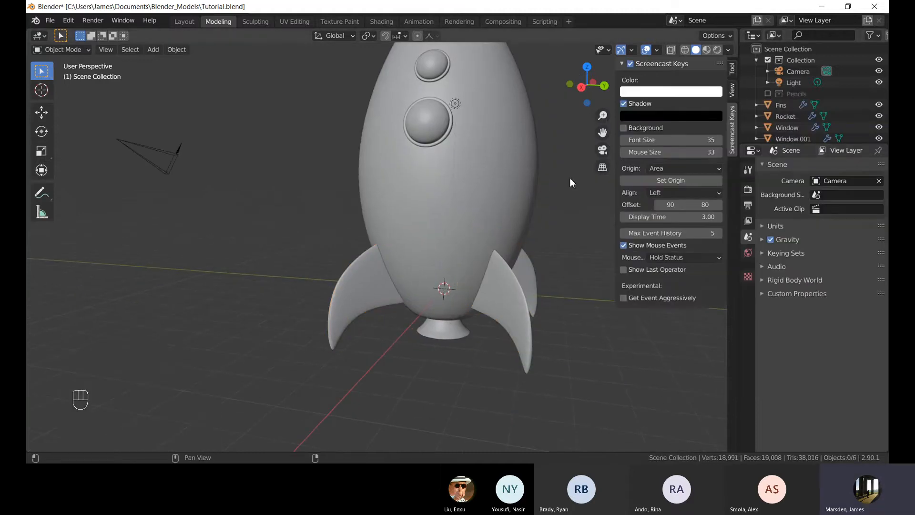
Select the rocket body, enter Edit Mode and zoom into its nose.
left_click(371, 279)
middle_click_drag(372, 279, 404, 265)
left_click(492, 267)
middle_click_drag(492, 267, 484, 262)
scroll(402, 164, "down", 4)
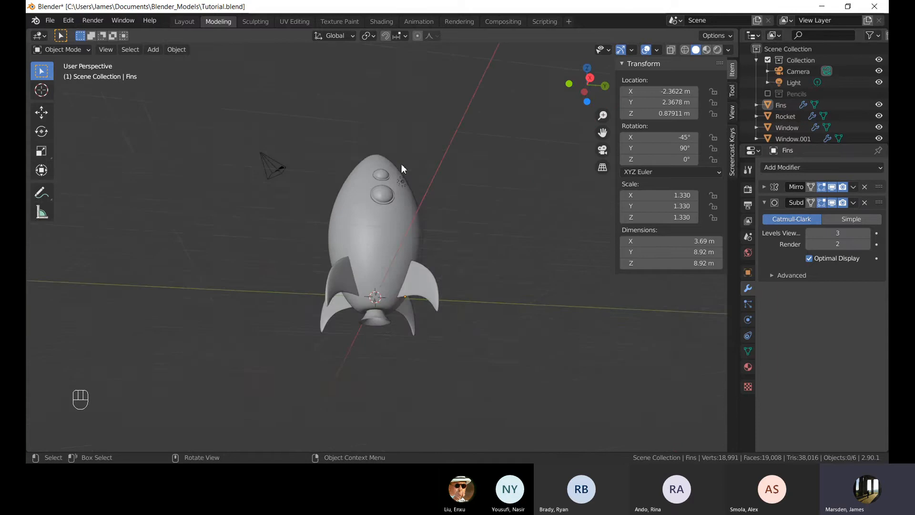
middle_click_drag(402, 164, 419, 217)
left_click(379, 190)
key("Tab")
key("Tab")
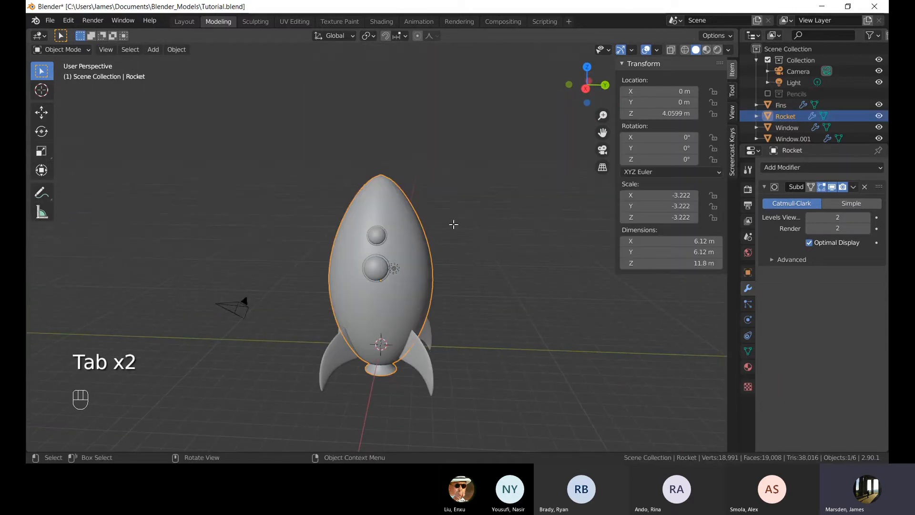
key("Tab")
scroll(370, 152, "up", 1)
middle_click_drag(370, 148, 398, 208, "shift")
scroll(371, 188, "up", 3)
left_click(428, 188)
left_click(469, 176)
scroll(415, 196, "down", 2)
scroll(403, 238, "up", 4)
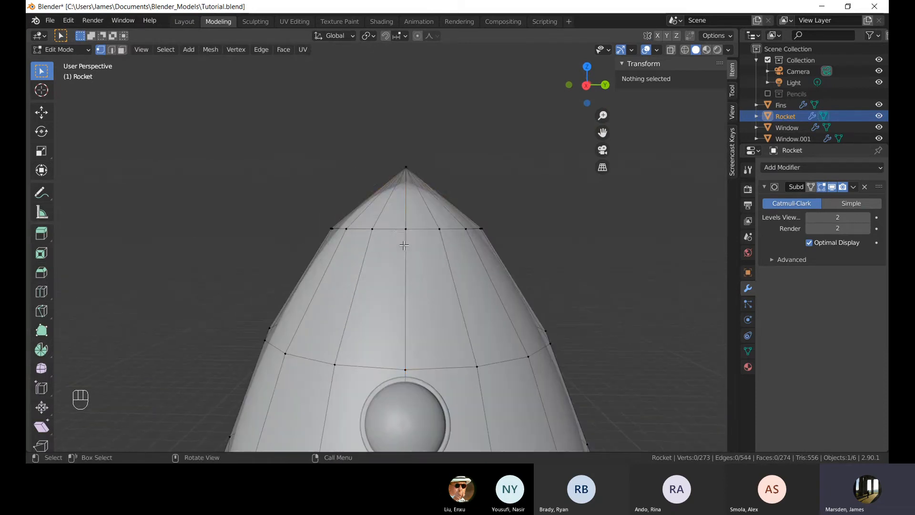
Examine the edge loop just below the nose tip from the front with X-ray.
left_click(405, 236, "alt")
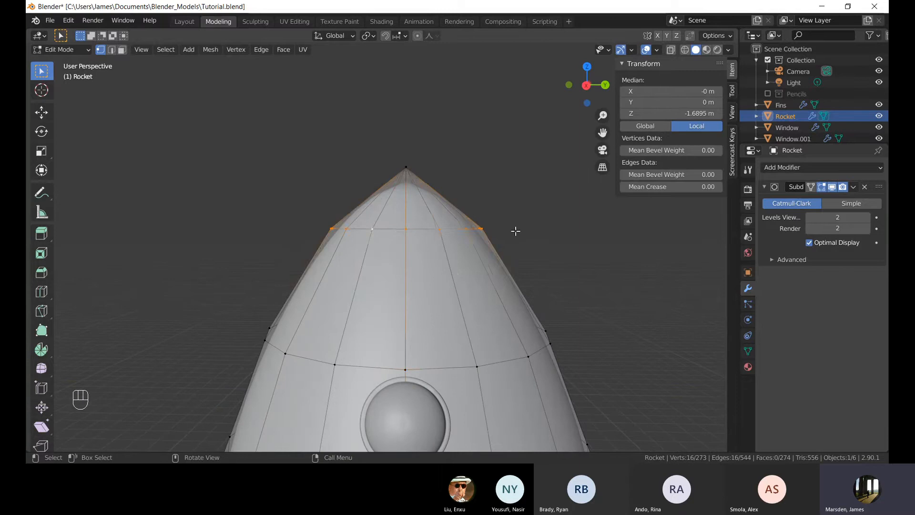
scroll(515, 231, "down", 3)
middle_click_drag(486, 253, 457, 223, "shift")
middle_click_drag(383, 220, 388, 247, "shift")
scroll(388, 247, "down", 4)
scroll(396, 224, "up", 7)
scroll(409, 200, "up", 3)
middle_click_drag(408, 161, 390, 296, "shift")
left_click(496, 172)
key("alt+z")
key("KP_1")
key("alt+z")
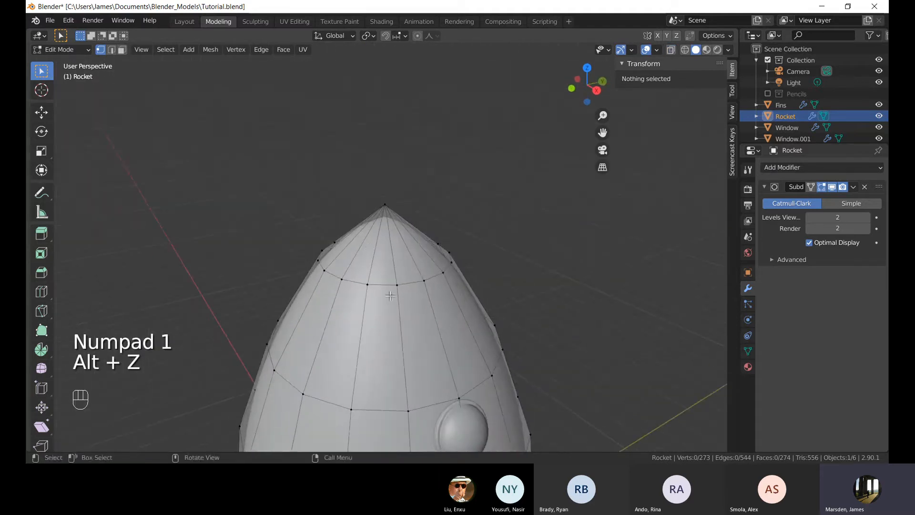
Select the rocket's nose cap: the edge loop just below the tip together with the tip vertex.
left_click(389, 290, "alt")
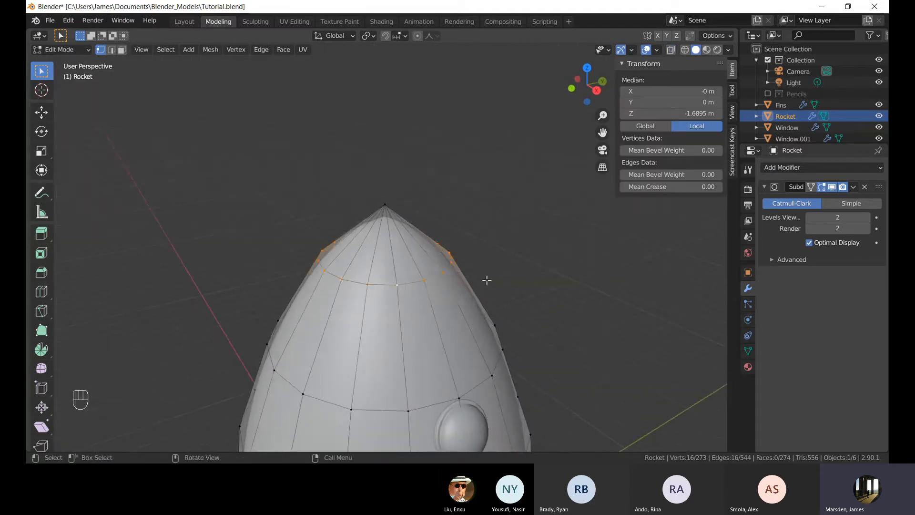
middle_click_drag(486, 280, 389, 202)
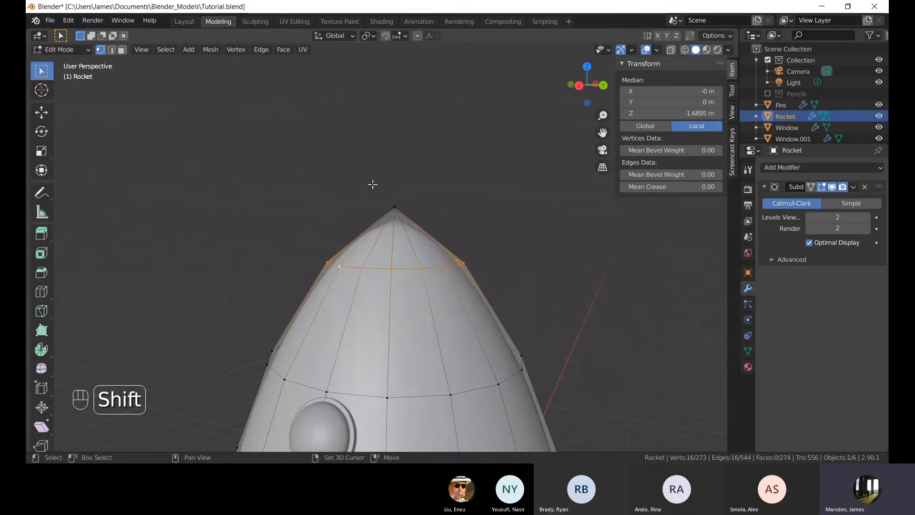
left_click_drag(373, 184, 424, 221, "shift")
middle_click_drag(509, 211, 410, 186)
left_click_drag(359, 175, 432, 227, "shift")
middle_click_drag(426, 198, 401, 219)
scroll(401, 219, "down", 7)
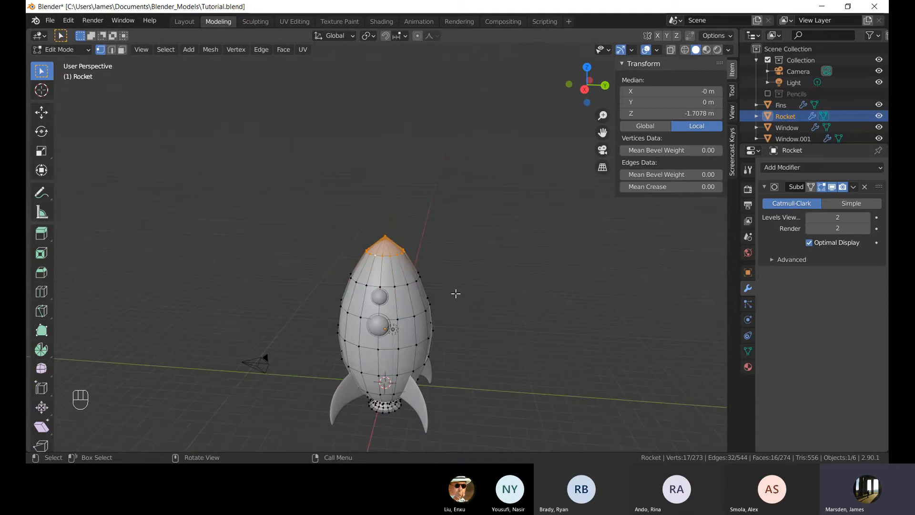
middle_click_drag(456, 293, 441, 262)
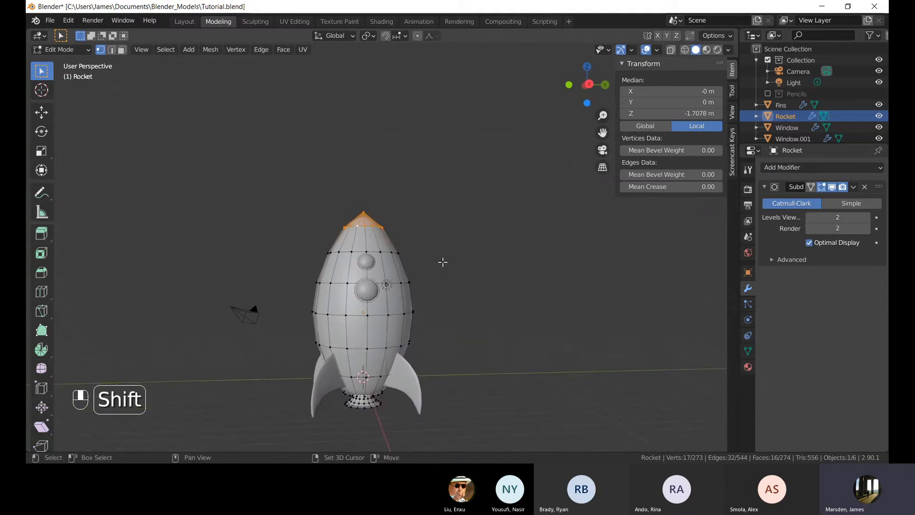
scroll(441, 261, "up", 5)
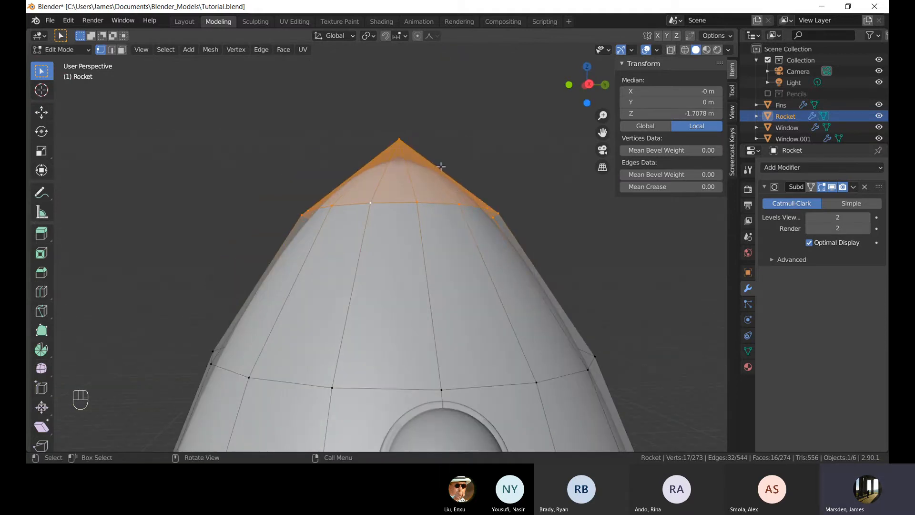
scroll(472, 183, "down", 5)
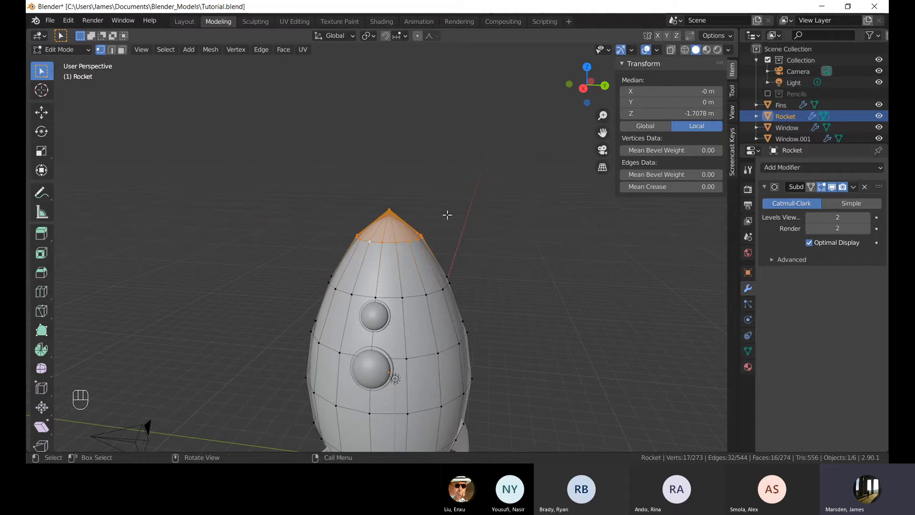
Duplicate the selected nose cap geometry in place.
key("shift+d")
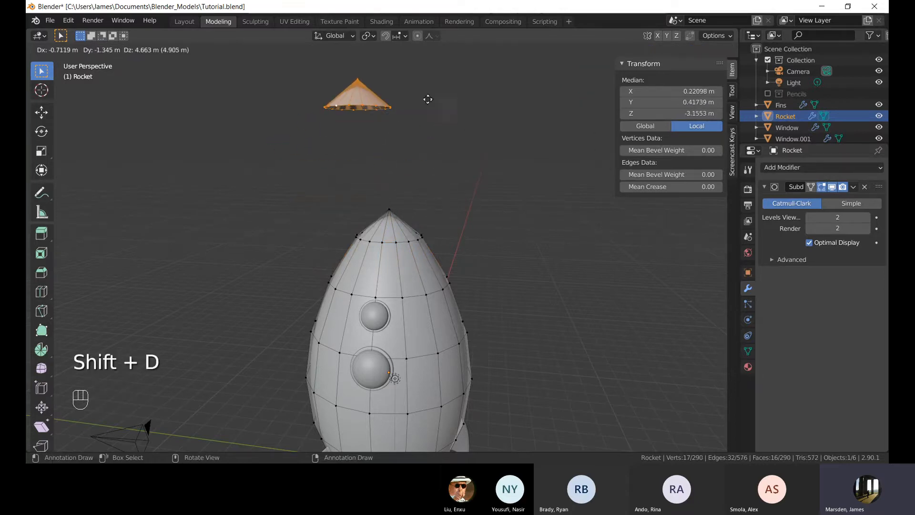
right_click(437, 116)
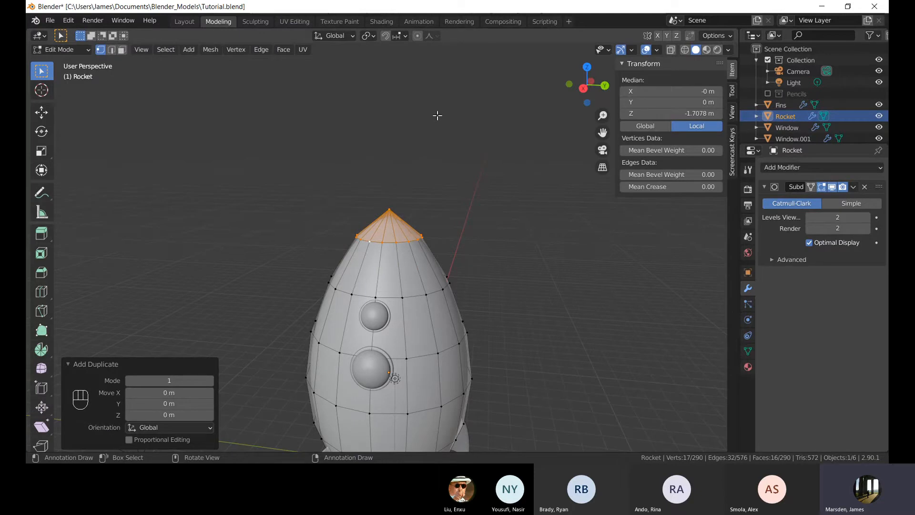
key("g")
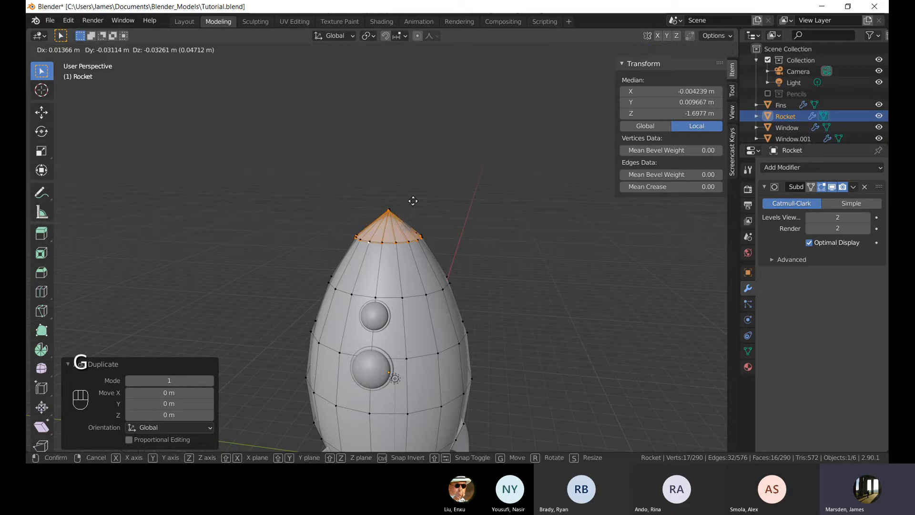
right_click(524, 215)
left_click(471, 229)
scroll(454, 213, "up", 5)
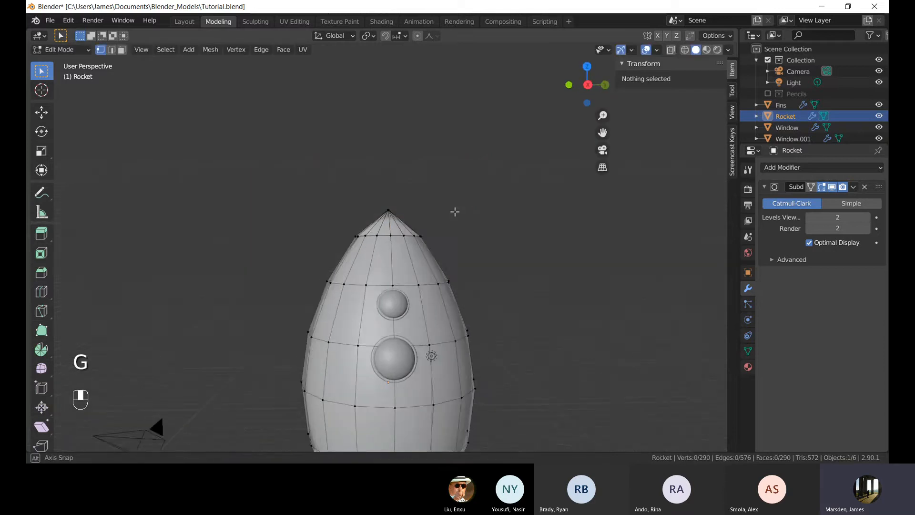
key("alt+z")
key("alt+z")
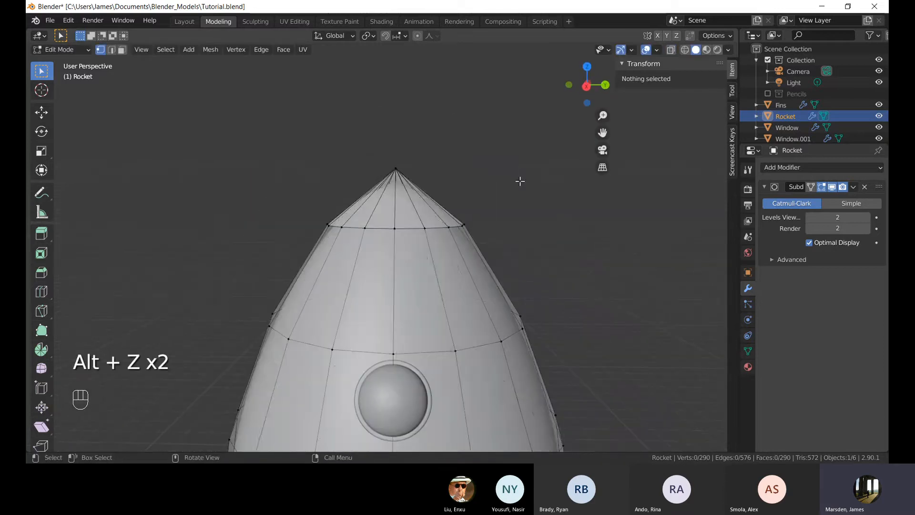
Try moving individual nose vertices, then undo everything back to the duplicated nose-cap selection.
key("Tab")
middle_click_drag(513, 182, 455, 267)
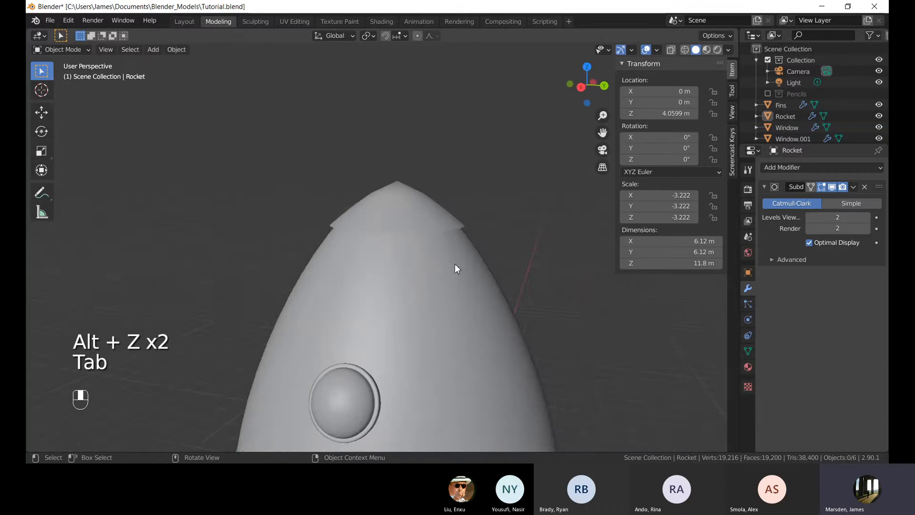
key("Tab")
left_click(353, 218)
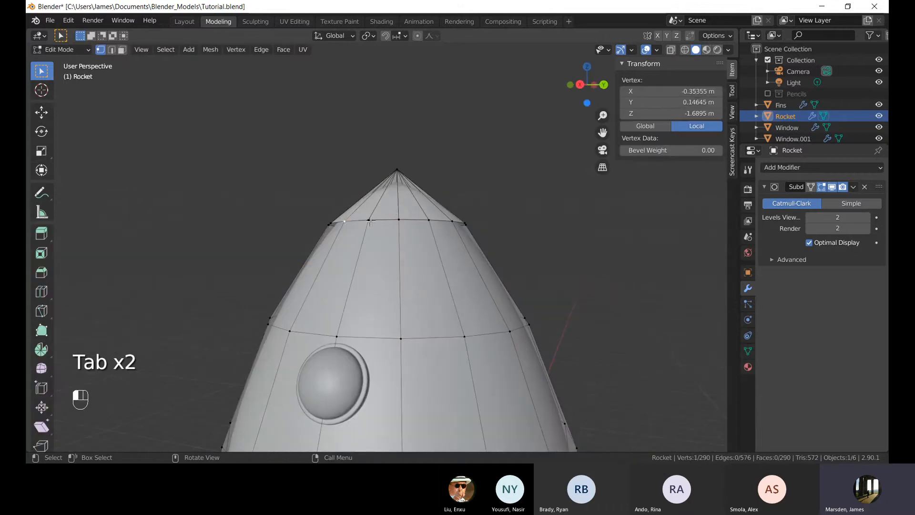
left_click(371, 219)
middle_click_drag(407, 210, 394, 215)
key("g")
left_click(349, 148)
middle_click_drag(351, 148, 324, 209)
left_click(446, 138)
scroll(440, 141, "up", 3)
key("ctrl+z")
key("ctrl+z")
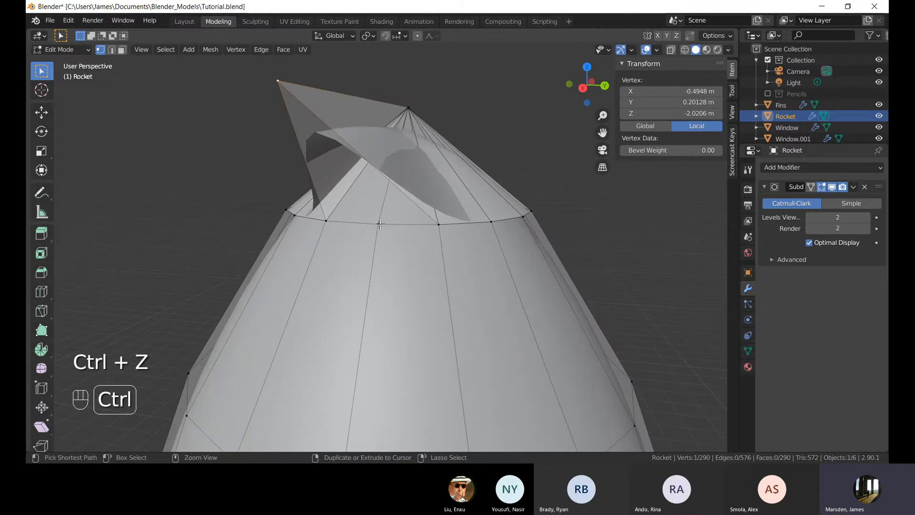
key("ctrl+z")
key("ctrl+z")
key("ctrl+z")
key("ctrl+z")
key("ctrl+z")
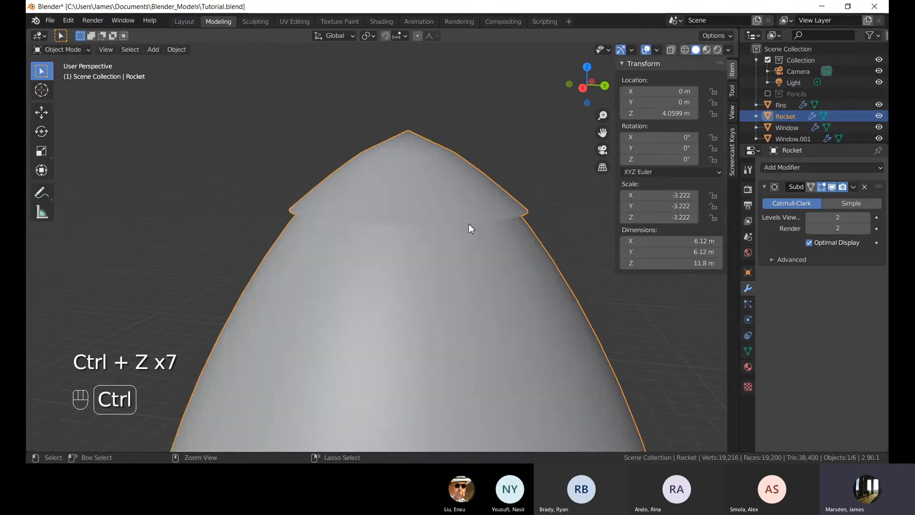
key("ctrl+z")
key("ctrl+z")
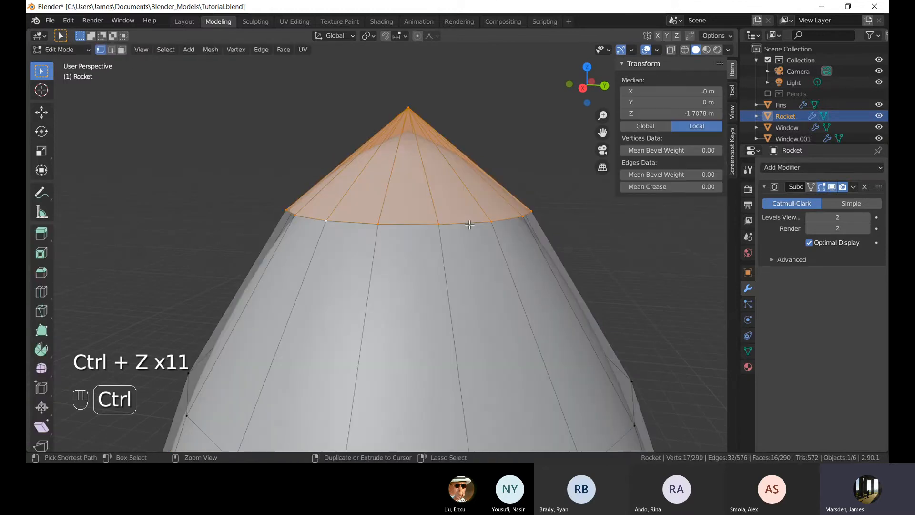
Separate the selected nose-cap geometry into its own object.
scroll(525, 217, "down", 2)
key("g")
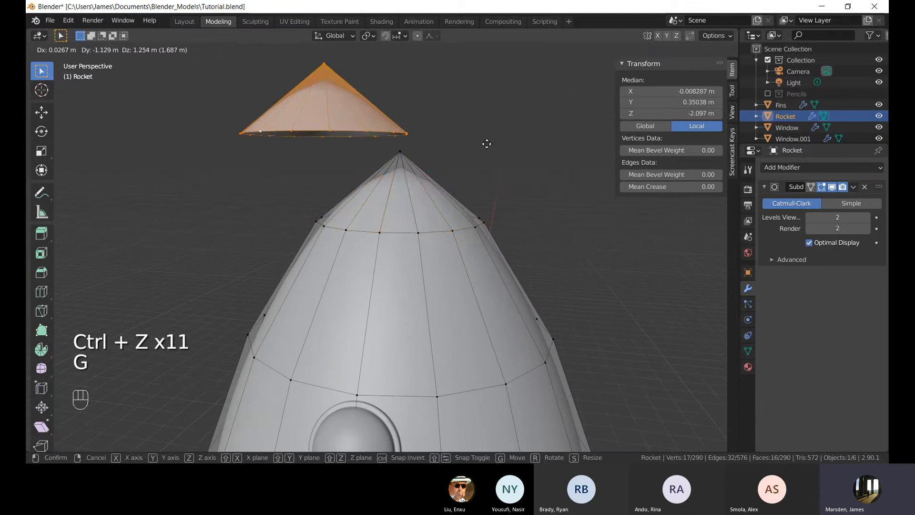
right_click(488, 136)
middle_click_drag(462, 146, 436, 131)
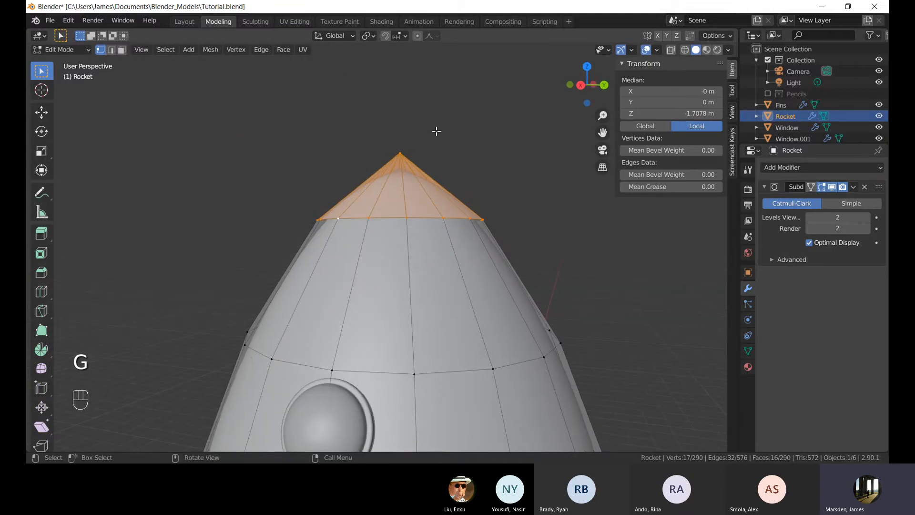
key("p")
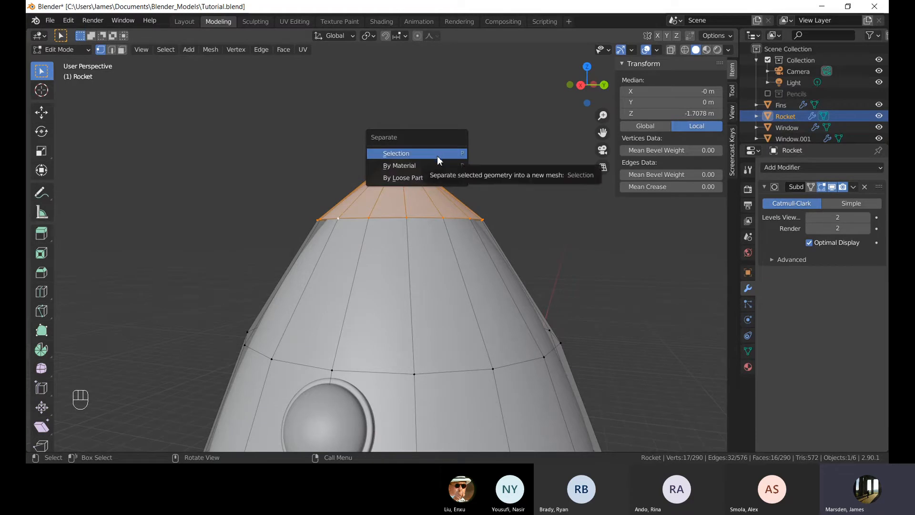
left_click(437, 156)
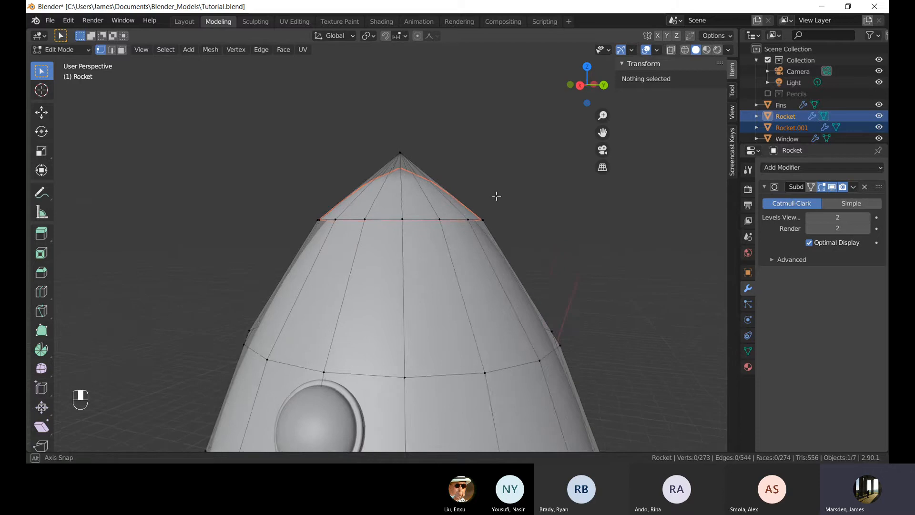
Select the separated cap object in Object Mode and rename it Nosecone.
key("Tab")
left_click(476, 191)
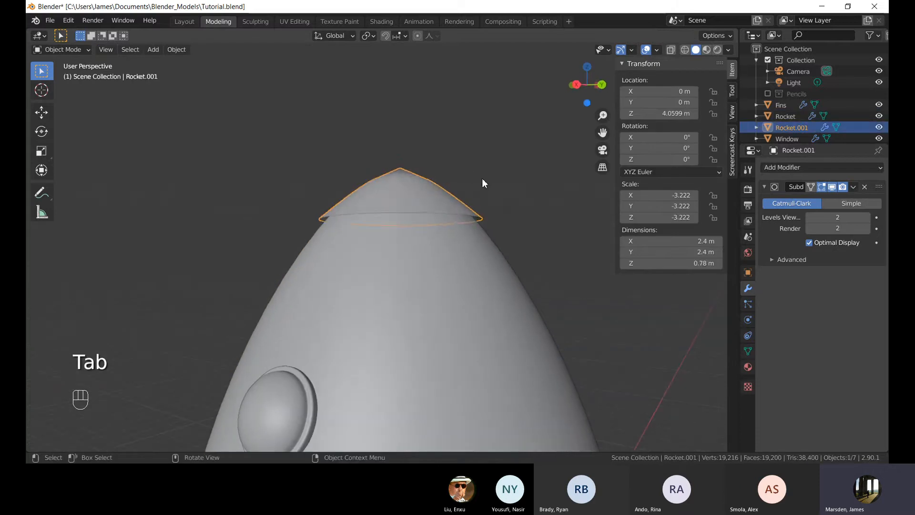
key("g")
right_click(413, 132)
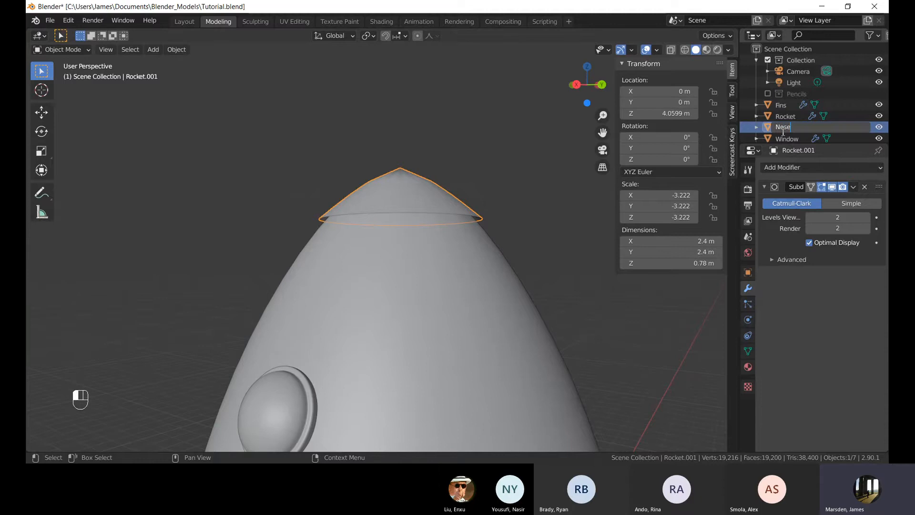
key("Return")
Enter Edit Mode on the nose cone and select its bottom edge loop.
left_click(515, 173)
key("Tab")
middle_click_drag(480, 182, 468, 206)
scroll(429, 265, "down", 5)
key("Tab")
middle_click_drag(426, 267, 457, 273)
scroll(462, 261, "down", 4)
scroll(477, 257, "up", 4)
scroll(416, 253, "up", 3)
middle_click_drag(415, 253, 401, 255)
left_click(398, 262)
key("Tab")
left_click(443, 269, "alt")
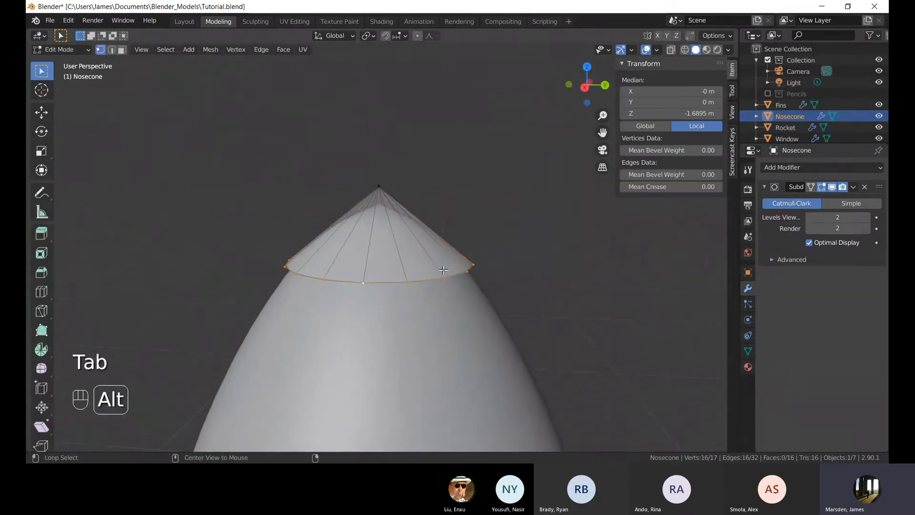
Toggle to Object Mode to inspect the smoothed nose cone and return to Edit Mode.
key("Tab")
scroll(423, 190, "up", 5)
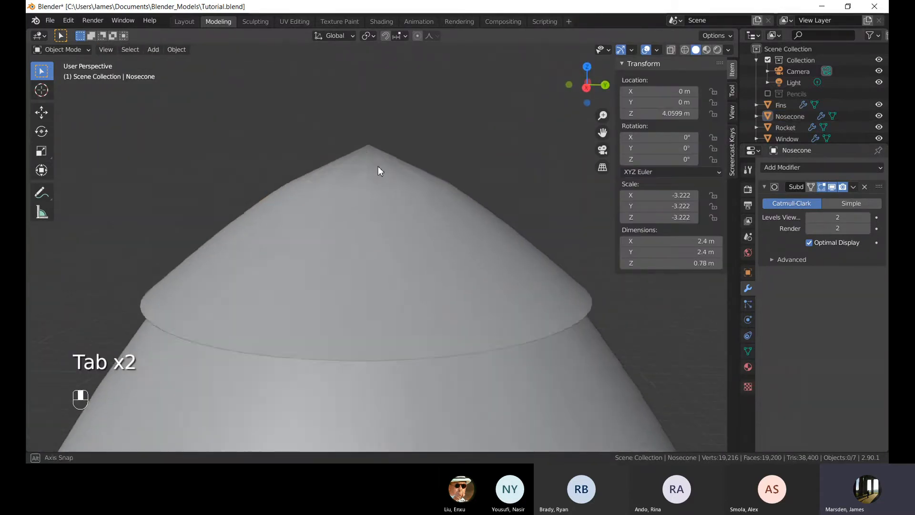
left_click(363, 170)
scroll(482, 193, "down", 3)
key("Tab")
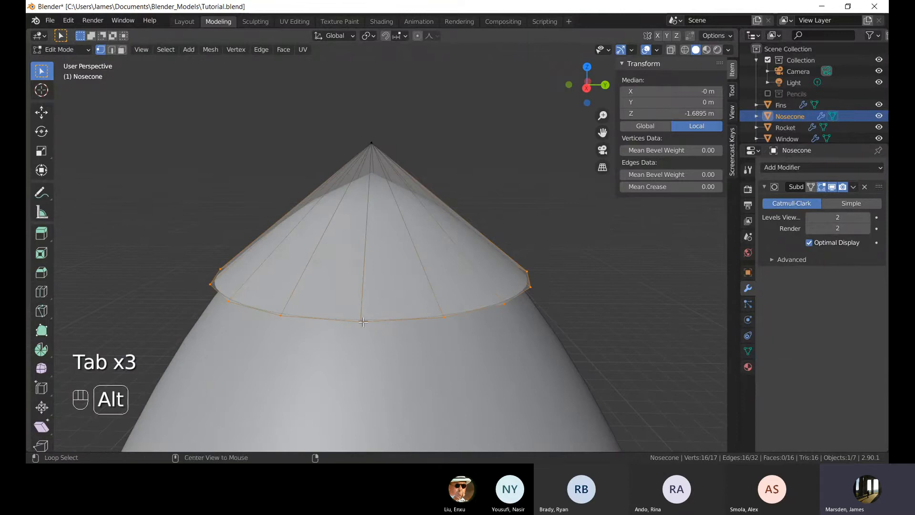
key("ctrl+r")
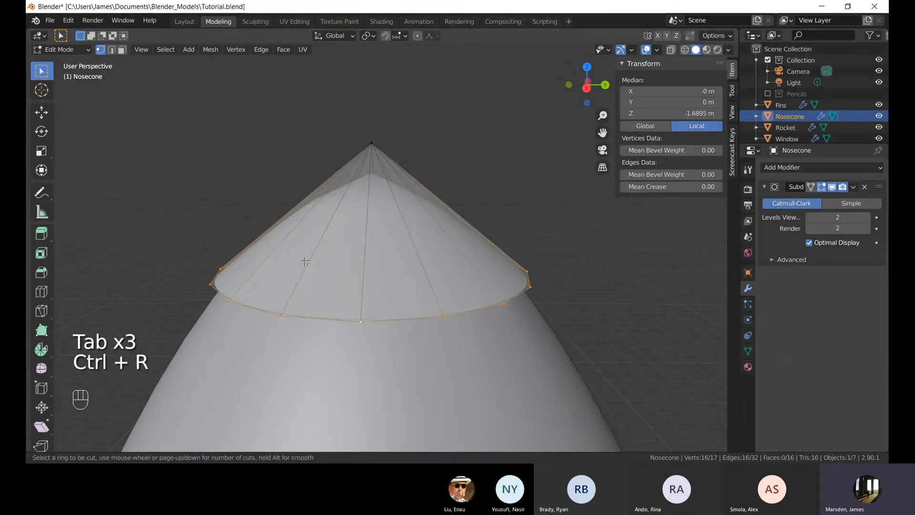
right_click(293, 223)
left_click_drag(302, 114, 436, 204)
middle_click_drag(478, 208, 472, 188)
left_click(472, 188)
Extrude the nose cone's bottom edge loop down about 0.21 m and scale it up to about 1.06.
left_click(366, 284, "alt")
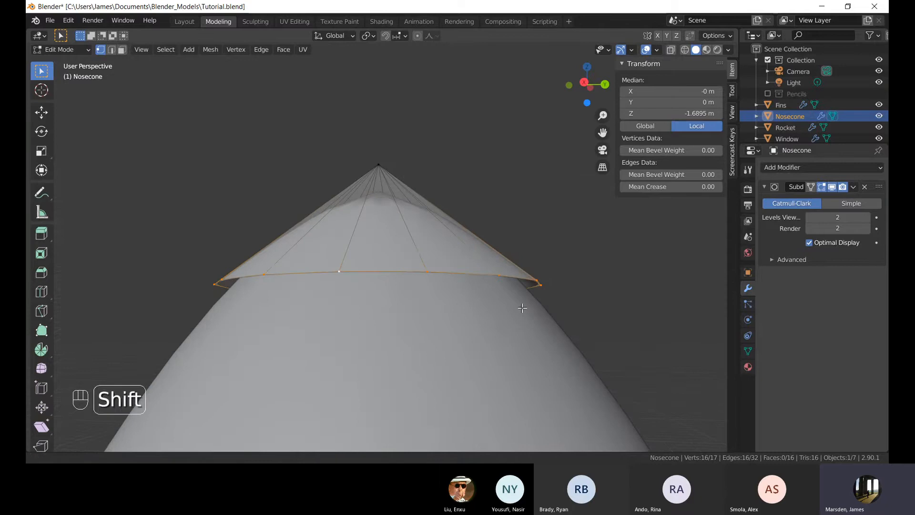
middle_click_drag(366, 284, 562, 282)
key("e")
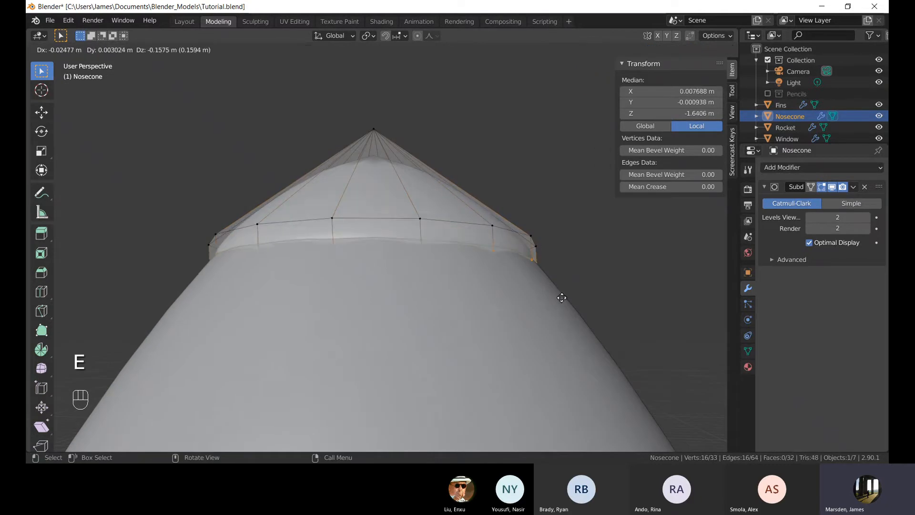
left_click(558, 304)
key("s")
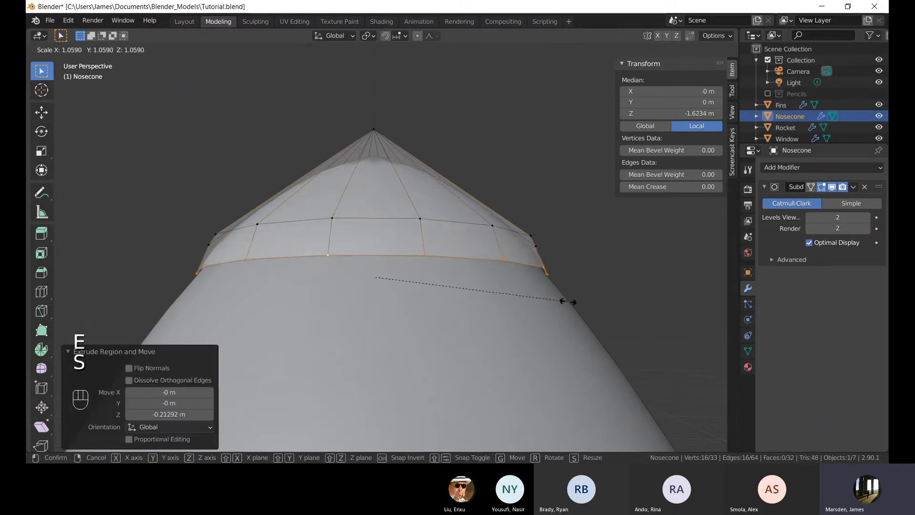
left_click(566, 298)
left_click(450, 225, "alt")
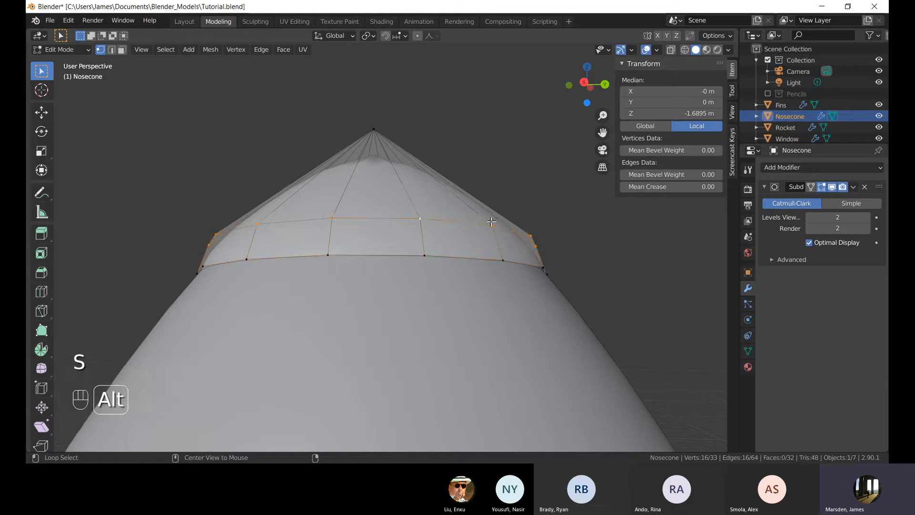
middle_click_drag(449, 226, 497, 244)
key("KP_1")
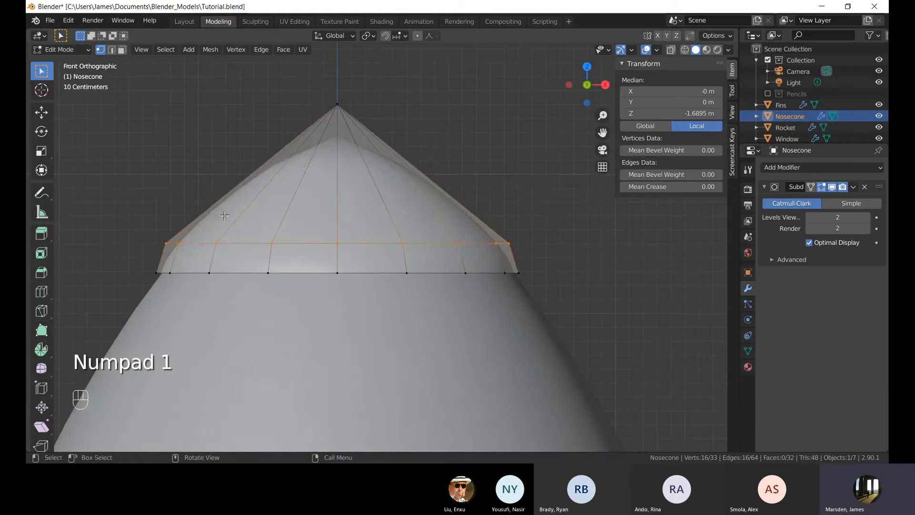
left_click(224, 184)
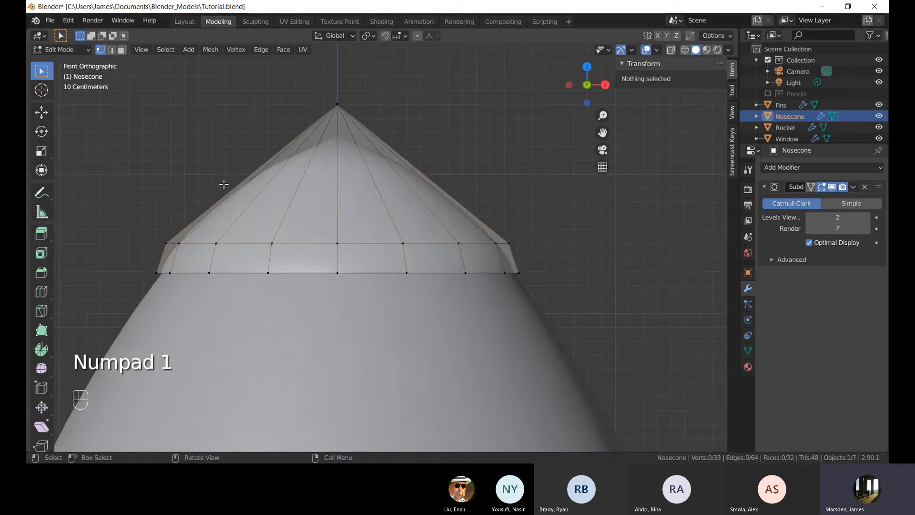
left_click(260, 243, "alt")
key("ctrl+r")
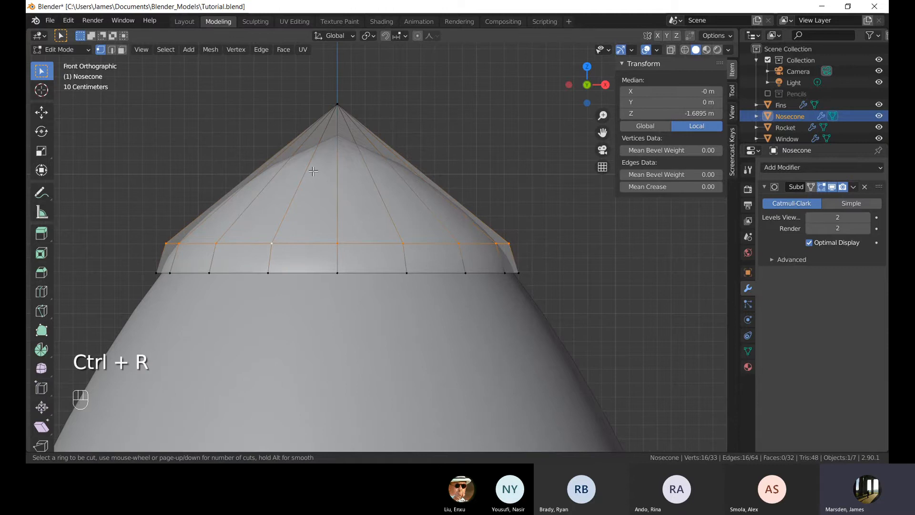
right_click(335, 99)
left_click_drag(330, 98, 295, 169)
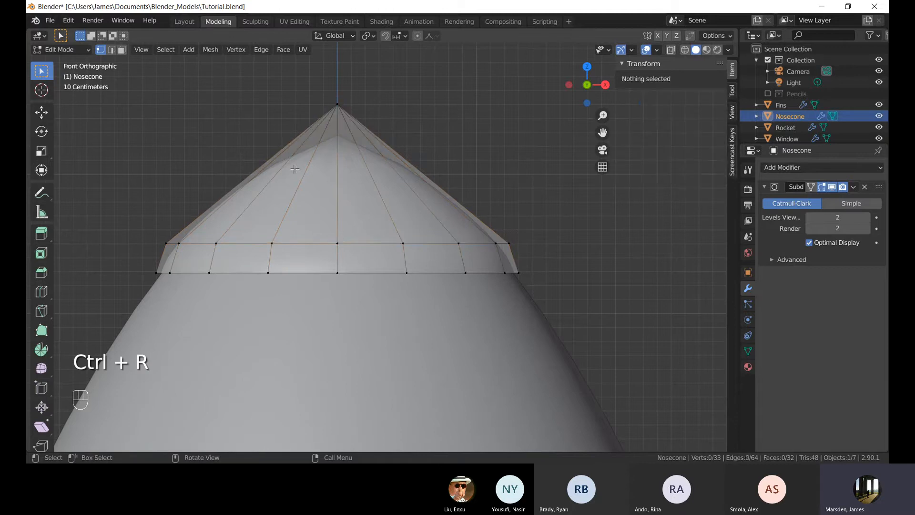
Select the nose cone's upper edge loop, move it up about 0.44 m and scale it to about 0.64.
left_click(342, 240, "alt")
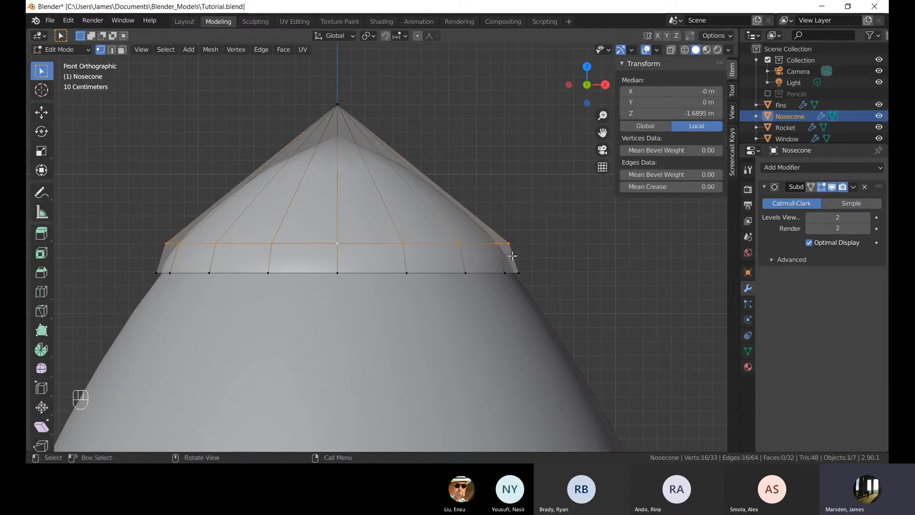
key("g")
left_click(508, 194)
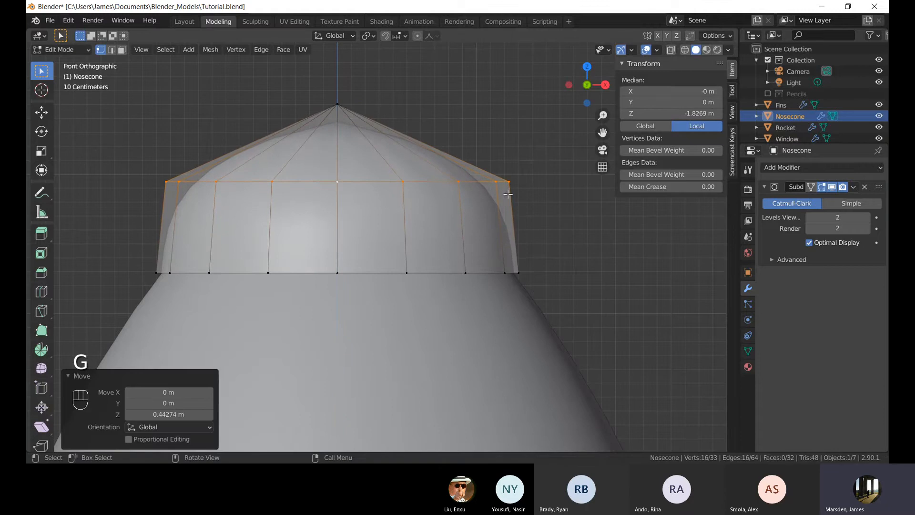
key("s")
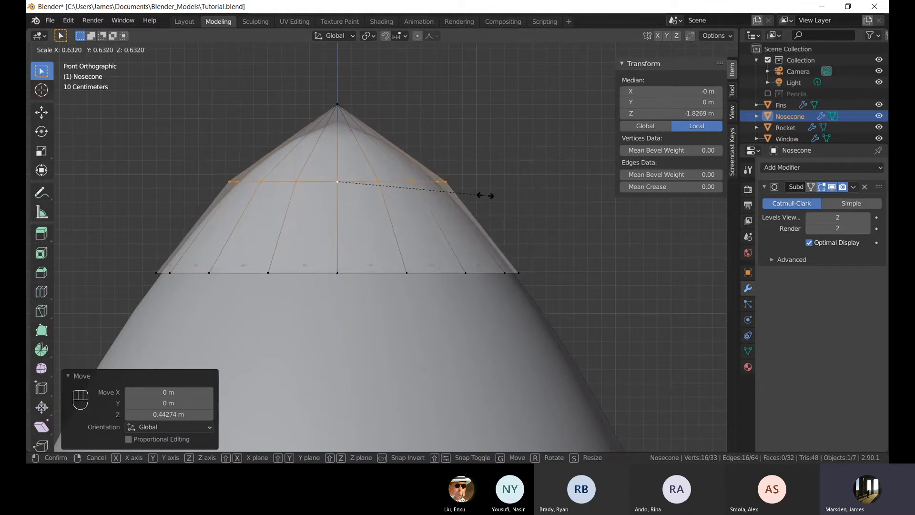
left_click(486, 197)
Lower the same edge loop about 0.07 m along Z and scale it up by about 1.08.
key("g")
key("z")
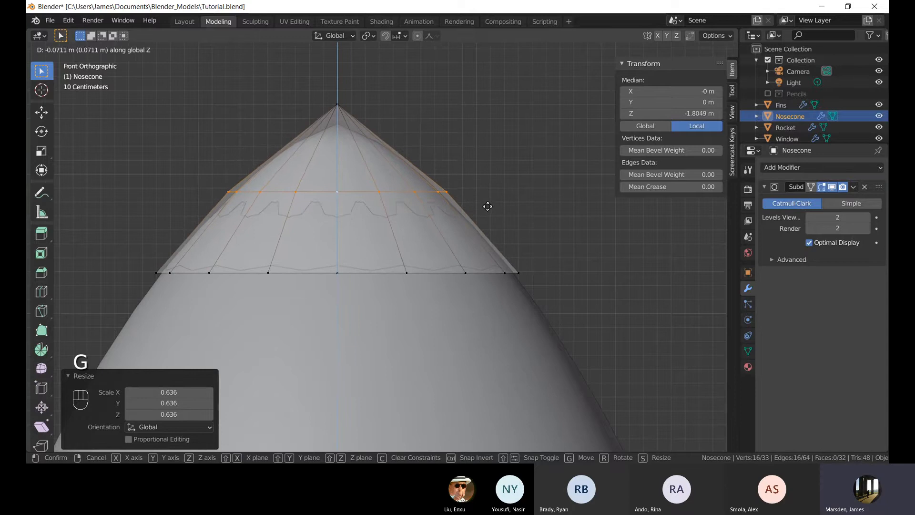
left_click(488, 206)
key("s")
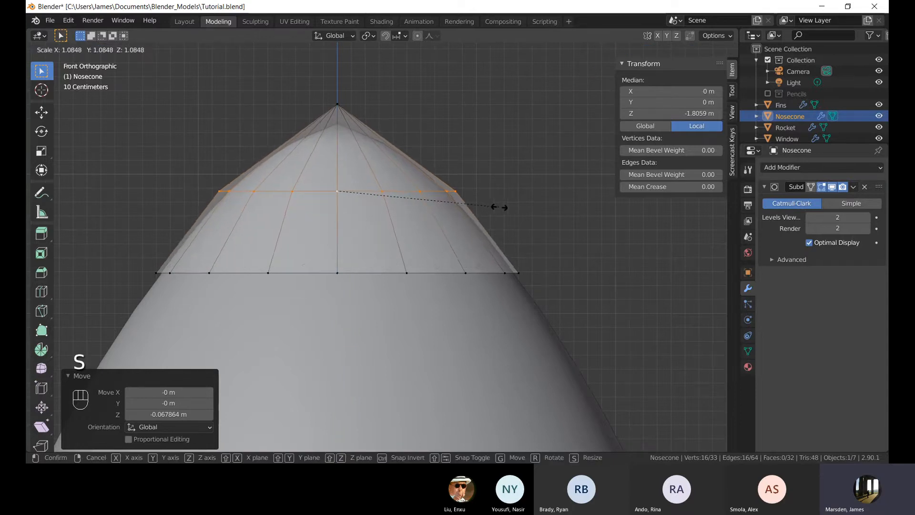
left_click(515, 192)
Return to Object Mode and set the nose cone's Subdivision viewport levels to 3.
key("Tab")
left_click(509, 184)
scroll(508, 184, "down", 6)
middle_click_drag(444, 196, 367, 227)
scroll(391, 256, "down", 4)
scroll(367, 227, "up", 5)
left_click(369, 232)
scroll(359, 185, "up", 4)
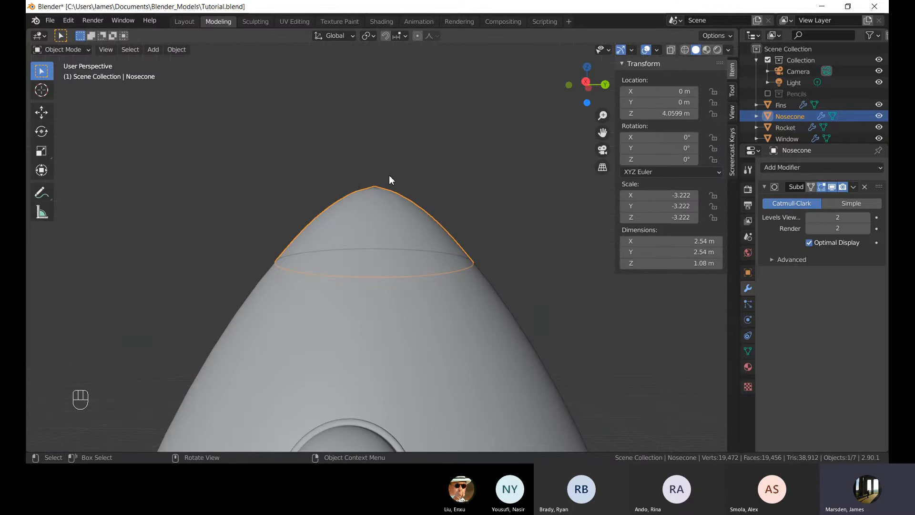
middle_click_drag(390, 176, 402, 199)
scroll(401, 199, "up", 2)
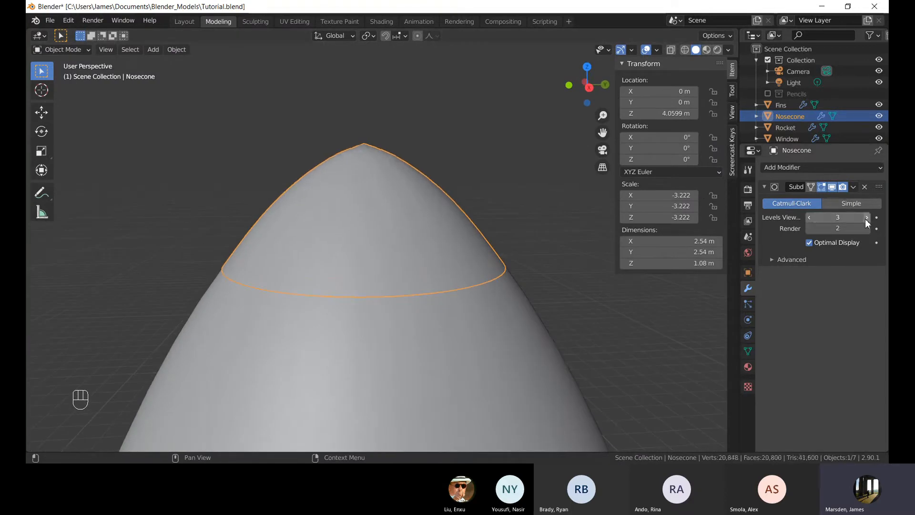
Check the nose cone's mesh in Edit Mode, return to Object Mode and set its Subdivision viewport levels to 2.
key("Tab")
scroll(436, 149, "down", 4)
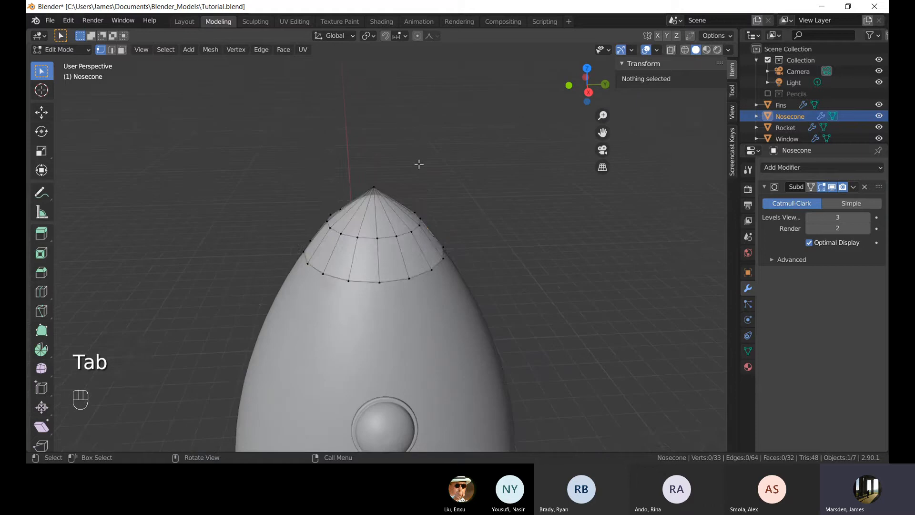
key("Tab")
left_click(812, 218)
Collapse the Subdivision panel and add a Solidify modifier to the nose cone.
left_click(463, 185)
middle_click_drag(439, 208, 429, 183)
left_click(443, 252)
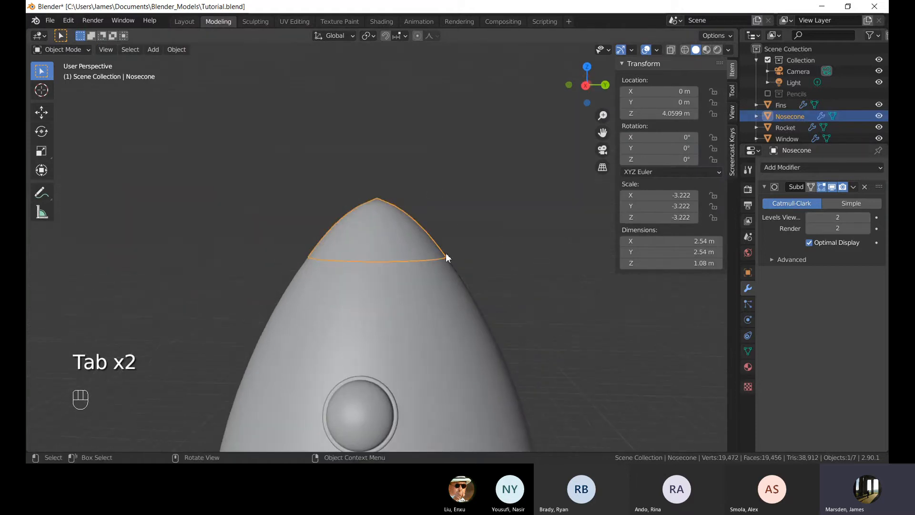
left_click(766, 186)
left_click(774, 167)
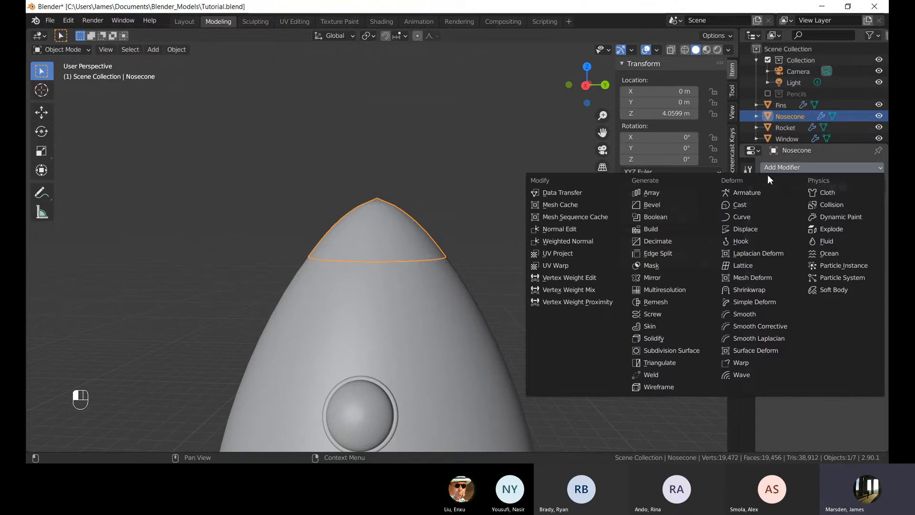
left_click(693, 340)
Move the nose cone up along Z to about 5.72 m to view its underside.
left_click(438, 201)
key("g")
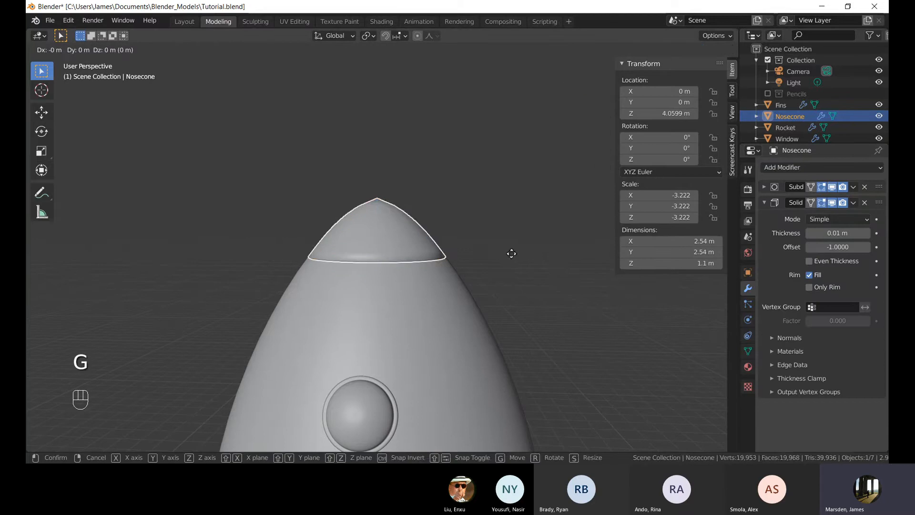
key("z")
left_click(505, 168)
middle_click_drag(534, 240, 534, 204)
left_click(533, 204)
middle_click_drag(459, 131, 452, 193, "shift")
scroll(452, 192, "up", 3)
scroll(451, 193, "up", 2)
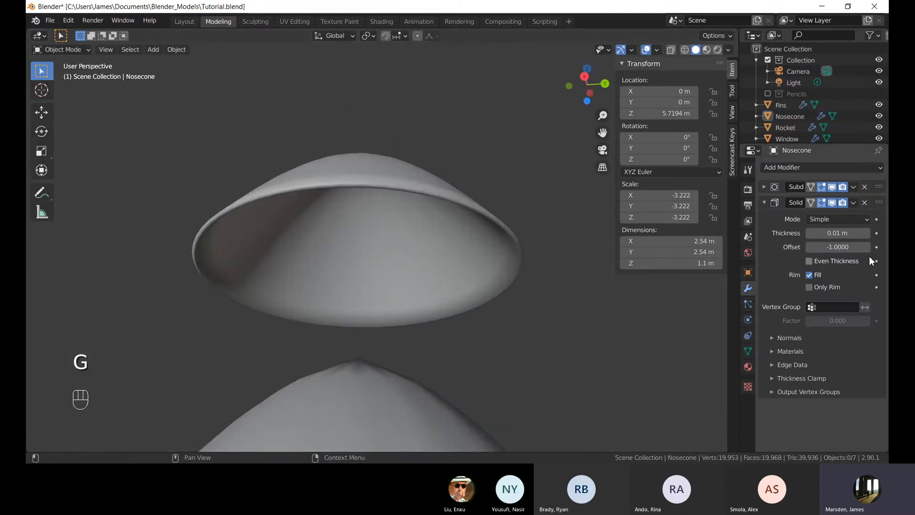
Remove the nose cone's Solidify modifier and add a new Solidify modifier again.
left_click(864, 202)
left_click(388, 205)
middle_click_drag(388, 205, 378, 170)
left_click(378, 167)
scroll(394, 182, "up", 2)
left_click(394, 183)
middle_click_drag(320, 119, 332, 136)
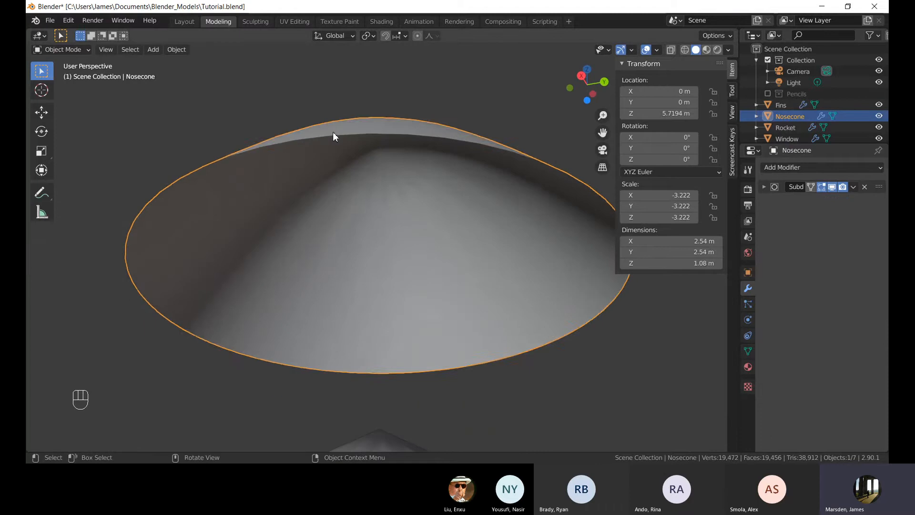
left_click(338, 112)
left_click(798, 169)
left_click(341, 148)
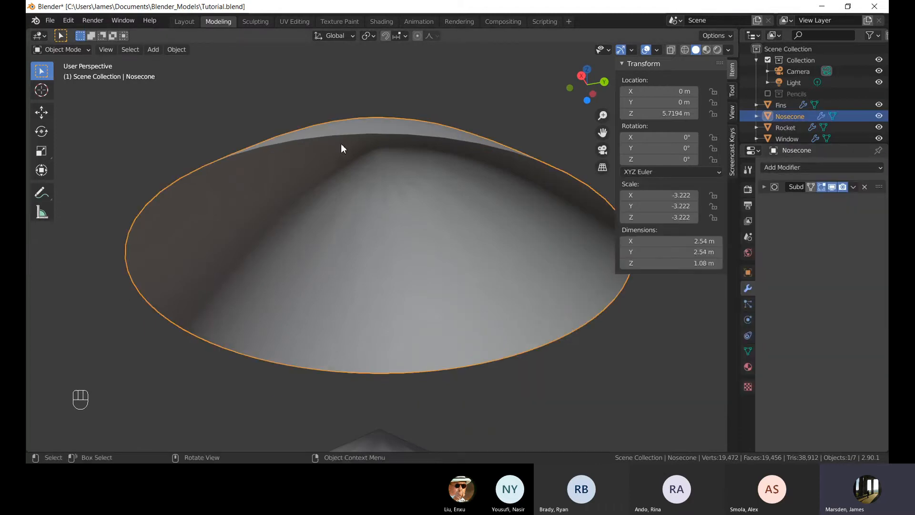
left_click(799, 167)
left_click(682, 339)
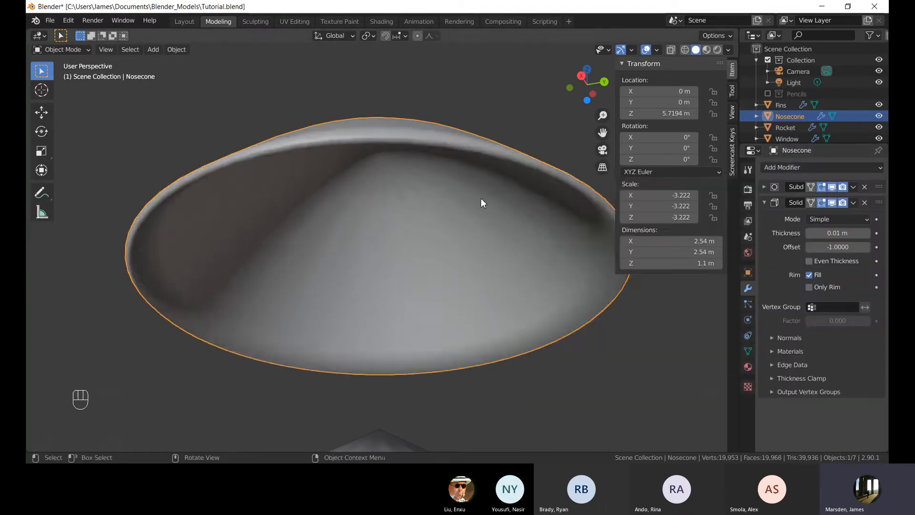
Undo the recent changes until the nose cone is back at its original position with one Solidify modifier.
middle_click_drag(481, 198, 339, 164)
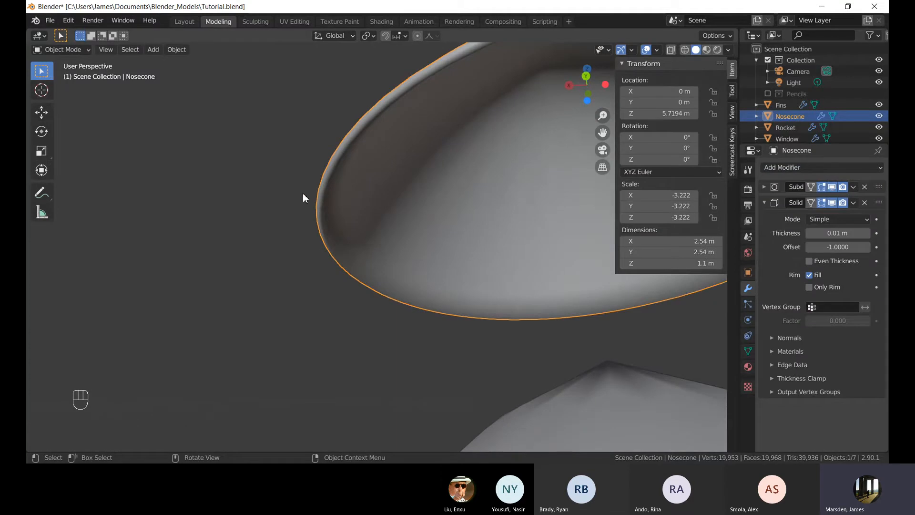
scroll(302, 193, "down", 3)
middle_click_drag(302, 193, 414, 269)
middle_click_drag(414, 270, 413, 238, "shift")
key("ctrl+z")
key("ctrl+z")
key("ctrl+z")
key("ctrl+z")
key("ctrl+z")
key("ctrl+z")
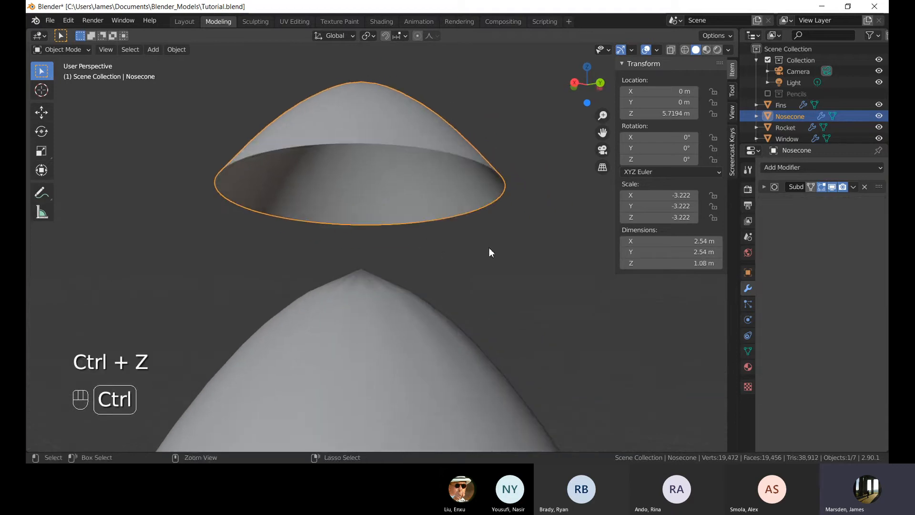
key("ctrl+z")
key("ctrl+z")
key("ctrl+z")
key("ctrl+z")
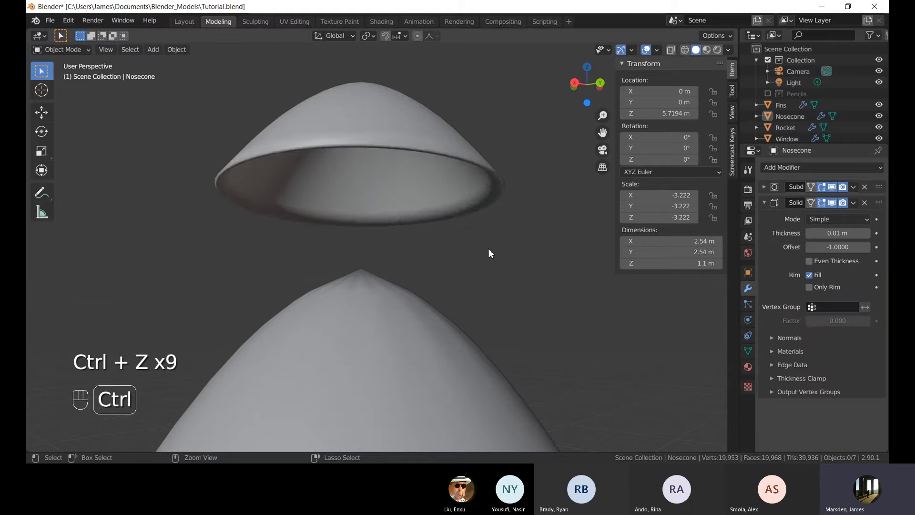
key("ctrl+z")
key("ctrl+z")
Set the Solidify thickness to 0.04 m and offset to -0.2192, toggling X-ray to check the shell.
middle_click_drag(488, 248, 423, 289)
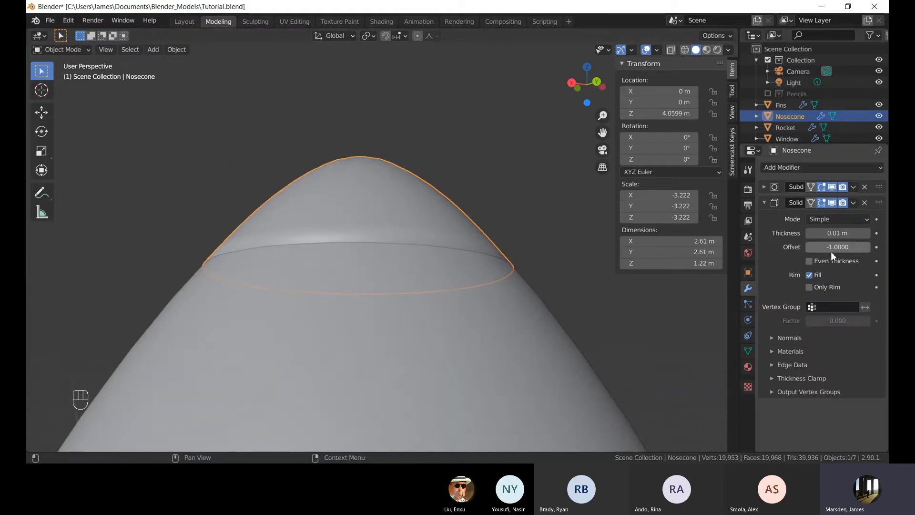
left_click_drag(832, 234, 844, 233)
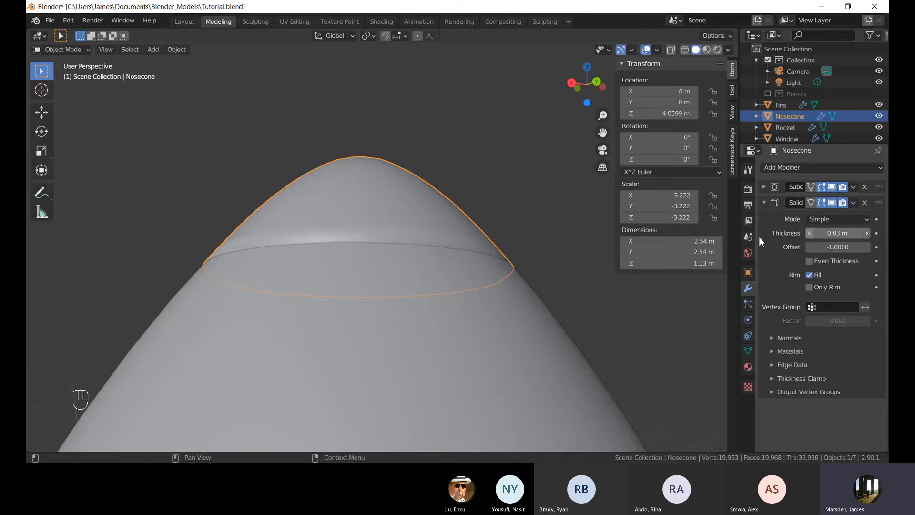
key("alt+z")
middle_click_drag(545, 173, 534, 178)
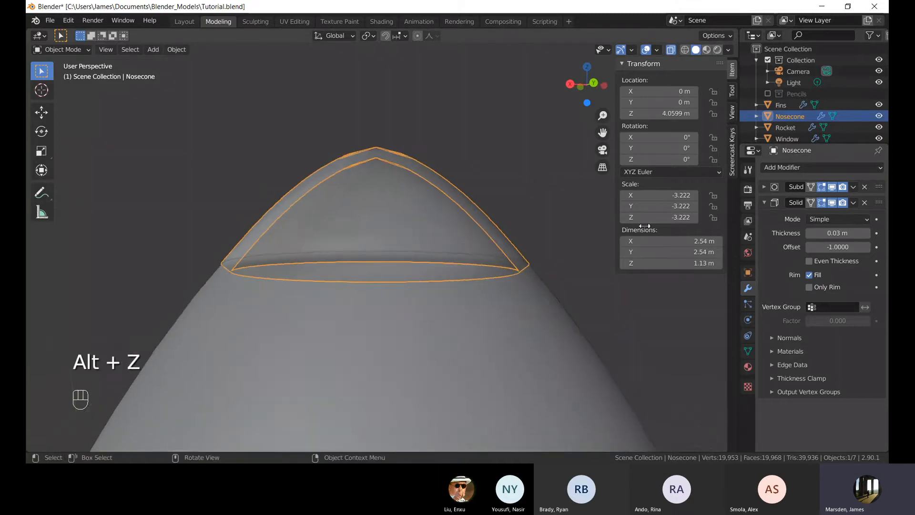
left_click_drag(839, 233, 827, 258)
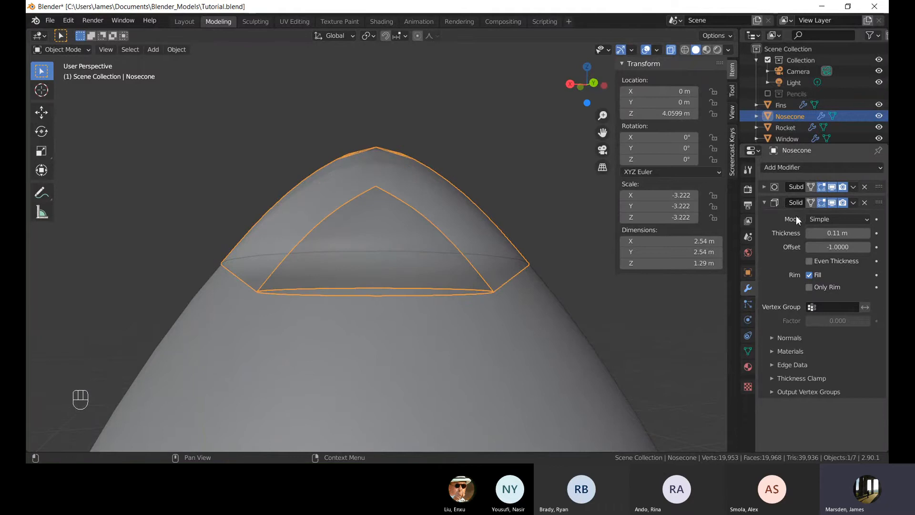
mouse_move(822, 245)
left_mouse_down()
mouse_move(873, 244)
mouse_move(810, 244)
mouse_move(831, 245)
mouse_move(822, 233)
left_mouse_up()
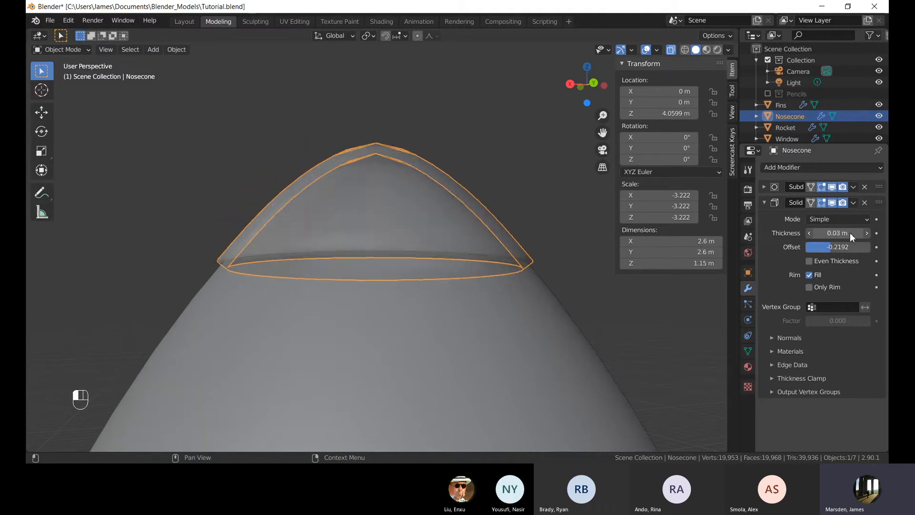
key("alt+z")
middle_click_drag(524, 161, 504, 170)
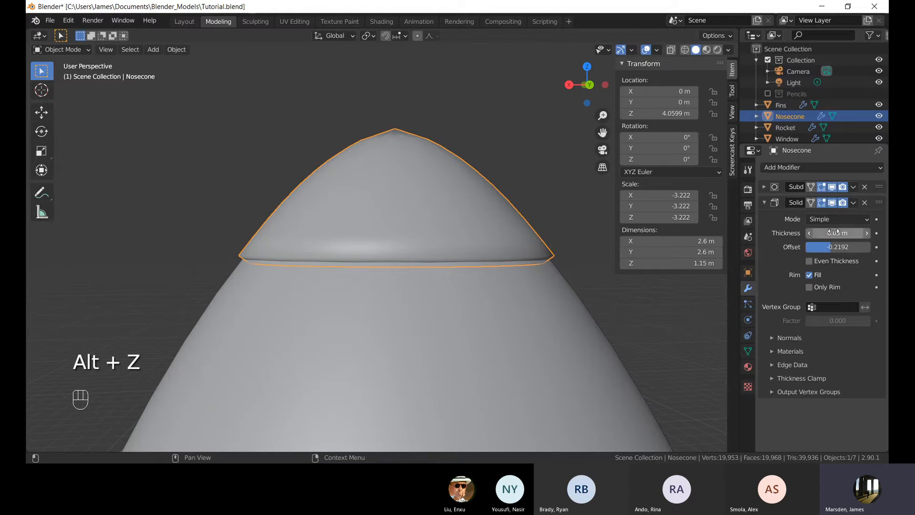
mouse_move(837, 233)
left_mouse_down()
mouse_move(850, 233)
mouse_move(839, 233)
left_mouse_up()
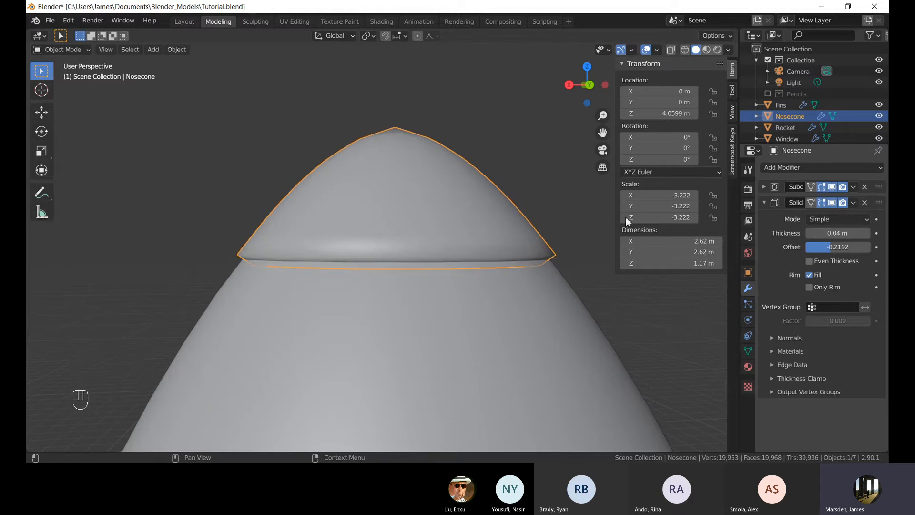
Inspect the seam between the nose cone and the rocket body up close, then collapse the Solidify panel.
left_click(559, 202)
middle_click_drag(559, 202, 433, 219)
left_click(393, 213)
left_click(439, 205)
scroll(404, 186, "up", 4)
middle_click_drag(404, 186, 524, 315, "shift")
scroll(452, 334, "up", 4)
middle_click_drag(452, 334, 452, 267, "shift")
scroll(438, 316, "up", 1)
middle_click_drag(475, 354, 438, 296, "shift")
middle_click_drag(418, 339, 399, 320, "shift")
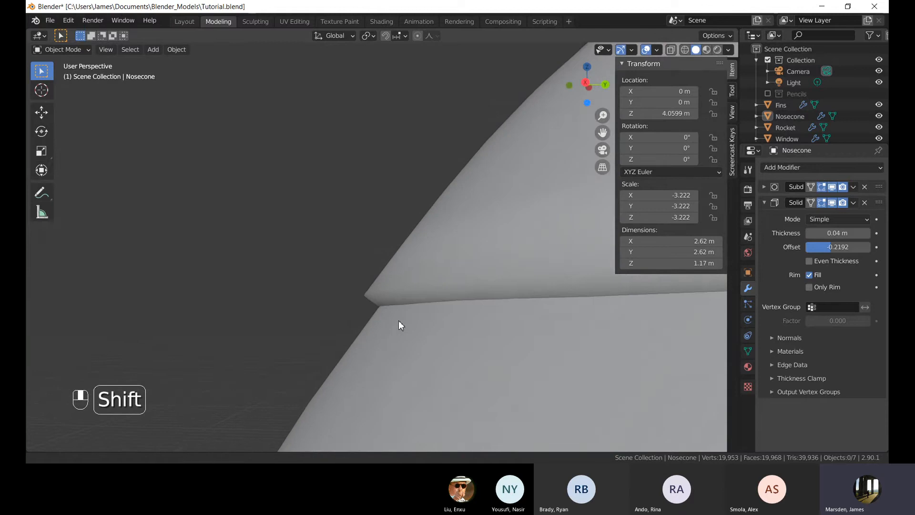
left_click(377, 294)
middle_click_drag(432, 292, 290, 310)
left_click(336, 301)
left_click(483, 247)
left_click(765, 203)
middle_click_drag(469, 221, 419, 230, "shift")
scroll(419, 227, "down", 2)
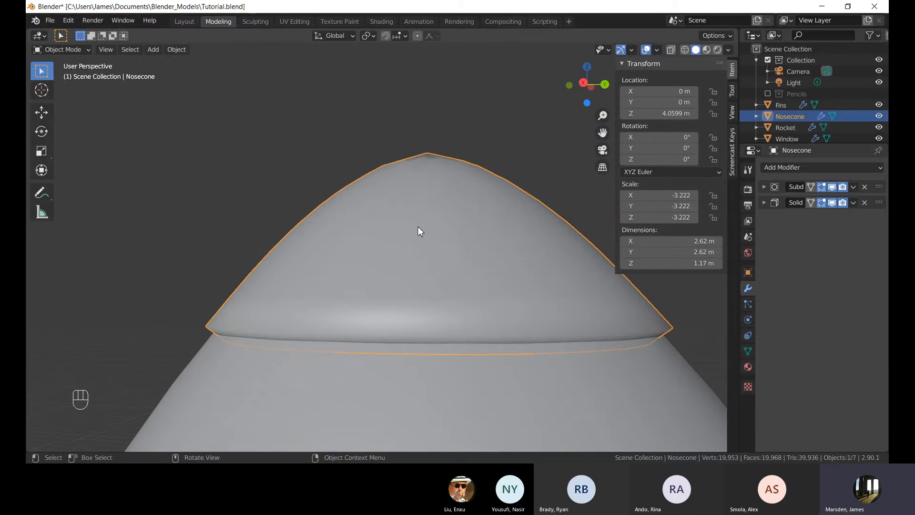
Move the Solidify modifier above the Subdivision modifier in the nose cone's modifier stack.
mouse_move(880, 201)
left_mouse_down()
mouse_move(883, 215)
mouse_move(876, 185)
mouse_move(884, 204)
left_mouse_up()
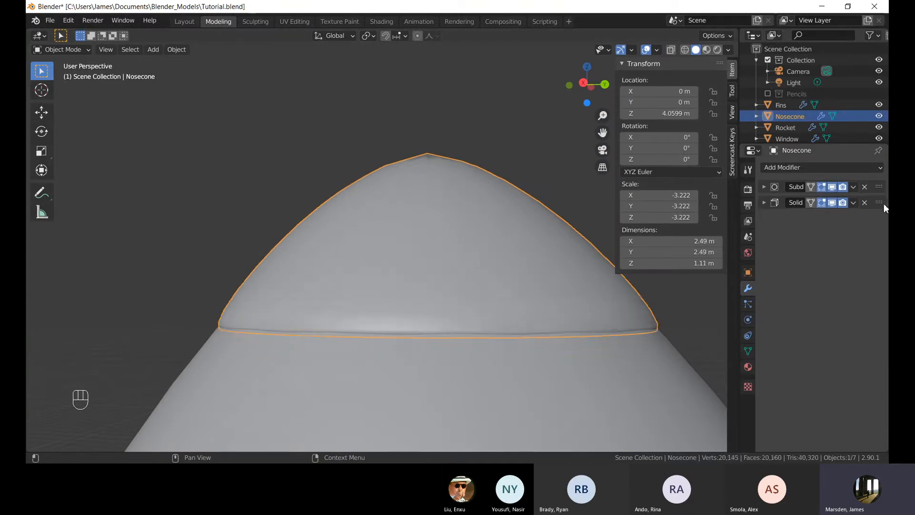
middle_click_drag(339, 184, 302, 136, "shift")
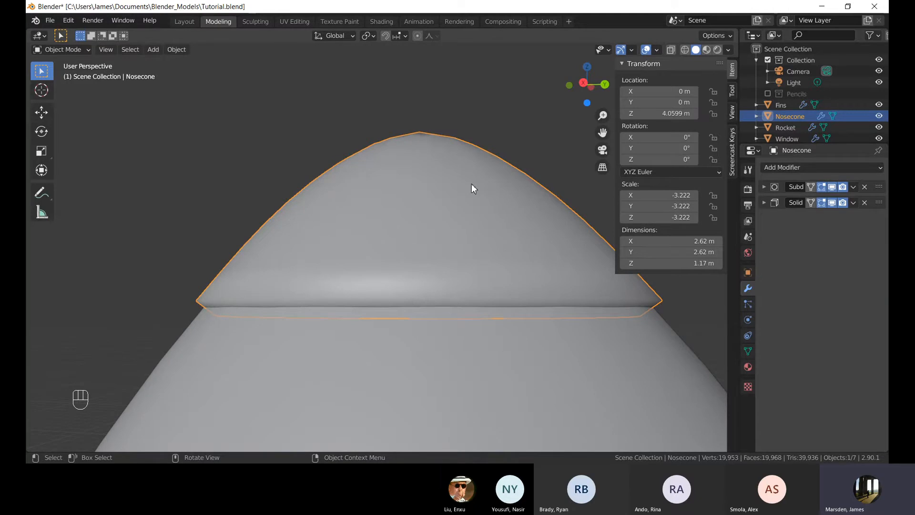
scroll(252, 268, "up", 3)
middle_click_drag(190, 288, 305, 249, "shift")
scroll(474, 162, "down", 3)
left_click_drag(879, 202, 875, 179)
left_click(202, 137)
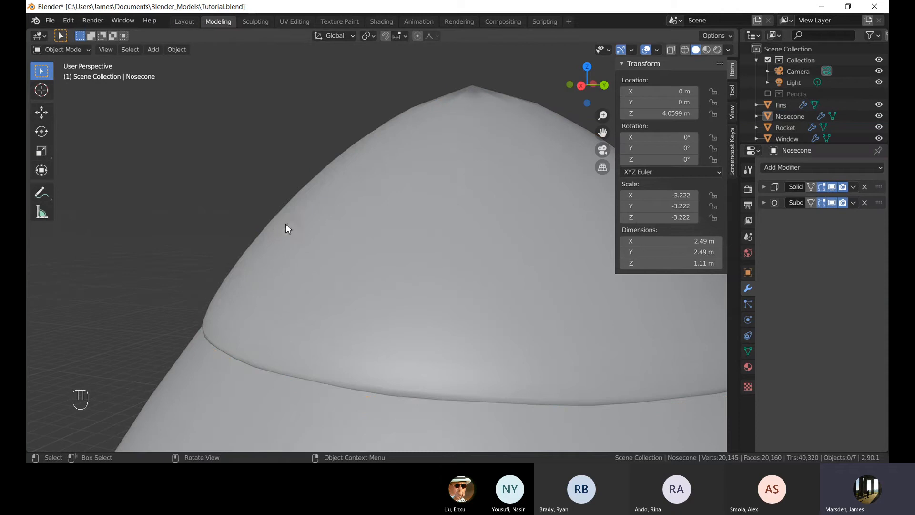
Zoom out to the whole rocket and save the blend file.
middle_click_drag(285, 224, 454, 215)
scroll(367, 161, "down", 3)
scroll(427, 236, "down", 2)
scroll(426, 236, "down", 3)
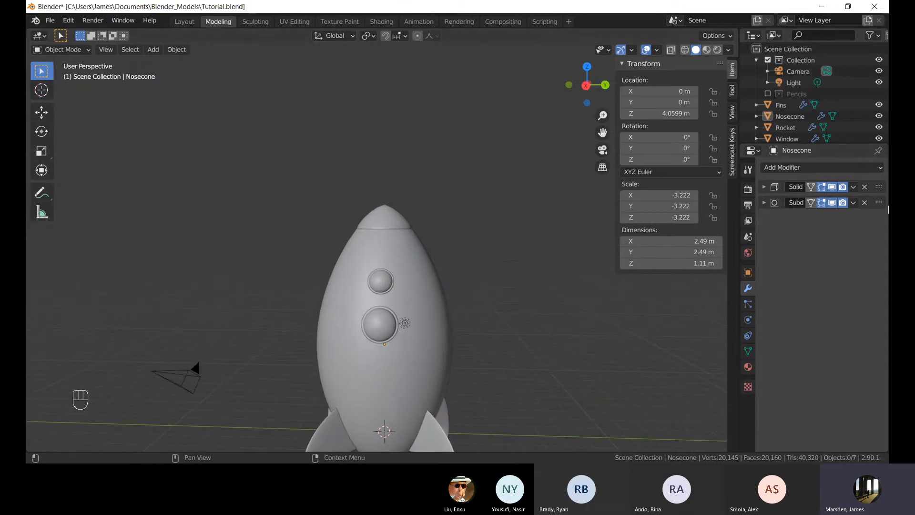
mouse_move(394, 283)
middle_mouse_down()
mouse_move(403, 236)
mouse_move(385, 267)
middle_mouse_up()
scroll(404, 248, "down", 4)
scroll(390, 276, "up", 4)
middle_click_drag(416, 356, 416, 264, "shift")
middle_click_drag(522, 194, 470, 202)
scroll(463, 197, "down", 4)
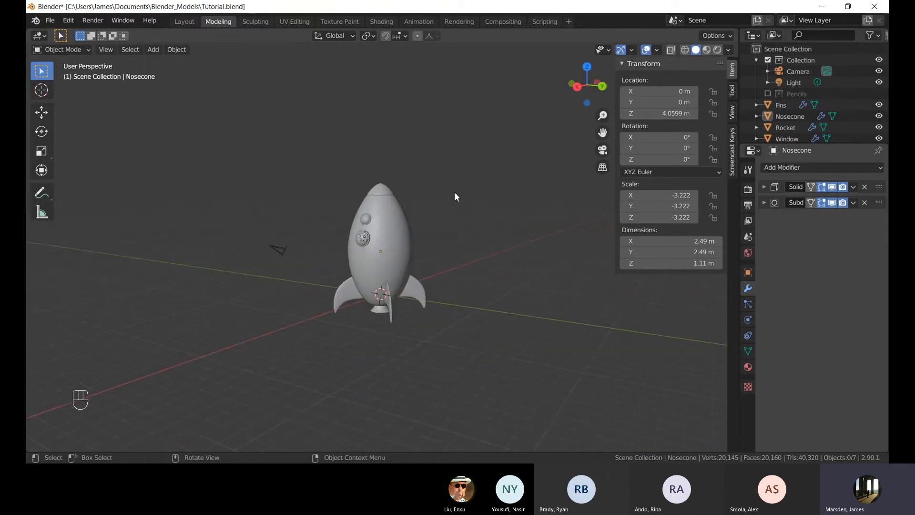
key("ctrl+s")
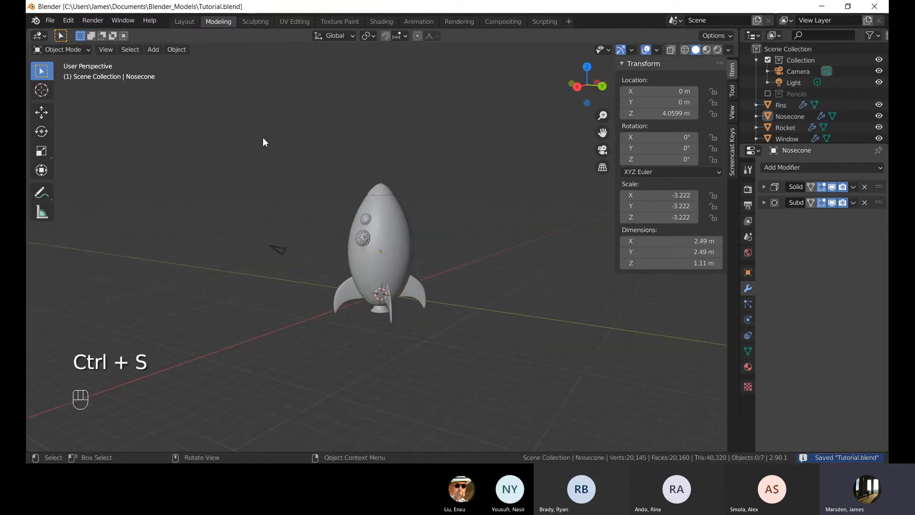
Orbit around the assembled rocket, selecting its parts to examine the model from different angles.
middle_click_drag(316, 254, 353, 265)
scroll(354, 265, "up", 4)
middle_click_drag(519, 254, 394, 265)
left_click(411, 249)
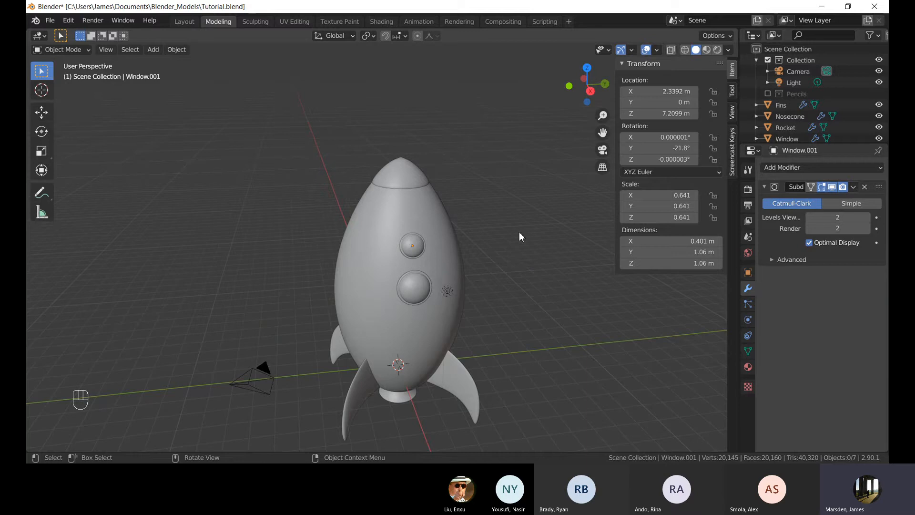
left_click(429, 234)
middle_click_drag(429, 234, 482, 254)
scroll(430, 223, "down", 4)
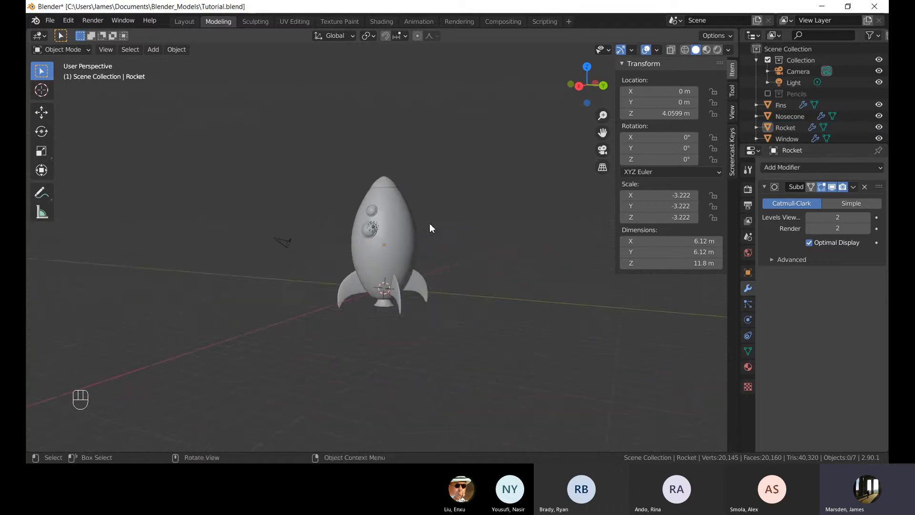
scroll(459, 228, "up", 3)
left_click(426, 217)
middle_click_drag(462, 211, 489, 265, "shift")
scroll(534, 215, "up", 3)
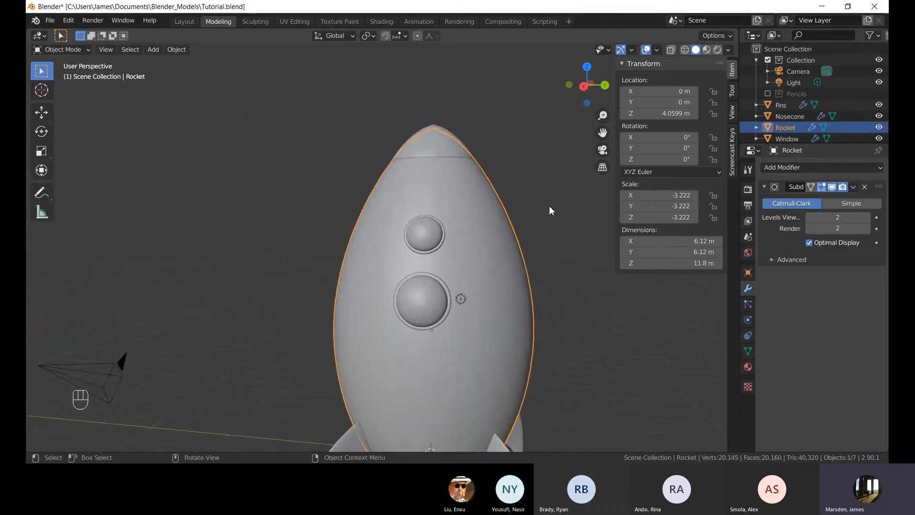
left_click(550, 202)
middle_click_drag(547, 234, 505, 190, "shift")
scroll(496, 254, "down", 2)
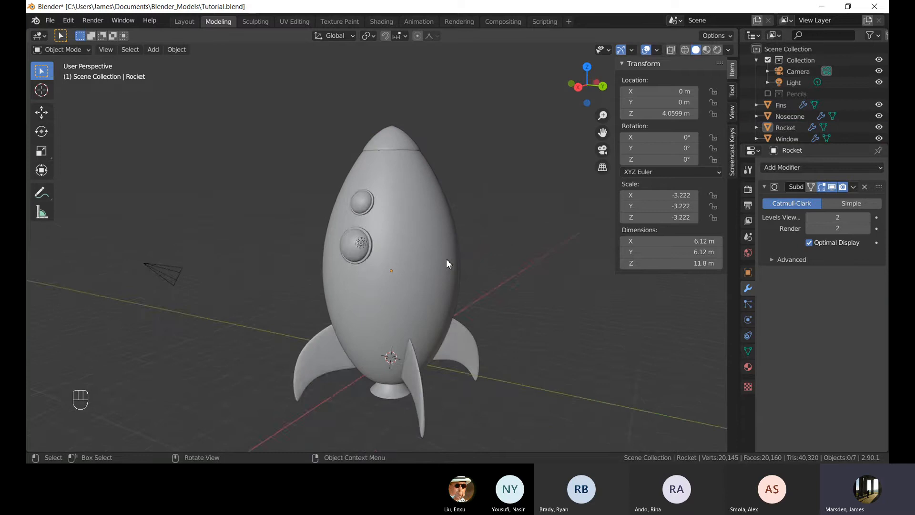
middle_click_drag(446, 259, 405, 259)
left_click(453, 272)
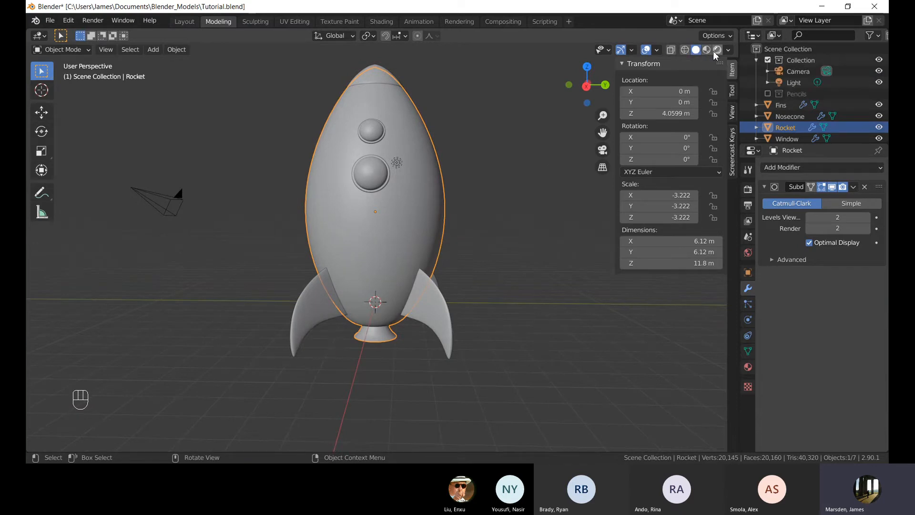
Switch the viewport to wireframe shading and back to solid shading.
left_click(685, 50)
left_click(442, 127)
middle_click_drag(442, 127, 323, 169)
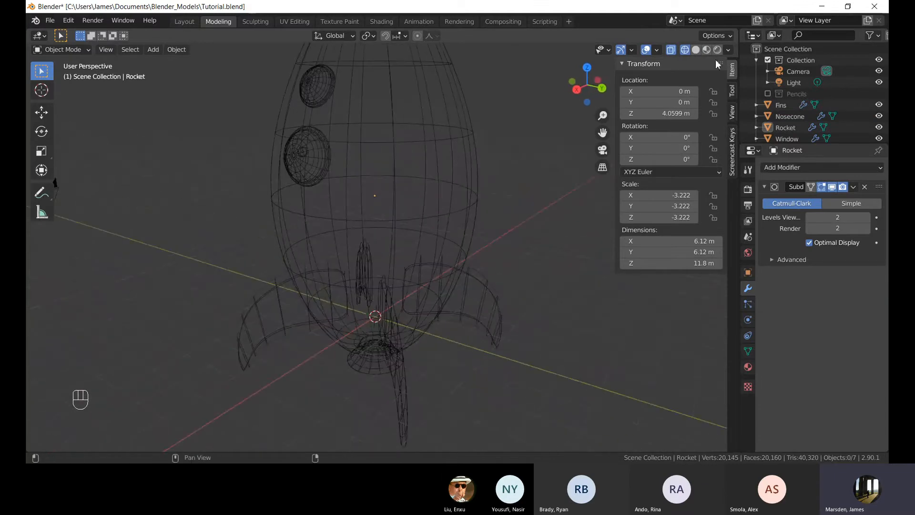
left_click(696, 50)
middle_click_drag(544, 127, 391, 195)
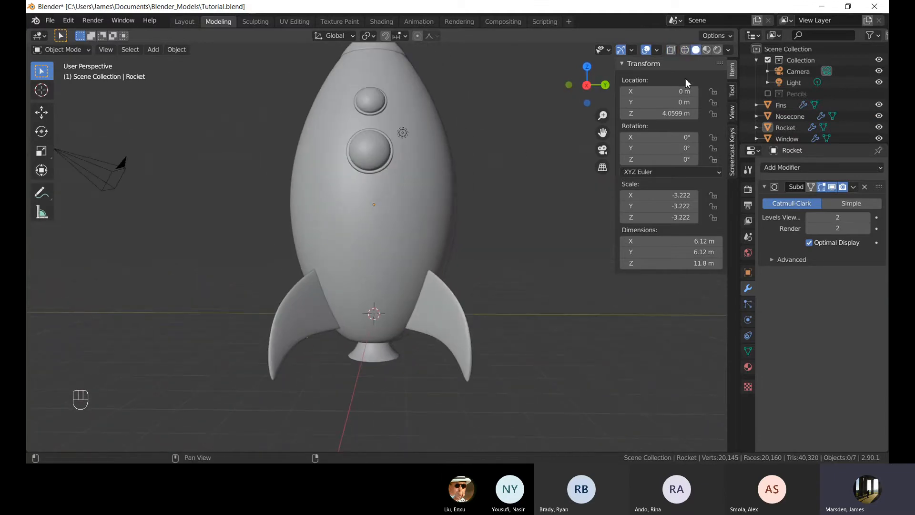
Switch the viewport to Material Preview shading and orbit around the rocket, selecting its body.
left_click(708, 50)
middle_click_drag(511, 114, 428, 134)
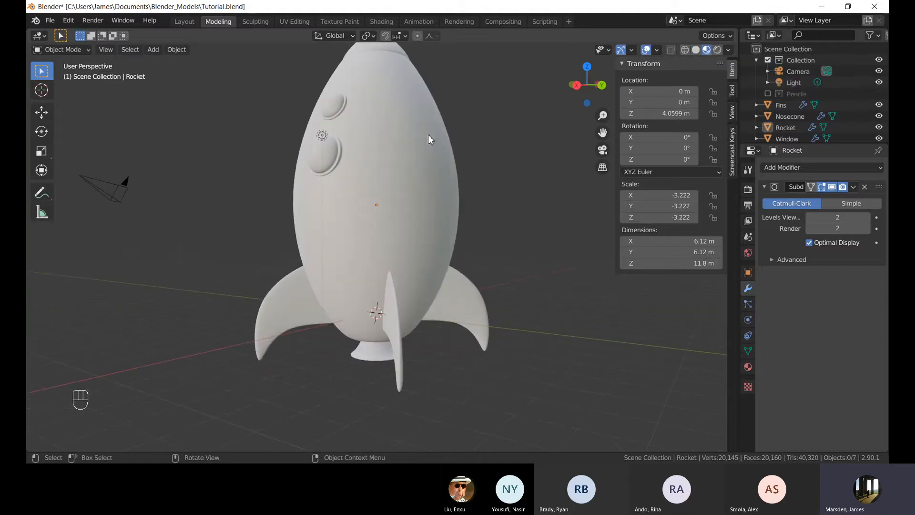
scroll(428, 135, "down", 4)
middle_click_drag(429, 130, 460, 249)
scroll(430, 193, "up", 2)
left_click(409, 212)
scroll(795, 134, "down", 2)
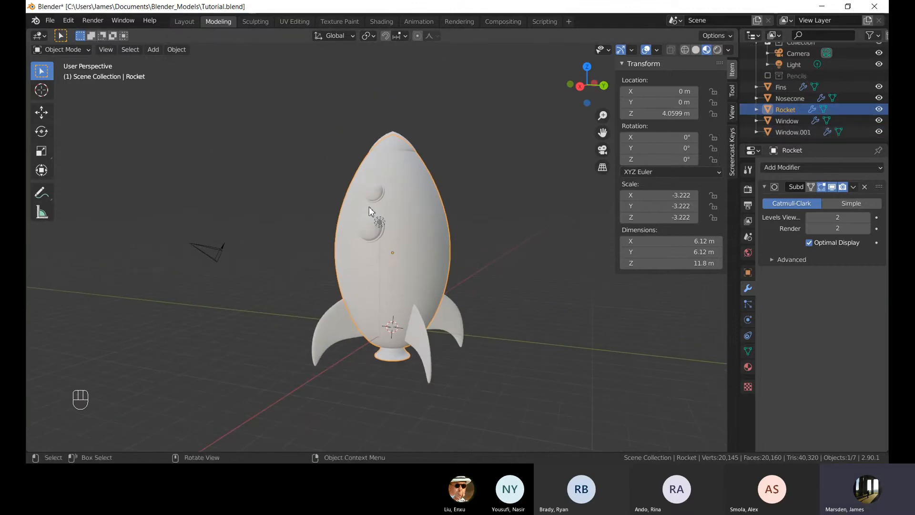
Add a new material to the rocket body.
mouse_move(369, 211)
middle_mouse_down()
mouse_move(301, 214)
mouse_move(365, 223)
middle_mouse_up()
middle_click_drag(456, 281, 449, 261, "shift")
scroll(449, 262, "up", 1)
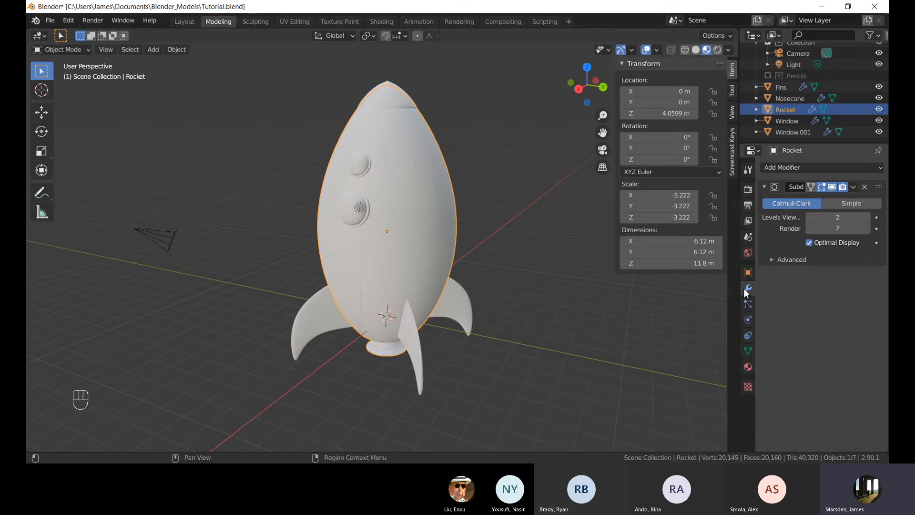
left_click(749, 368)
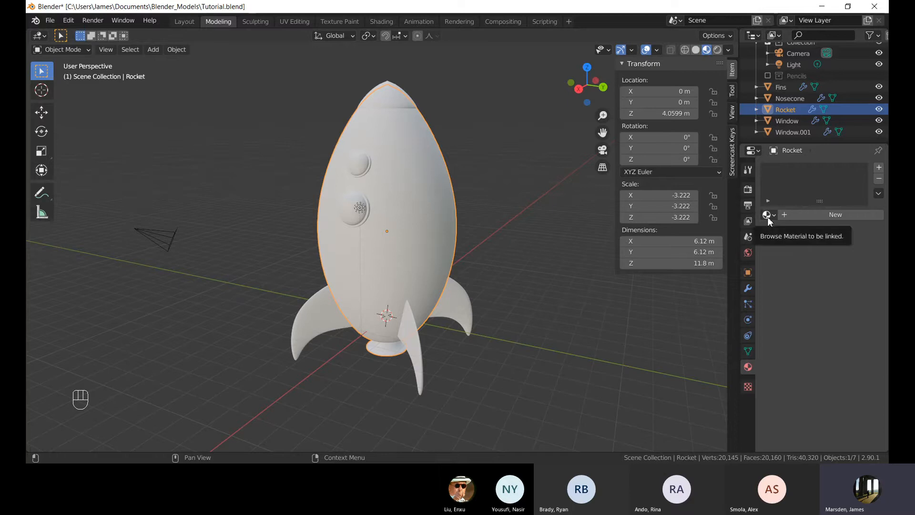
left_click(813, 216)
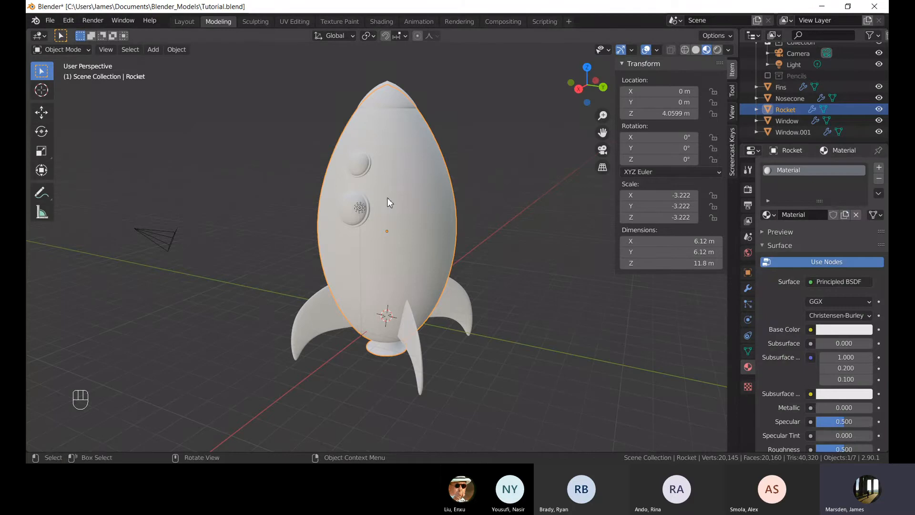
Scroll through the new material's Principled BSDF surface settings.
middle_click_drag(387, 198, 415, 200)
scroll(853, 293, "down", 10)
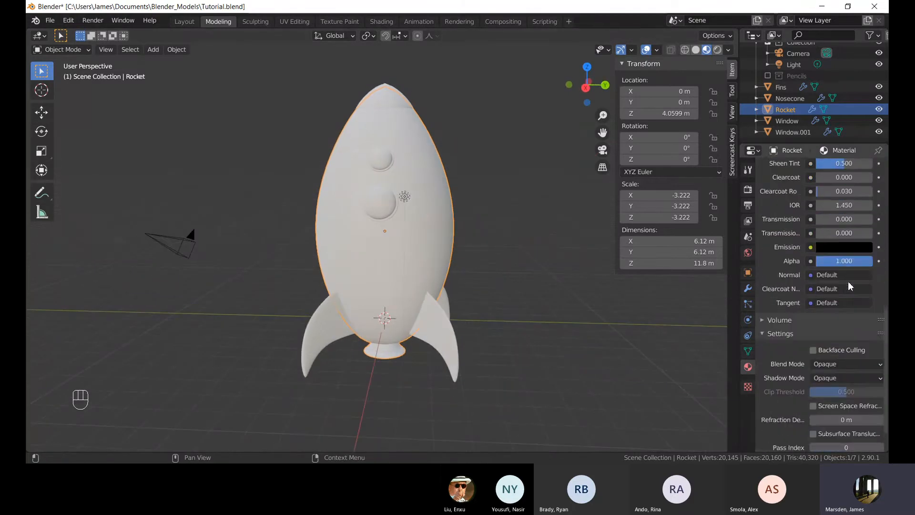
scroll(851, 286, "up", 15)
scroll(847, 283, "down", 8)
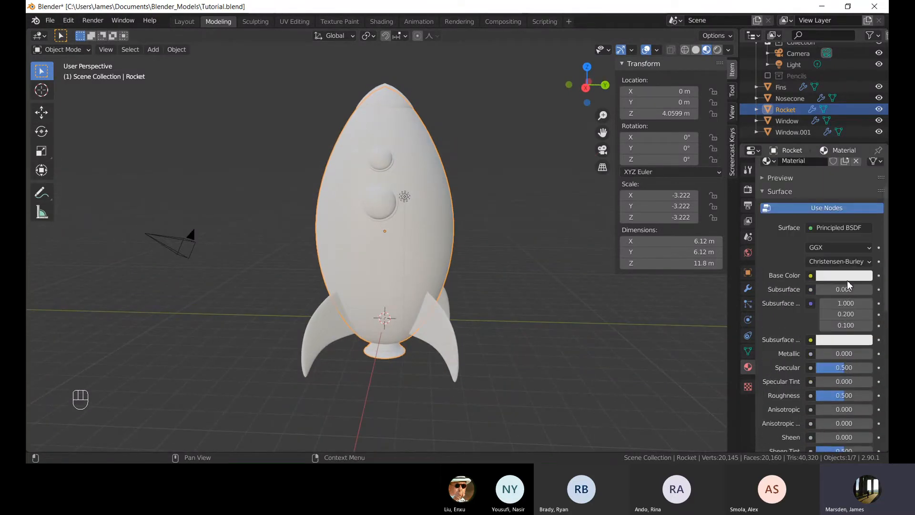
scroll(822, 234, "down", 6)
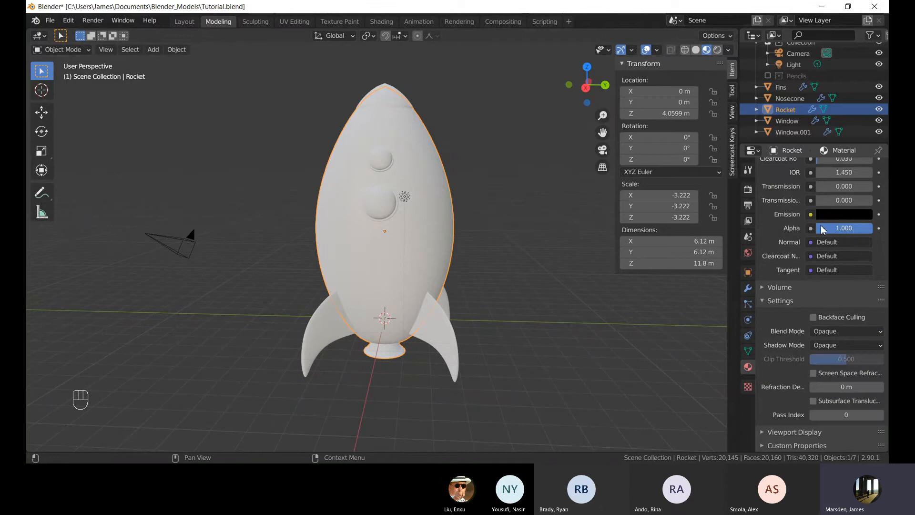
scroll(821, 229, "up", 12)
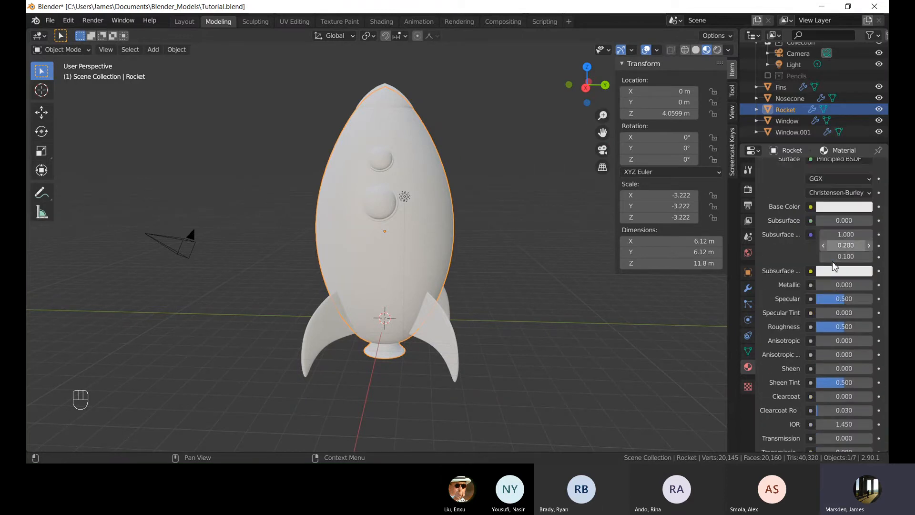
scroll(832, 261, "down", 10)
scroll(832, 262, "up", 11)
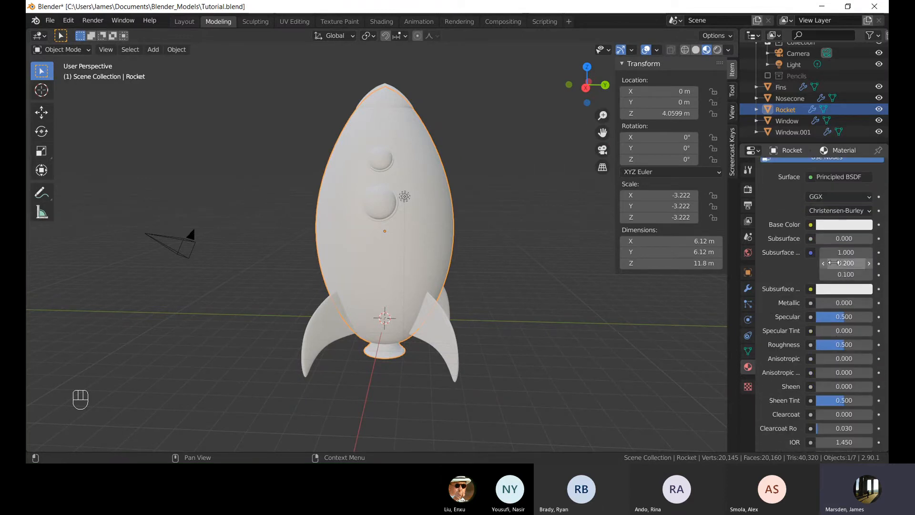
scroll(839, 238, "up", 3)
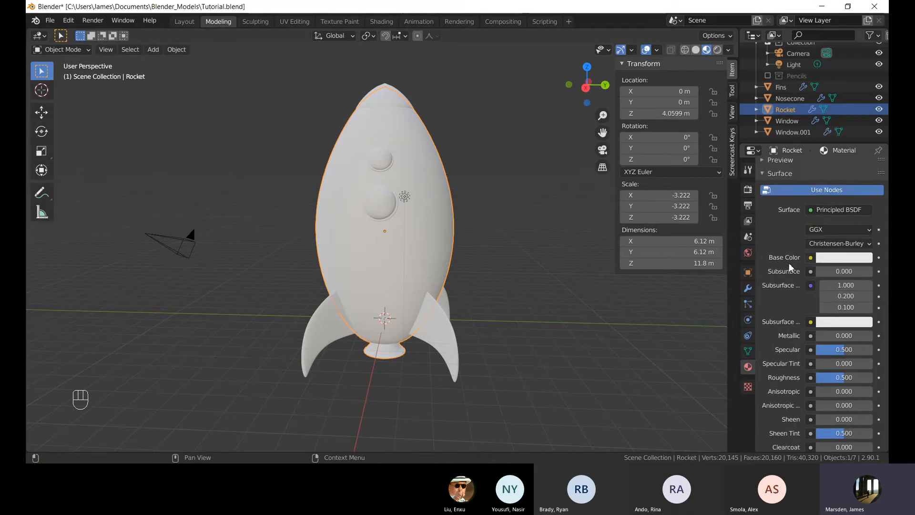
Set the body material's base colour to blue.
middle_click_drag(377, 136, 423, 147)
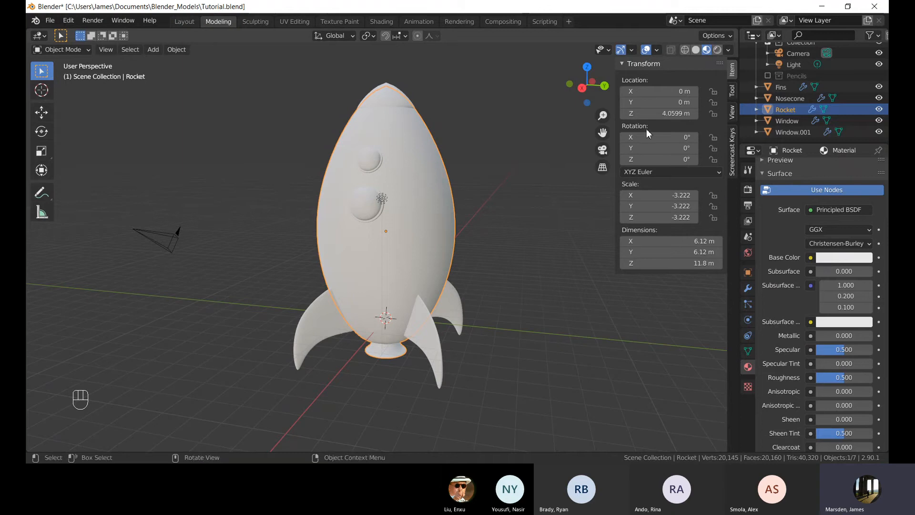
left_click_drag(820, 167, 843, 121)
left_click(532, 169)
middle_click_drag(466, 168, 488, 162)
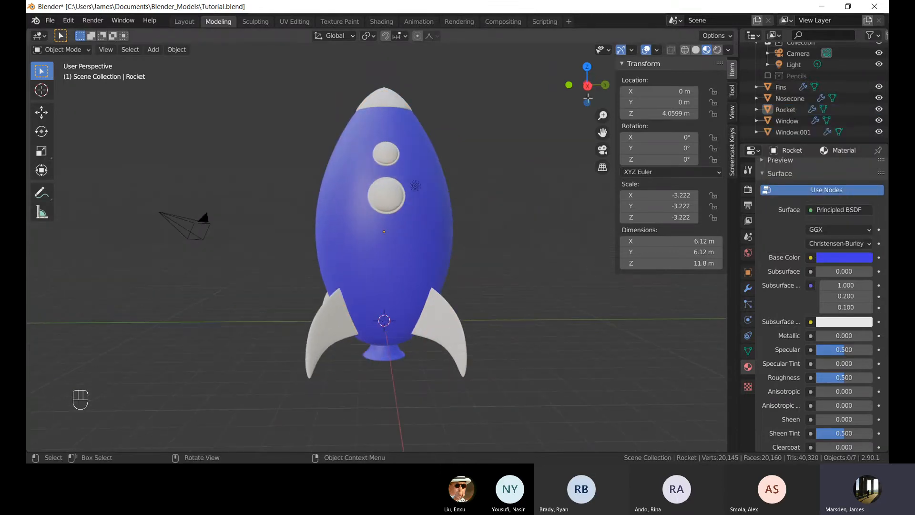
Toggle between Solid and Material Preview shading while orbiting around the rocket to compare the coloured body.
left_click(696, 50)
left_click(706, 51)
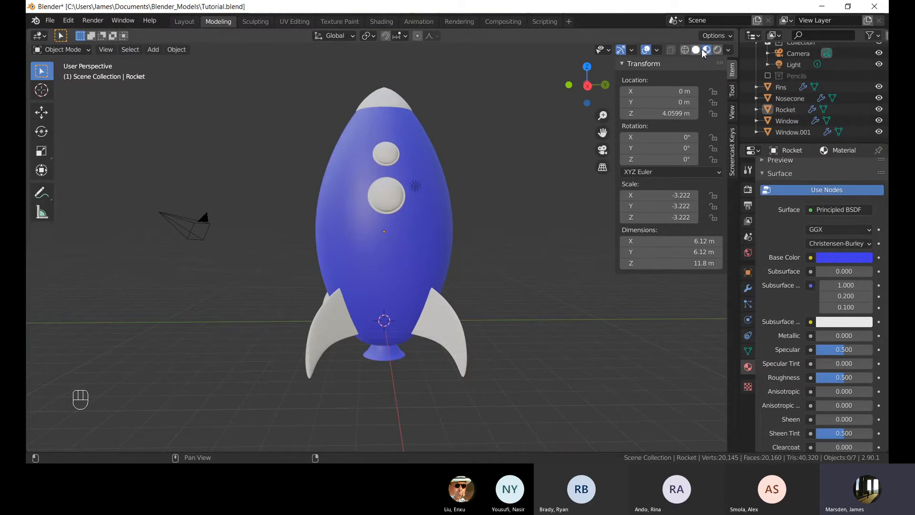
left_click(696, 50)
middle_click_drag(453, 151, 444, 185)
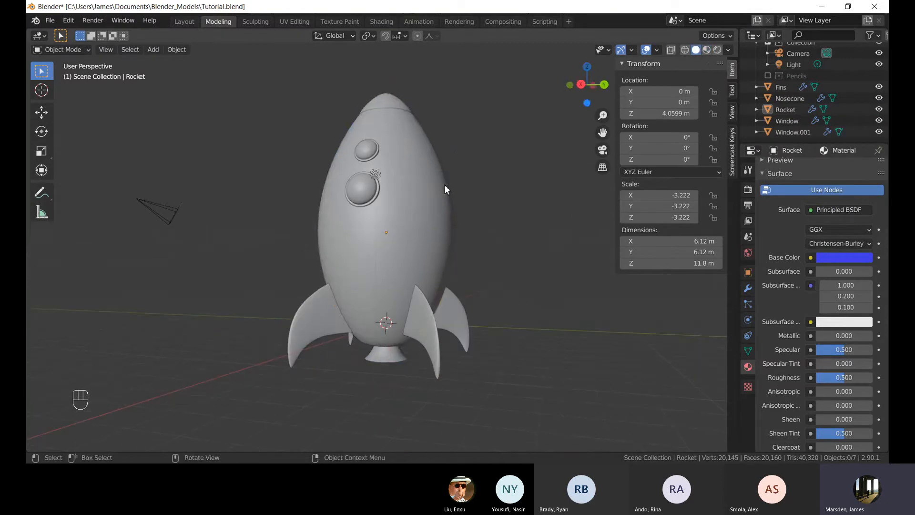
left_click(444, 184)
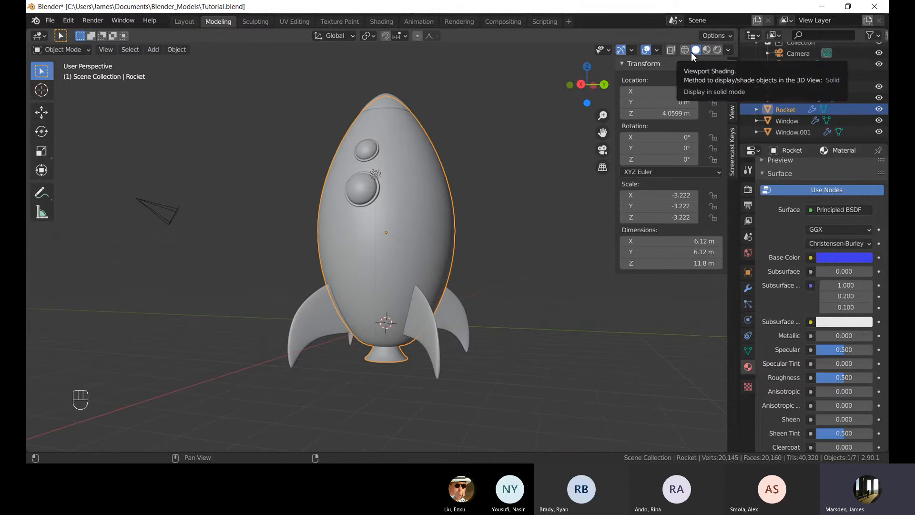
middle_click_drag(396, 172, 438, 164)
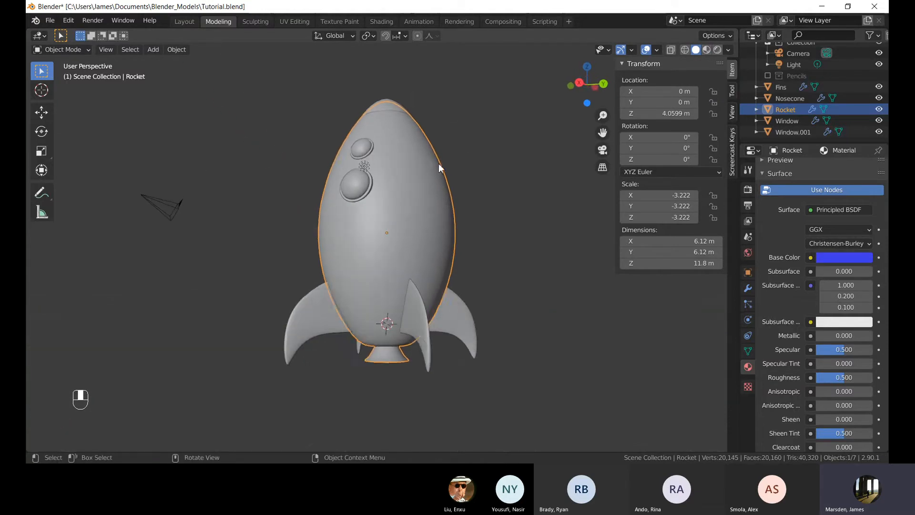
left_click(461, 167)
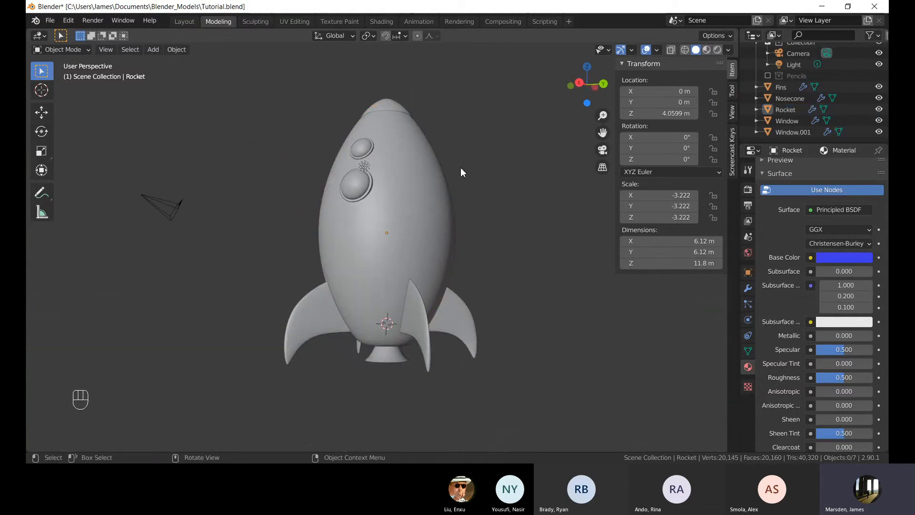
middle_click_drag(460, 168, 341, 188)
scroll(342, 189, "up", 2)
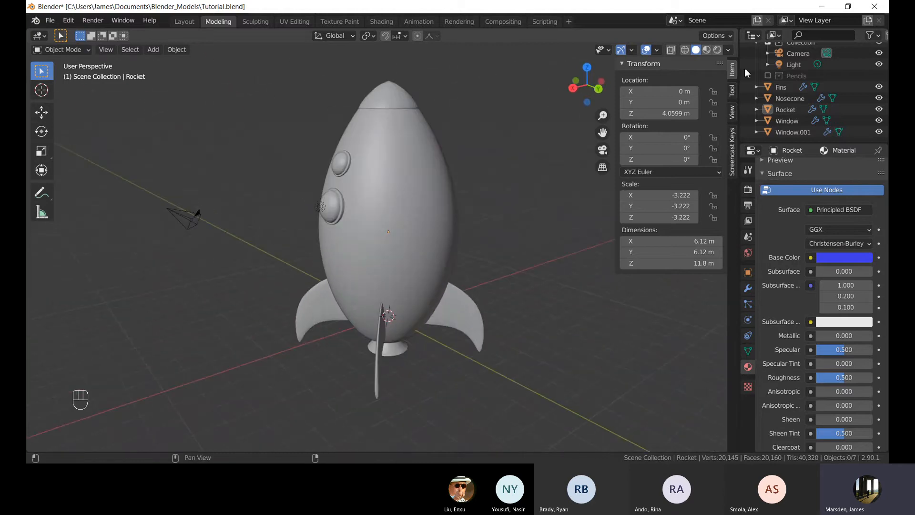
Switch the viewport to Rendered shading and back to Material Preview, orbiting around the rocket.
left_click(706, 50)
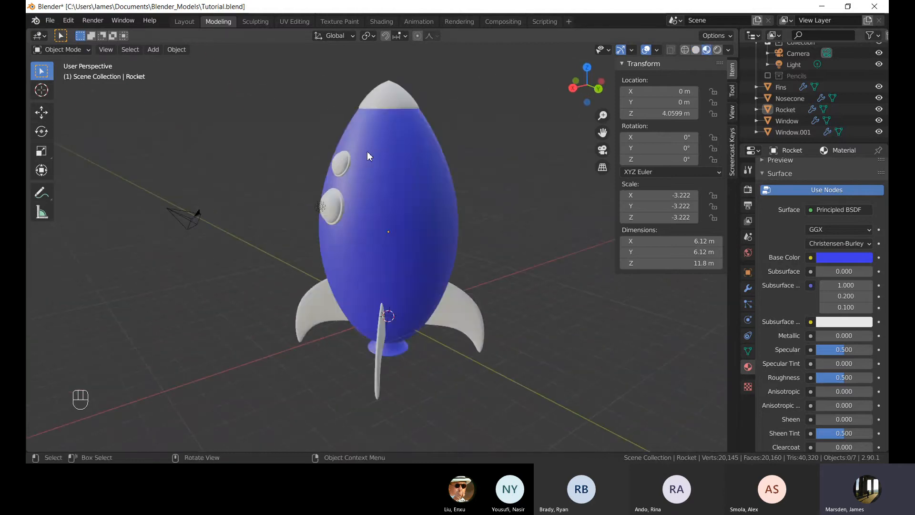
left_click(718, 50)
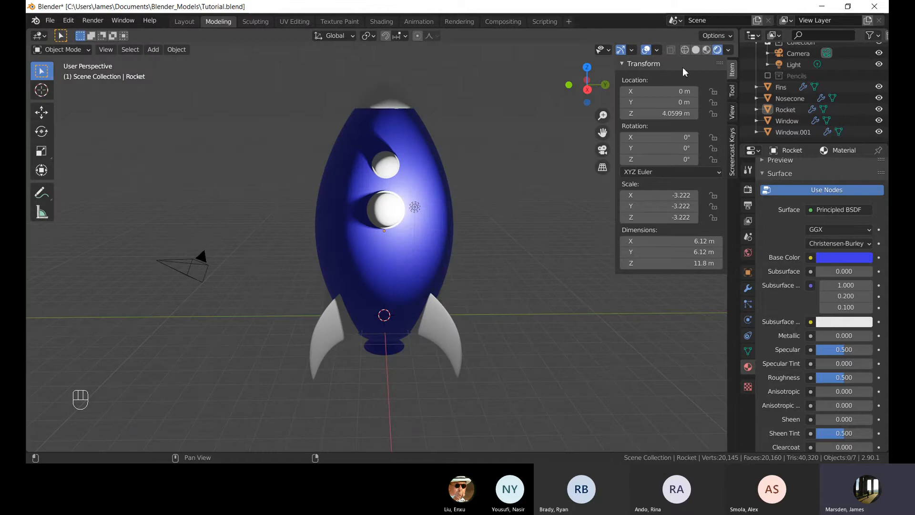
left_click(706, 50)
mouse_move(429, 181)
middle_mouse_down()
mouse_move(400, 166)
mouse_move(519, 148)
mouse_move(373, 162)
mouse_move(370, 181)
middle_mouse_up()
scroll(389, 190, "up", 2)
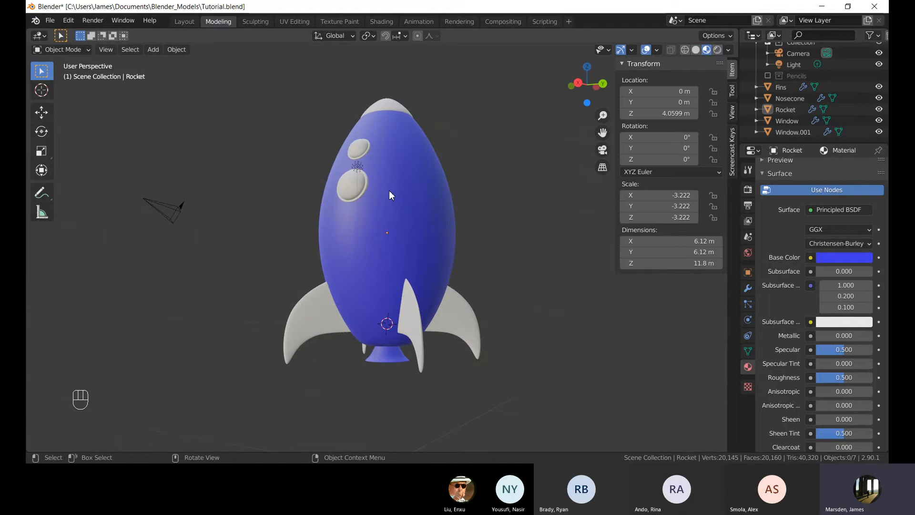
Select the rocket body and set its material's Metallic to 1.000.
scroll(438, 177, "down", 5)
middle_click_drag(402, 198, 421, 210)
scroll(422, 210, "up", 1)
scroll(421, 210, "up", 3)
left_click(425, 214)
middle_click_drag(457, 238, 502, 226)
scroll(502, 226, "up", 2)
middle_click_drag(499, 189, 529, 222, "shift")
scroll(498, 219, "up", 2)
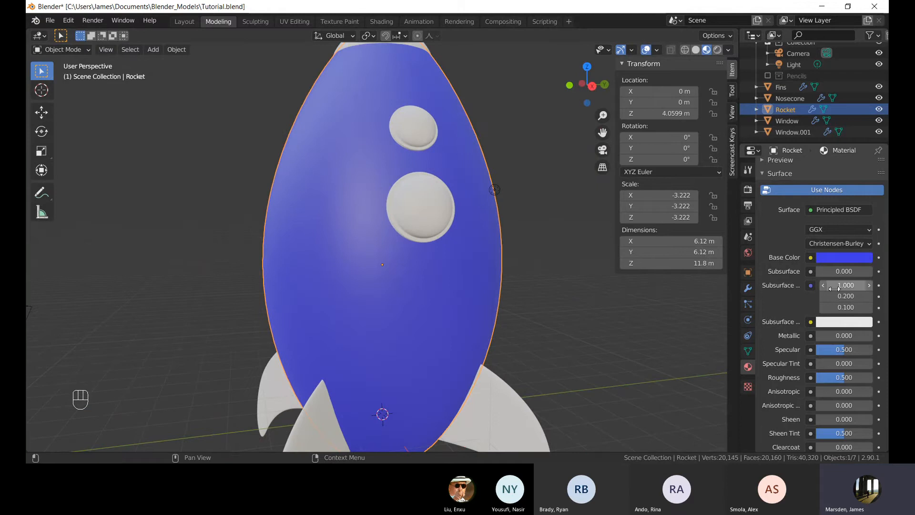
scroll(806, 291, "down", 2)
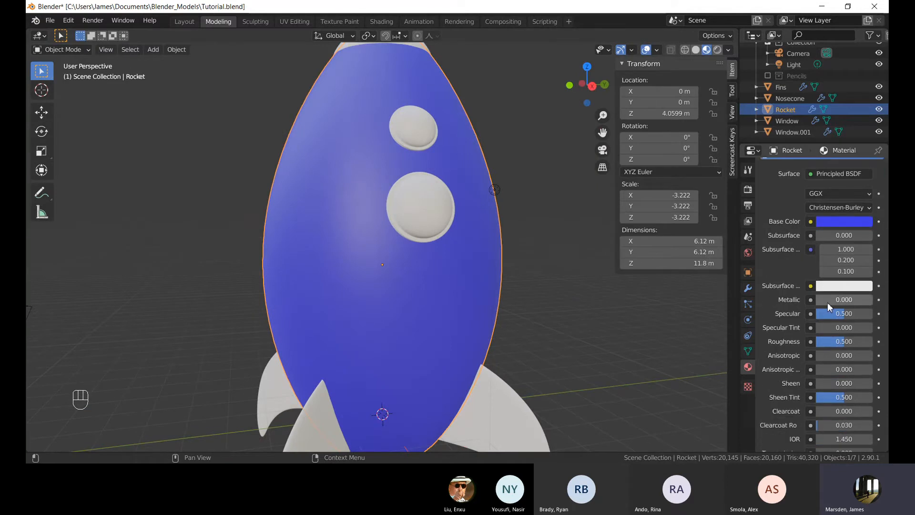
scroll(816, 313, "down", 2)
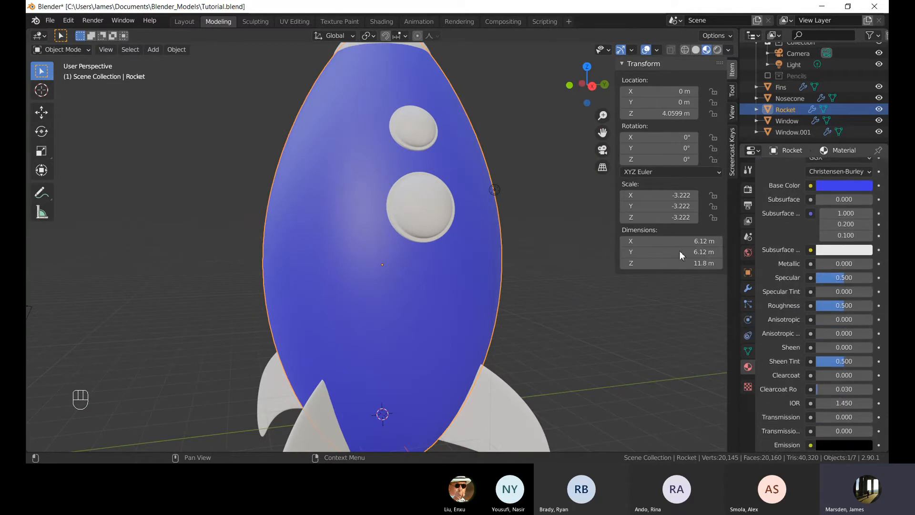
scroll(534, 210, "up", 2)
scroll(494, 201, "down", 3)
left_click_drag(832, 265, 873, 265)
Preview the metallic body in Rendered shading and return to Material Preview.
left_click(553, 303)
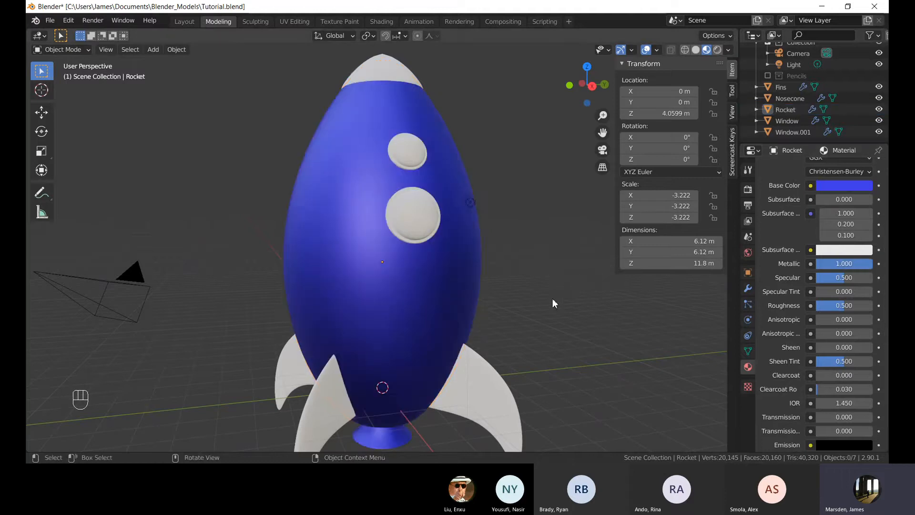
mouse_move(553, 299)
middle_mouse_down()
mouse_move(493, 242)
mouse_move(495, 270)
middle_mouse_up()
left_click(719, 52)
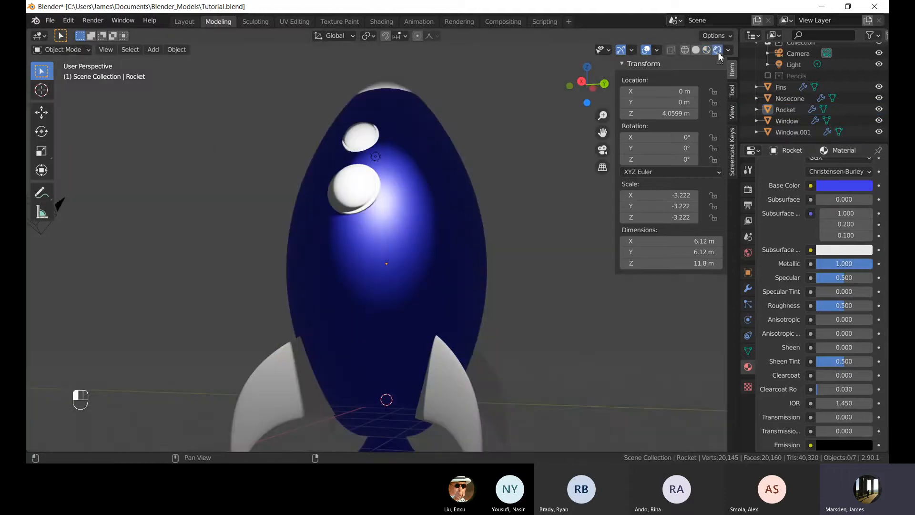
middle_click_drag(413, 150, 516, 190)
scroll(516, 191, "down", 3)
middle_click_drag(410, 234, 329, 253)
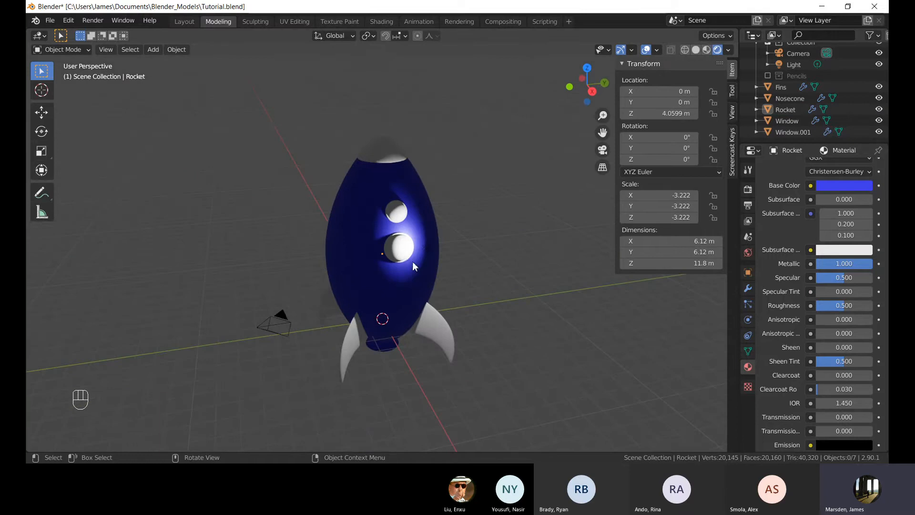
middle_click_drag(413, 262, 396, 265)
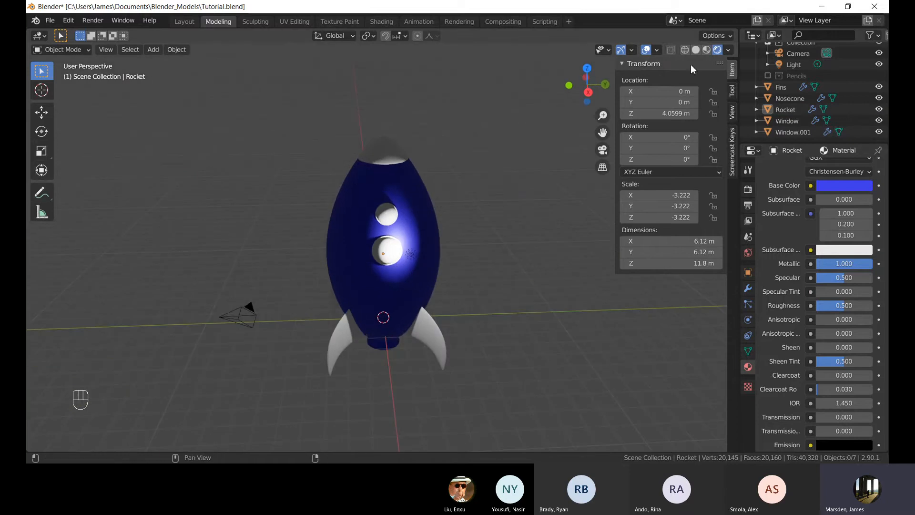
left_click(706, 50)
Reset the body material's Metallic to 0.000.
mouse_move(465, 153)
middle_mouse_down()
mouse_move(421, 204)
mouse_move(339, 199)
middle_mouse_up()
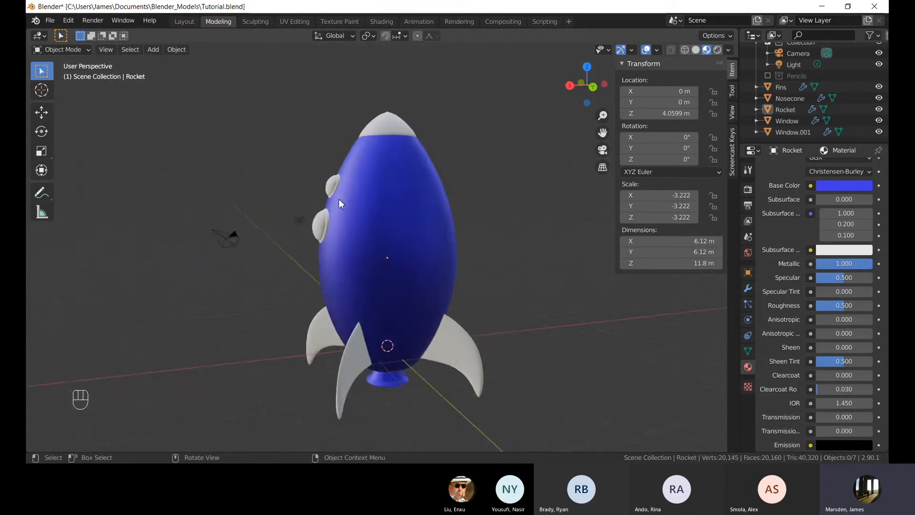
scroll(339, 199, "up", 2)
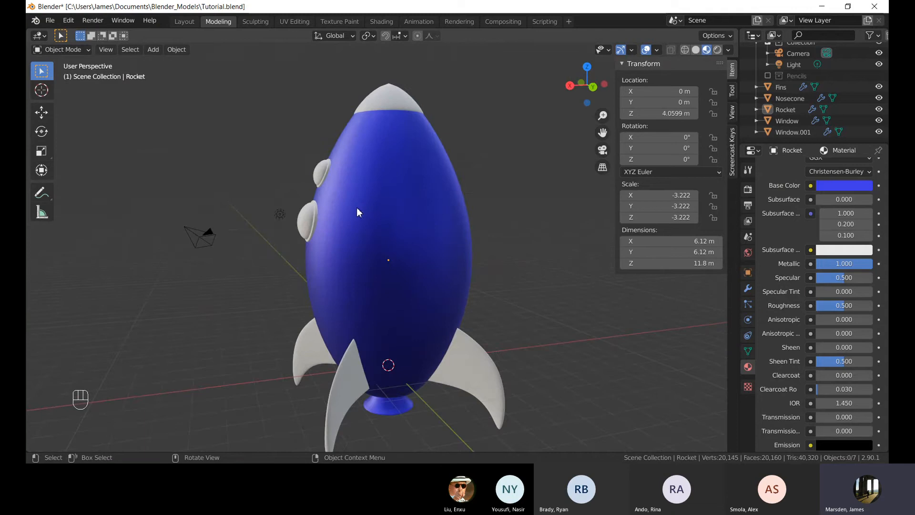
middle_click_drag(375, 184, 505, 132)
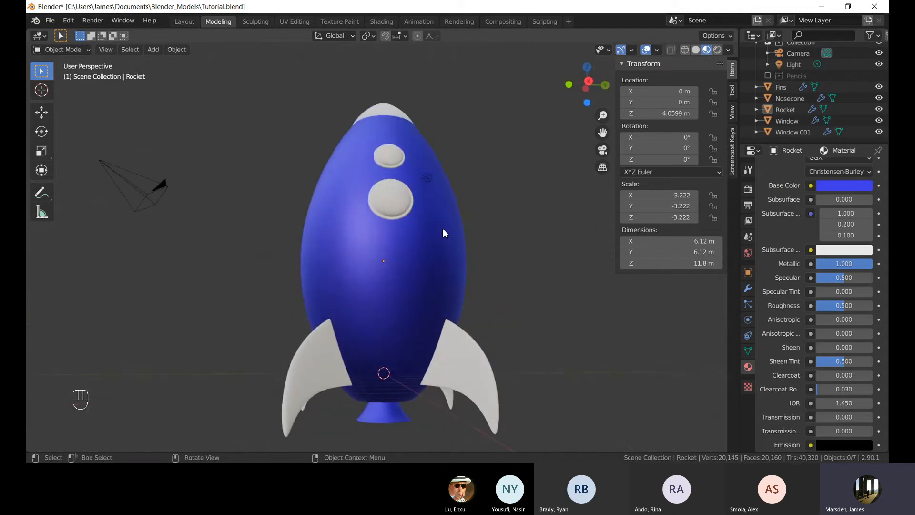
middle_click_drag(409, 238, 405, 193, "shift")
mouse_move(405, 193)
middle_mouse_down()
mouse_move(397, 210)
mouse_move(411, 161)
mouse_move(407, 197)
middle_mouse_up()
scroll(411, 161, "up", 1)
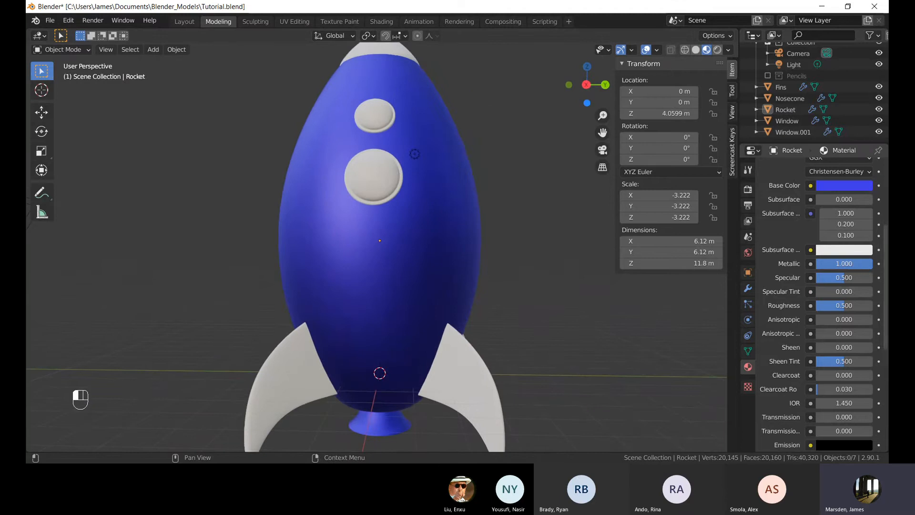
left_click_drag(844, 264, 811, 264)
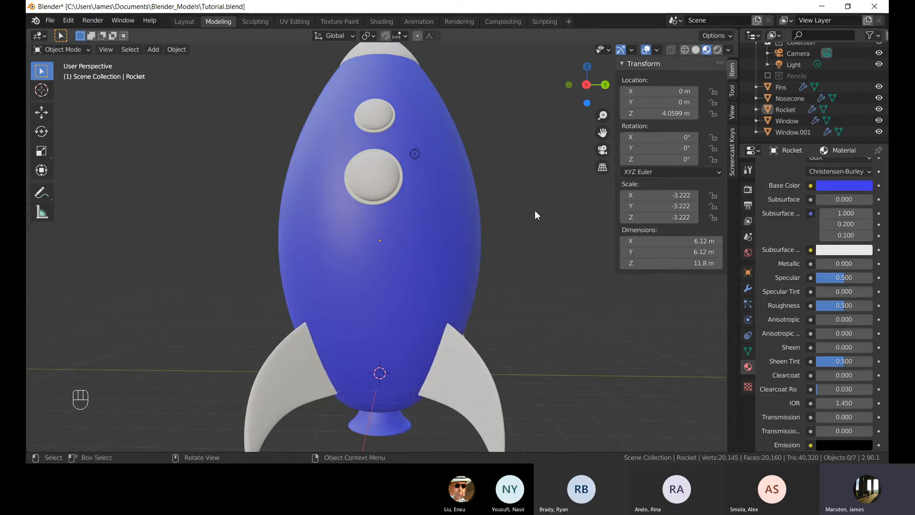
Lower the body material's Roughness and compare the surface from another angle.
middle_click_drag(535, 210, 524, 222)
middle_click_drag(495, 285, 497, 263, "shift")
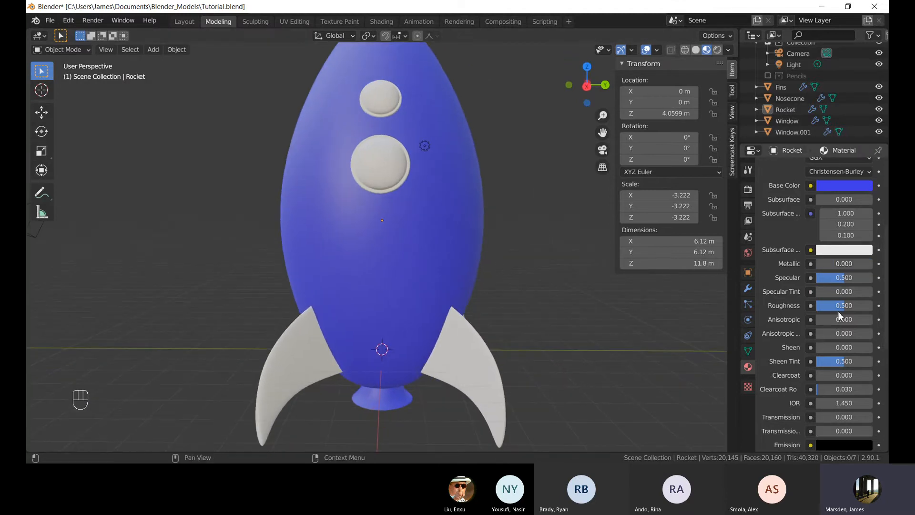
left_click_drag(848, 308, 824, 308)
scroll(363, 227, "down", 1)
middle_click_drag(439, 204, 537, 207)
scroll(449, 194, "down", 1)
scroll(538, 207, "up", 1)
Raise the body material's Roughness to 1.000.
left_click_drag(828, 304, 879, 305)
middle_click_drag(439, 256, 413, 252)
scroll(412, 252, "up", 1)
scroll(414, 256, "up", 2)
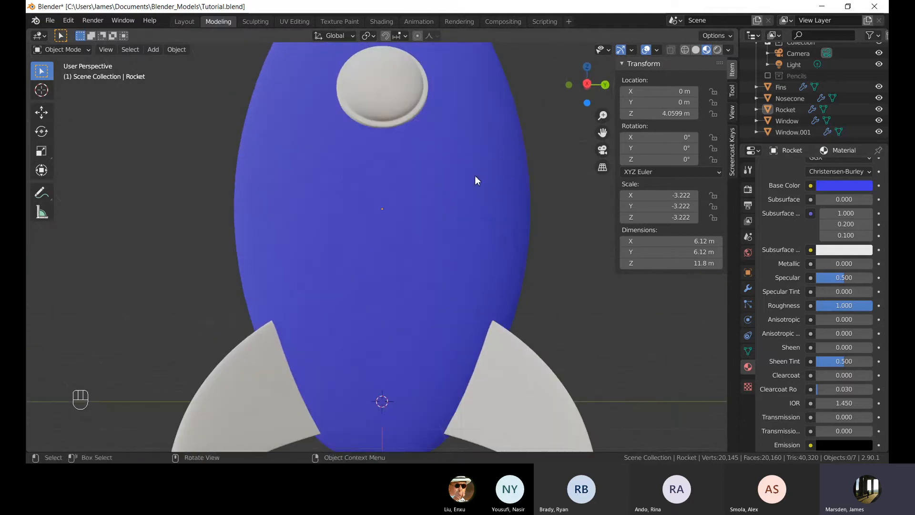
Set the body material's Roughness to 0.362.
left_click_drag(869, 308, 836, 308)
scroll(399, 153, "down", 2)
scroll(398, 152, "down", 2)
middle_click_drag(398, 152, 435, 168)
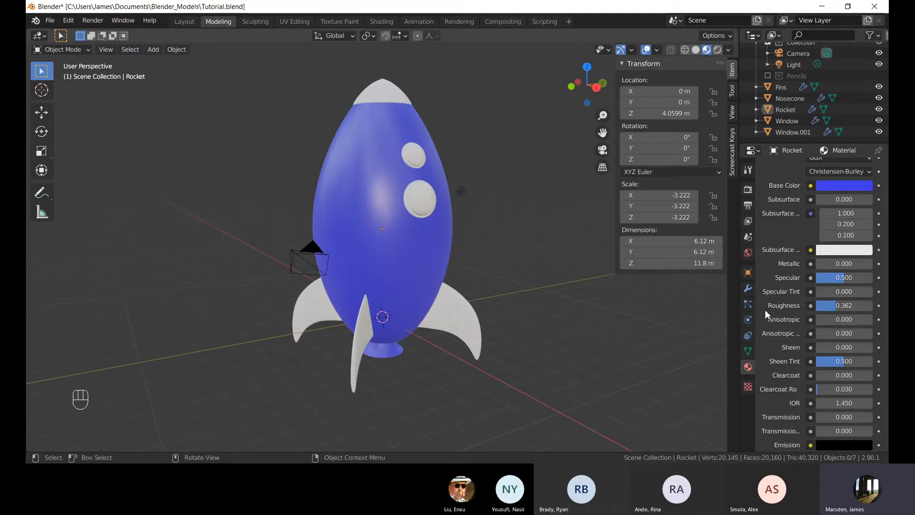
Set the body material's Roughness to 0.606.
left_click_drag(831, 307, 851, 307)
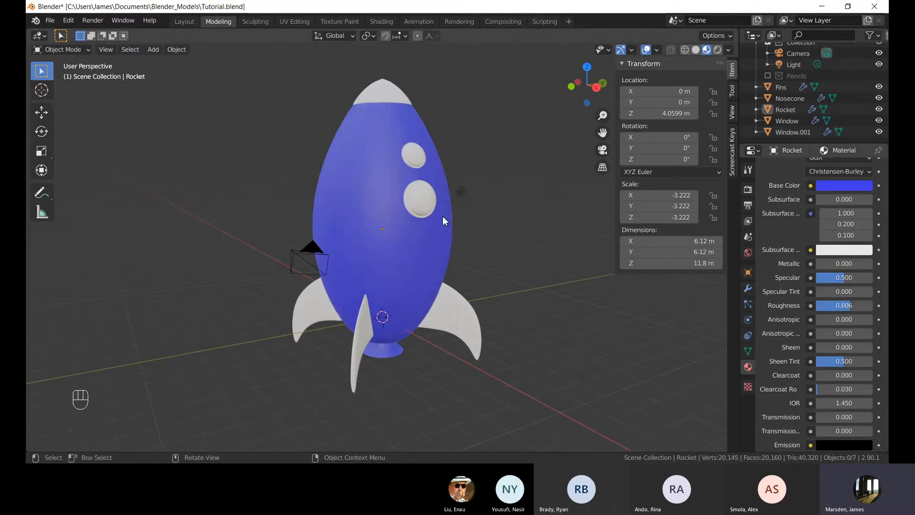
middle_click_drag(442, 216, 450, 239)
left_click(433, 205)
left_click(467, 214)
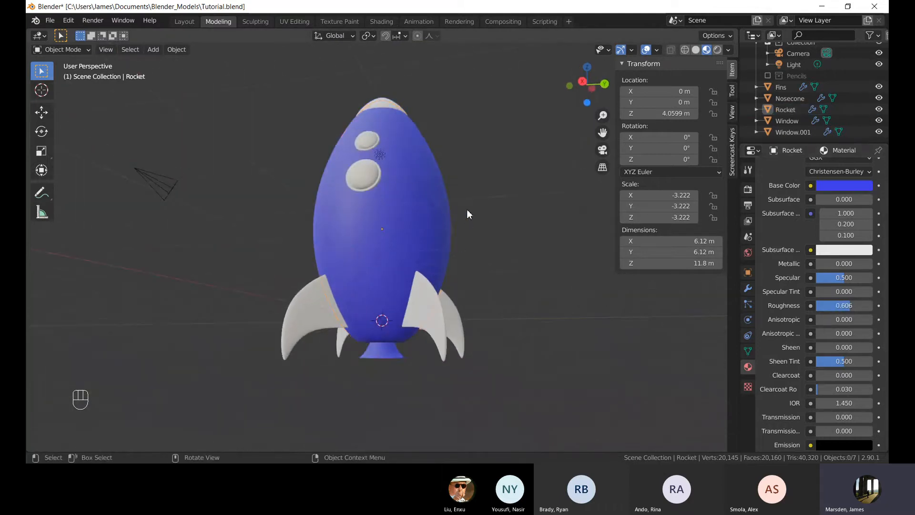
Examine the rocket body's surface finish from several angles and distances.
middle_click_drag(411, 184, 390, 182)
middle_click_drag(375, 125, 382, 180, "shift")
scroll(382, 181, "up", 2)
middle_click_drag(394, 213, 396, 265)
middle_click_drag(396, 264, 387, 223, "shift")
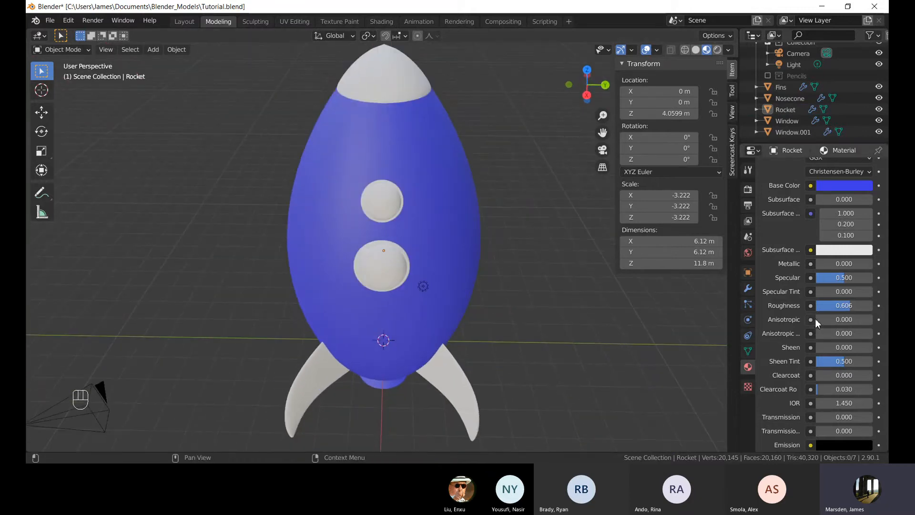
scroll(816, 324, "down", 4)
middle_click_drag(532, 242, 466, 241)
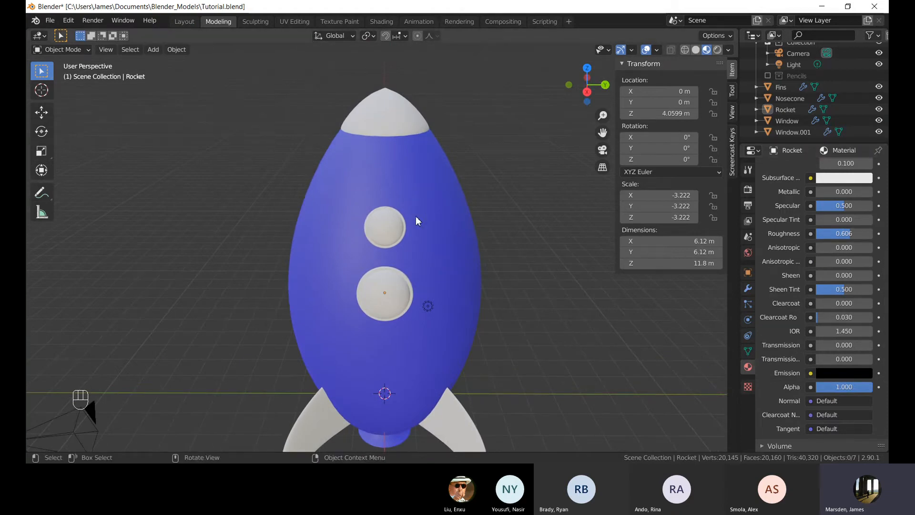
middle_click_drag(416, 215, 398, 224)
scroll(422, 286, "down", 3)
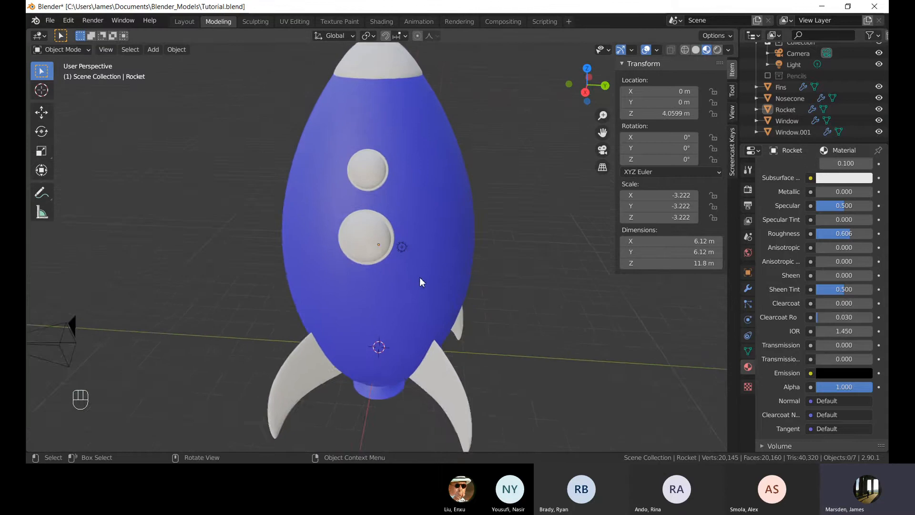
Select the nose cone and slightly tint its material's base colour.
left_click(394, 118)
scroll(432, 171, "up", 3)
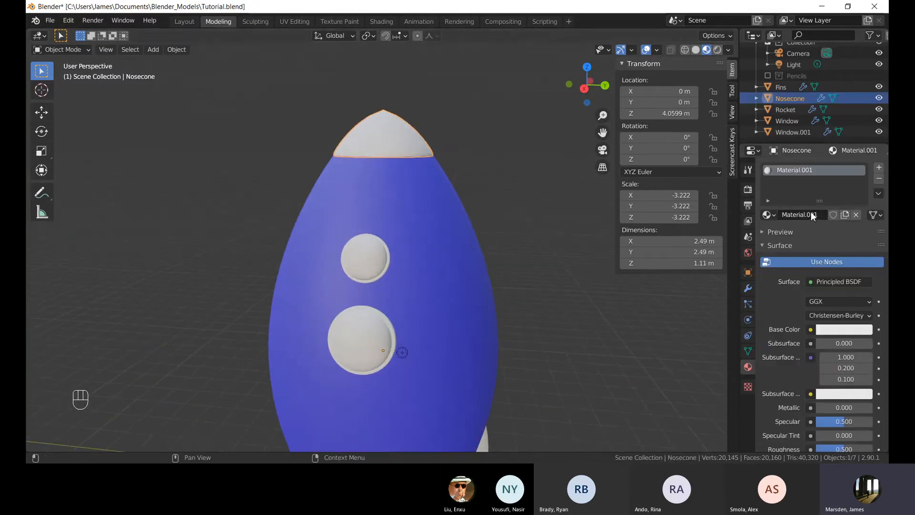
left_click(844, 330)
left_click_drag(823, 290, 832, 291)
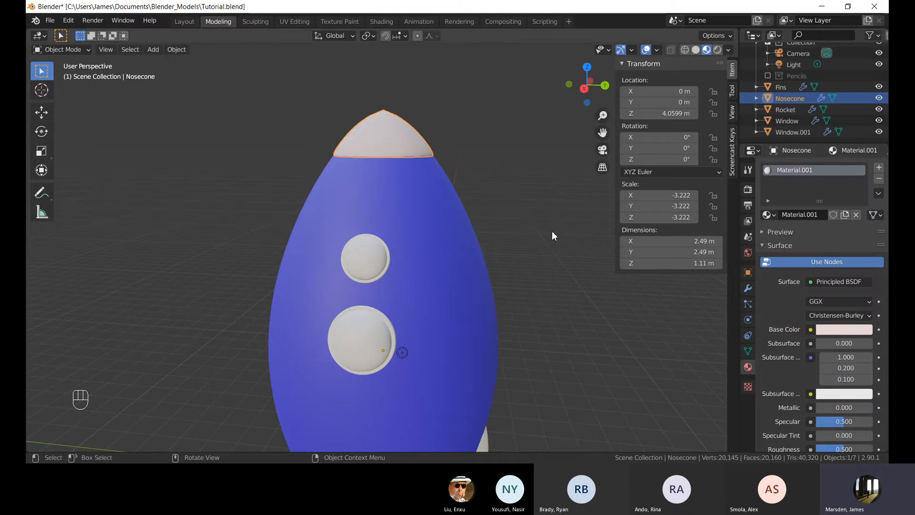
Remove the nose cone's material slot and create a new material for it.
left_click(879, 178)
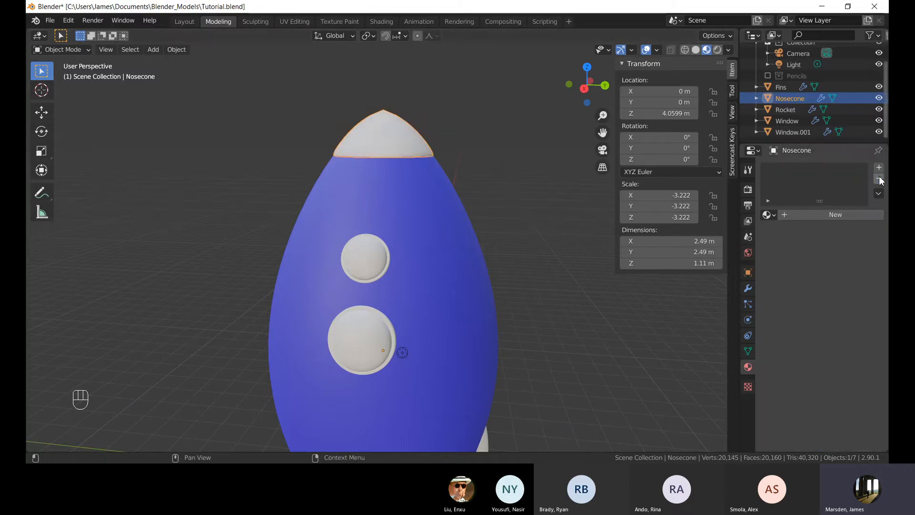
left_click(372, 127)
left_click(419, 138)
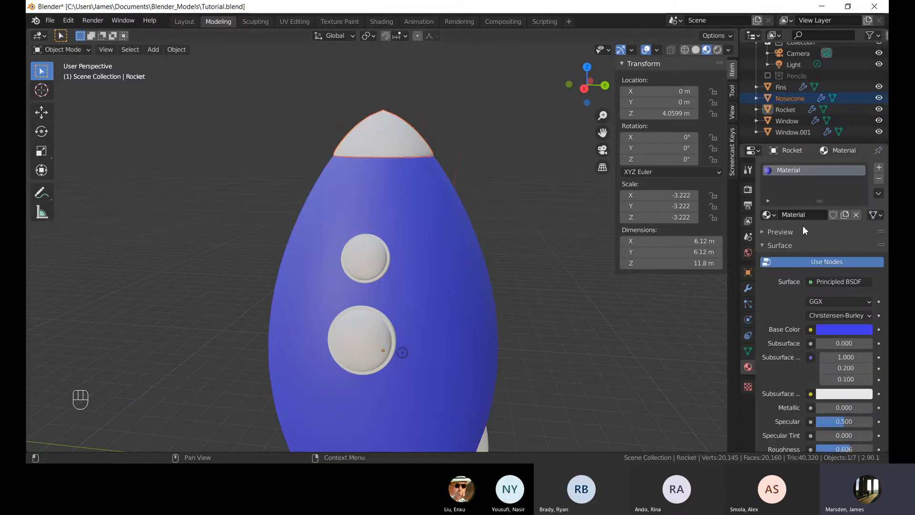
left_click(398, 143)
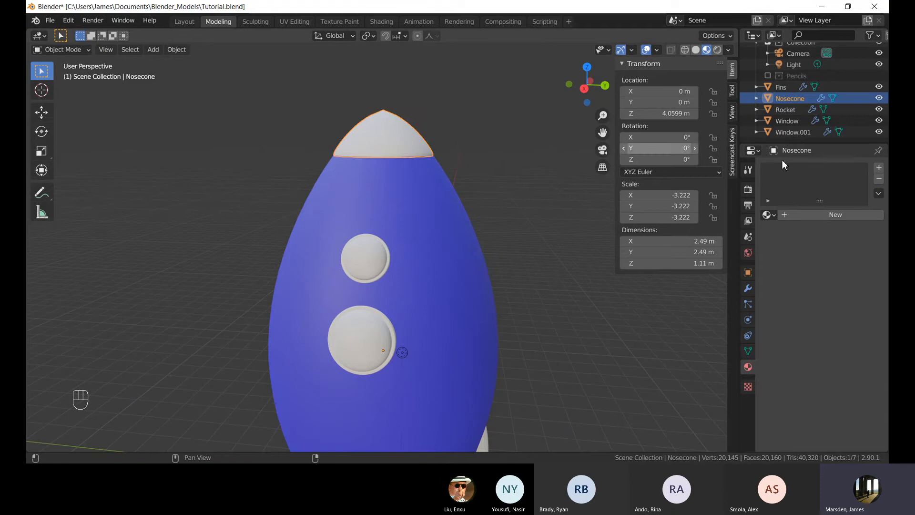
left_click(825, 215)
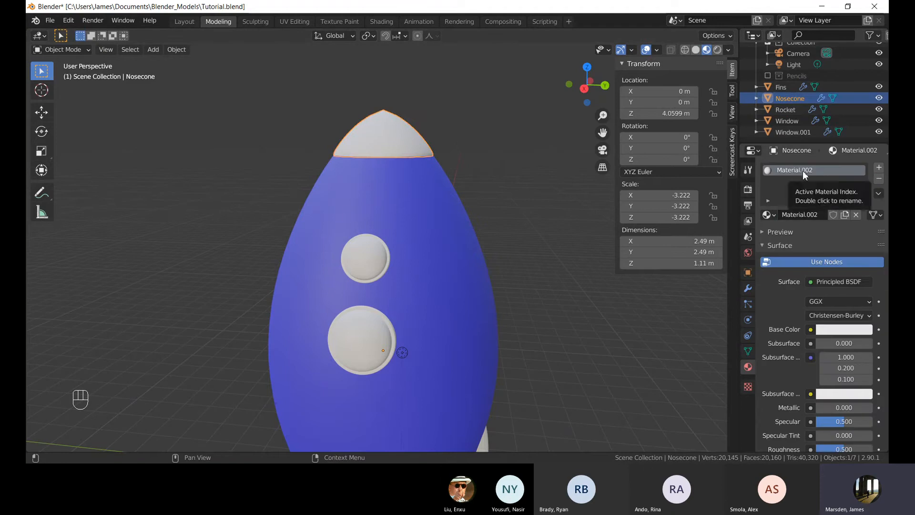
Assign the existing Material.001 to the nose cone instead of the new material.
left_click(769, 215)
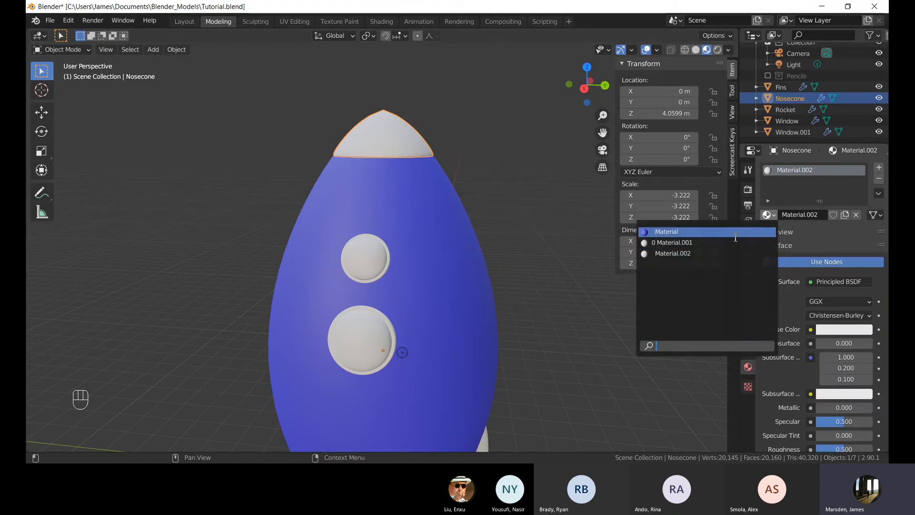
left_click(734, 235)
left_click(770, 217)
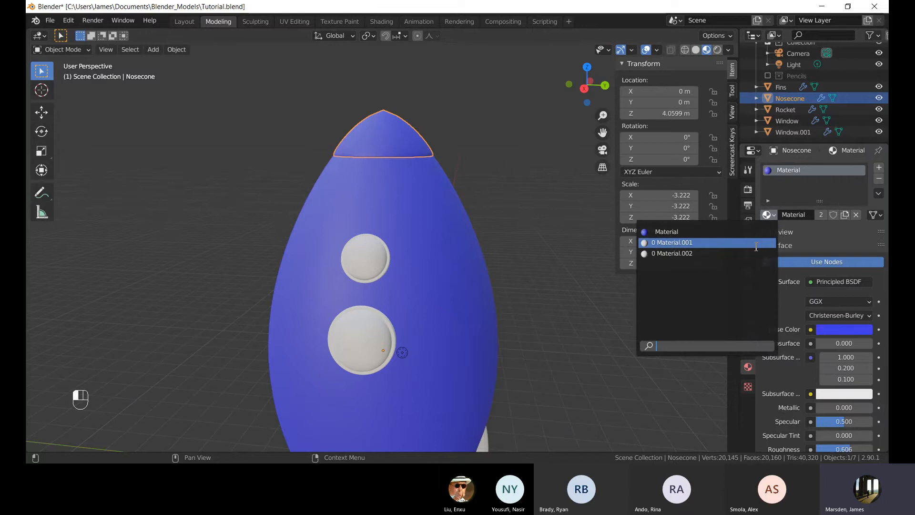
left_click(756, 244)
Set the nose cone material's base colour to a yellow-orange (H 0.115, S 0.849).
scroll(852, 313, "down", 1)
left_click(852, 313)
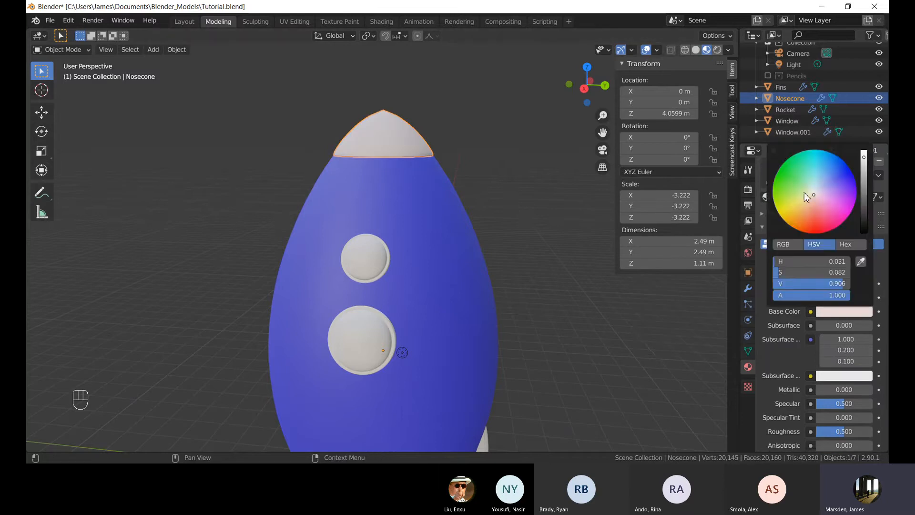
mouse_move(813, 195)
left_mouse_down()
mouse_move(823, 223)
mouse_move(790, 220)
left_mouse_up()
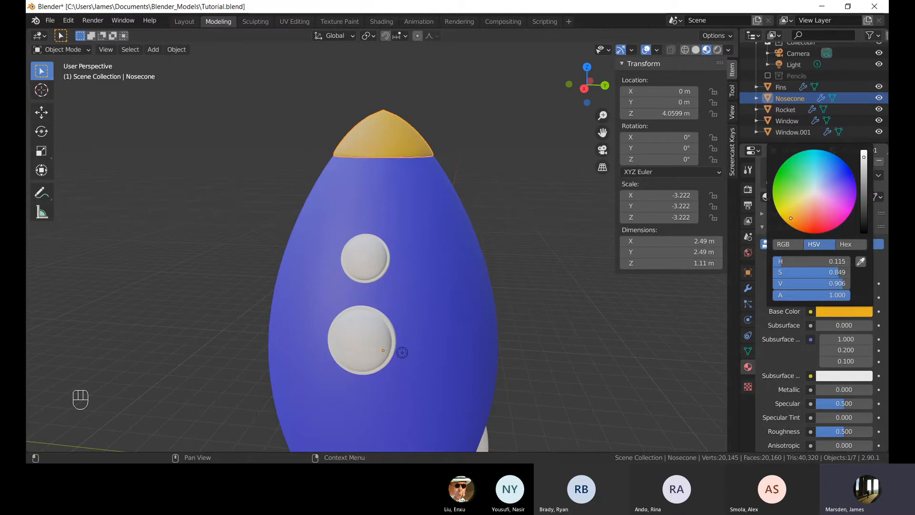
Select the fins and add a new material to them.
left_click(473, 147)
scroll(508, 150, "down", 5)
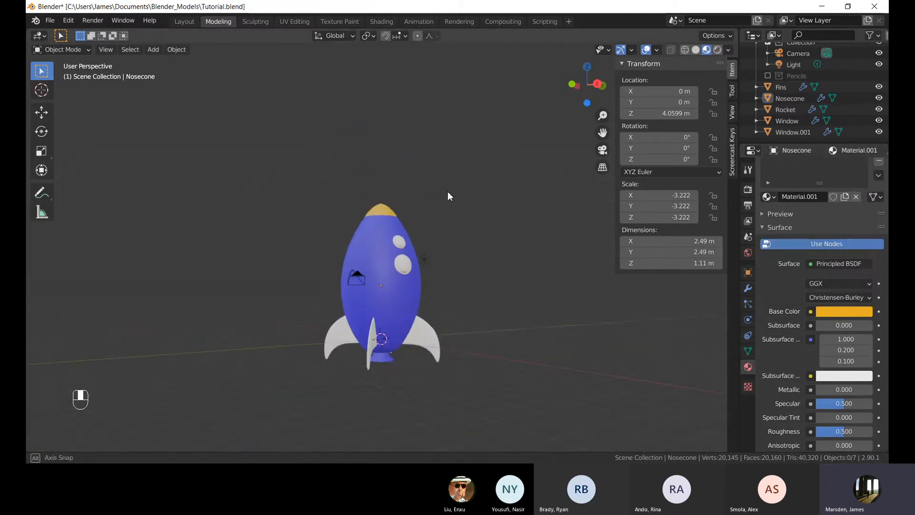
middle_click_drag(434, 281, 432, 207, "shift")
scroll(406, 203, "up", 3)
left_click(330, 277)
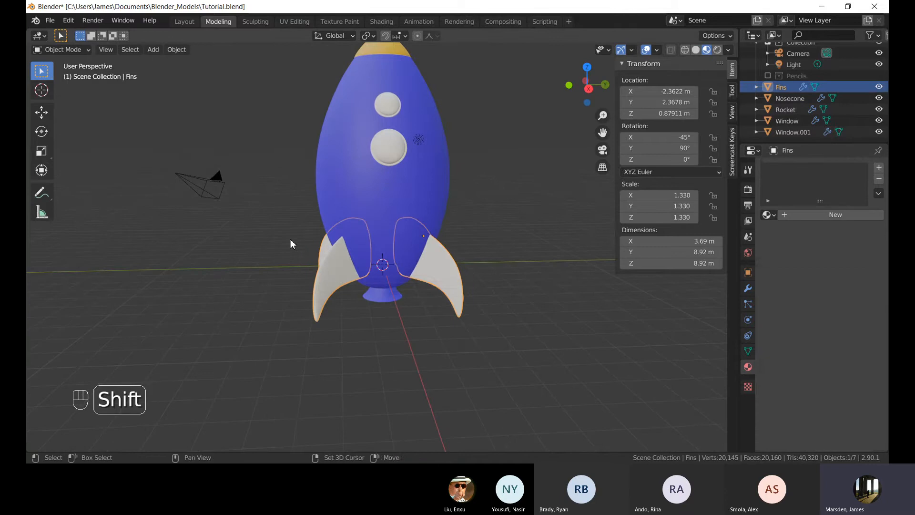
middle_click_drag(291, 239, 324, 232, "shift")
scroll(542, 213, "up", 1)
scroll(542, 214, "up", 1)
scroll(460, 227, "down", 2)
middle_click_drag(465, 133, 435, 179, "shift")
scroll(417, 237, "up", 4)
middle_click_drag(446, 226, 428, 206, "shift")
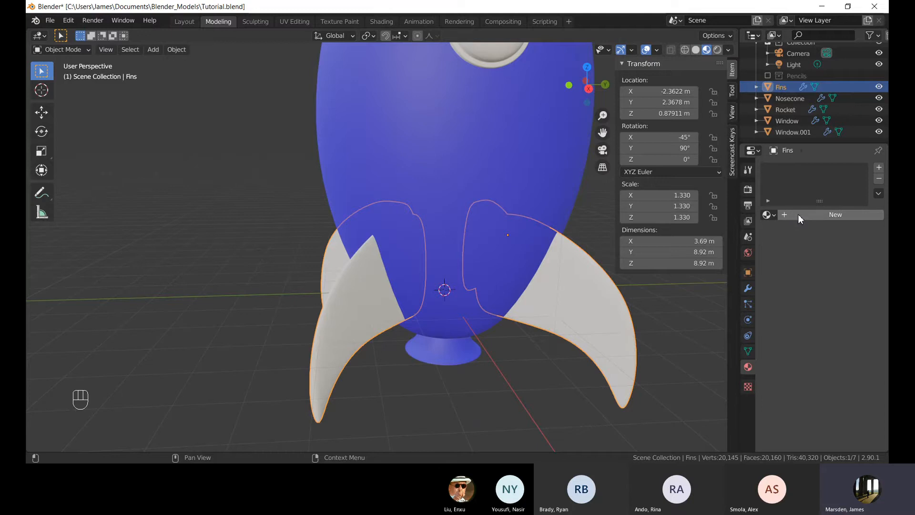
left_click(784, 215)
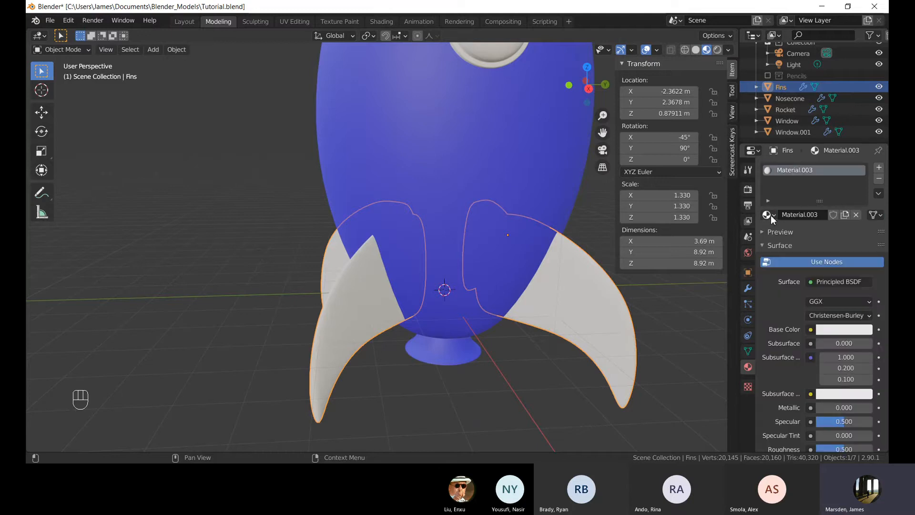
Switch the fins to Material.001 and rename that material Yellow.
left_click(768, 214)
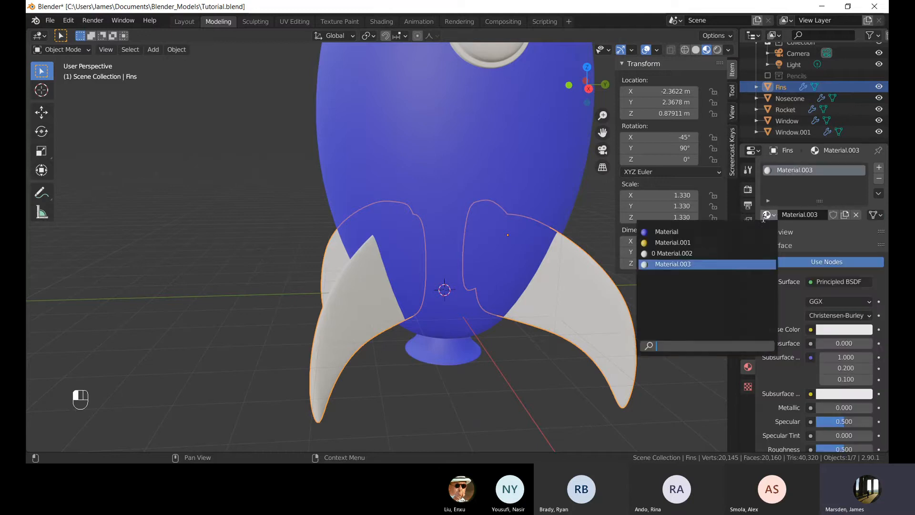
left_click(672, 244)
scroll(396, 156, "down", 2)
middle_click_drag(396, 156, 508, 184)
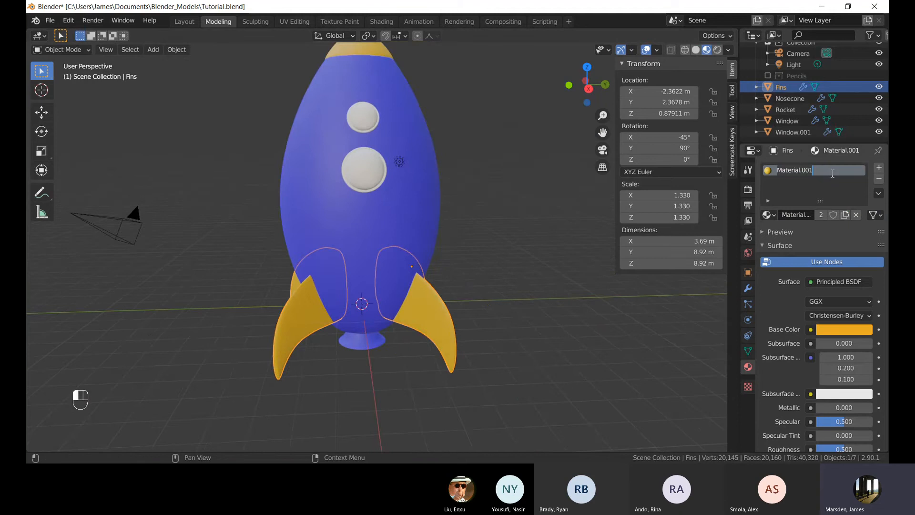
type("Yellow")
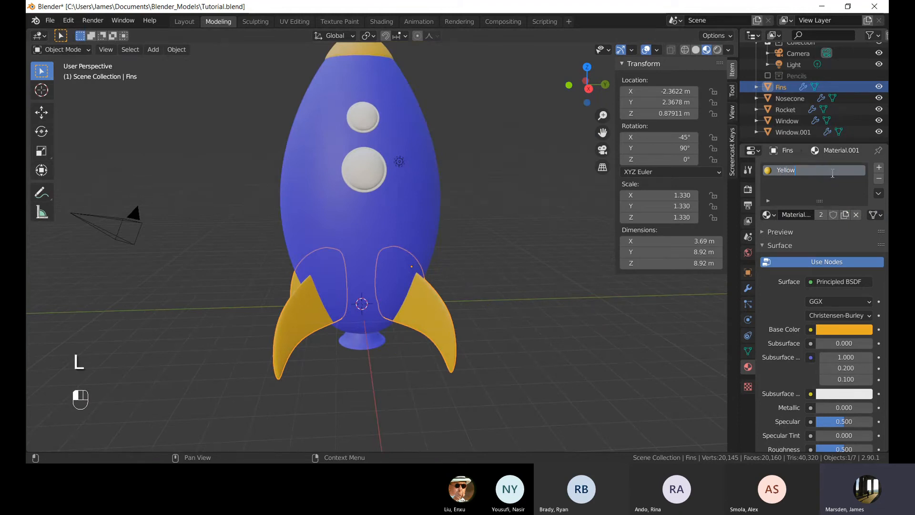
Select the rocket body and rename its material Blue.
left_click(333, 178)
double_click(789, 170)
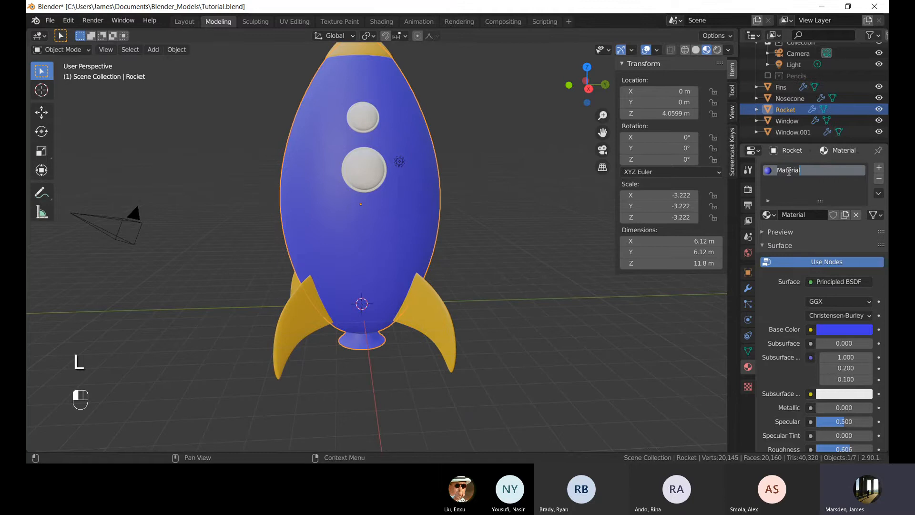
middle_click_drag(508, 197, 560, 276, "shift")
Select the fins and shift the Yellow material's base colour slightly toward orange.
left_click(361, 398)
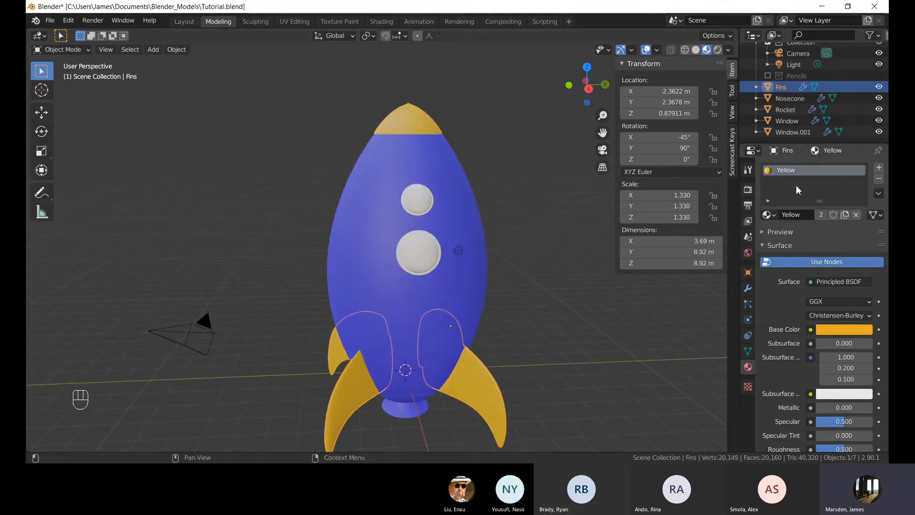
left_click(433, 123)
left_click(352, 408)
left_click(832, 330)
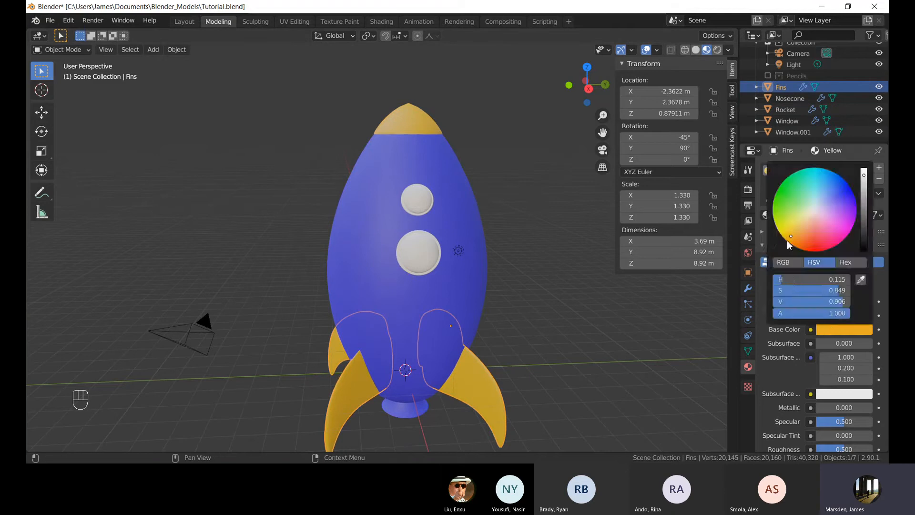
left_click(842, 331)
mouse_move(804, 239)
left_mouse_down()
mouse_move(811, 218)
mouse_move(790, 241)
left_mouse_up()
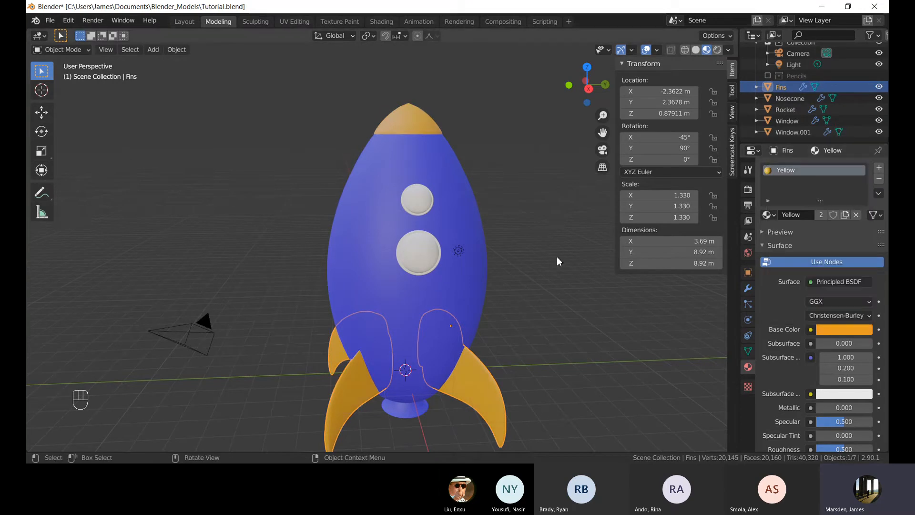
Make a single-user copy of the fins' material and lighten its base colour to pale yellow.
middle_click_drag(474, 383, 875, 196, "shift")
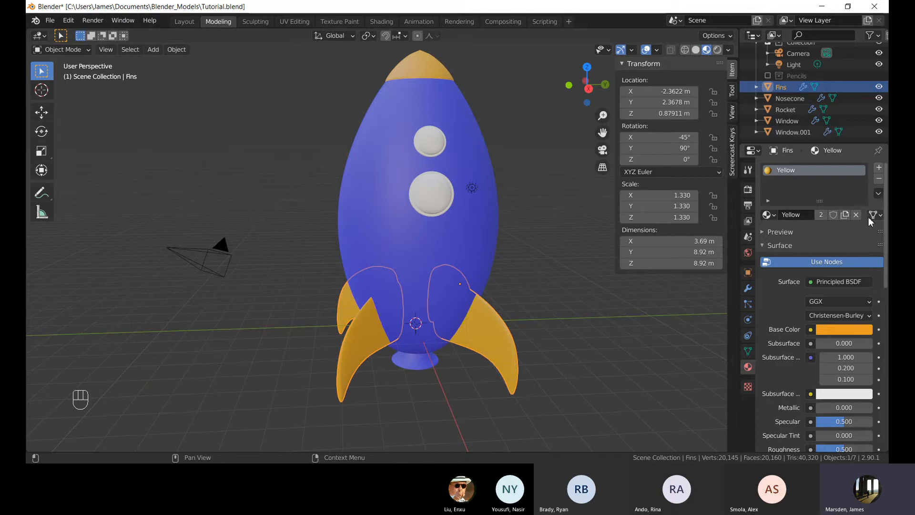
left_click(825, 216)
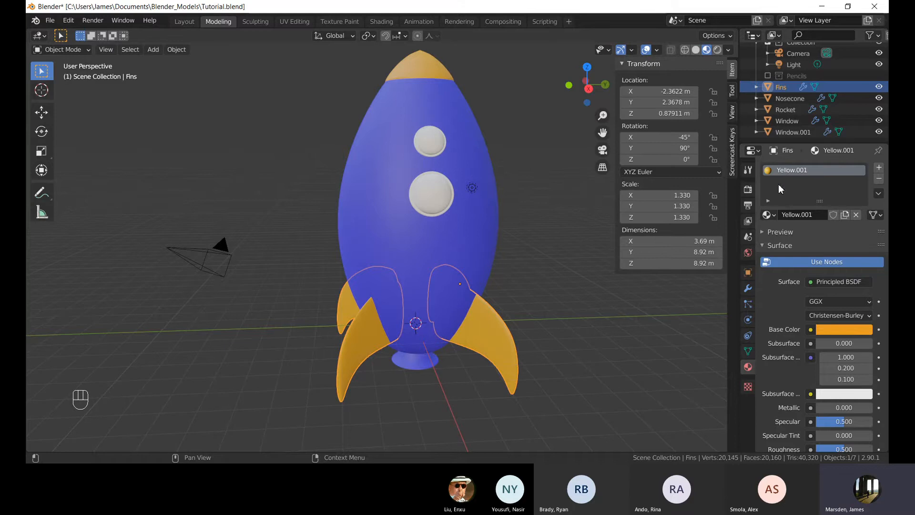
middle_click_drag(407, 303, 407, 280, "shift")
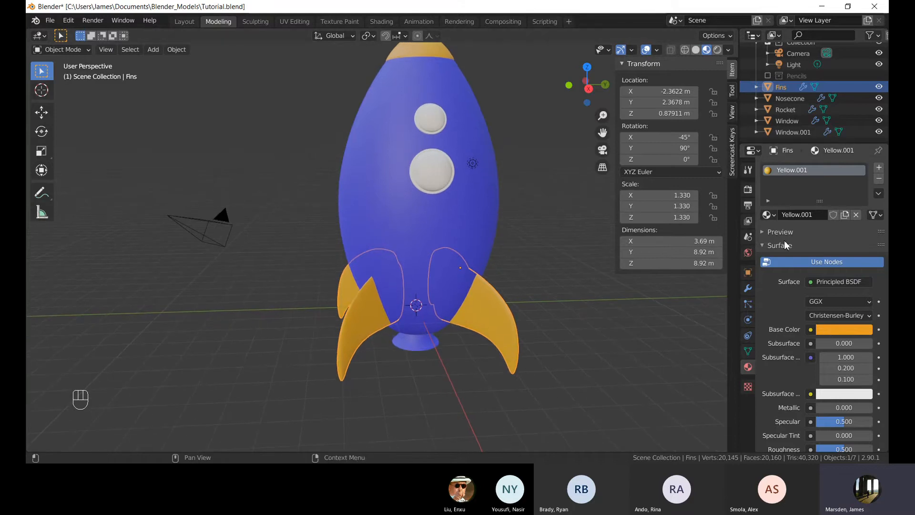
left_click(825, 331)
left_click_drag(789, 190, 805, 216)
left_click(595, 280)
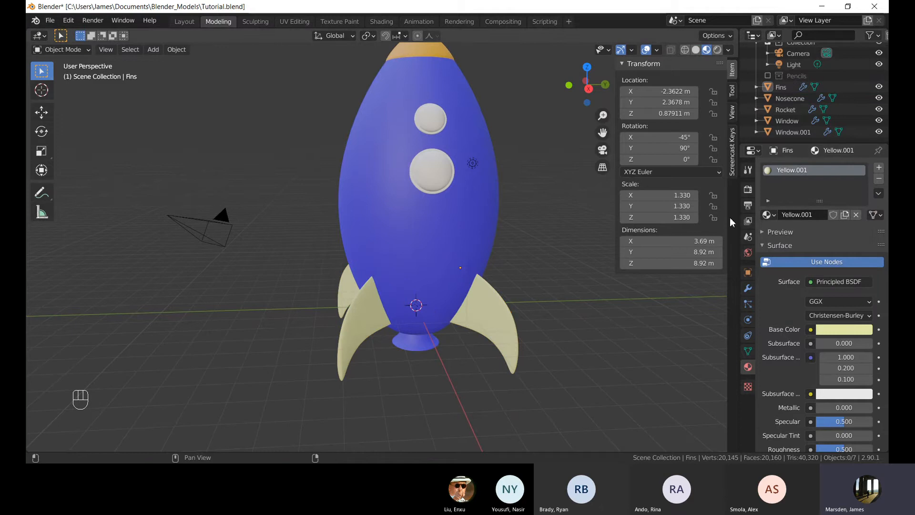
Undo the material copy and pale colour change on the fins.
key("ctrl+z")
key("ctrl+z")
key("ctrl+z")
key("ctrl+z")
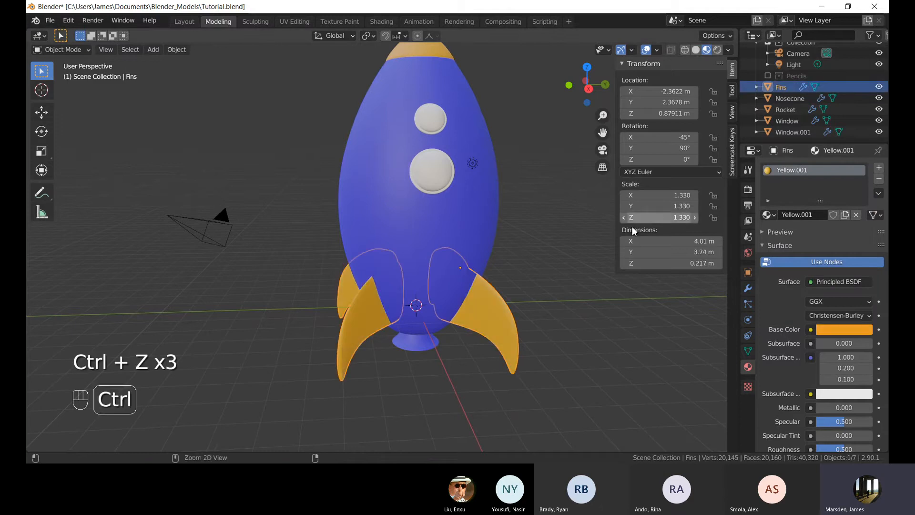
key("ctrl+z")
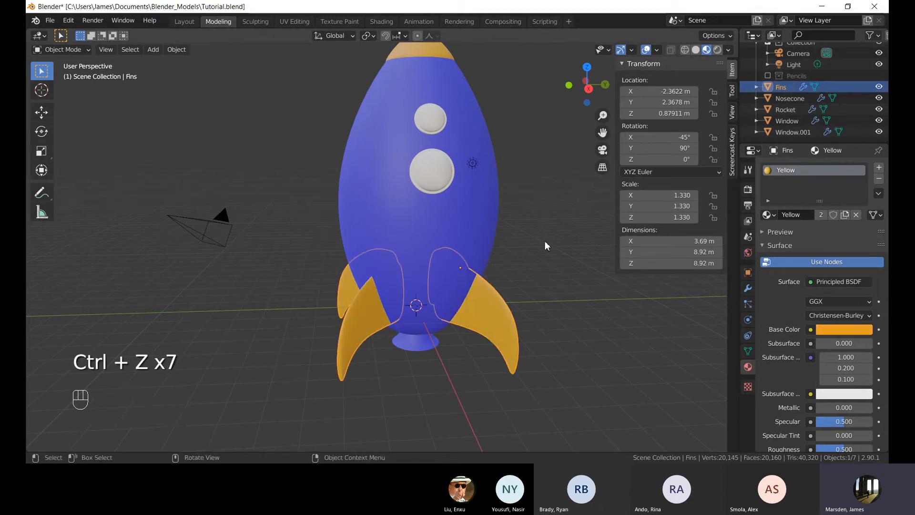
Inspect the fins and nozzle from underneath the rocket.
middle_click_drag(481, 210, 467, 261, "shift")
scroll(467, 262, "down", 4)
left_click(499, 291)
middle_click_drag(499, 291, 474, 260)
middle_click_drag(475, 315, 475, 264, "shift")
middle_click_drag(446, 233, 449, 246)
scroll(446, 255, "up", 2)
middle_click_drag(418, 315, 416, 284, "shift")
scroll(414, 289, "up", 5)
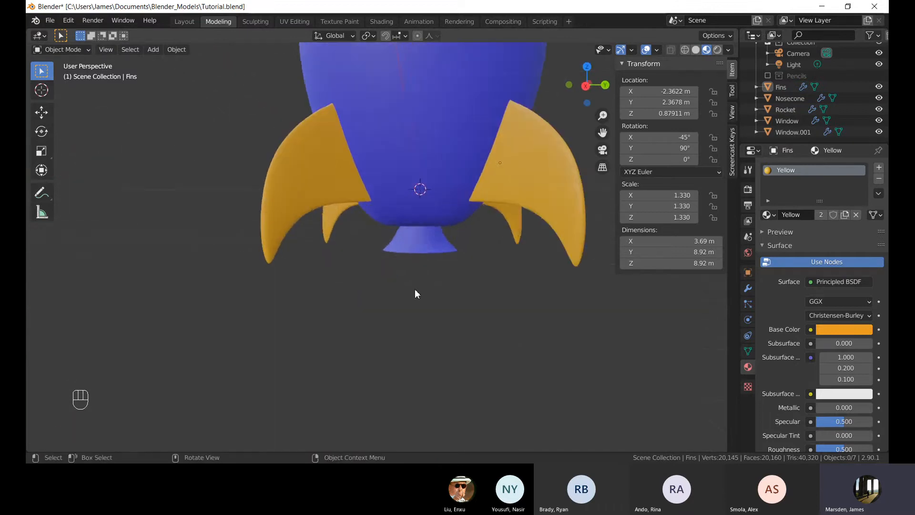
middle_click_drag(429, 222, 399, 313, "shift")
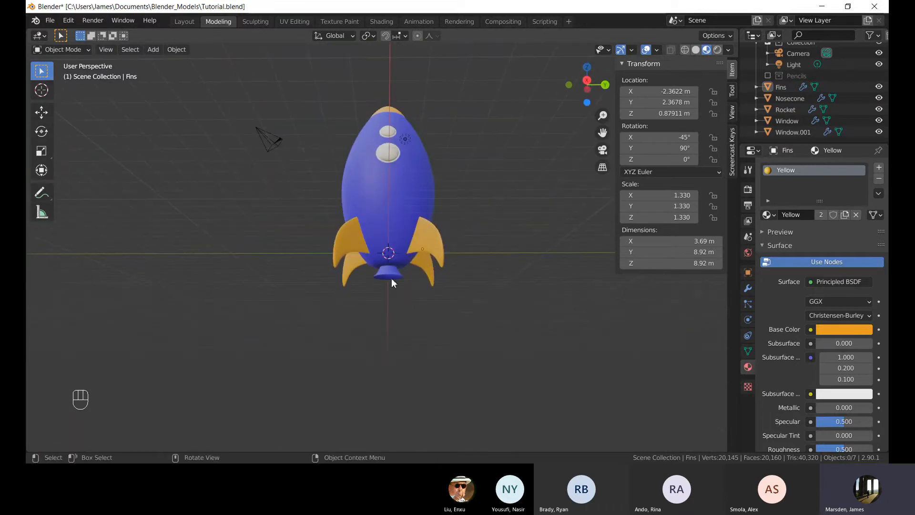
Select the rocket body and lighten the Blue material's base colour to a pale pink.
left_click(391, 278, "shift")
scroll(439, 339, "up", 4)
scroll(379, 257, "up", 2)
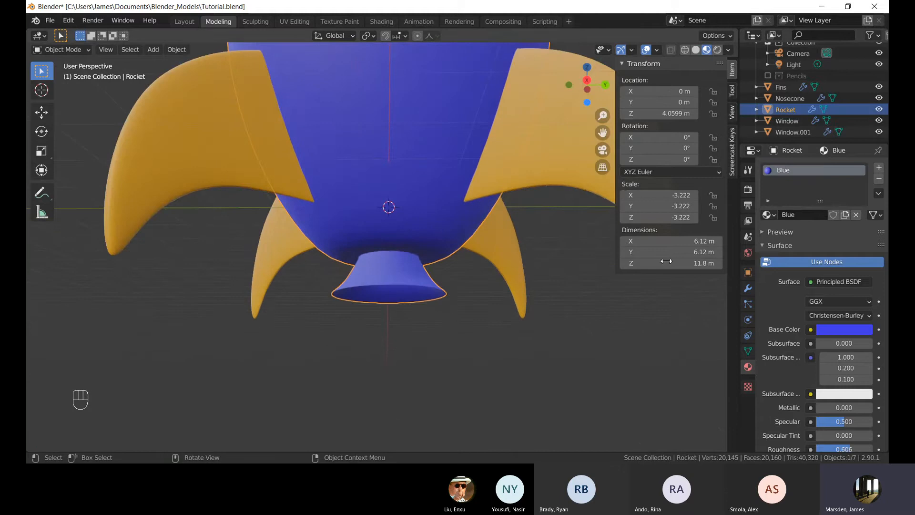
left_click(845, 330)
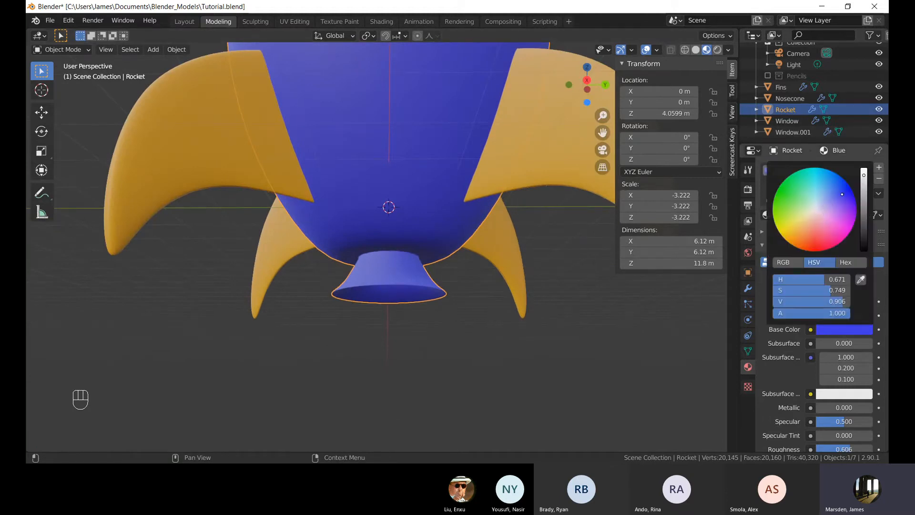
left_click_drag(842, 194, 817, 213)
Inspect the rocket body's mesh and nozzle in Edit Mode from several angles.
scroll(460, 224, "down", 4)
middle_click_drag(498, 110, 444, 228)
key("Tab")
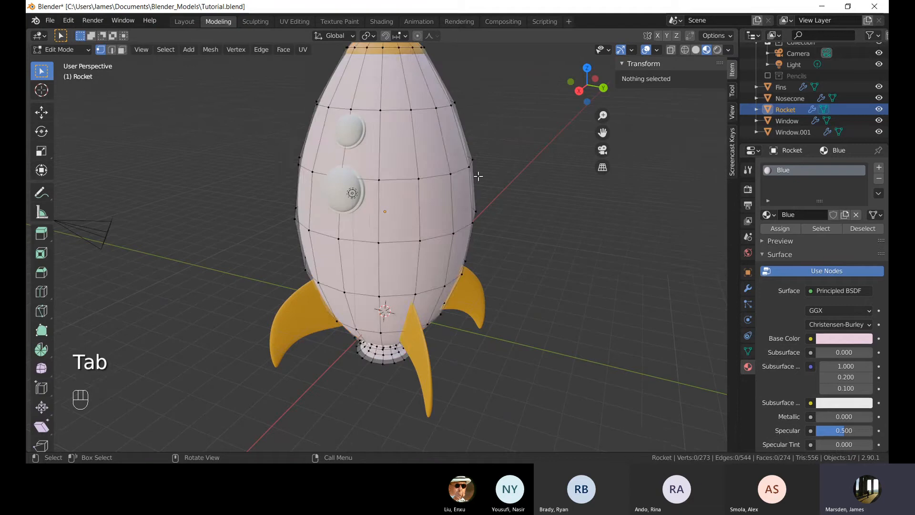
scroll(537, 163, "down", 5)
middle_click_drag(413, 369, 408, 292)
scroll(409, 292, "up", 9)
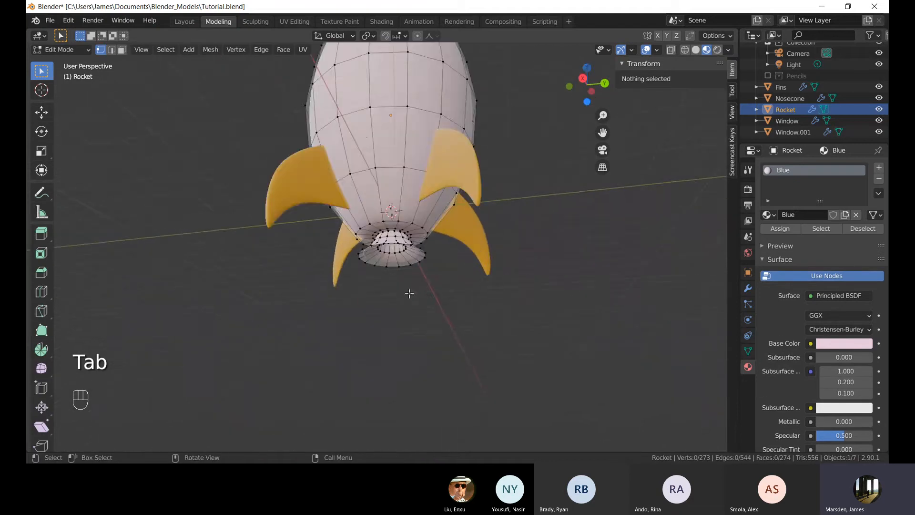
middle_click_drag(382, 249, 366, 276)
key("Tab")
scroll(381, 224, "down", 8)
middle_click_drag(392, 196, 386, 227)
middle_click_drag(390, 176, 390, 184, "shift")
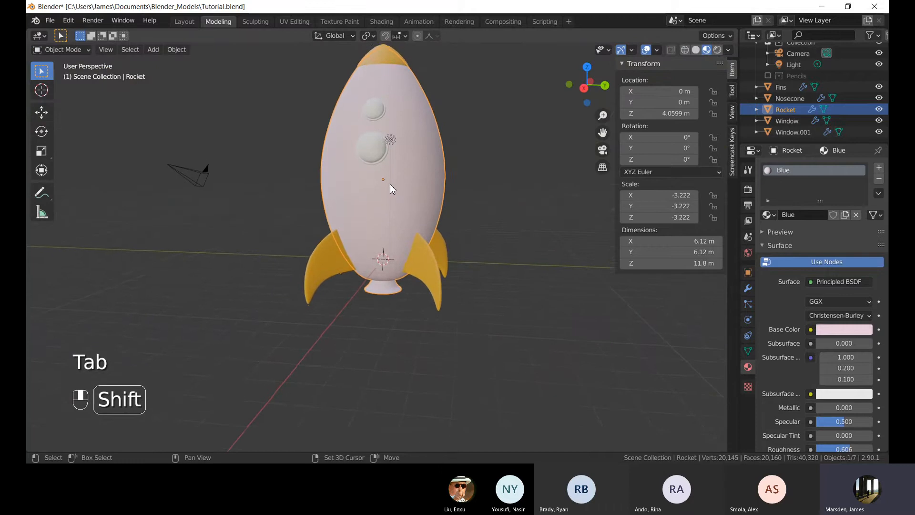
key("Tab")
scroll(407, 317, "up", 5)
middle_click_drag(406, 316, 386, 280)
scroll(386, 280, "up", 3)
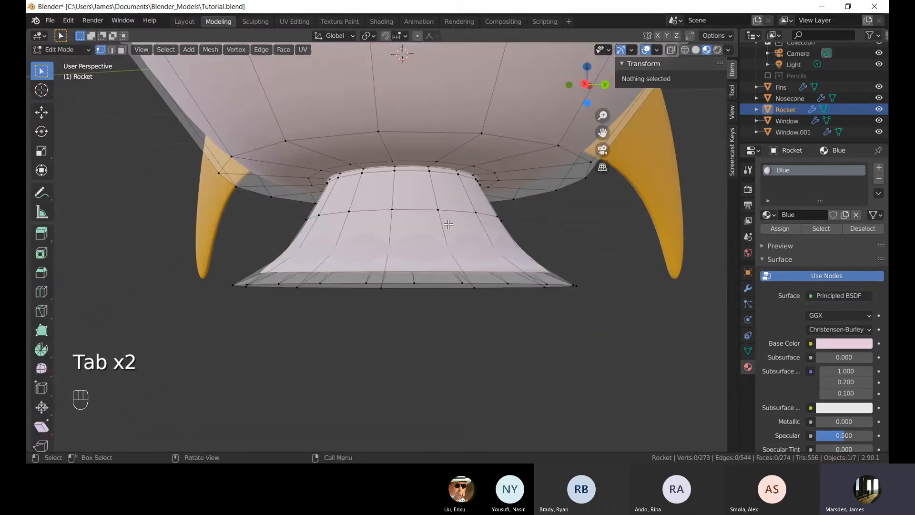
scroll(462, 251, "down", 3)
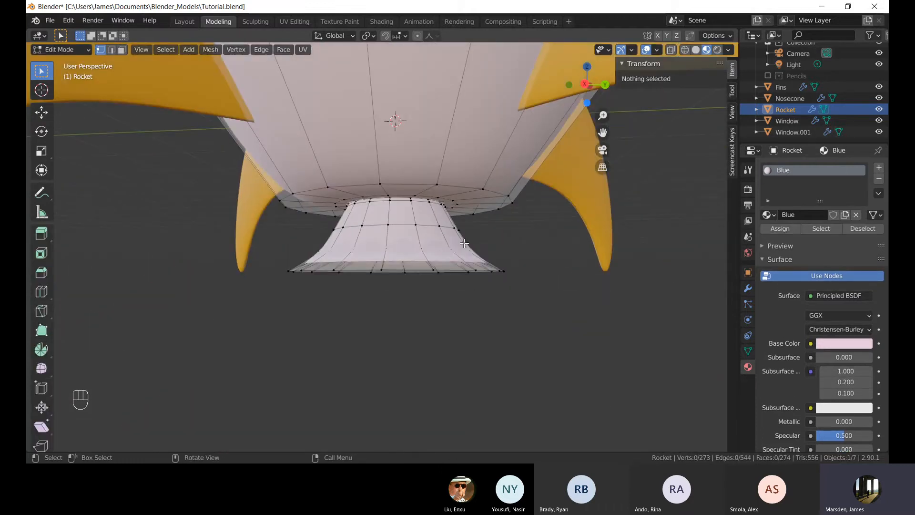
middle_click_drag(464, 244, 349, 201)
scroll(378, 217, "down", 3)
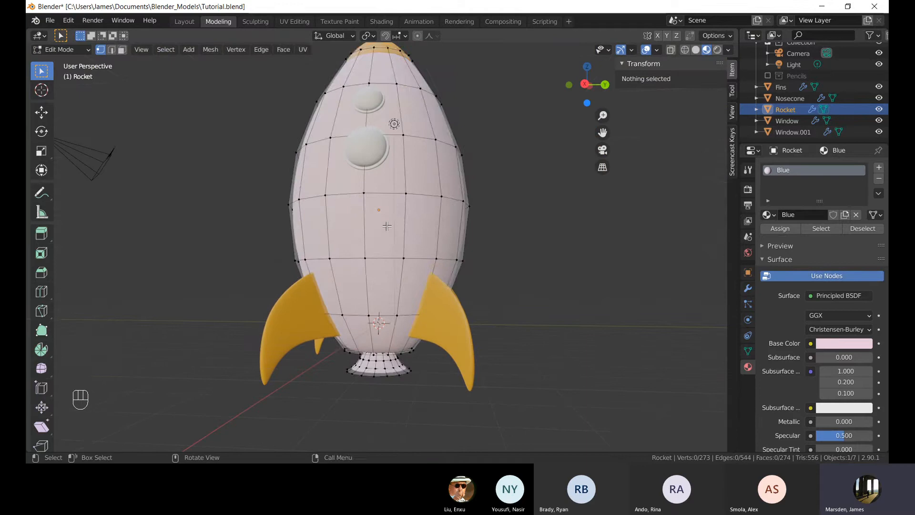
key("Tab")
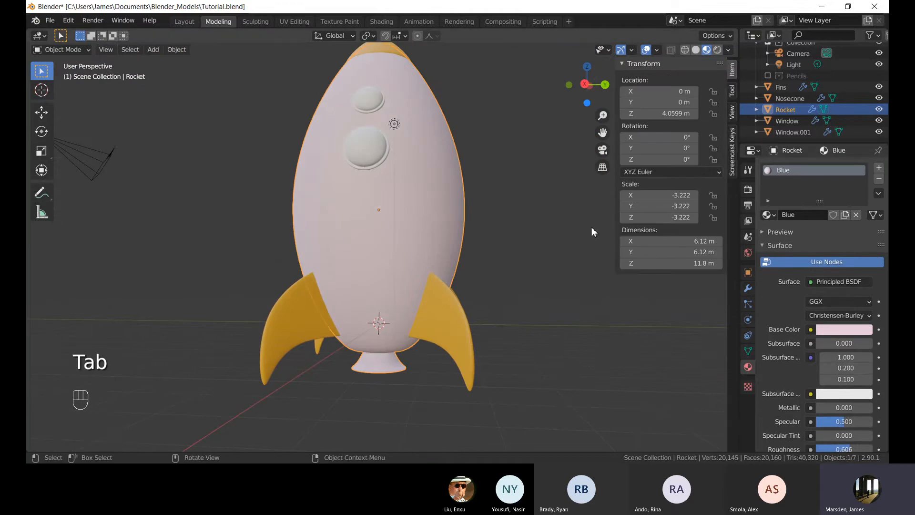
Set the Blue material's base colour back to a saturated blue.
left_click(827, 329)
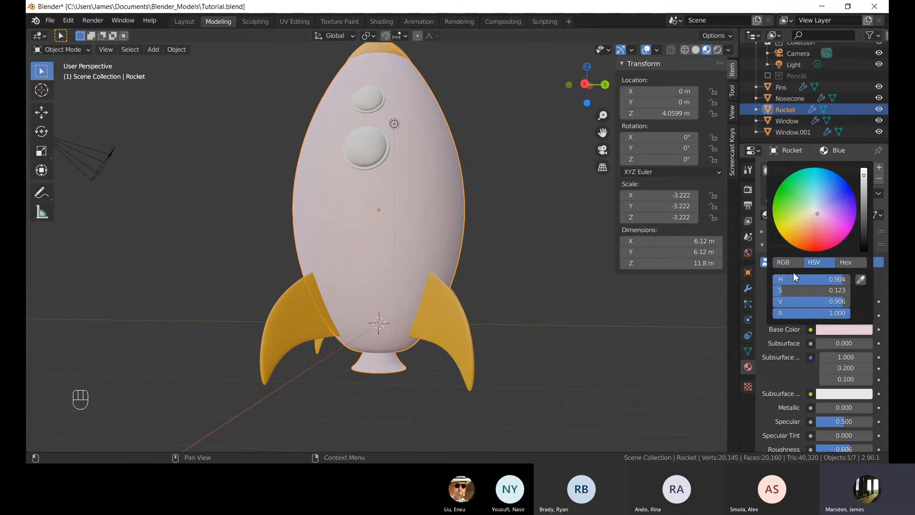
left_click_drag(817, 211, 843, 195)
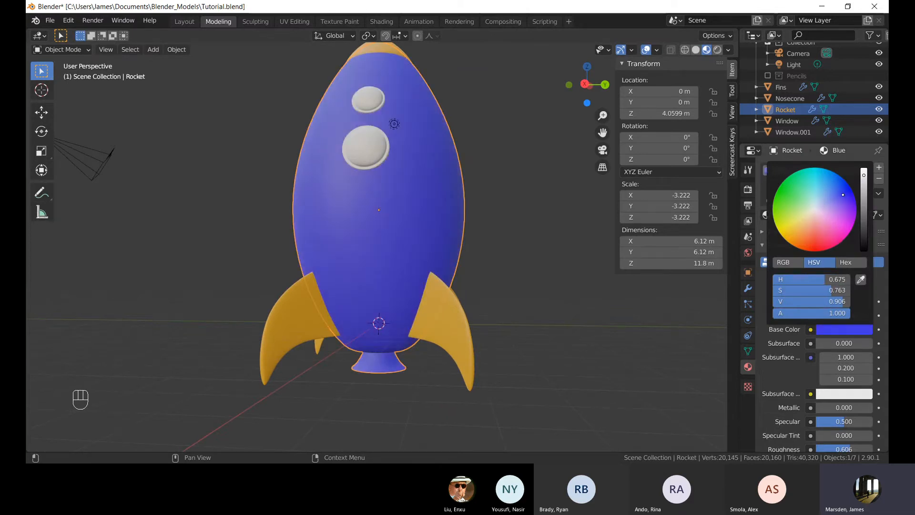
In Edit Mode, add a second material slot to the rocket and create a new material in it.
middle_click_drag(491, 236, 734, 197)
key("Tab")
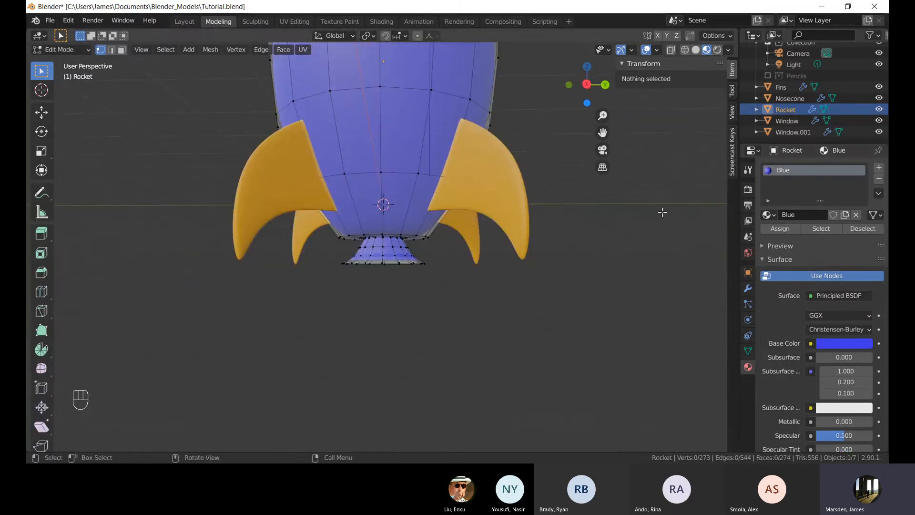
left_click(879, 168)
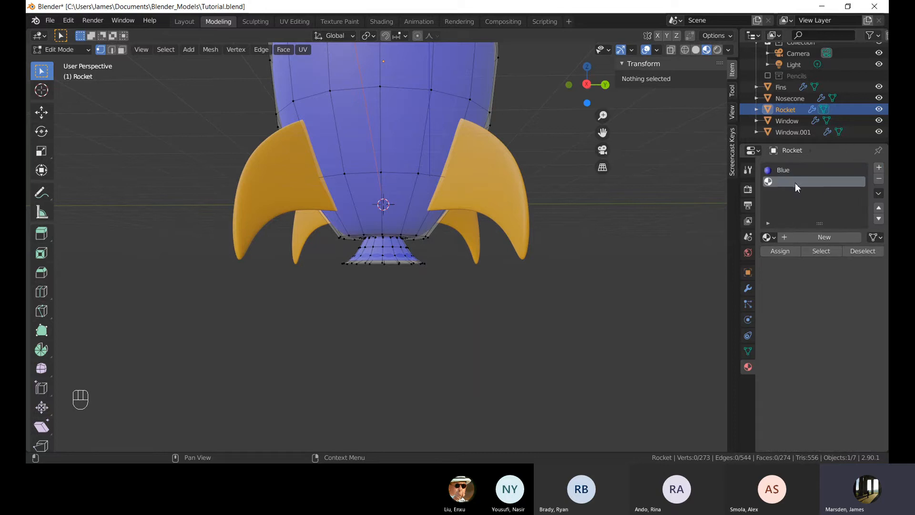
left_click(816, 238)
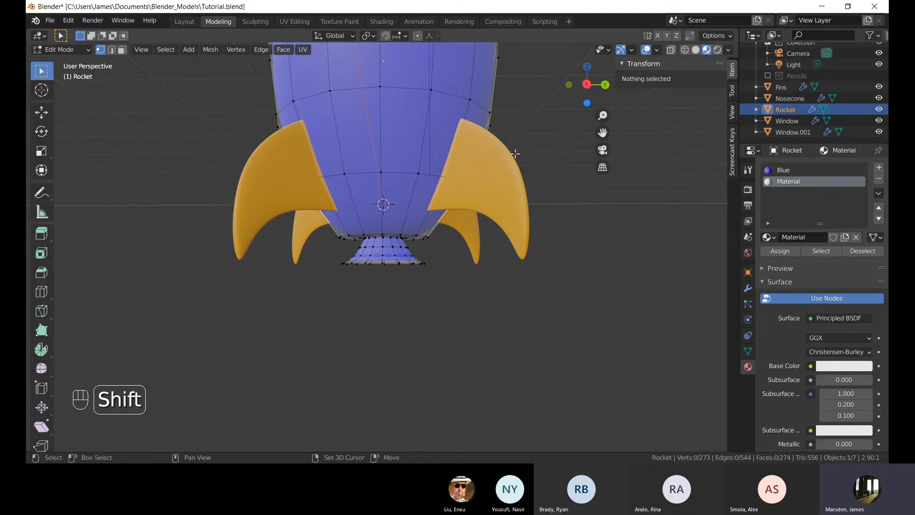
Rename the new material Metal.
middle_click_drag(515, 153, 523, 184, "shift")
key("Tab")
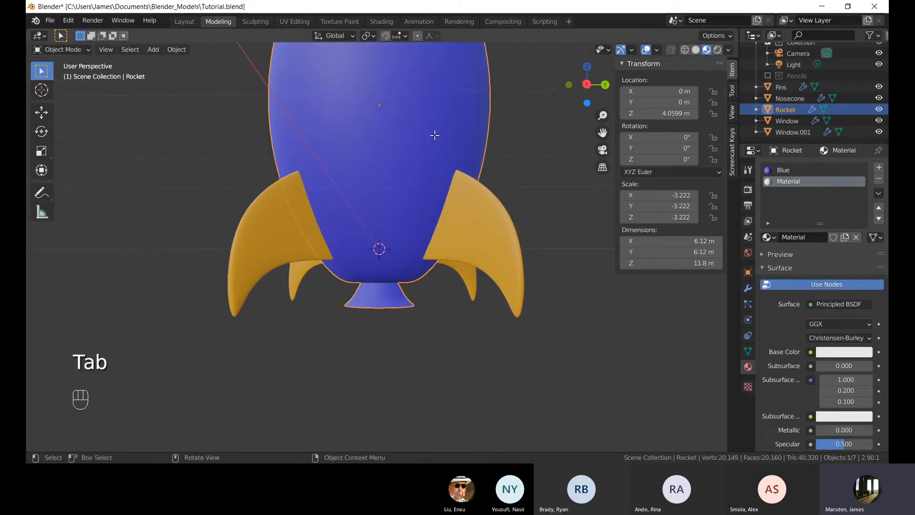
key("Tab")
middle_click_drag(432, 135, 417, 222, "shift")
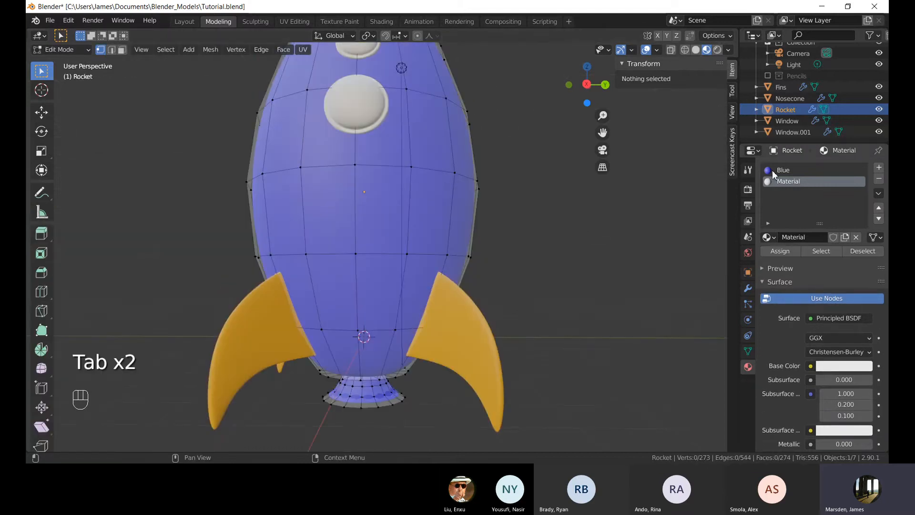
double_click(795, 184)
type("Me")
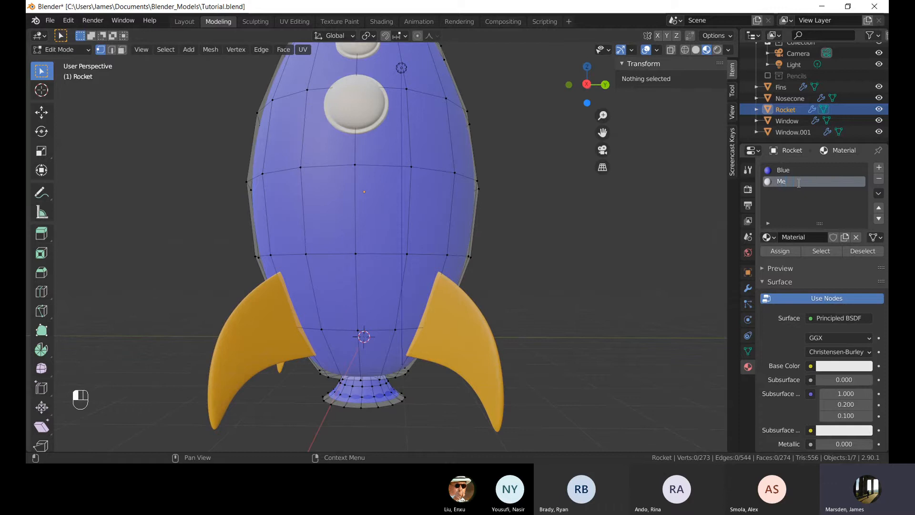
key("Return")
Switch to face select and select one face on the nozzle's upper band.
key("Tab")
middle_click_drag(512, 256, 441, 246, "shift")
scroll(429, 285, "up", 2)
key("Tab")
mouse_move(410, 335)
middle_mouse_down("shift")
mouse_move(400, 297)
mouse_move(407, 320)
middle_mouse_up("shift")
scroll(415, 331, "up", 3)
middle_click_drag(430, 349, 425, 245, "shift")
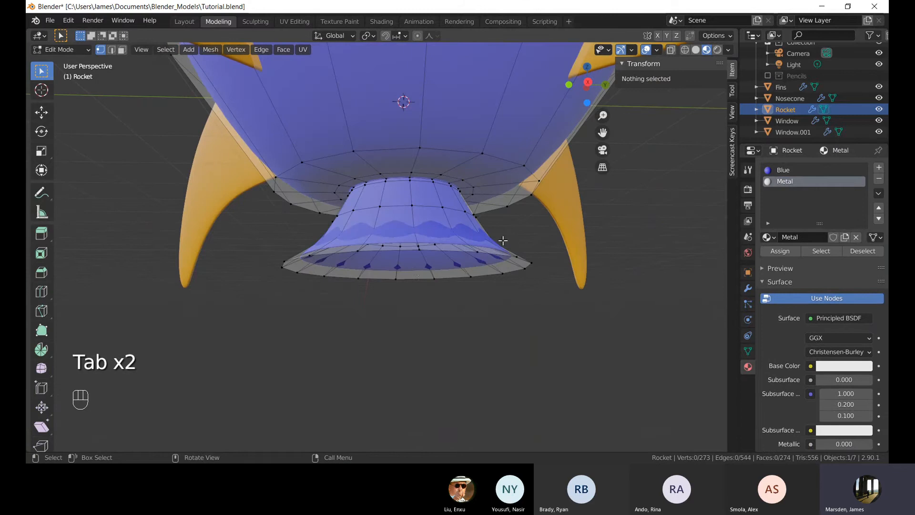
middle_click_drag(503, 240, 432, 271)
key("3")
left_click(415, 284)
left_click(384, 246)
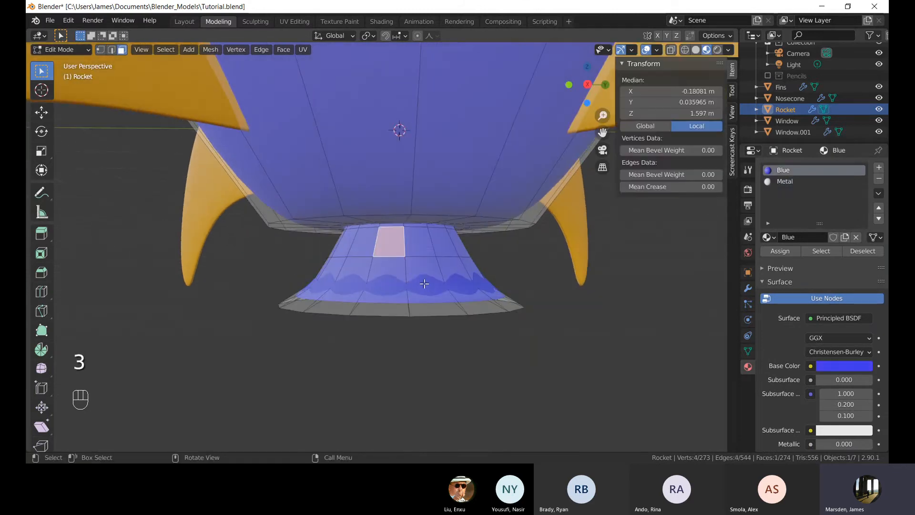
middle_click_drag(383, 246, 362, 234)
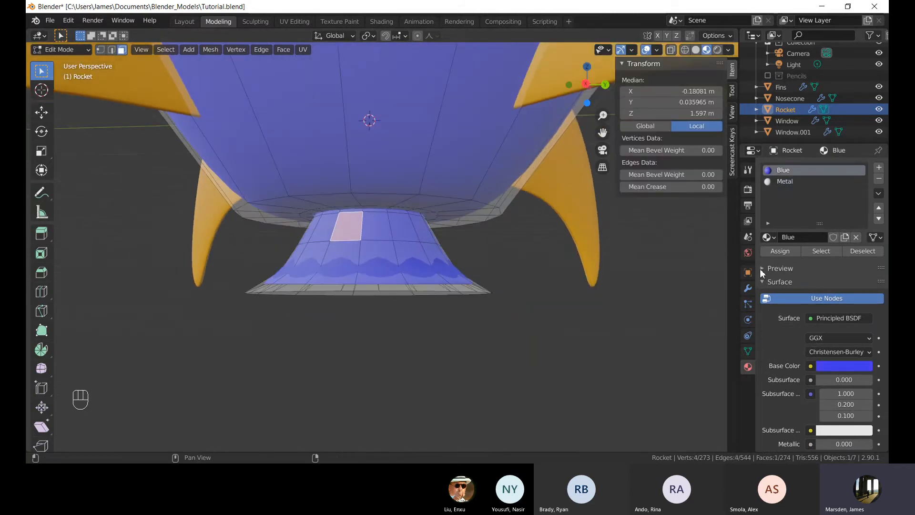
Assign the Metal material to the selected nozzle face, then deselect it.
left_click(789, 180)
left_click(788, 173)
left_click(788, 180)
left_click(787, 173)
left_click(788, 181)
left_click(786, 174)
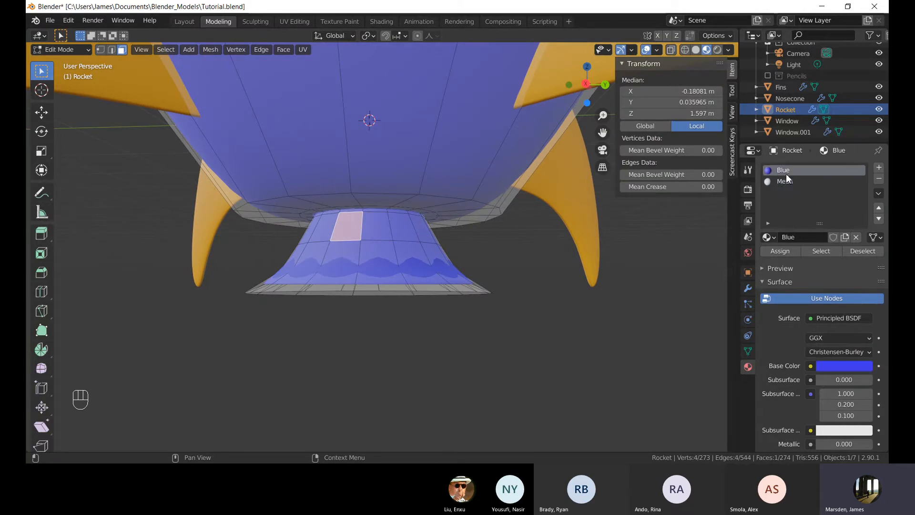
left_click(788, 181)
left_click(788, 172)
left_click(788, 181)
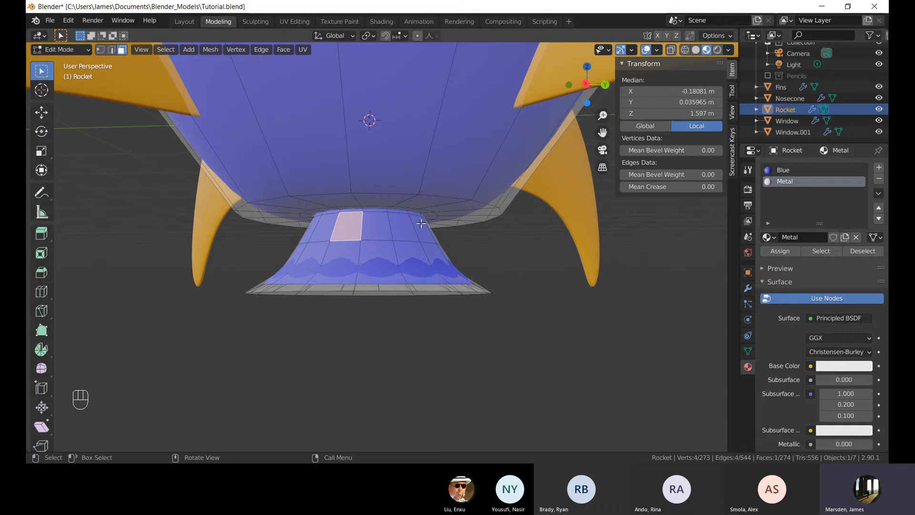
scroll(372, 191, "down", 10)
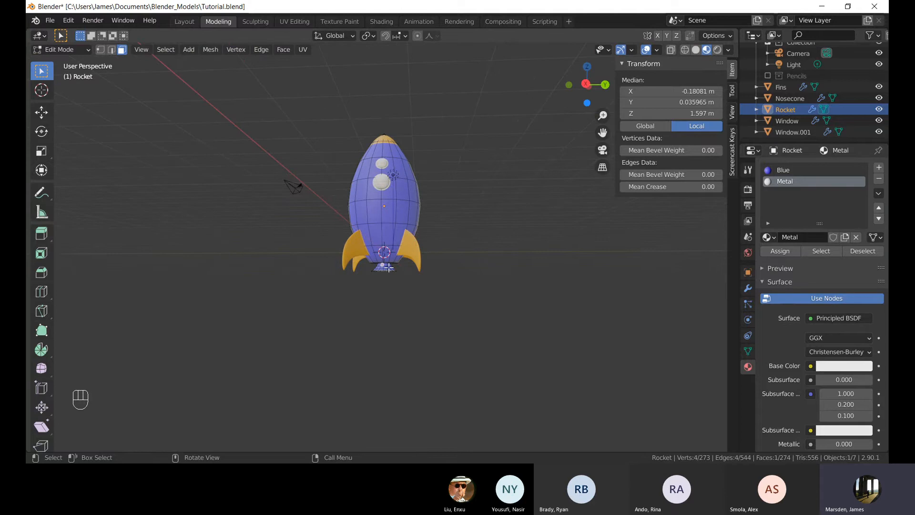
middle_click_drag(406, 289, 410, 260, "shift")
scroll(411, 259, "up", 8)
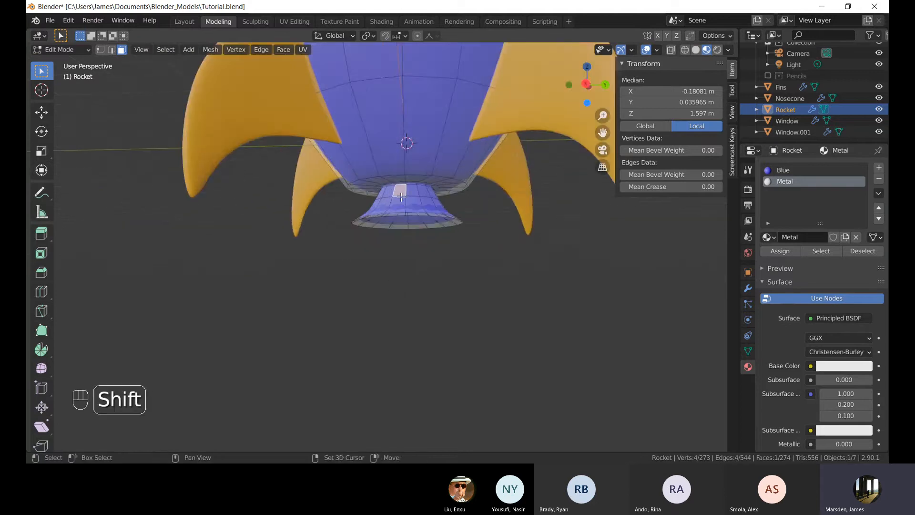
middle_click_drag(411, 186, 379, 233, "shift")
scroll(379, 234, "up", 8)
scroll(379, 233, "down", 3)
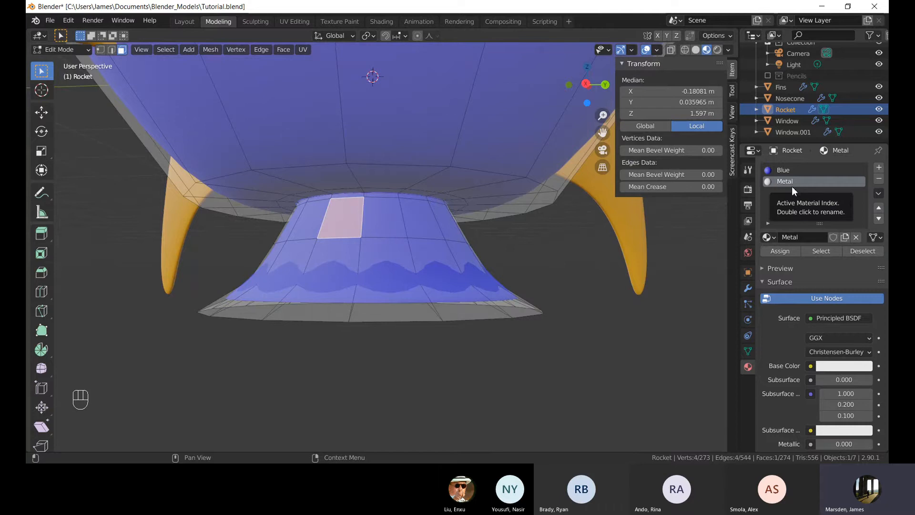
left_click(787, 250)
left_click(512, 342)
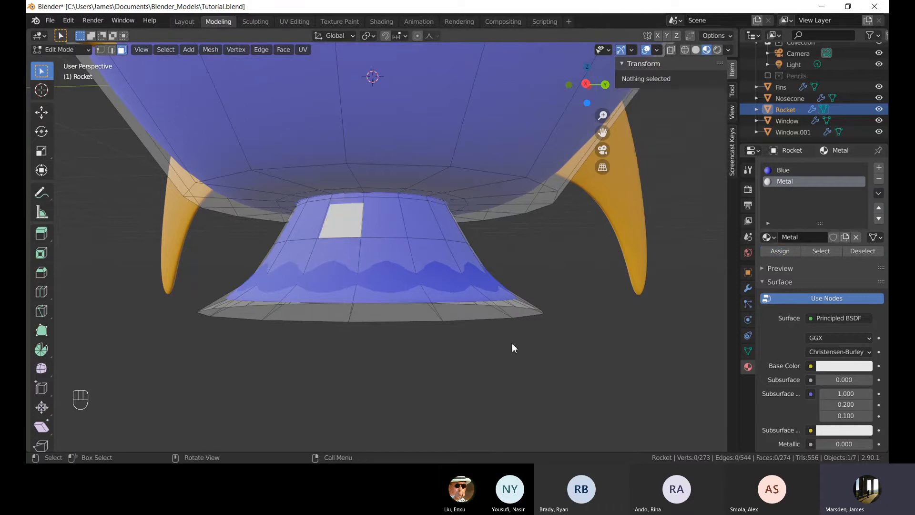
Back in Object Mode, set the Metal material's base colour to red.
key("Tab")
left_click(467, 295)
scroll(465, 294, "down", 5)
mouse_move(465, 294)
middle_mouse_down()
mouse_move(465, 274)
mouse_move(451, 285)
middle_mouse_up()
scroll(427, 292, "up", 6)
middle_click_drag(411, 309, 398, 255, "shift")
scroll(396, 255, "up", 6)
scroll(397, 255, "down", 6)
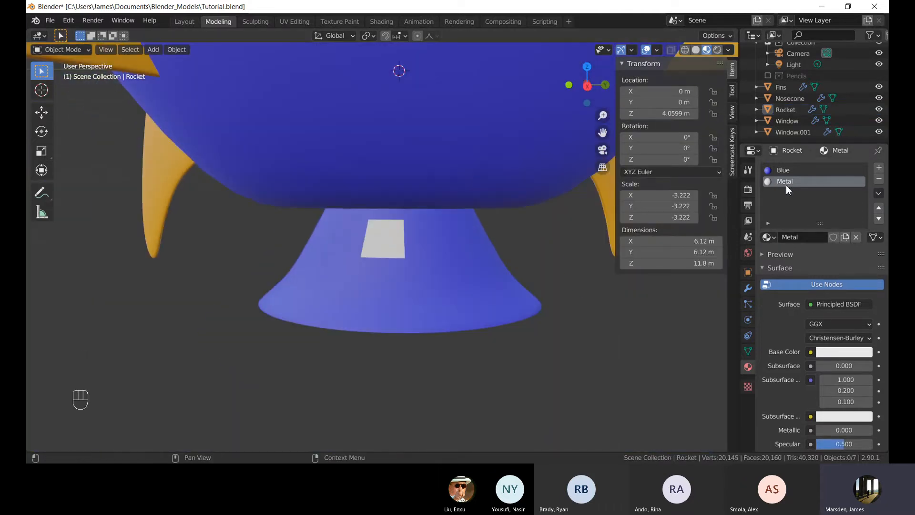
left_click(840, 355)
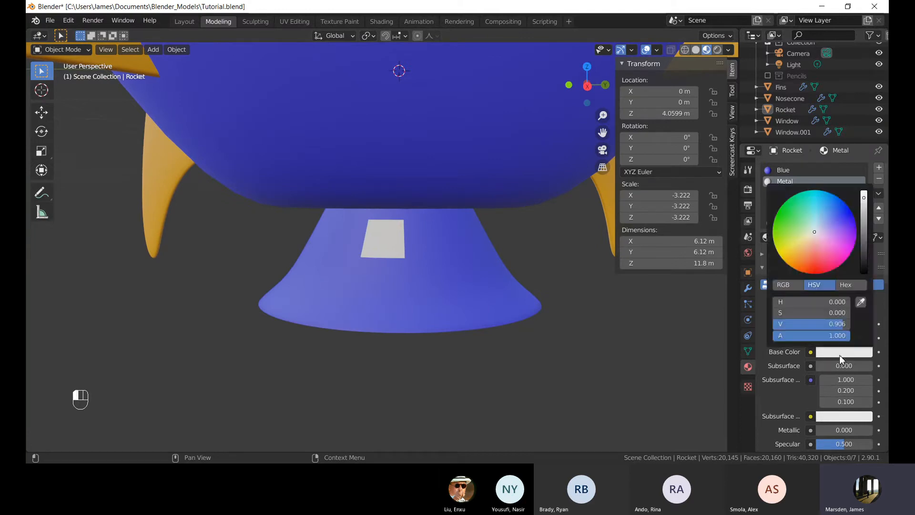
left_click_drag(820, 246, 815, 266)
Change the Metal material's base colour to a salmon orange.
middle_click_drag(552, 373, 524, 358)
scroll(486, 330, "down", 3)
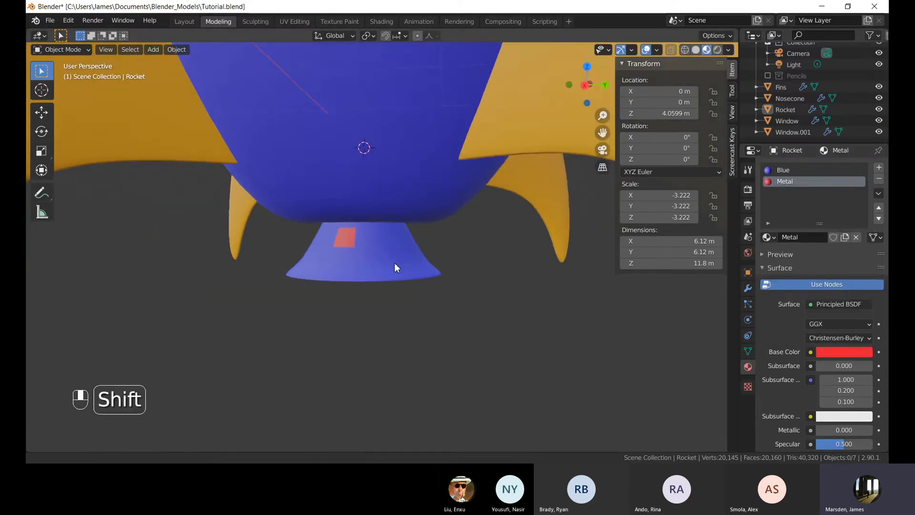
mouse_move(394, 262)
middle_mouse_down("shift")
mouse_move(400, 283)
mouse_move(367, 262)
mouse_move(390, 250)
middle_mouse_up("shift")
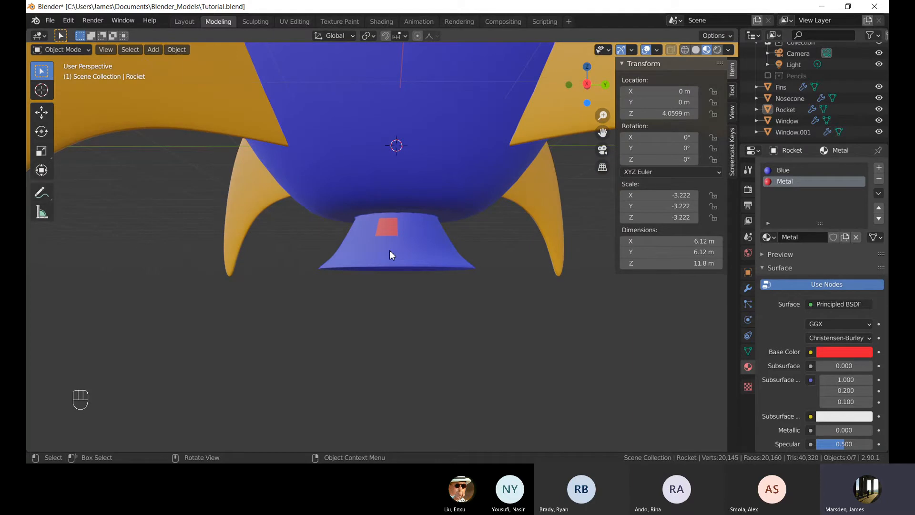
middle_click_drag(390, 251, 410, 239)
middle_click_drag(396, 203, 414, 197, "shift")
scroll(360, 260, "up", 4)
left_click(425, 316)
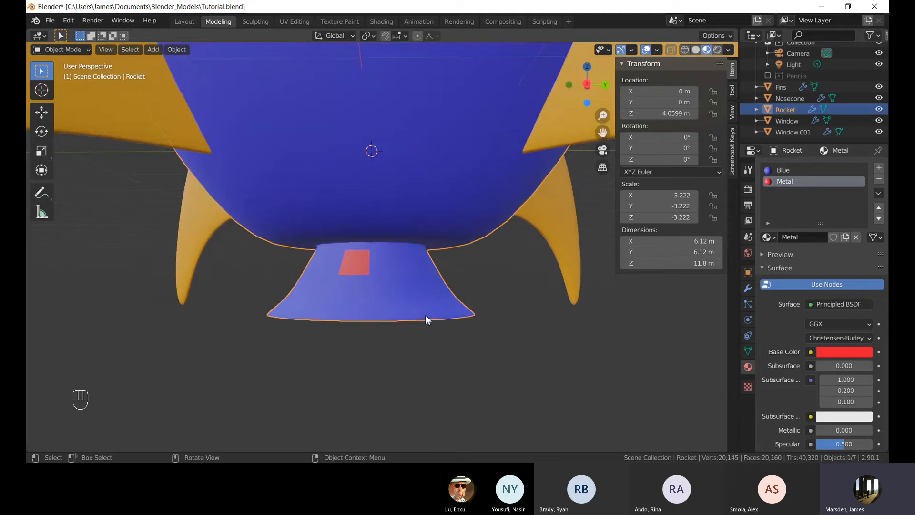
middle_click_drag(425, 316, 443, 273, "shift")
key("Tab")
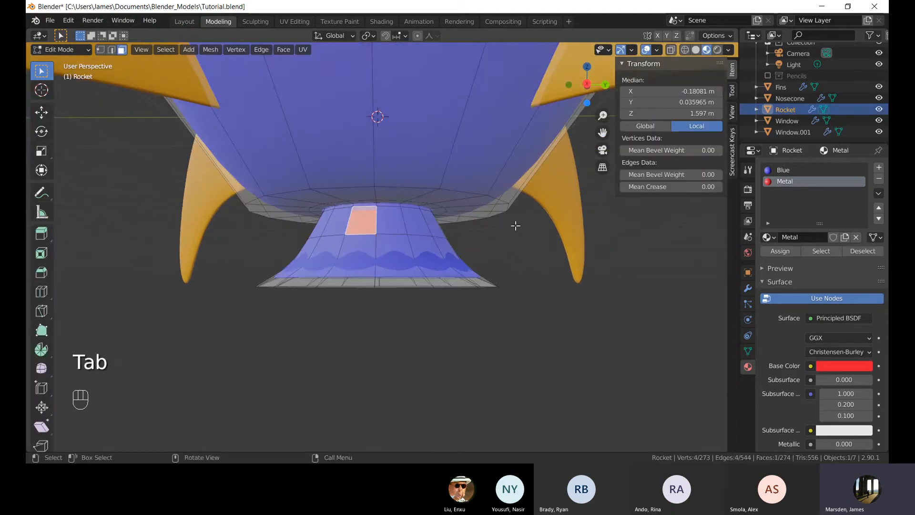
left_click(841, 366)
left_click_drag(830, 271, 809, 275)
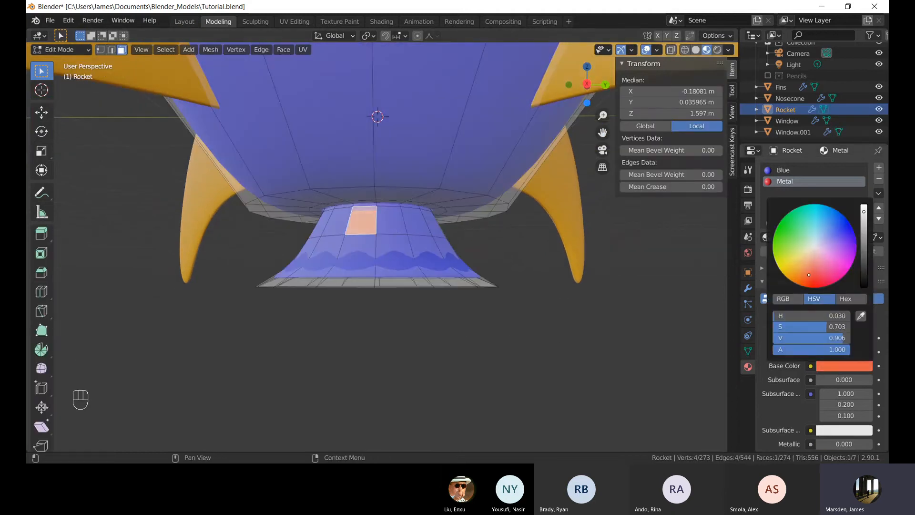
left_click(547, 331)
key("Tab")
key("Tab")
scroll(390, 229, "up", 2)
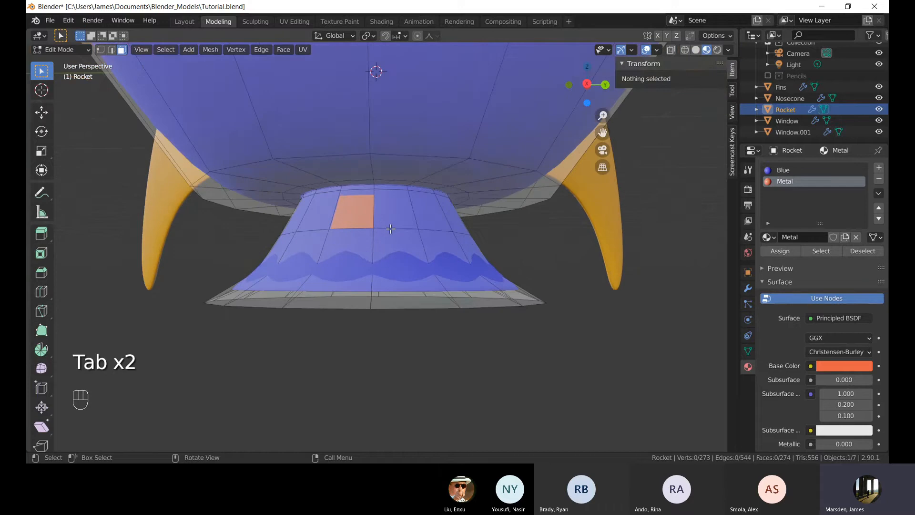
scroll(390, 228, "up", 4)
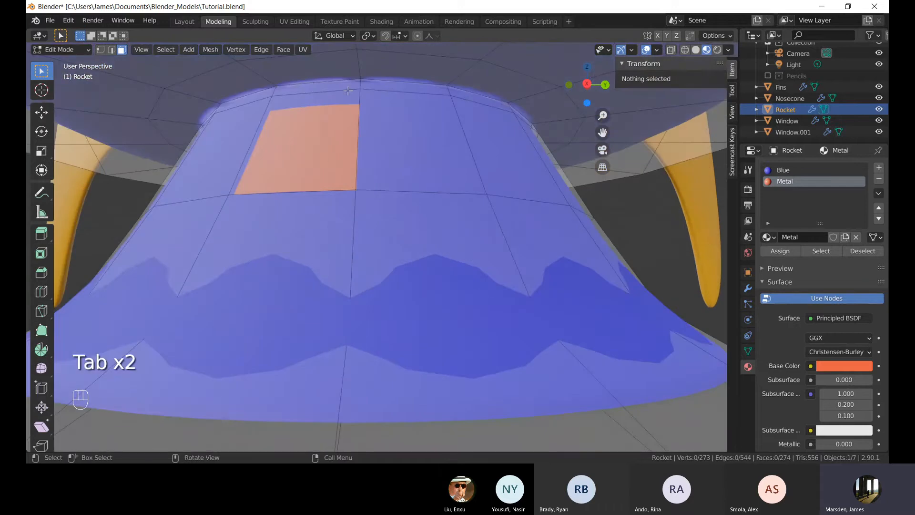
scroll(370, 171, "down", 6)
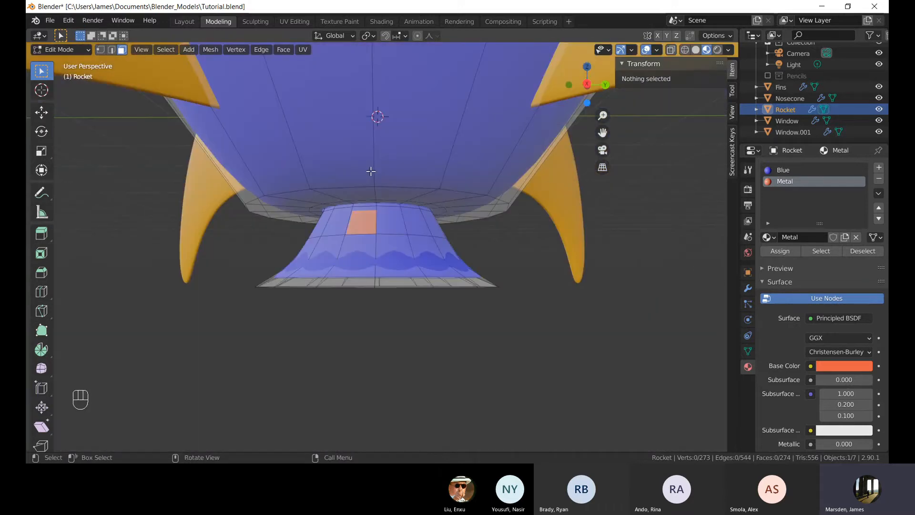
Loop-select face rings on the nozzle's upper band.
scroll(384, 197, "up", 4)
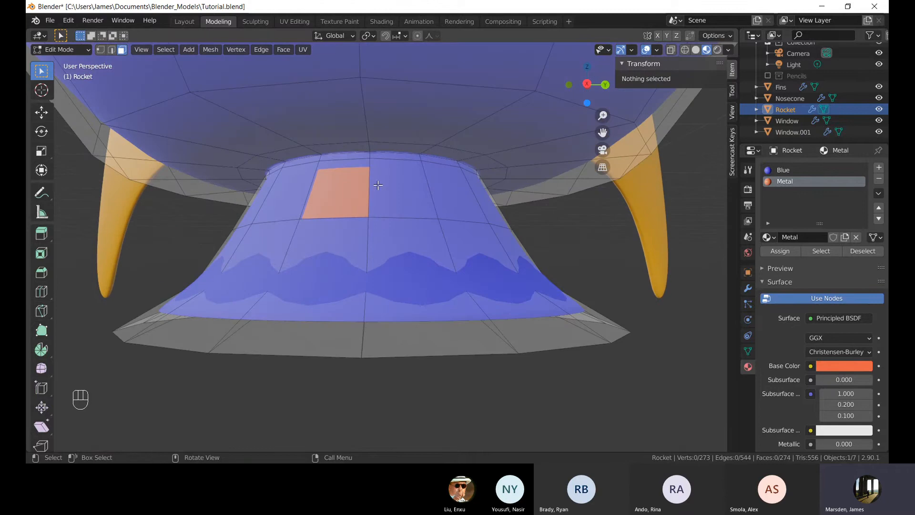
scroll(373, 167, "up", 2)
left_click(396, 197, "alt")
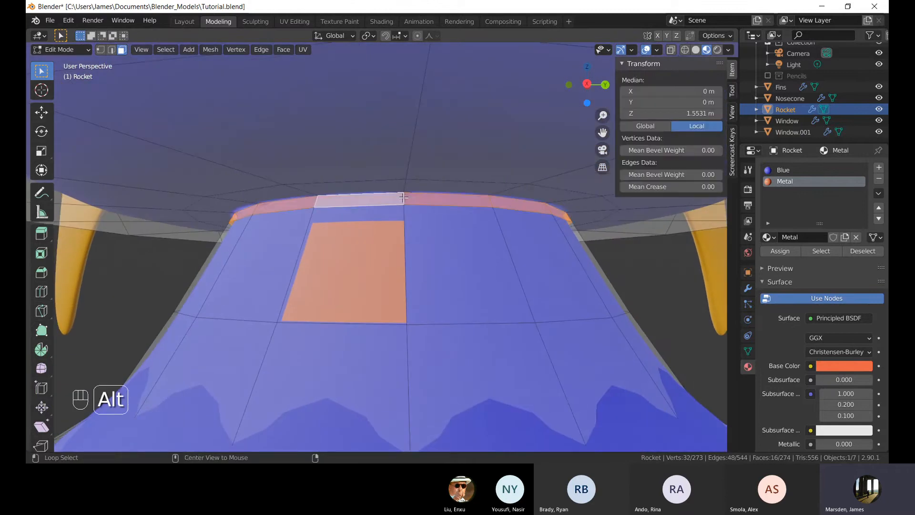
left_click(404, 216, "alt")
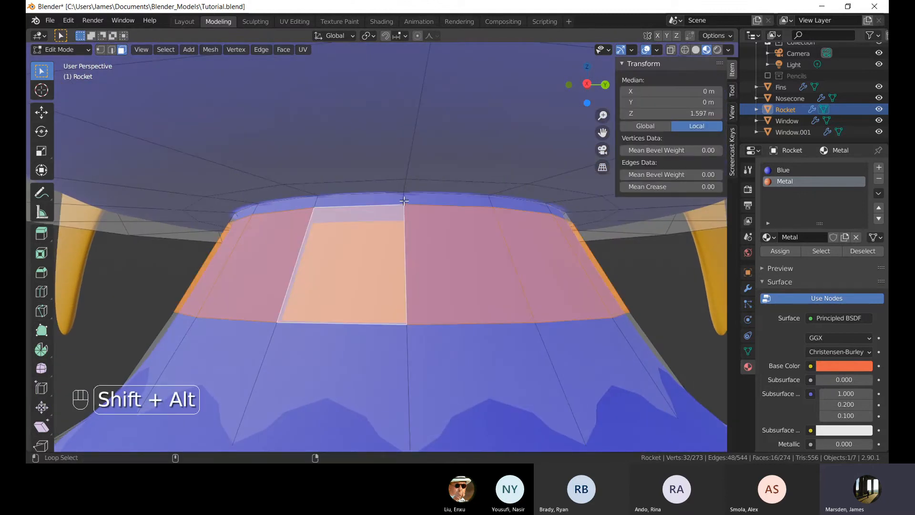
left_click(404, 204, "alt+shift")
middle_click_drag(431, 266, 409, 235)
scroll(413, 253, "down", 3)
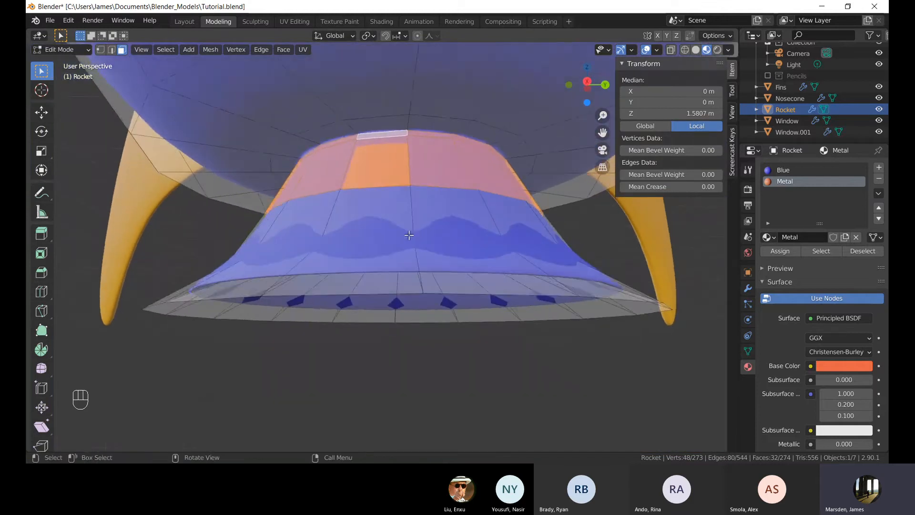
key("KP_1")
middle_click_drag(484, 278, 280, 254, "shift")
left_click(485, 383)
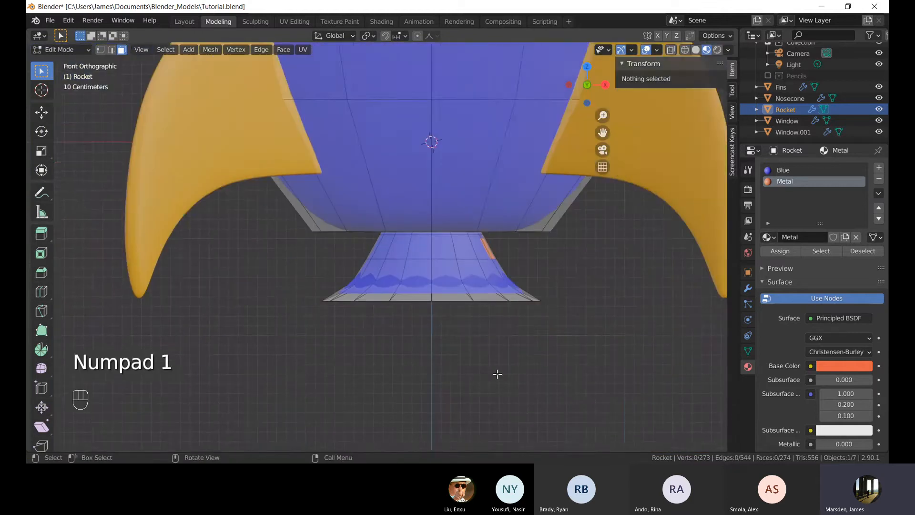
Turn on X-ray, box-select the nozzle's faces in front view, assign them the Metal material and return to Object Mode.
middle_click_drag(497, 374, 419, 337, "shift")
left_click(427, 328)
key("alt+z")
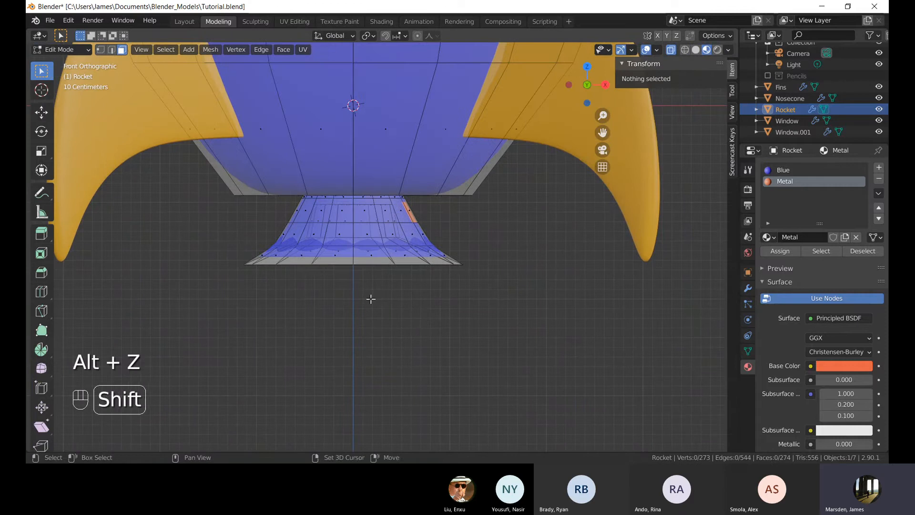
key("1")
key("3")
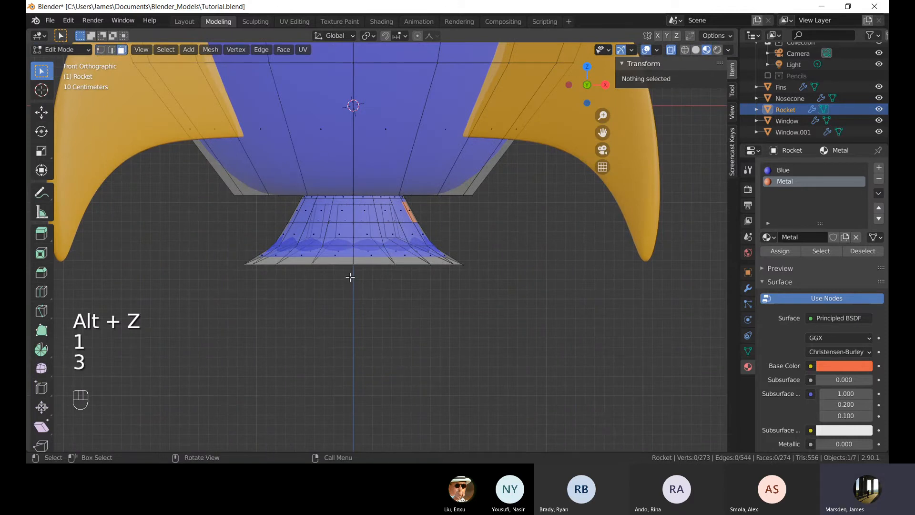
scroll(421, 306, "up", 4)
left_click_drag(655, 380, 137, 183)
mouse_move(427, 251)
middle_mouse_down()
mouse_move(430, 200)
mouse_move(434, 256)
middle_mouse_up()
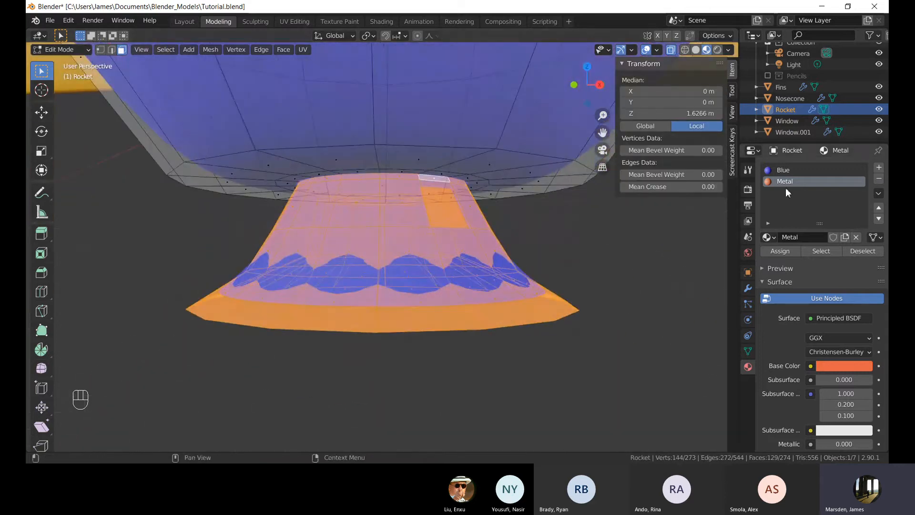
left_click(787, 253)
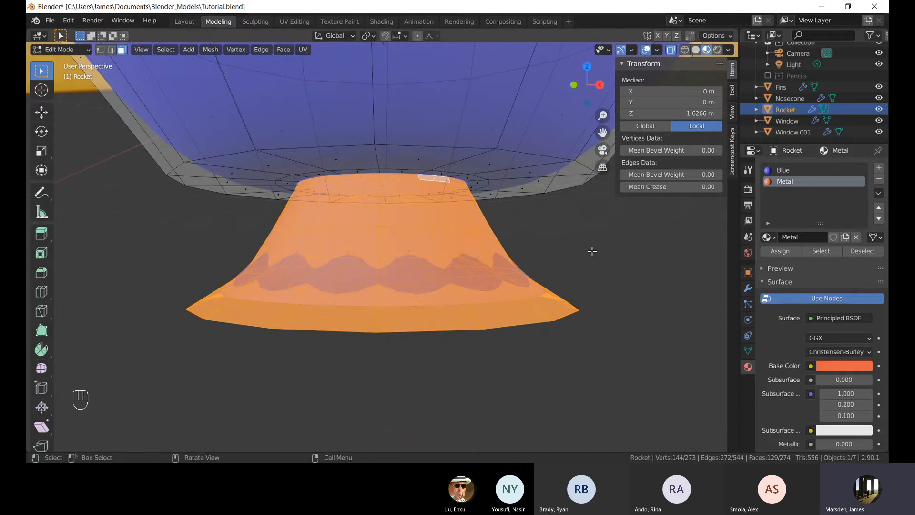
key("Tab")
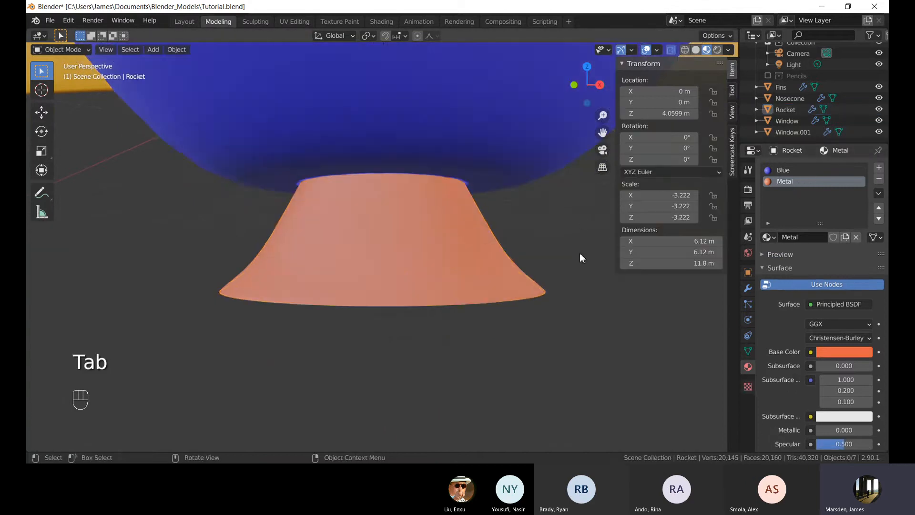
Set the Metal material's Metallic value to 0.874.
middle_click_drag(580, 252, 321, 203)
scroll(405, 236, "up", 6)
scroll(322, 204, "up", 3)
scroll(368, 220, "down", 4)
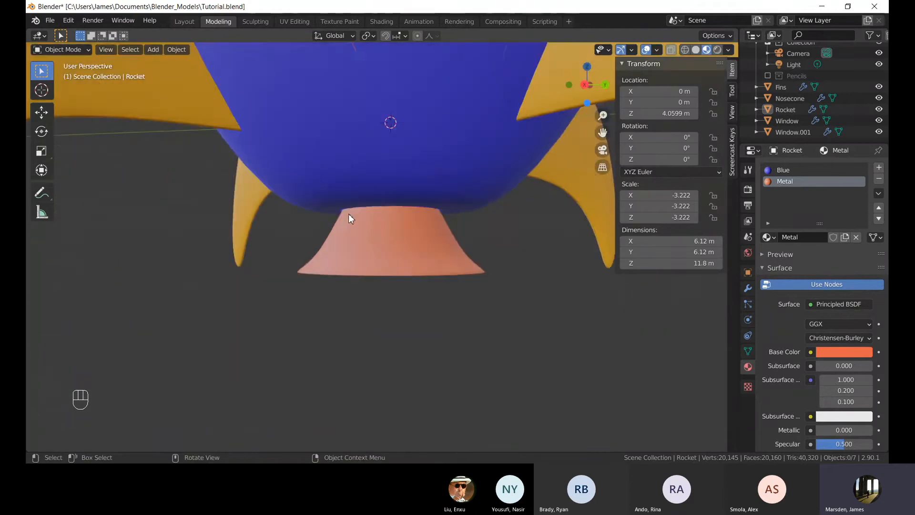
left_click(393, 203)
scroll(393, 203, "down", 2)
scroll(811, 329, "down", 5)
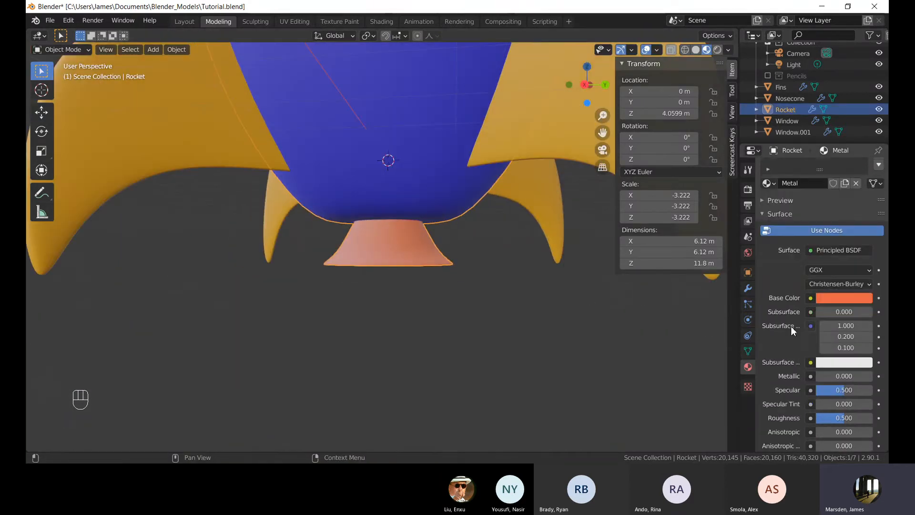
left_click_drag(831, 322, 857, 322)
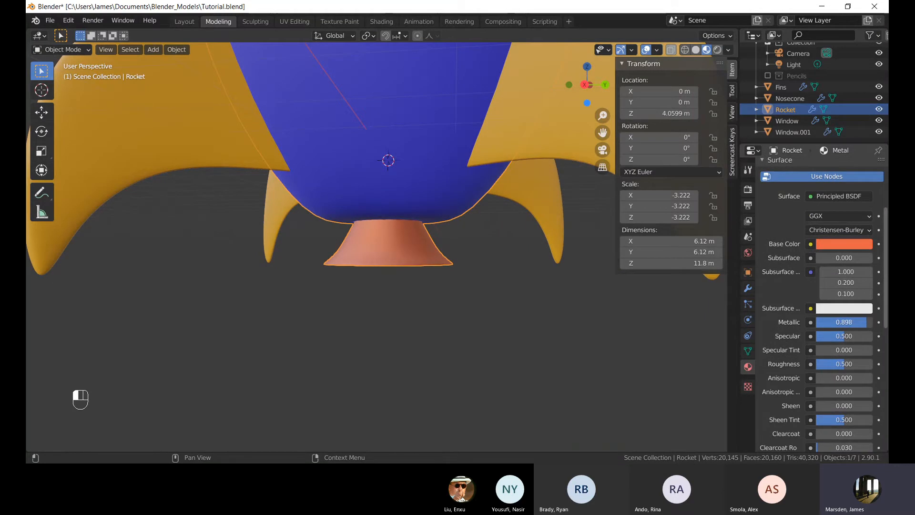
left_click_drag(858, 323, 866, 322)
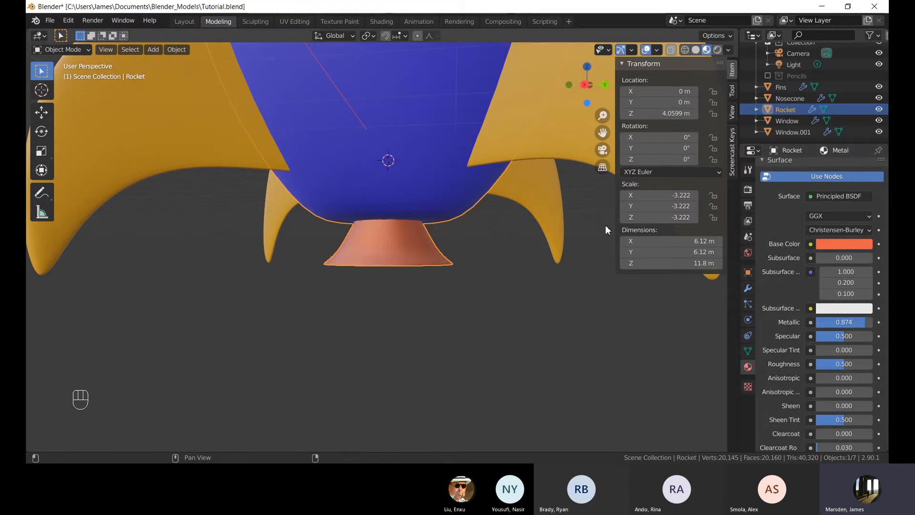
Lower the Metal material's Roughness to 0.146.
scroll(537, 211, "down", 1)
scroll(537, 210, "up", 2)
scroll(845, 345, "down", 5)
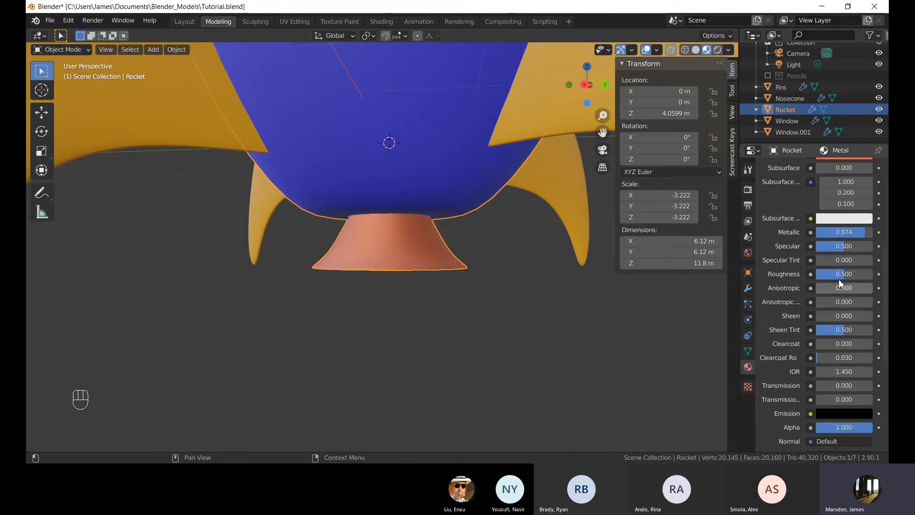
left_click_drag(839, 277, 823, 276)
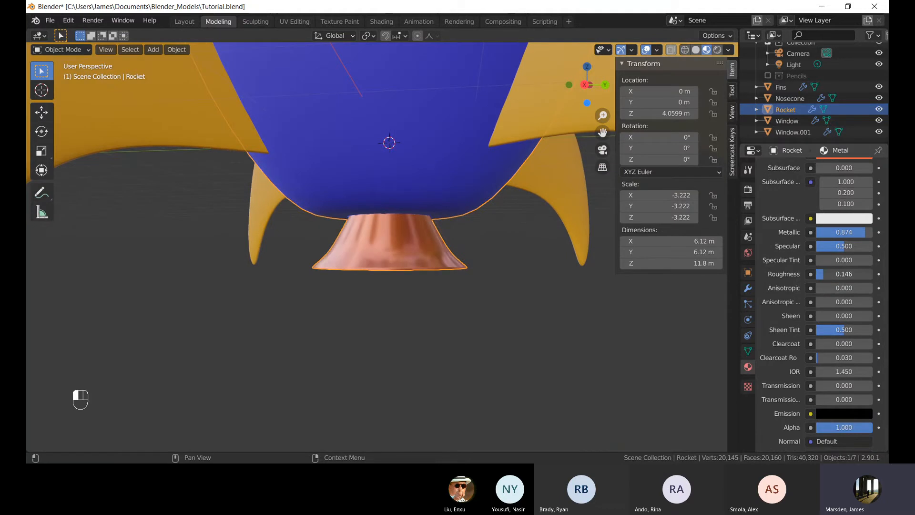
Select the lower porthole (Window) and give it the existing Metal material.
middle_click_drag(414, 237, 429, 245)
scroll(429, 245, "down", 3)
left_click(488, 276)
key("Tab")
middle_click_drag(487, 276, 534, 270)
key("Tab")
scroll(486, 291, "down", 5)
middle_click_drag(486, 291, 445, 267)
scroll(429, 195, "down", 1)
middle_click_drag(445, 212, 478, 233, "shift")
scroll(436, 262, "up", 5)
left_click(433, 193)
middle_click_drag(470, 195, 439, 266, "shift")
scroll(462, 223, "up", 5)
scroll(439, 265, "up", 5)
scroll(519, 221, "down", 3)
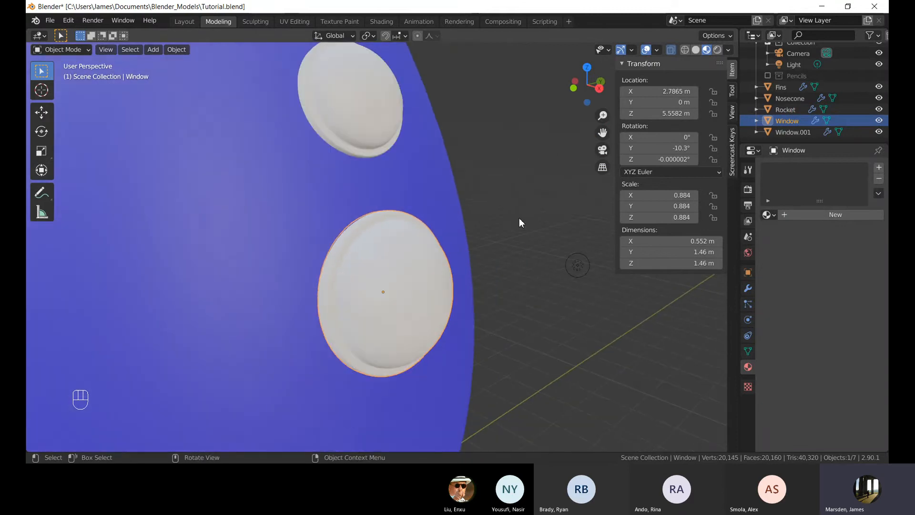
left_click(802, 215)
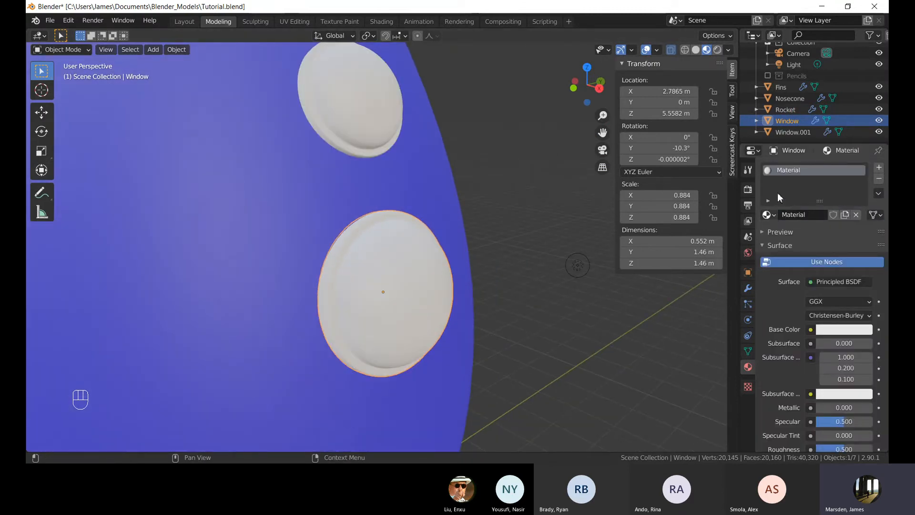
left_click(768, 215)
left_click(670, 275)
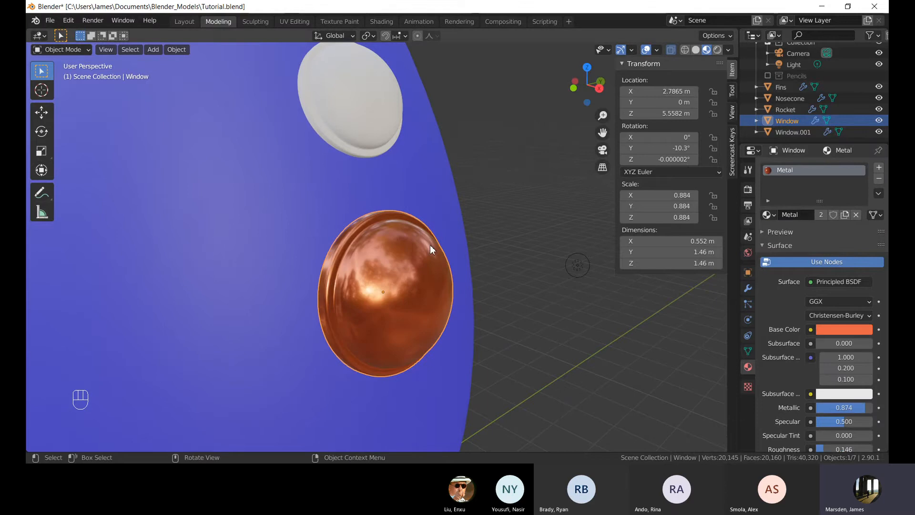
Select the upper porthole (Window.001) and give it the existing Metal material too.
left_click(336, 91)
middle_click_drag(393, 151, 420, 234, "shift")
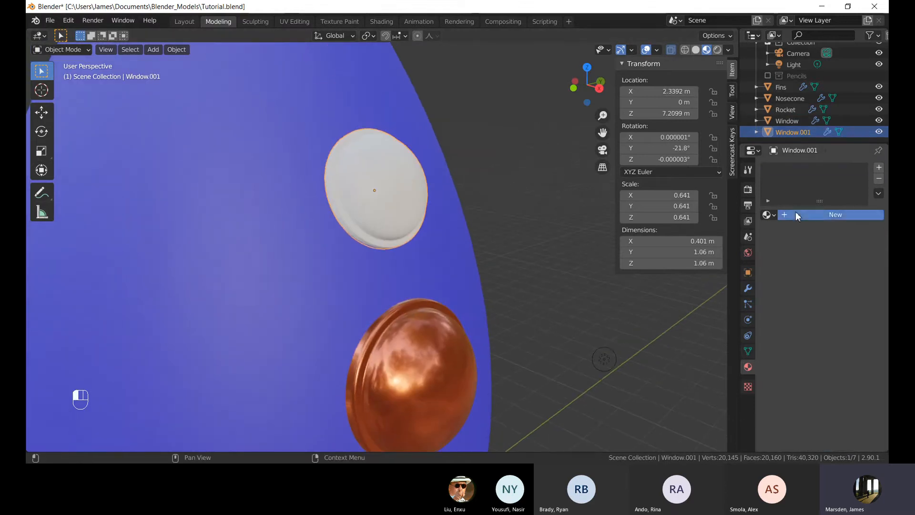
left_click(796, 211)
left_click(768, 215)
left_click(668, 283)
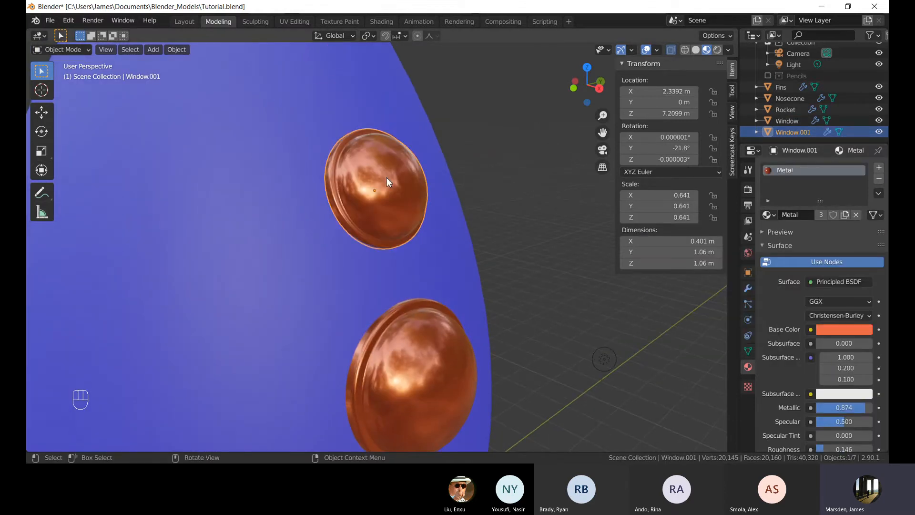
Select the lower porthole again and enter Edit Mode on it.
scroll(494, 276, "down", 5)
left_click(494, 277)
mouse_move(494, 272)
middle_mouse_down()
mouse_move(405, 283)
mouse_move(480, 275)
middle_mouse_up()
left_click(406, 271)
middle_click_drag(407, 270, 564, 277)
scroll(564, 279, "up", 2)
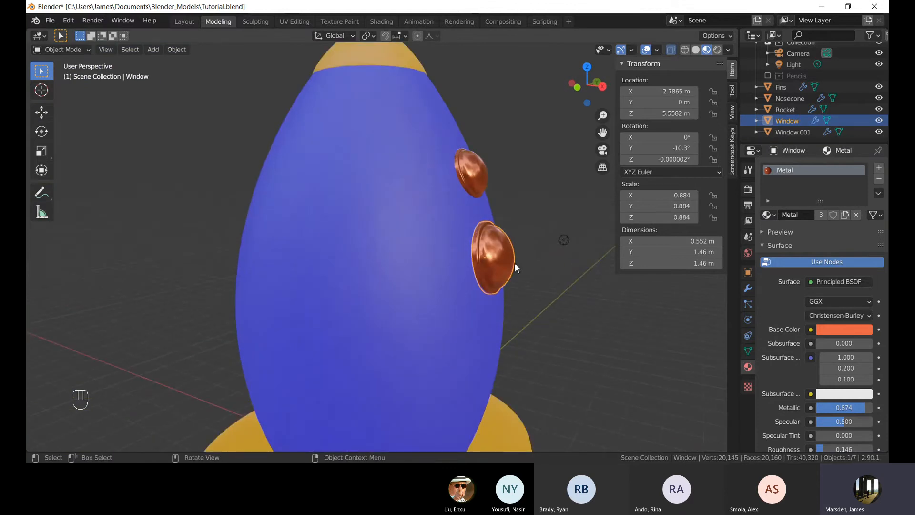
middle_click_drag(514, 262, 413, 308)
scroll(431, 313, "up", 4)
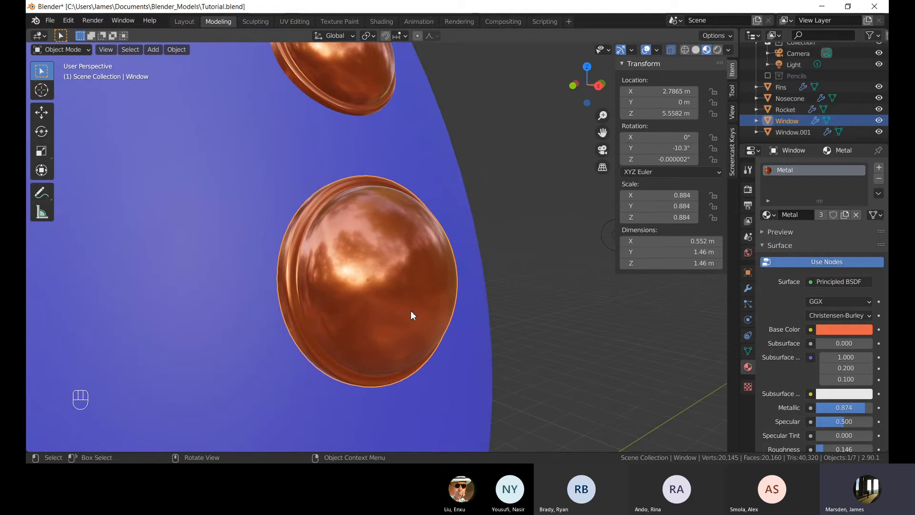
scroll(432, 312, "down", 4)
middle_click_drag(395, 276, 401, 274)
key("Tab")
scroll(359, 298, "up", 4)
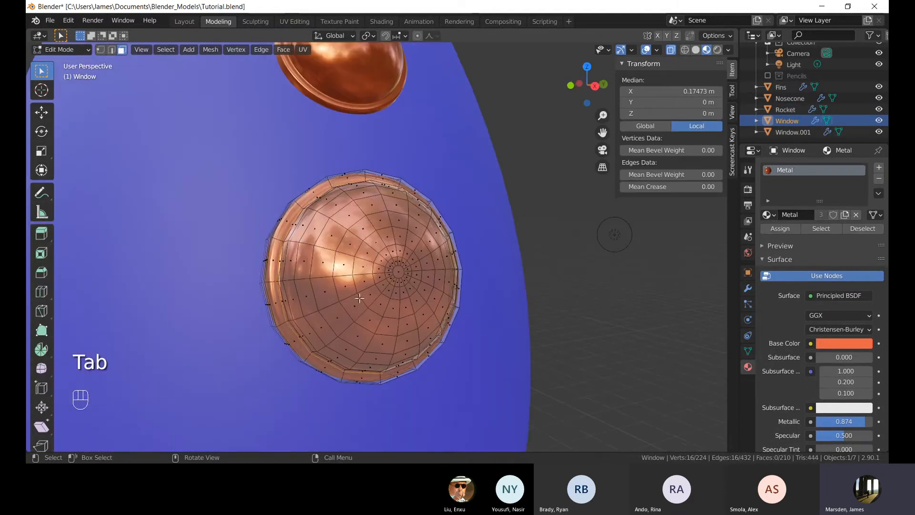
Loop-select several concentric face rings on the porthole's dome.
left_click(298, 268, "alt")
middle_click_drag(298, 268, 376, 259)
left_click(341, 241, "alt")
left_click(342, 245, "alt")
left_click(338, 241, "alt")
scroll(376, 259, "up", 4)
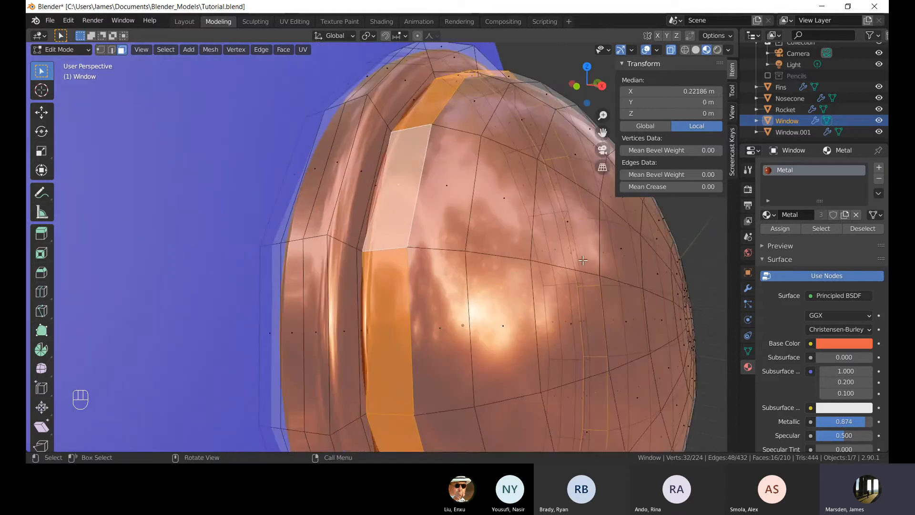
scroll(537, 245, "down", 5)
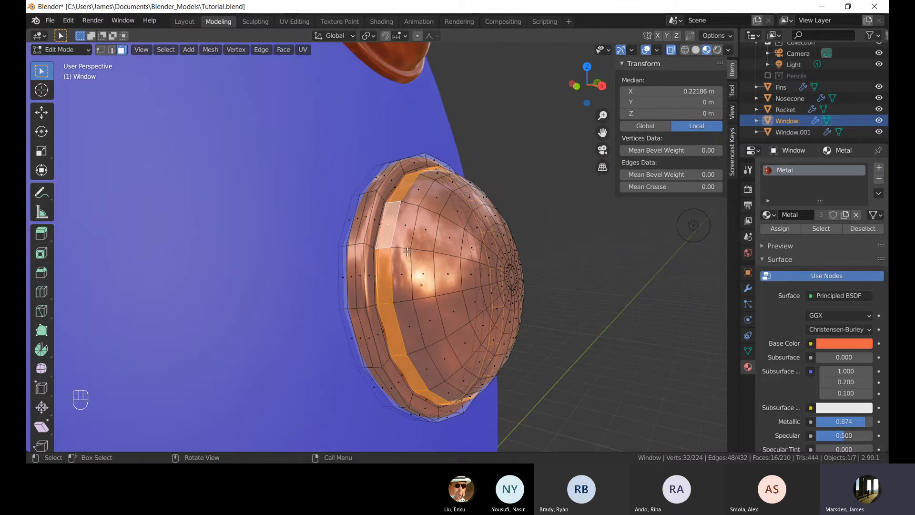
left_click(407, 250, "alt+shift")
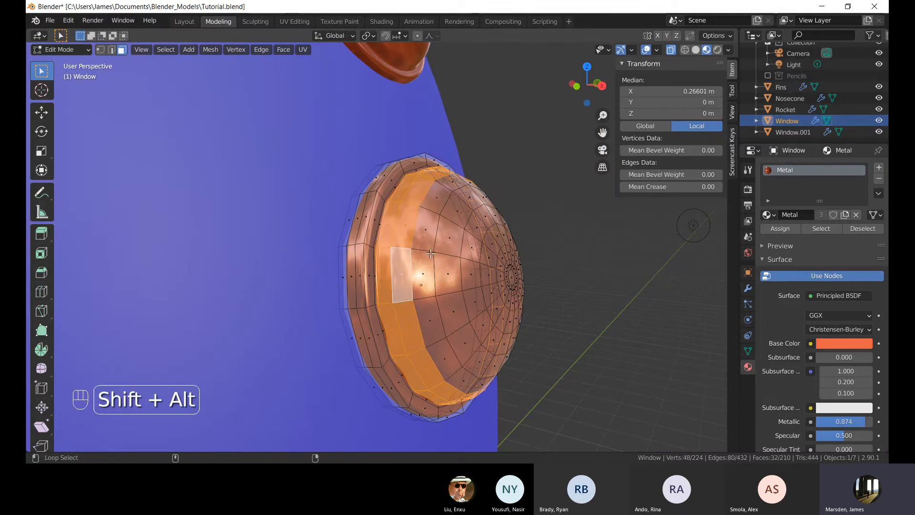
left_click(452, 261, "alt+shift")
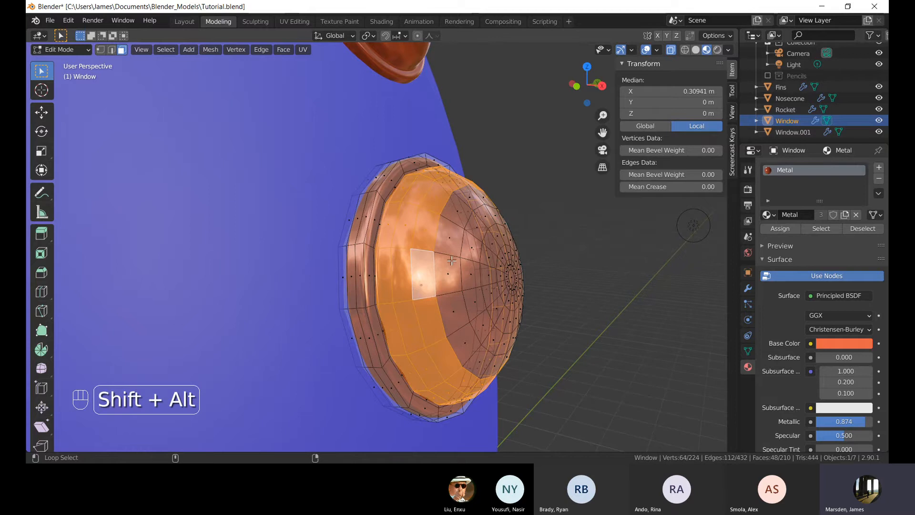
left_click(466, 264, "alt+shift")
left_click(481, 268, "alt+shift")
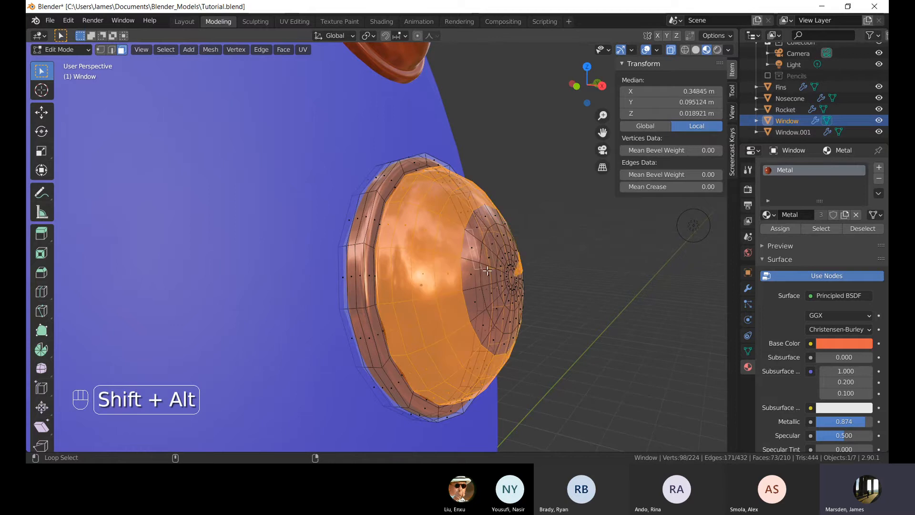
middle_click_drag(527, 262, 420, 231)
left_click(363, 280)
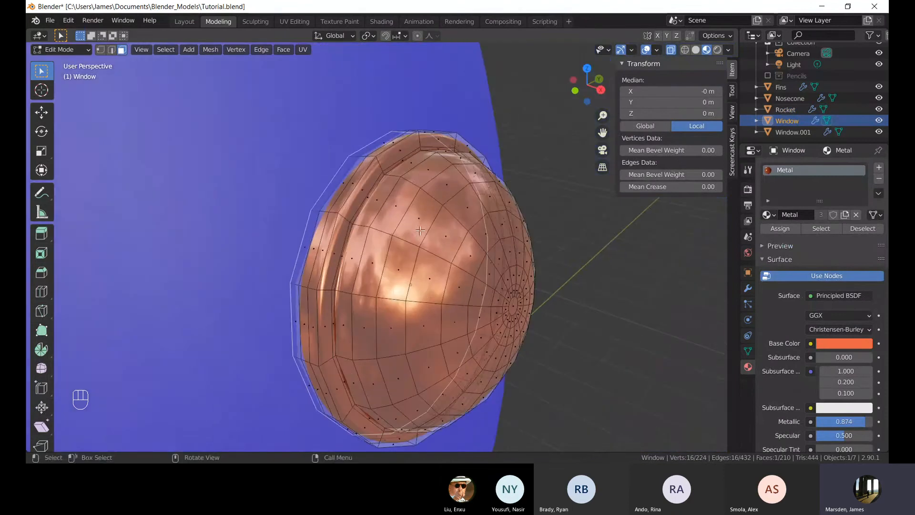
left_click(392, 179, "alt")
left_click(410, 185, "alt+shift")
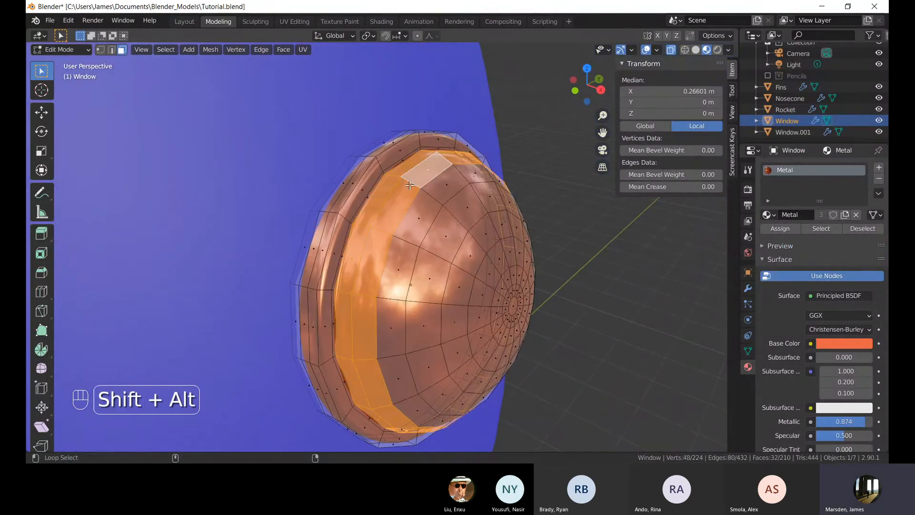
left_click(433, 203, "alt+shift")
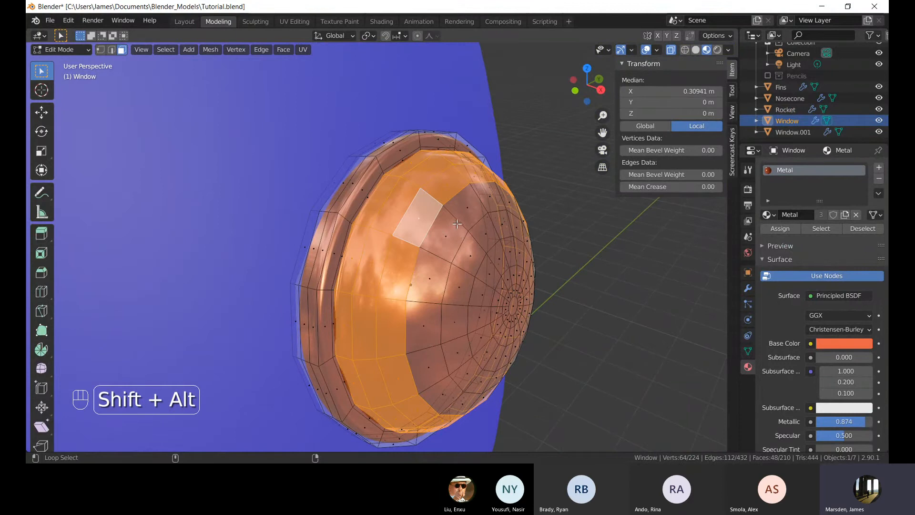
left_click(470, 238, "alt+shift")
left_click(480, 251, "alt+shift")
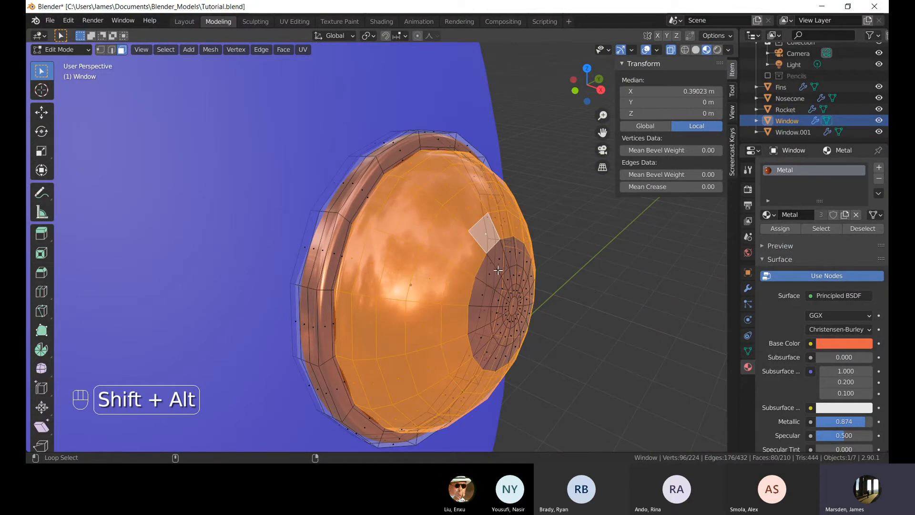
middle_click_drag(562, 302, 500, 265)
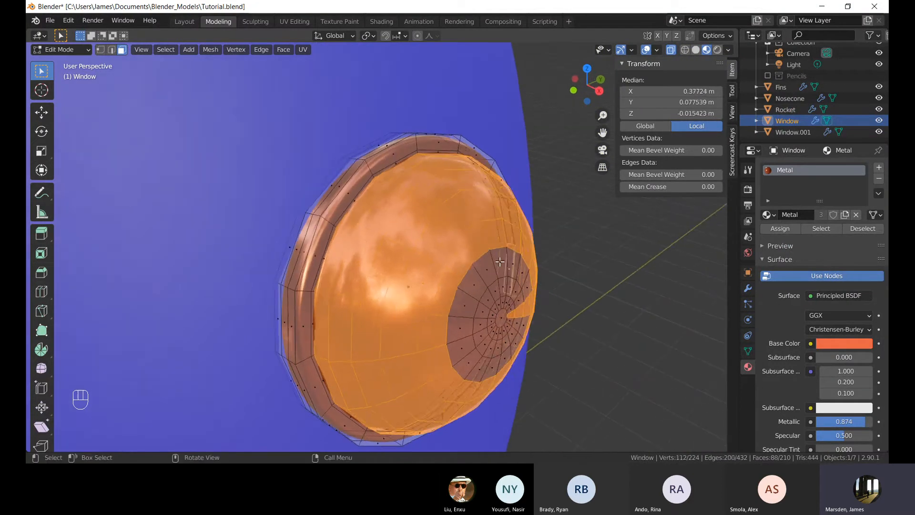
Loop-select a face ring near the porthole's rim, then add a new material slot named Glass and assign it.
left_click(383, 183)
left_click(381, 184, "alt+shift")
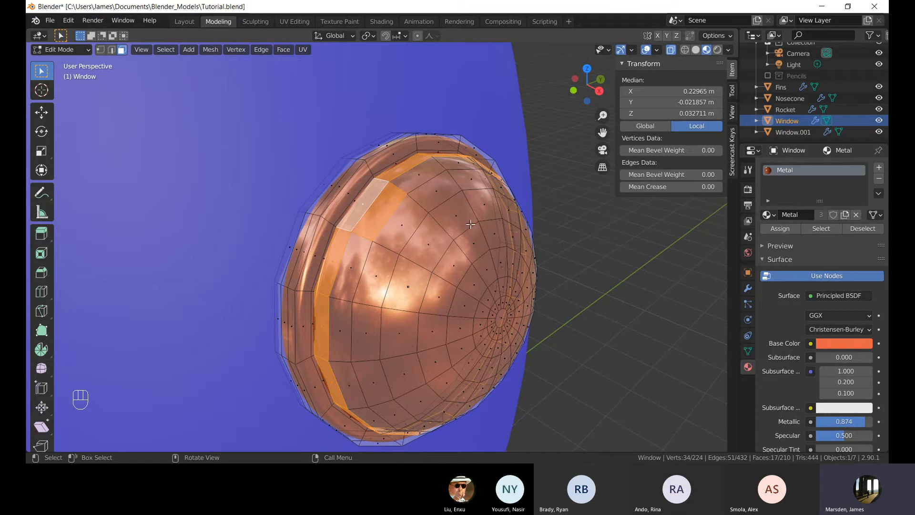
middle_click_drag(471, 224, 668, 205)
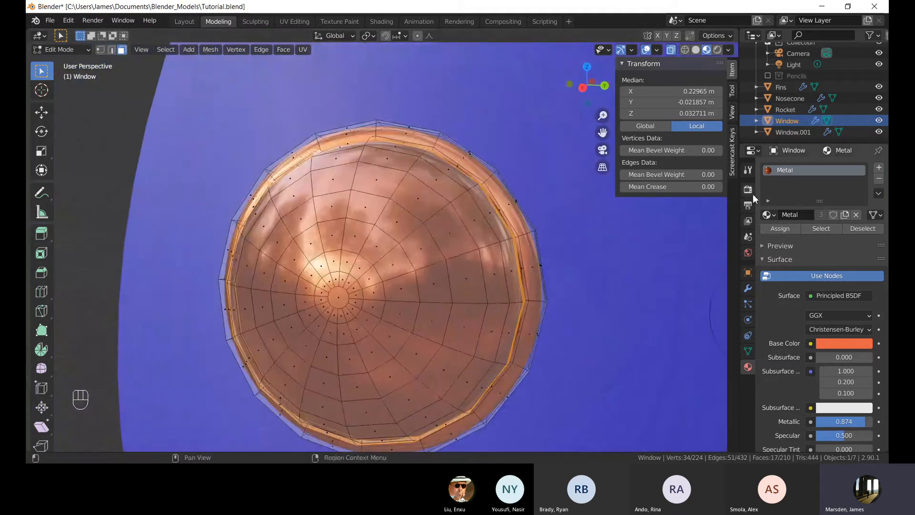
left_click(772, 215)
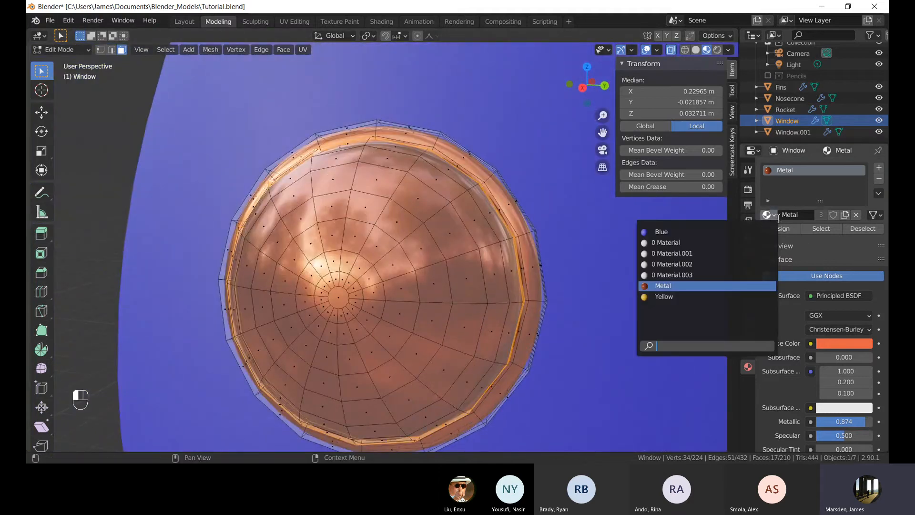
left_click(880, 167)
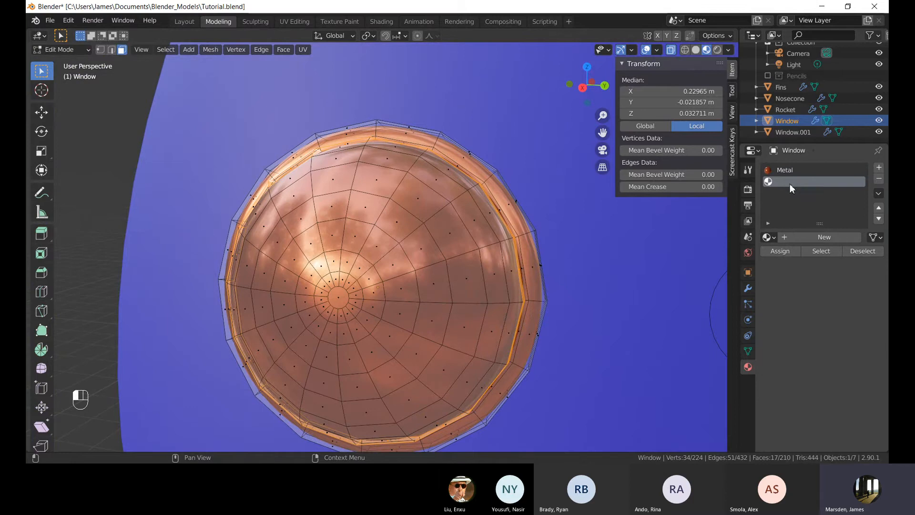
left_click(830, 237)
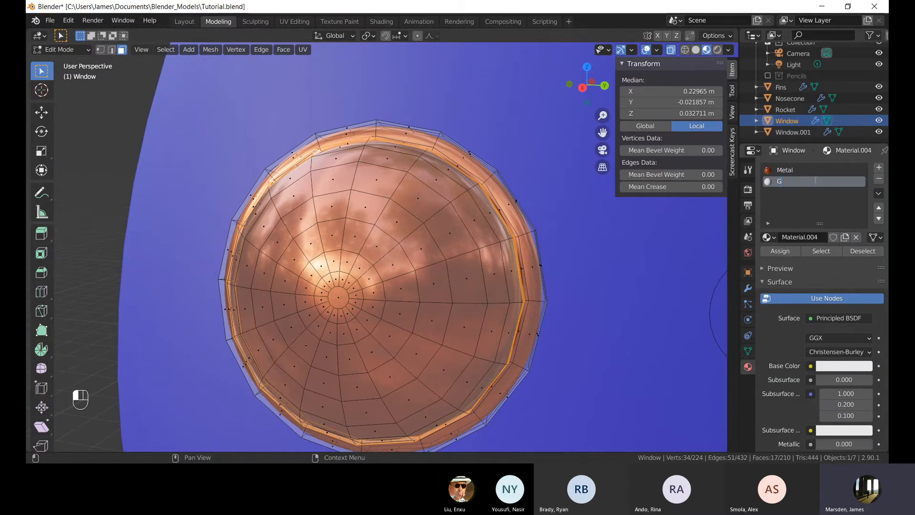
key("Return")
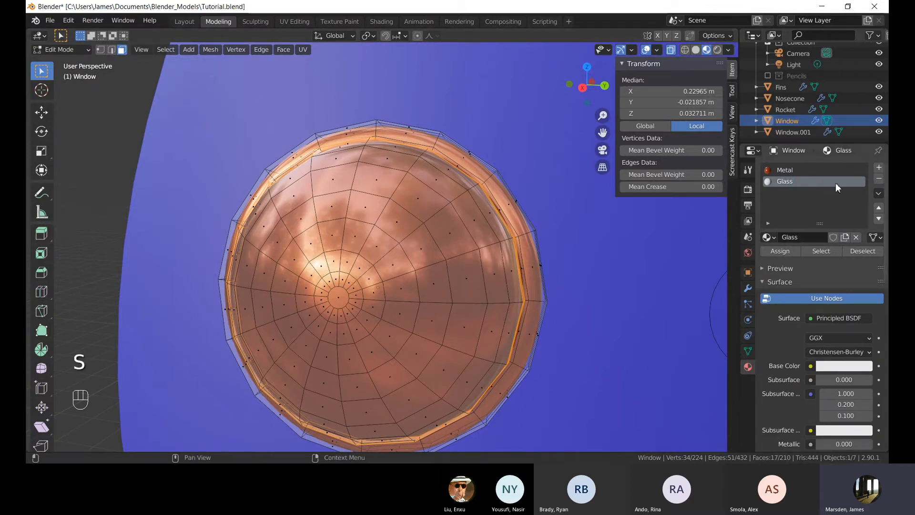
left_click(775, 254)
left_click(409, 222)
middle_click_drag(410, 222, 458, 220)
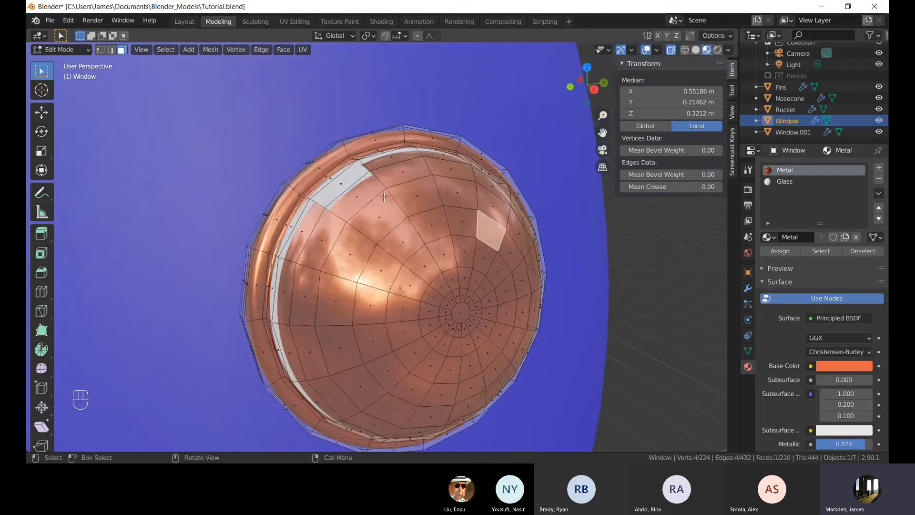
left_click(396, 173, "alt")
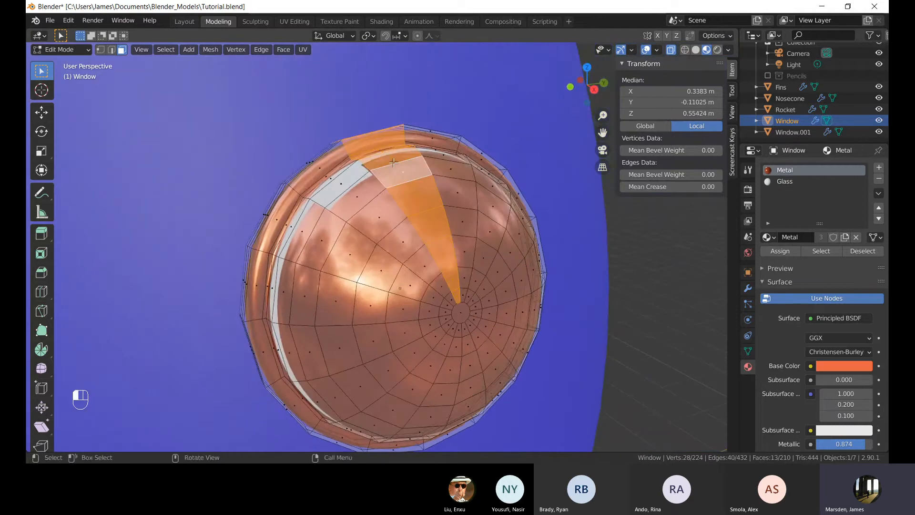
left_click(421, 156, "alt")
left_click(419, 156, "alt")
middle_click_drag(420, 156, 410, 233)
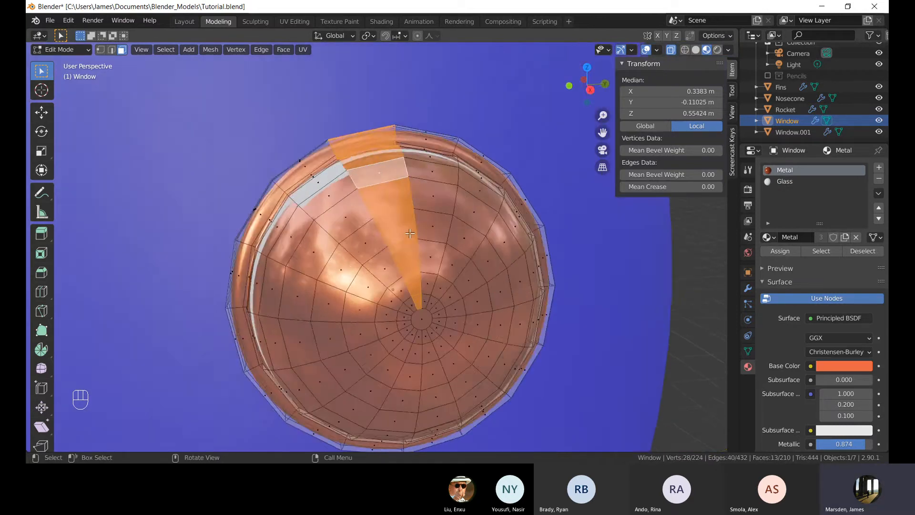
scroll(410, 233, "down", 3)
left_click_drag(436, 323, 339, 224)
middle_click_drag(339, 224, 615, 223)
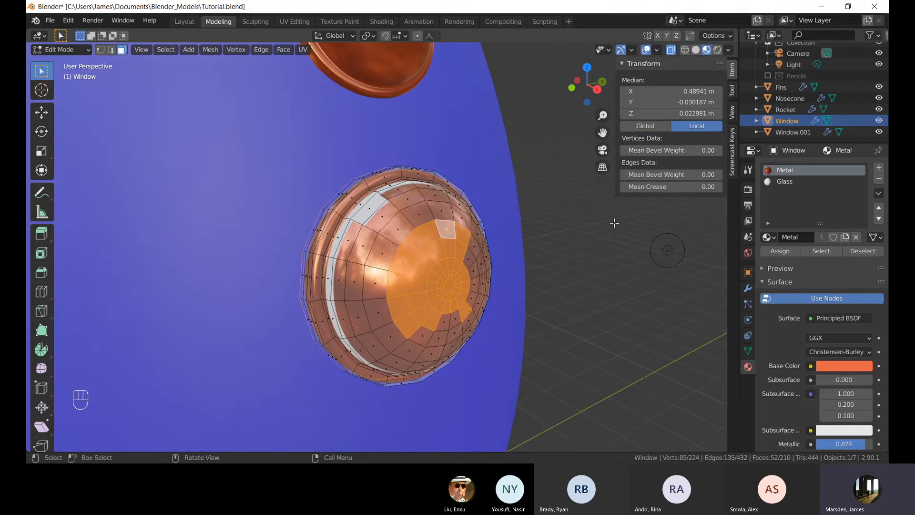
left_click(600, 271)
key("ctrl+z")
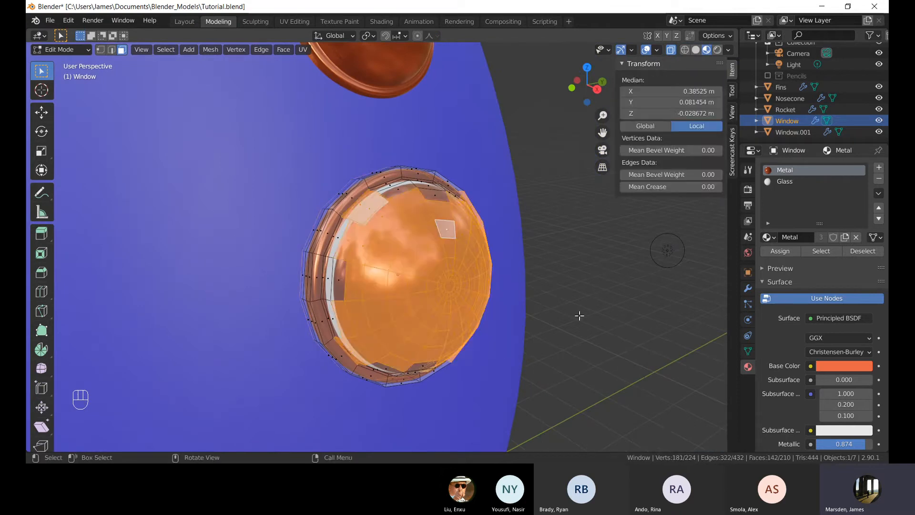
Circle-select the central faces of the porthole's dome and assign them the Glass material.
left_click(578, 314)
middle_click_drag(517, 266, 542, 249)
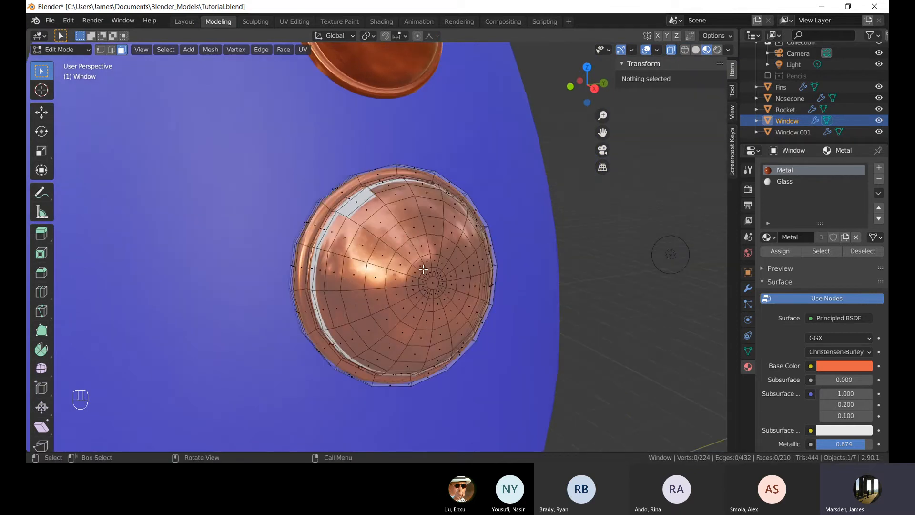
scroll(424, 269, "up", 1)
key("c")
mouse_move(386, 256)
left_mouse_down()
mouse_move(409, 267)
mouse_move(328, 293)
mouse_move(331, 315)
mouse_move(382, 343)
mouse_move(409, 263)
mouse_move(413, 209)
mouse_move(420, 369)
left_mouse_up()
right_click(437, 317)
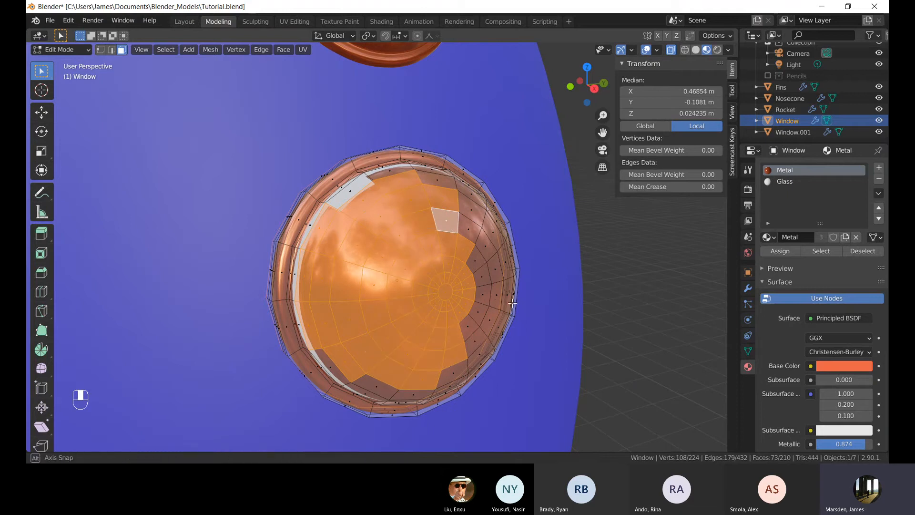
middle_click_drag(512, 302, 510, 286)
left_click(782, 182)
left_click(782, 250)
mouse_move(362, 306)
middle_mouse_down()
mouse_move(344, 330)
mouse_move(322, 262)
middle_mouse_up()
left_click(346, 219, "alt+shift")
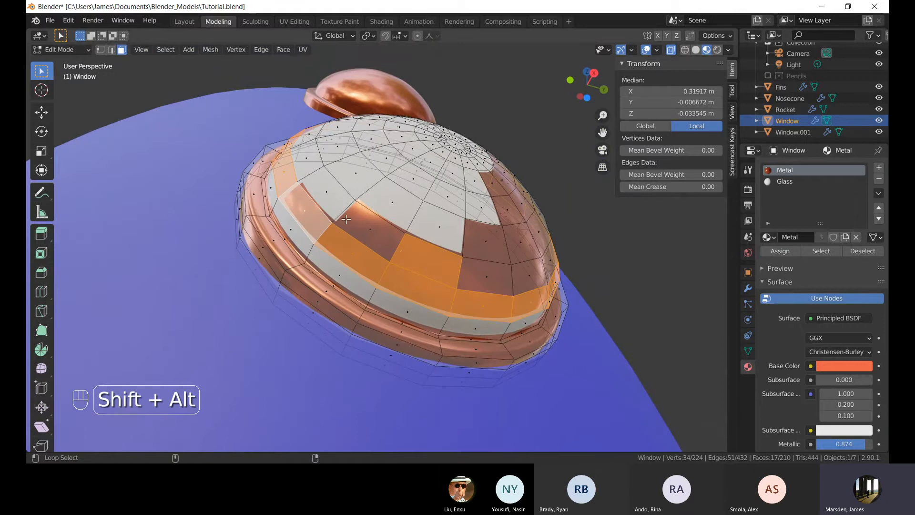
left_click(390, 177, "alt+shift")
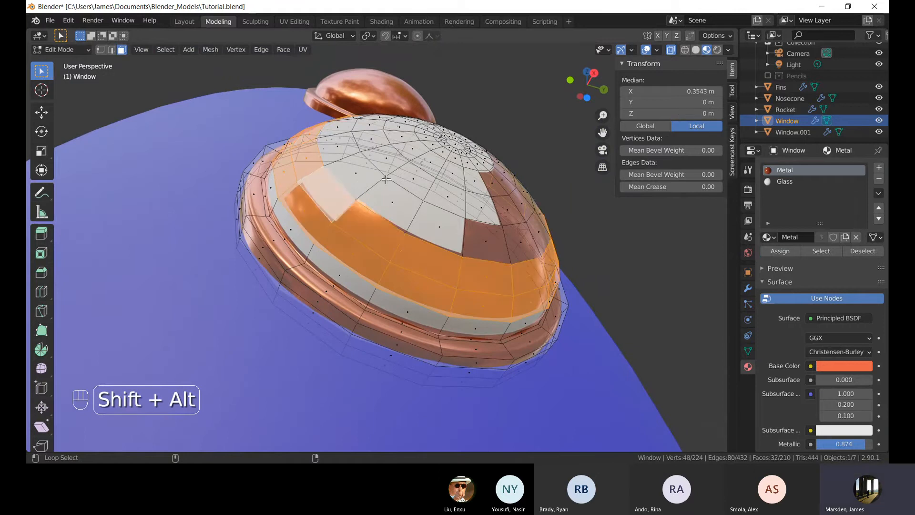
left_click(385, 179, "alt+shift")
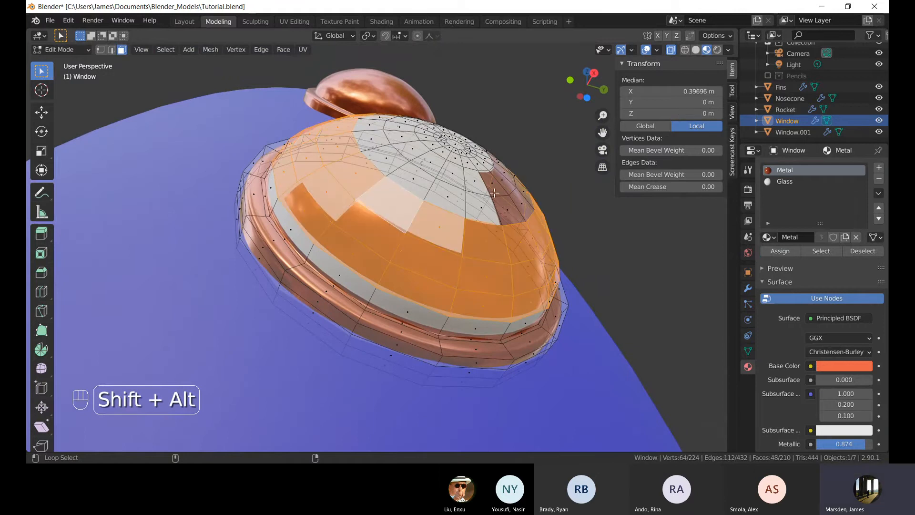
left_click(409, 164, "alt+shift")
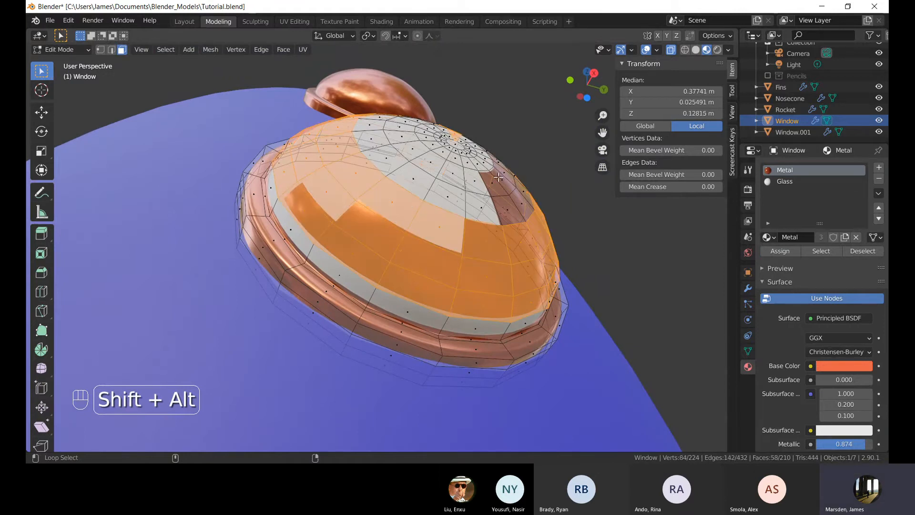
left_click(410, 165, "alt")
left_click(411, 165, "alt+shift")
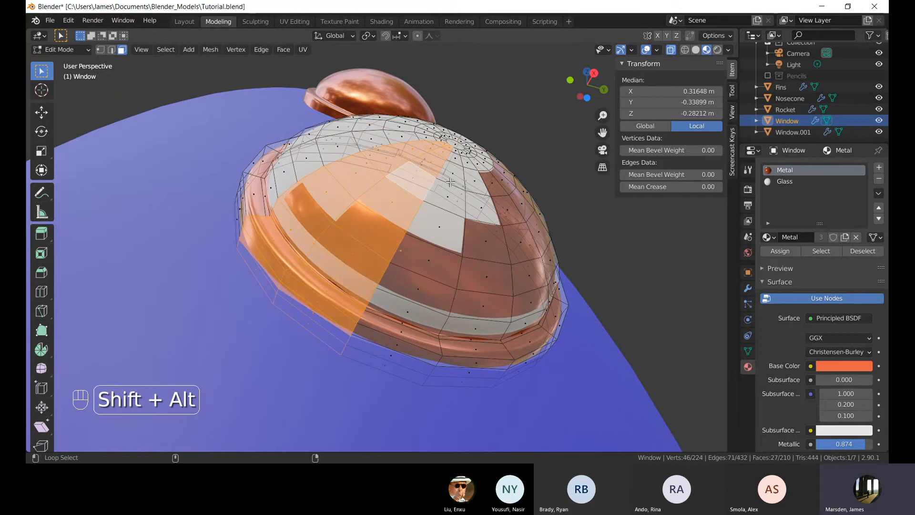
middle_click_drag(450, 182, 533, 193)
scroll(417, 220, "up", 2)
middle_click_drag(418, 221, 408, 214)
left_click(193, 219)
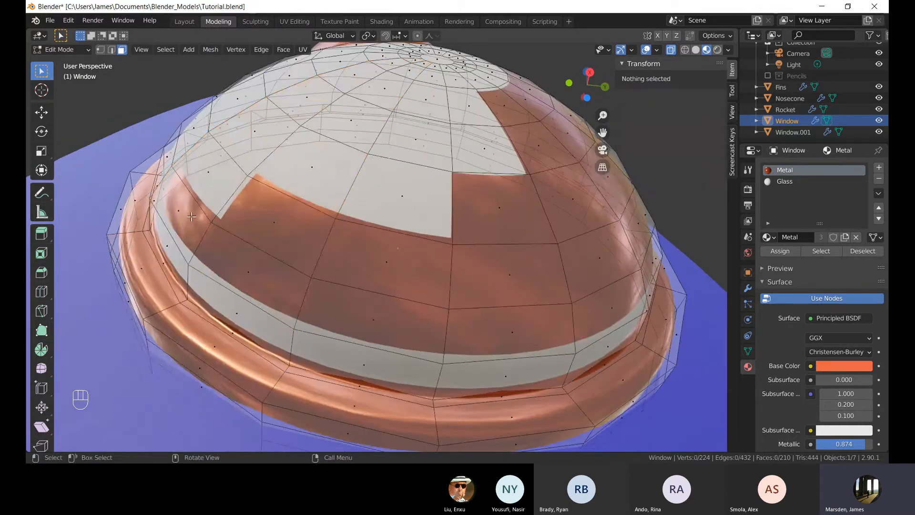
Select the remaining copper faces of the porthole's dome one by one and assign them the Glass material.
left_click(194, 220)
left_click(243, 264, "shift")
left_click(274, 232, "shift")
left_click(384, 270, "shift")
left_click(373, 316, "shift")
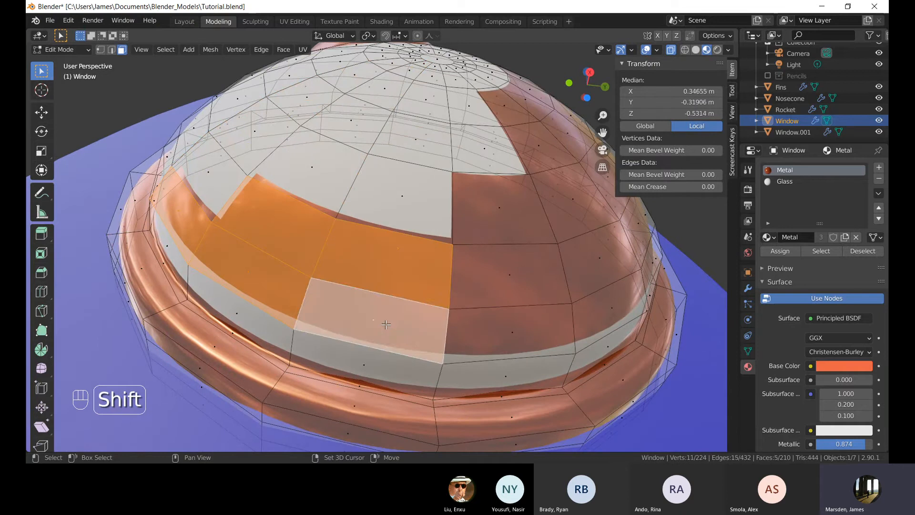
left_click(501, 326, "shift")
left_click(506, 273, "shift")
left_click(498, 200, "shift")
left_click(566, 207, "shift")
middle_click_drag(567, 207, 462, 241)
key("alt+z")
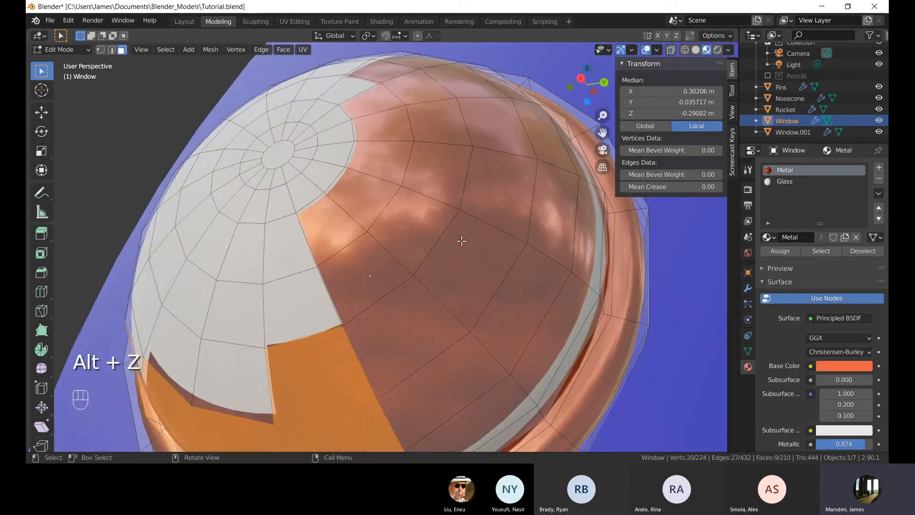
left_click(326, 232, "shift")
left_click(365, 294, "shift")
left_click(411, 340, "shift")
left_click(481, 413, "shift")
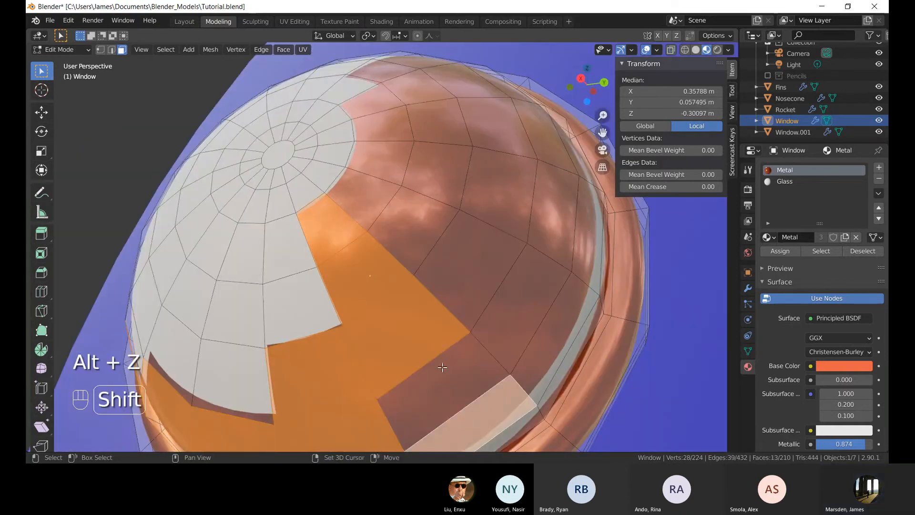
left_click(443, 367, "shift")
left_click(524, 296, "shift")
left_click(456, 255, "shift")
left_click(411, 226, "shift")
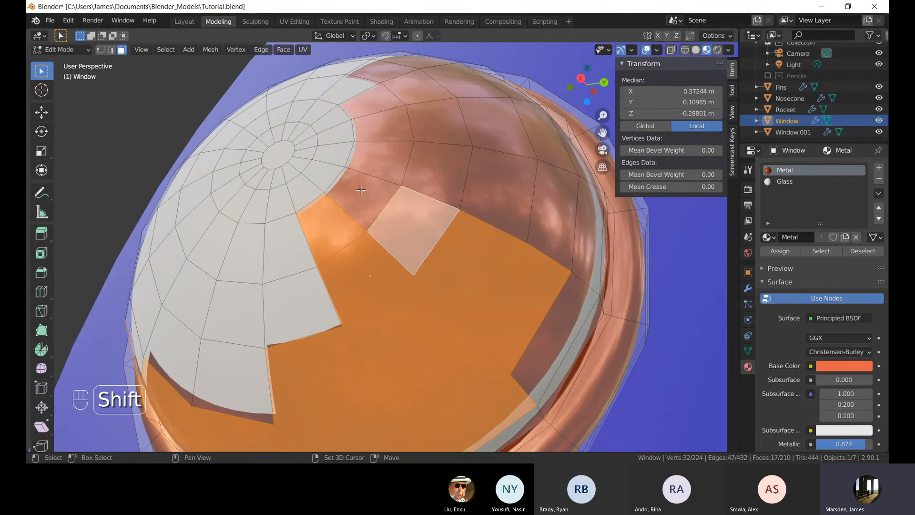
left_click(364, 193, "shift")
left_click(459, 183, "shift")
left_click(498, 191, "shift")
left_click(402, 158, "shift")
left_click(391, 129, "shift")
left_click(380, 104, "shift")
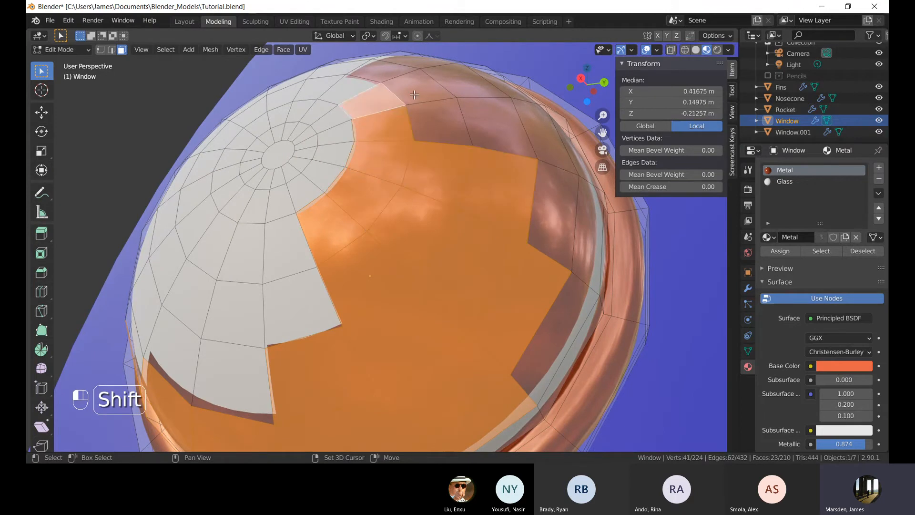
left_click(414, 89, "shift")
left_click(436, 118, "shift")
middle_click_drag(436, 125, 411, 215)
left_click(366, 225, "shift")
left_click(414, 183, "shift")
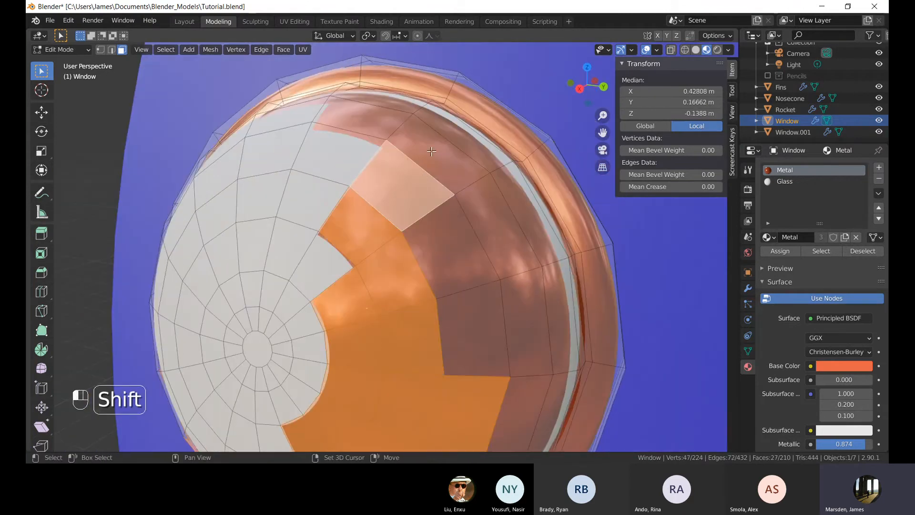
left_click(379, 113, "shift")
left_click(439, 157, "shift")
left_click(782, 182)
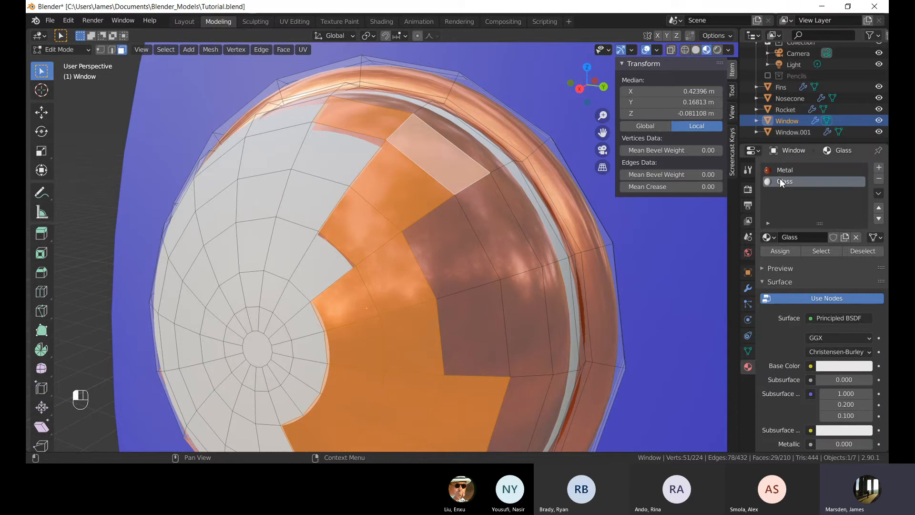
left_click(787, 252)
Leave Edit Mode and examine the glazed porthole on the rocket from further out.
scroll(453, 234, "down", 6)
left_click(424, 239)
scroll(429, 267, "down", 5)
middle_click_drag(305, 312, 361, 284)
scroll(361, 284, "down", 4)
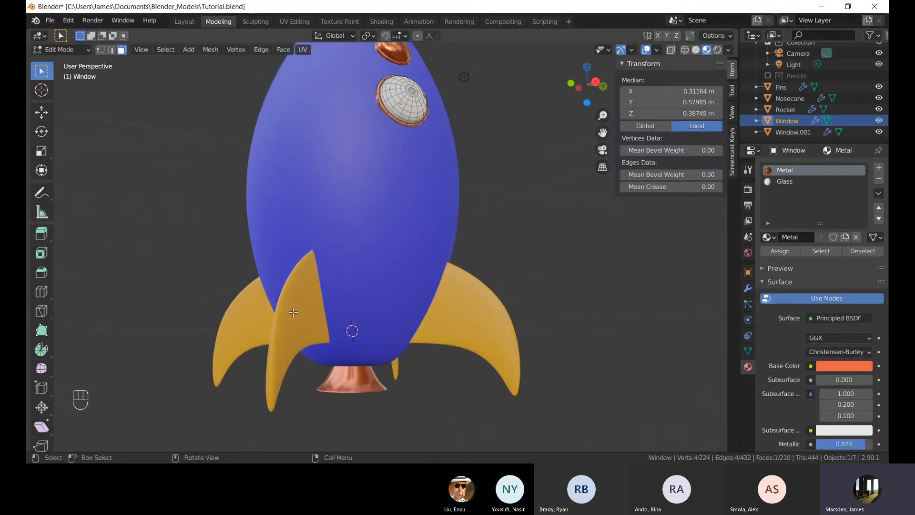
middle_click_drag(263, 310, 250, 311)
key("Tab")
left_click(288, 315)
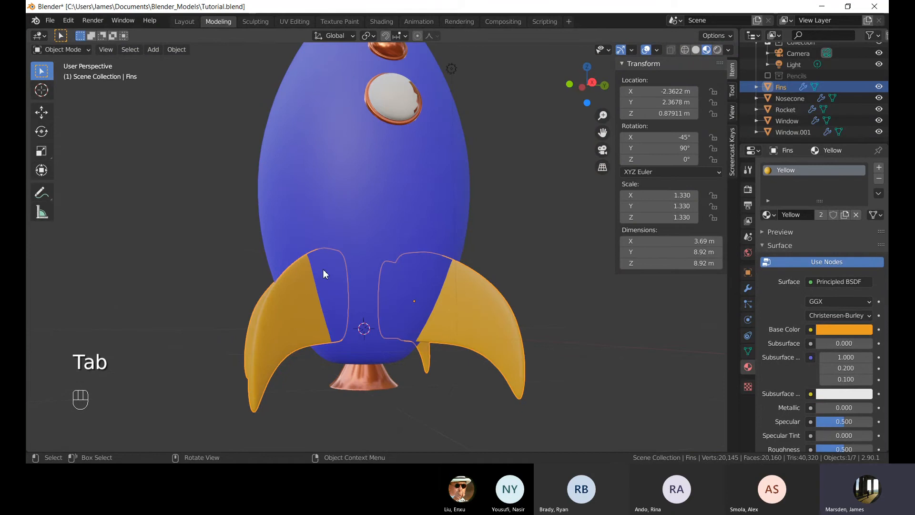
key("Tab")
middle_click_drag(416, 211, 417, 230, "shift")
scroll(405, 157, "up", 3)
key("Tab")
Select more copper faces around the lower porthole dome's rim and assign them the Glass material.
left_click(417, 167)
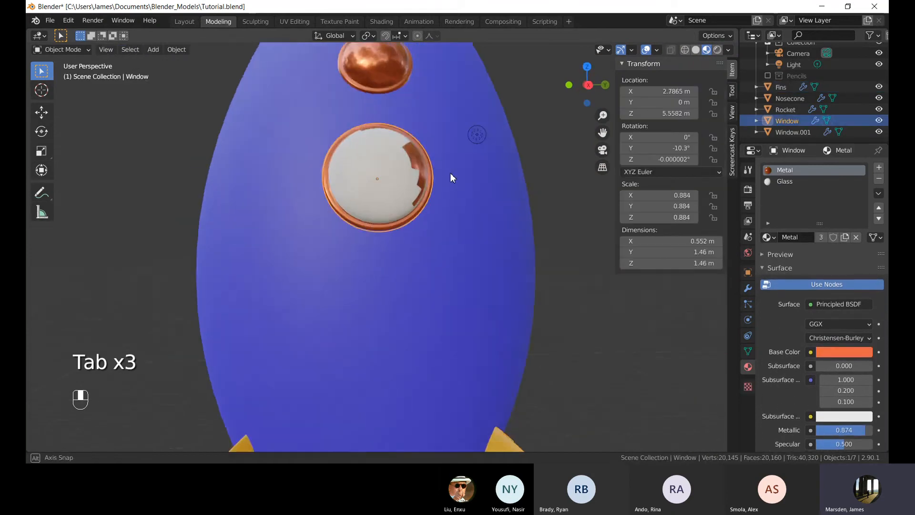
key("Tab")
scroll(429, 162, "up", 2)
scroll(388, 210, "up", 1)
middle_click_drag(414, 146, 355, 233, "shift")
scroll(341, 186, "up", 4)
left_click(329, 128, "shift")
left_click(286, 136, "shift")
left_click(358, 200, "shift")
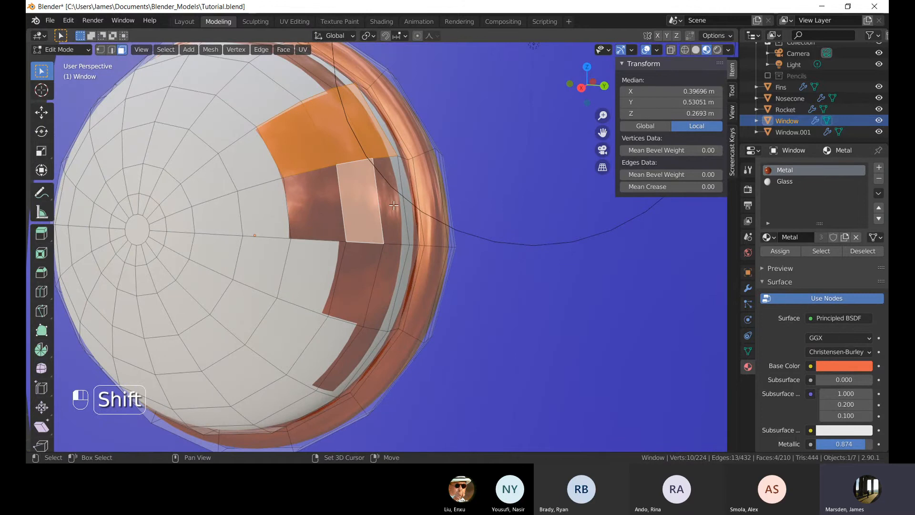
left_click(313, 205, "shift")
left_click(355, 284, "shift")
left_click(342, 361, "shift")
left_click(385, 291, "shift")
left_click(390, 200, "shift")
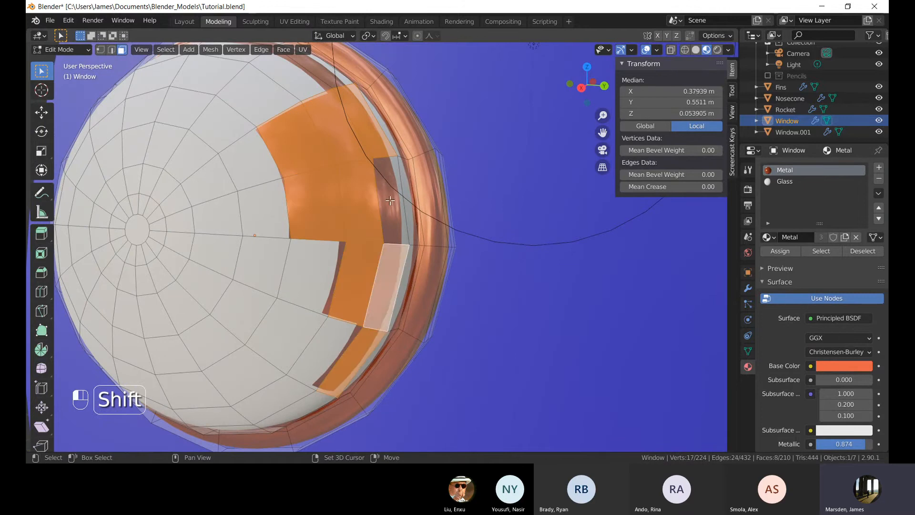
middle_click_drag(288, 138, 315, 190)
left_click(390, 280, "shift")
left_click(326, 257, "shift")
left_click(229, 260, "shift")
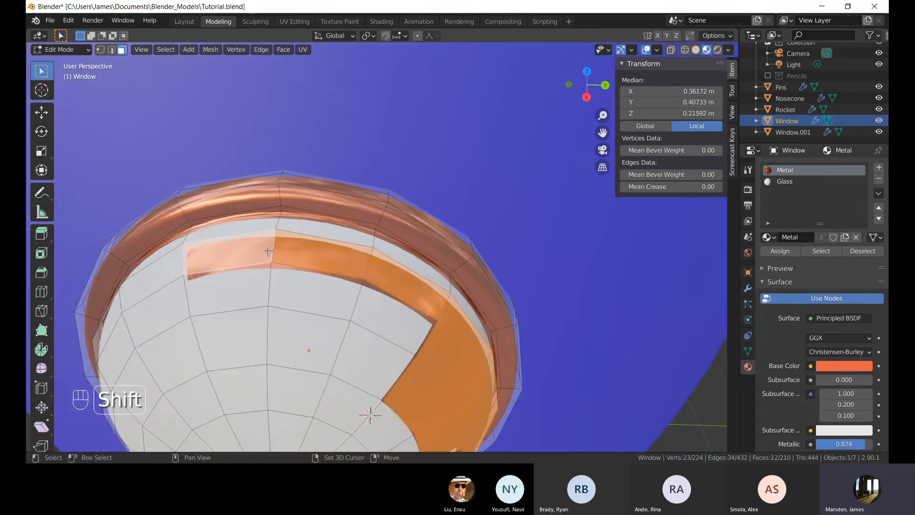
left_click(784, 182)
left_click(780, 252)
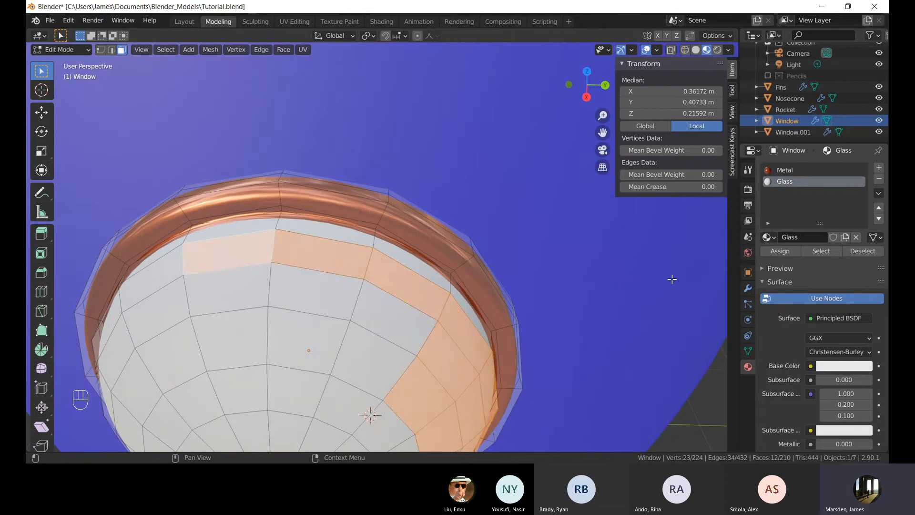
Leave Edit Mode and delete the upper porthole object.
key("Tab")
middle_click_drag(671, 274, 415, 320)
scroll(414, 315, "down", 4)
key("Tab")
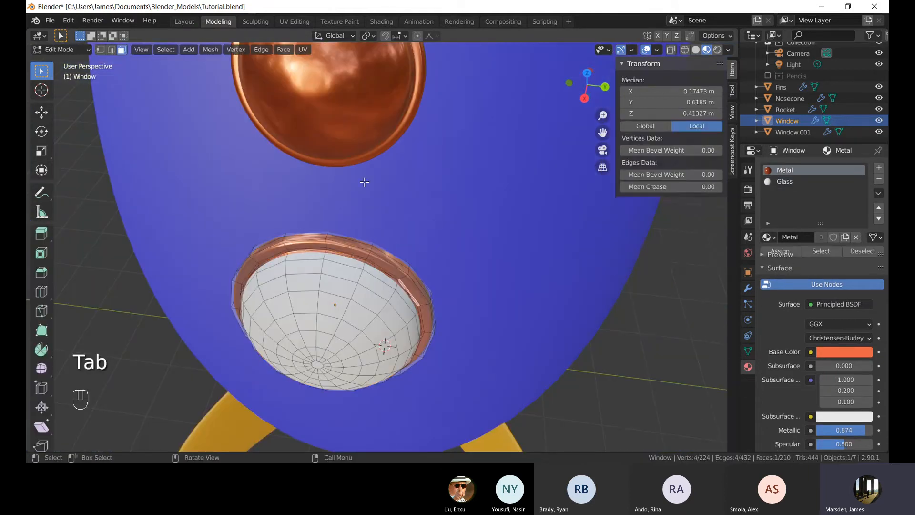
left_click(347, 114)
key("Tab")
left_click(359, 134)
key("Tab")
middle_click_drag(364, 142, 386, 211, "shift")
scroll(435, 180, "up", 3)
scroll(387, 200, "down", 5)
key("Tab")
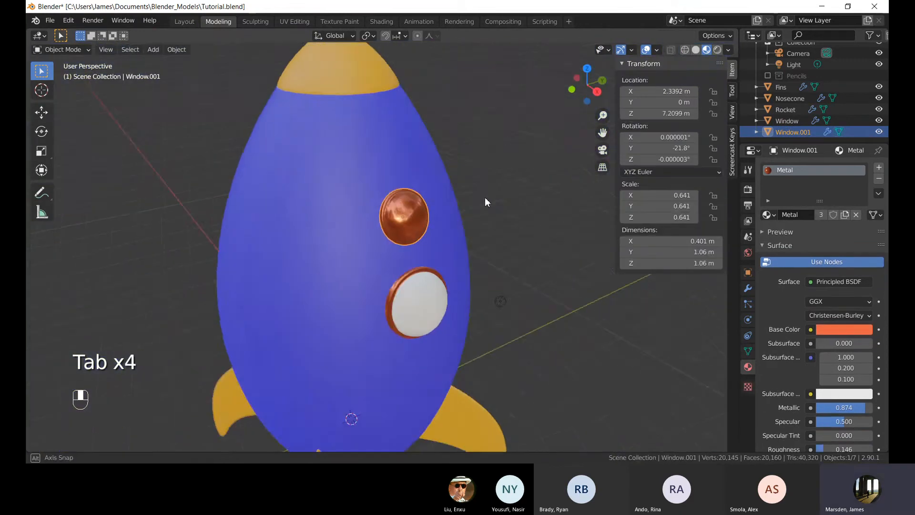
middle_click_drag(485, 196, 419, 225)
middle_click_drag(519, 213, 529, 202)
middle_click_drag(529, 202, 474, 191, "shift")
scroll(467, 188, "up", 1)
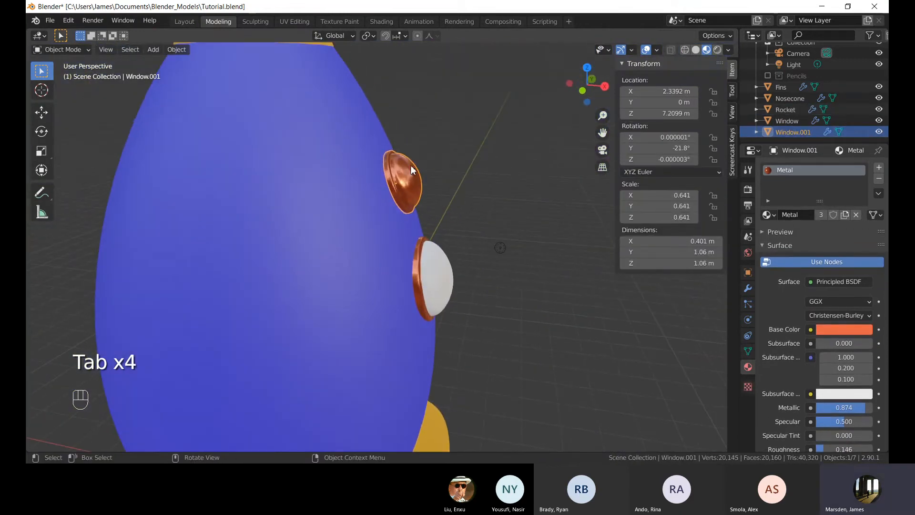
right_click(410, 160)
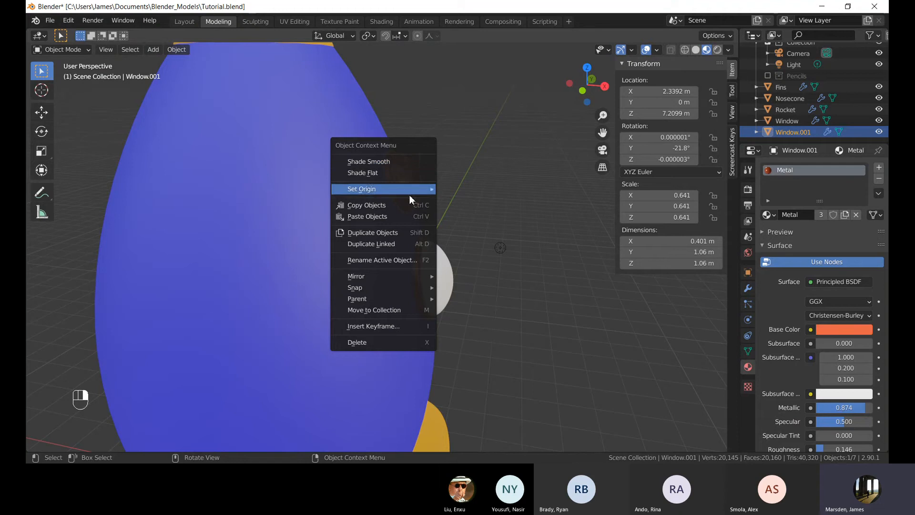
left_click(386, 341)
Duplicate the lower porthole in place.
left_click(450, 272)
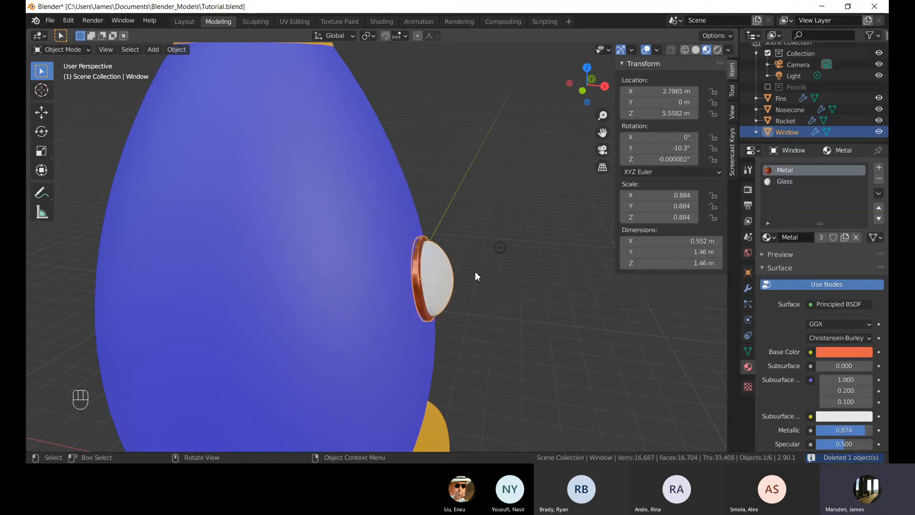
middle_click_drag(475, 277, 429, 286)
scroll(419, 265, "down", 3)
key("shift+d")
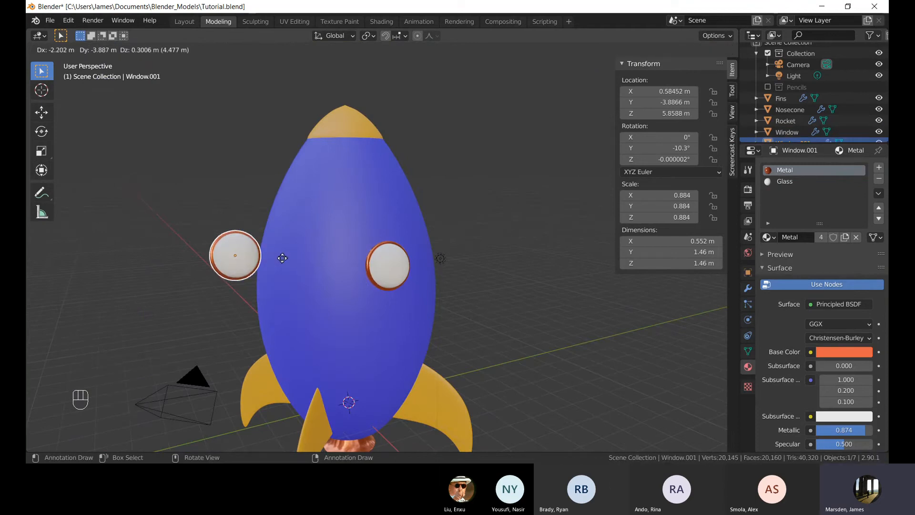
right_click(282, 258)
In front view, move the duplicate porthole up about 1.6 m and about 0.34 m toward the centre.
middle_click_drag(419, 256, 478, 244)
key("KP_1")
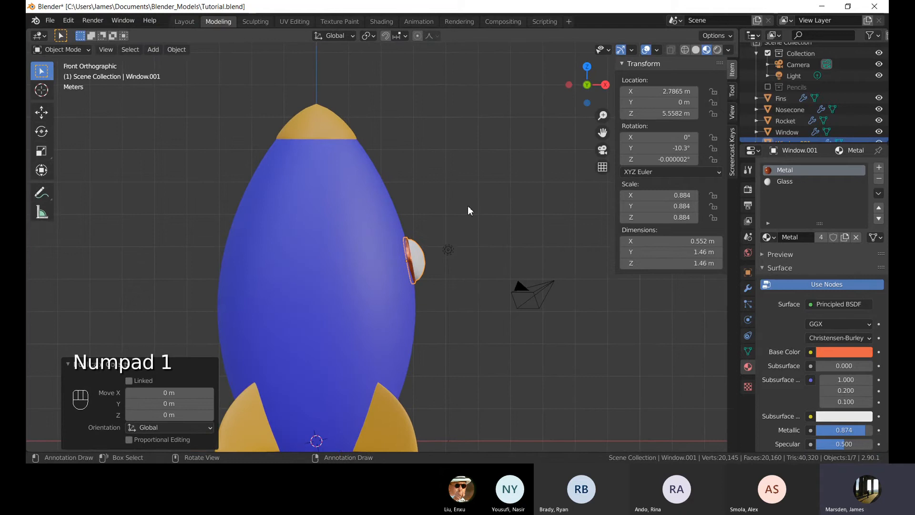
scroll(462, 268, "up", 5)
key("g")
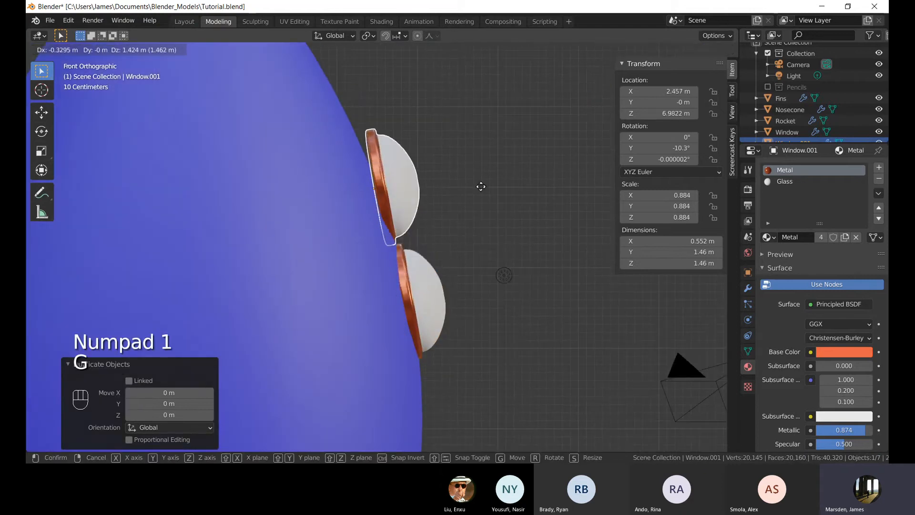
left_click(480, 171)
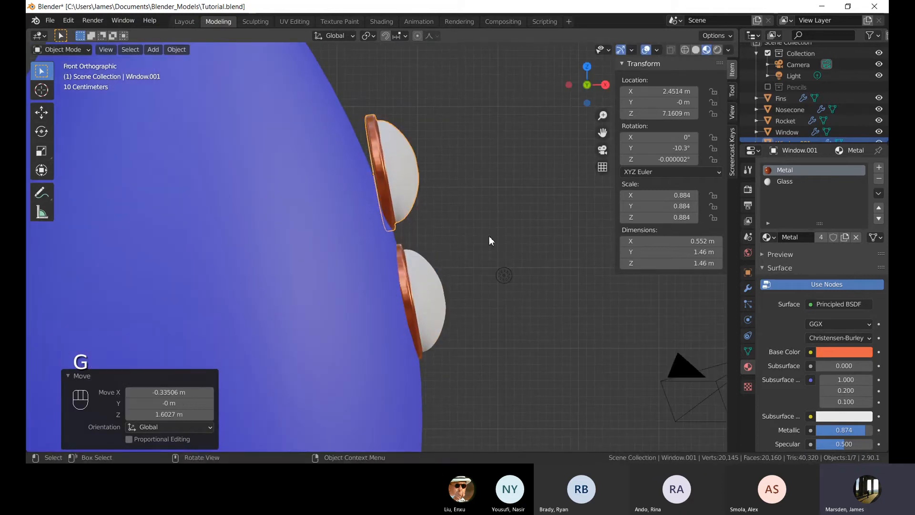
Rotate the duplicate porthole -9.57° around the Y axis to follow the hull's curve.
key("r")
key("x")
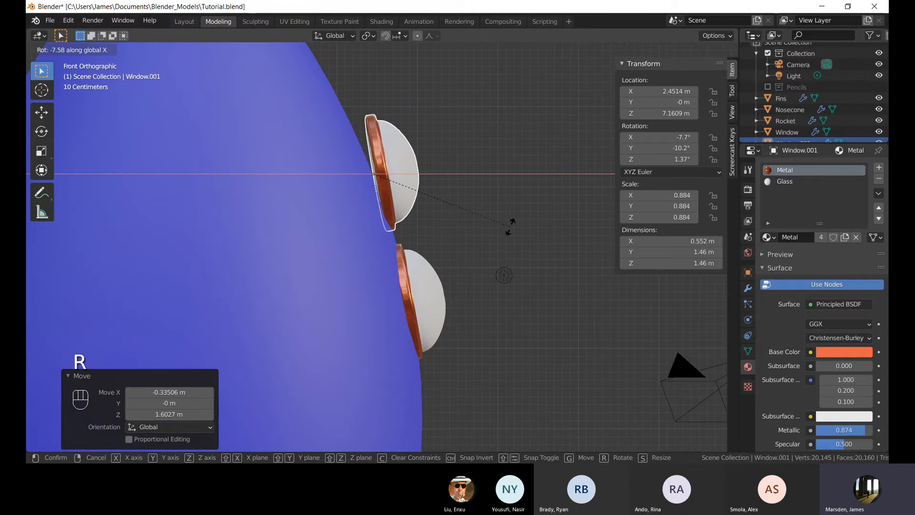
key("y")
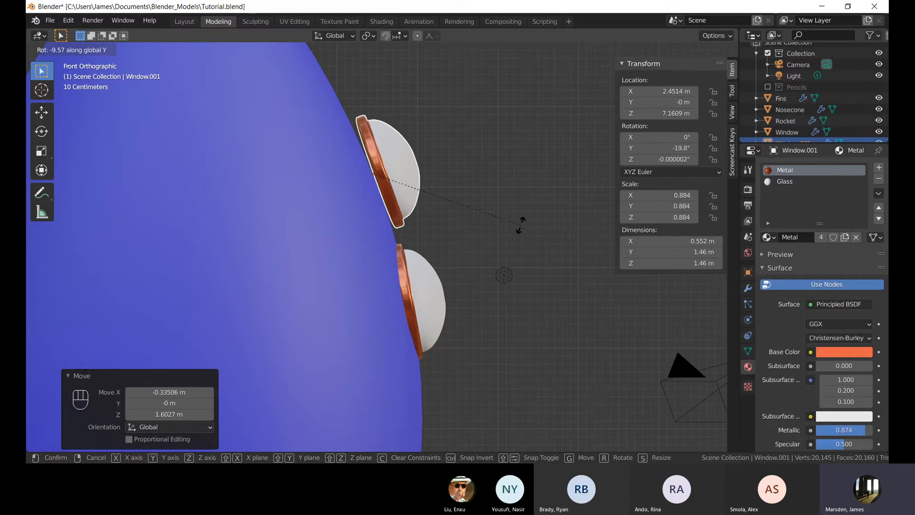
left_click(520, 225)
Move the duplicate porthole along X by about -0.13 m toward the hull.
middle_click_drag(438, 141, 437, 160, "shift")
scroll(526, 185, "up", 1)
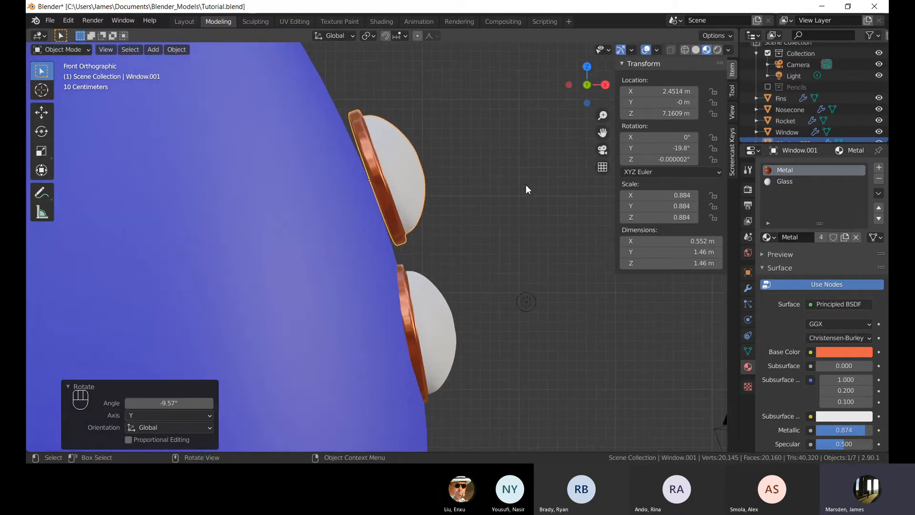
key("g")
key("z")
key("x")
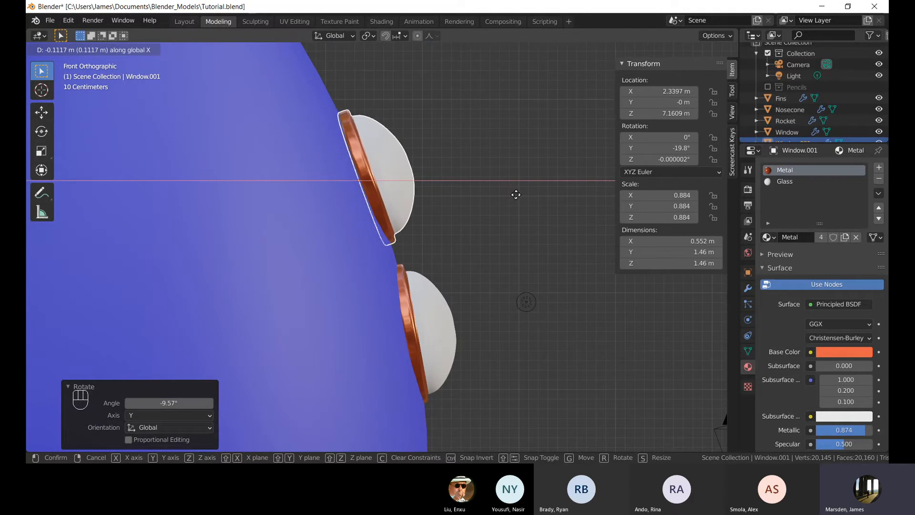
left_click(514, 194)
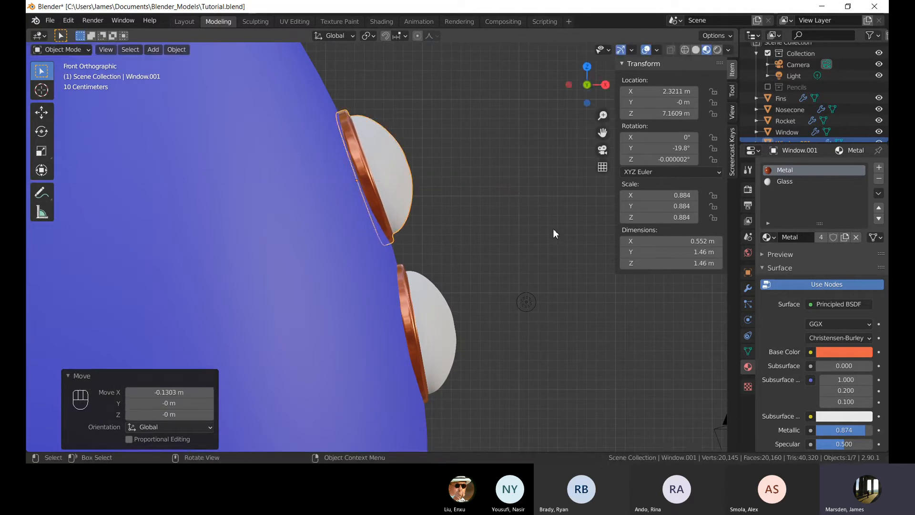
Scale the duplicate porthole down to 0.724.
middle_click_drag(552, 235, 450, 243)
key("s")
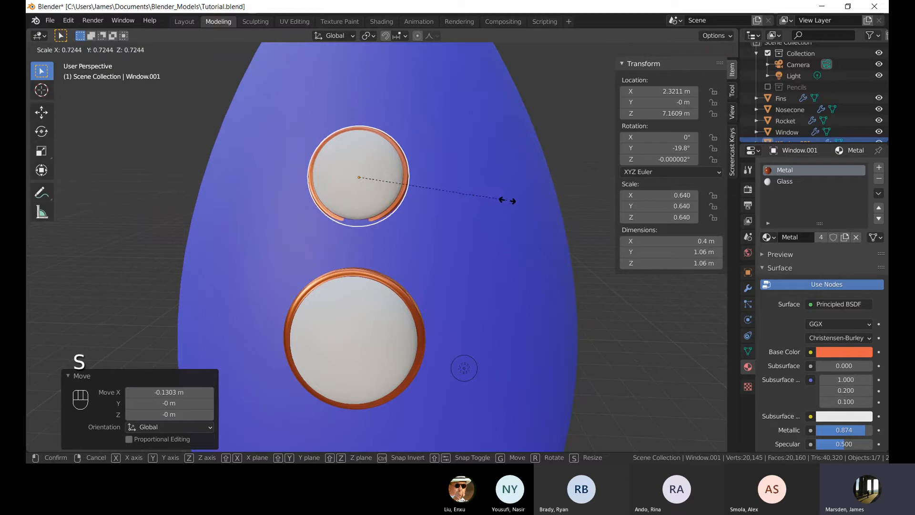
left_click(508, 200)
Rotate the duplicate porthole by -1.23° and nudge it about 0.04 m outward onto the hull, then deselect.
key("KP_1")
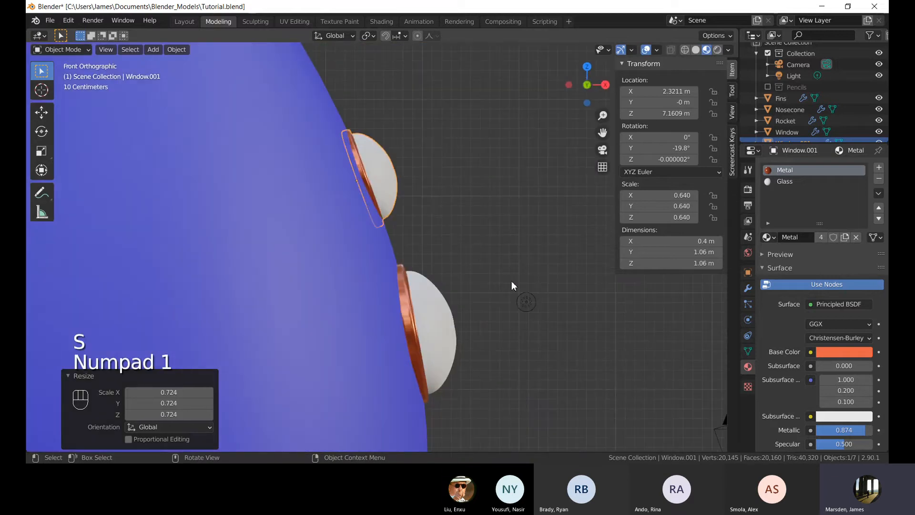
key("r")
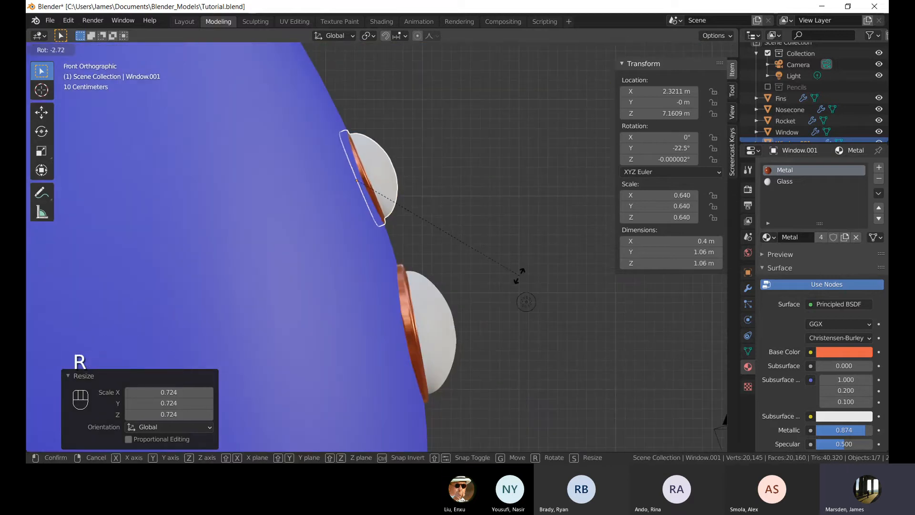
left_click(519, 285)
key("g")
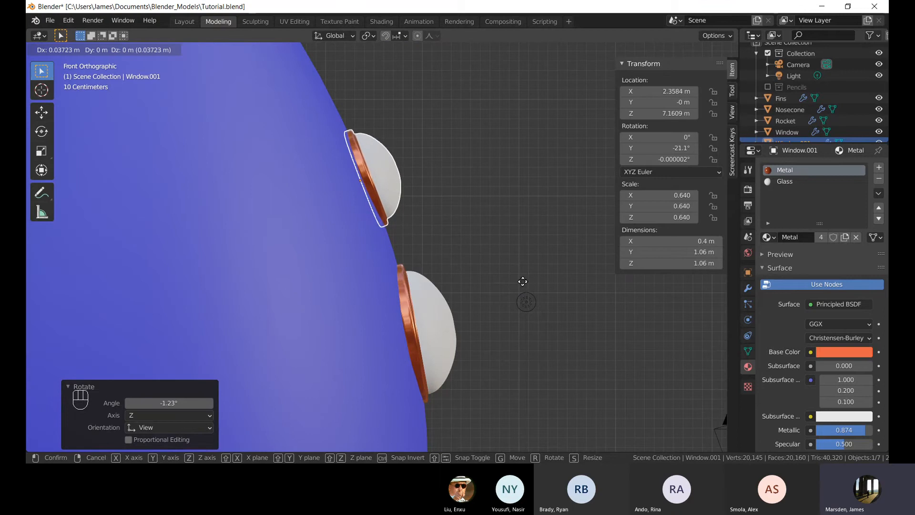
left_click(523, 282)
left_click(520, 223)
Save the file.
middle_click_drag(519, 216, 265, 242)
scroll(328, 222, "down", 4)
middle_click_drag(328, 223, 444, 228)
scroll(508, 224, "down", 5)
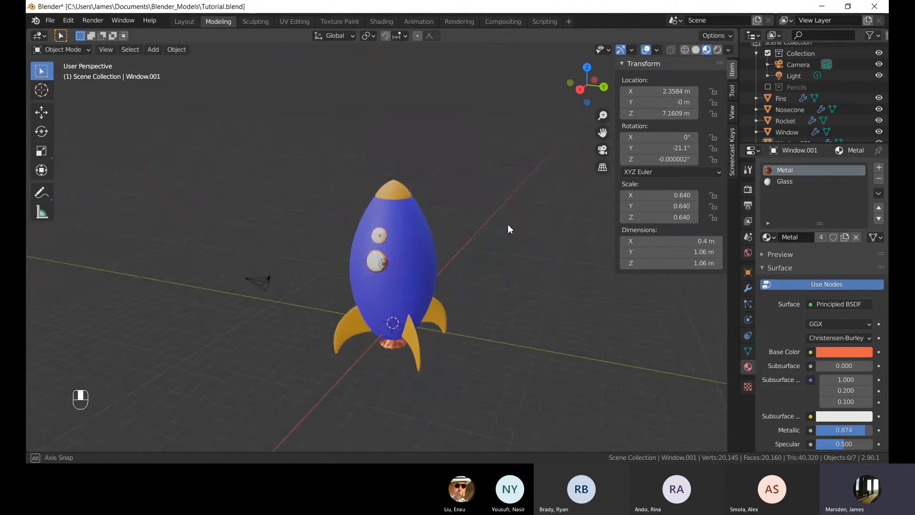
middle_click_drag(508, 225, 557, 212)
scroll(556, 213, "up", 4)
key("ctrl+s")
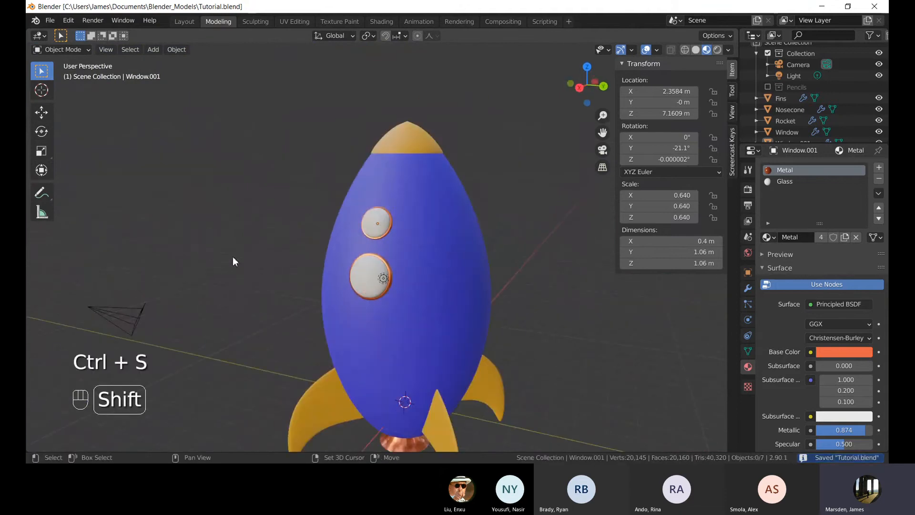
Select the upper porthole's Glass material and set its Transmission to 0.685.
middle_click_drag(295, 258, 364, 262)
scroll(381, 265, "up", 3)
left_click_drag(385, 265, 405, 274)
middle_click_drag(459, 298, 437, 280, "shift")
left_click(384, 196)
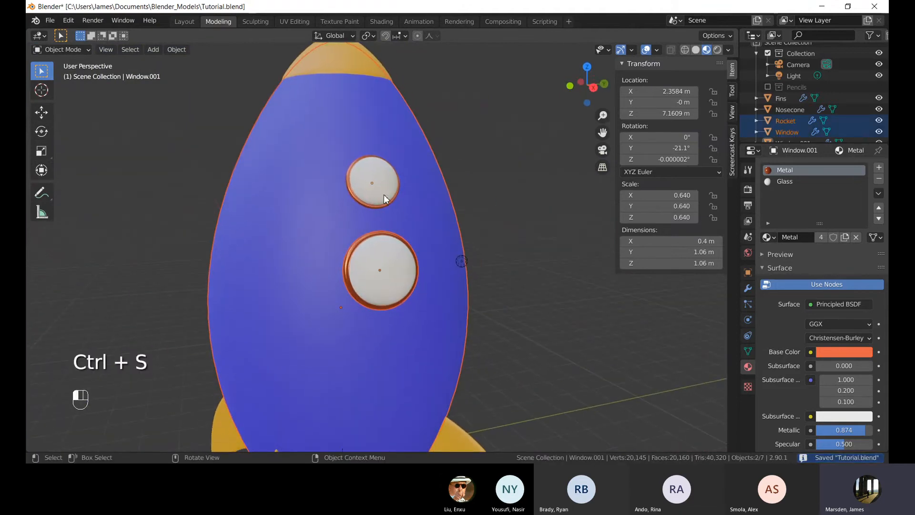
left_click(821, 182)
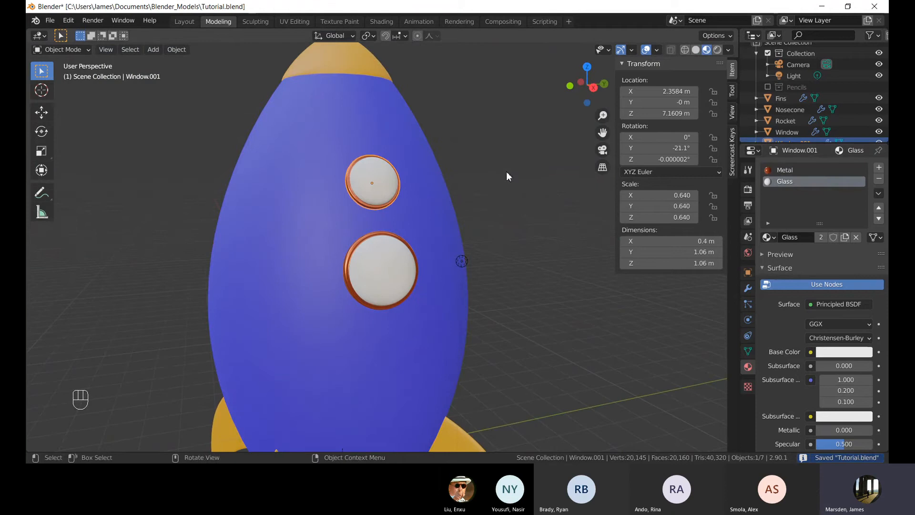
middle_click_drag(518, 213, 494, 181, "shift")
scroll(779, 344, "down", 8)
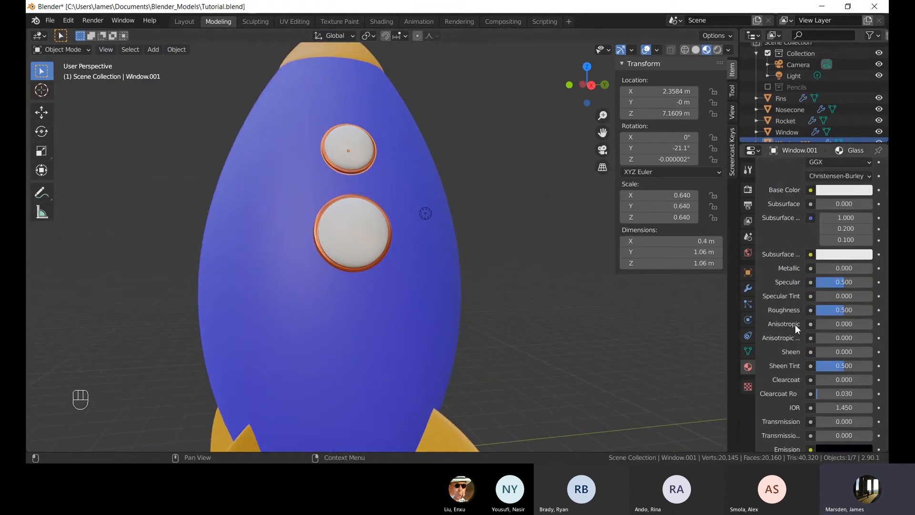
scroll(795, 329, "down", 4)
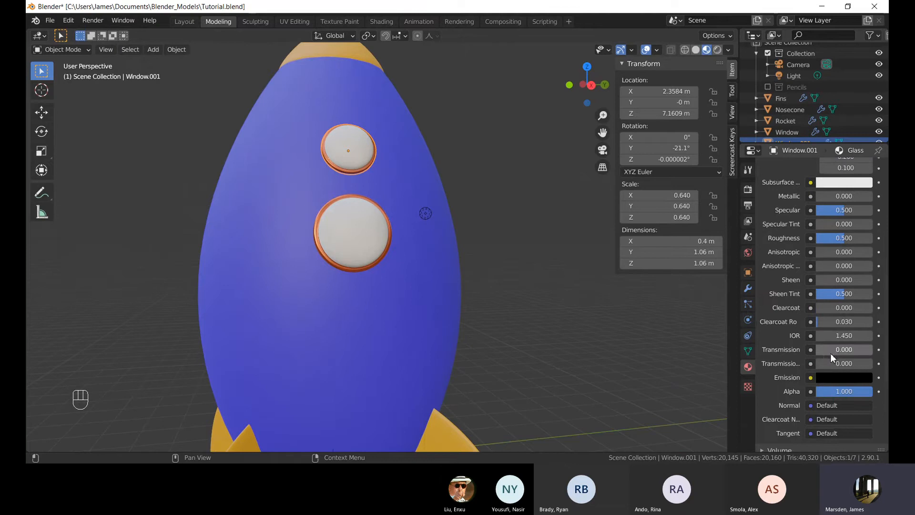
middle_click_drag(631, 337, 656, 335)
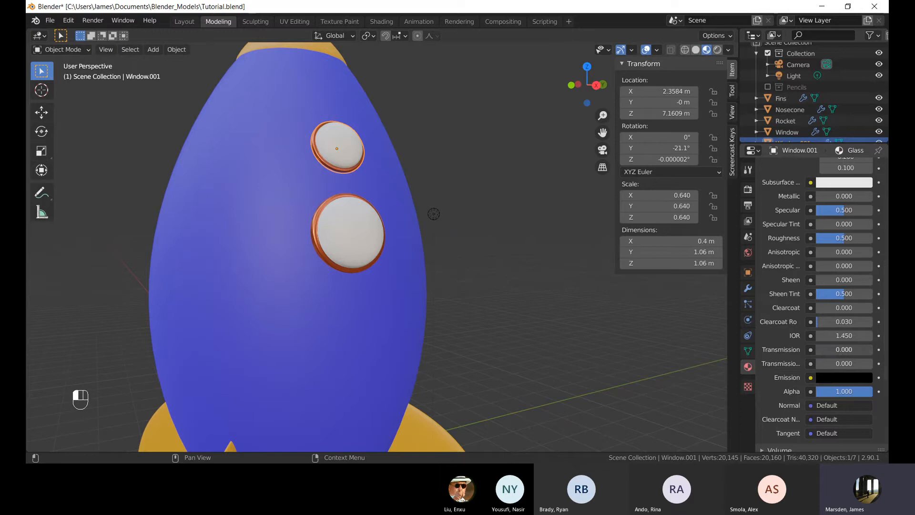
left_click_drag(844, 349, 854, 349)
Raise the Glass material's Transmission to 1.000.
scroll(471, 125, "up", 3)
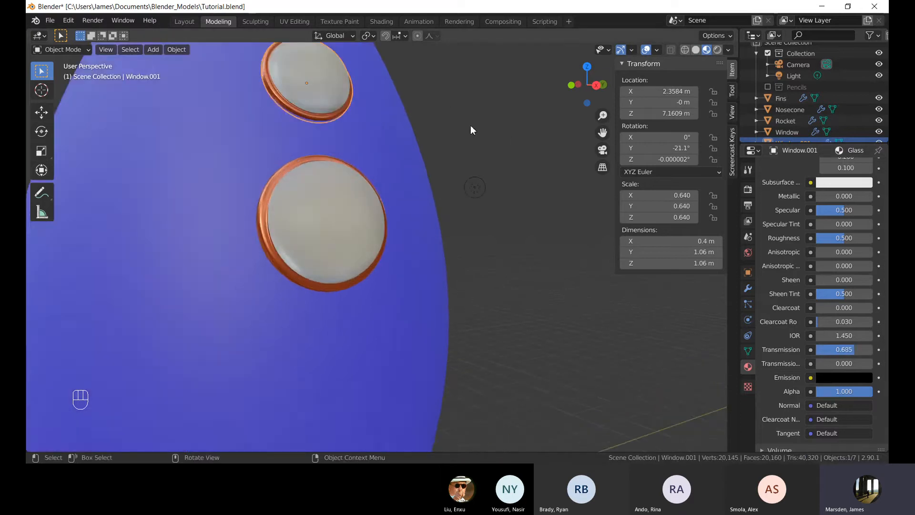
middle_click_drag(470, 125, 573, 96)
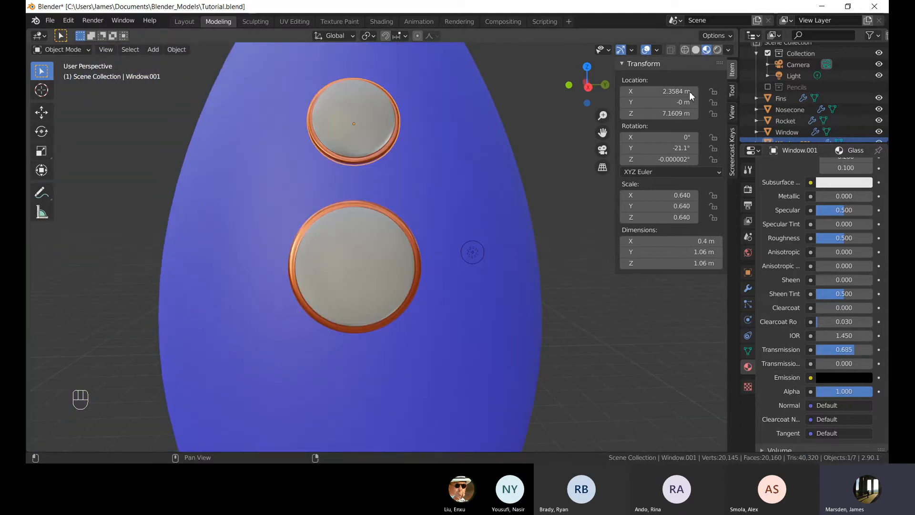
middle_click_drag(467, 145, 482, 200)
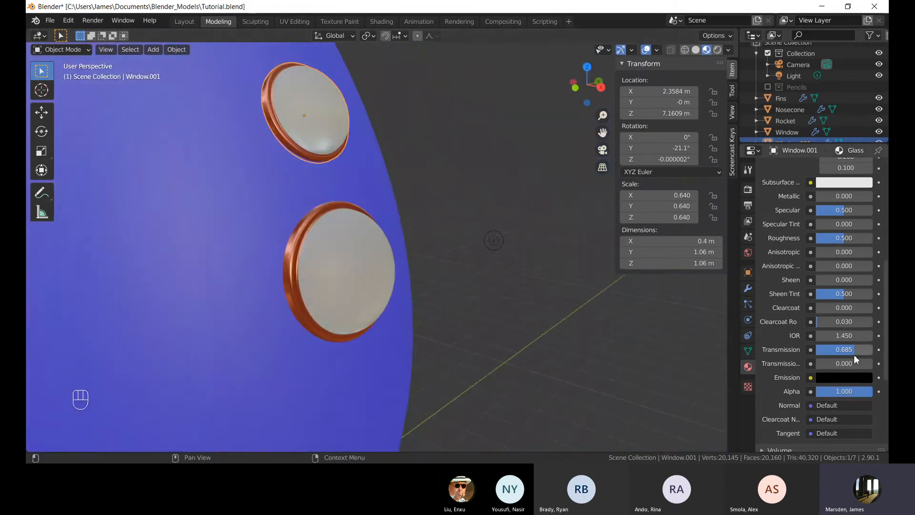
left_click_drag(855, 360, 875, 360)
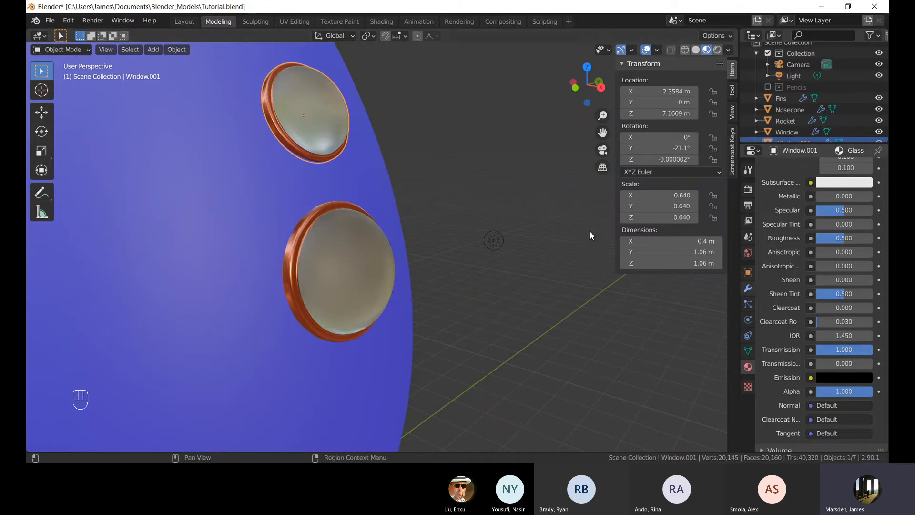
middle_click_drag(589, 231, 411, 239)
scroll(516, 290, "down", 6)
left_click(516, 290)
middle_click_drag(516, 289, 486, 206)
scroll(373, 263, "up", 5)
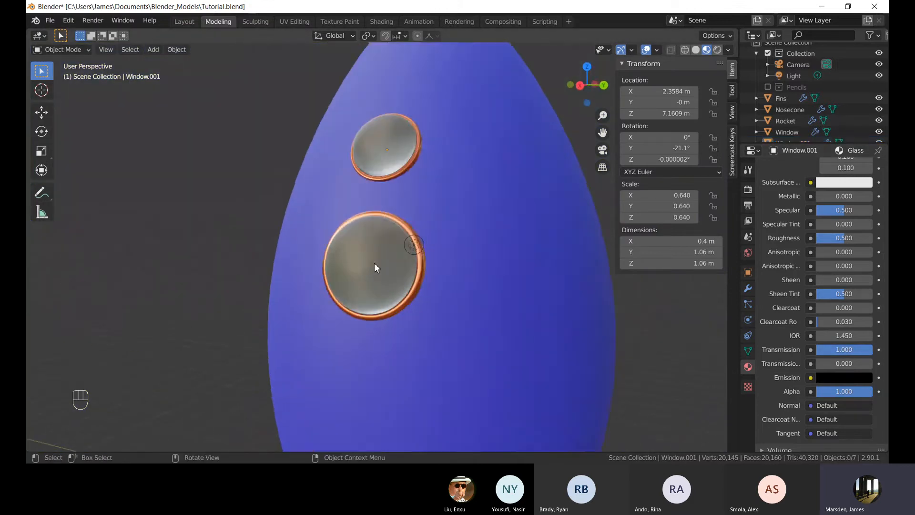
Select the lower porthole and orbit the view around the whole rocket to inspect it.
mouse_move(374, 262)
middle_mouse_down()
mouse_move(451, 230)
mouse_move(447, 260)
mouse_move(367, 260)
middle_mouse_up()
left_click(368, 259)
scroll(275, 176, "down", 5)
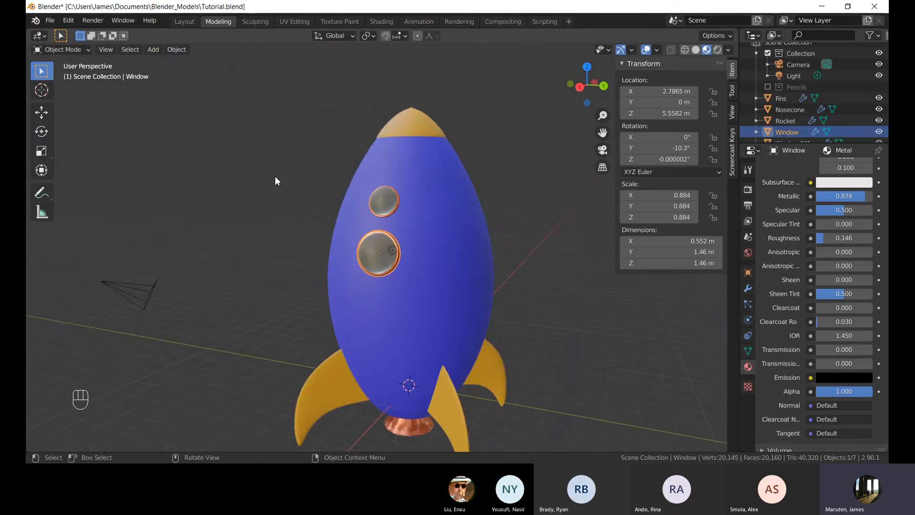
middle_click_drag(304, 181, 467, 246)
middle_click_drag(467, 246, 419, 214)
scroll(420, 214, "down", 2)
middle_click_drag(443, 227, 419, 247)
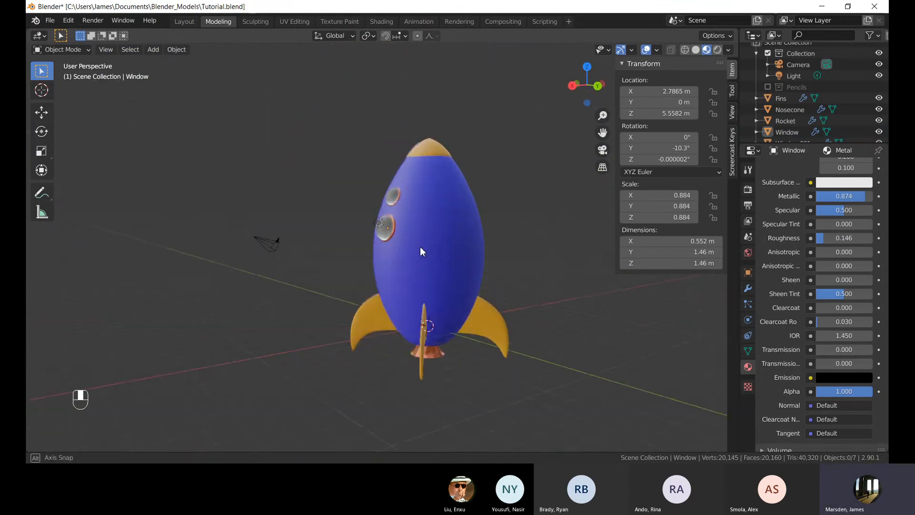
Enter Edit Mode on the rocket hull and inspect its mesh by selecting a face column and an edge loop.
left_click(459, 175)
key("Tab")
scroll(413, 265, "up", 4)
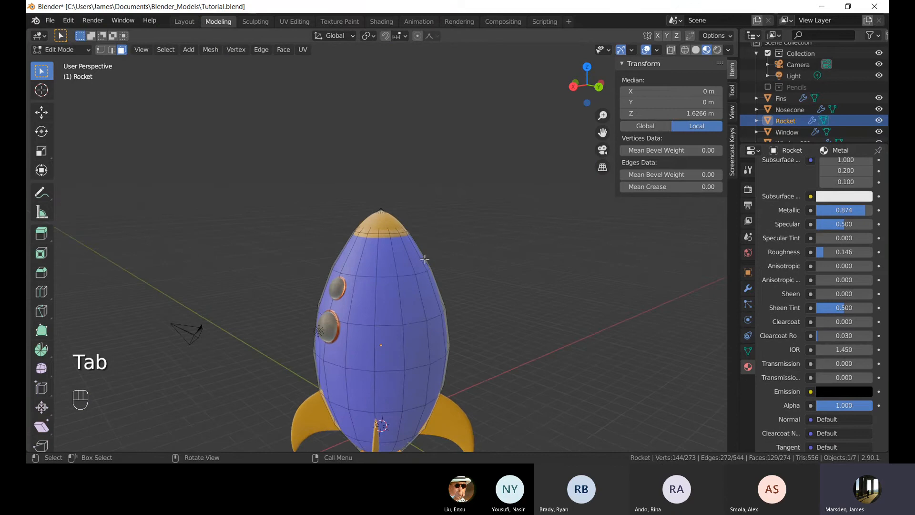
left_click(393, 281, "alt")
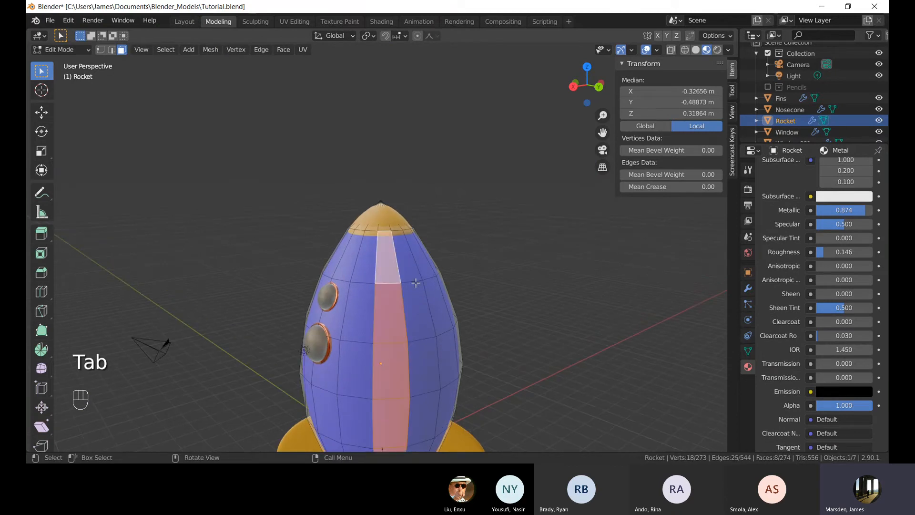
scroll(415, 282, "down", 2)
left_click(438, 271)
key("Tab")
middle_click_drag(409, 303, 429, 333)
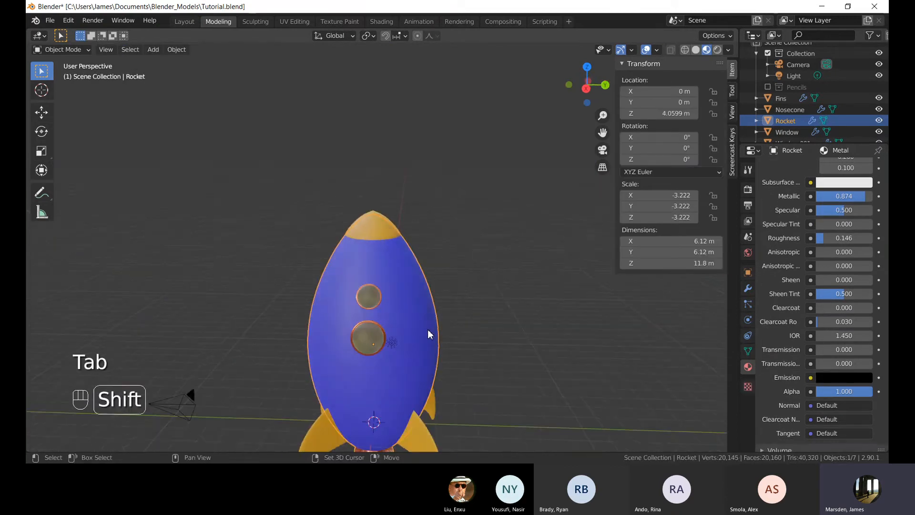
scroll(419, 305, "up", 2)
key("Tab")
scroll(406, 273, "up", 2)
left_click(386, 279, "alt")
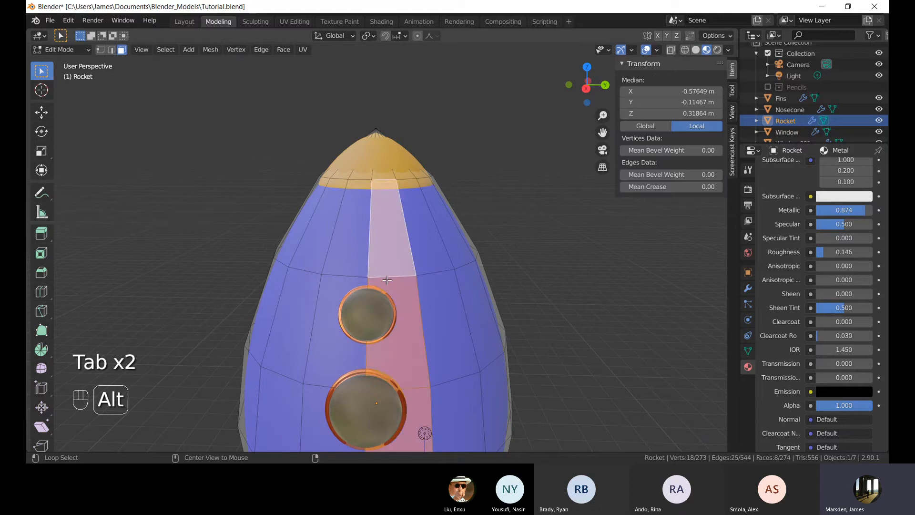
key("1")
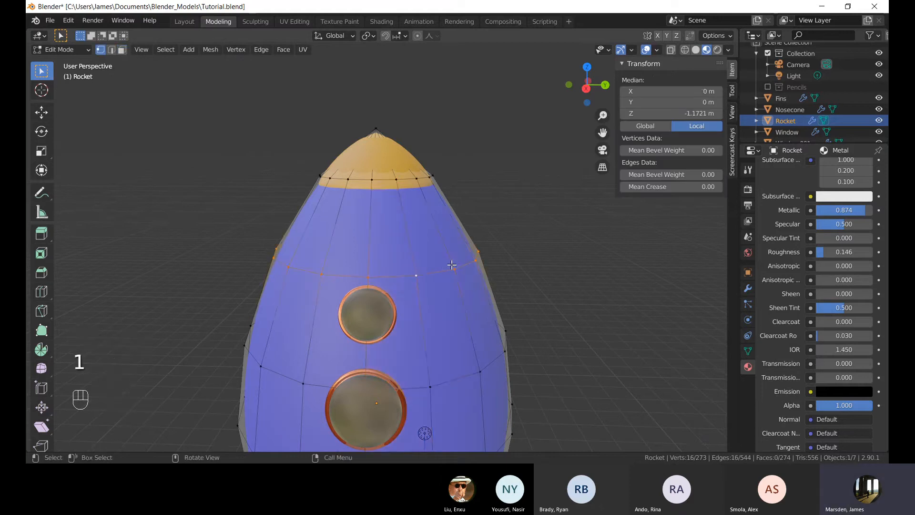
Try a loop cut across the hull's upper section, varying the number of cuts, and cancel it.
scroll(431, 321, "down", 3)
middle_click_drag(420, 325, 551, 306, "shift")
scroll(421, 280, "up", 2)
scroll(551, 306, "up", 3)
middle_click_drag(556, 271, 501, 292)
scroll(501, 292, "down", 3)
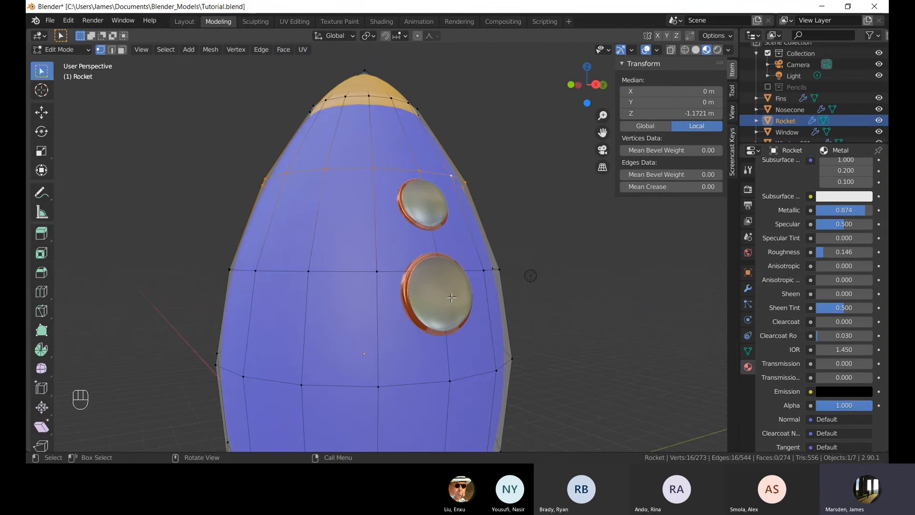
scroll(452, 298, "up", 3)
scroll(452, 297, "up", 5, "shift")
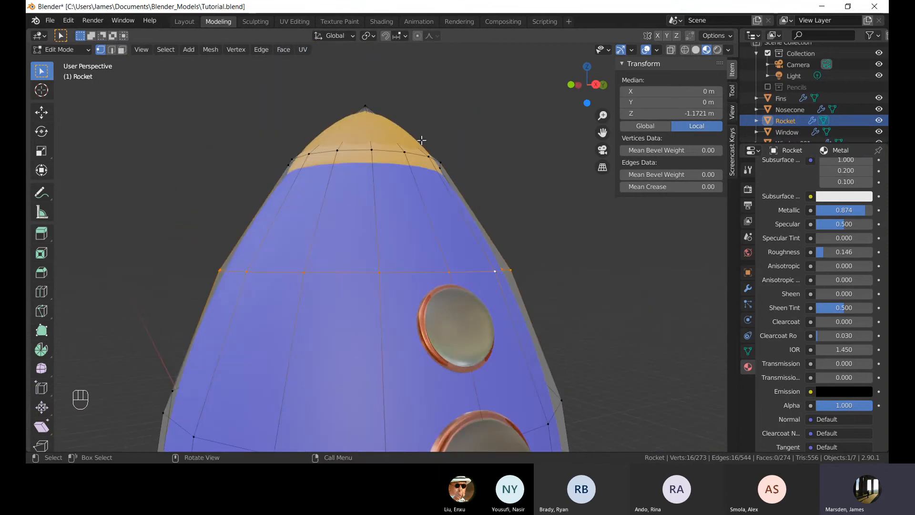
middle_click_drag(459, 194, 419, 212)
key("ctrl+r")
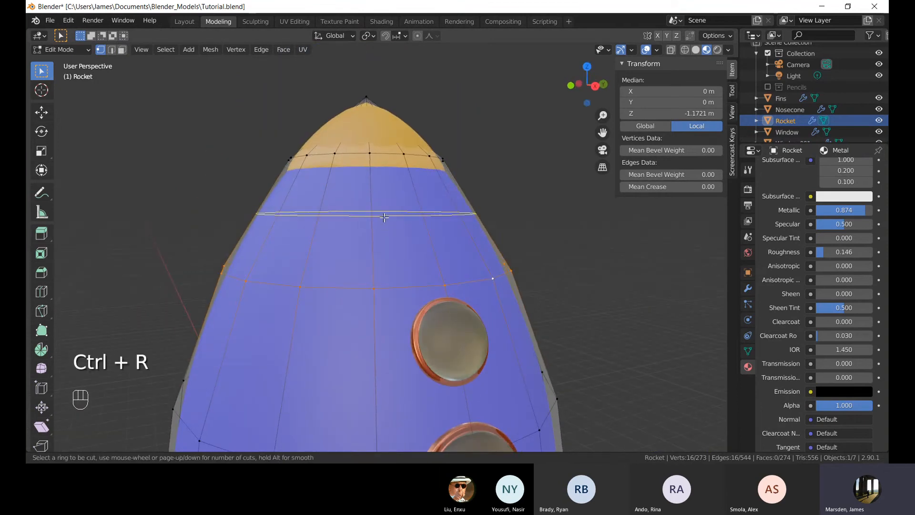
scroll(384, 218, "up", 3)
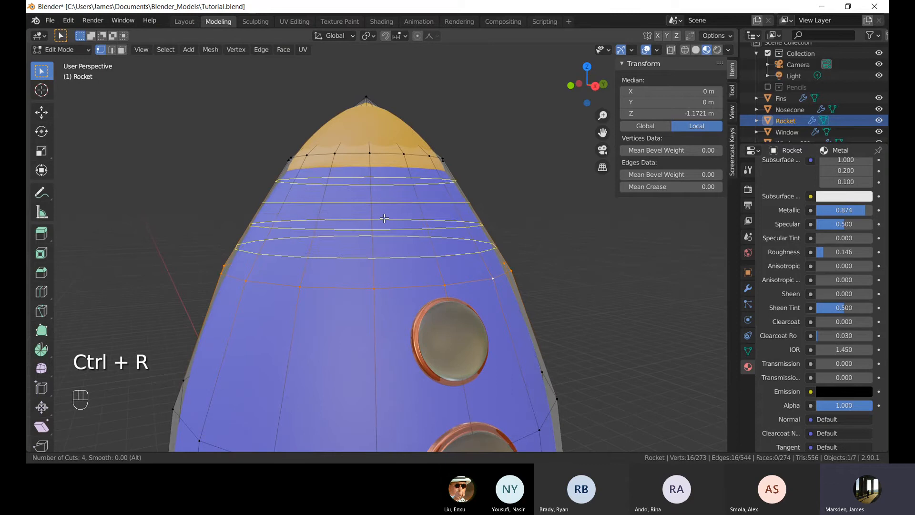
scroll(384, 218, "up", 2)
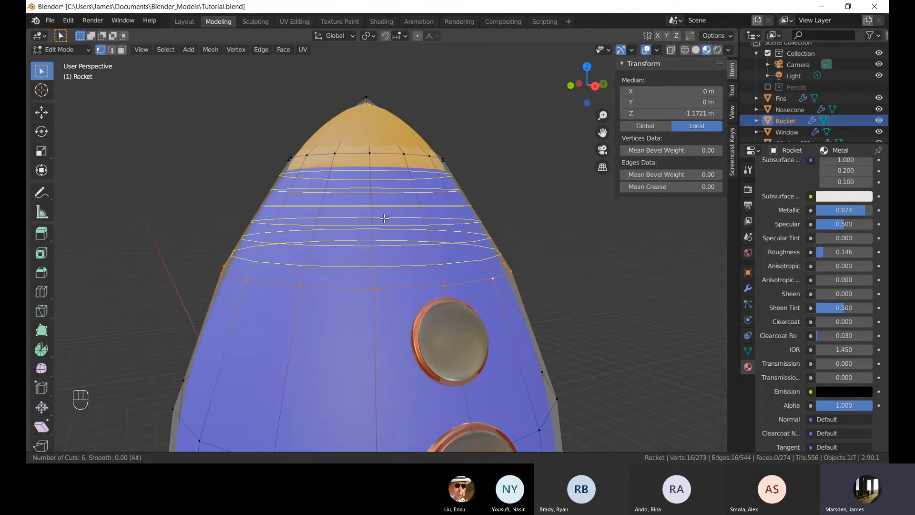
scroll(385, 218, "down", 4)
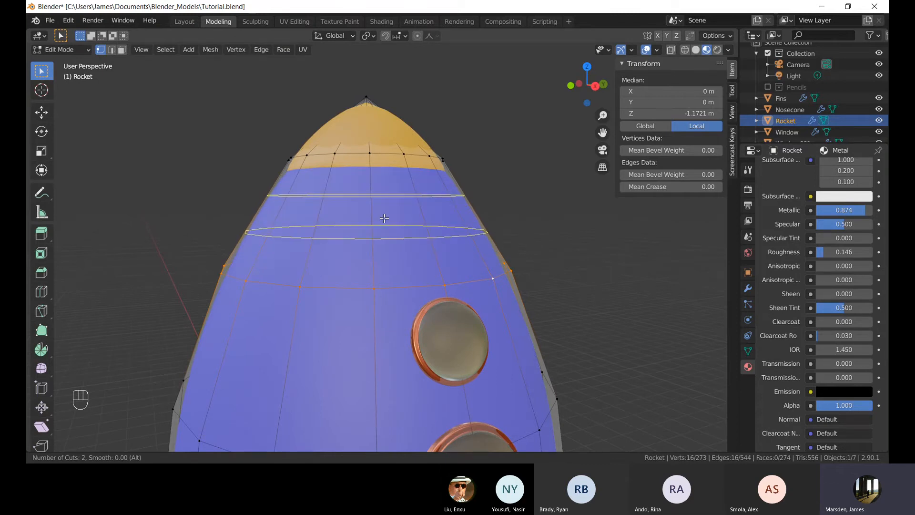
key("Escape")
Return to Object Mode and open the hull's modifier properties to examine its Subdivision Surface modifier.
key("Tab")
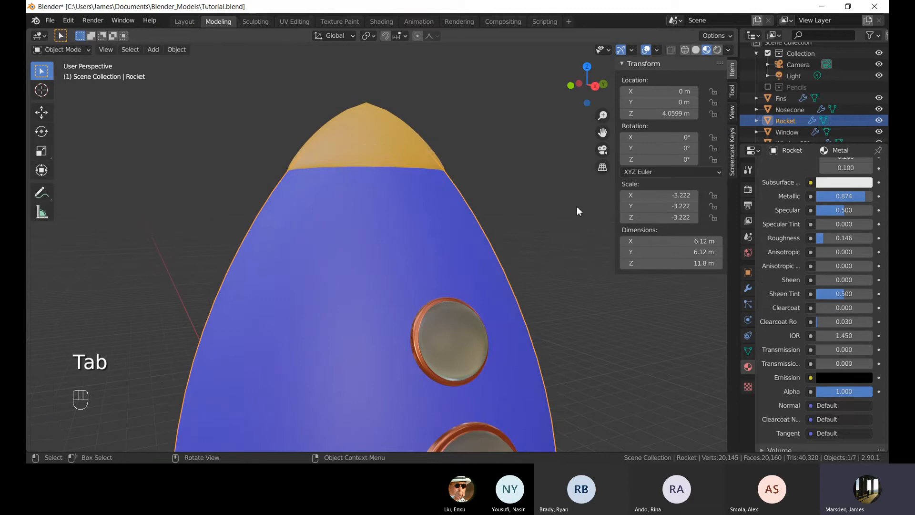
key("Tab")
scroll(418, 258, "down", 3)
key("Tab")
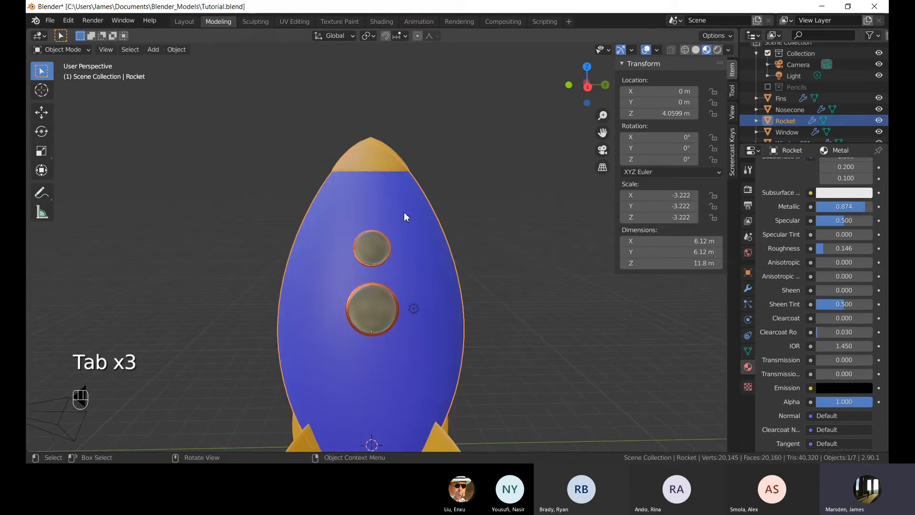
left_click(748, 288)
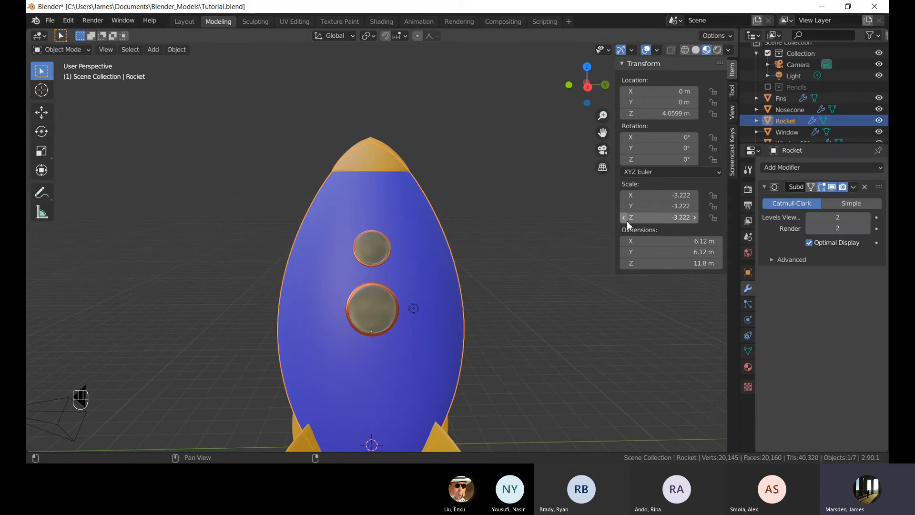
Toggle the hull between Edit and Object Mode to compare the base mesh with the subdivided surface.
middle_click_drag(507, 215, 425, 204)
key("Tab")
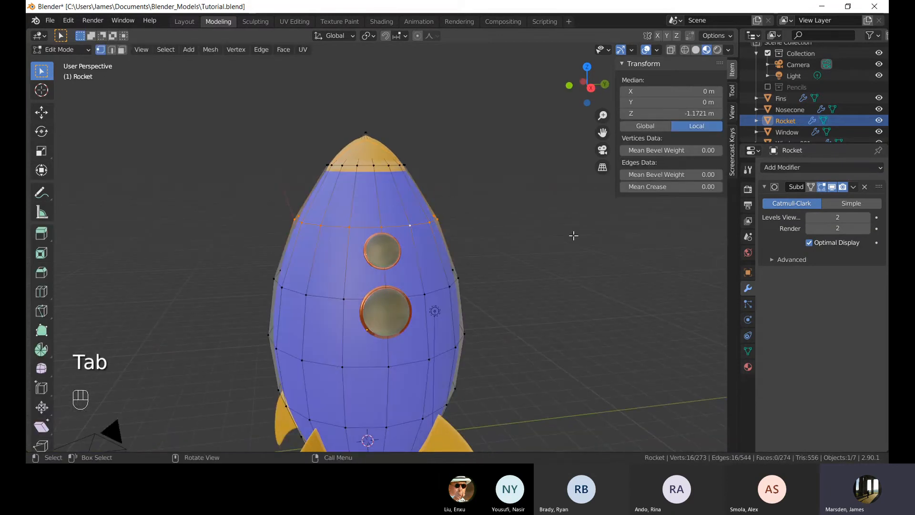
key("Tab")
key("a")
left_click(387, 209)
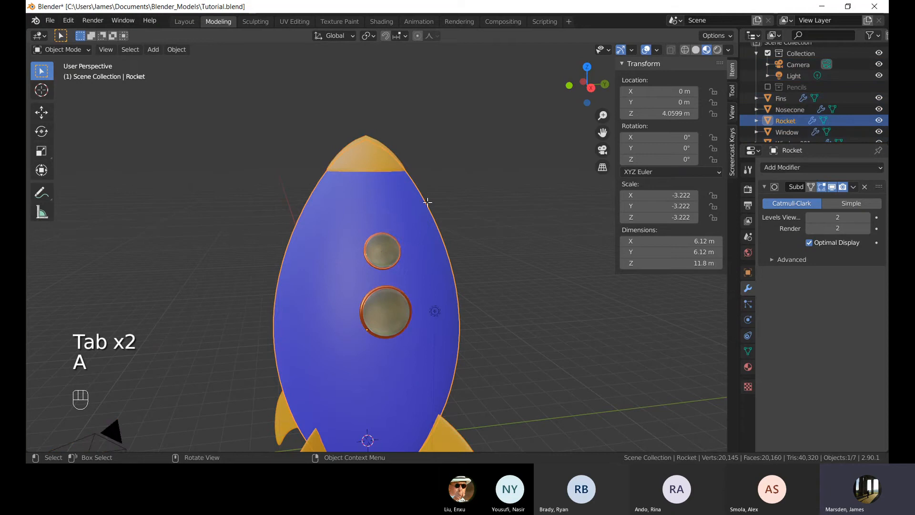
key("Tab")
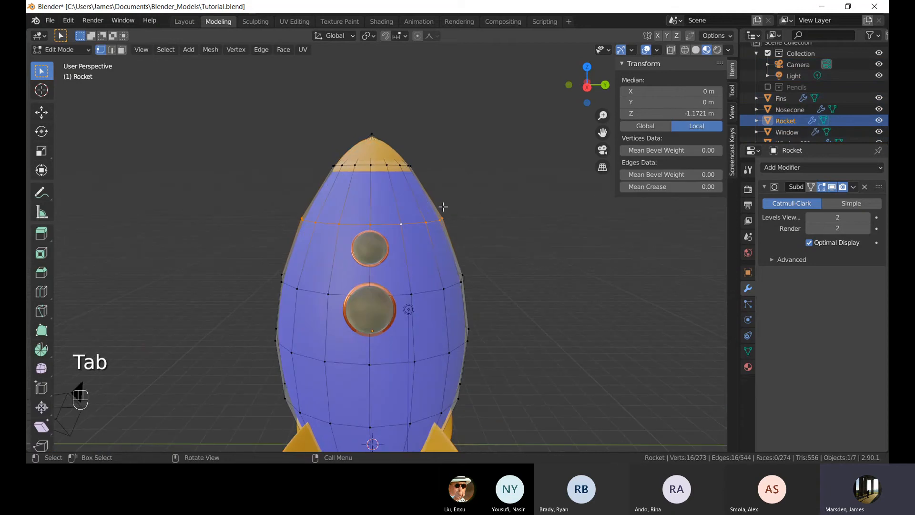
left_click(406, 208)
key("Tab")
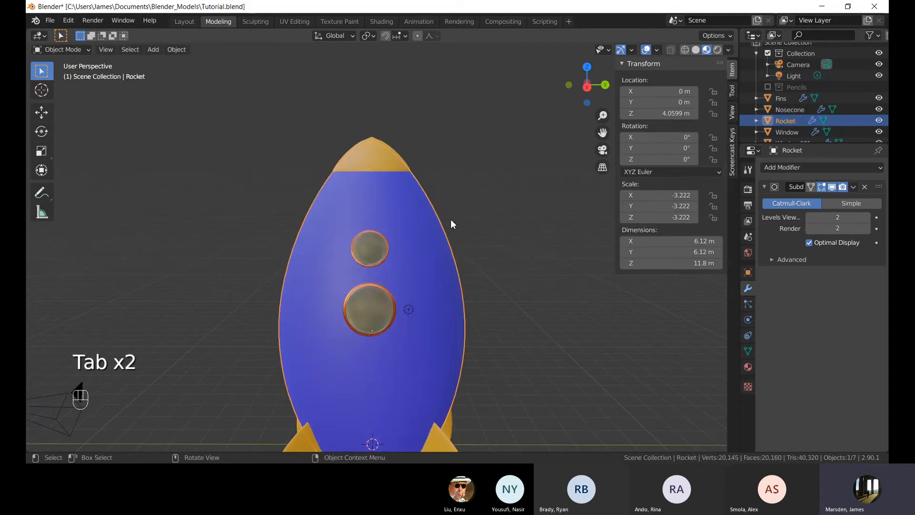
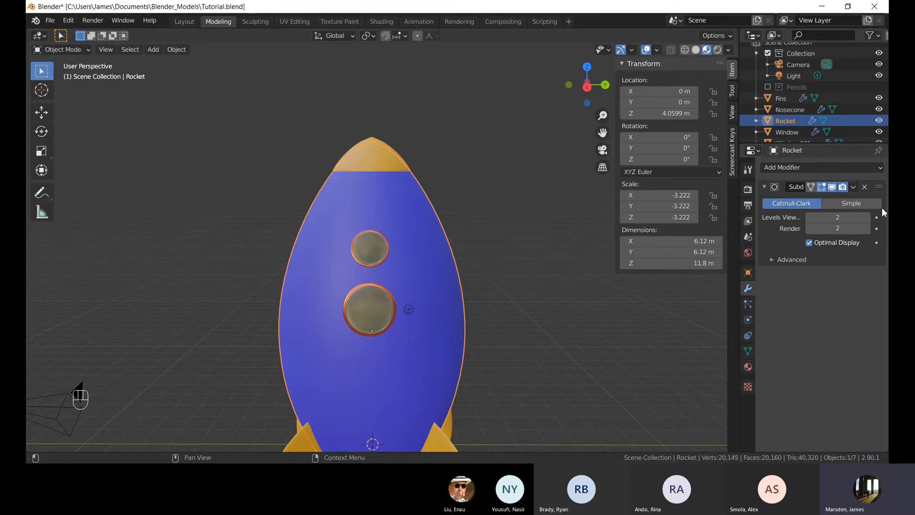
Lower the Subdivision modifier's viewport levels to 1.
key("Tab")
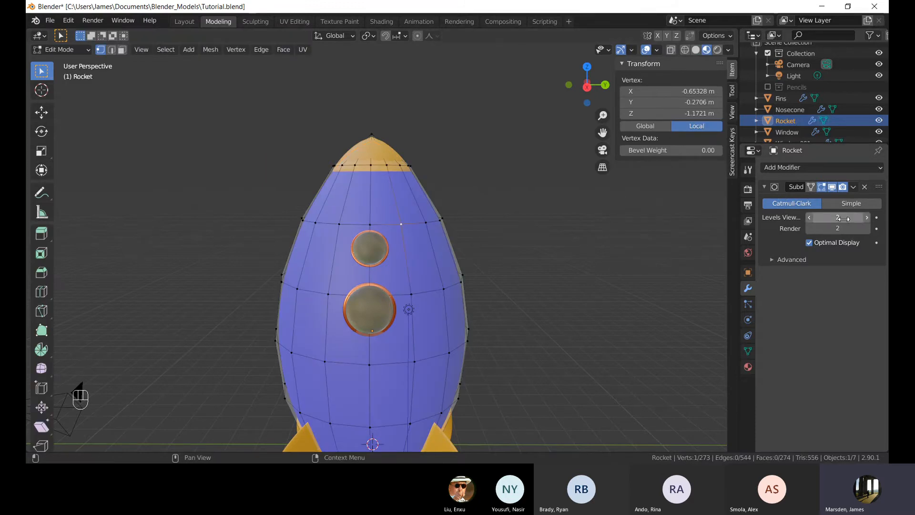
left_click_drag(843, 218, 821, 218)
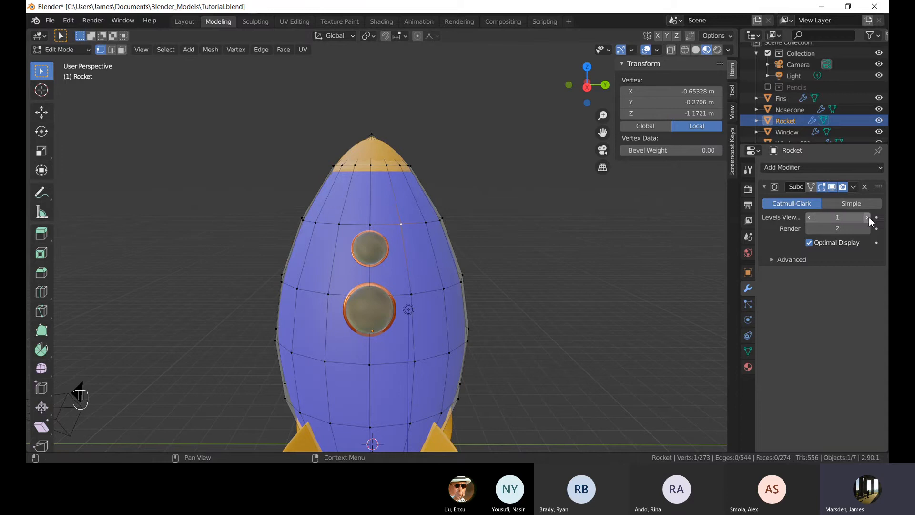
key("Tab")
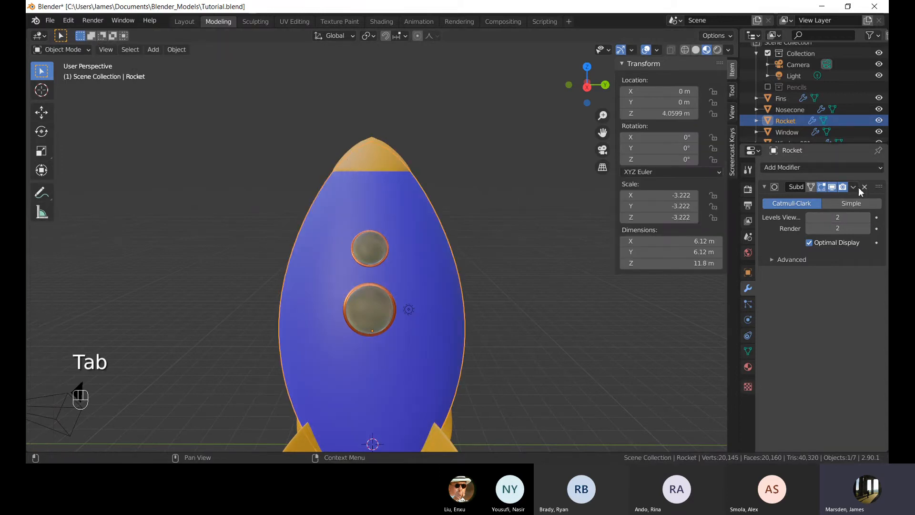
Try applying the Subdivision modifier, then undo back to the unapplied modifier.
left_click(853, 186)
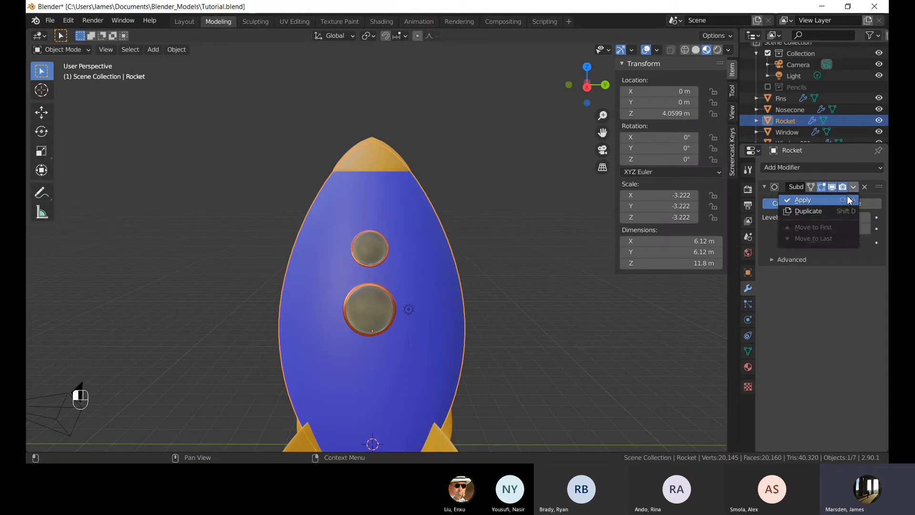
left_click(803, 202)
key("Tab")
middle_click_drag(394, 235, 374, 239)
key("ctrl+z")
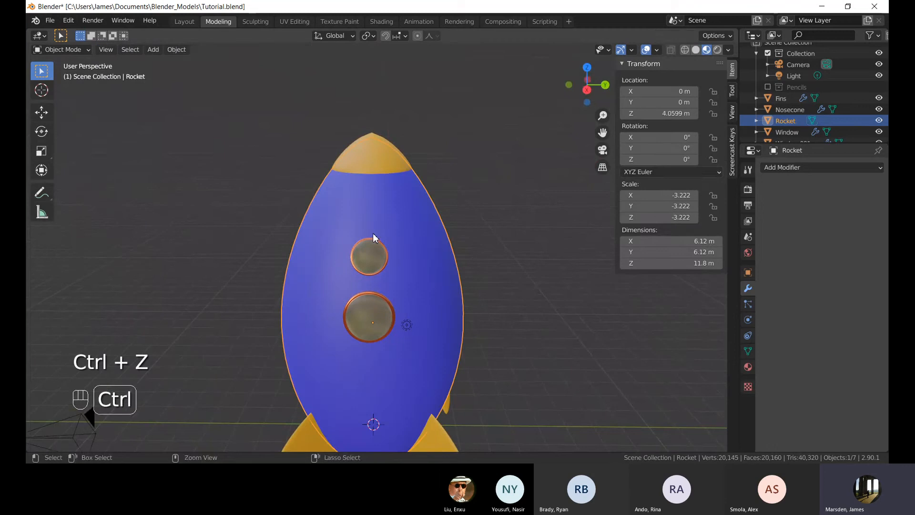
key("ctrl+z")
key("ctrl+z")
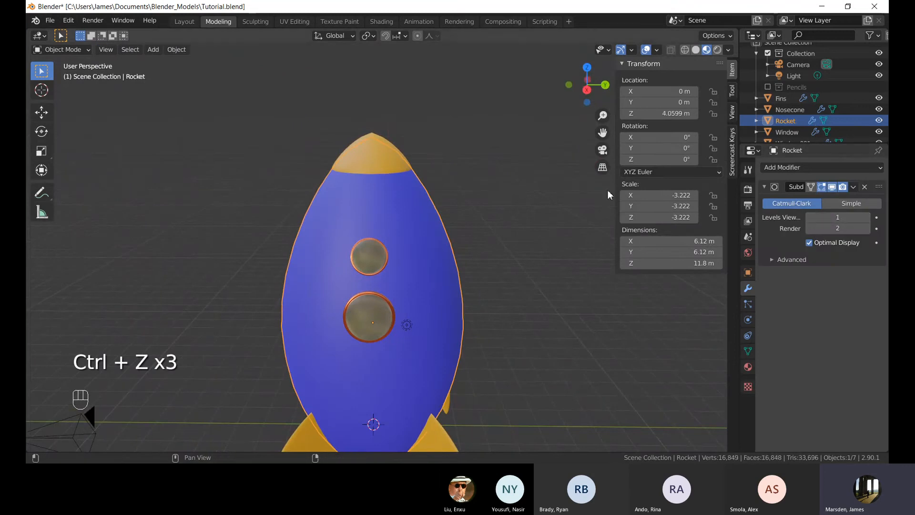
Apply the Subdivision modifier to the rocket body.
left_click(853, 187)
left_click(834, 201)
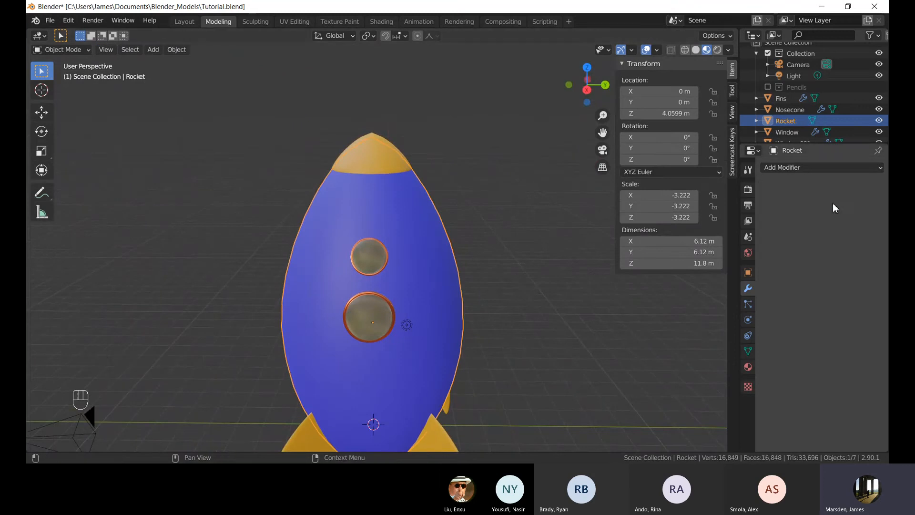
Enter Edit Mode and add a horizontal loop cut near the top of the rocket body.
key("Tab")
mouse_move(413, 196)
middle_mouse_down()
mouse_move(386, 224)
mouse_move(425, 194)
middle_mouse_up()
scroll(389, 212, "up", 3)
left_click(403, 219, "alt")
key("ctrl+r")
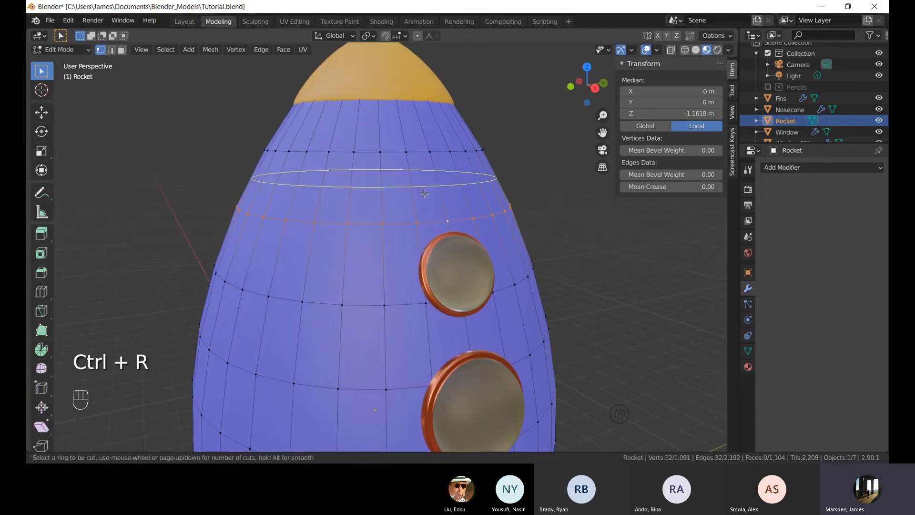
left_click(424, 194)
left_click(424, 194)
left_click(531, 182)
middle_click_drag(531, 183, 473, 191)
Add another horizontal loop cut around the lower part of the rocket body.
scroll(473, 200, "down", 4)
middle_click_drag(481, 329, 468, 226, "shift")
middle_click_drag(443, 288, 435, 262)
middle_click_drag(403, 317, 433, 265, "shift")
scroll(410, 294, "up", 1)
scroll(403, 274, "down", 5)
middle_click_drag(376, 268, 389, 235)
scroll(389, 235, "up", 6)
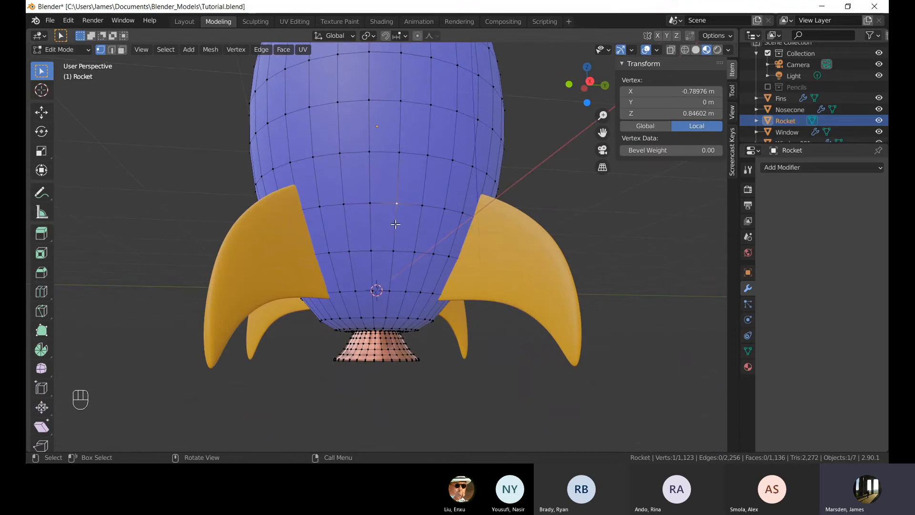
key("ctrl+r")
left_click(371, 225)
left_click(372, 225)
left_click(516, 181)
Switch to face selection and start selecting alternating faces in two rows of the upper band, checkerboard style.
scroll(476, 127, "down", 3)
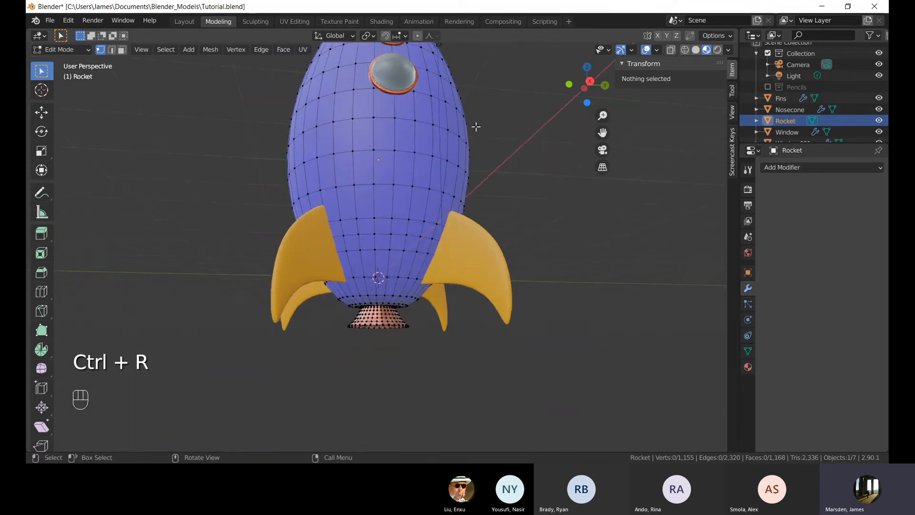
middle_click_drag(477, 127, 470, 263)
key("3")
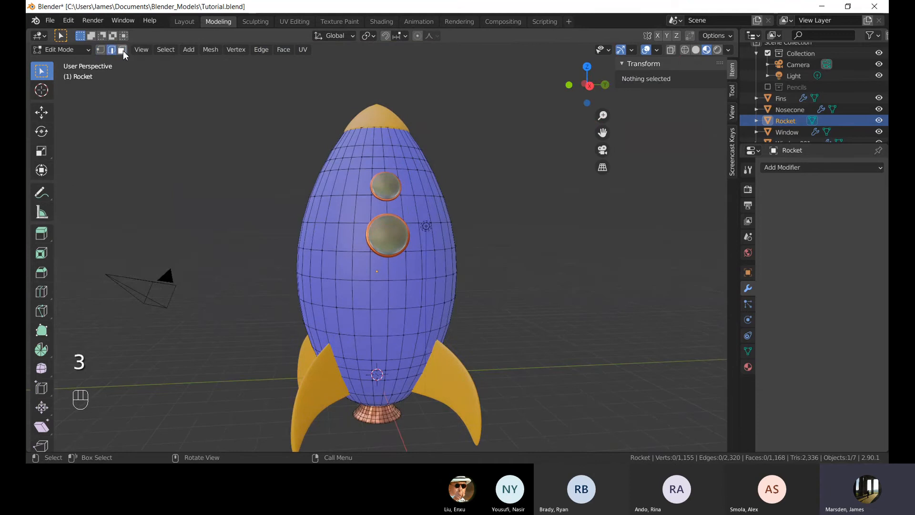
left_click(122, 50)
scroll(305, 153, "up", 4)
middle_click_drag(383, 91, 400, 186, "shift")
scroll(403, 179, "up", 3)
left_click(397, 187)
left_click(416, 166, "shift")
left_click(456, 199, "shift")
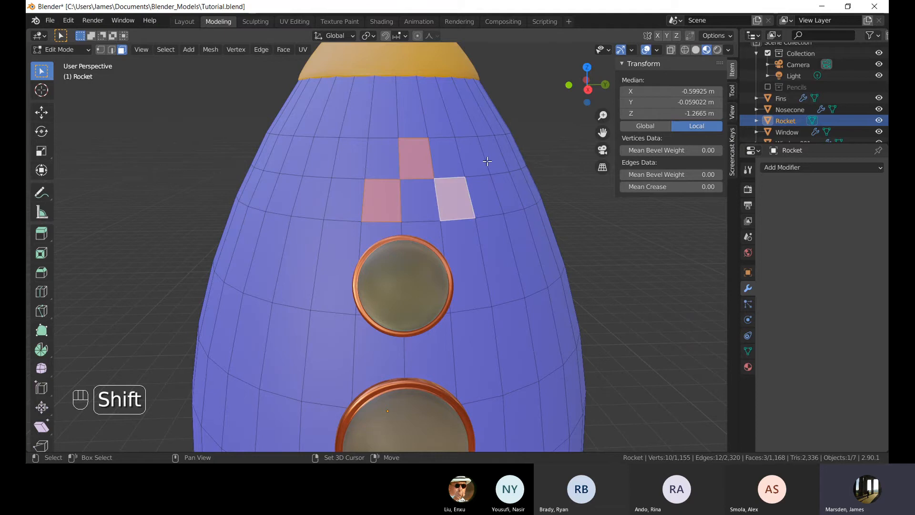
left_click(485, 167, "shift")
left_click(474, 163, "shift")
middle_click_drag(474, 163, 351, 251)
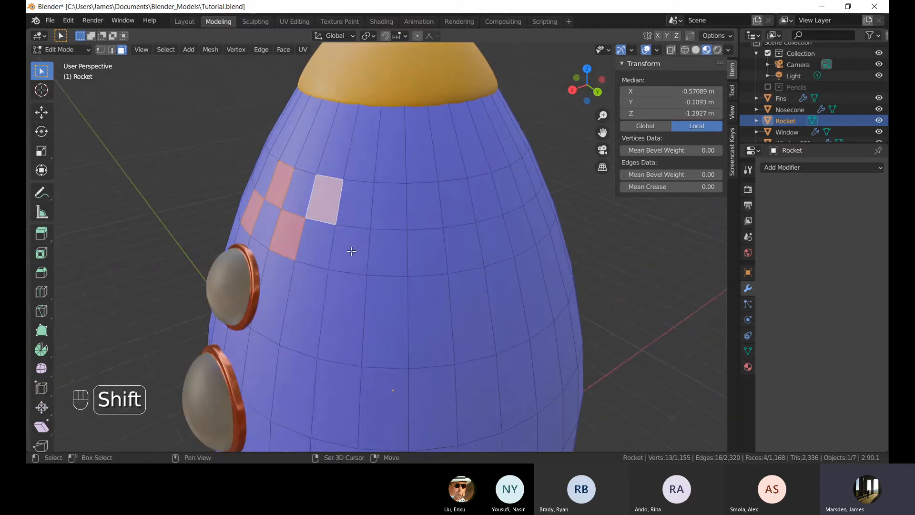
Extend the alternating checkerboard face selection further around the upper band.
left_click(351, 249, "shift")
left_click(389, 205, "shift")
left_click(427, 253, "shift")
left_click(424, 206, "shift")
left_click(457, 203, "shift")
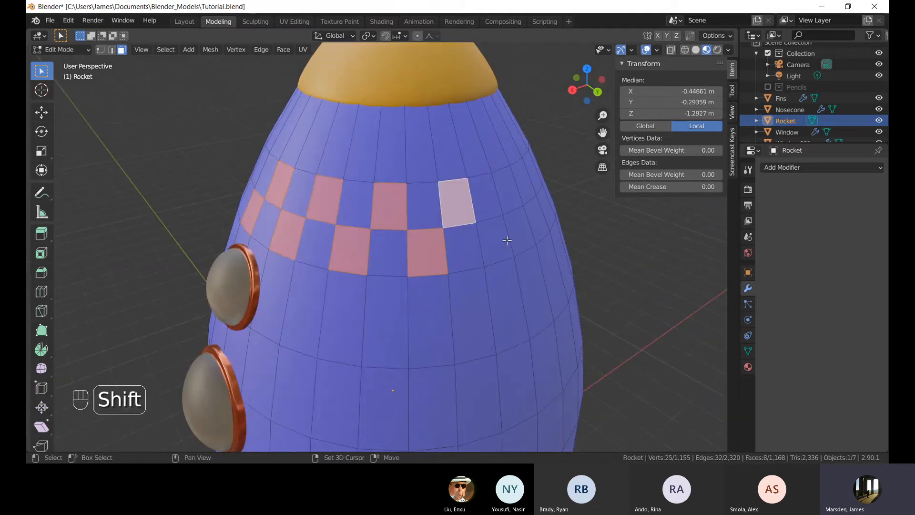
left_click(497, 196, "shift")
middle_click_drag(520, 233, 429, 235)
left_click(292, 248, "shift")
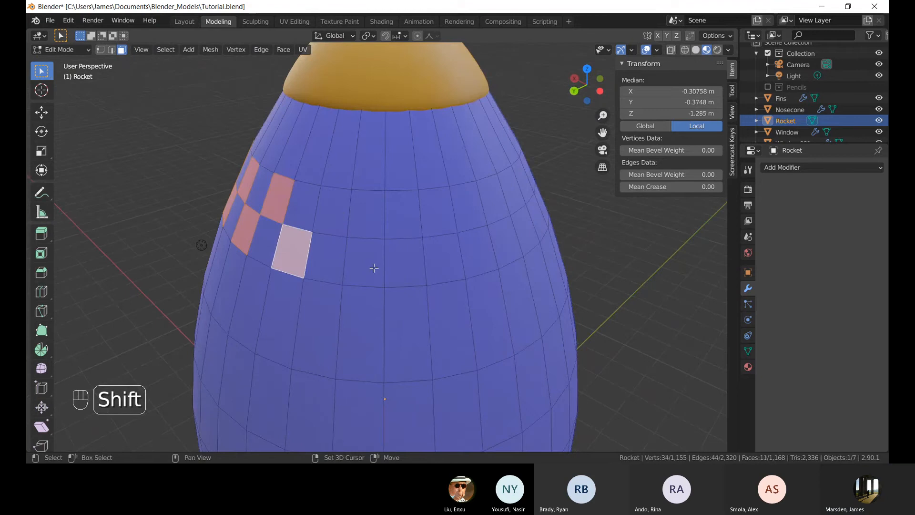
left_click(374, 268, "shift")
left_click(332, 210, "shift")
left_click(419, 223, "shift")
left_click(461, 209, "shift")
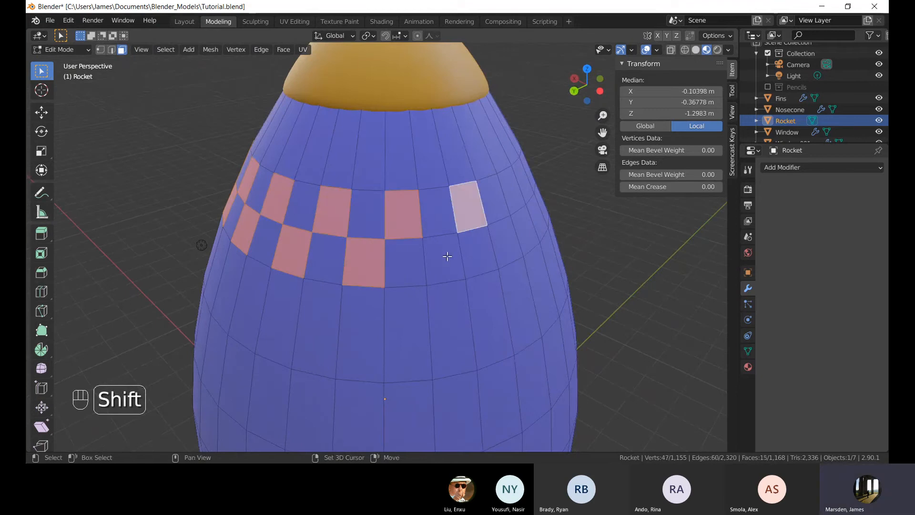
left_click(451, 257, "shift")
left_click(516, 239, "shift")
middle_click_drag(516, 240, 448, 261)
left_click(411, 225, "shift")
left_click(449, 265, "shift")
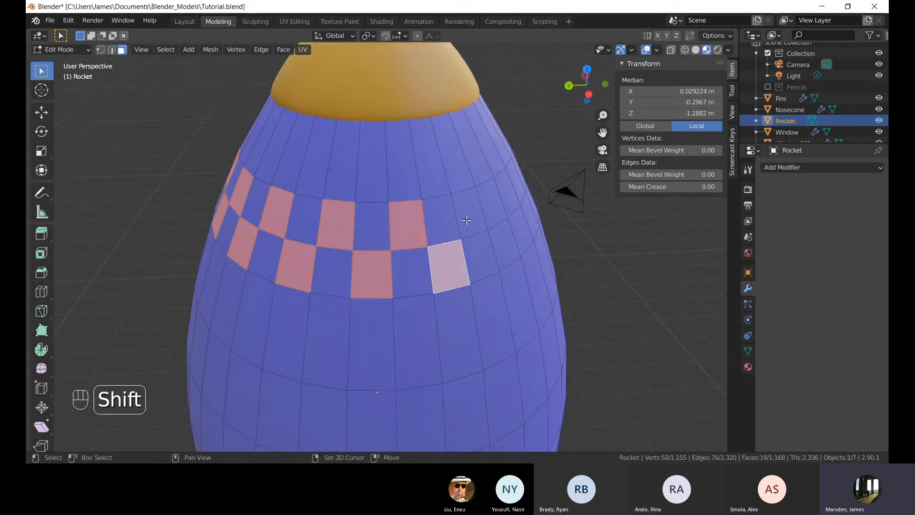
Finish the checkerboard face selection all the way around the upper band.
left_click(475, 212, "shift")
left_click(505, 246, "shift")
middle_click_drag(516, 245, 374, 243)
left_click(367, 227, "shift")
left_click(406, 277, "shift")
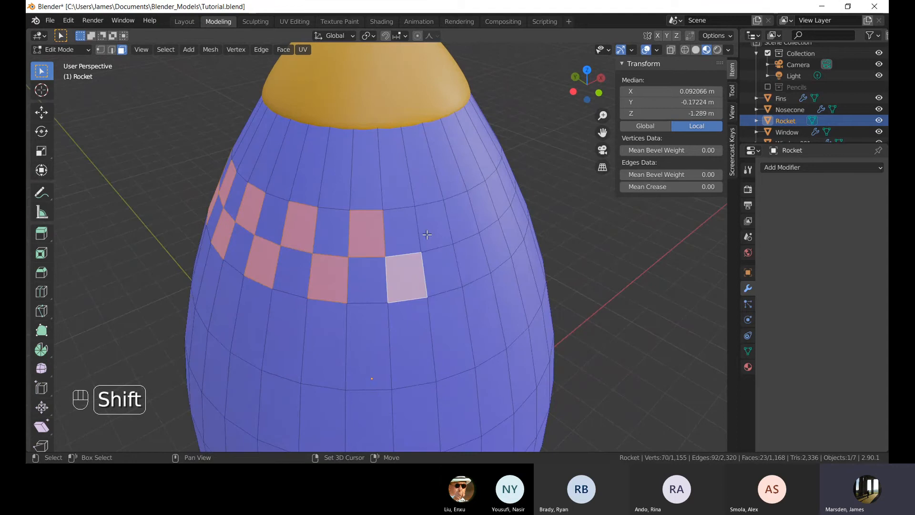
left_click(433, 223, "shift")
left_click(472, 260, "shift")
left_click(482, 206, "shift")
middle_click_drag(541, 266, 385, 260)
left_click(341, 260, "shift")
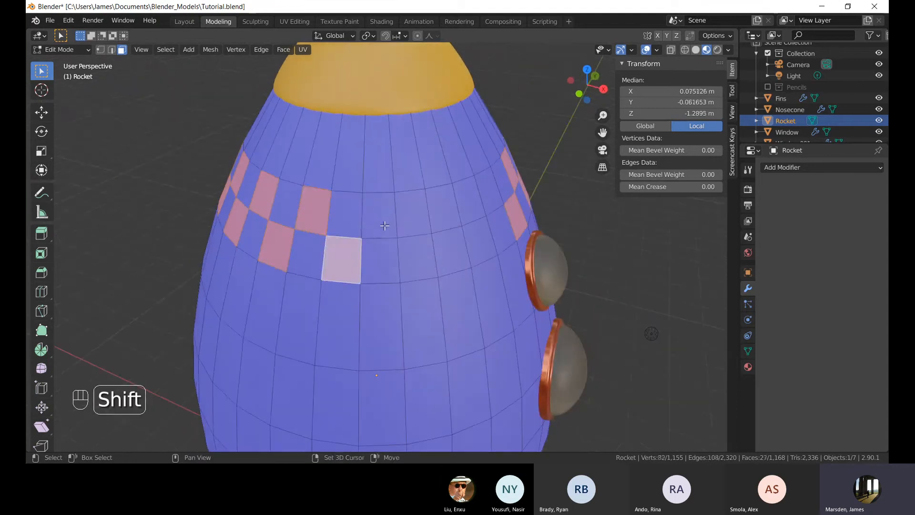
left_click(379, 215, "shift")
left_click(417, 257, "shift")
left_click(443, 209, "shift")
left_click(479, 242, "shift")
left_click(489, 196, "shift")
middle_click_drag(519, 273, 439, 265)
Add a new material slot with a new material and assign it to the selected checker faces.
left_click(748, 368)
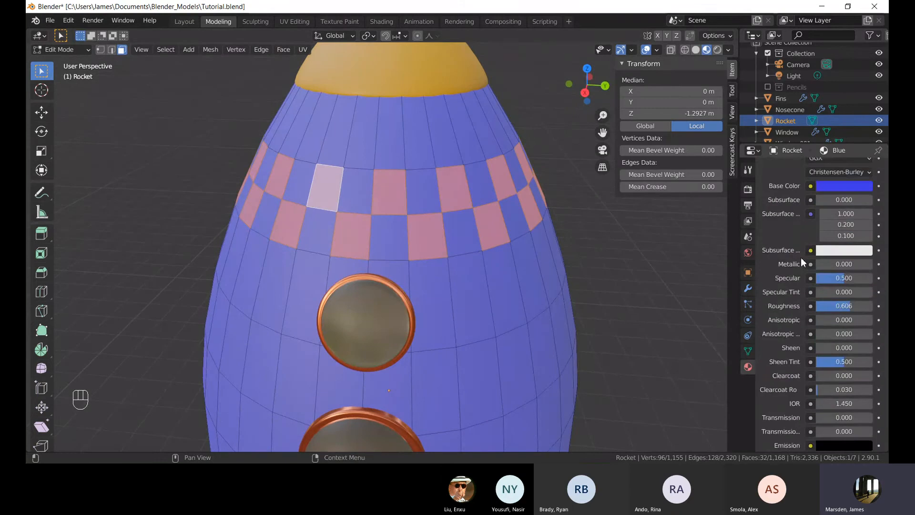
scroll(801, 258, "up", 5)
left_click(880, 168)
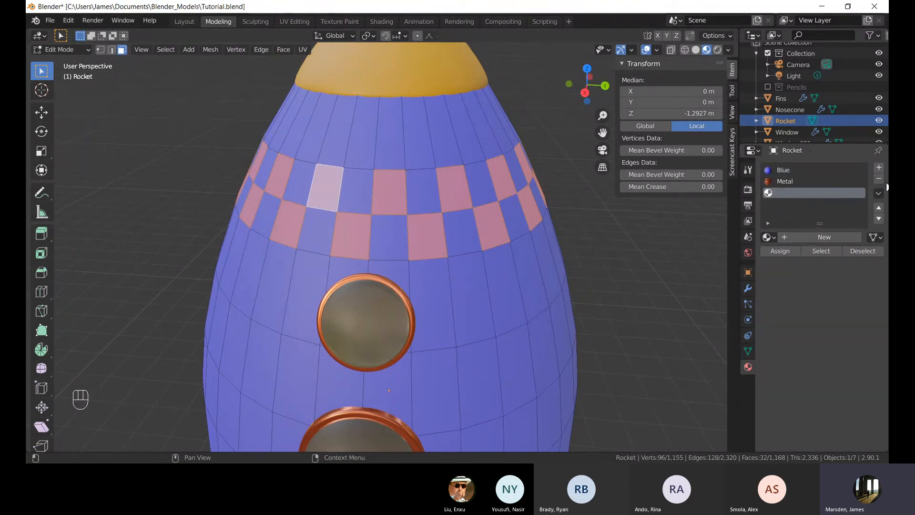
left_click(825, 237)
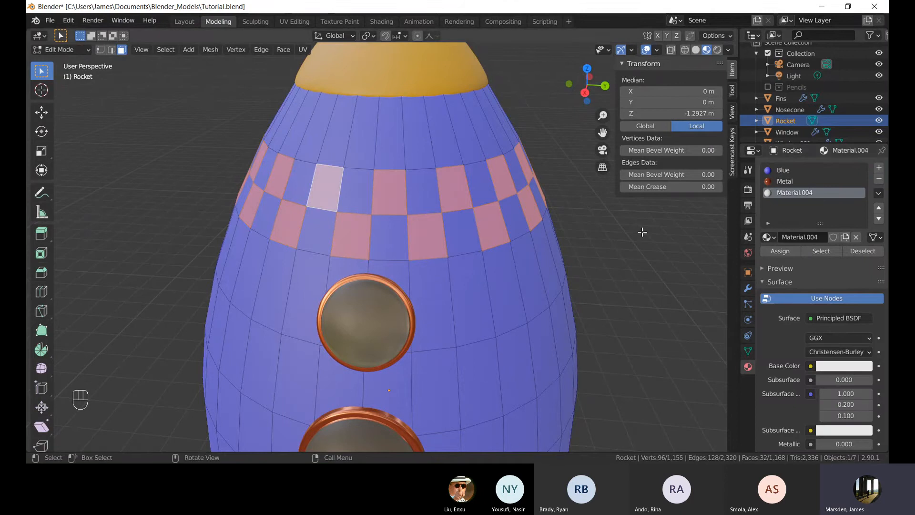
left_click(784, 254)
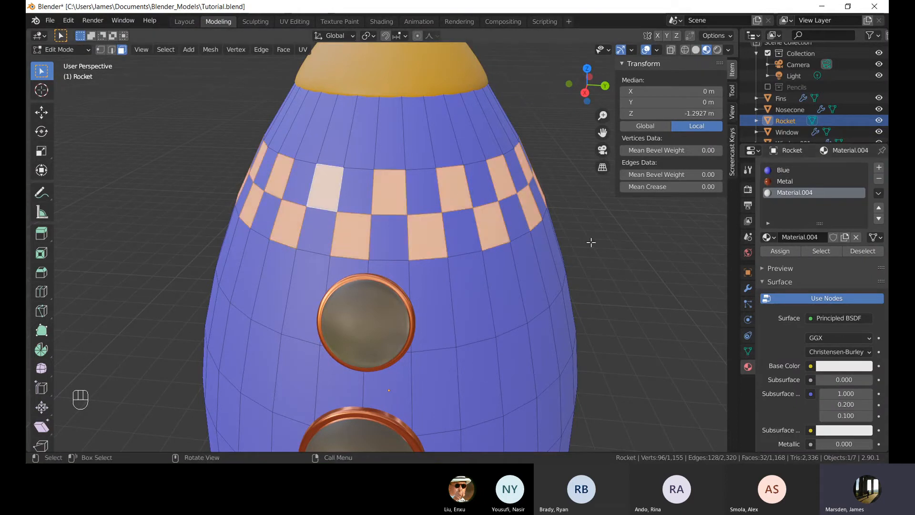
Deselect all and set the new material's base color to off-white (H 0.914, S 0.031, V 0.906).
scroll(506, 184, "down", 5)
key("alt+a")
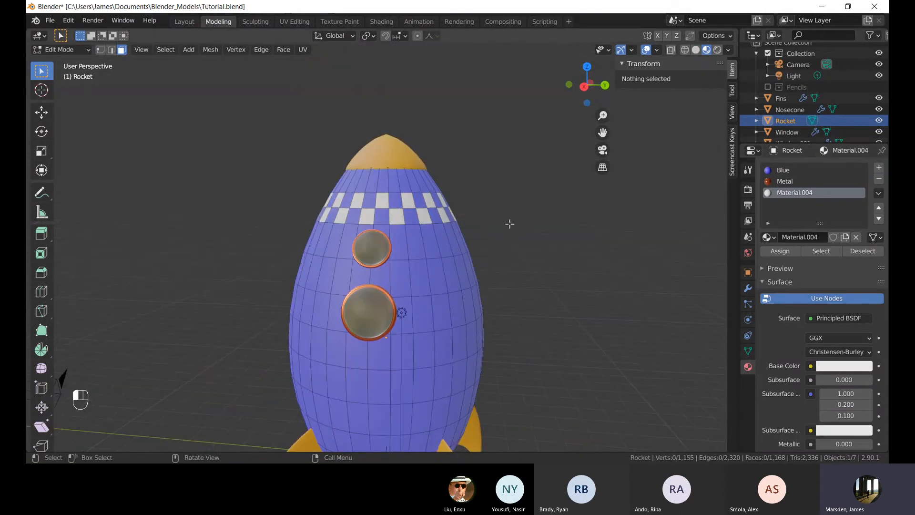
left_click(832, 366)
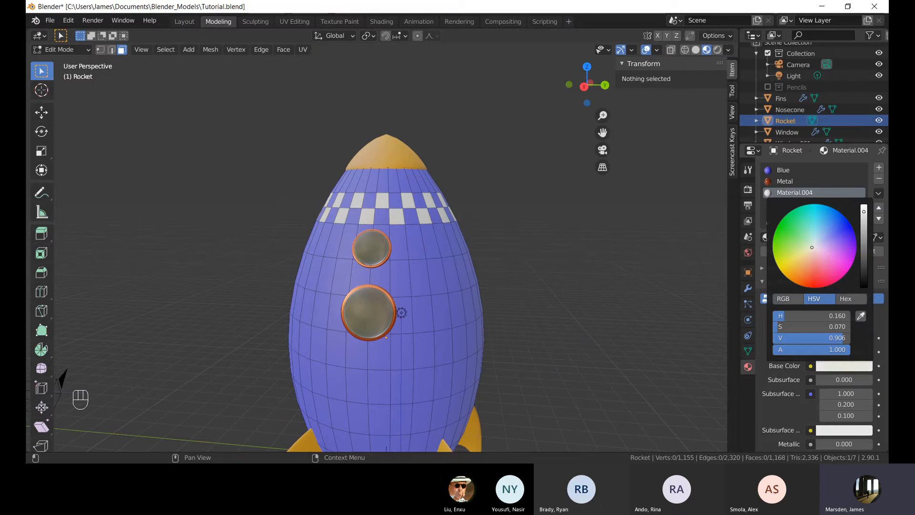
mouse_move(812, 247)
left_mouse_down()
mouse_move(784, 230)
mouse_move(833, 269)
mouse_move(824, 279)
mouse_move(814, 240)
left_mouse_up()
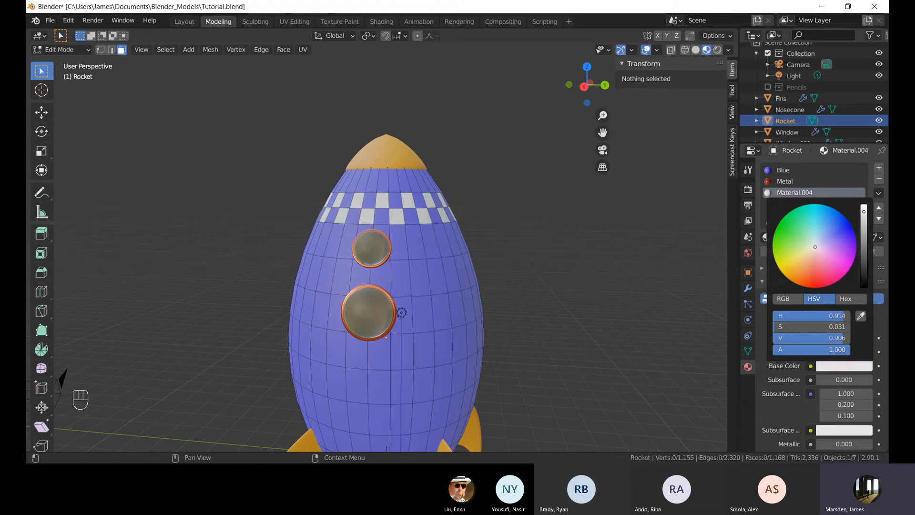
Inspect the checkered band in Object Mode, then return to Edit Mode on the rocket.
key("Tab")
scroll(441, 220, "down", 5)
middle_click_drag(437, 230, 444, 249)
scroll(430, 244, "up", 6)
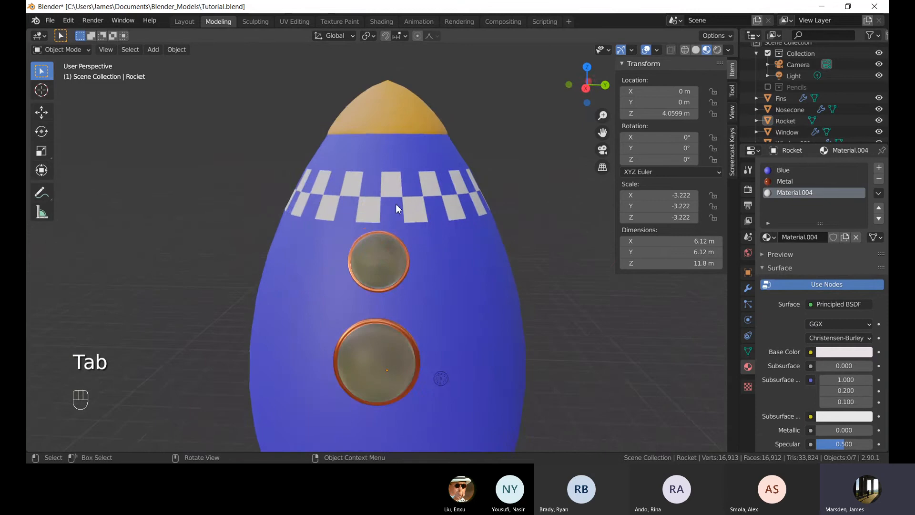
key("shift+c")
key("Tab")
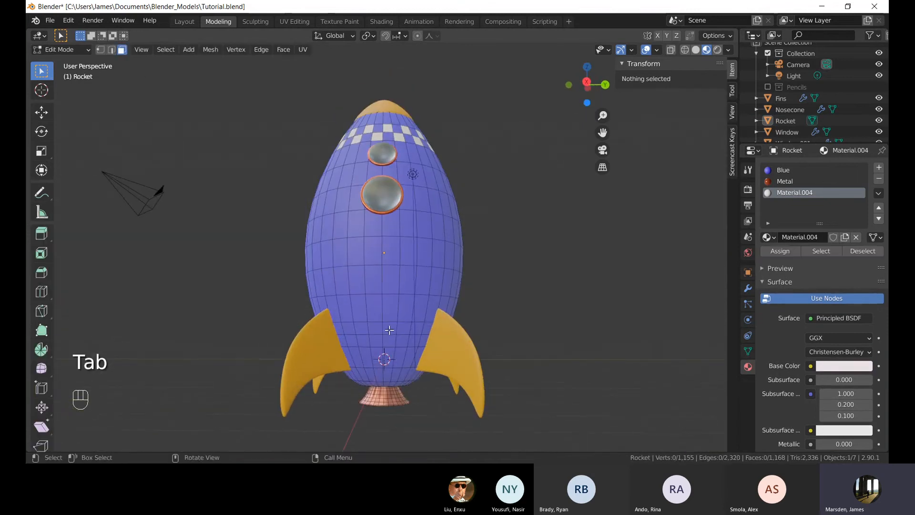
scroll(392, 262, "up", 4)
scroll(384, 262, "down", 6)
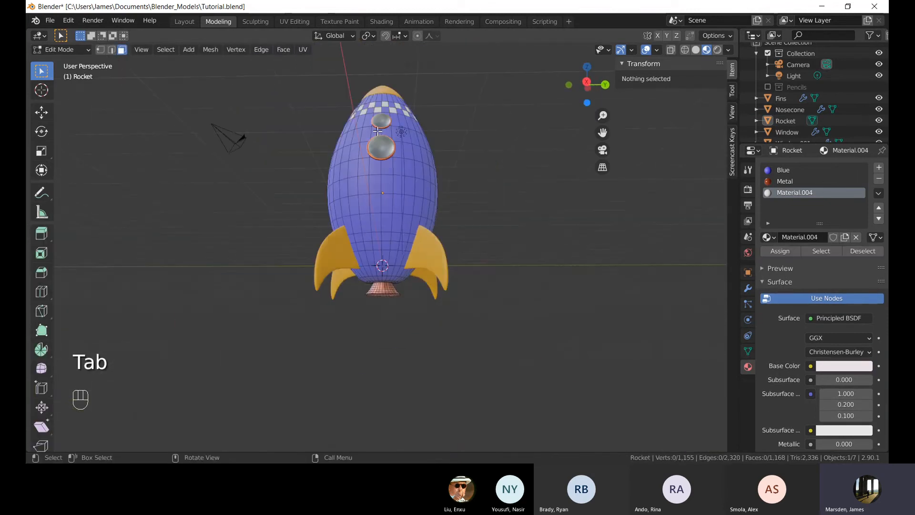
scroll(387, 272, "up", 6)
Select alternating faces in two rows of the lower band in a checkerboard pattern.
left_click(367, 241, "shift")
left_click(417, 242, "shift")
left_click(394, 217, "shift")
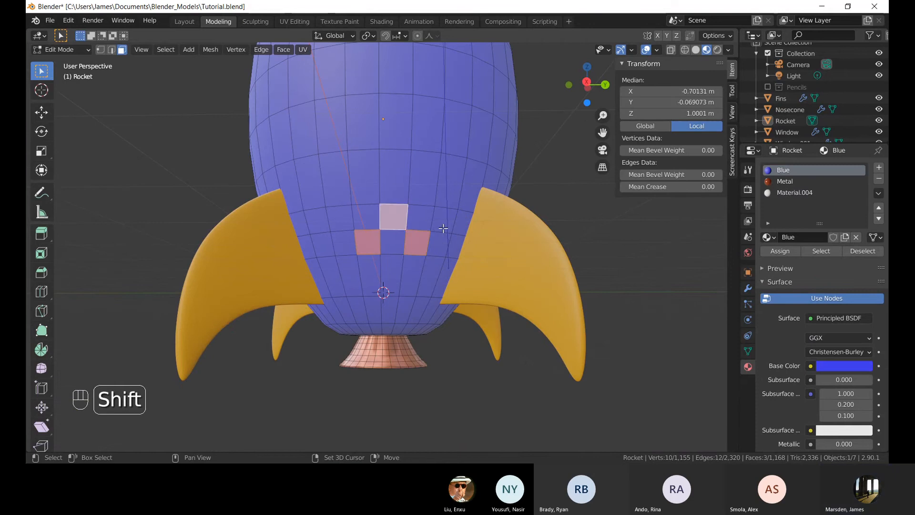
left_click(444, 220, "shift")
middle_click_drag(479, 258, 392, 256)
left_click(403, 242, "shift")
middle_click_drag(450, 255, 416, 252)
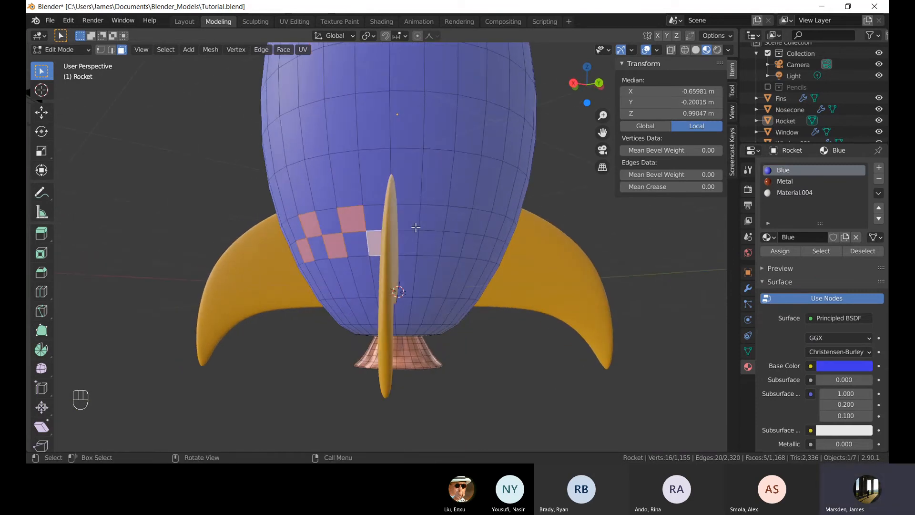
left_click(432, 241, "shift")
left_click(472, 246, "shift")
left_click(461, 224, "shift")
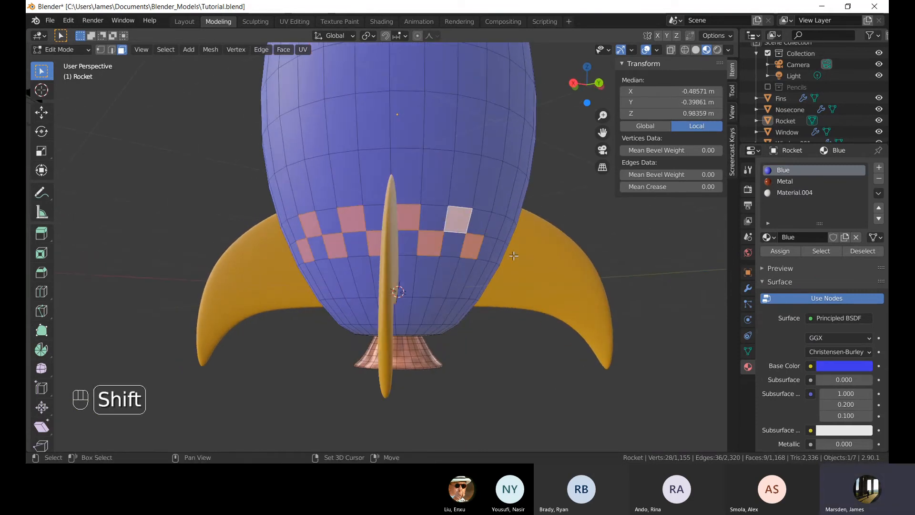
middle_click_drag(463, 227, 408, 267)
left_click(355, 230, "shift")
left_click(386, 256, "shift")
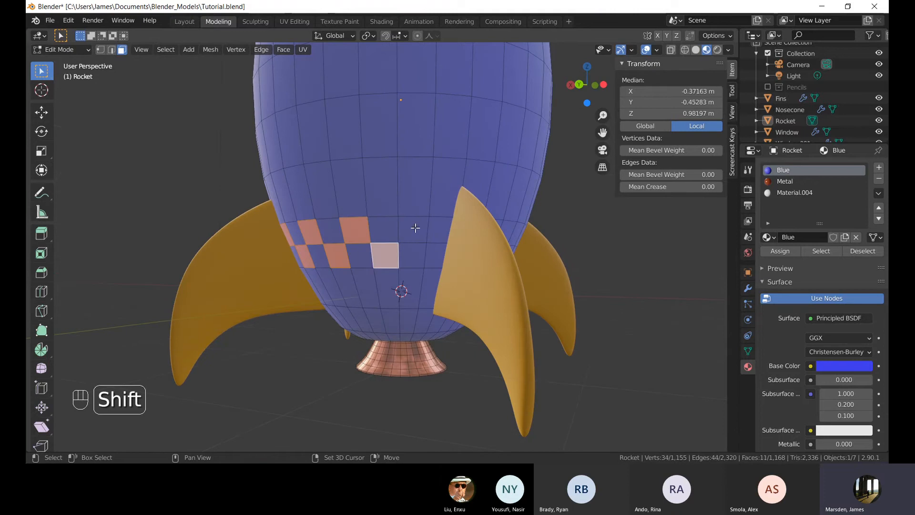
left_click(414, 230, "shift")
left_click(434, 256, "shift")
middle_click_drag(464, 262, 428, 257)
Select the remaining alternating faces around the lower band to complete the two-row checkerboard pattern.
left_click(402, 255, "shift")
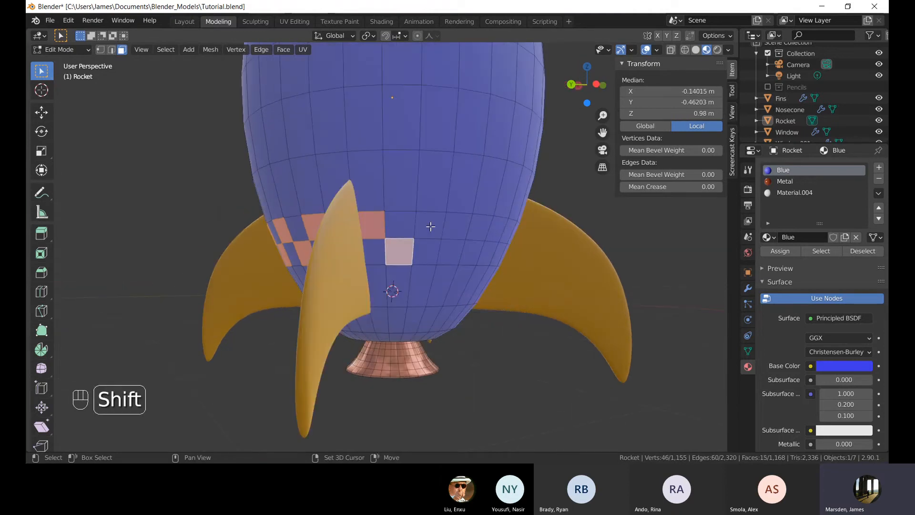
left_click(431, 225, "shift")
left_click(454, 252, "shift")
left_click(480, 227, "shift")
middle_click_drag(480, 226, 384, 253)
left_click(355, 244, "shift")
left_click(375, 222, "shift")
left_click(398, 245, "shift")
left_click(372, 226, "shift")
left_click(401, 255, "shift")
left_click(346, 234, "shift")
left_click(358, 248, "shift")
left_click(417, 250, "shift")
left_click(437, 231, "shift")
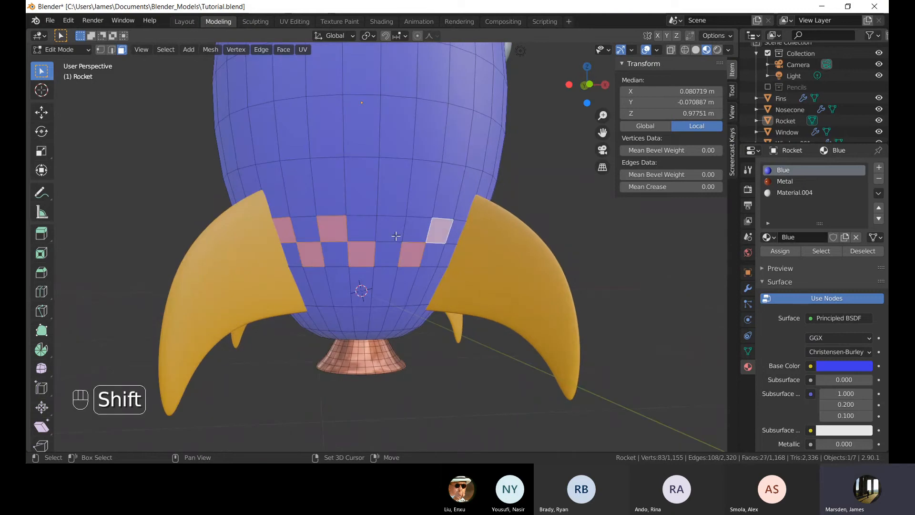
left_click(397, 238, "shift")
middle_click_drag(459, 272, 411, 268)
left_click(387, 255, "shift")
middle_click_drag(482, 288, 343, 241)
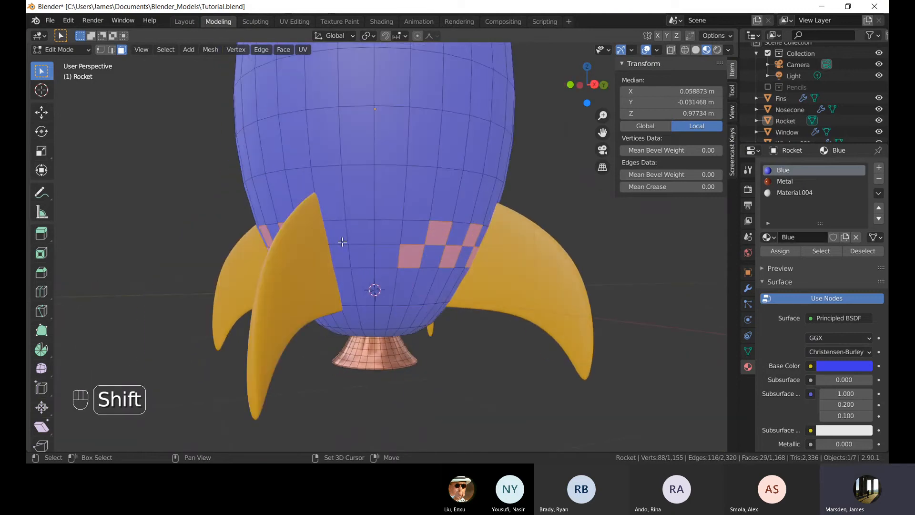
left_click(365, 262, "shift")
left_click(388, 232, "shift")
Assign the off-white material to the selected lower-band faces and deselect all.
left_click(814, 193)
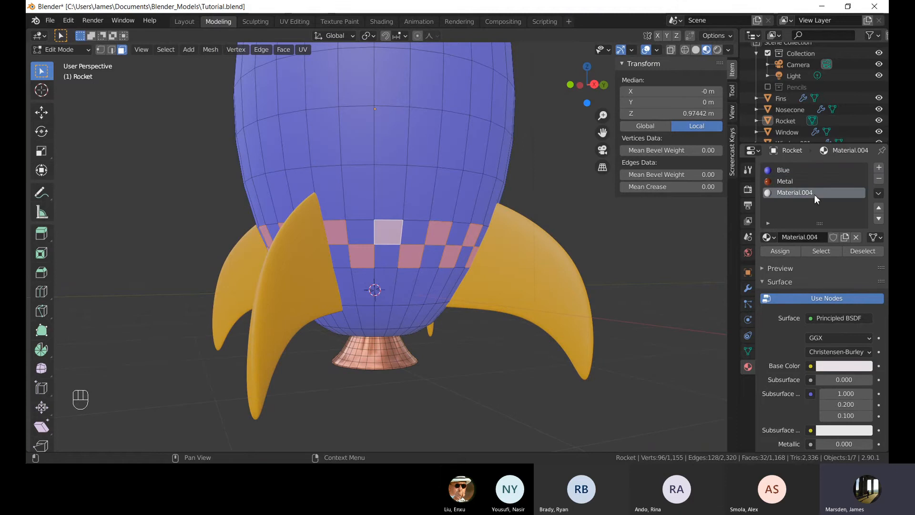
left_click(780, 252)
key("alt+a")
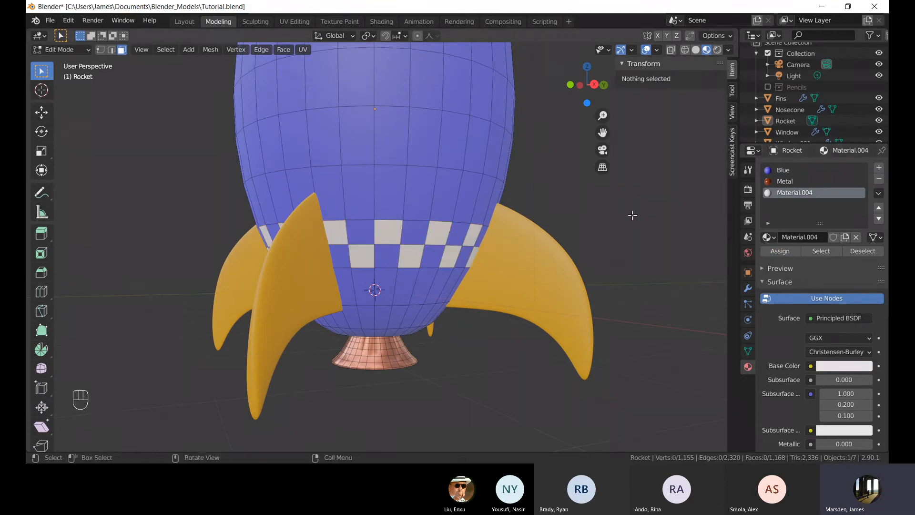
Rename the off-white material to White and return to Object Mode.
double_click(808, 191)
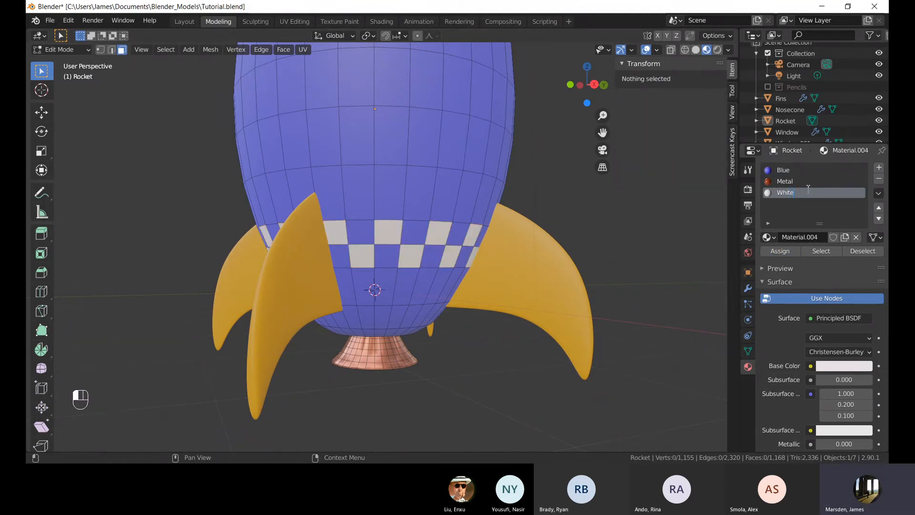
key("Return")
key("Tab")
Inspect the rocket's checker bands and fins from different angles and zoom levels.
scroll(522, 249, "down", 3)
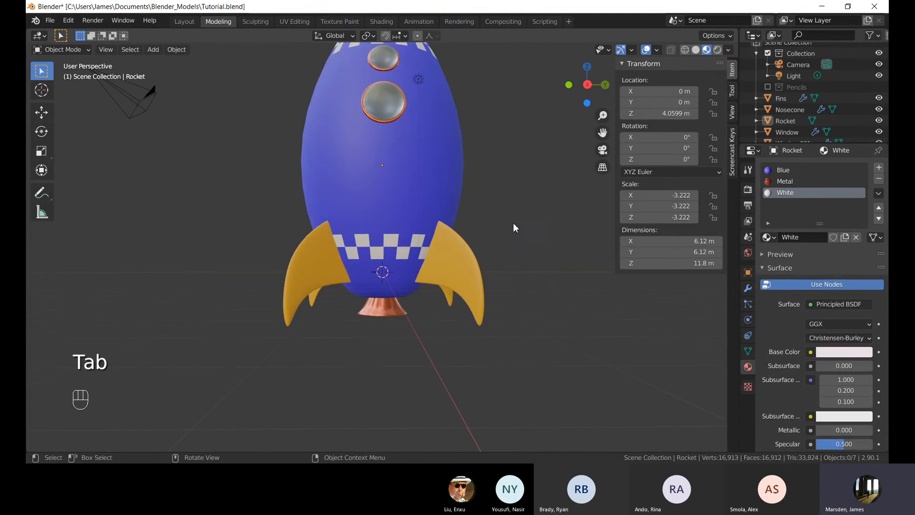
scroll(513, 222, "down", 3)
middle_click_drag(516, 233, 400, 211)
middle_click_drag(415, 250, 369, 270, "shift")
scroll(370, 271, "up", 1)
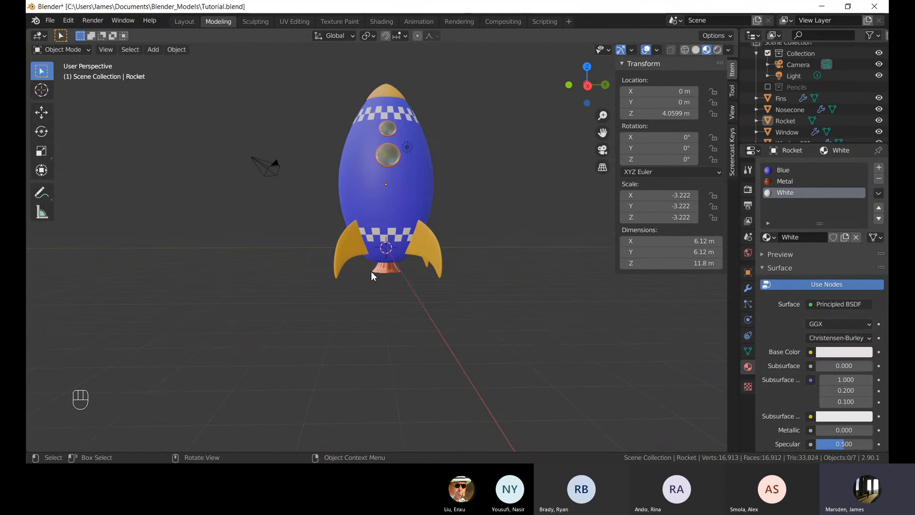
scroll(371, 269, "up", 4)
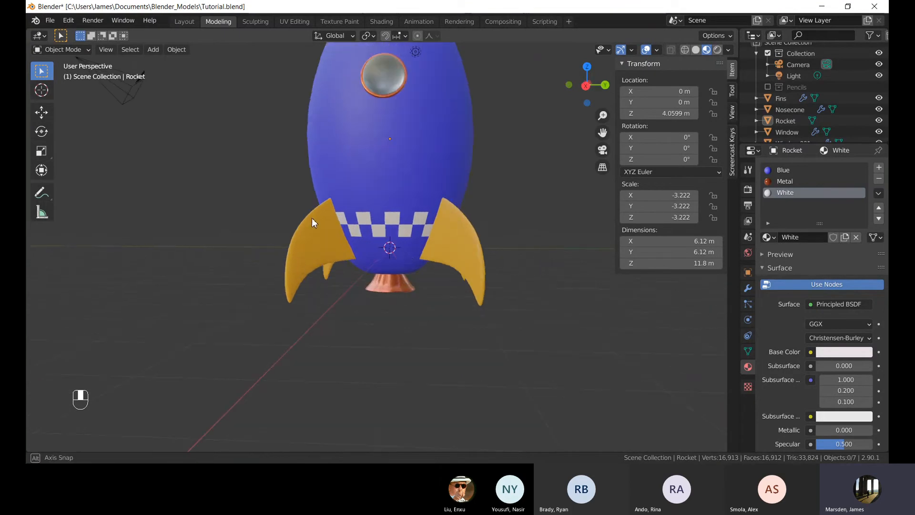
left_click(312, 219)
middle_click_drag(385, 232, 388, 320, "shift")
scroll(390, 320, "up", 3)
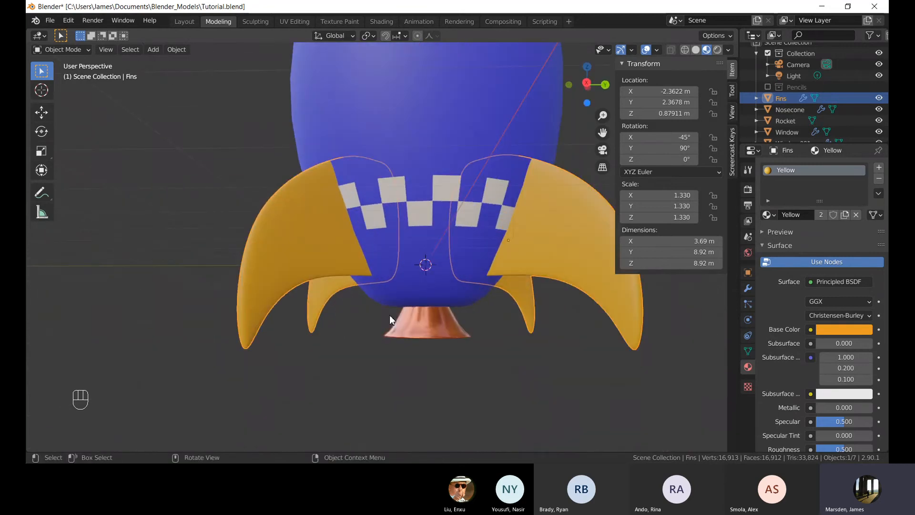
scroll(386, 268, "down", 5)
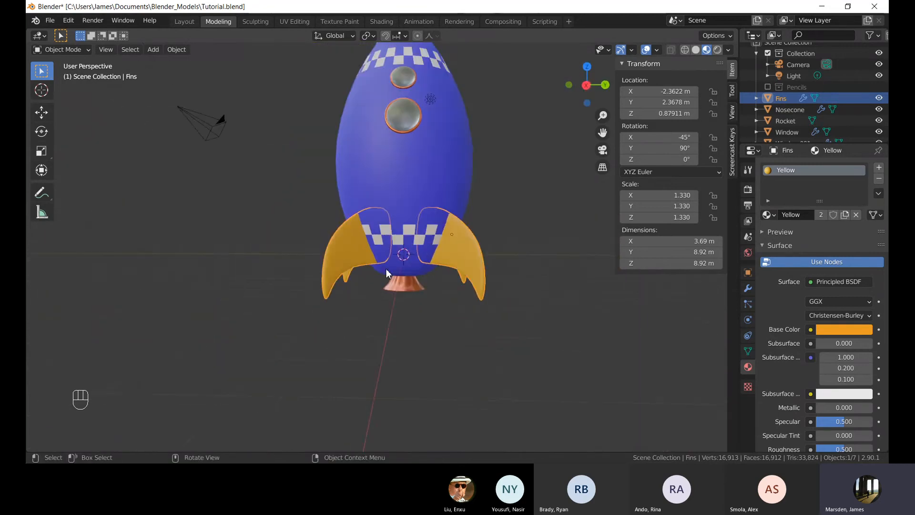
key("g")
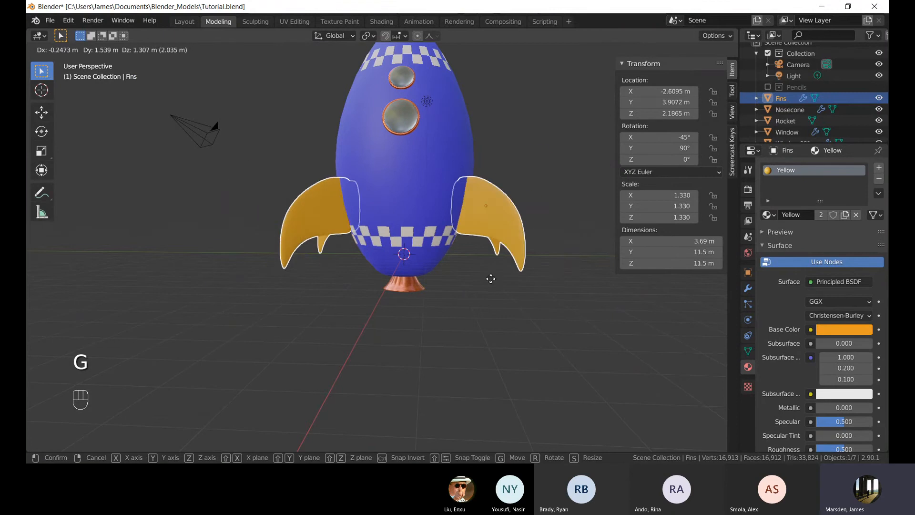
right_click(491, 281)
left_click(365, 279)
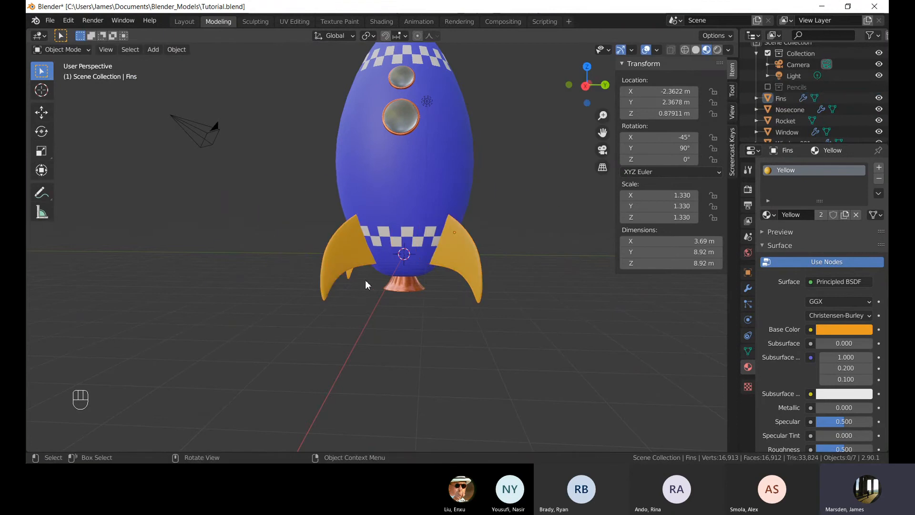
Select the rocket body and examine both checker bands from several viewpoints.
left_click(448, 214)
scroll(447, 181, "down", 3)
middle_click_drag(442, 145, 360, 196)
scroll(415, 190, "up", 1)
left_click(447, 207)
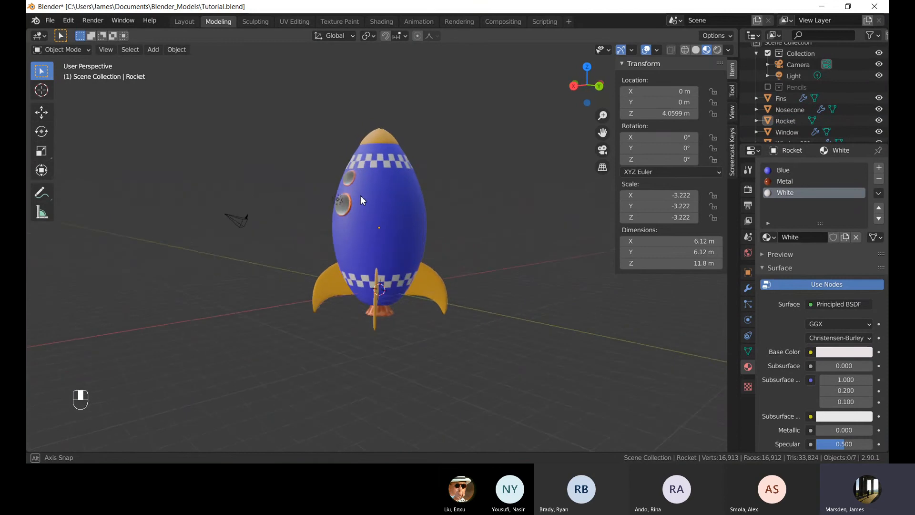
scroll(398, 223, "up", 3)
middle_click_drag(398, 223, 423, 157, "shift")
scroll(390, 316, "up", 4)
middle_click_drag(391, 316, 404, 293)
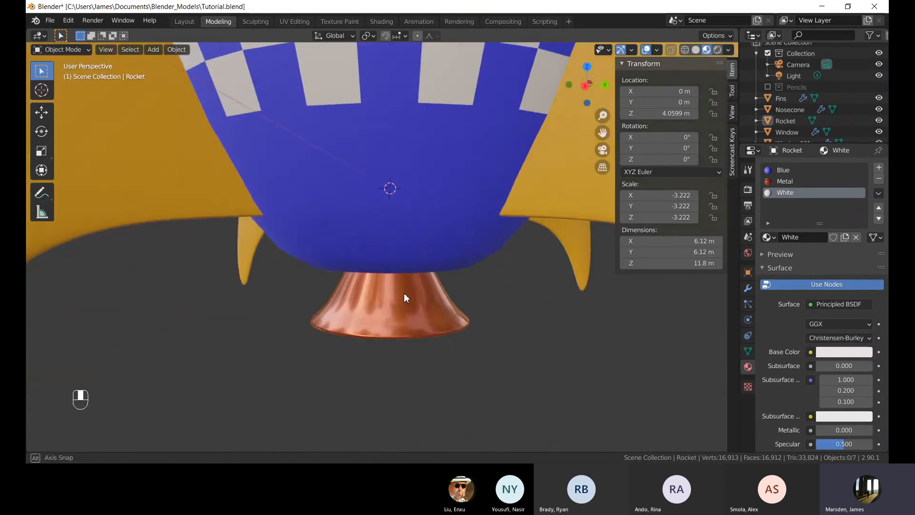
scroll(405, 163, "down", 9)
middle_click_drag(405, 164, 422, 264, "shift")
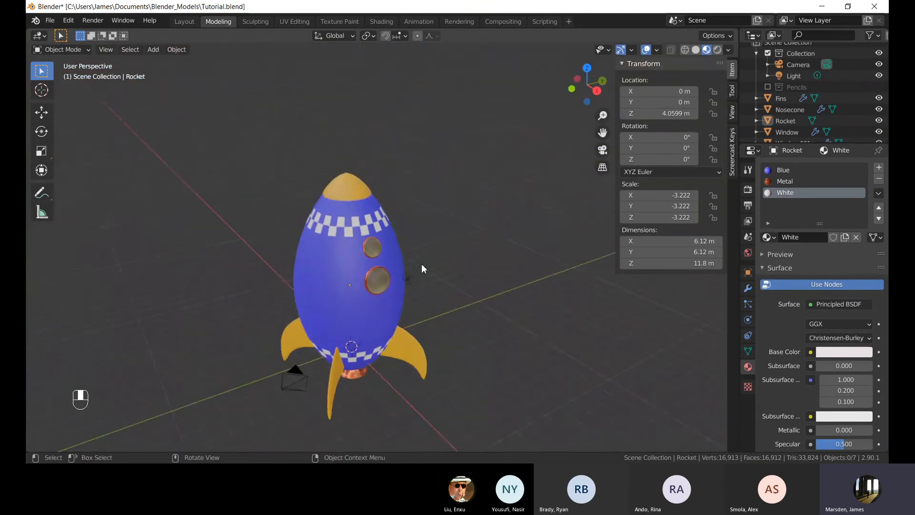
scroll(315, 294, "up", 3)
middle_click_drag(315, 294, 428, 260, "shift")
scroll(377, 264, "down", 3)
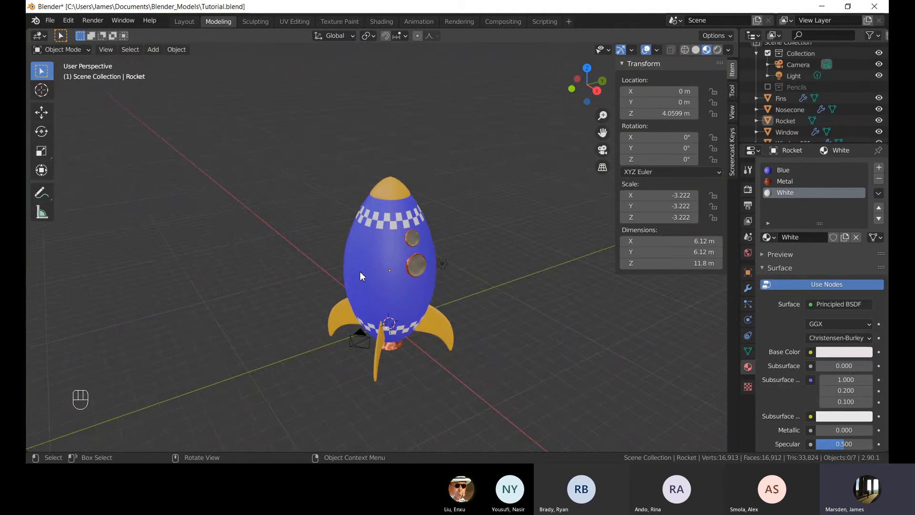
middle_click_drag(360, 273, 301, 318)
middle_click_drag(280, 323, 492, 232)
Switch the viewport to Rendered shading and compare it with Material Preview shading.
left_click(361, 241)
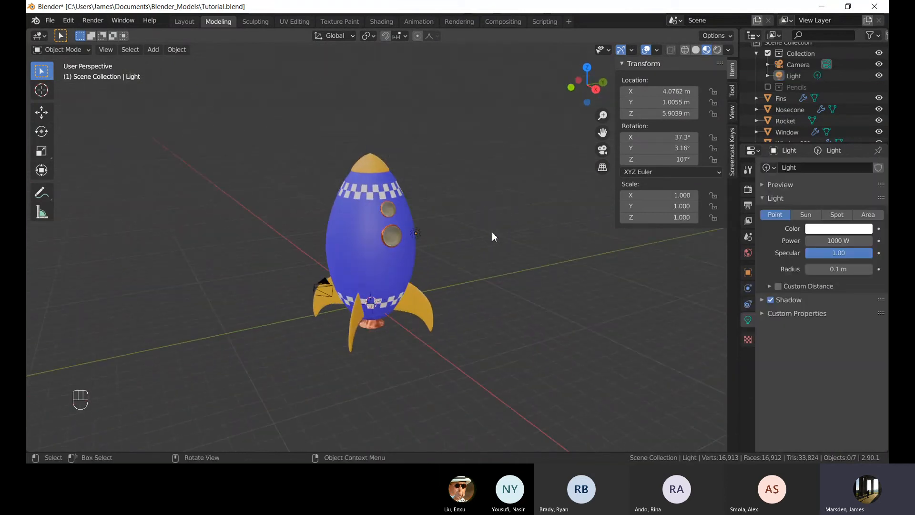
left_click(718, 49)
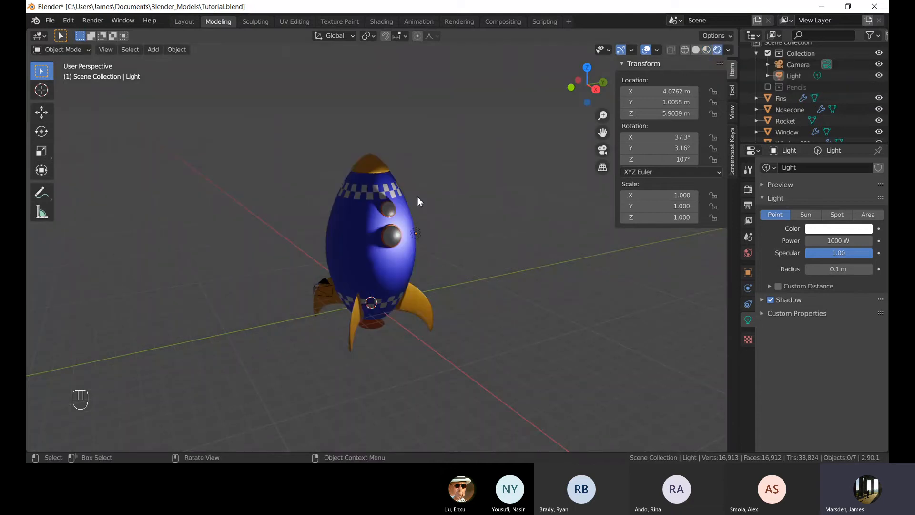
mouse_move(415, 178)
middle_mouse_down()
mouse_move(375, 187)
mouse_move(391, 184)
middle_mouse_up()
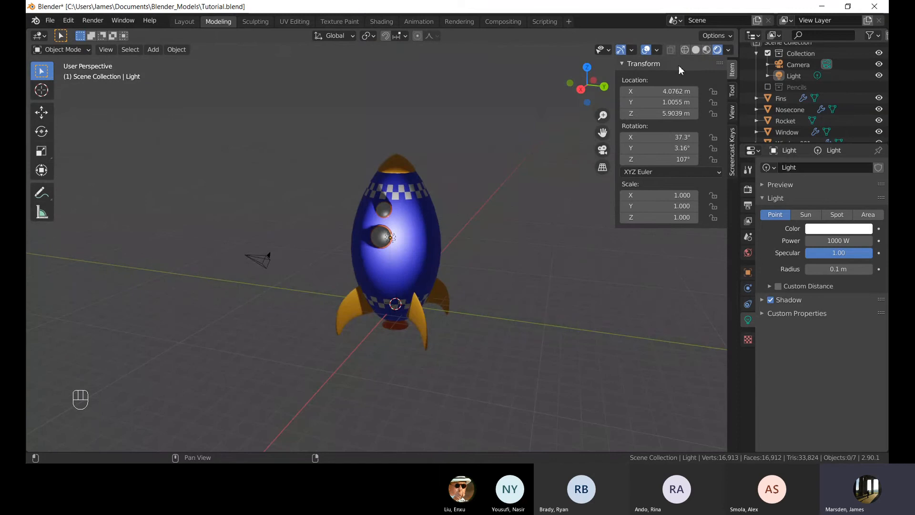
left_click(707, 50)
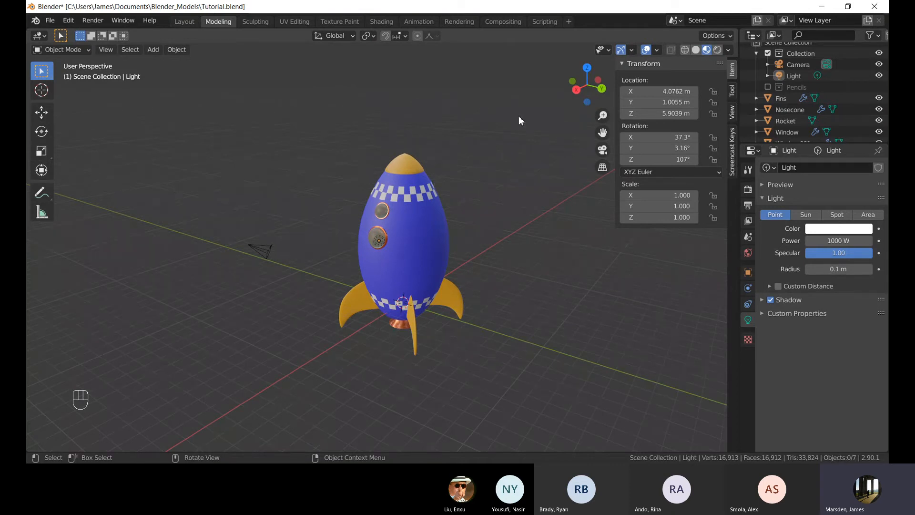
left_click(718, 50)
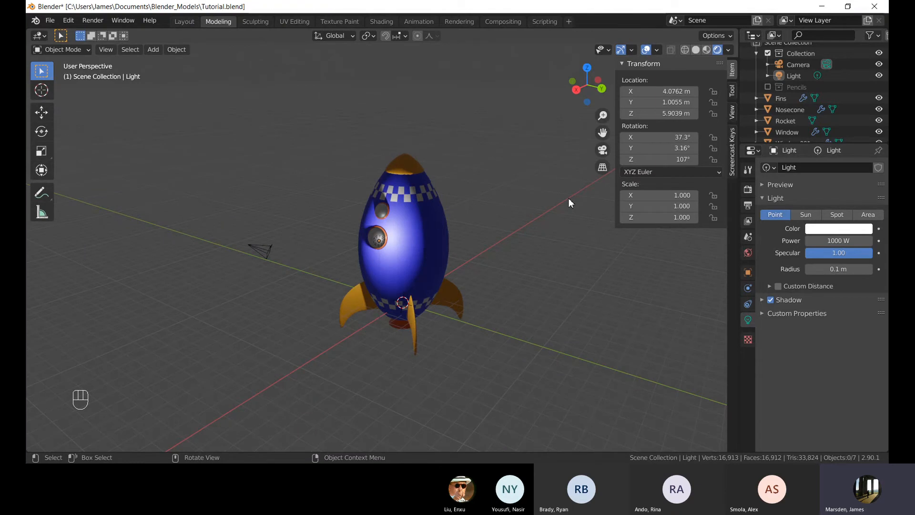
middle_click_drag(296, 221, 431, 262)
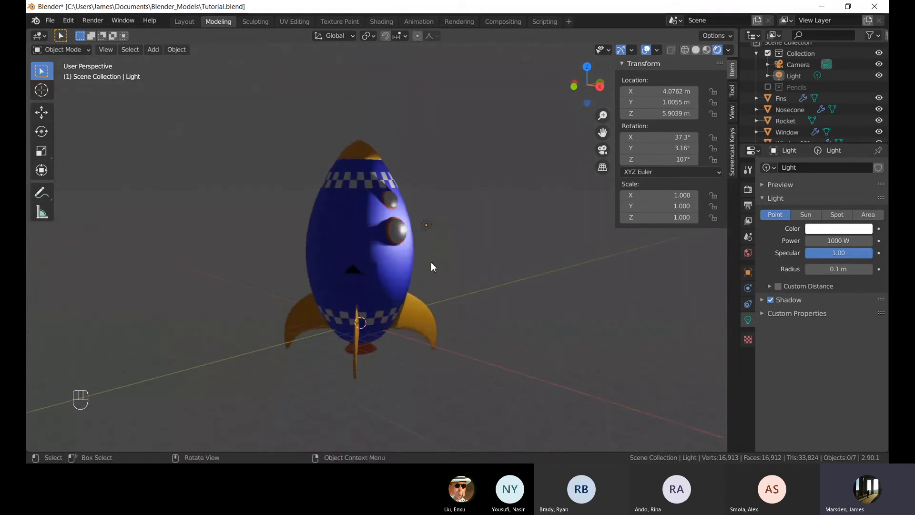
scroll(457, 209, "up", 5)
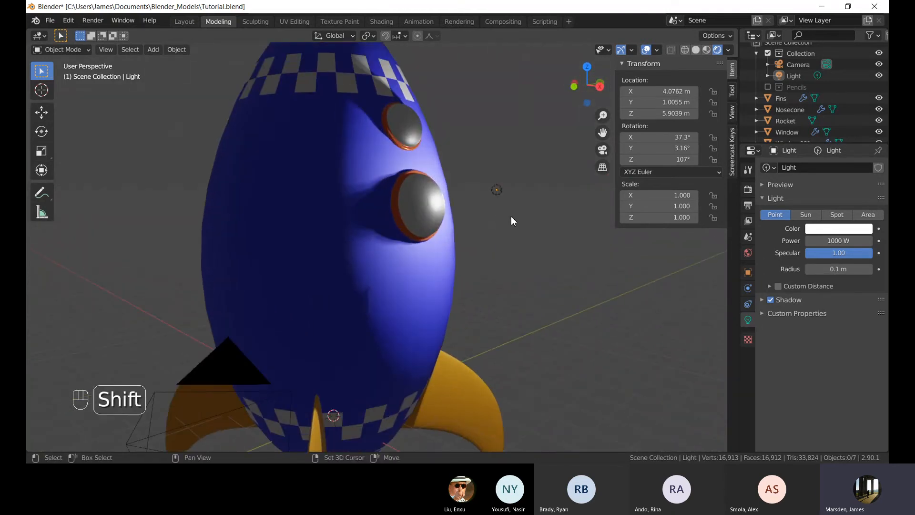
scroll(486, 224, "up", 1)
middle_click_drag(511, 216, 399, 223, "shift")
Select the light and move it about 4 m along X and 12 m upward in front view.
left_click(491, 200)
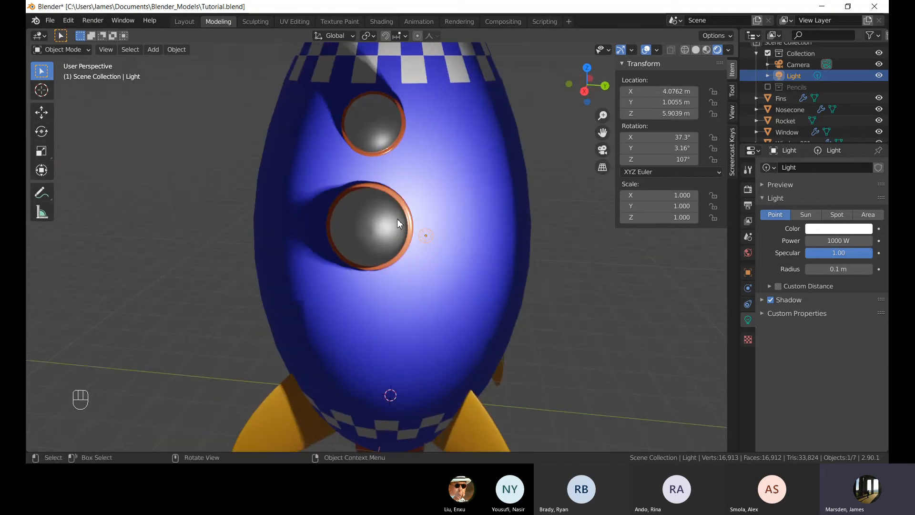
middle_click_drag(398, 223, 488, 248)
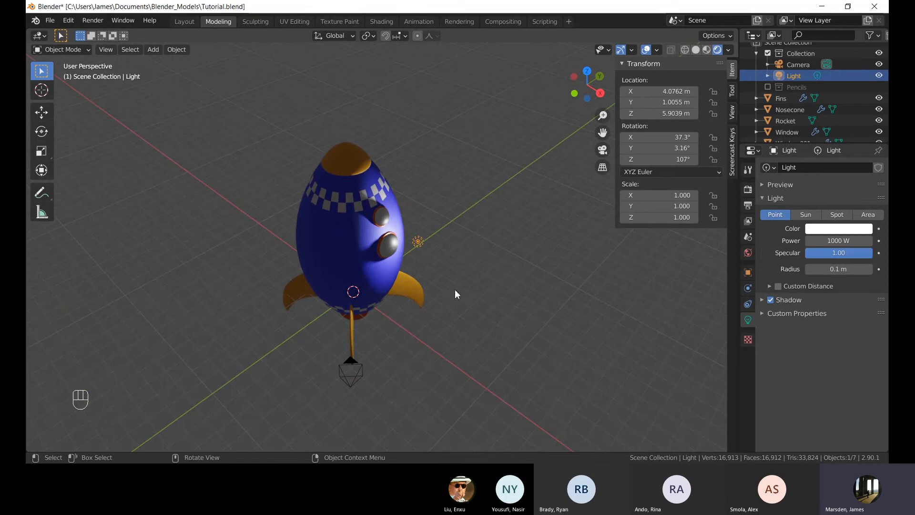
key("g")
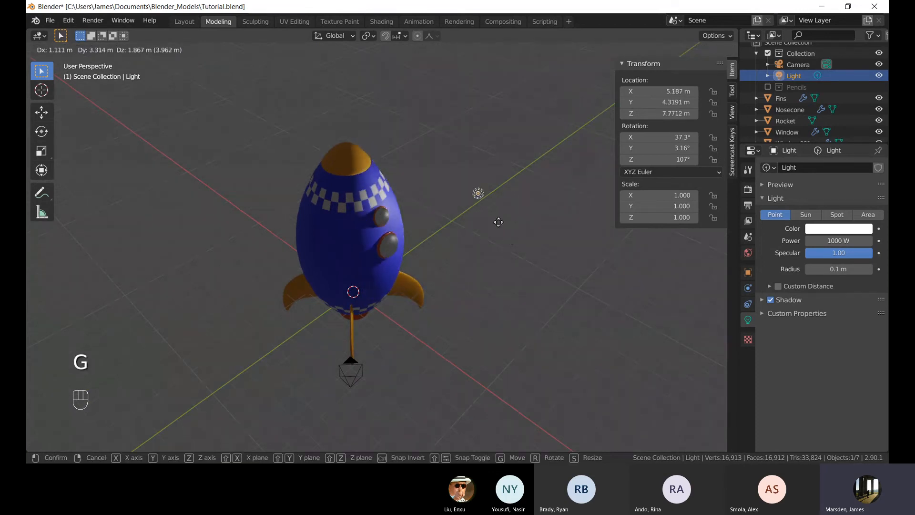
left_click(478, 272)
middle_click_drag(478, 272, 481, 324)
key("g")
right_click(462, 303)
key("KP_1")
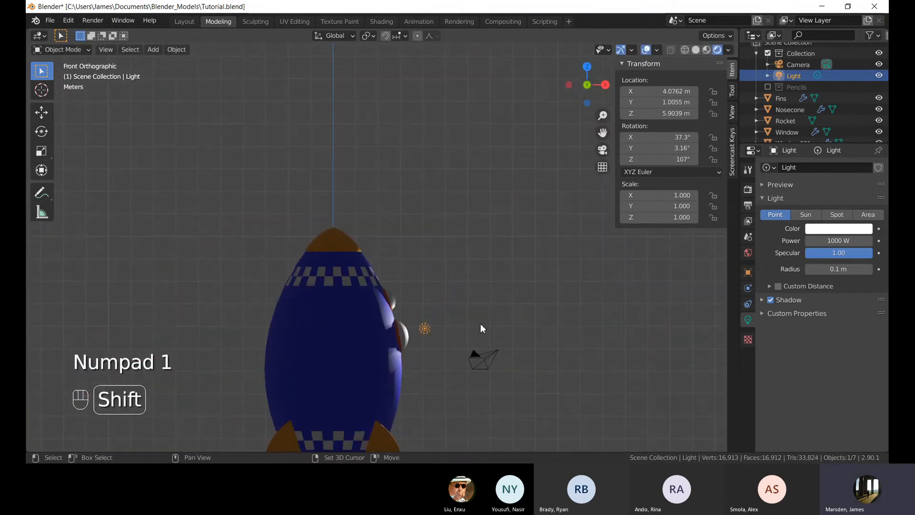
key("g")
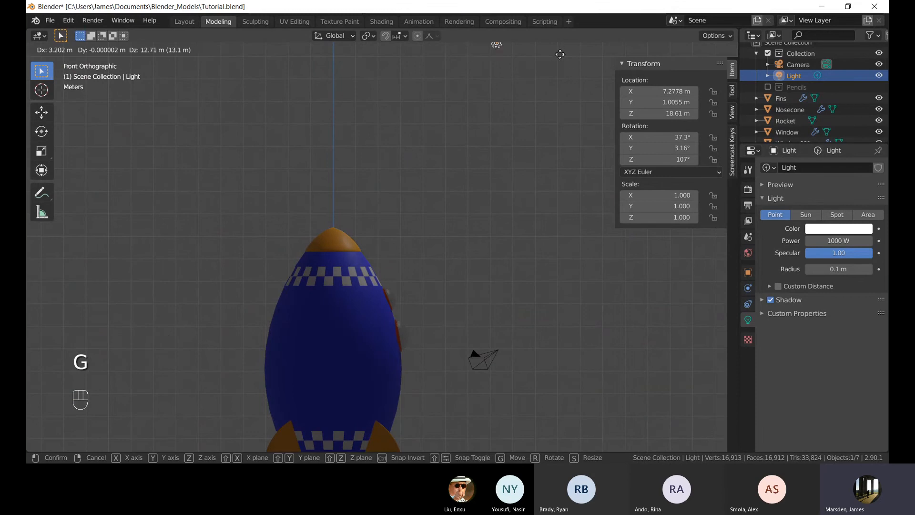
left_click(576, 71)
middle_click_drag(566, 127, 414, 144)
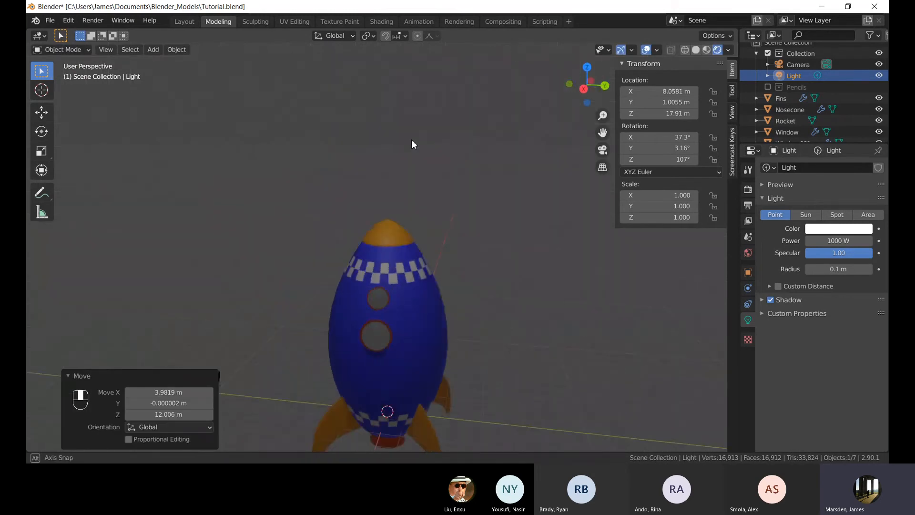
Set the light's power to 2000 W.
scroll(414, 144, "down", 5)
mouse_move(415, 181)
middle_mouse_down()
mouse_move(419, 245)
mouse_move(371, 177)
mouse_move(312, 130)
mouse_move(312, 117)
mouse_move(294, 130)
mouse_move(426, 176)
middle_mouse_up()
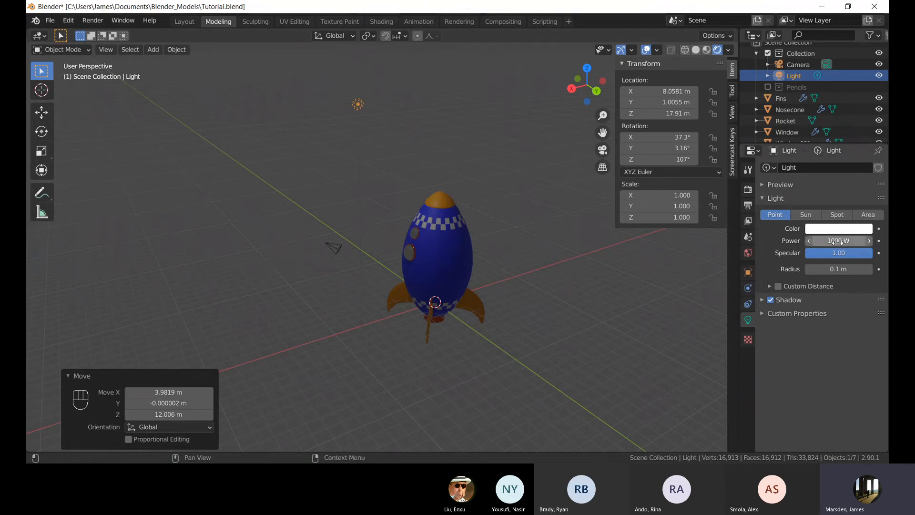
middle_click_drag(515, 200, 516, 225, "shift")
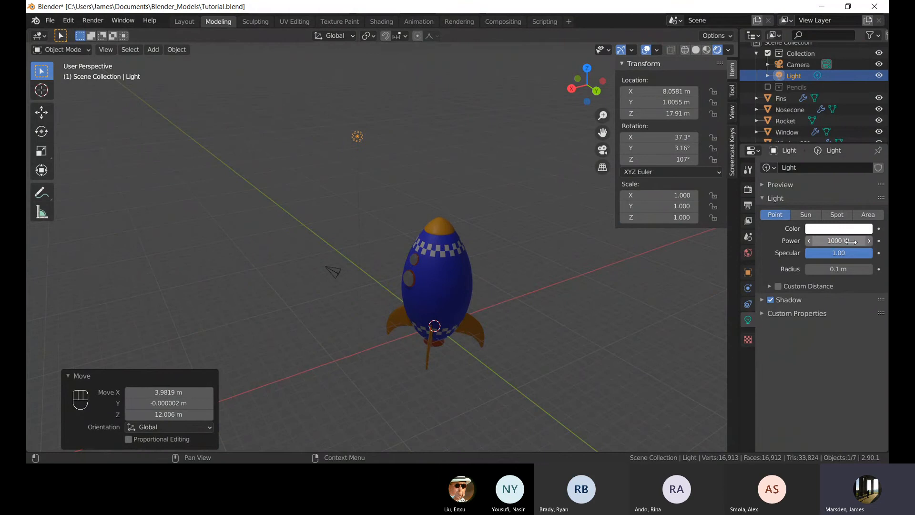
left_click(832, 241)
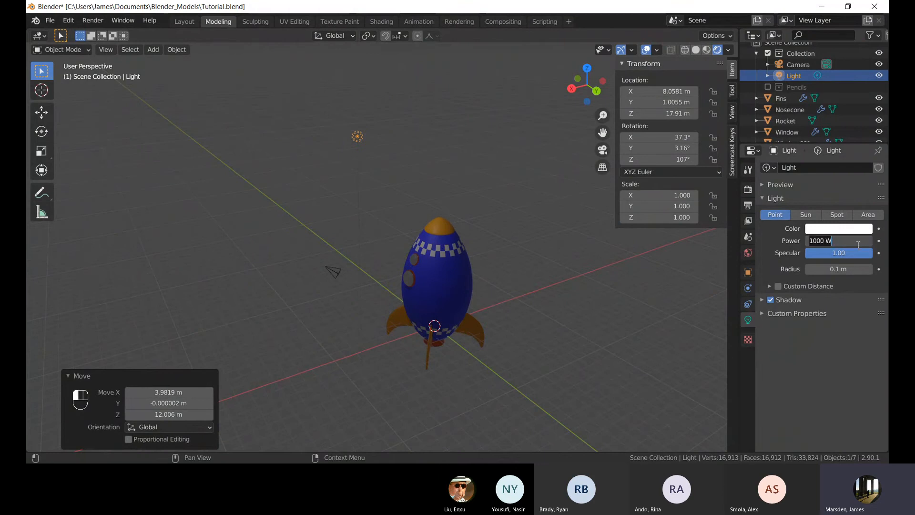
type("200")
key("Return")
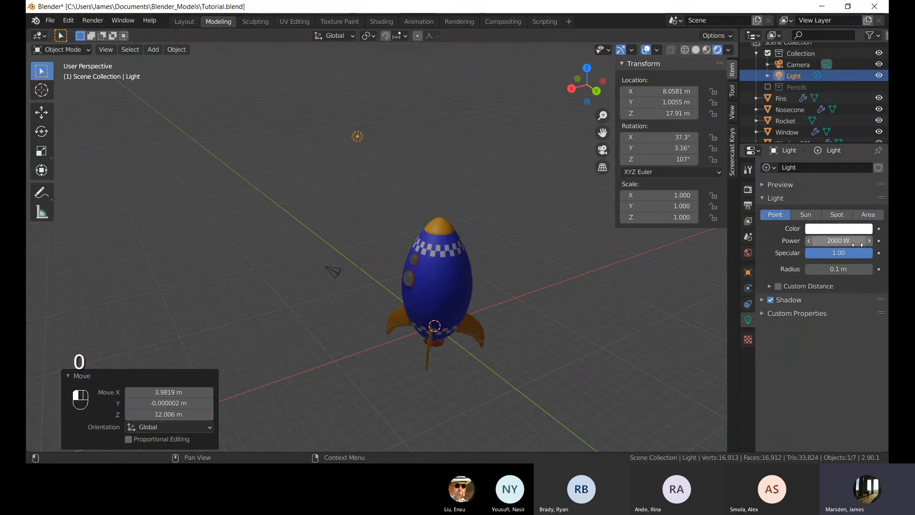
Set the light's power to 5000 W.
middle_click_drag(362, 295, 413, 308)
middle_click_drag(411, 308, 399, 217, "shift")
scroll(404, 259, "up", 4)
left_click(857, 242)
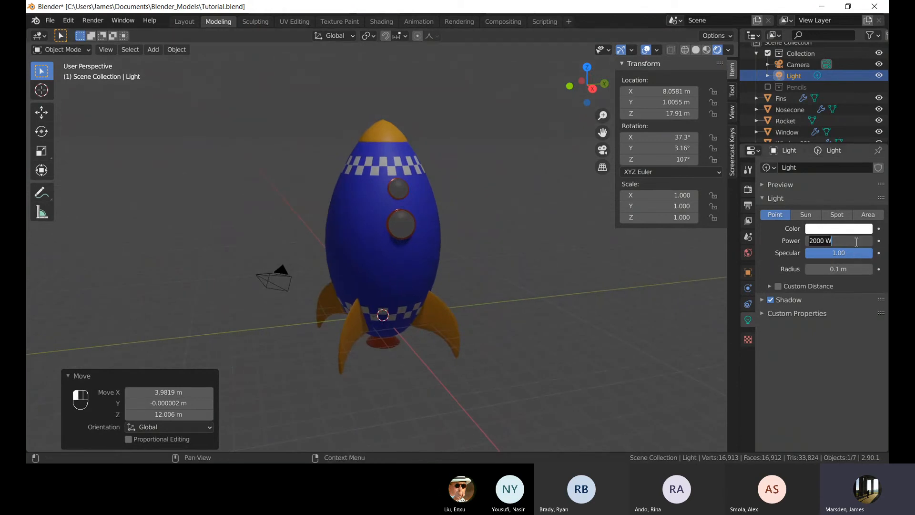
type("500")
key("Return")
Raise the light's power to 9000 W.
middle_click_drag(473, 251, 456, 243)
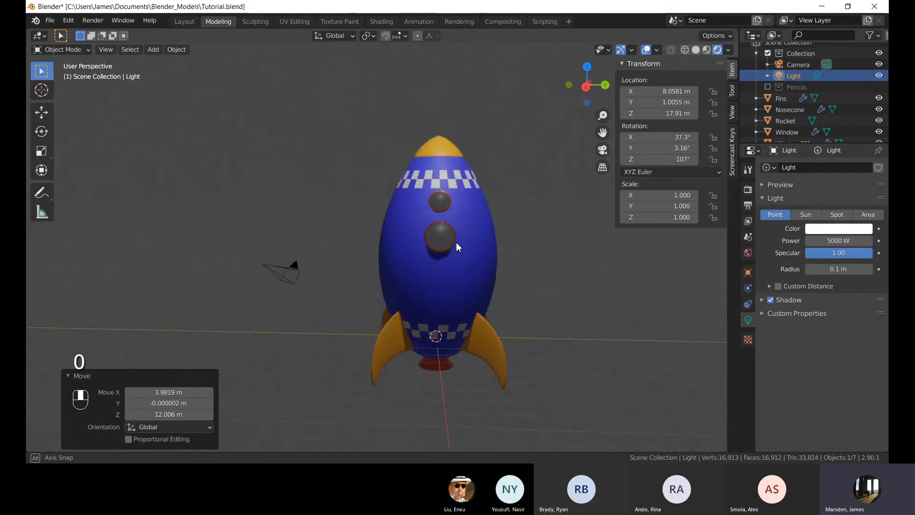
scroll(456, 243, "down", 4)
middle_click_drag(438, 206, 456, 232, "shift")
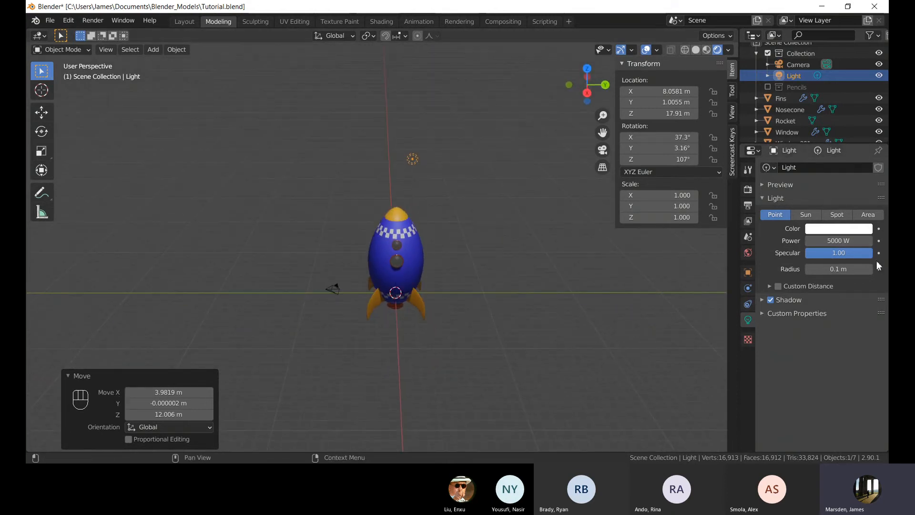
left_click(846, 241)
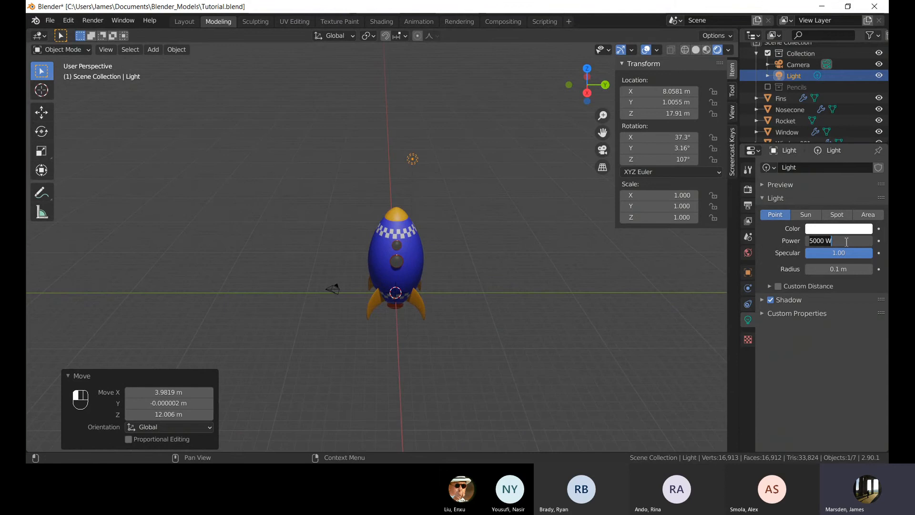
type("9000")
key("Return")
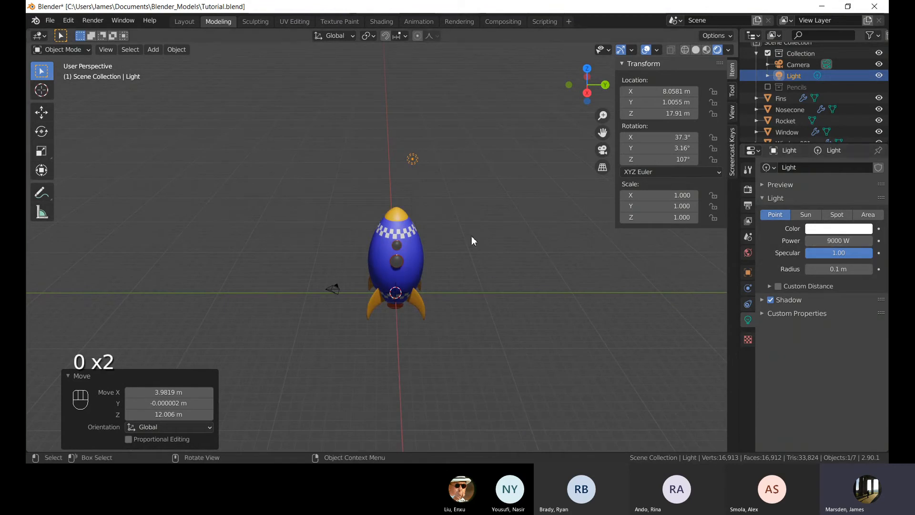
Open the light's color picker to inspect its color.
middle_click_drag(499, 322, 463, 234, "shift")
scroll(502, 295, "up", 3)
scroll(467, 240, "down", 3)
scroll(462, 233, "up", 2)
left_click(807, 229)
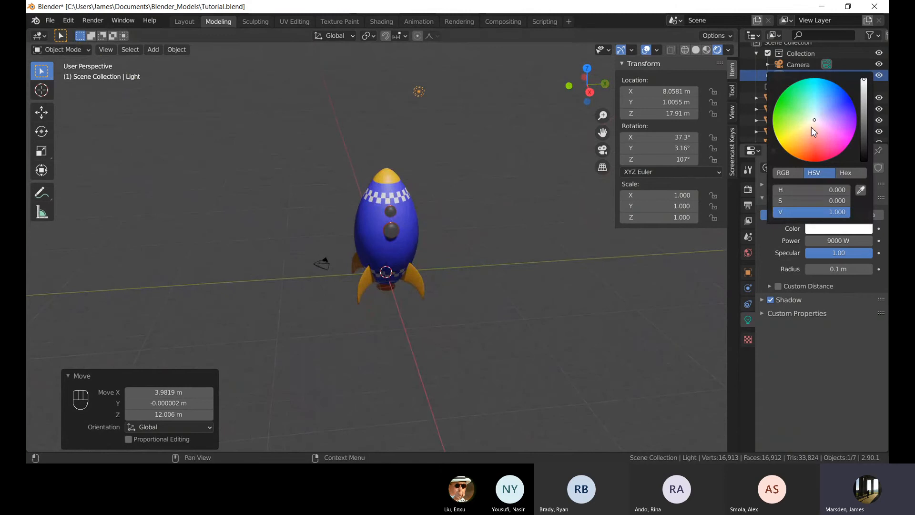
mouse_move(813, 132)
left_mouse_down()
mouse_move(798, 139)
mouse_move(788, 103)
mouse_move(814, 120)
left_mouse_up()
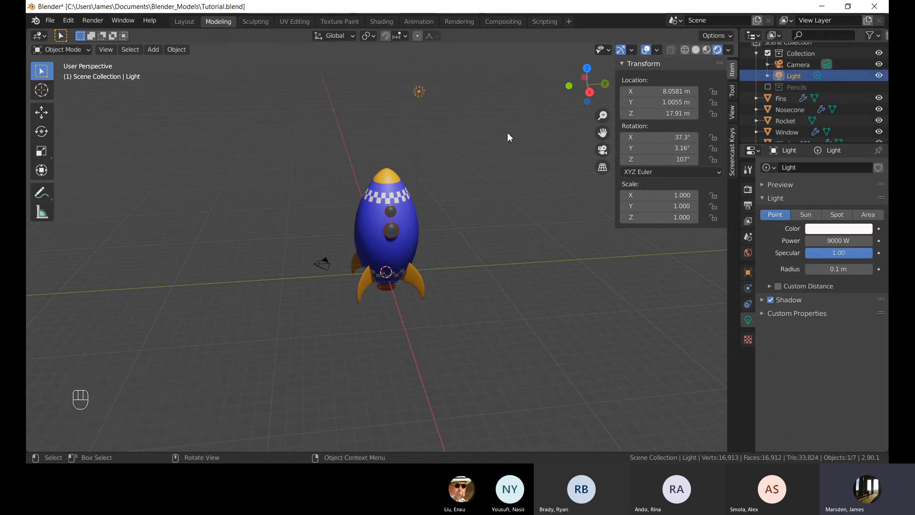
Increase the light's radius to about 2.25 m.
middle_click_drag(507, 133, 523, 167)
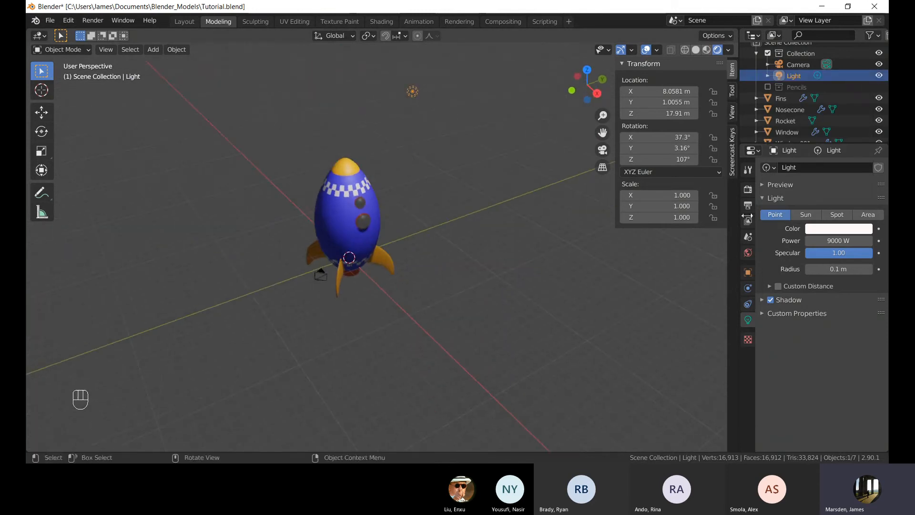
left_click_drag(821, 269, 850, 268)
middle_click_drag(235, 202, 441, 211)
key("KP_7")
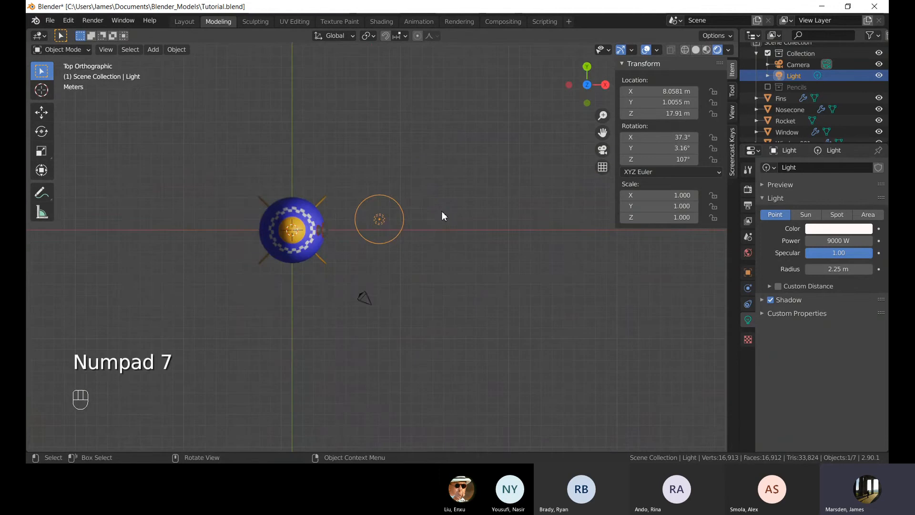
Move the light to a new spot in top view.
key("g")
left_click(372, 329)
middle_click_drag(372, 328, 391, 268)
Duplicate the light to create a second point light.
key("shift+d")
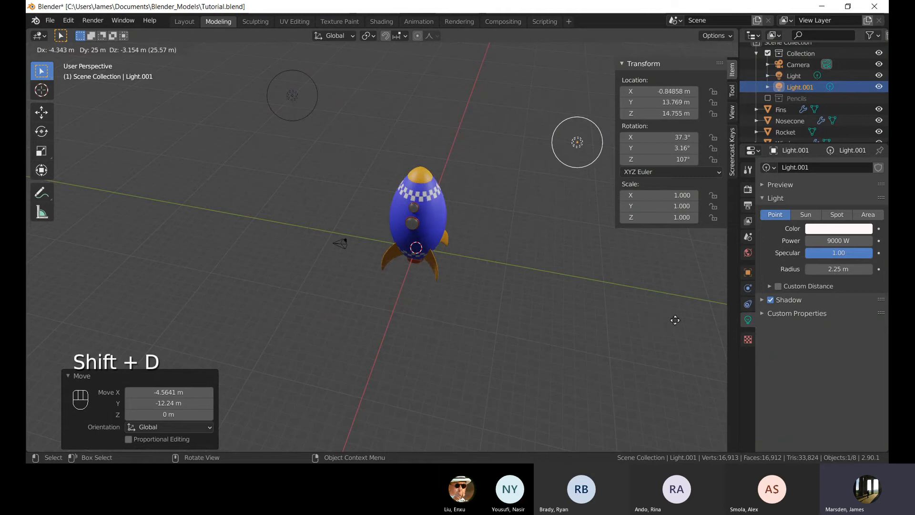
left_click(681, 392)
middle_click_drag(680, 393, 364, 244)
key("g")
right_click(372, 190)
Reposition the duplicated light above and in front of the rocket, about 7.2, 12.6, 14.2 m.
middle_click_drag(372, 191, 355, 266)
scroll(435, 247, "up", 10)
scroll(387, 246, "down", 4)
scroll(396, 246, "down", 5)
scroll(411, 235, "down", 4)
scroll(320, 270, "up", 3)
key("g")
left_click(394, 216)
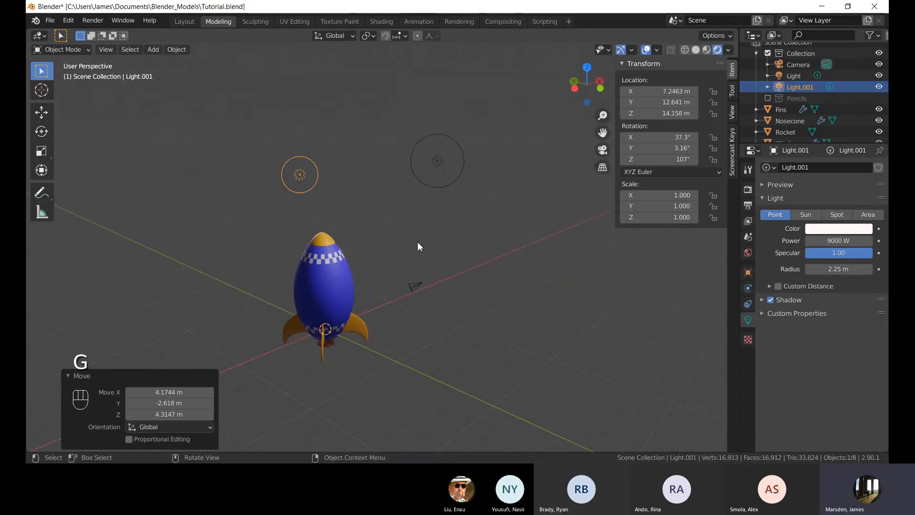
Duplicate the light again in top view and place the copy on the rocket's opposite side, about -14, 3.8 m.
middle_click_drag(417, 242, 444, 224)
key("KP_7")
middle_click_drag(277, 280, 373, 295, "shift")
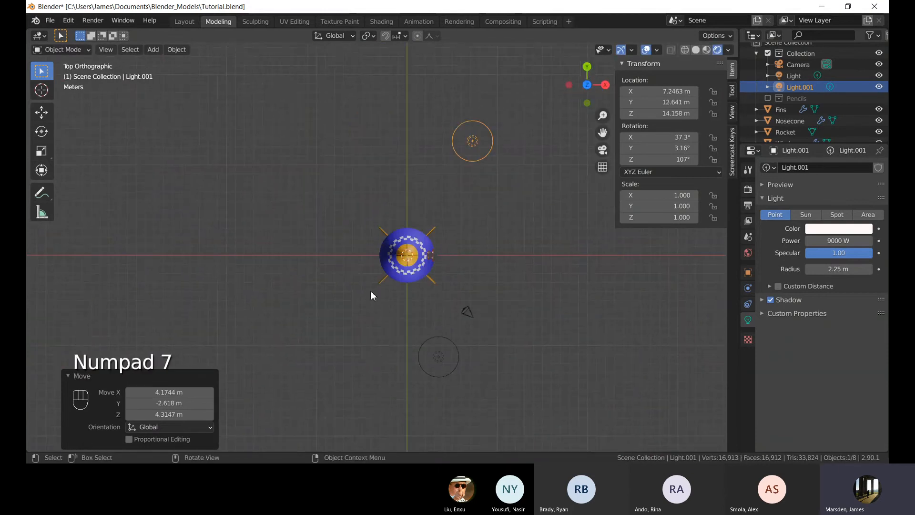
key("shift+d")
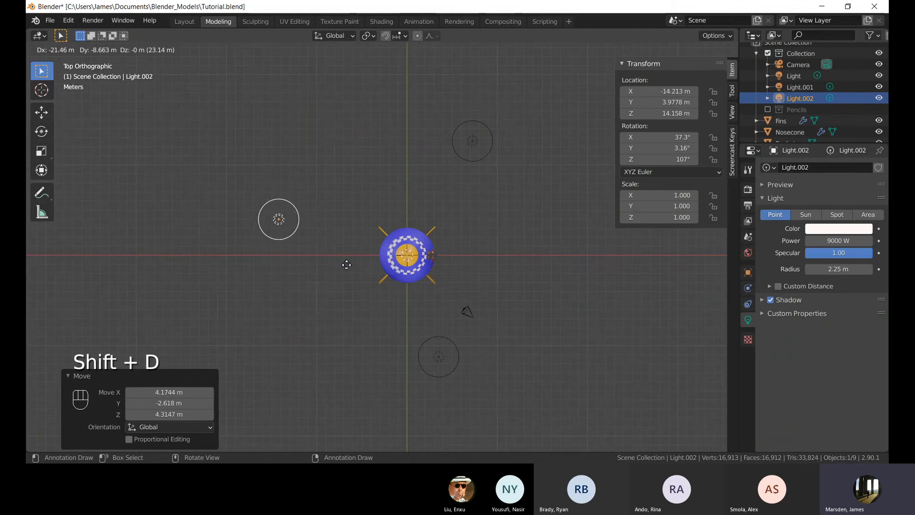
left_click(352, 267)
Select the first duplicated light, duplicate it and place the copy on the rocket's other side, about 21.5, 2.6 m.
middle_click_drag(629, 329, 458, 317)
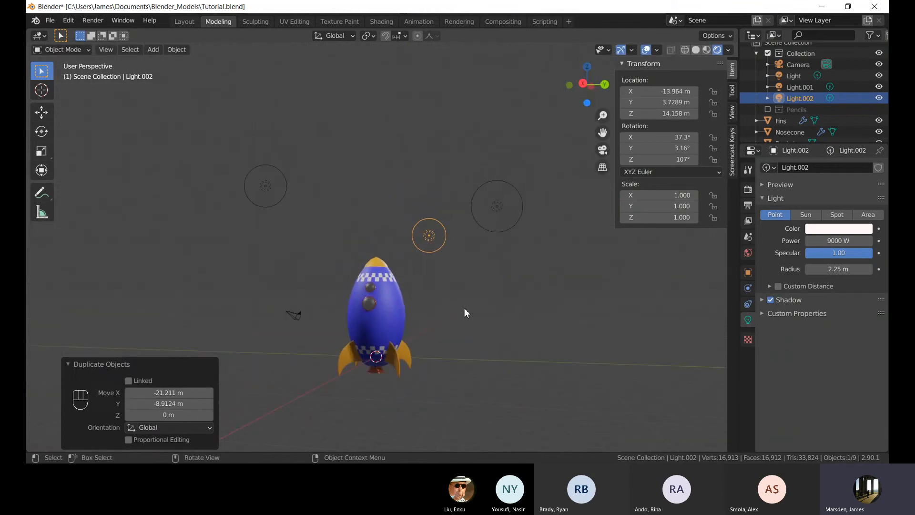
key("KP_7")
left_click(467, 134)
middle_click_drag(529, 221, 399, 240, "shift")
key("shift+d")
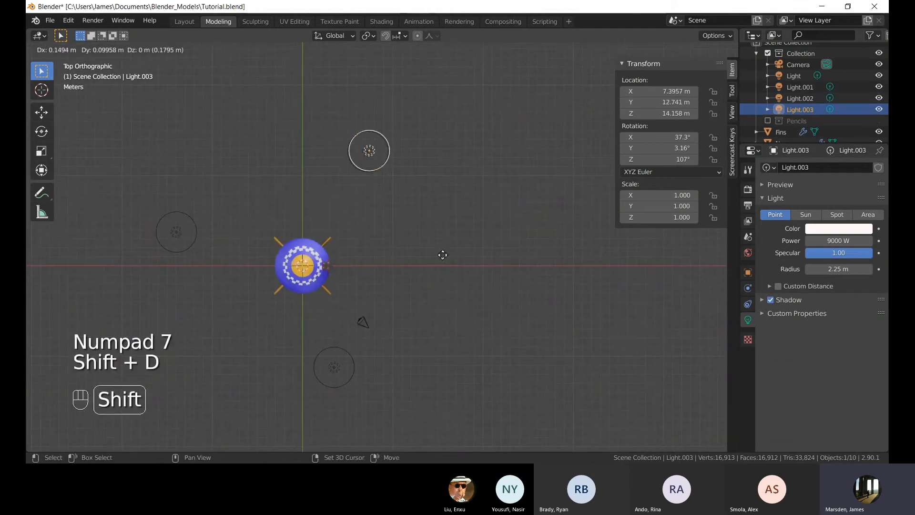
left_click(531, 351)
middle_click_drag(530, 351, 445, 261)
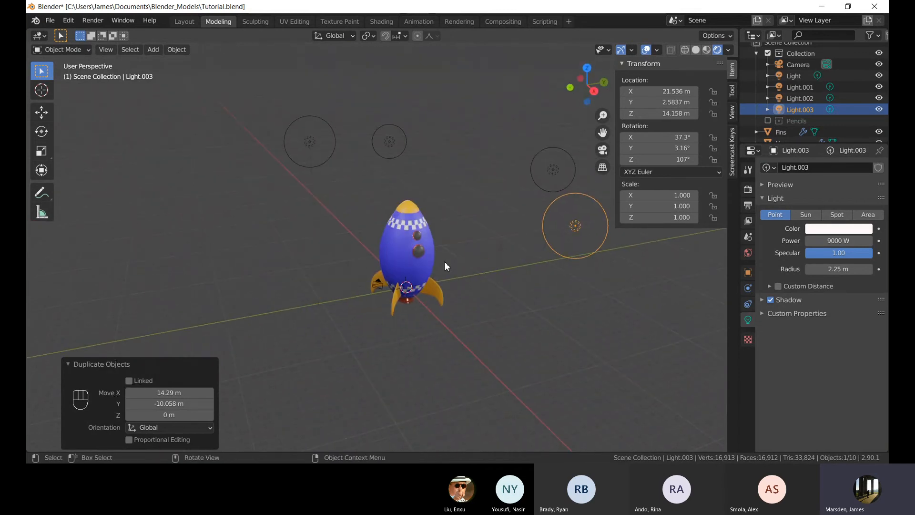
Select the rocket body and examine it from several angles, briefly toggling Edit Mode.
left_click(433, 281)
scroll(441, 300, "up", 3)
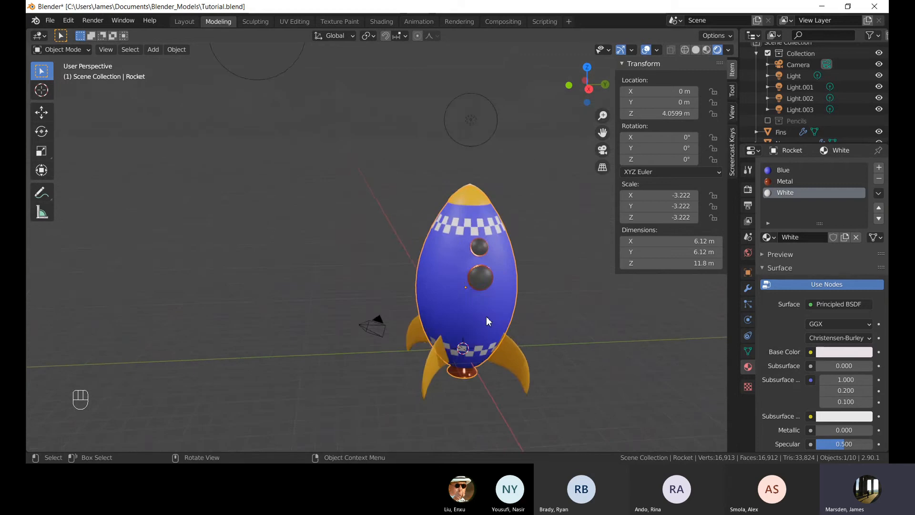
key("Tab")
middle_click_drag(487, 316, 478, 298, "shift")
key("Tab")
scroll(518, 315, "up", 2)
mouse_move(477, 299)
middle_mouse_down()
mouse_move(443, 238)
mouse_move(475, 296)
middle_mouse_up()
left_click(397, 248)
middle_click_drag(406, 305, 482, 374)
middle_click_drag(357, 320, 284, 257, "shift")
left_click(319, 275)
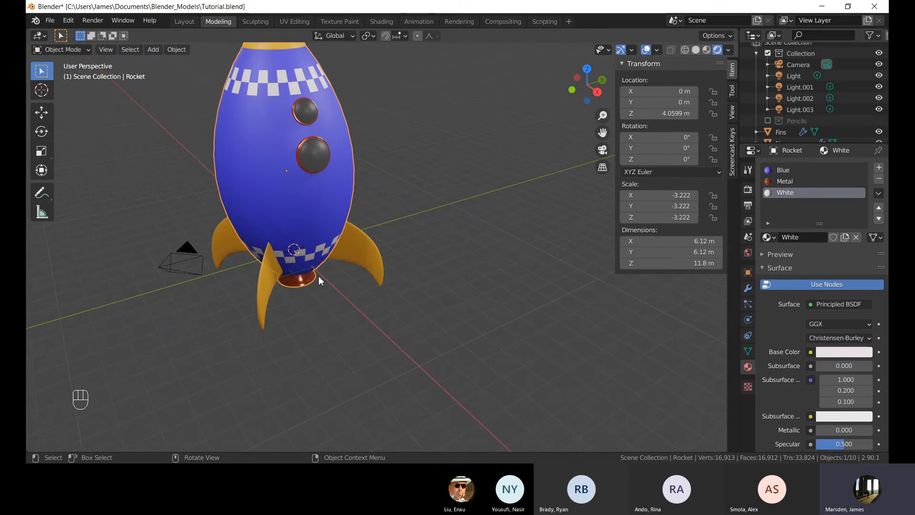
left_click(552, 271)
middle_click_drag(445, 216, 417, 198)
middle_click_drag(429, 202, 476, 224, "shift")
scroll(478, 224, "down", 3)
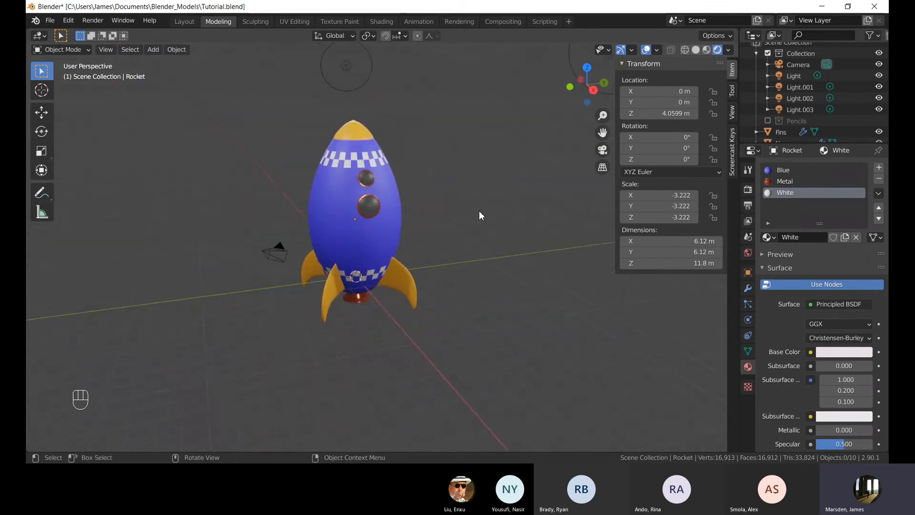
left_click(462, 210)
middle_click_drag(435, 198, 493, 250, "shift")
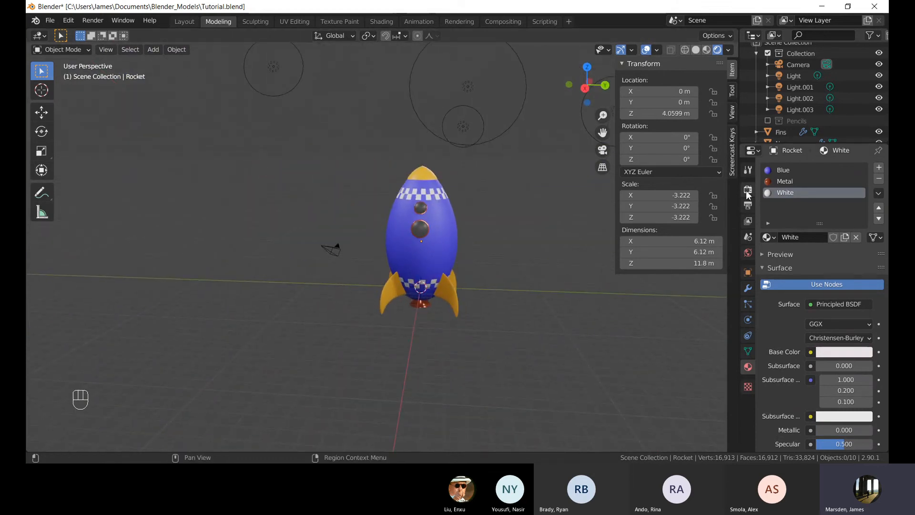
Open the render properties and review the rocket's lighting from multiple viewpoints.
left_click(748, 190)
middle_click_drag(472, 215, 496, 232)
mouse_move(445, 220)
middle_mouse_down("shift")
mouse_move(426, 221)
mouse_move(459, 225)
middle_mouse_up("shift")
left_click(482, 229)
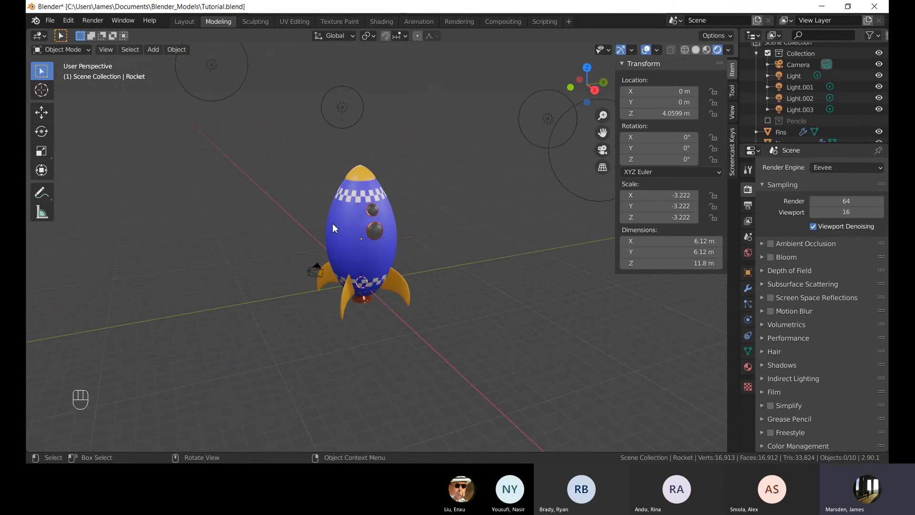
scroll(324, 216, "up", 5)
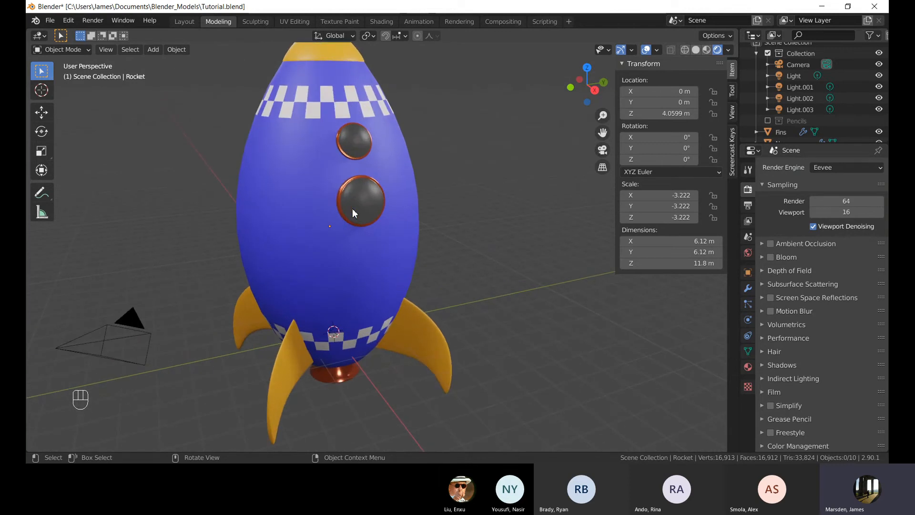
mouse_move(353, 209)
middle_mouse_down("shift")
mouse_move(431, 231)
mouse_move(466, 214)
mouse_move(370, 210)
middle_mouse_up("shift")
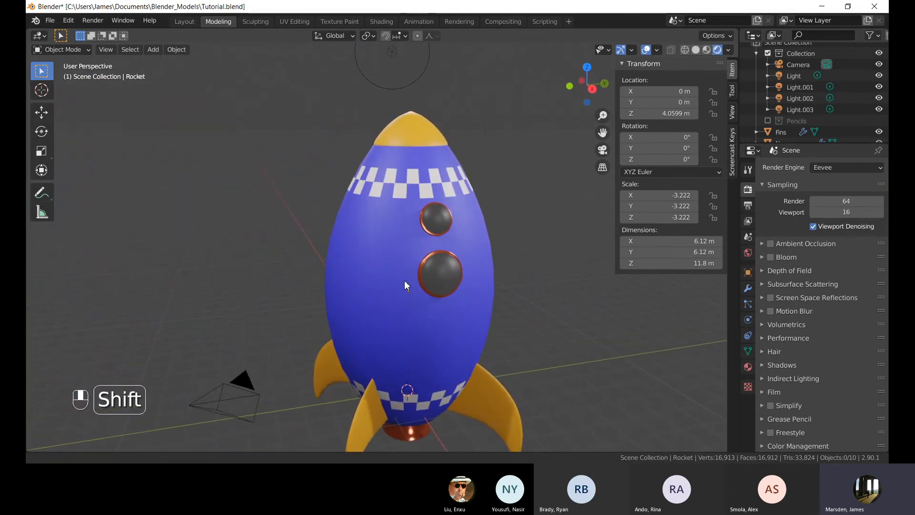
scroll(403, 302, "down", 4)
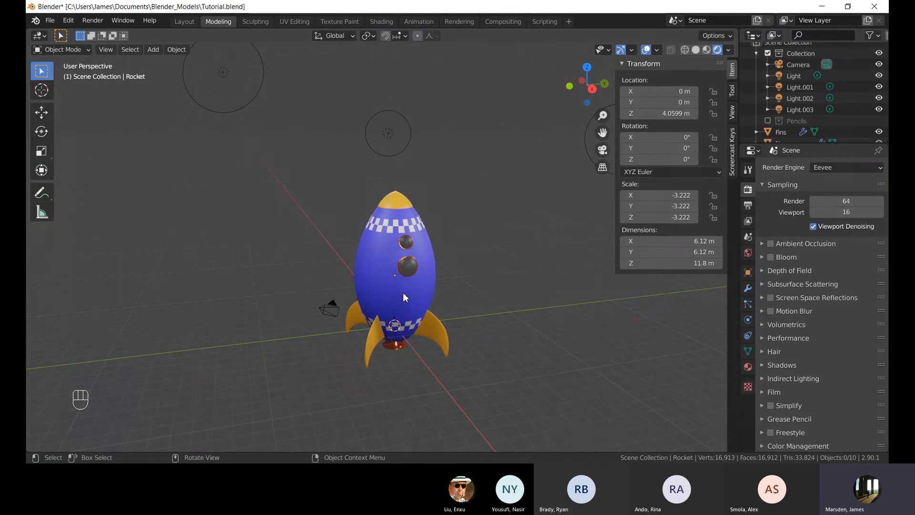
mouse_move(425, 296)
middle_mouse_down()
mouse_move(482, 292)
mouse_move(437, 309)
middle_mouse_up()
middle_click_drag(484, 325, 334, 281, "shift")
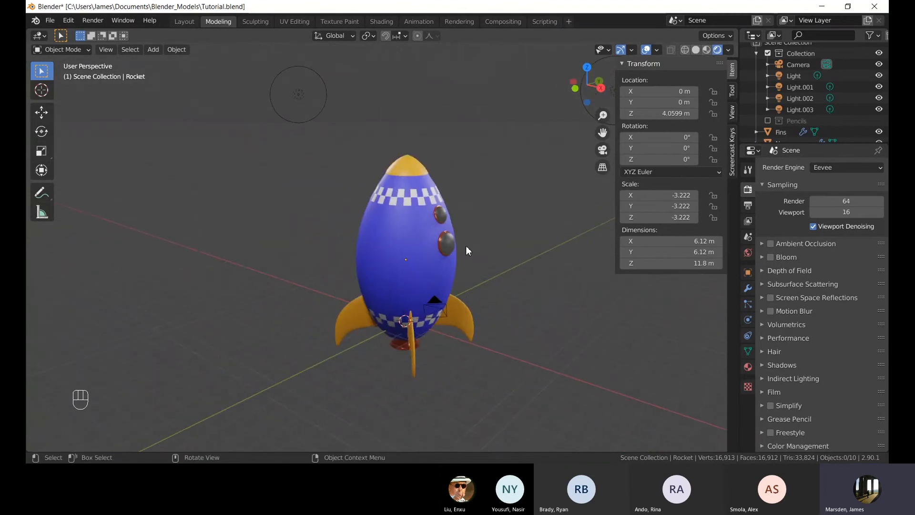
middle_click_drag(466, 247, 391, 245)
middle_click_drag(528, 277, 536, 256, "shift")
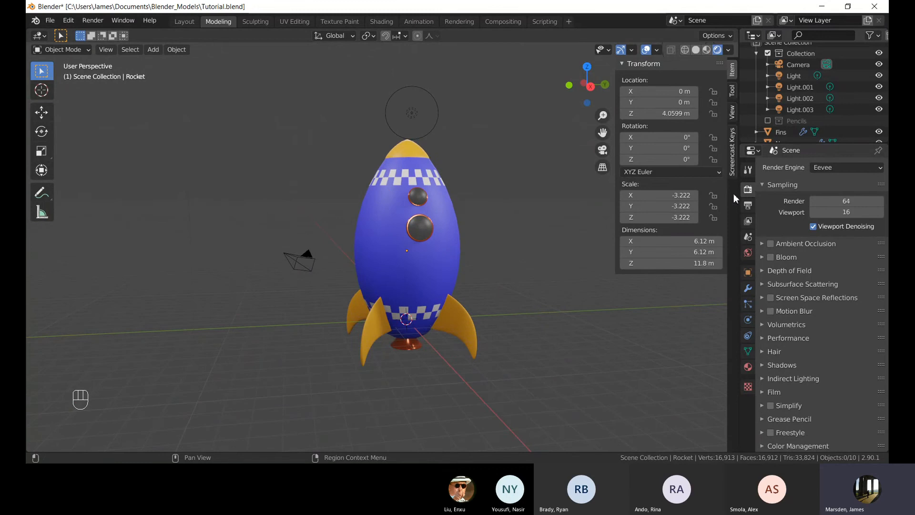
Switch the render engine to Cycles.
left_click(747, 289)
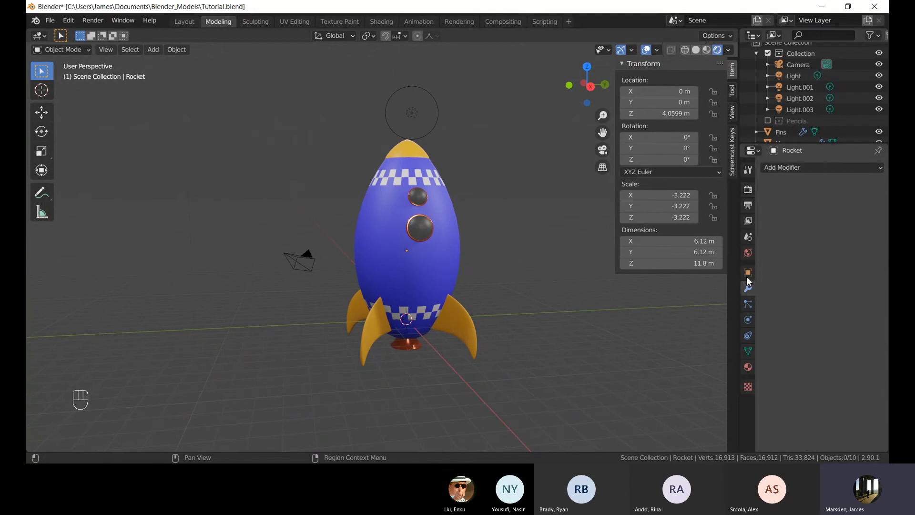
left_click(747, 189)
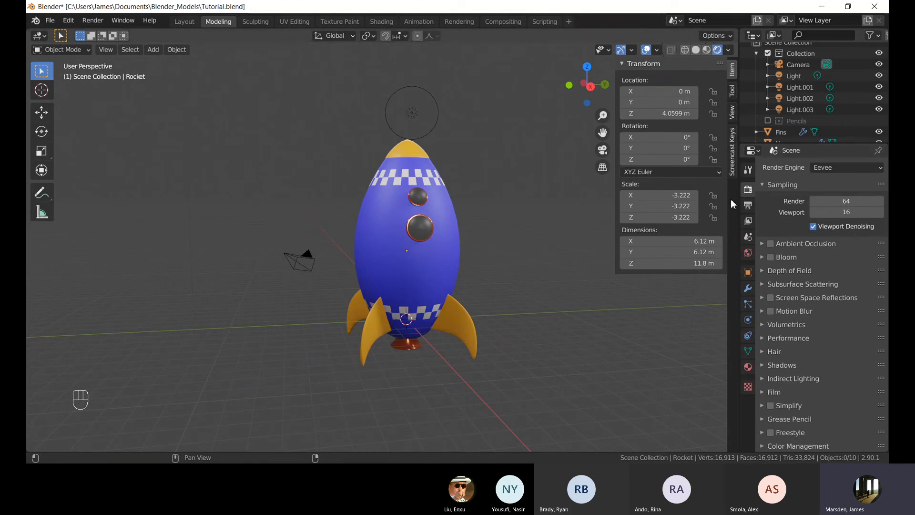
left_click(833, 170)
left_click(835, 169)
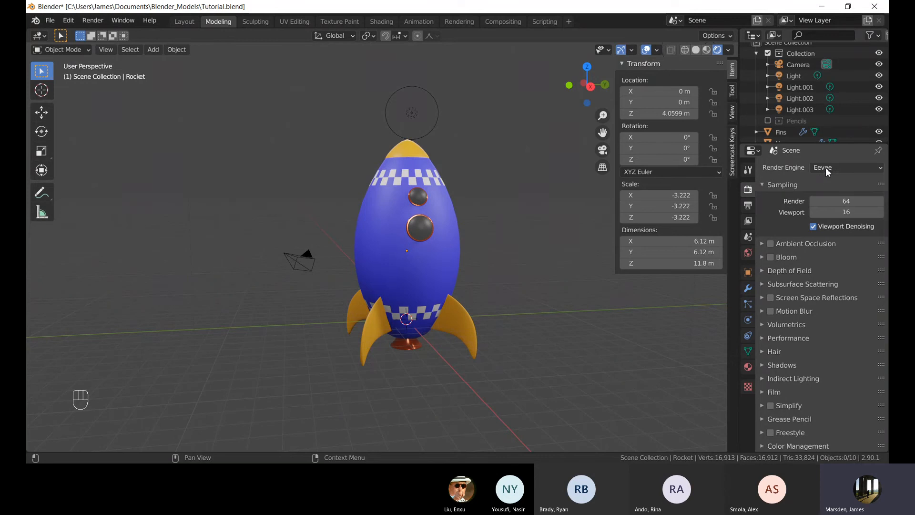
left_click(826, 167)
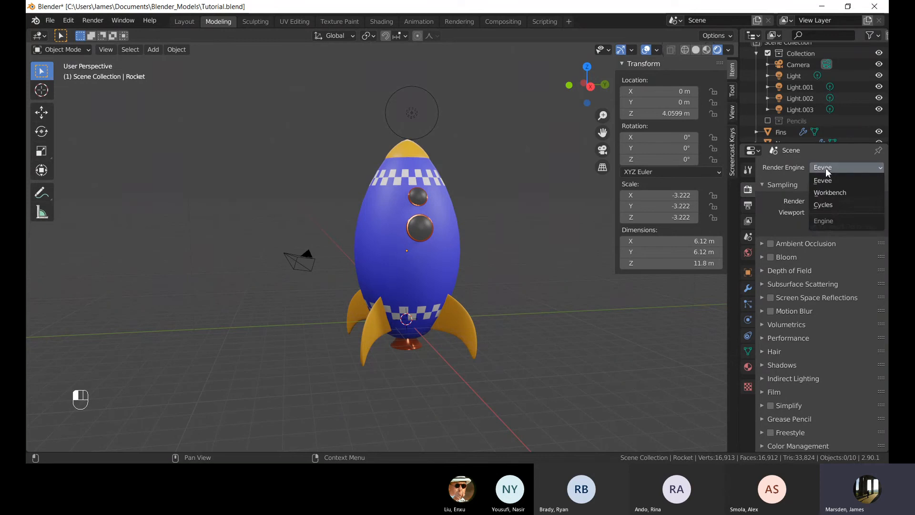
left_click(824, 206)
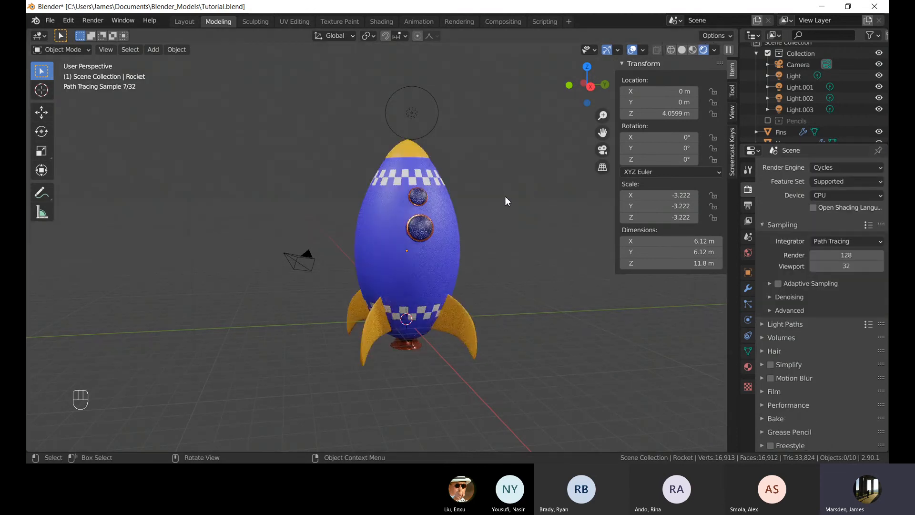
Orbit and zoom around the rocket to examine the Cycles rendered preview.
mouse_move(508, 192)
middle_mouse_down()
mouse_move(451, 202)
mouse_move(418, 196)
middle_mouse_up()
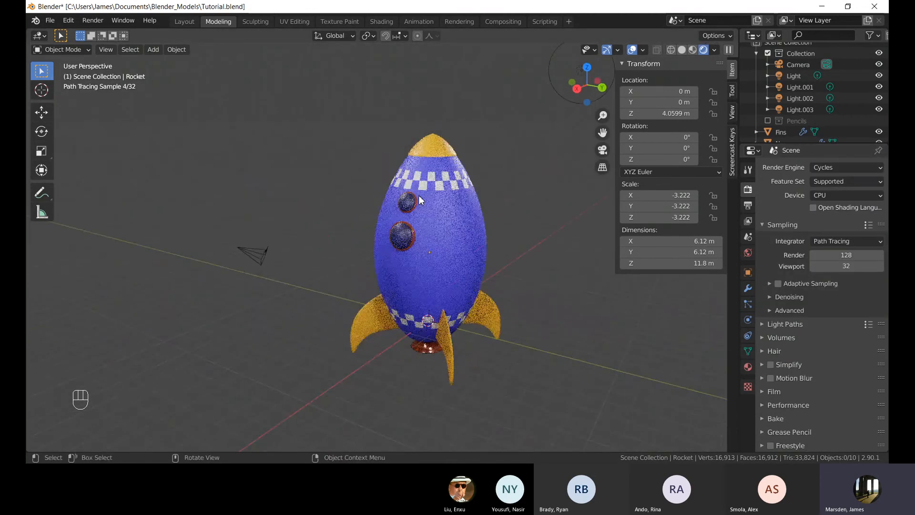
mouse_move(376, 222)
middle_mouse_down()
mouse_move(424, 225)
mouse_move(364, 225)
mouse_move(463, 211)
mouse_move(459, 239)
middle_mouse_up()
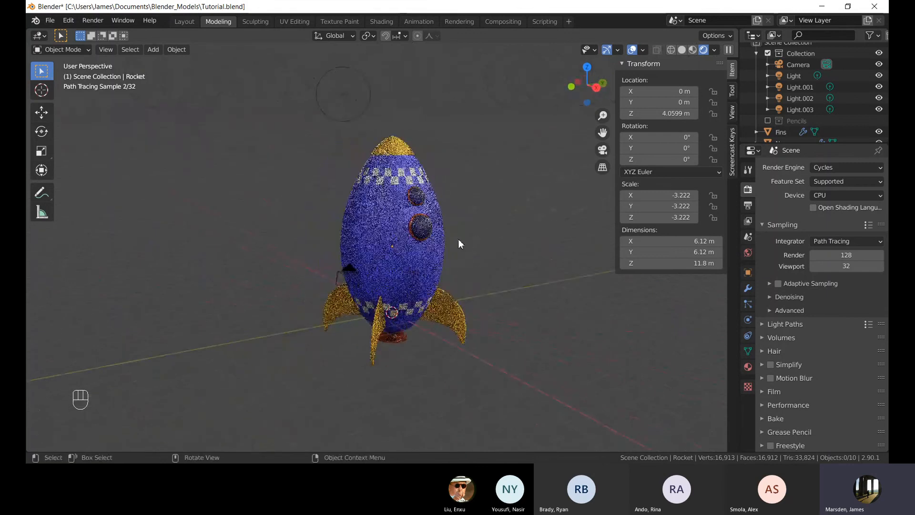
scroll(459, 239, "up", 5)
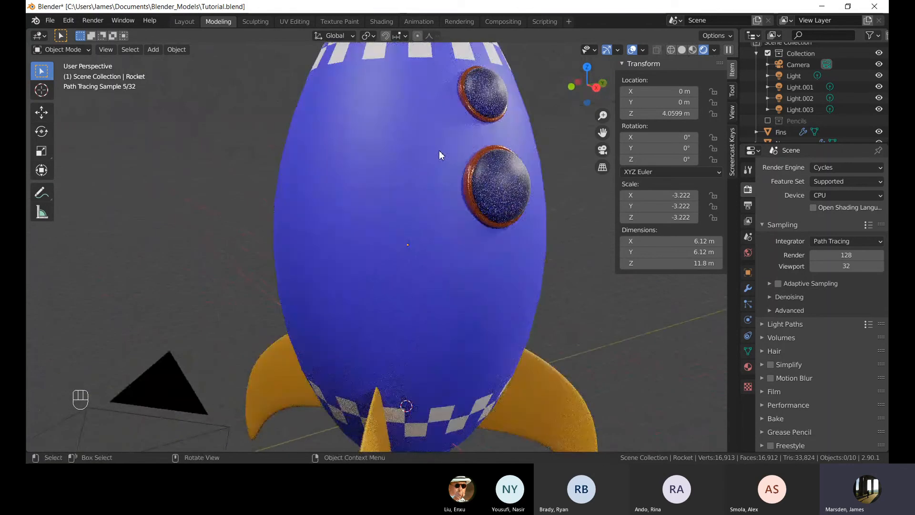
middle_click_drag(439, 150, 436, 176, "shift")
scroll(428, 203, "down", 6)
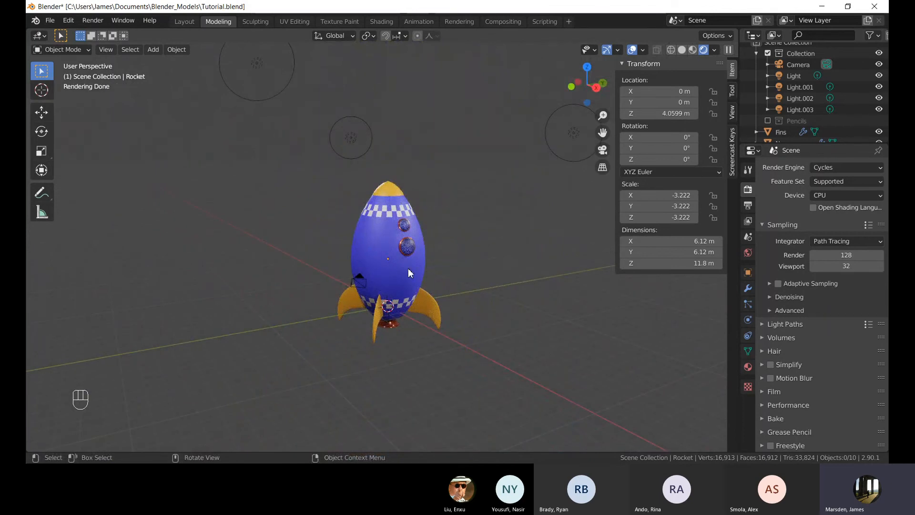
Select the window and zoom in on the rocket's windows to examine the Cycles preview.
scroll(408, 268, "up", 5)
left_click(443, 249)
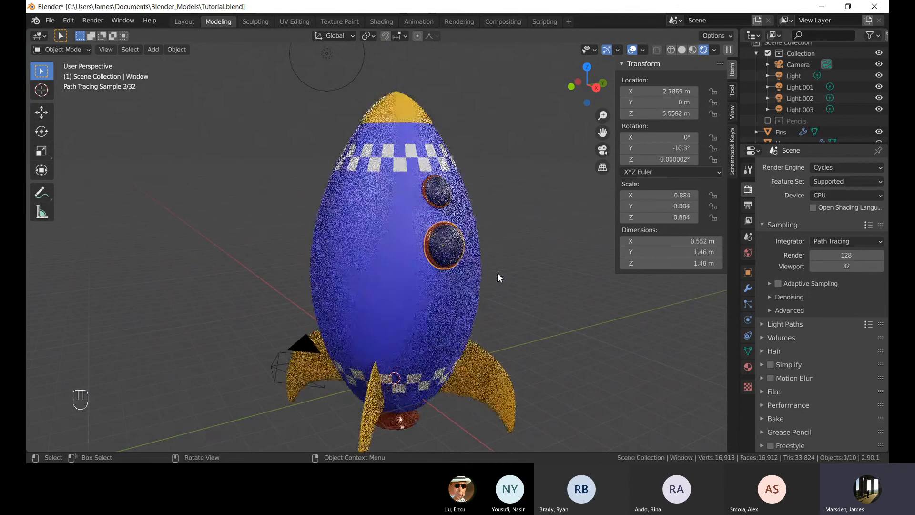
middle_click_drag(497, 273, 457, 270)
scroll(416, 244, "up", 3)
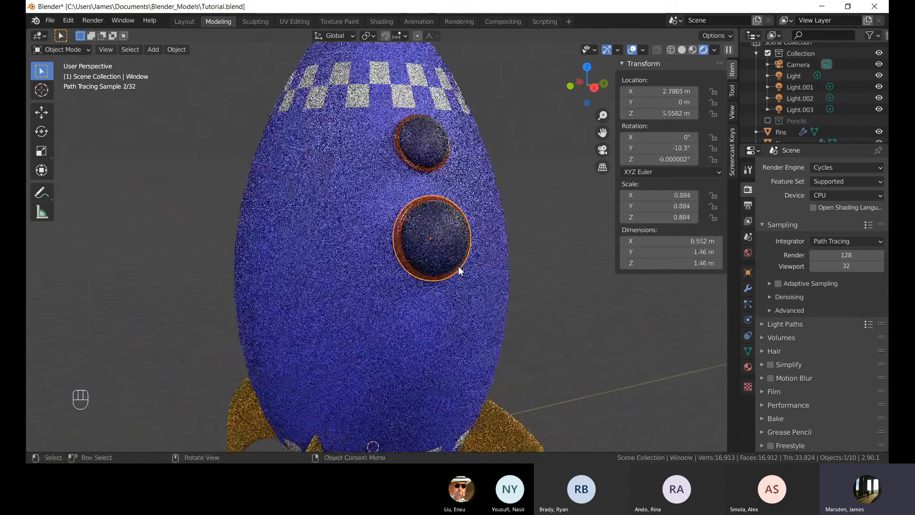
scroll(459, 266, "up", 1)
Preview the windows in Eevee while orbiting, then switch the render engine back to Cycles.
left_click(846, 167)
left_click(836, 180)
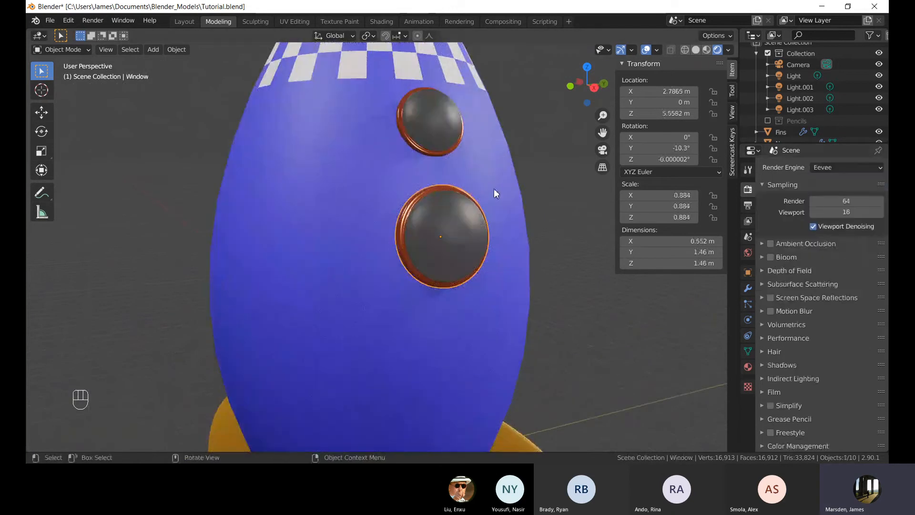
left_click(494, 188)
middle_click_drag(494, 187, 415, 199)
left_click(414, 199)
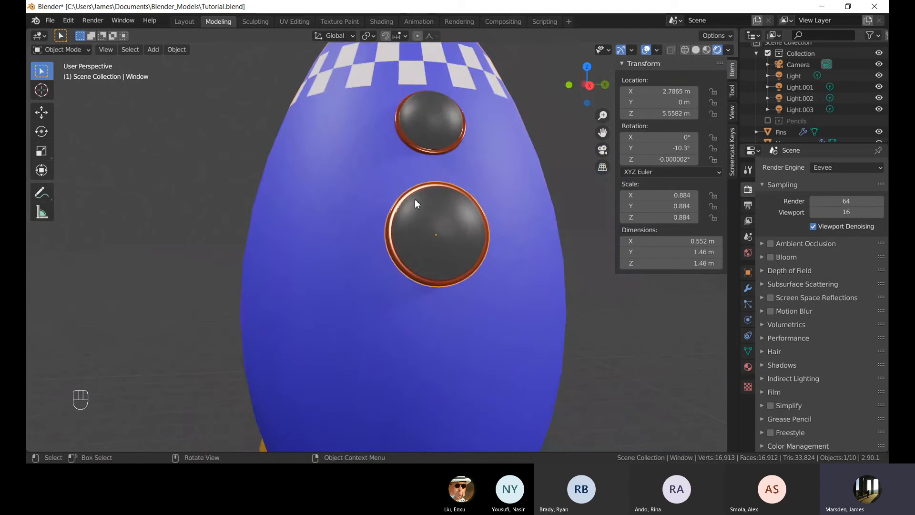
left_click(859, 167)
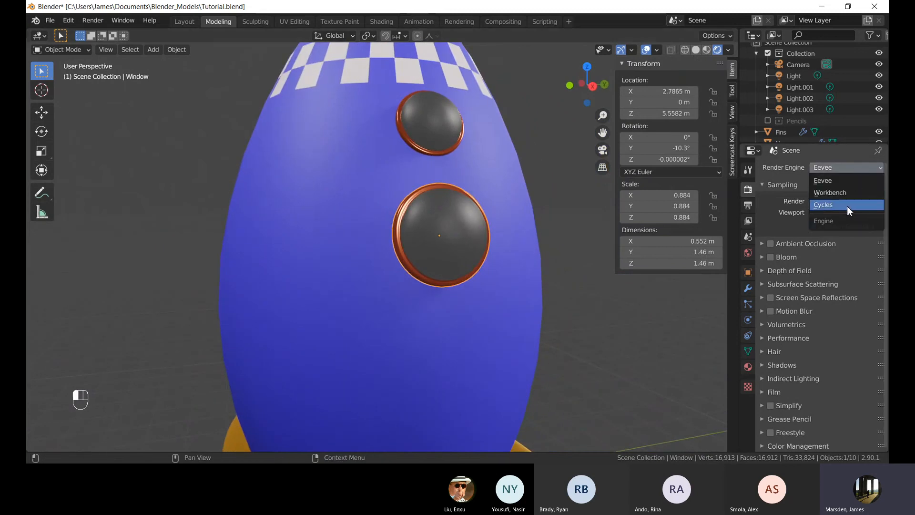
left_click(848, 206)
middle_click_drag(482, 226, 436, 194)
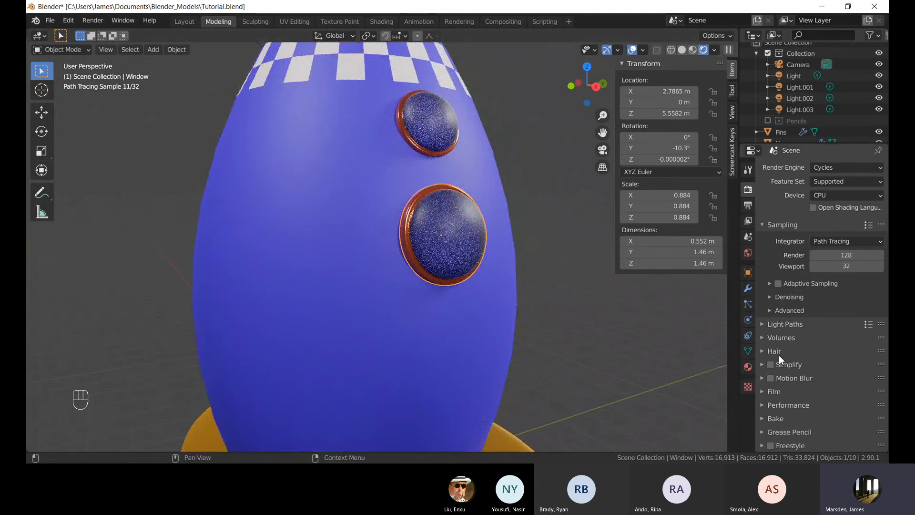
Open the window's Glass material and set its Roughness to 0.839.
left_click(748, 367)
left_click(785, 181)
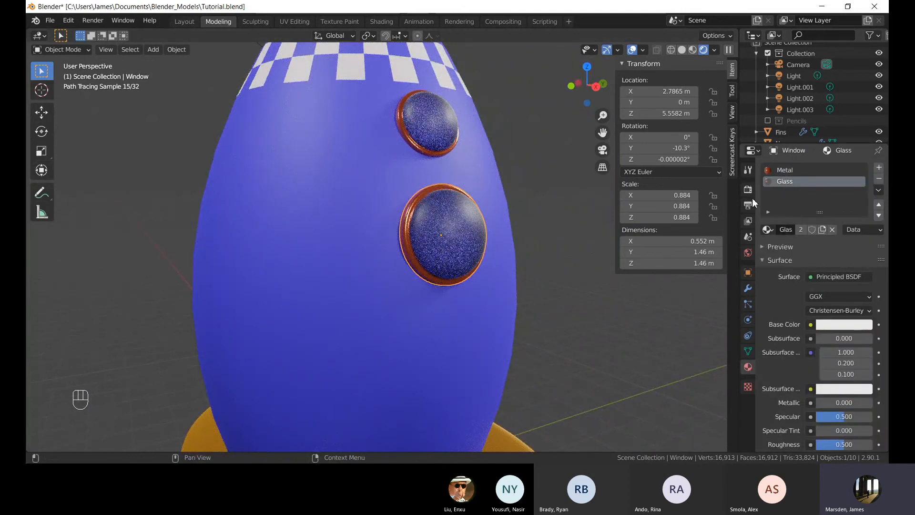
scroll(810, 300, "down", 4)
left_click_drag(833, 354, 853, 355)
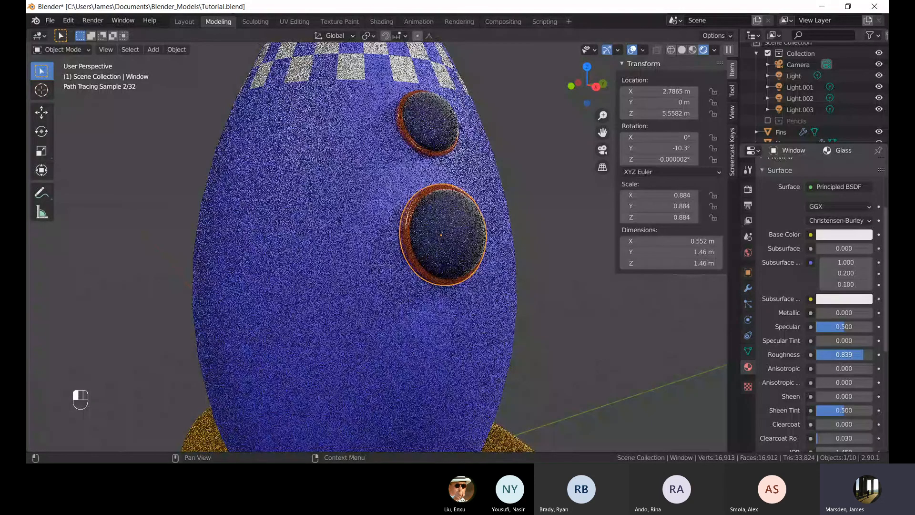
Switch the viewport to Material Preview shading and orbit and zoom around the windows.
middle_click_drag(587, 289, 545, 289)
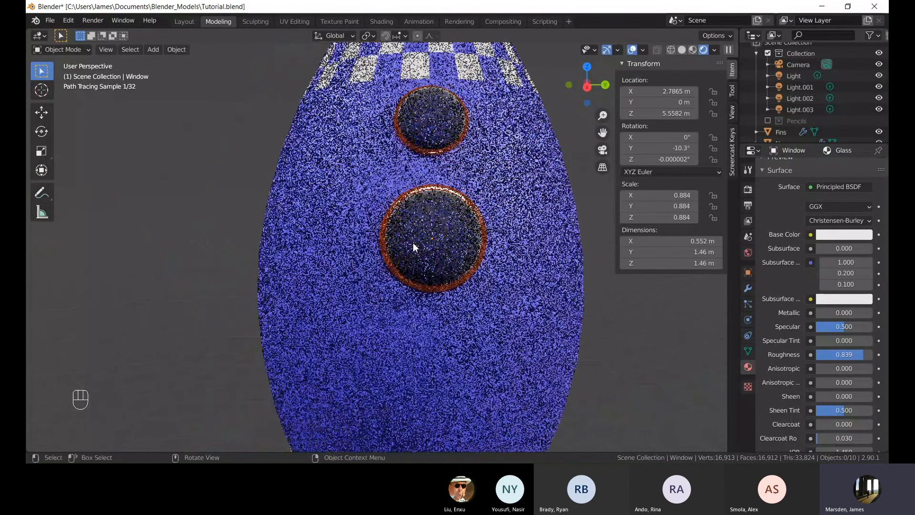
left_click(692, 50)
middle_click_drag(455, 147, 484, 152)
scroll(485, 152, "up", 1)
left_click(485, 152)
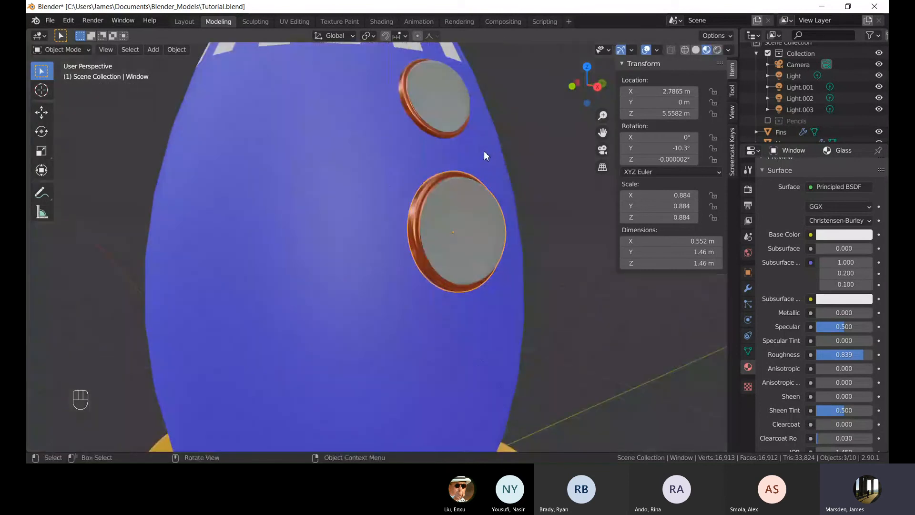
scroll(498, 167, "up", 2)
middle_click_drag(514, 178, 424, 161)
scroll(398, 179, "down", 3)
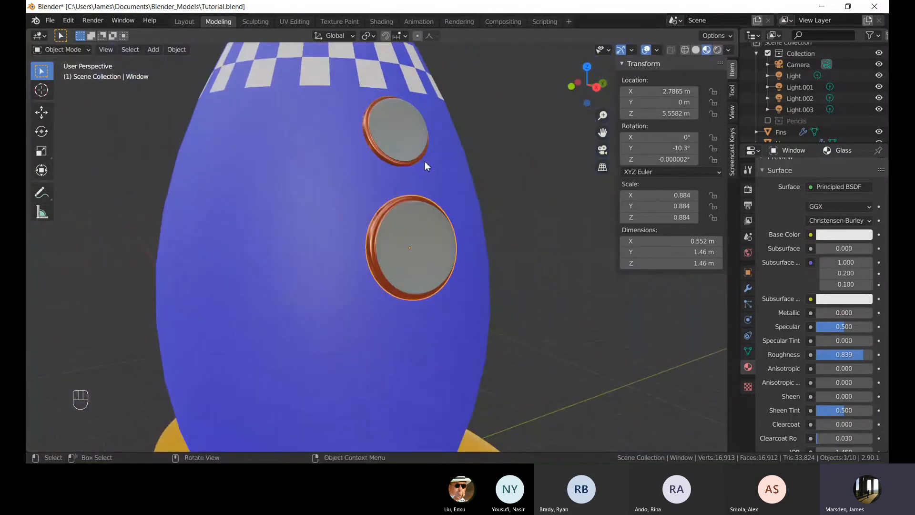
left_click(657, 49)
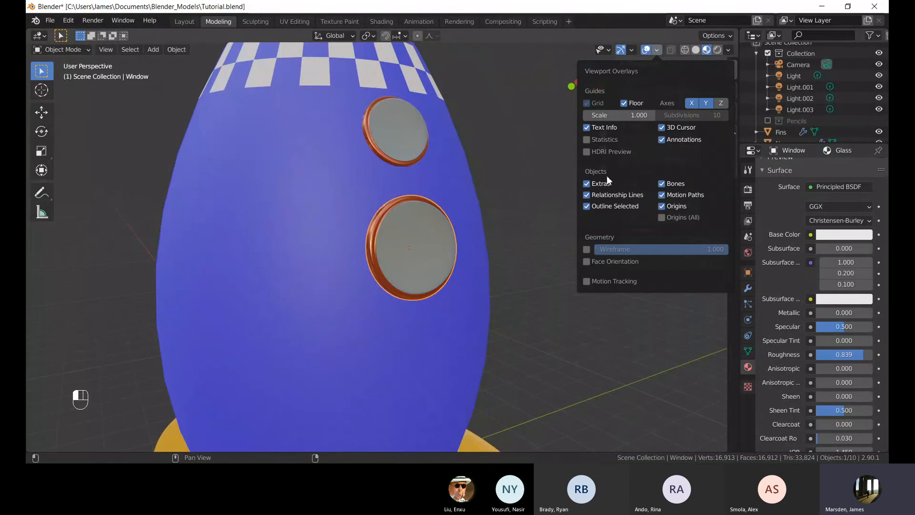
left_click(587, 262)
left_click(588, 261)
scroll(533, 205, "down", 5)
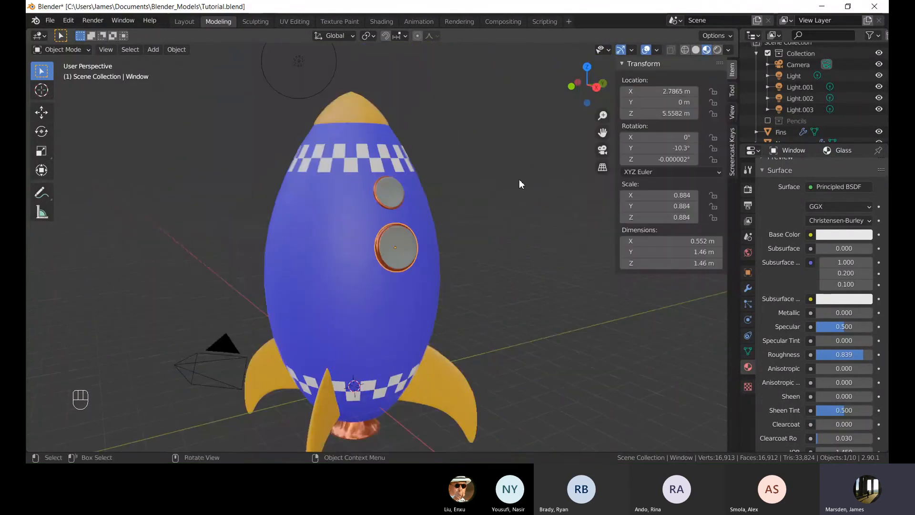
Turn on the Face Orientation overlay and inspect the windows' face directions from several angles.
left_click(658, 50)
left_click(593, 261)
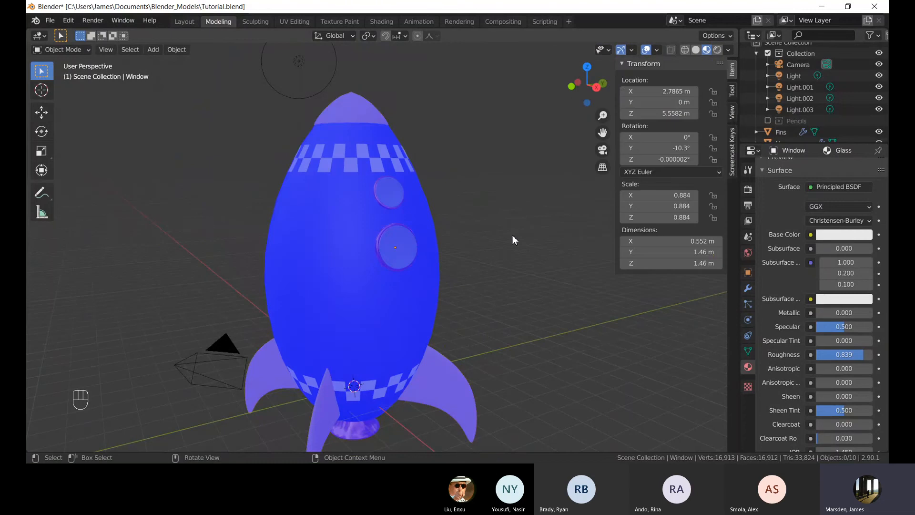
scroll(505, 243, "up", 5)
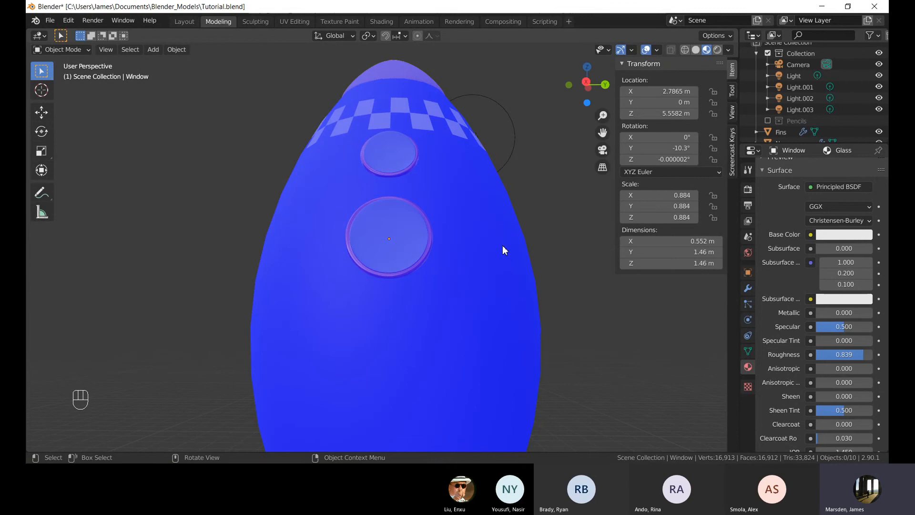
middle_click_drag(370, 159, 398, 202)
scroll(428, 173, "down", 4)
scroll(441, 236, "up", 4)
left_click(441, 237)
scroll(444, 219, "up", 5)
scroll(399, 202, "down", 5)
middle_click_drag(425, 228, 466, 197)
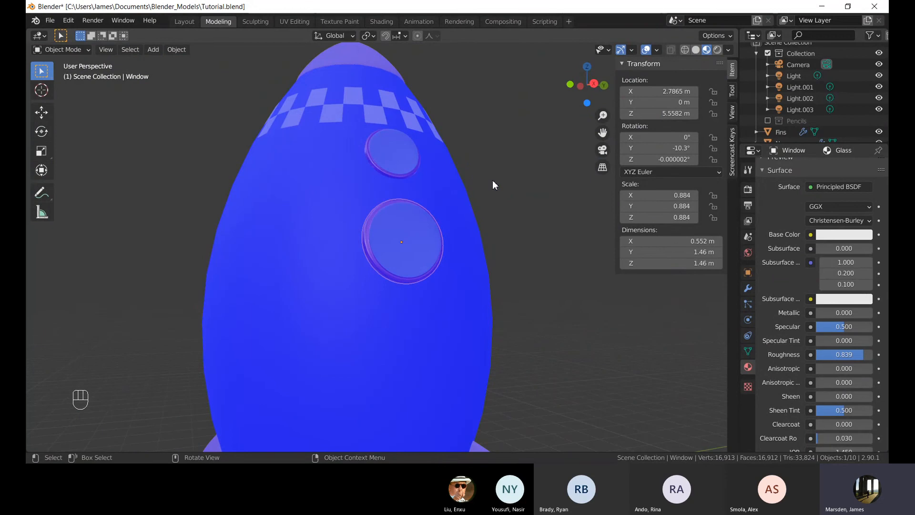
Inspect the upper windows up close, briefly toggling Edit Mode.
key("Tab")
key("Tab")
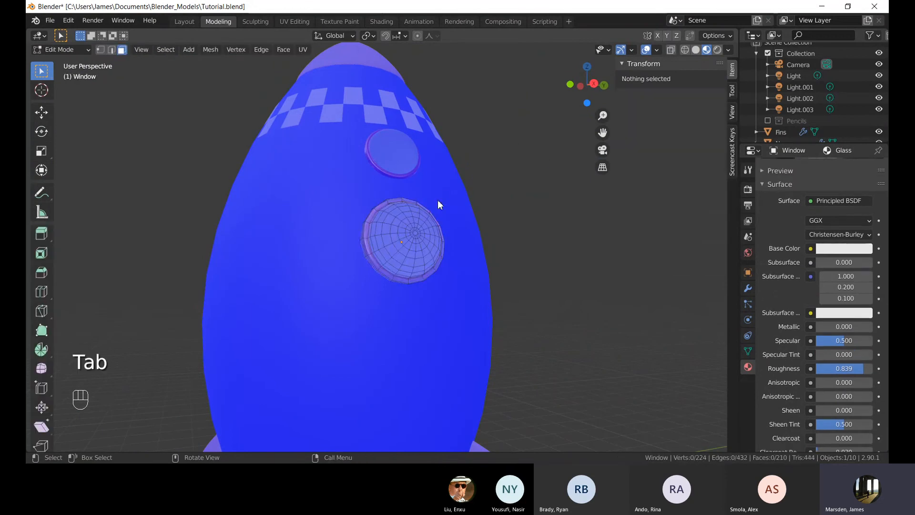
left_click(487, 153)
scroll(498, 151, "up", 2)
middle_click_drag(458, 148, 438, 151)
middle_click_drag(437, 152, 440, 173, "shift")
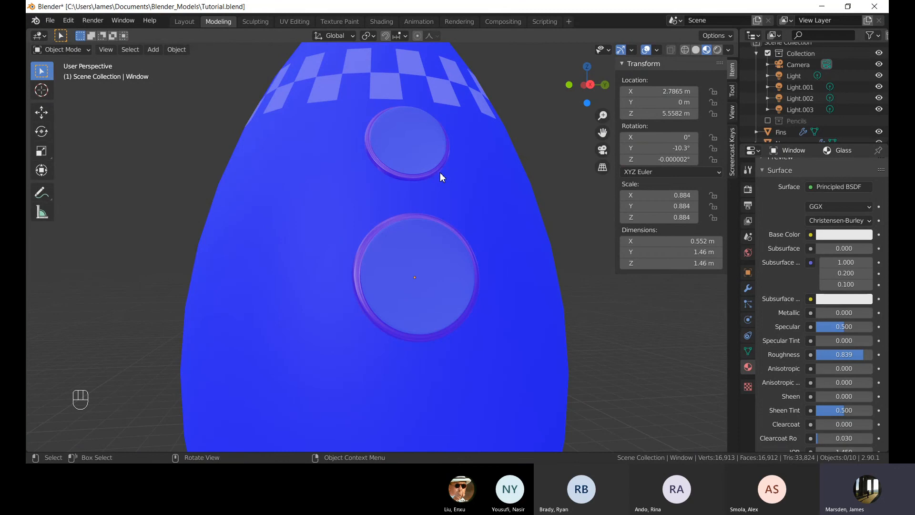
Select the lower window and examine its mesh in Edit Mode before returning to Object Mode.
left_click(414, 270)
key("Tab")
middle_click_drag(484, 271, 425, 243, "shift")
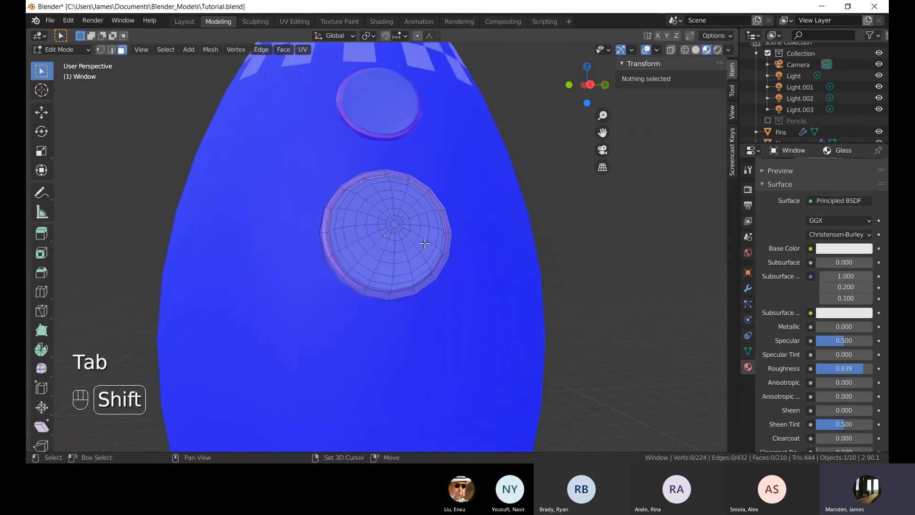
key("a")
middle_click_drag(381, 159, 402, 167)
left_click(521, 156)
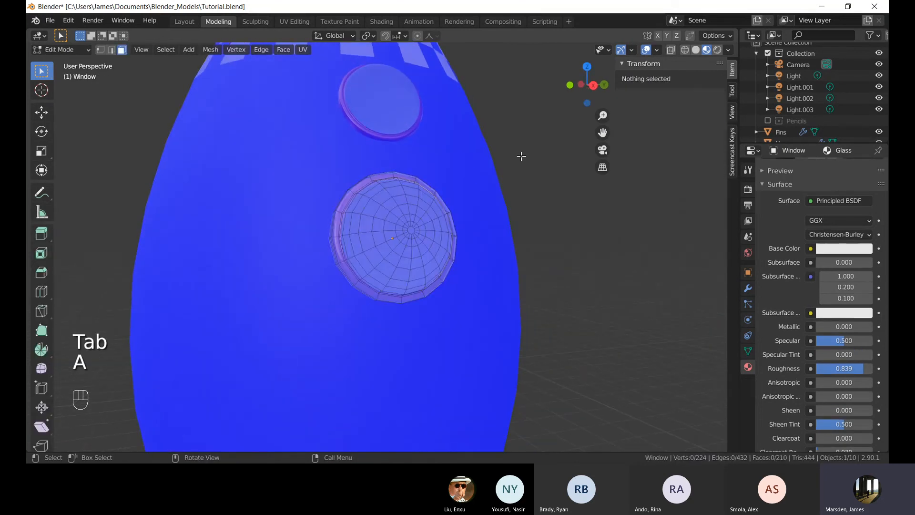
key("Tab")
Select the rocket body and turn off the Face Orientation overlay.
left_click(472, 180)
left_click(657, 50)
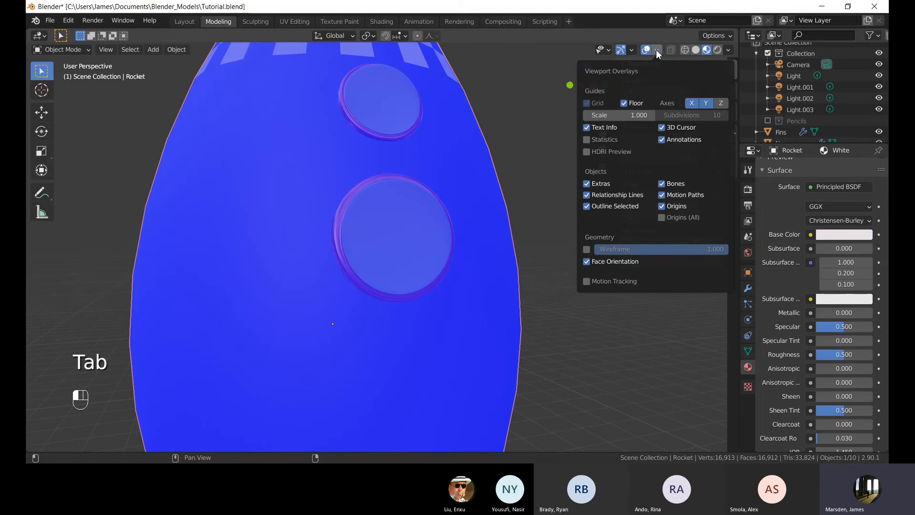
left_click(656, 50)
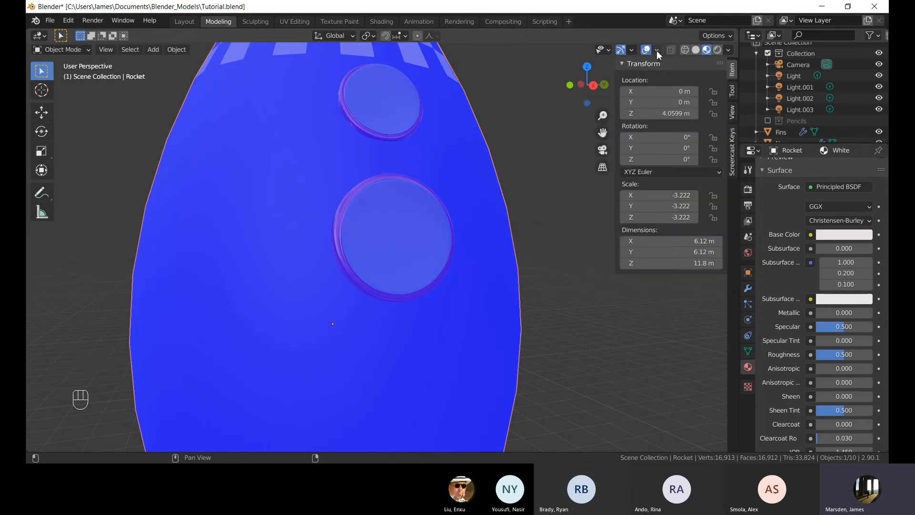
left_click(657, 51)
mouse_move(632, 51)
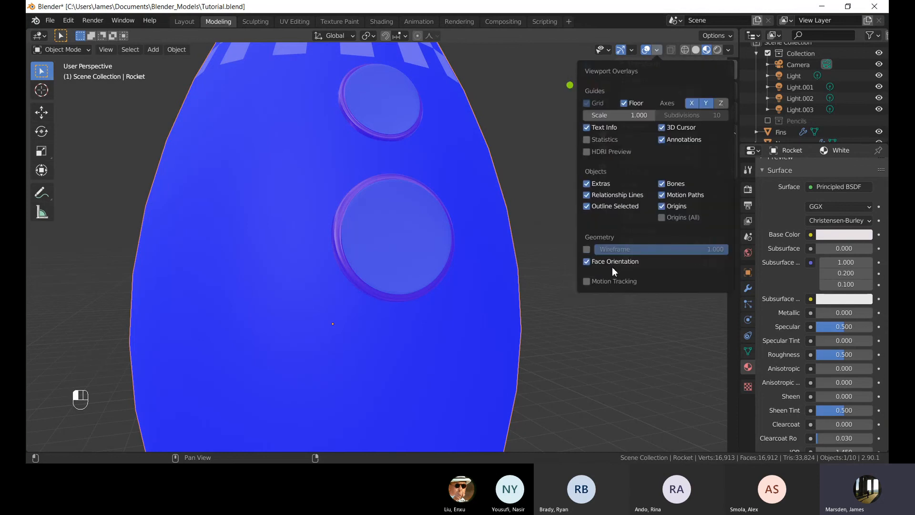
left_click(598, 262)
left_click(598, 262)
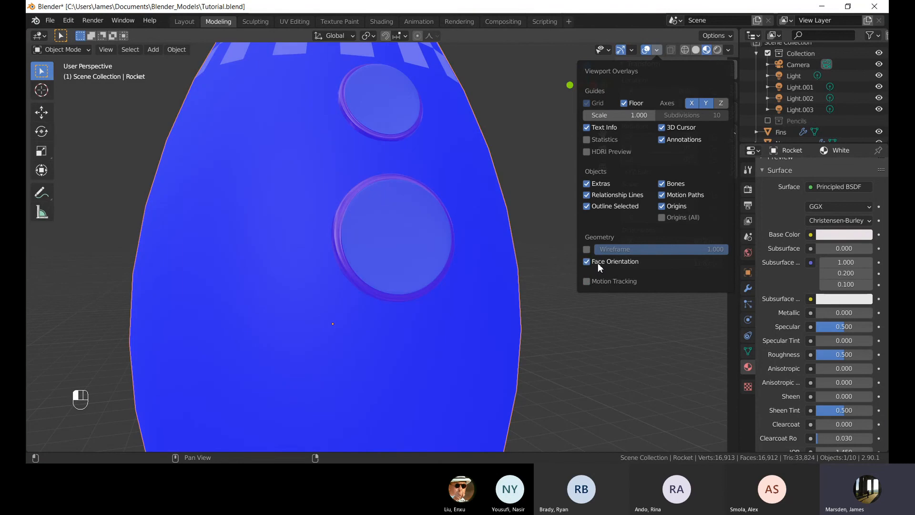
left_click(598, 262)
left_click(597, 263)
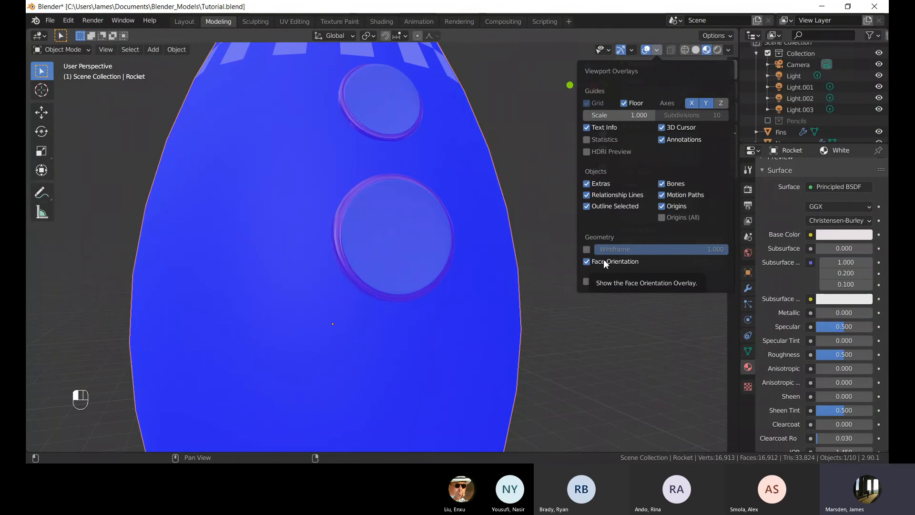
left_click(604, 260)
Select the lower window, enter Edit Mode, select all its geometry and recalculate normals.
left_click(442, 254)
mouse_move(442, 253)
middle_mouse_down()
mouse_move(485, 273)
mouse_move(446, 248)
middle_mouse_up()
key("Tab")
key("a")
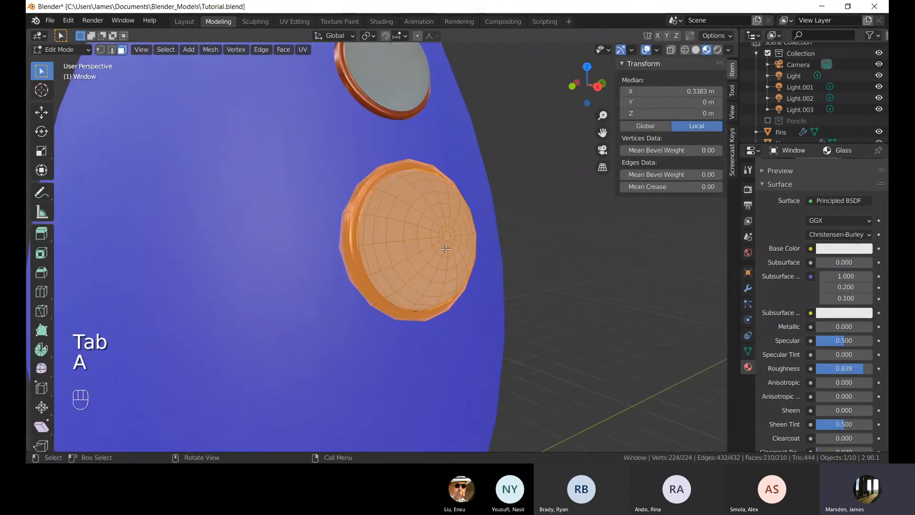
key("shift+n")
left_click(571, 206)
Toggle the Face Orientation overlay to check the window, then leave Edit Mode.
left_click(658, 48)
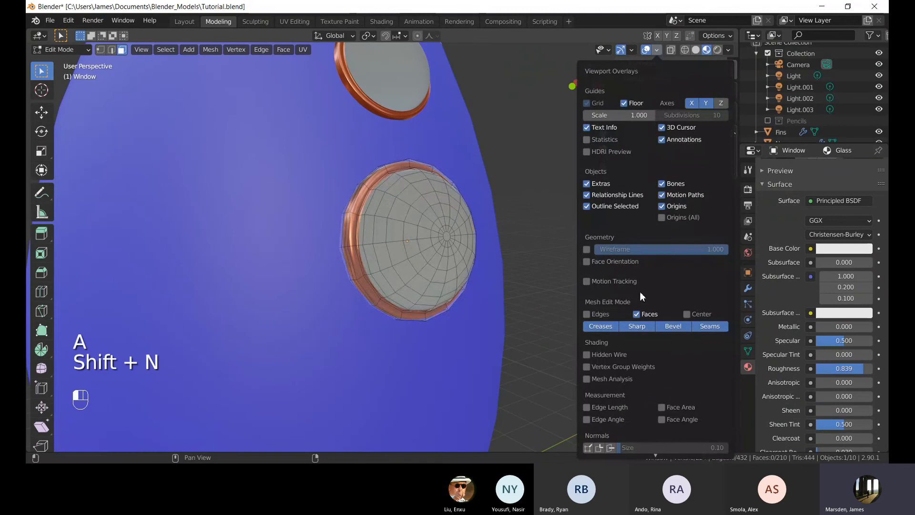
left_click(619, 261)
left_click(619, 260)
key("Tab")
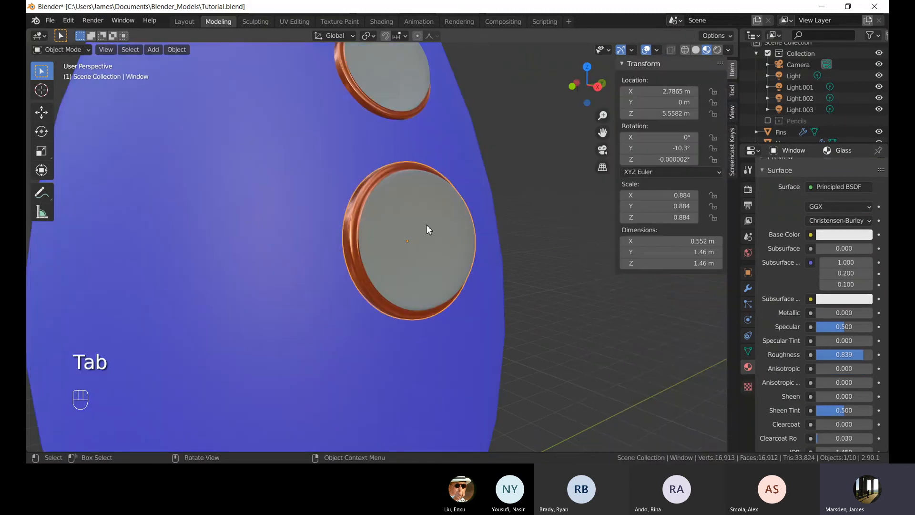
Re-enter Edit Mode on the window in vertex select mode, select everything and recalculate normals.
key("1")
key("Tab")
key("1")
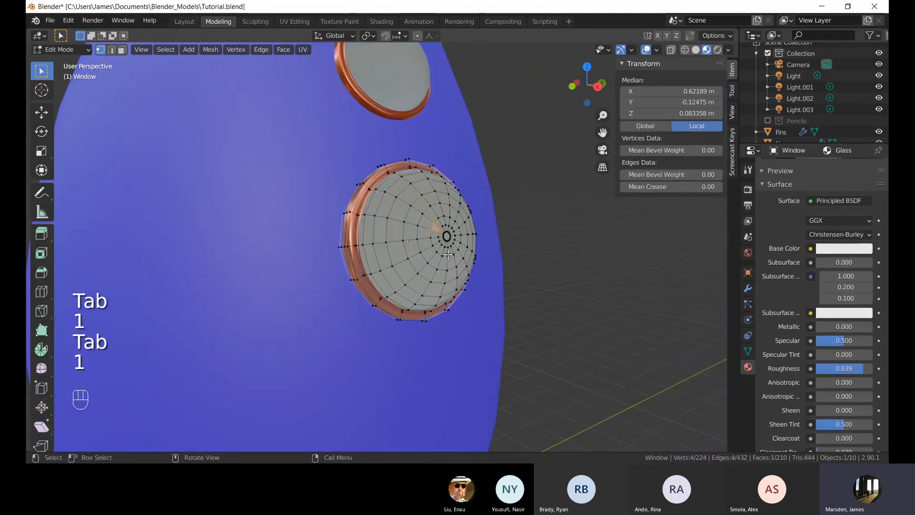
key("a")
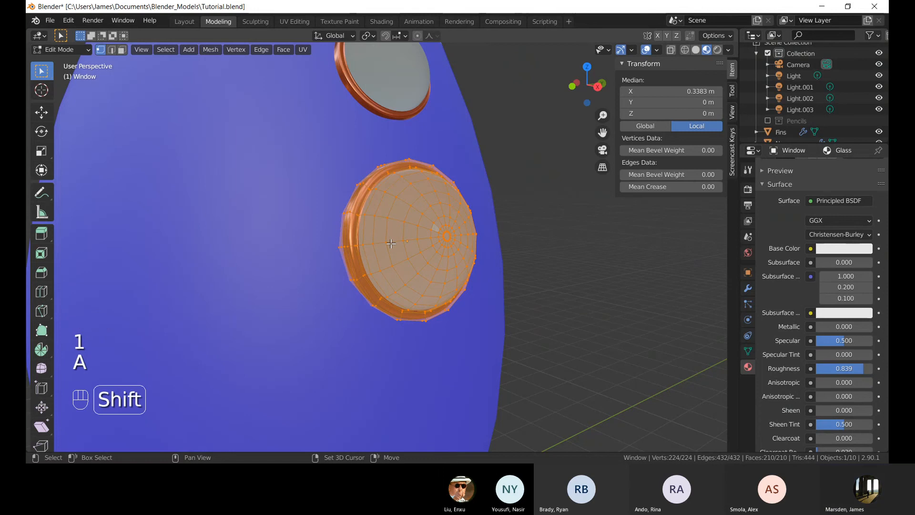
key("shift+n")
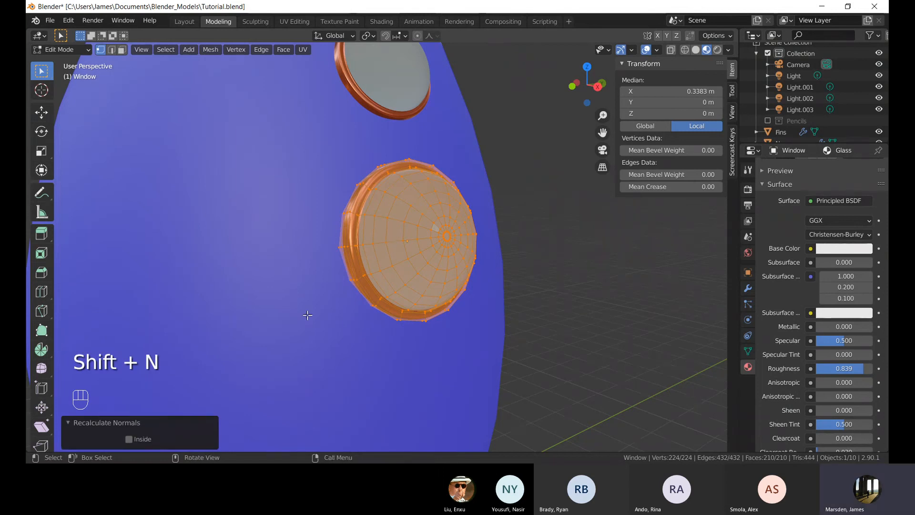
Enable the Inside option of Recalculate Normals.
left_click(658, 50)
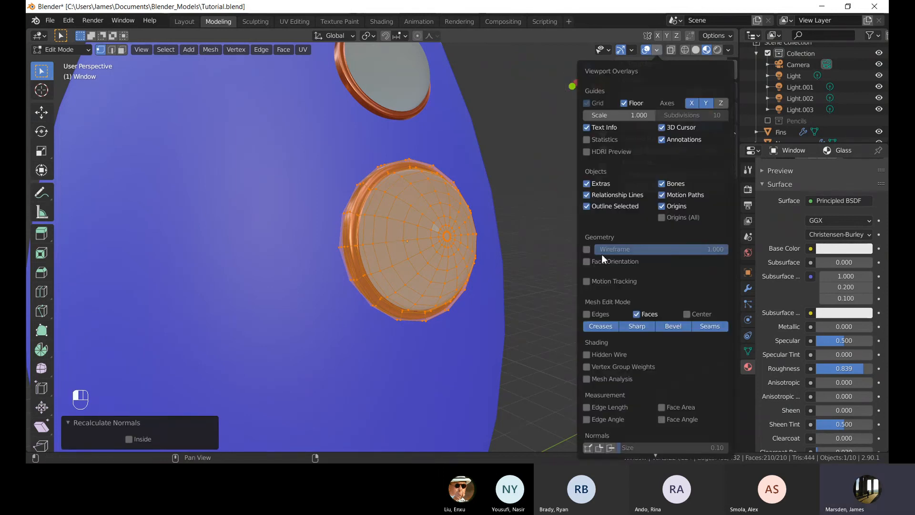
left_click(599, 263)
left_click(599, 264)
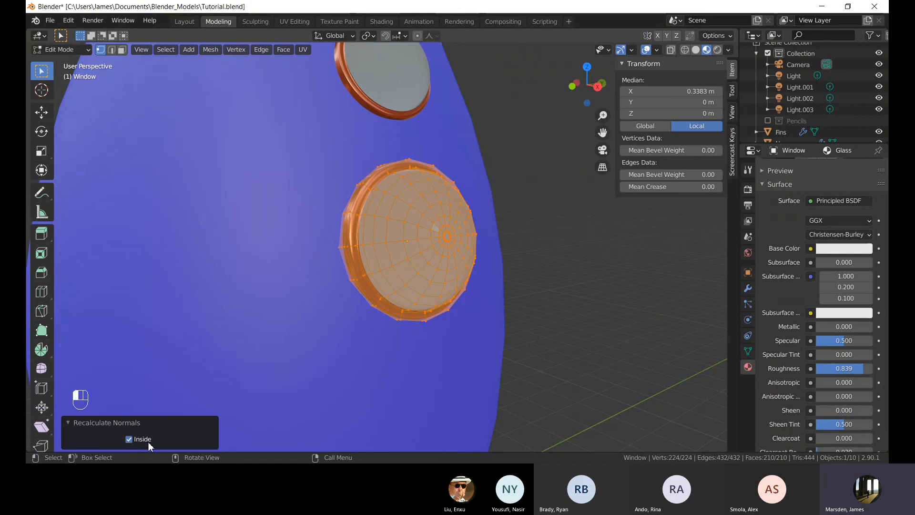
Recalculate the window's normals outward again and turn on the Face Orientation overlay.
key("shift+n")
left_click(658, 50)
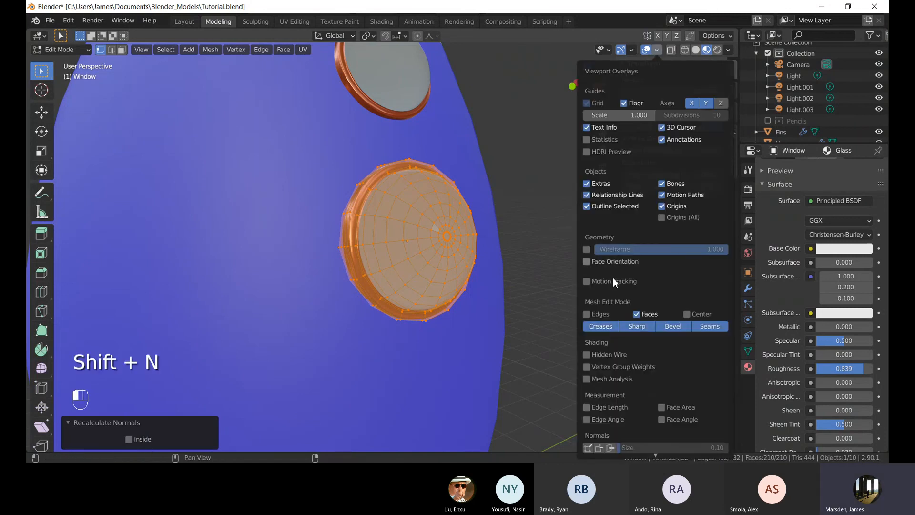
scroll(613, 278, "up", 2)
left_click(613, 281)
left_click(610, 261)
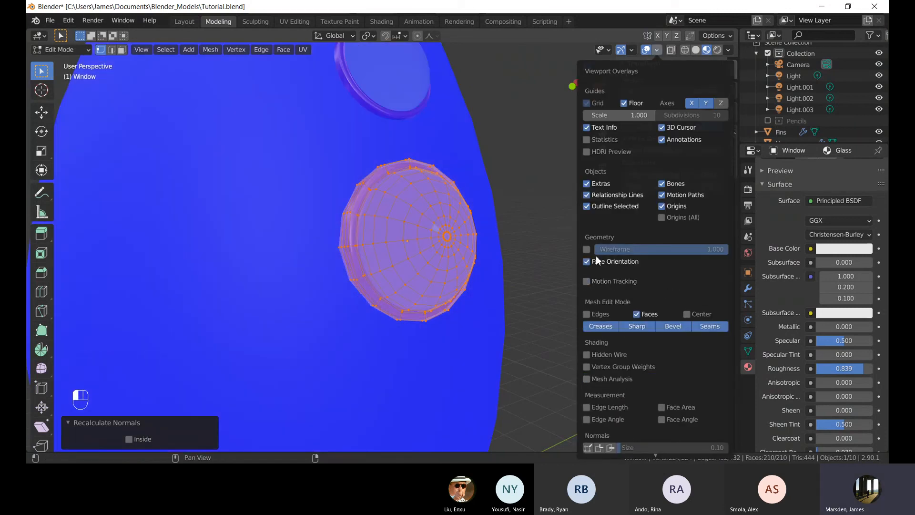
Select the entire window mesh and recalculate its normals outward.
left_click(533, 200)
middle_click_drag(534, 200, 516, 197)
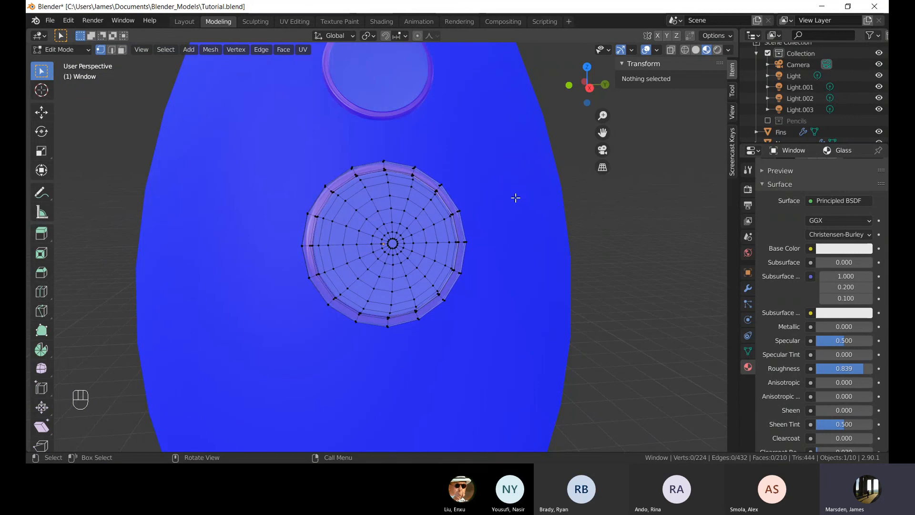
key("a")
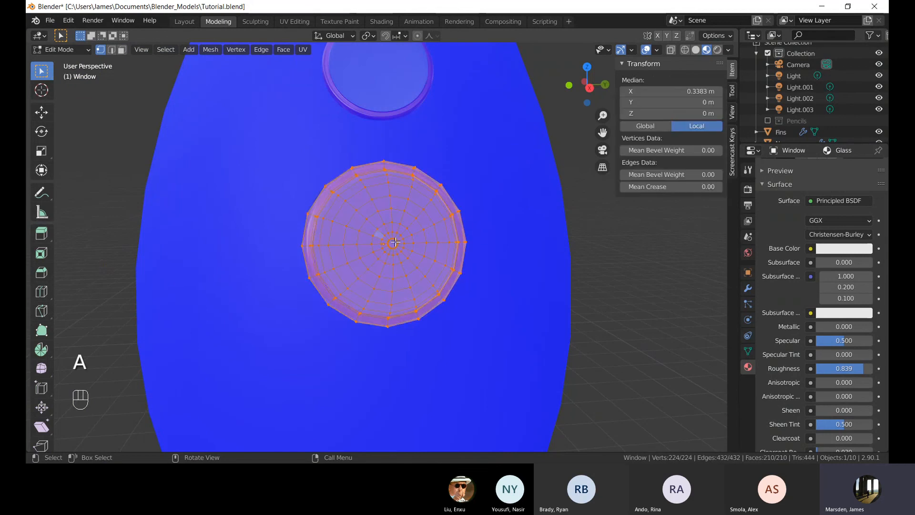
key("shift+n")
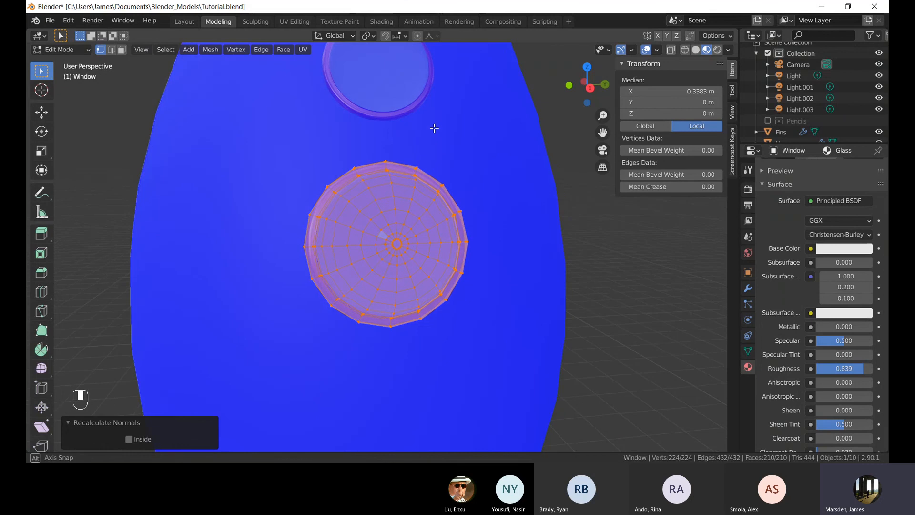
Leave Edit Mode and turn off the Face Orientation overlay.
scroll(535, 173, "down", 5)
key("Tab")
scroll(491, 176, "down", 4)
left_click(515, 161)
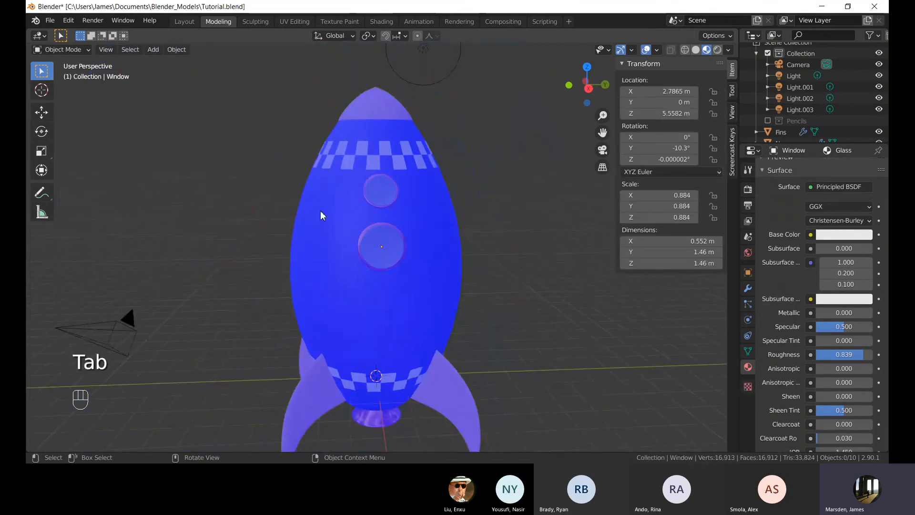
mouse_move(321, 211)
middle_mouse_down()
mouse_move(310, 241)
mouse_move(331, 281)
mouse_move(458, 277)
middle_mouse_up()
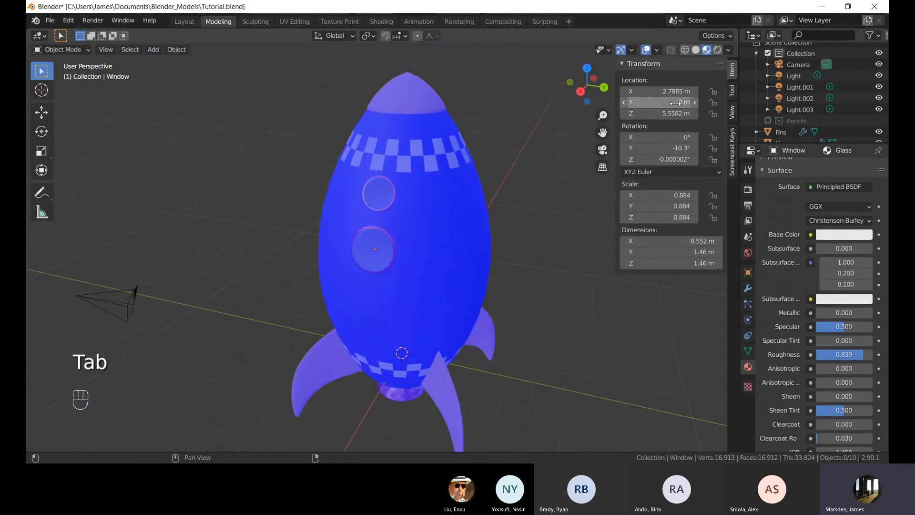
left_click(696, 50)
left_click(707, 49)
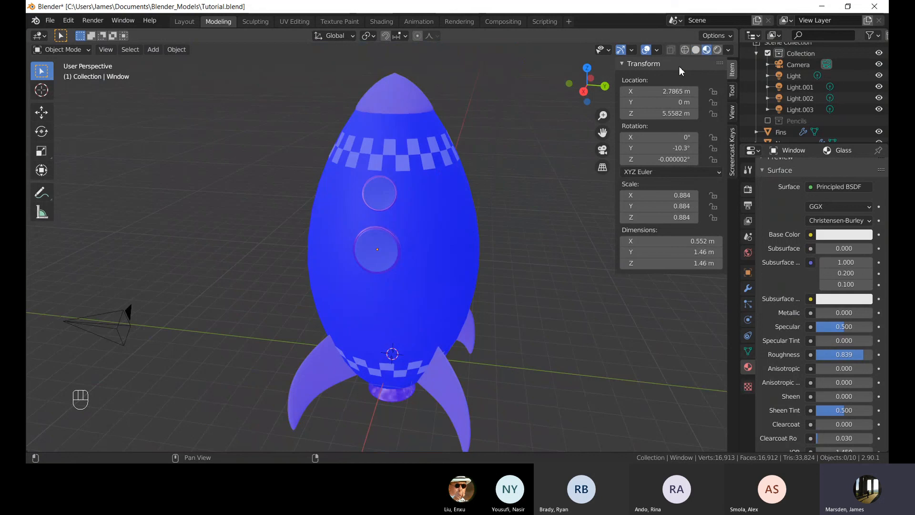
left_click(658, 50)
left_click(615, 263)
Select the rocket body, toggle Edit Mode on and off, and switch the viewport to Rendered shading.
left_click(450, 243)
key("Tab")
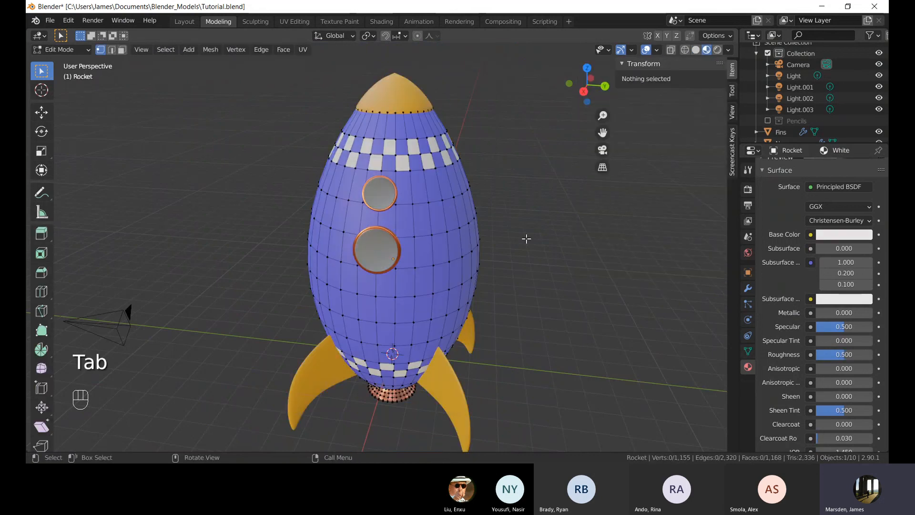
scroll(526, 248, "down", 3)
key("Tab")
scroll(509, 285, "down", 3)
middle_click_drag(528, 250, 586, 317)
left_click(510, 285)
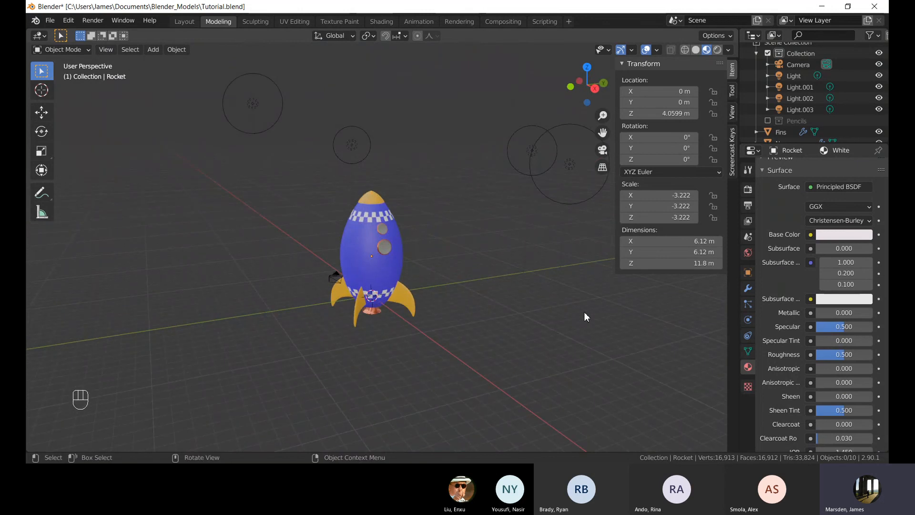
middle_click_drag(516, 286, 426, 304)
scroll(402, 277, "up", 6)
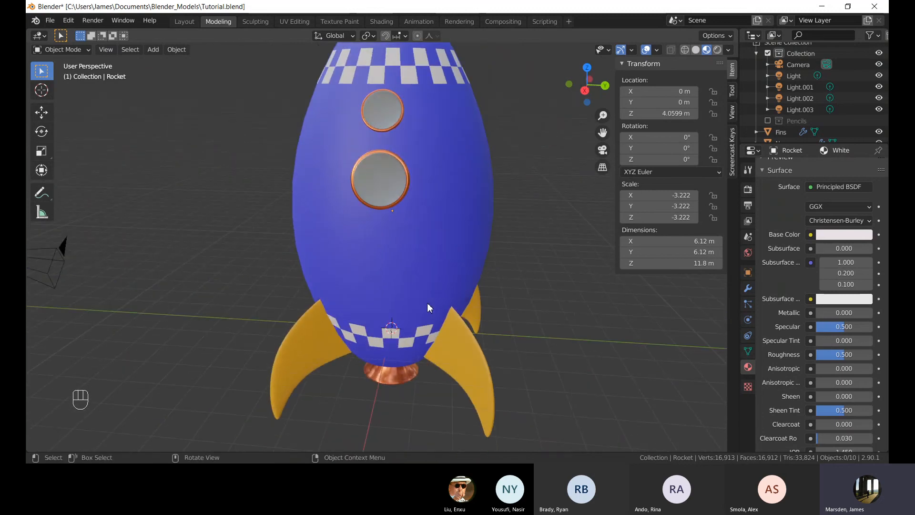
middle_click_drag(398, 274, 392, 236)
middle_click_drag(338, 345, 354, 246, "shift")
mouse_move(336, 302)
middle_mouse_down()
mouse_move(357, 303)
mouse_move(348, 300)
middle_mouse_up()
left_click(425, 167)
mouse_move(425, 166)
middle_mouse_down("shift")
mouse_move(429, 179)
mouse_move(408, 201)
mouse_move(435, 210)
middle_mouse_up("shift")
left_click(717, 49)
scroll(788, 201, "up", 5)
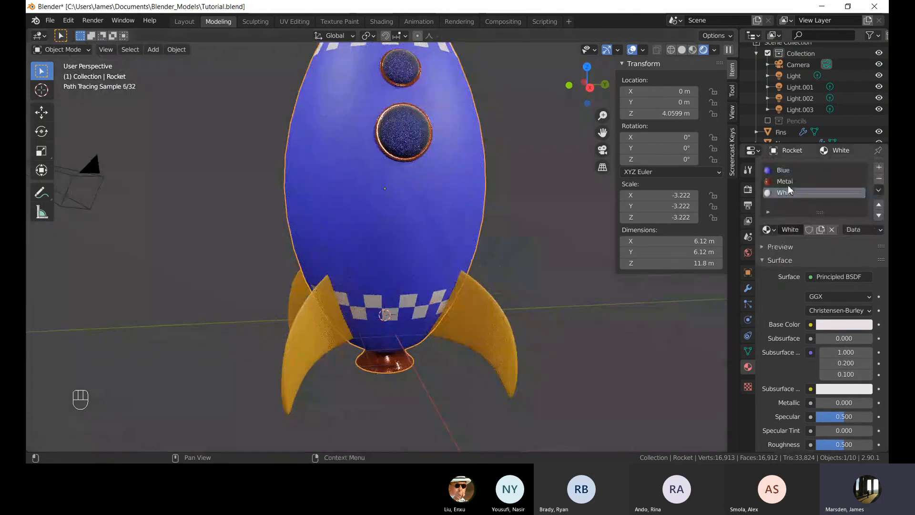
Try setting the Blue material's Metallic to 1, then set it back to 0.
left_click(784, 170)
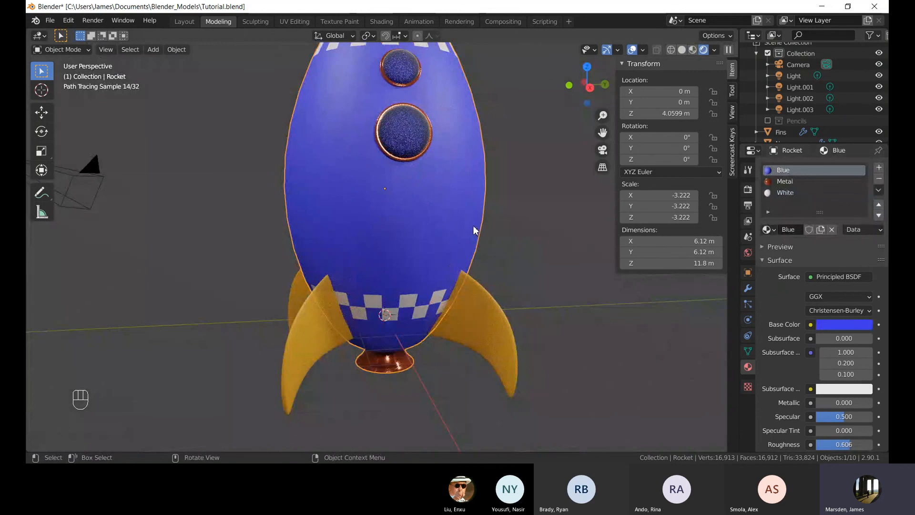
scroll(820, 335, "down", 3)
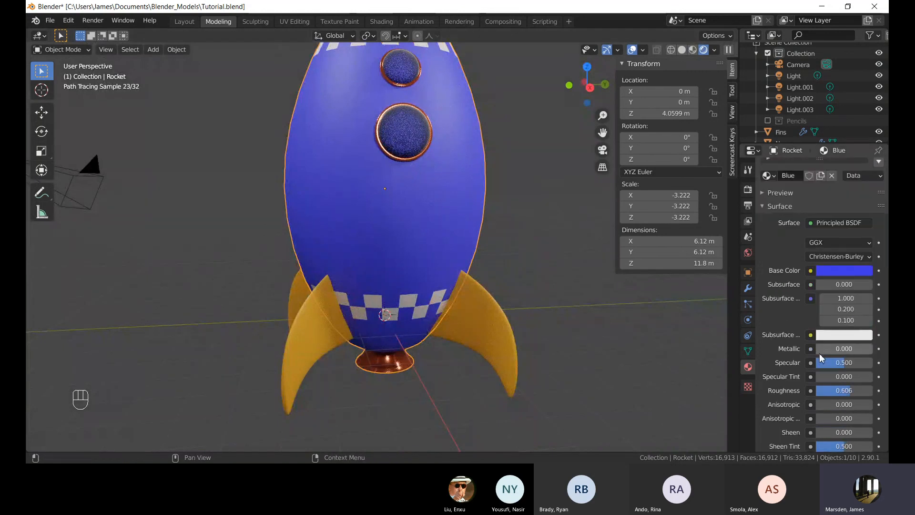
left_click_drag(826, 353, 882, 353)
left_click(516, 210)
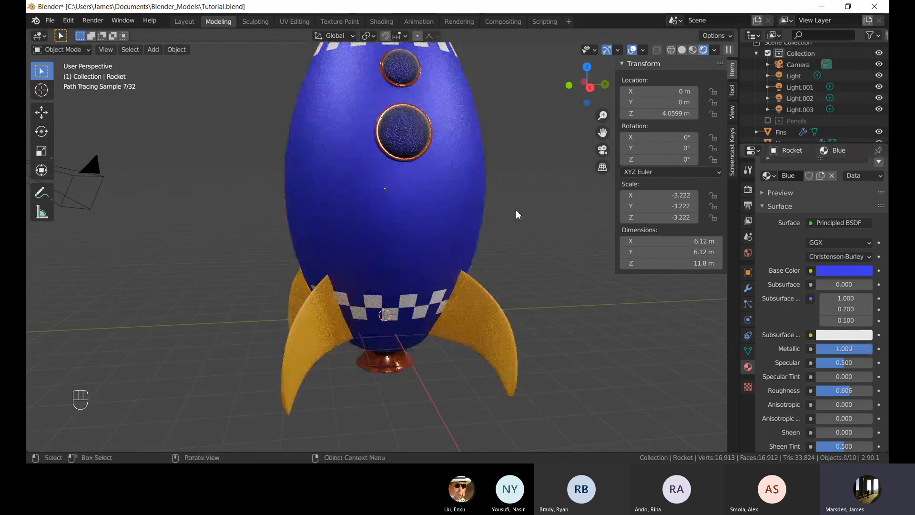
mouse_move(516, 210)
middle_mouse_down()
mouse_move(485, 220)
mouse_move(522, 221)
middle_mouse_up()
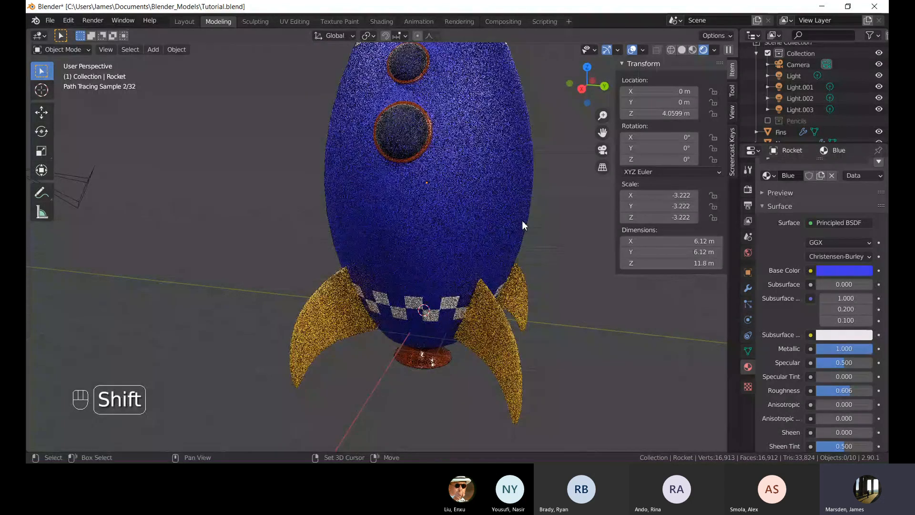
scroll(819, 282, "down", 2)
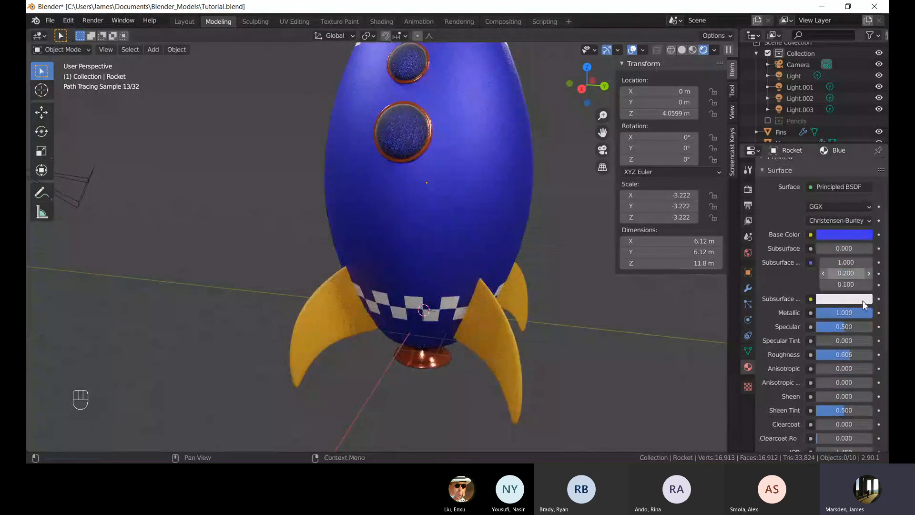
left_click_drag(866, 312, 810, 312)
scroll(470, 271, "down", 3)
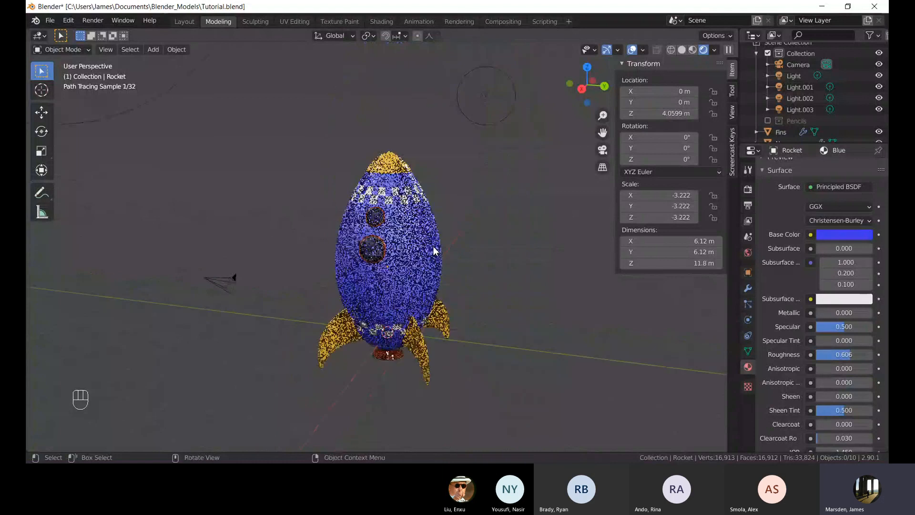
Switch the scene's render engine from Cycles to Eevee.
middle_click_drag(226, 285, 475, 287)
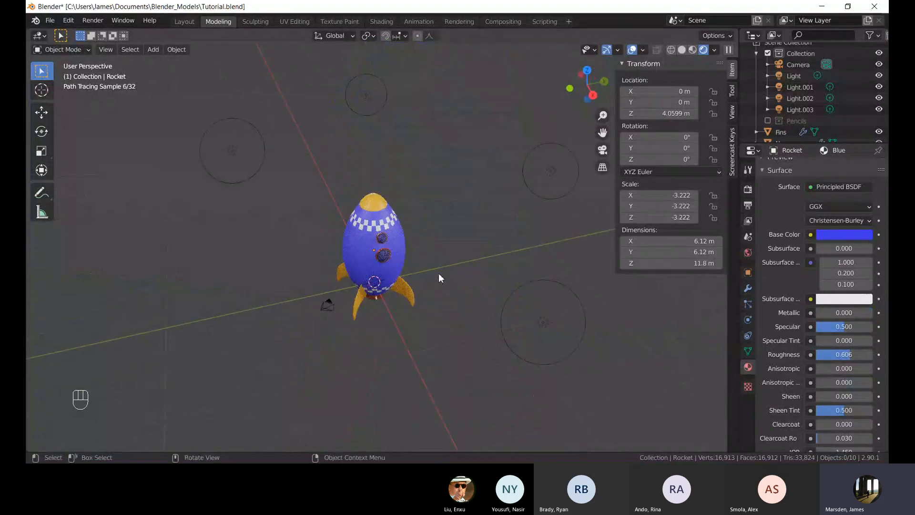
middle_click_drag(403, 267, 427, 243)
mouse_move(307, 173)
middle_mouse_down("shift")
mouse_move(315, 240)
mouse_move(376, 271)
mouse_move(306, 269)
mouse_move(667, 72)
middle_mouse_up("shift")
scroll(316, 241, "down", 1)
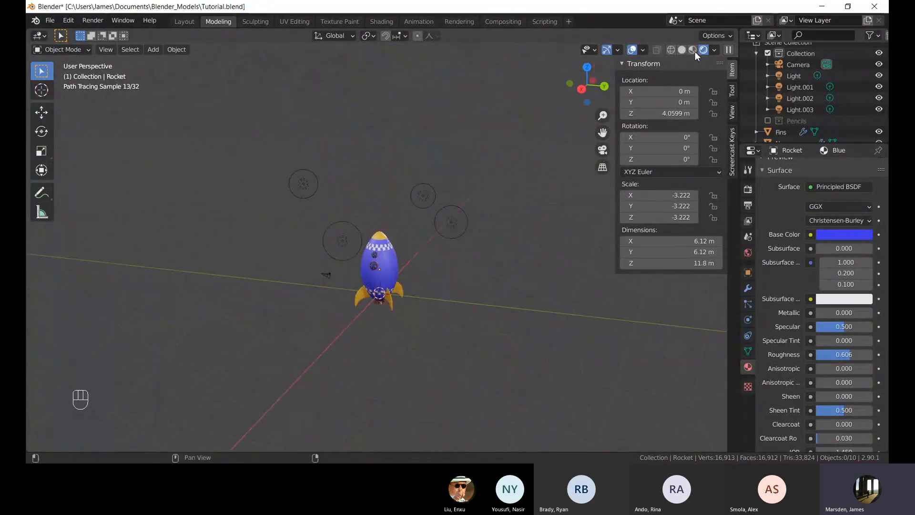
scroll(820, 191, "up", 5)
left_click(748, 189)
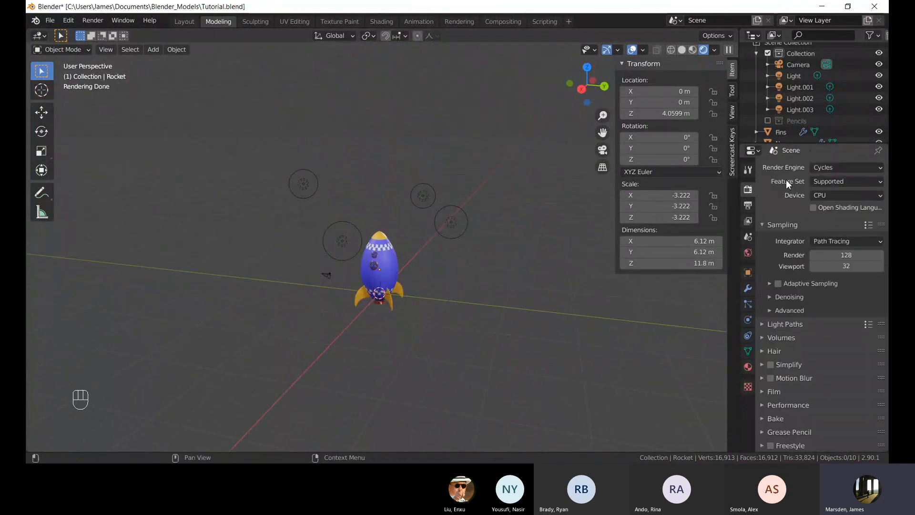
left_click(830, 168)
left_click(831, 181)
middle_click_drag(390, 206, 462, 235)
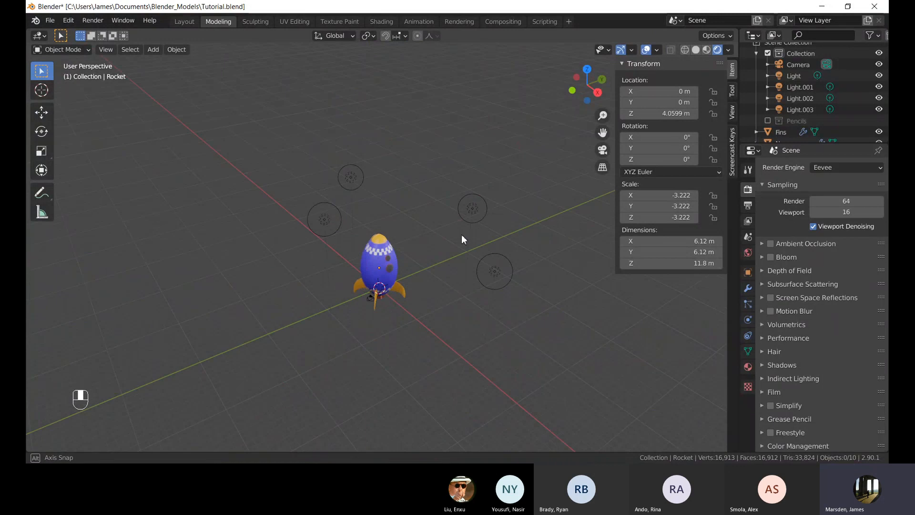
scroll(461, 236, "up", 5)
middle_click_drag(382, 331, 380, 242, "shift")
middle_click_drag(380, 305, 339, 291)
middle_click_drag(411, 255, 449, 224, "shift")
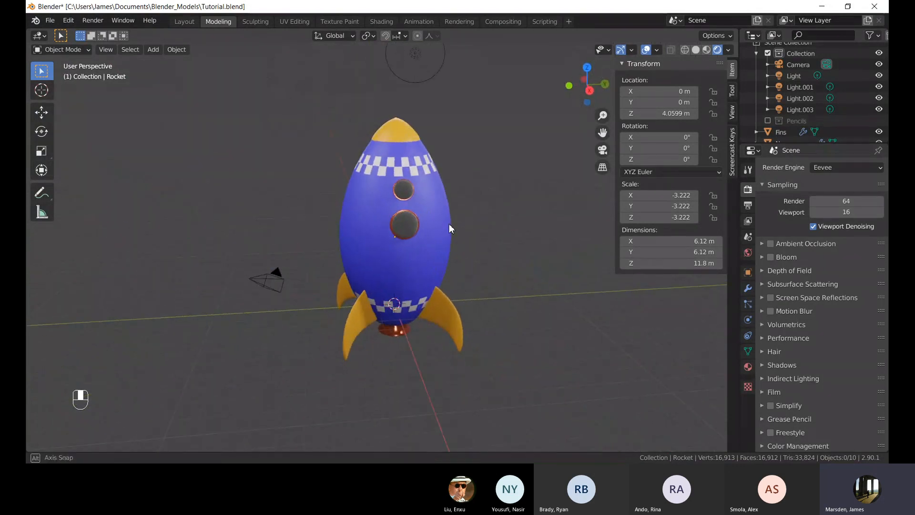